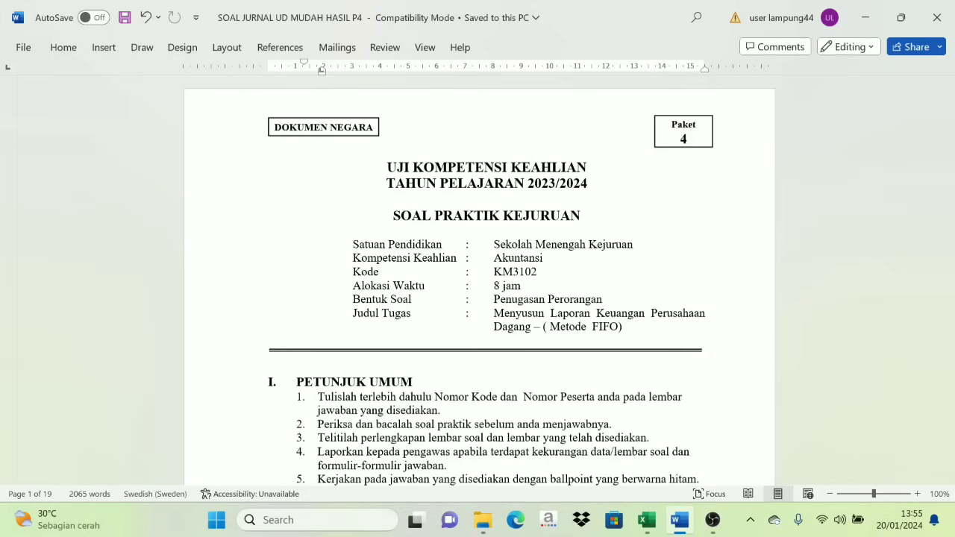
Step: Read the exam cover page, the general instructions and the SOAL/TUGAS list of required journals
mouse_move(713, 521)
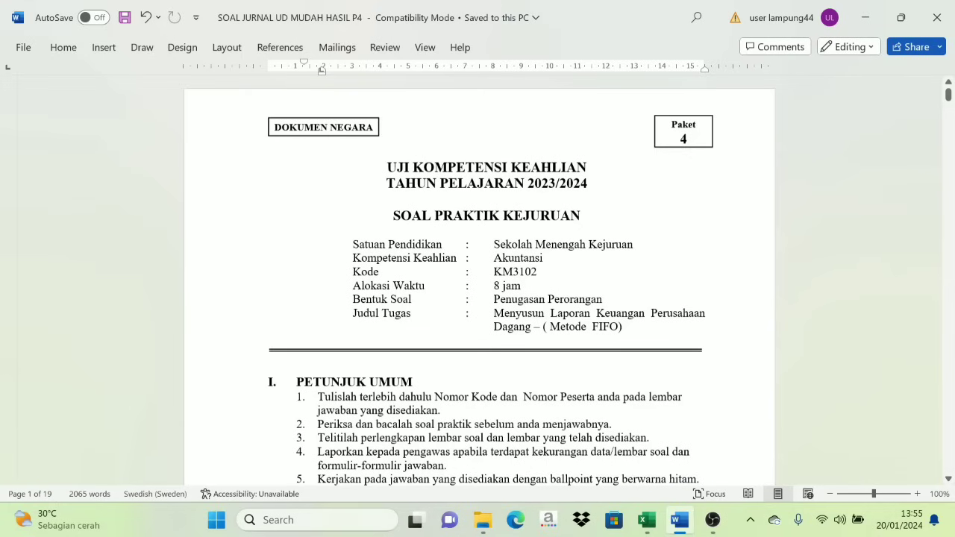
scroll(480, 283, down, 1)
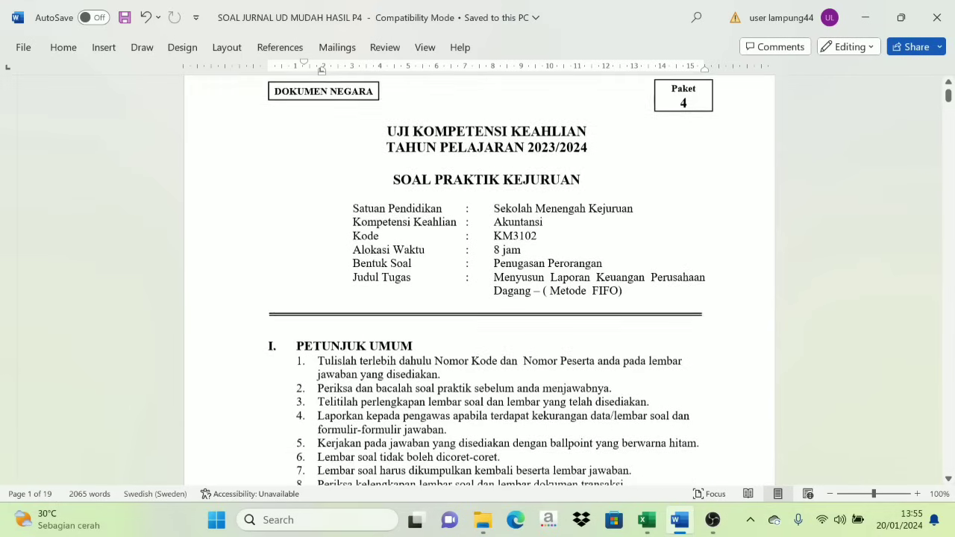
scroll(480, 282, up, 1)
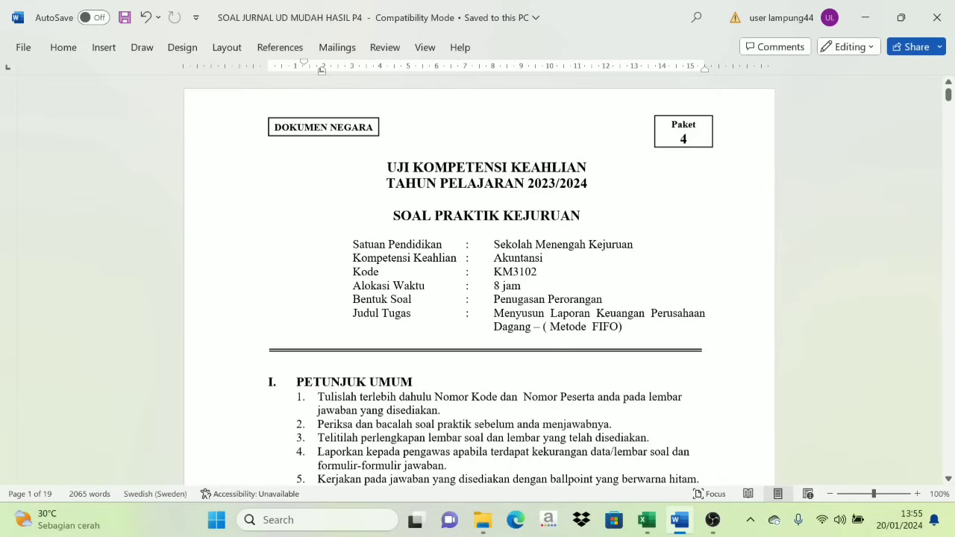
scroll(536, 370, down, 10)
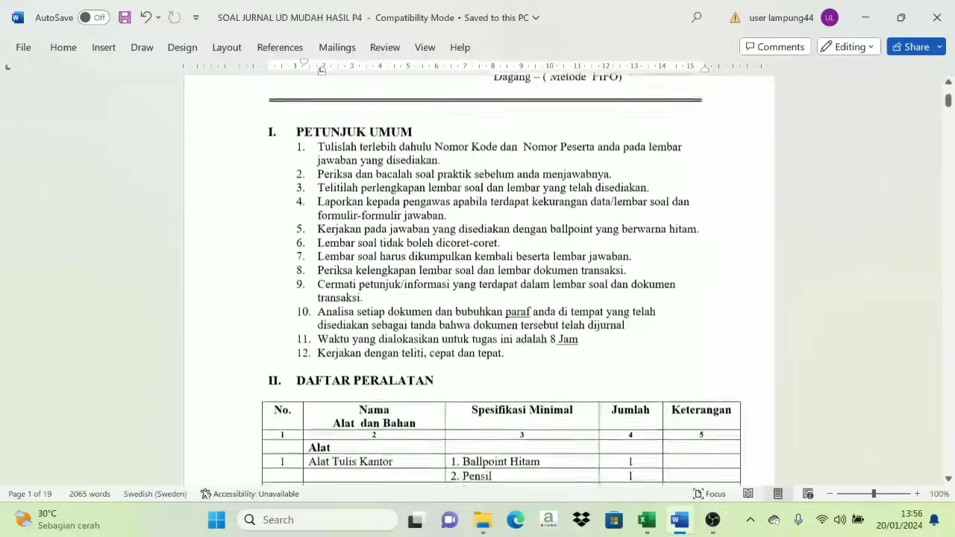
scroll(536, 369, down, 10)
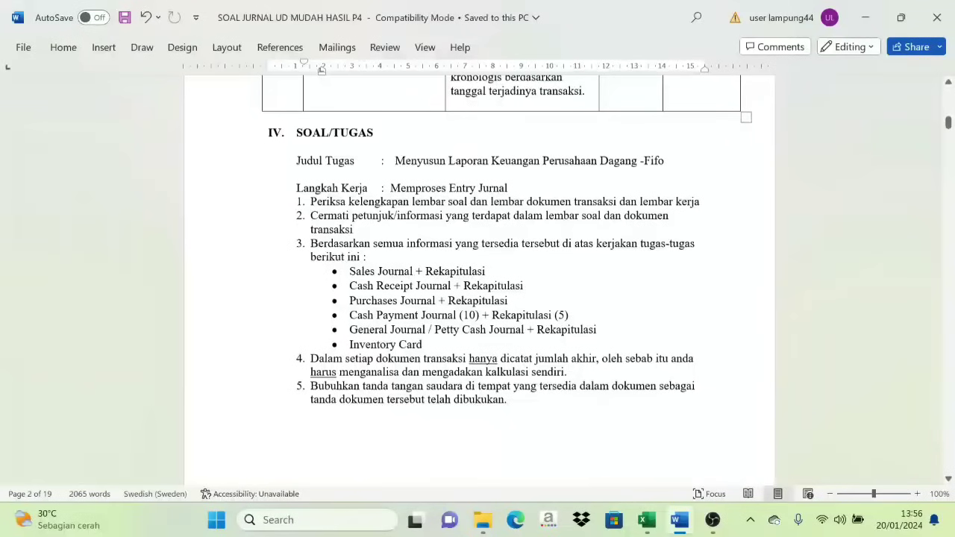
scroll(536, 370, down, 2)
scroll(479, 280, down, 1)
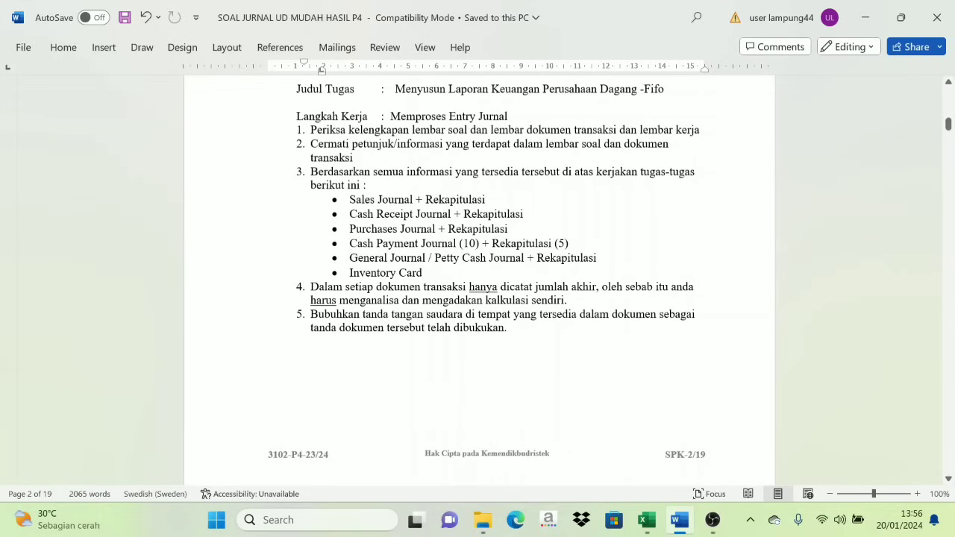
Step: Review UD Mudah Hasil's company information and its accounting policies, from general rules through inventory valuation, depreciation and cash flow reporting
scroll(396, 294, down, 10)
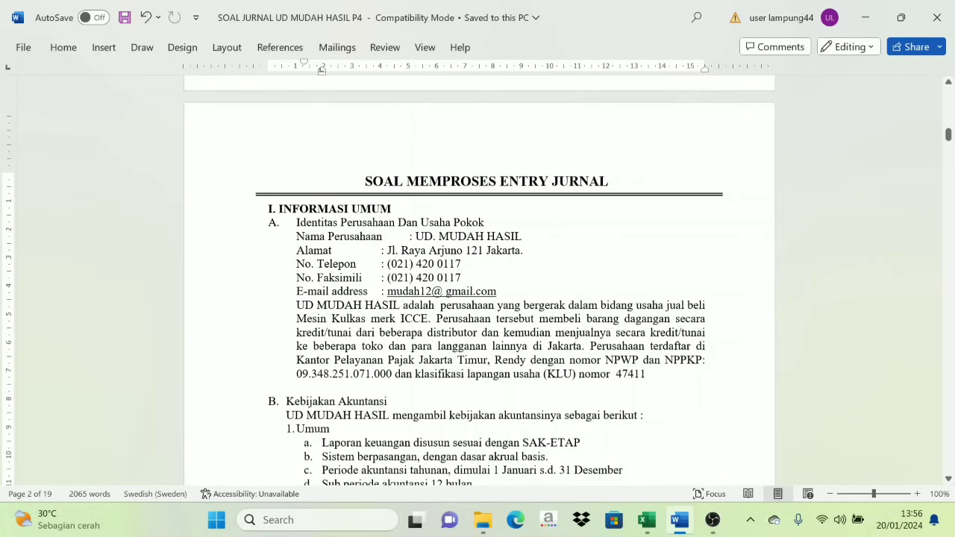
scroll(478, 299, down, 6)
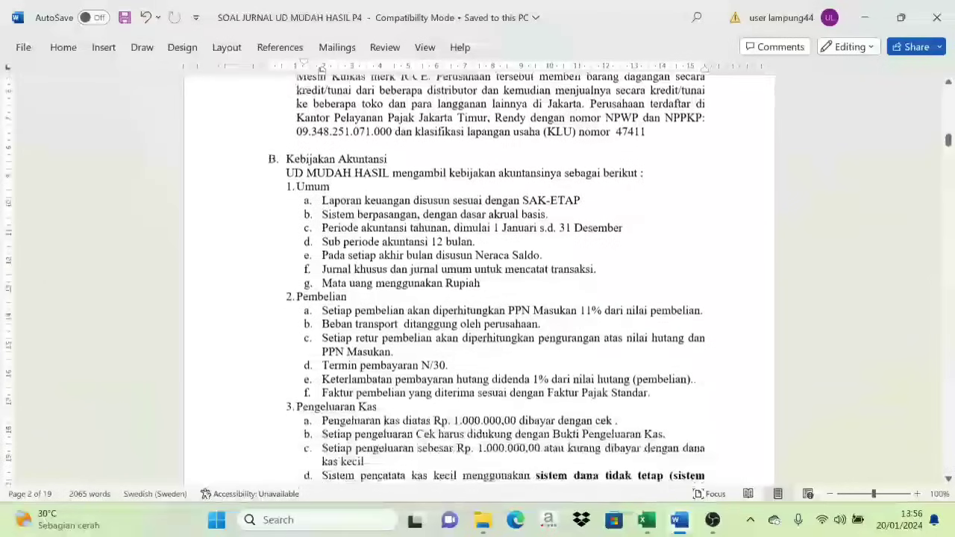
scroll(477, 298, down, 1)
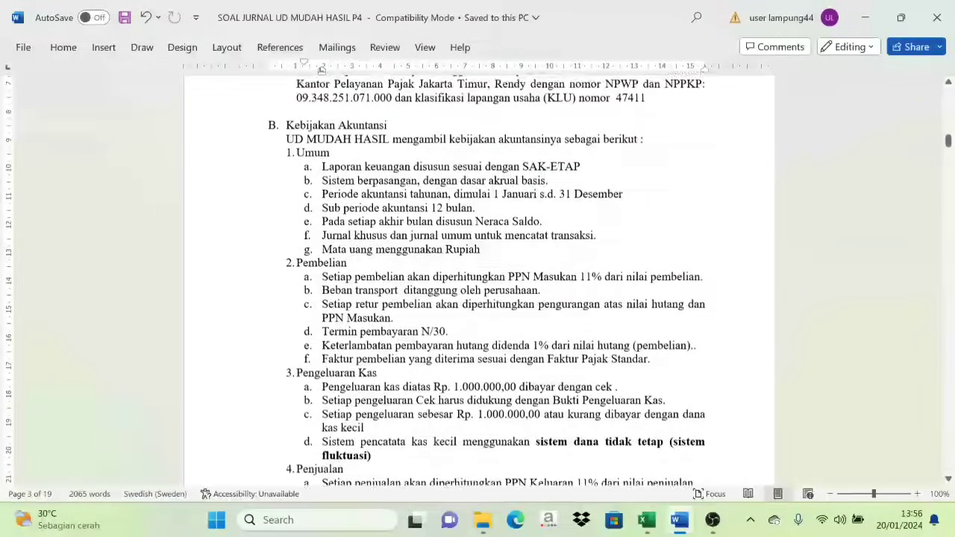
scroll(478, 299, up, 3)
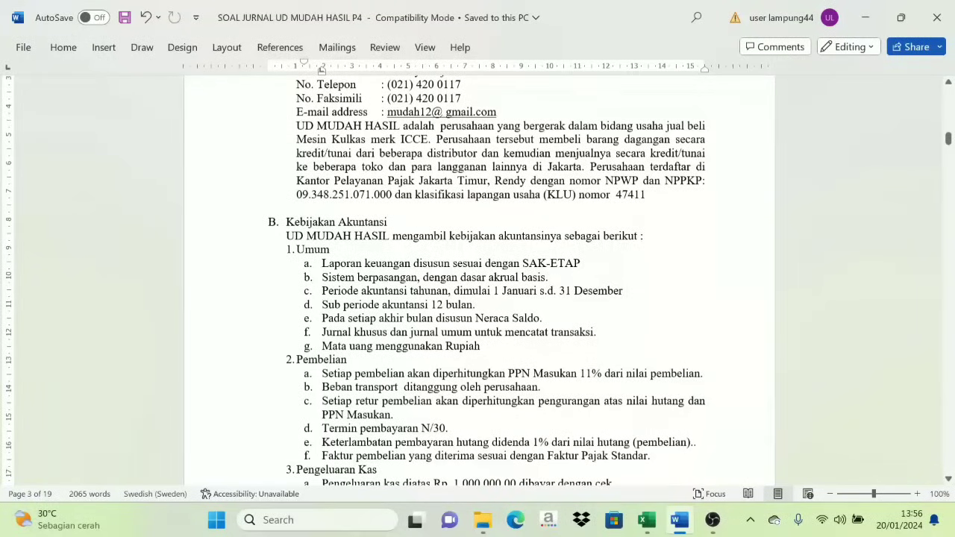
scroll(478, 299, down, 4)
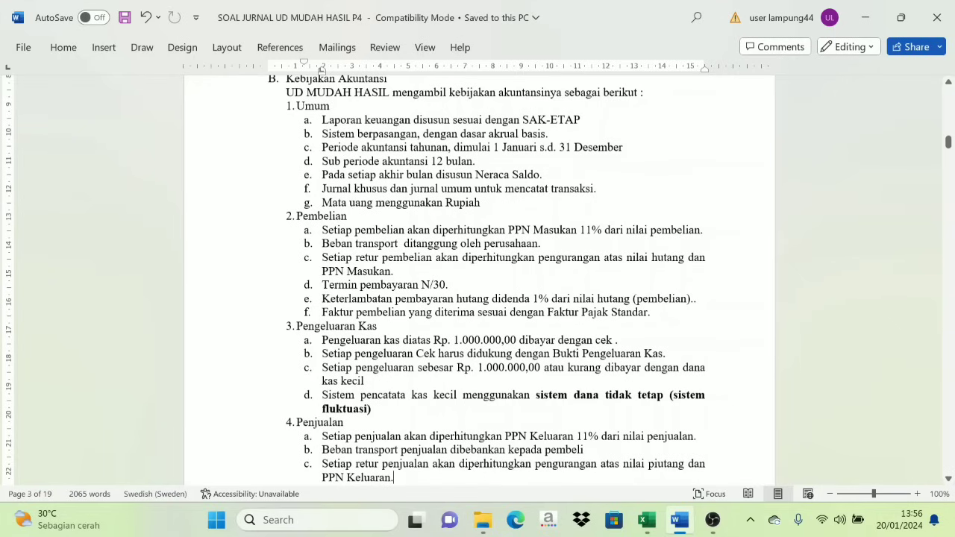
scroll(485, 284, down, 2)
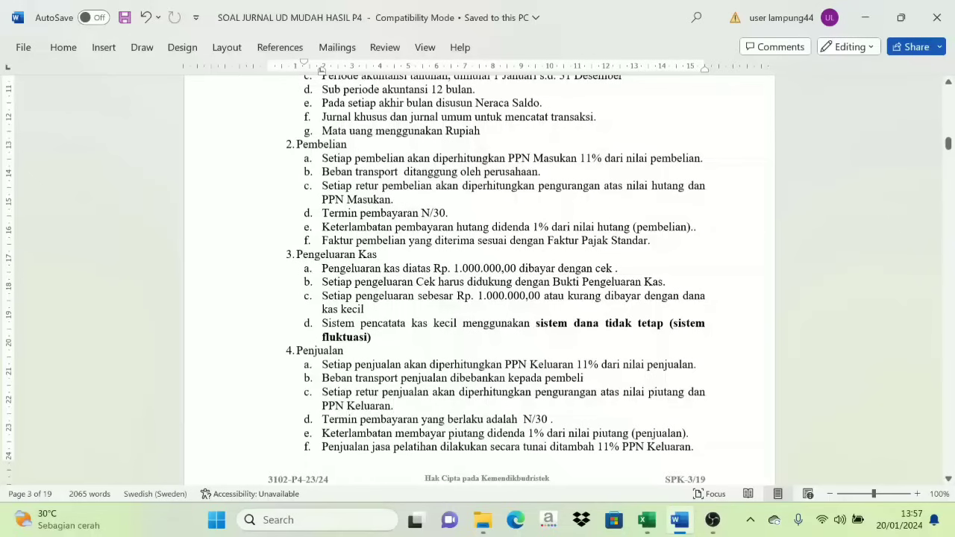
scroll(486, 284, down, 1)
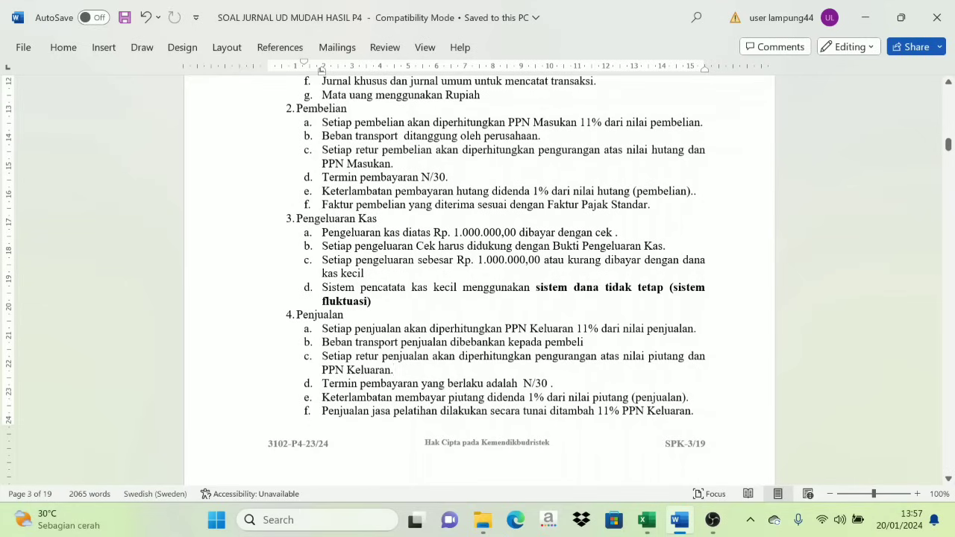
scroll(478, 276, down, 8)
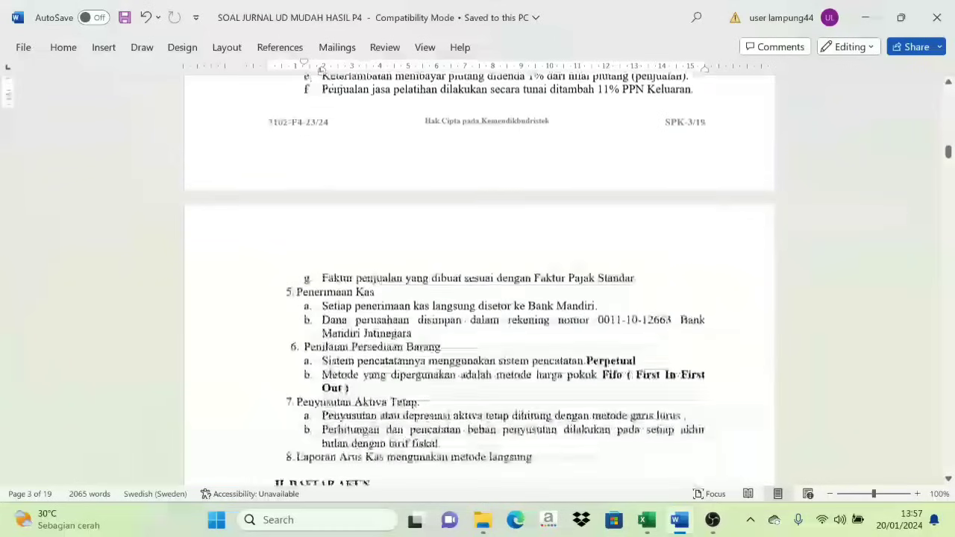
scroll(478, 298, down, 1)
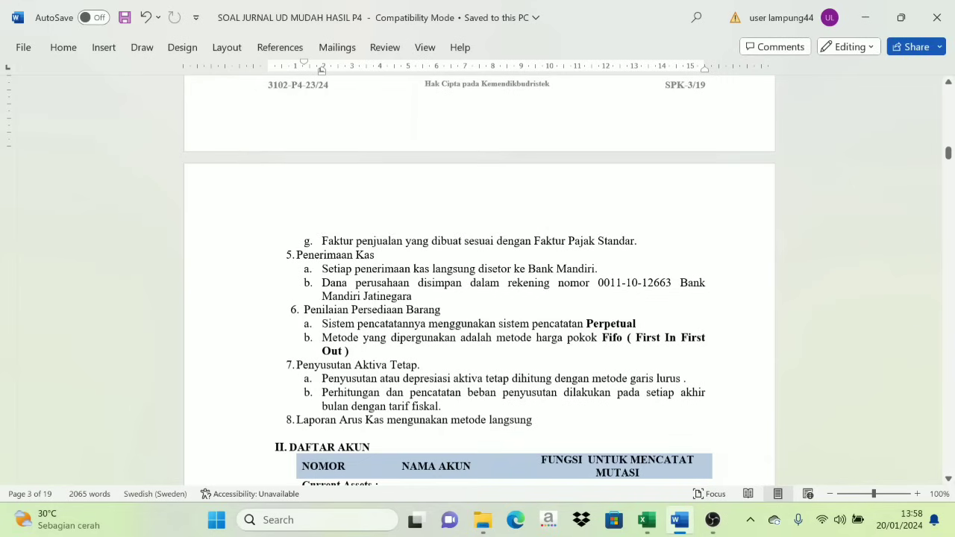
scroll(492, 284, down, 3)
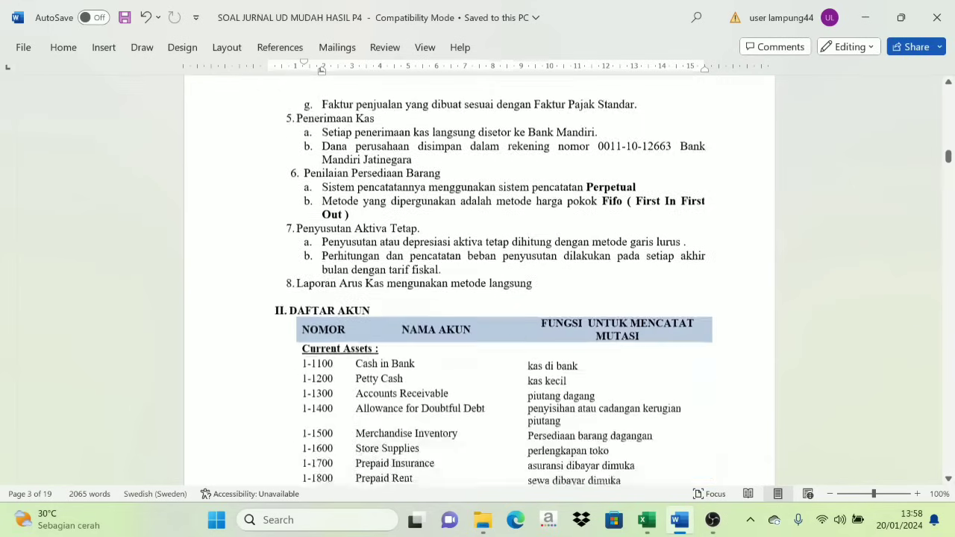
scroll(492, 283, up, 2)
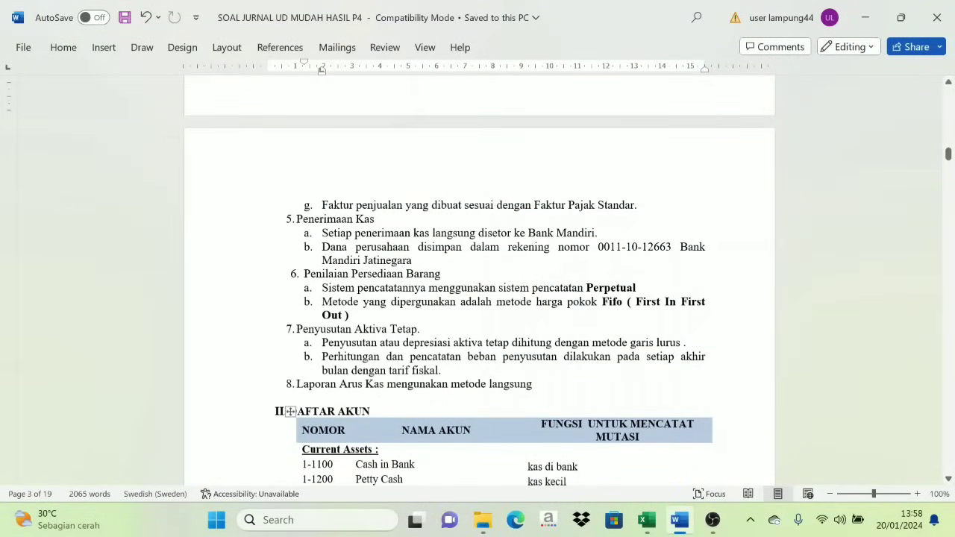
scroll(480, 283, down, 2)
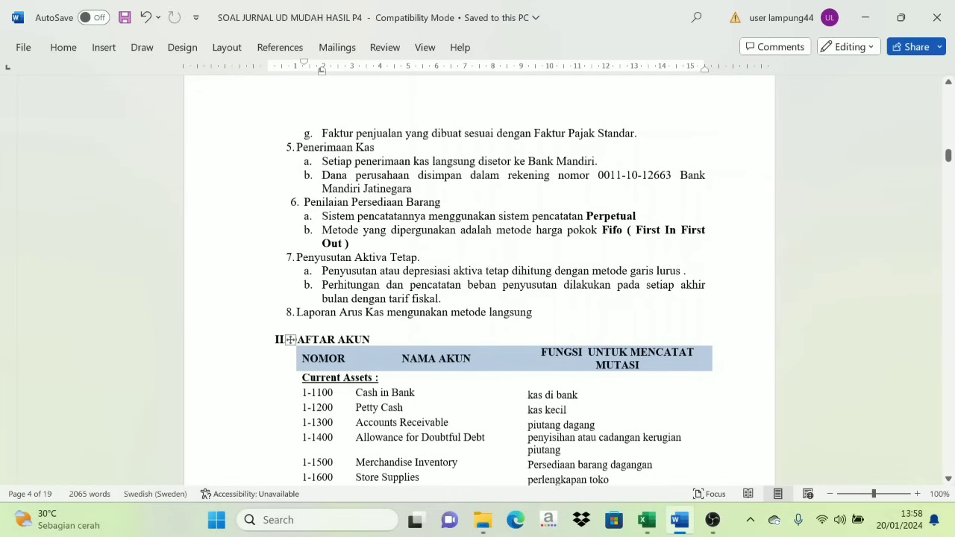
Step: Examine the DAFTAR AKUN chart of accounts and the trial balance per 30 November 2022
scroll(478, 283, down, 10)
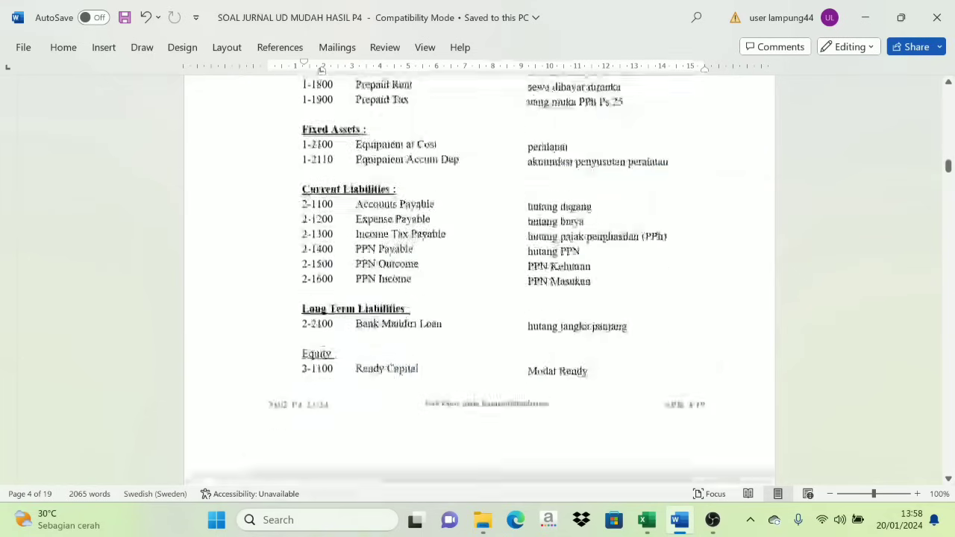
scroll(477, 284, up, 8)
scroll(321, 67, down, 14)
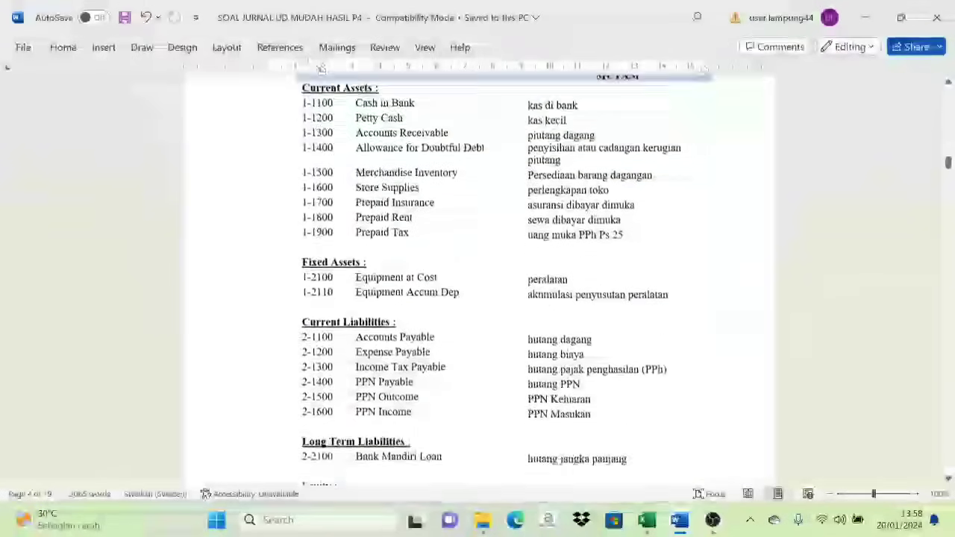
scroll(322, 67, down, 10)
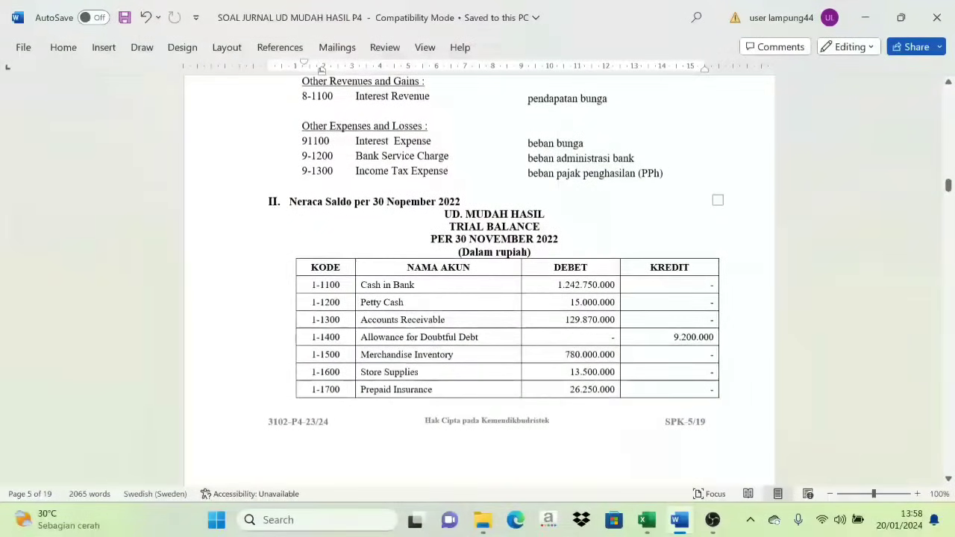
scroll(418, 292, down, 3)
scroll(418, 292, up, 2)
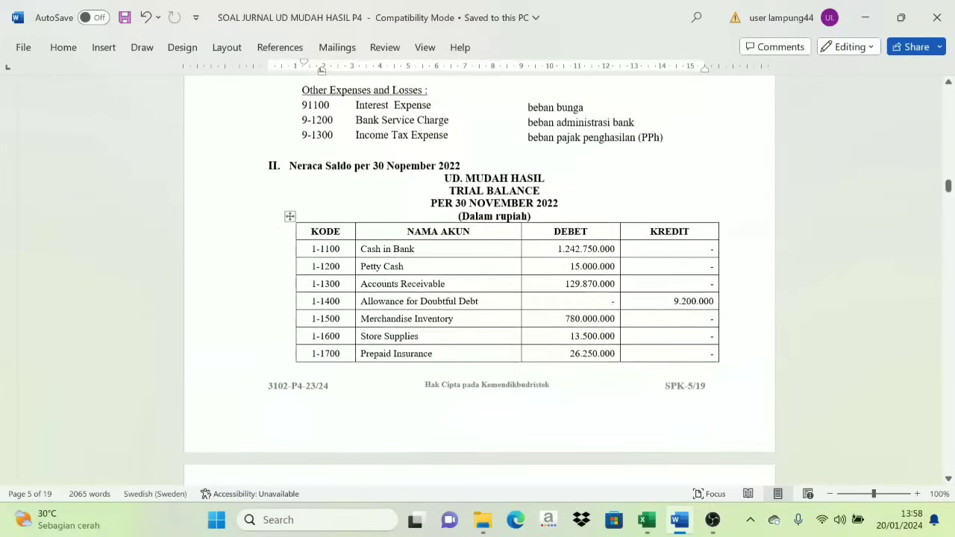
scroll(418, 292, down, 1)
scroll(479, 269, down, 3)
scroll(480, 268, up, 4)
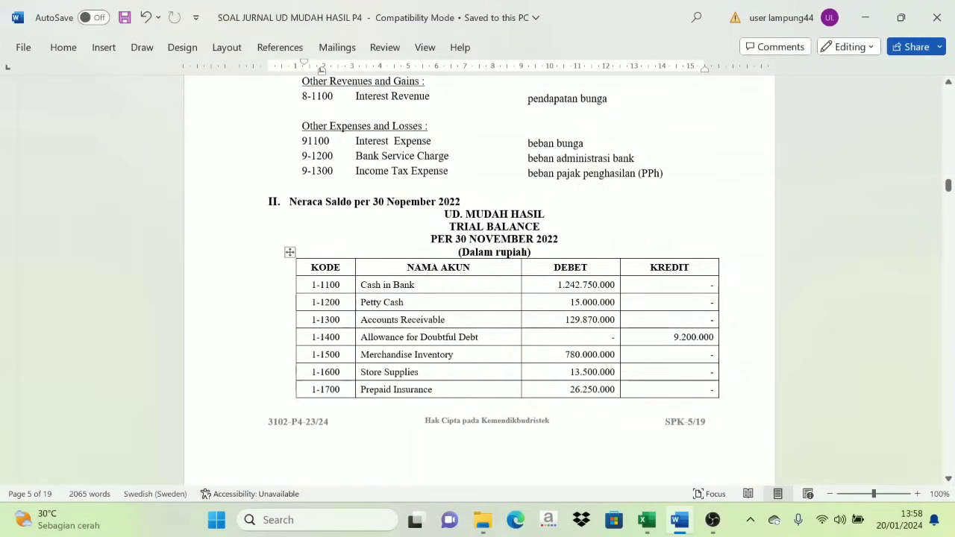
scroll(322, 69, down, 18)
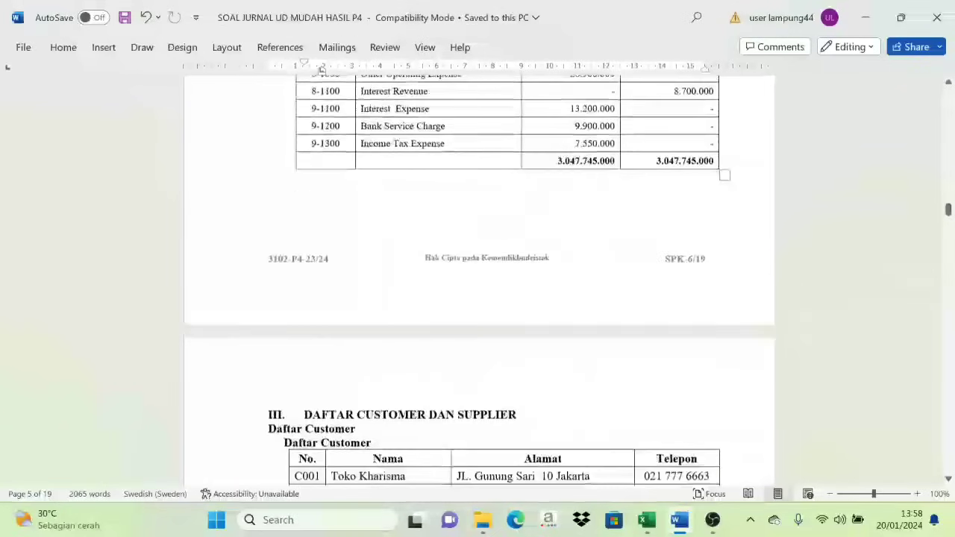
Step: Examine the customer and supplier lists, the receivable and payable balances, and the merchandise inventory table
scroll(322, 69, down, 6)
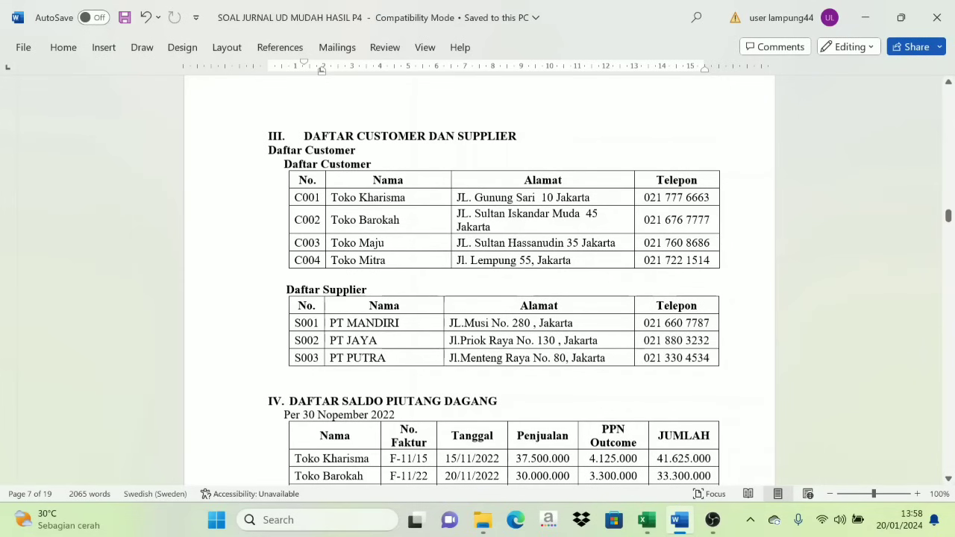
scroll(493, 298, down, 1)
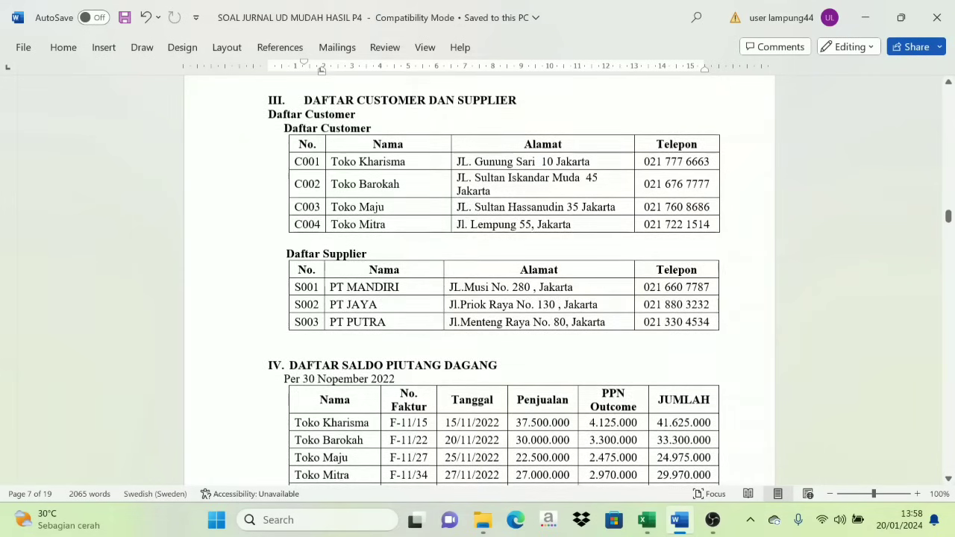
scroll(492, 298, down, 5)
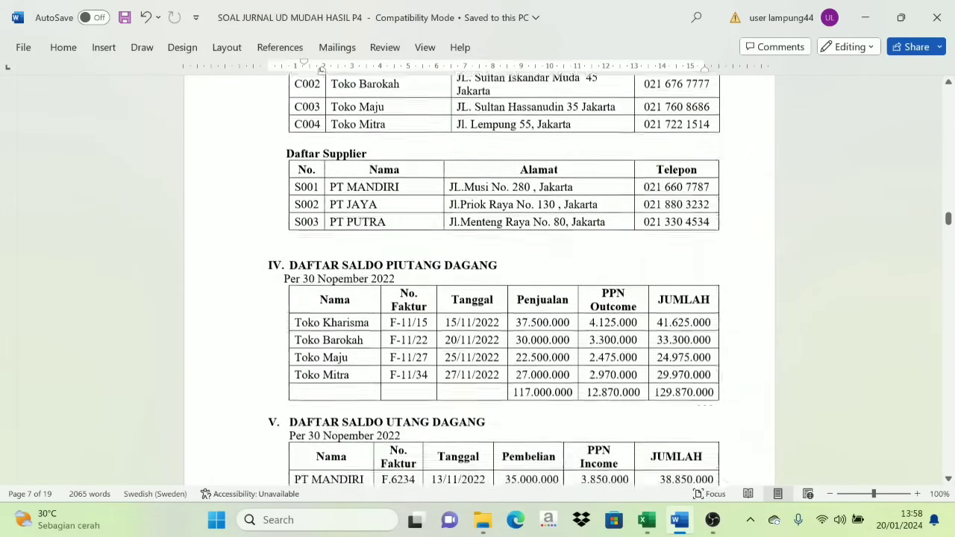
scroll(493, 299, down, 4)
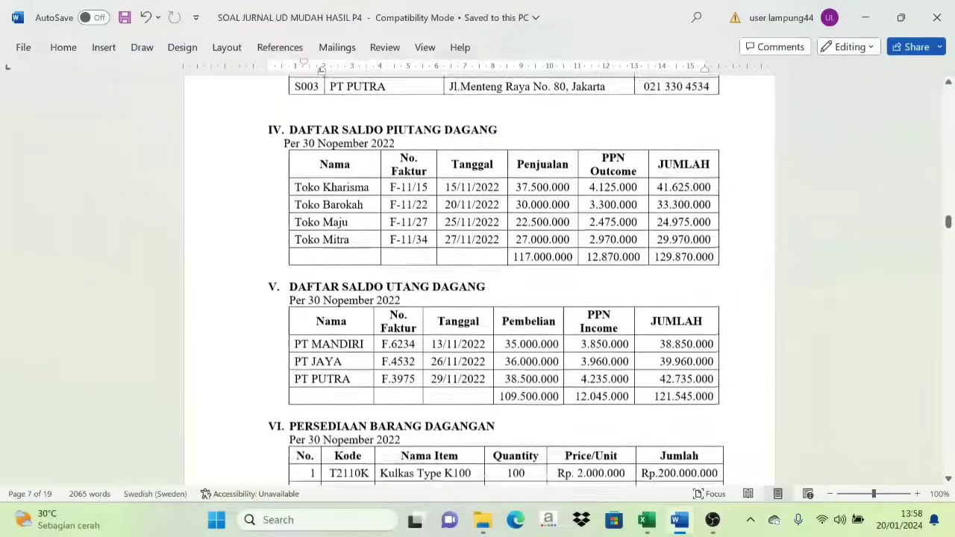
scroll(540, 284, down, 9)
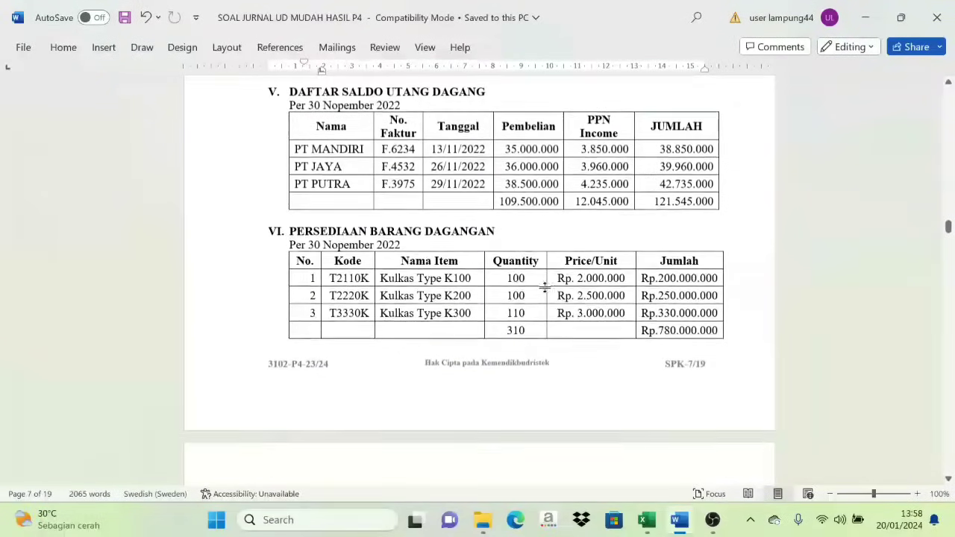
scroll(435, 279, down, 2)
scroll(435, 279, up, 13)
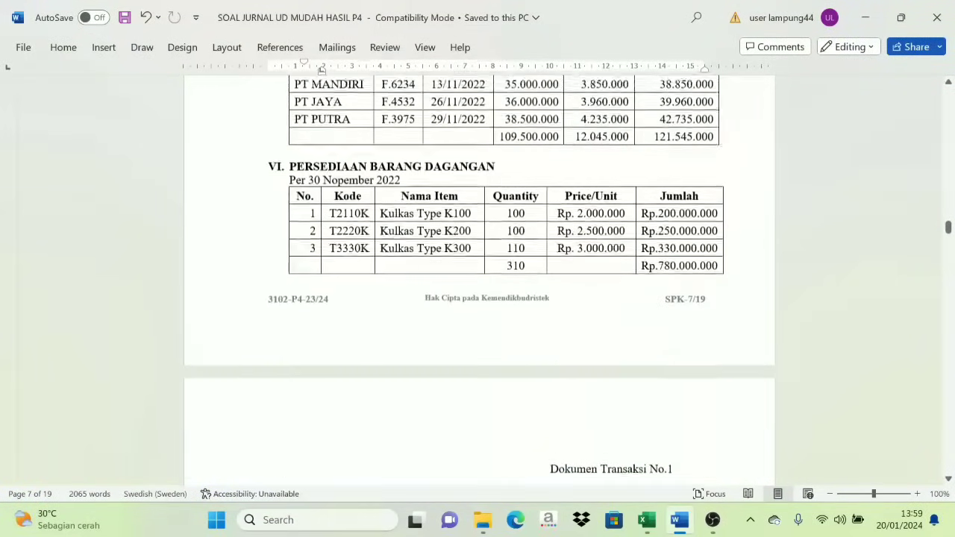
scroll(435, 279, up, 6)
scroll(435, 279, down, 8)
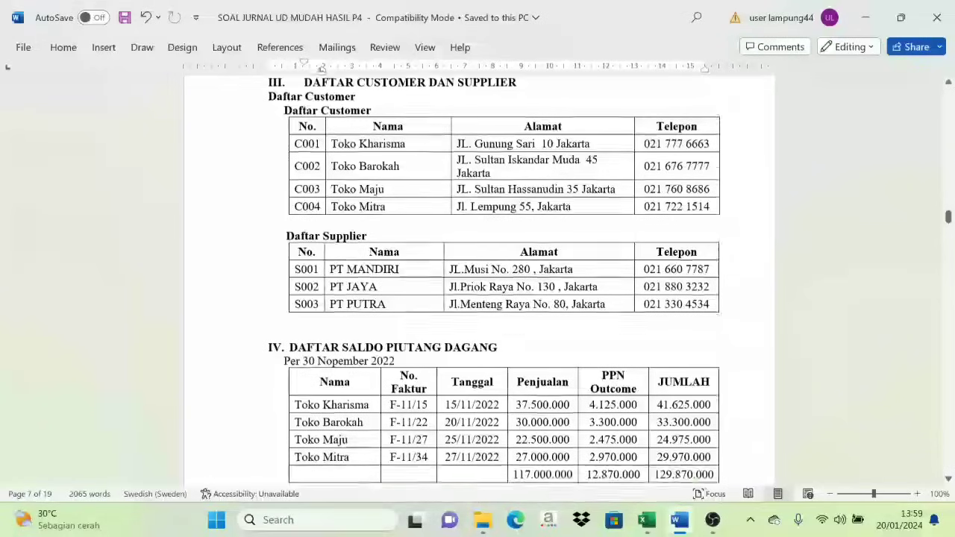
scroll(435, 279, down, 7)
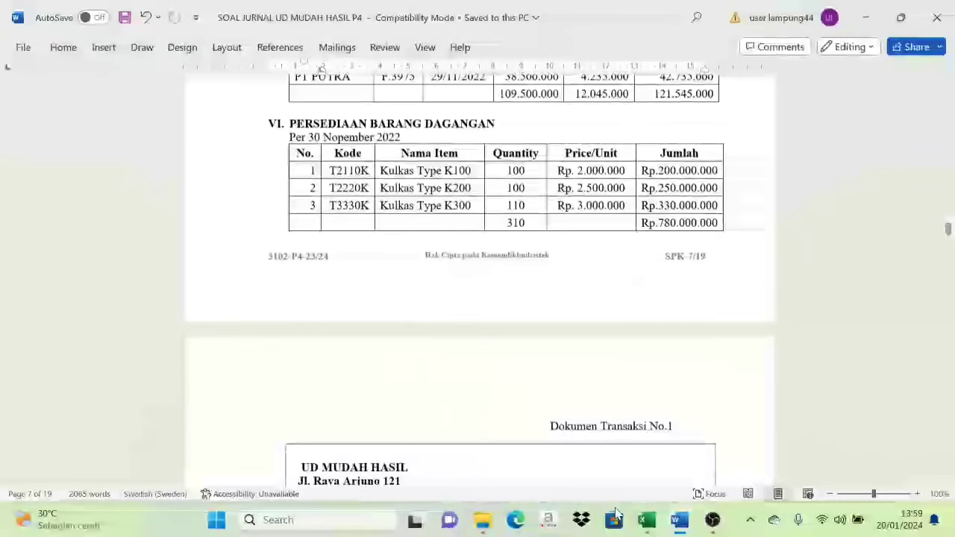
Step: Switch to the Excel workbook and look through the blank sales, cash, purchase, petty cash and general journal sheets and the inventory card
click(647, 521)
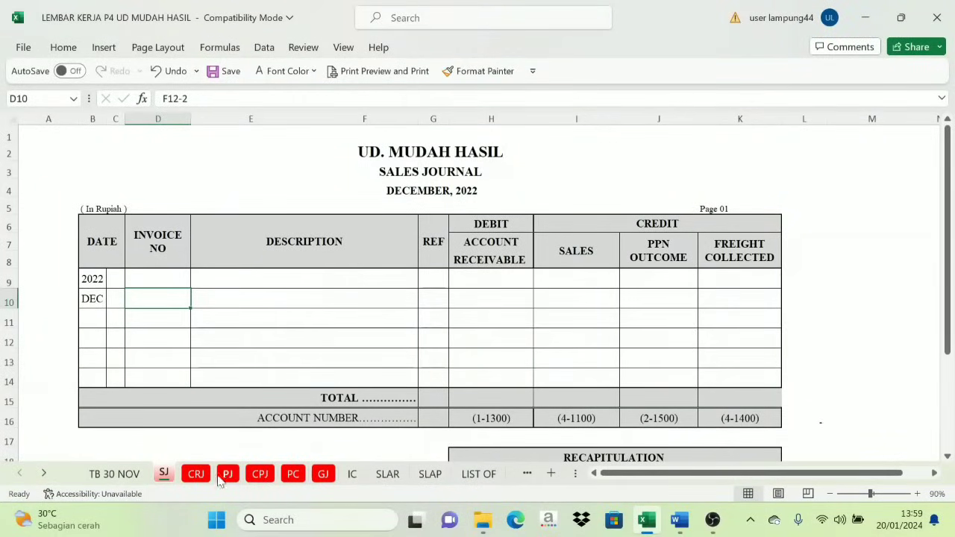
click(197, 475)
click(164, 474)
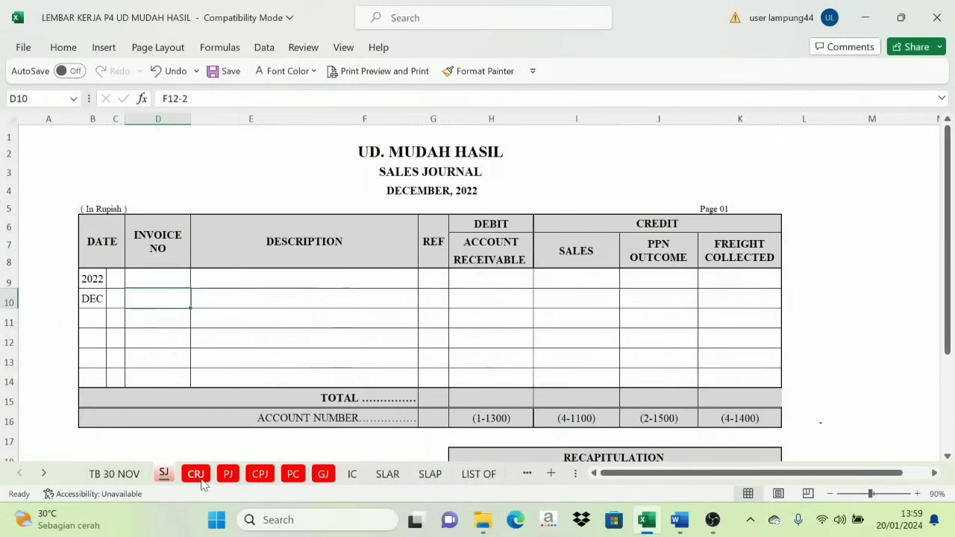
click(196, 473)
click(228, 473)
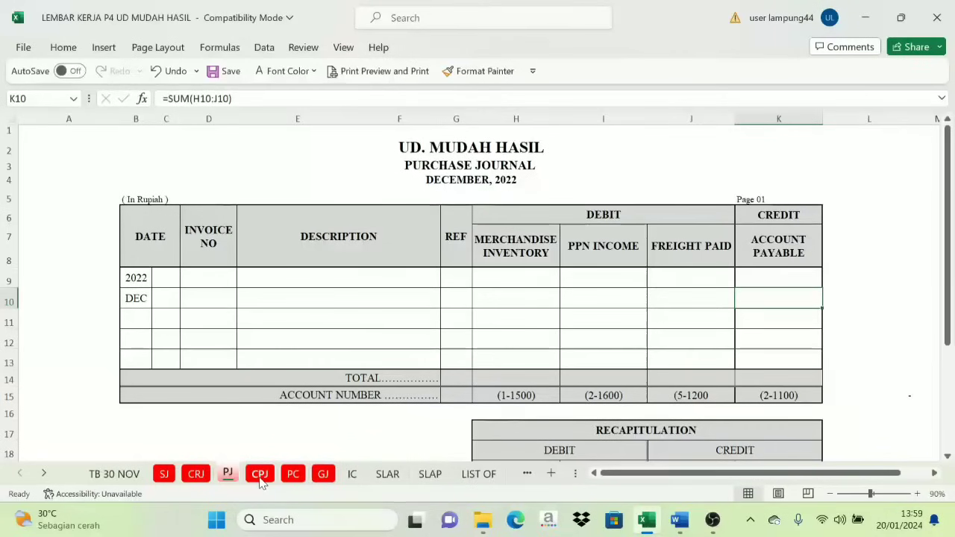
click(260, 478)
click(300, 482)
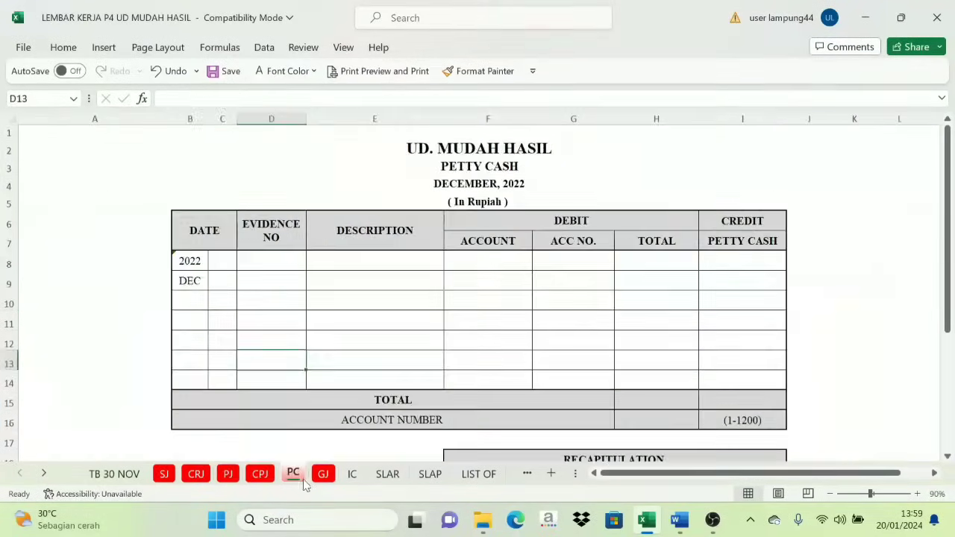
click(325, 484)
click(354, 482)
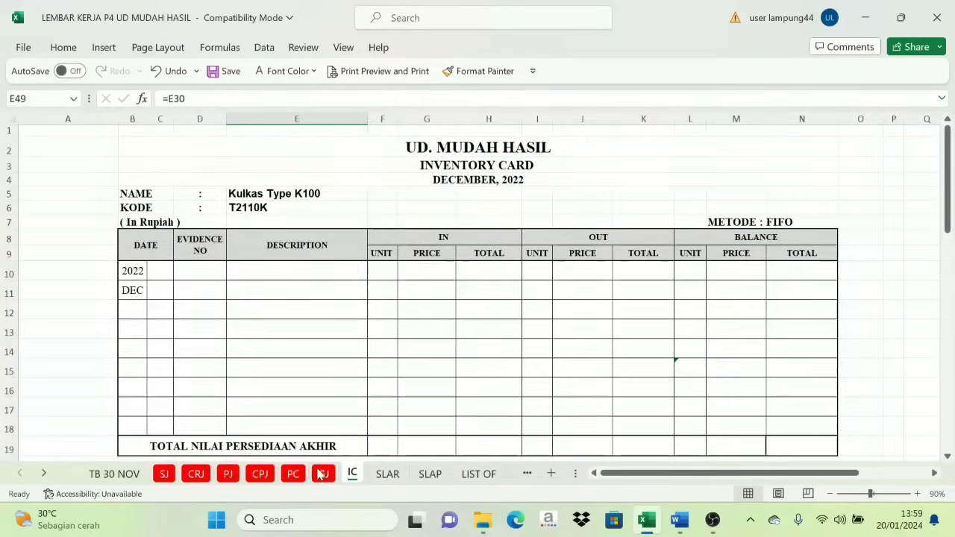
click(321, 474)
click(292, 474)
click(260, 475)
click(227, 474)
click(165, 474)
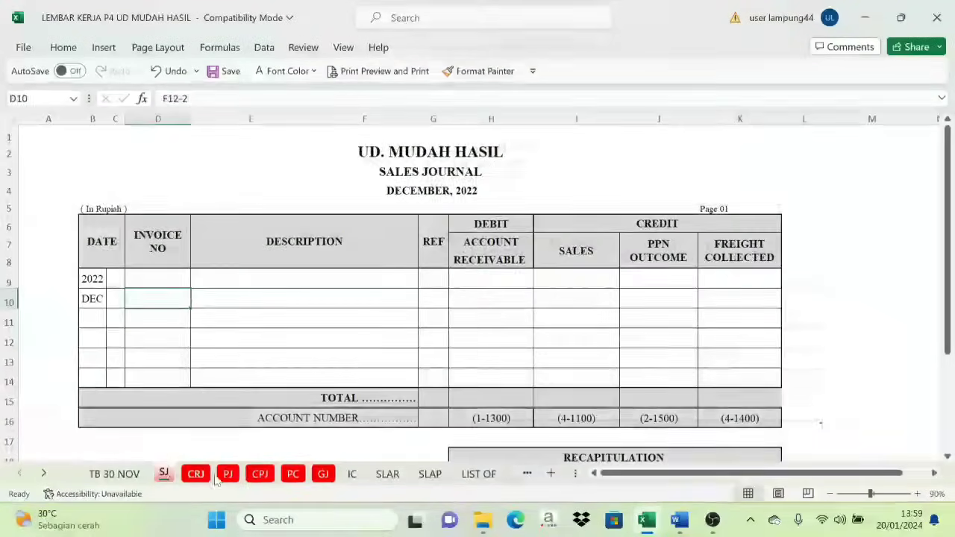
Step: Return to the Word exam and review the customer and supplier lists, the receivable and payable balances, and the merchandise inventory
click(680, 520)
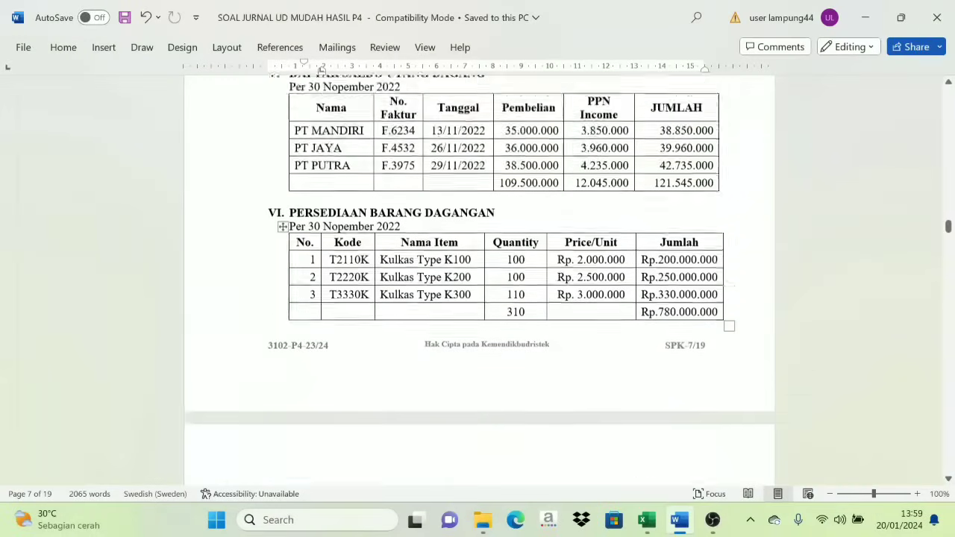
scroll(322, 69, up, 3)
scroll(322, 68, down, 6)
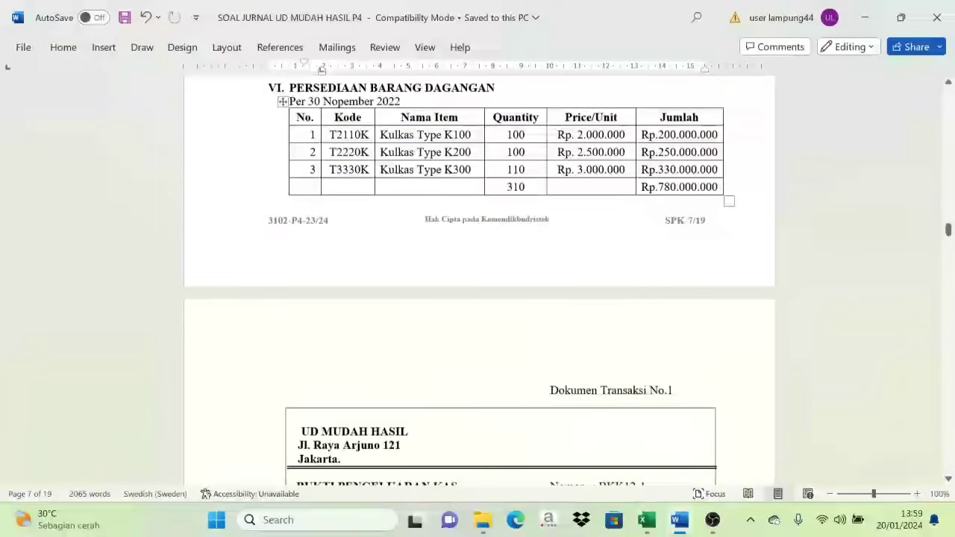
scroll(563, 412, down, 3)
scroll(564, 412, up, 6)
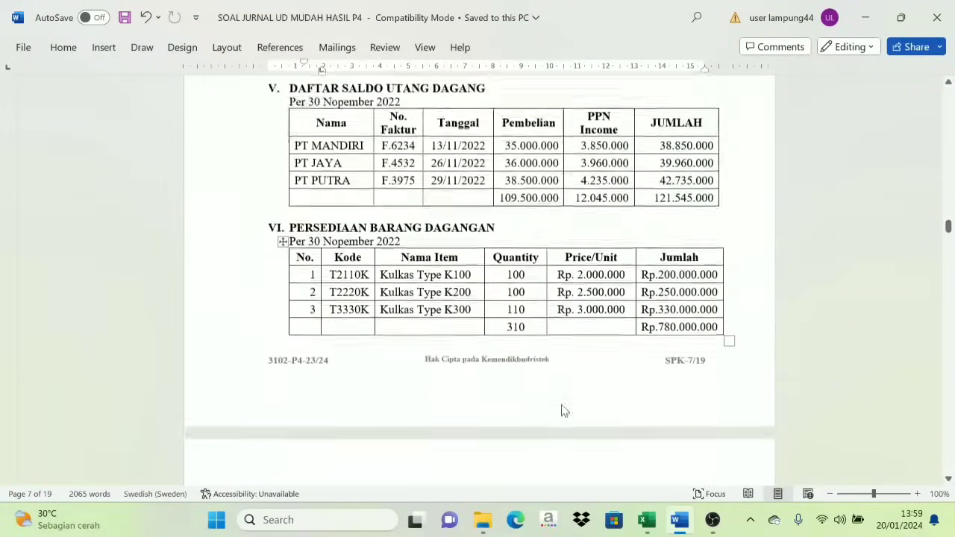
scroll(563, 412, up, 10)
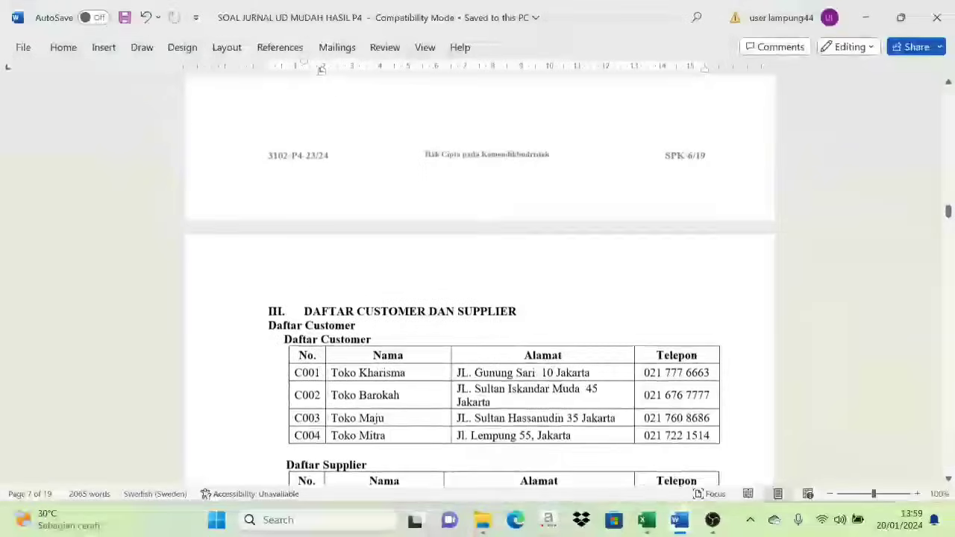
scroll(564, 411, down, 3)
scroll(564, 411, up, 1)
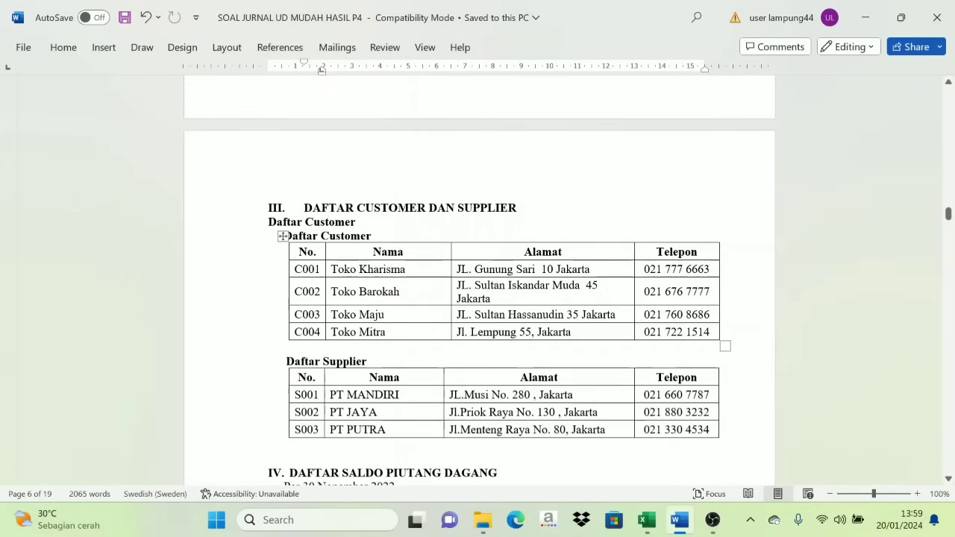
scroll(564, 411, down, 4)
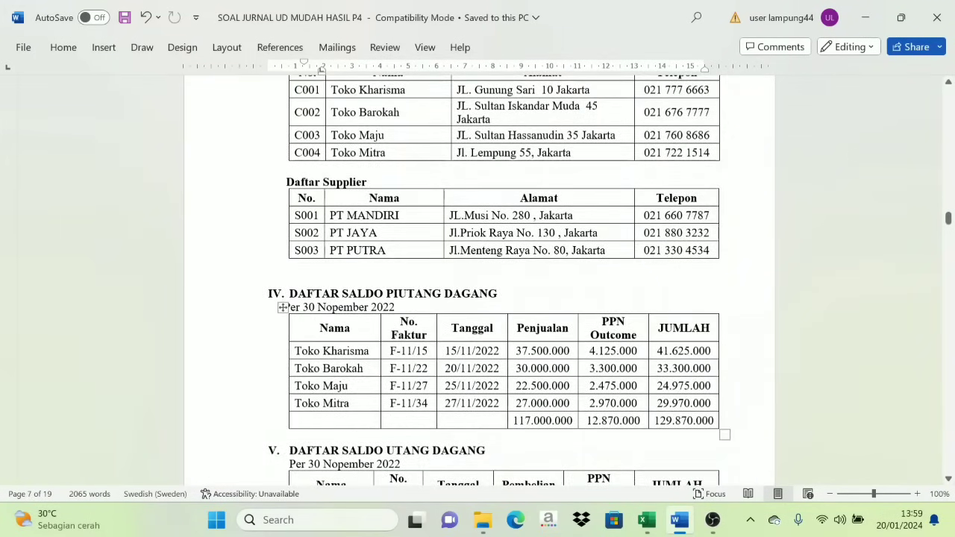
scroll(436, 378, down, 1)
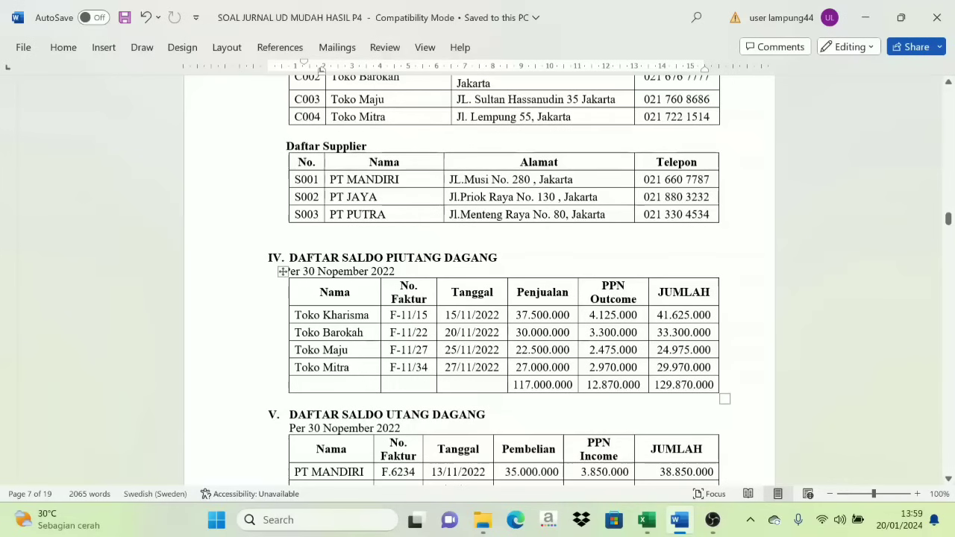
scroll(500, 298, down, 1)
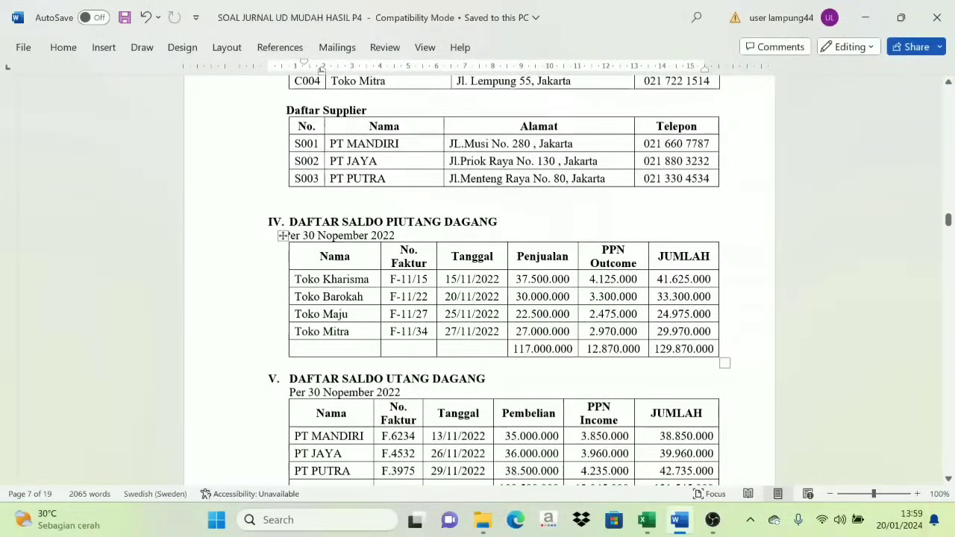
Step: Place the Excel workbook and the Word exam side by side with the full receivable balance table in view
key(super+Right)
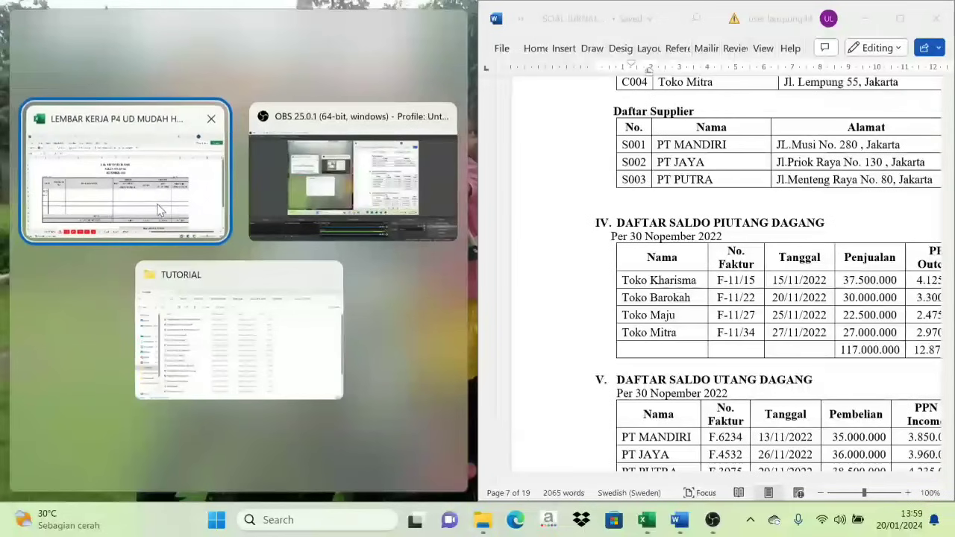
click(158, 210)
drag(345, 482, 379, 475)
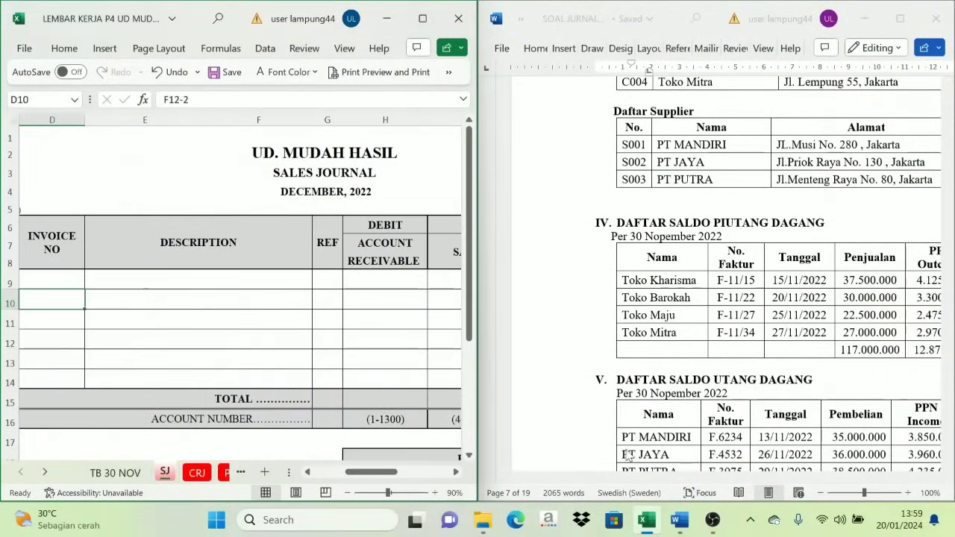
drag(644, 478, 719, 486)
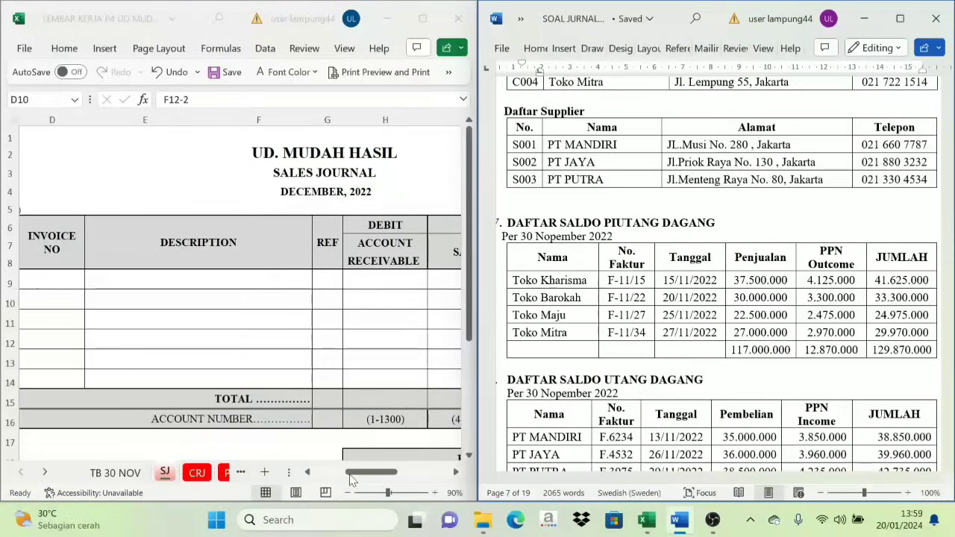
Step: Open the accounts receivable subsidiary ledger sheet (SLAR) and look over Toko Kharisma's ledger table
click(42, 472)
click(42, 472)
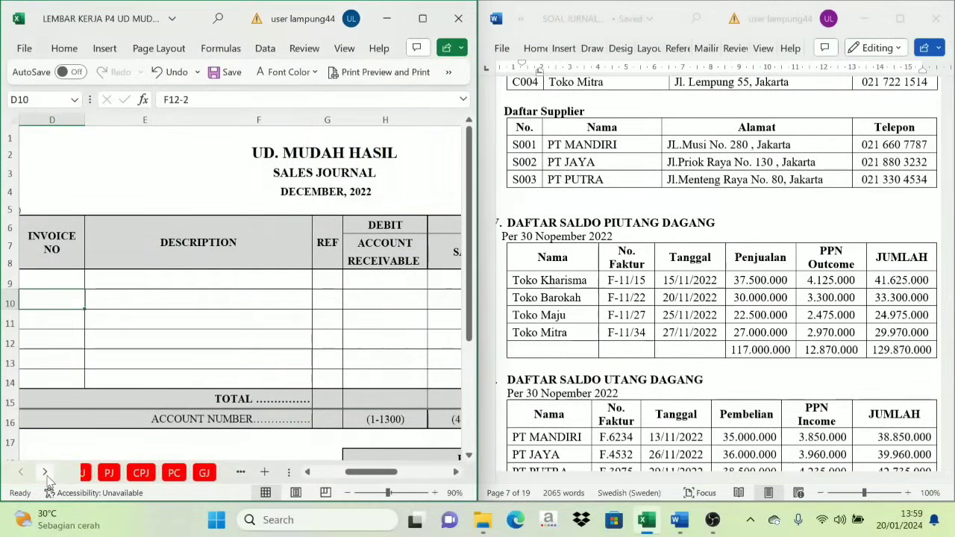
click(41, 473)
click(159, 472)
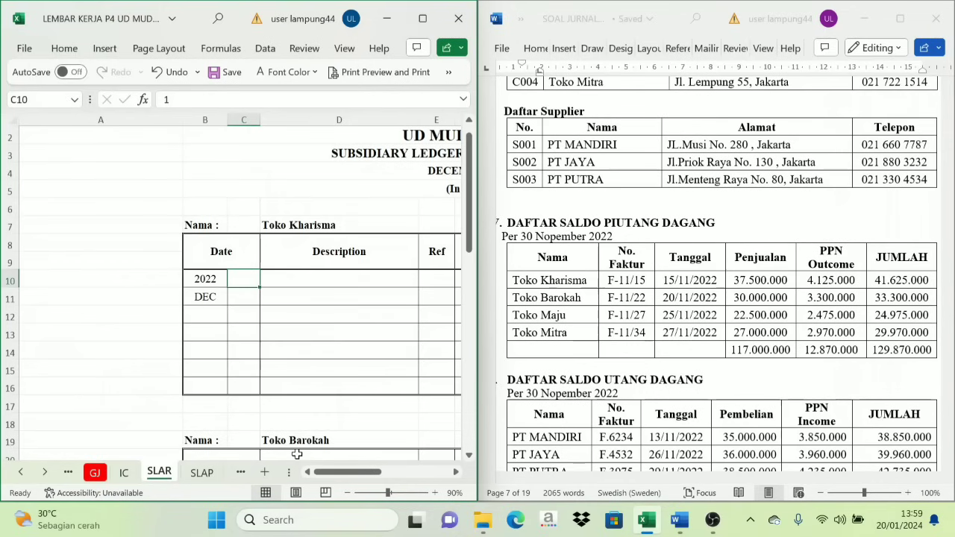
drag(321, 472, 346, 472)
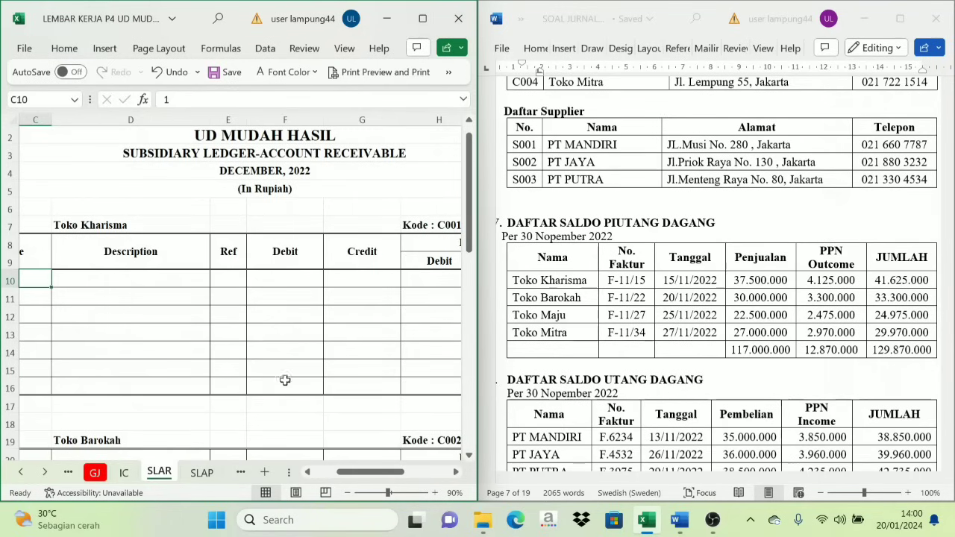
drag(387, 475, 365, 474)
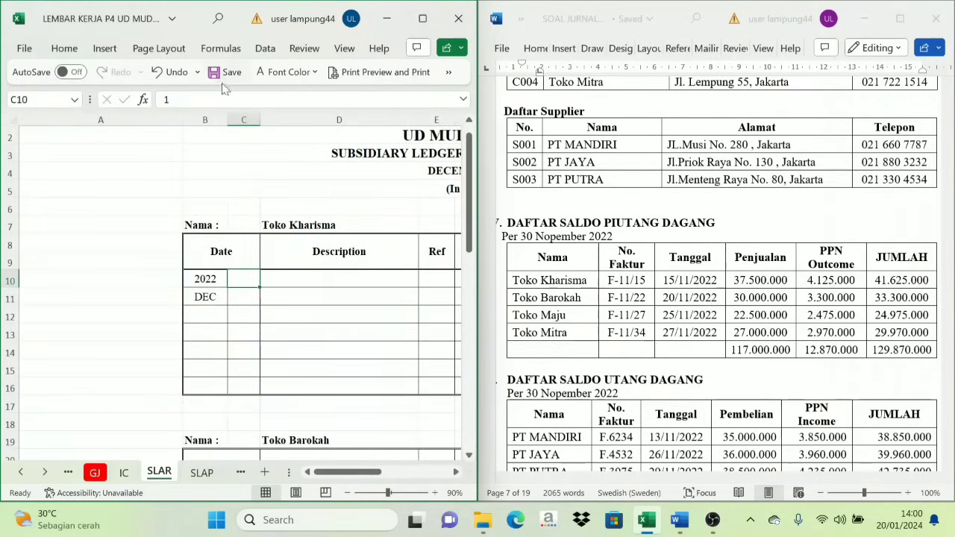
Step: Show day 1 and the description Saldo in black text in the first row of Toko Kharisma's receivable ledger
click(314, 71)
click(277, 94)
click(288, 272)
text(Saldo)
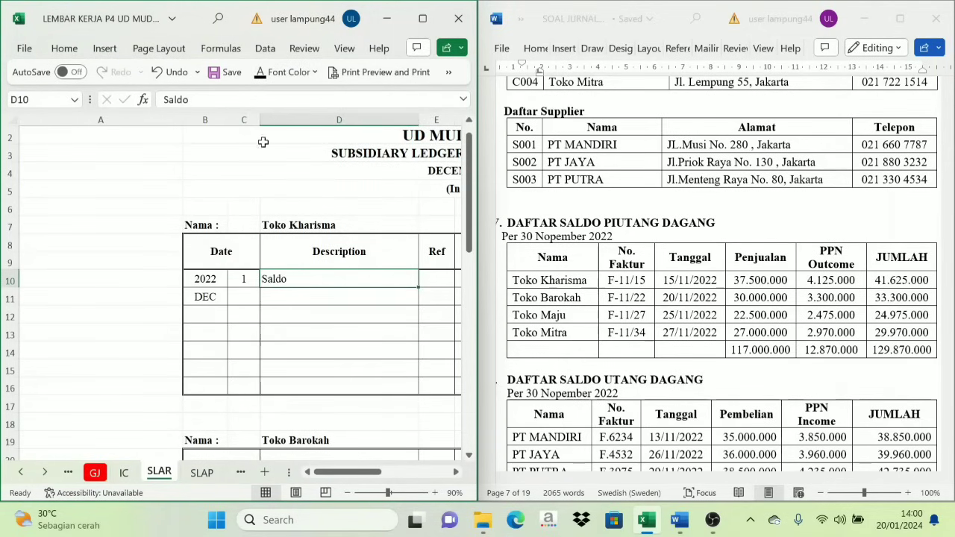
Step: Show Toko Kharisma's opening debit balance of 41.625.000 in black text in H10
drag(362, 474, 410, 477)
click(265, 251)
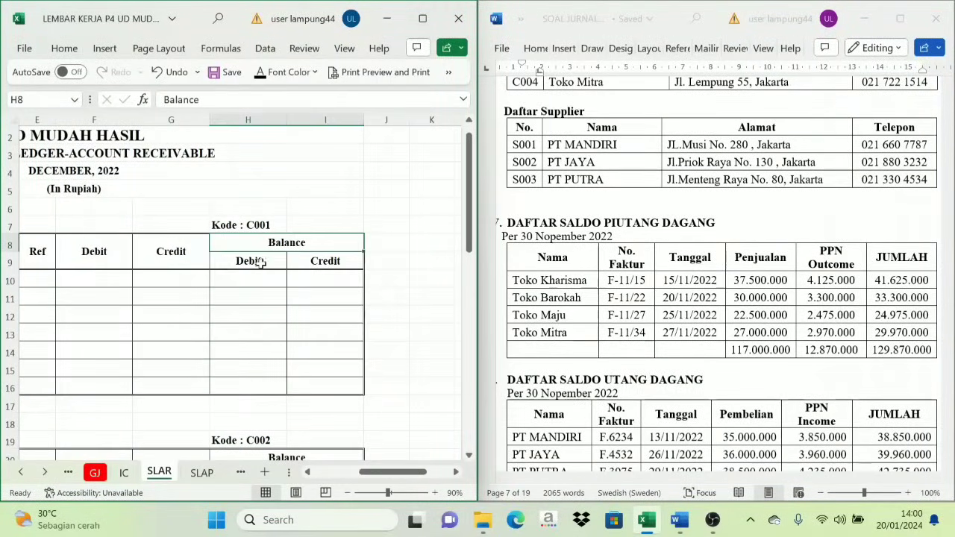
click(249, 281)
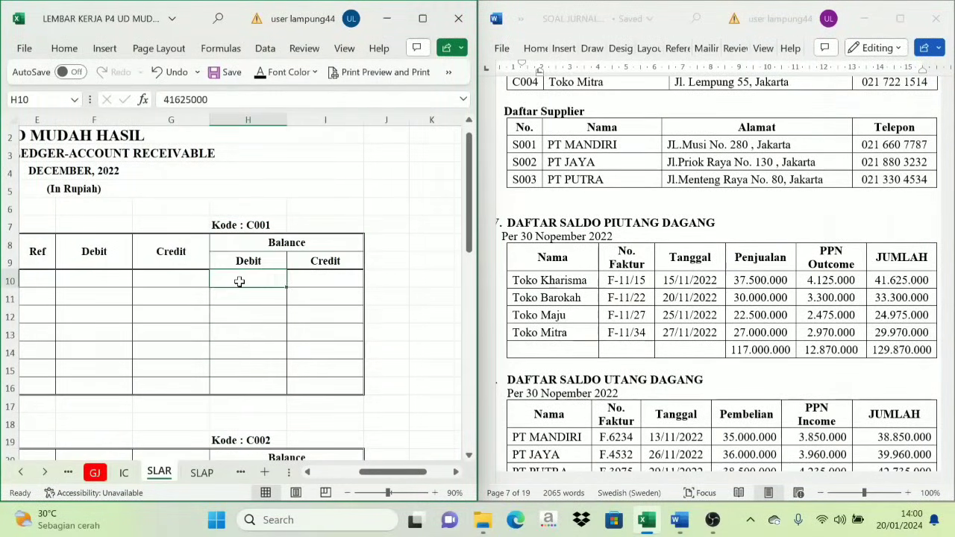
click(261, 77)
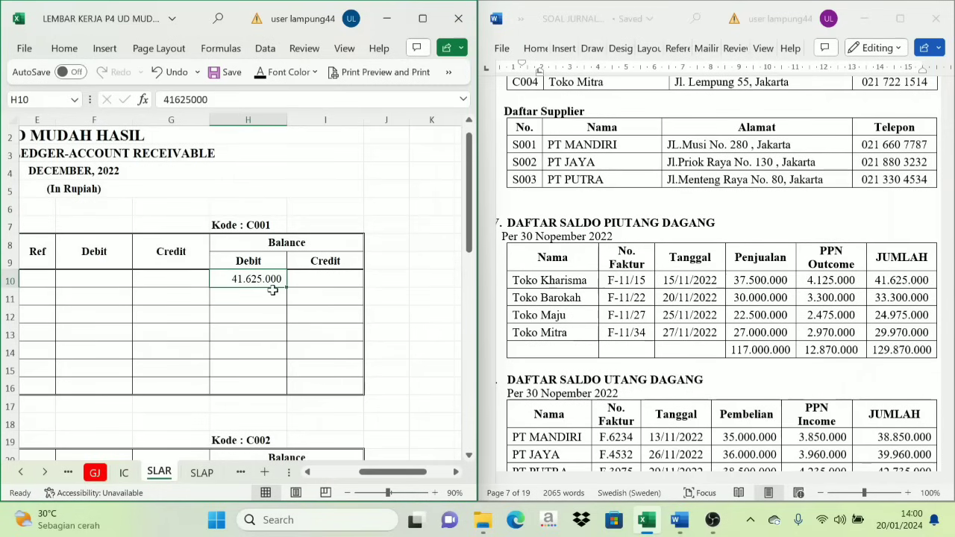
Step: Show Toko Barokah's opening row in black text: day 1, Saldo, reference TB and the debit balance of 33.300.000
drag(406, 473, 351, 474)
scroll(309, 388, down, 3)
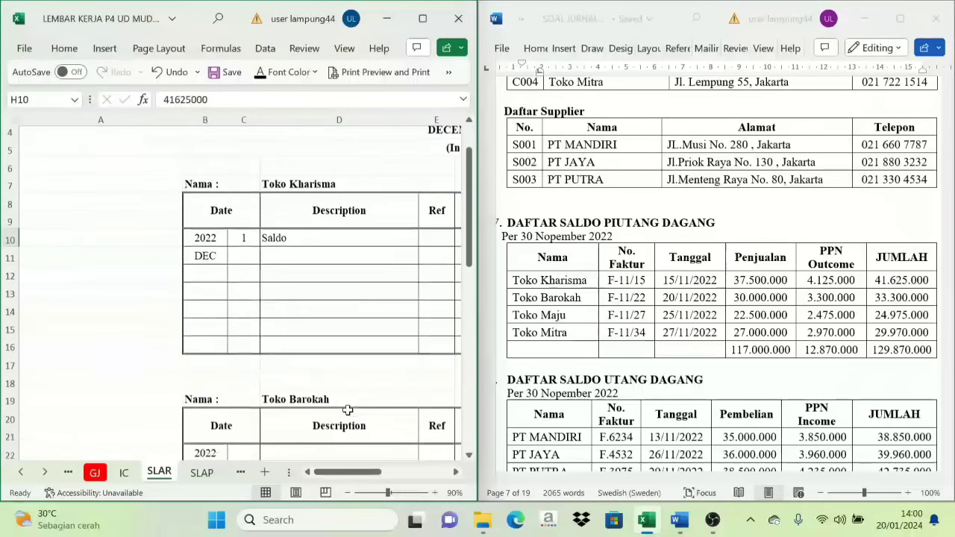
drag(241, 335, 432, 331)
click(258, 71)
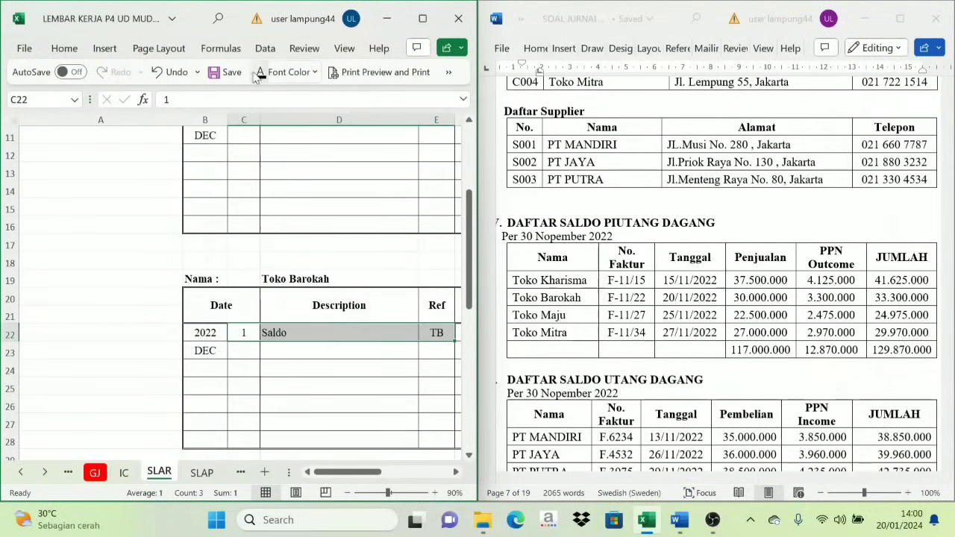
drag(347, 472, 394, 485)
click(251, 337)
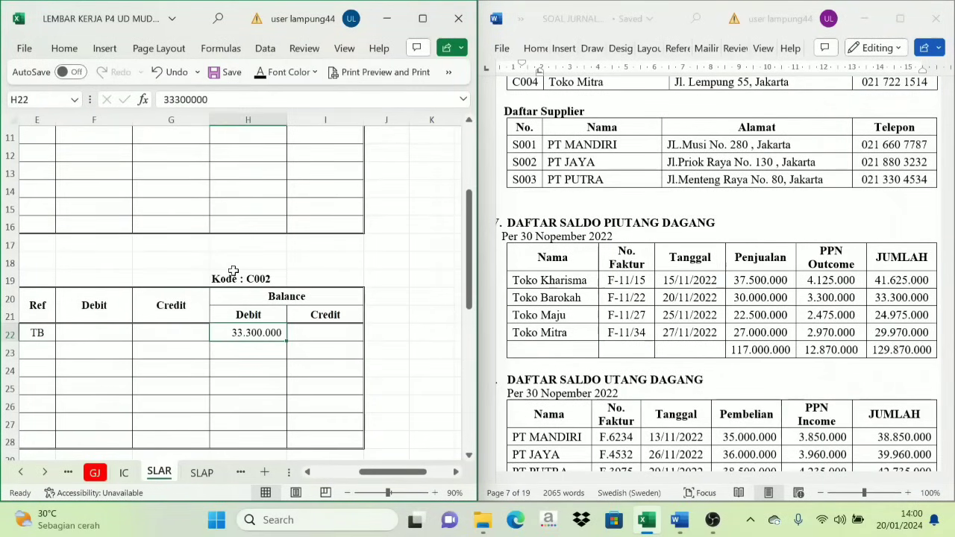
Step: Apply black text to Toko Maju's opening row in the receivable ledger, including the debit balance of 24.975.000
click(889, 313)
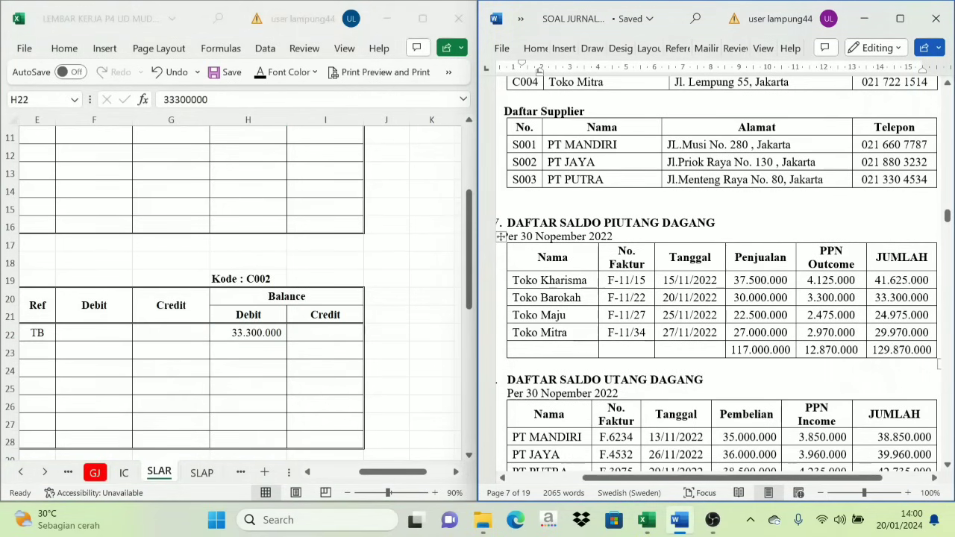
click(384, 478)
drag(384, 478, 337, 478)
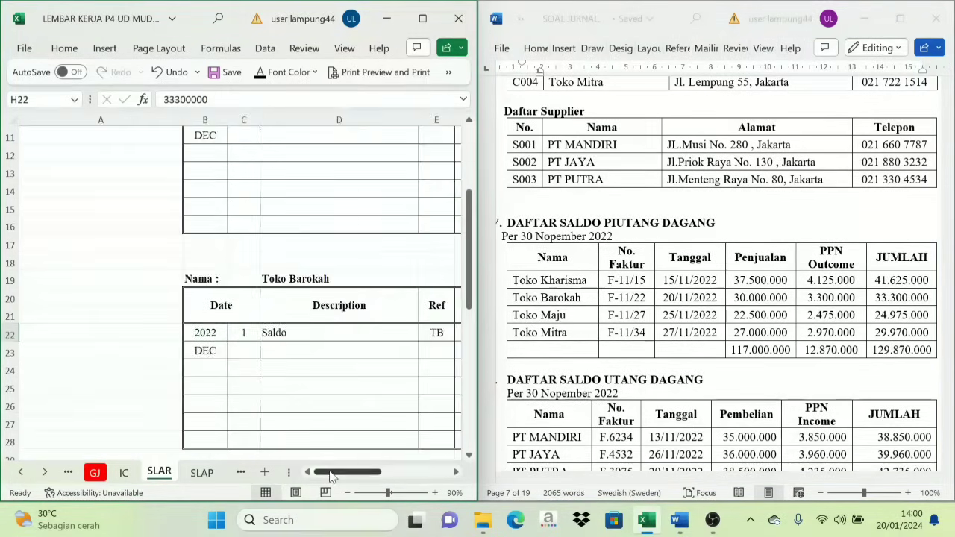
scroll(334, 385, down, 5)
scroll(334, 385, up, 2)
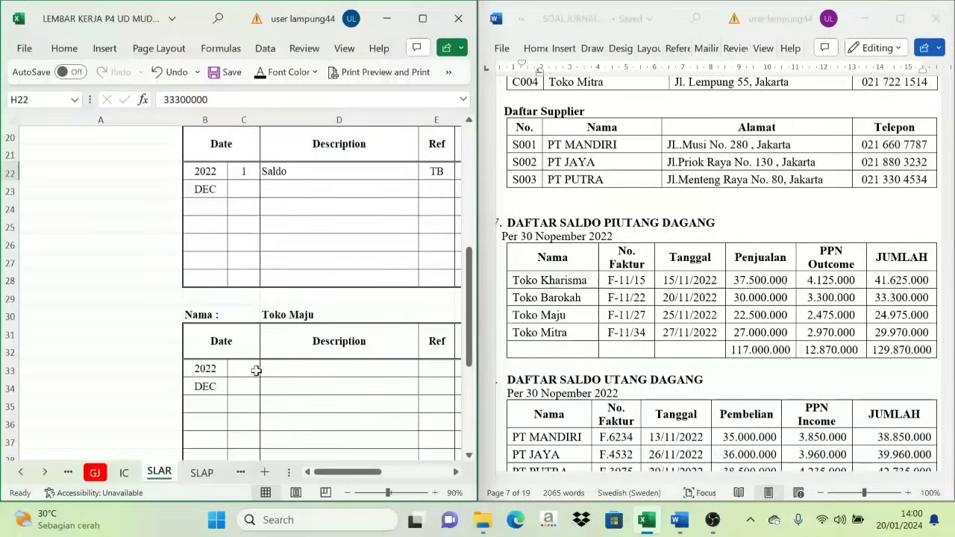
drag(256, 370, 425, 366)
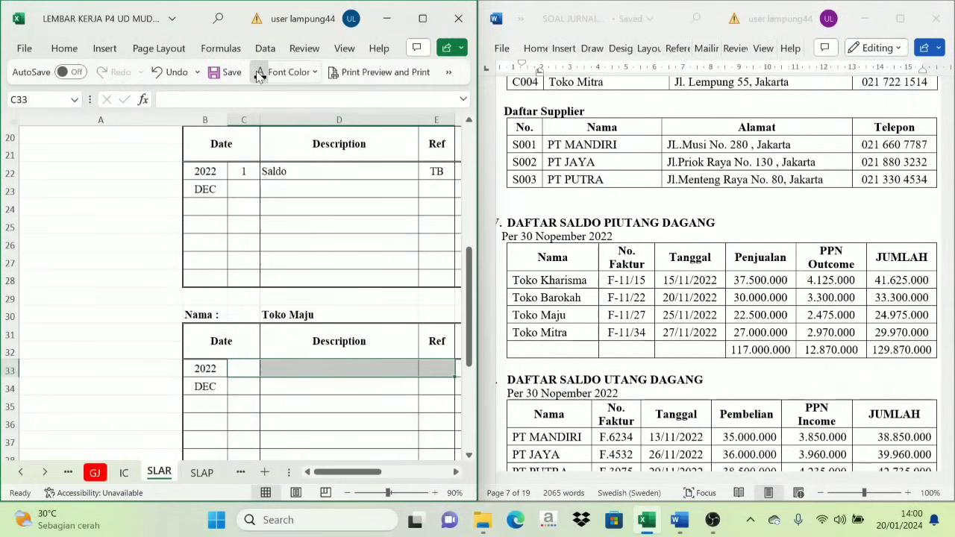
drag(333, 472, 379, 489)
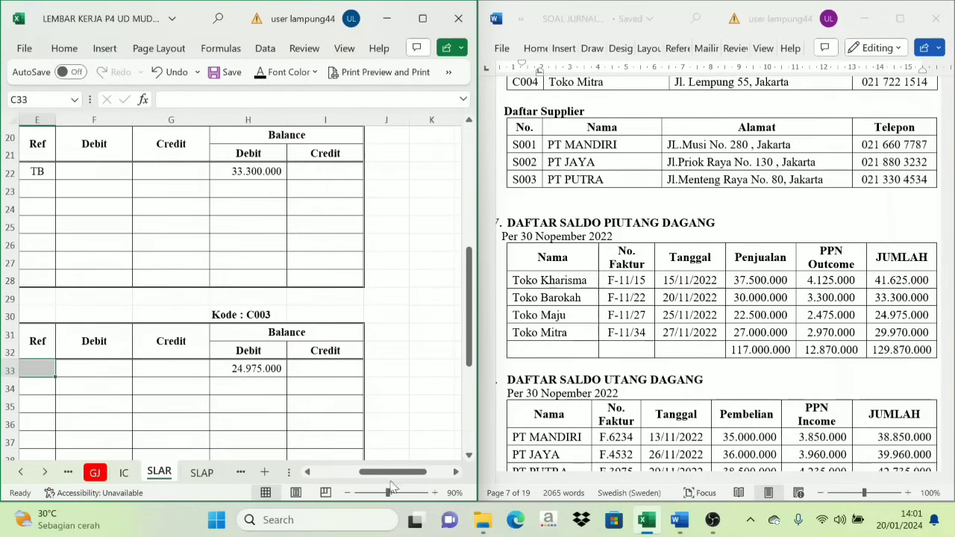
Step: Copy day 1, Saldo and reference TB from Toko Barokah's opening row into Toko Maju's opening row
drag(391, 487, 369, 486)
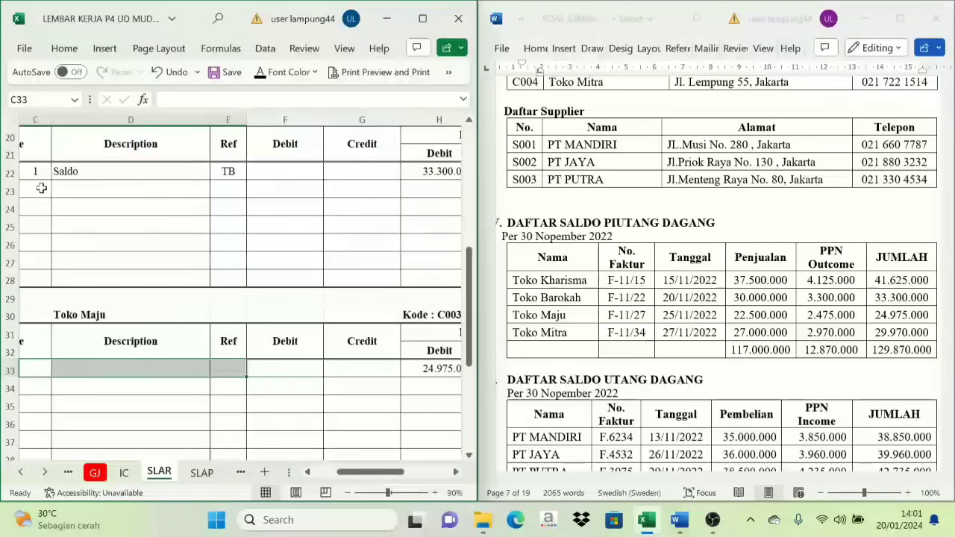
click(34, 173)
shift+click(228, 172)
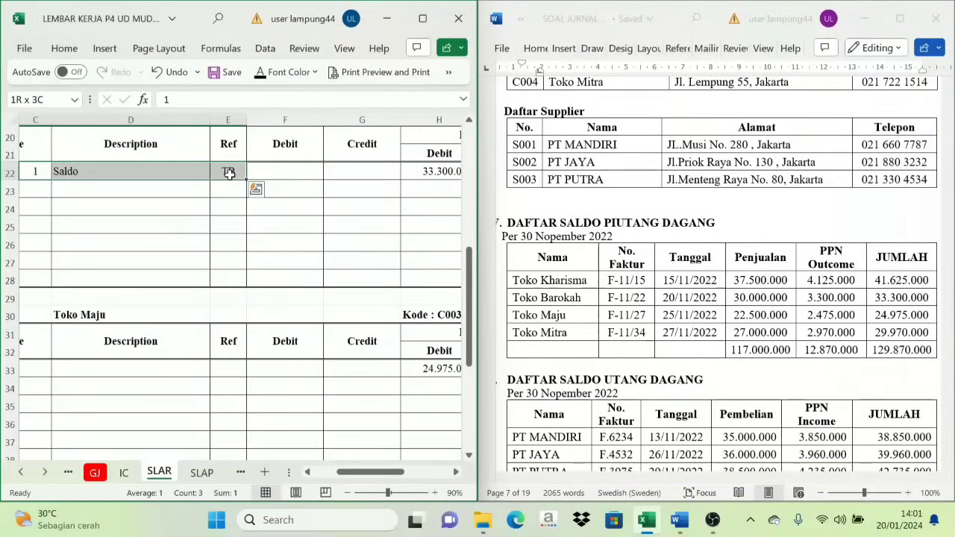
key(ctrl+c)
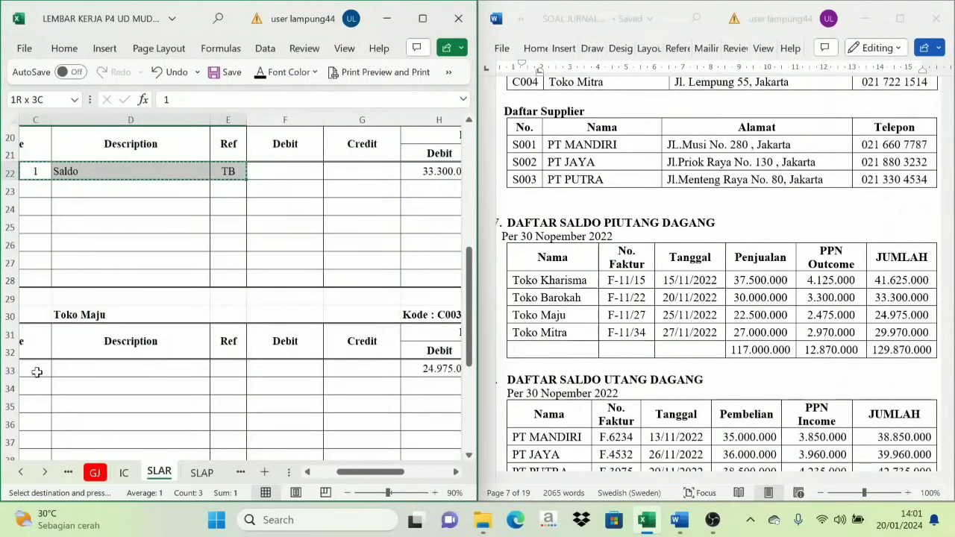
click(34, 370)
mouse_move(348, 478)
mouse_down()
mouse_move(333, 478)
mouse_move(340, 480)
mouse_up()
key(ctrl+v)
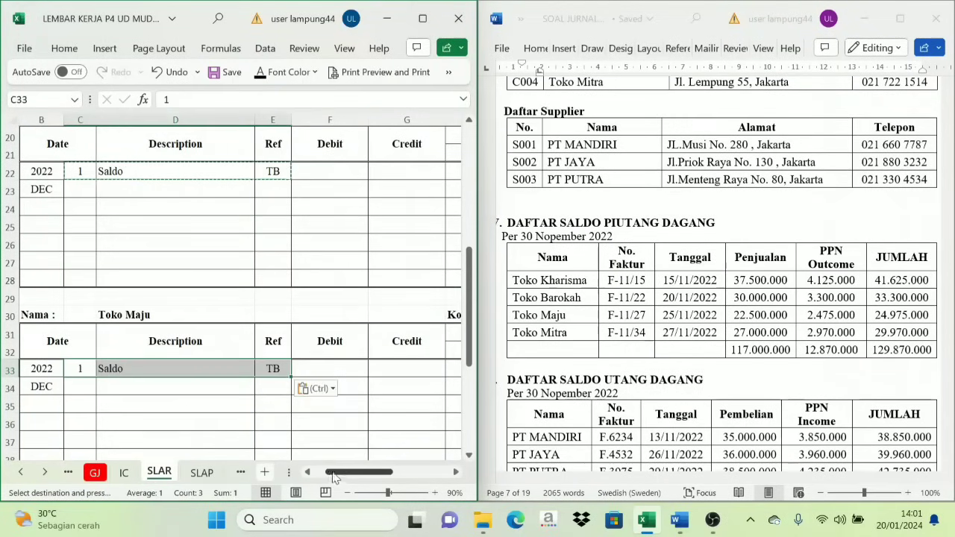
Step: Paste the copied day 1, Saldo and TB into Toko Mitra's opening row and select its debit balance cell H44
scroll(271, 357, down, 2)
scroll(118, 360, down, 2)
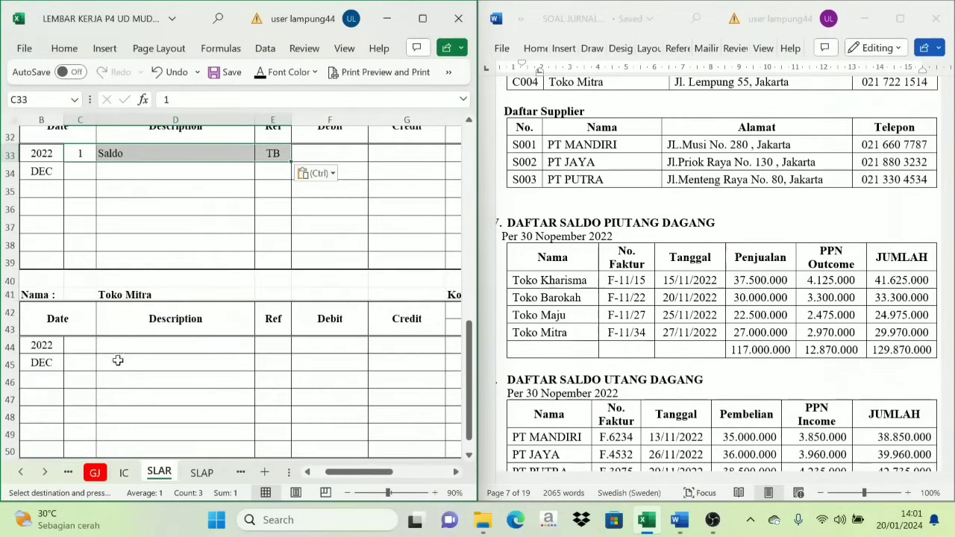
click(85, 352)
key(ctrl+v)
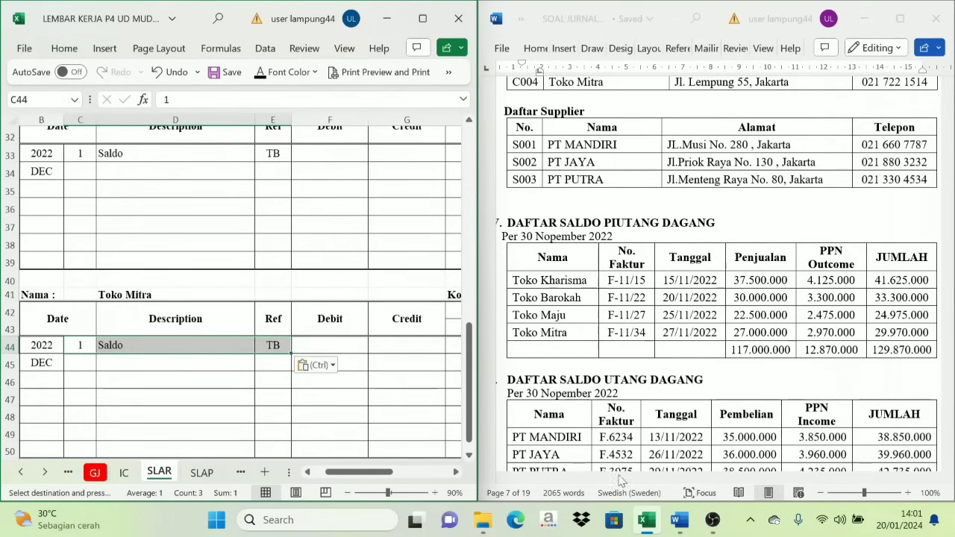
mouse_move(373, 472)
mouse_down()
mouse_move(415, 478)
mouse_move(371, 474)
mouse_up()
click(224, 345)
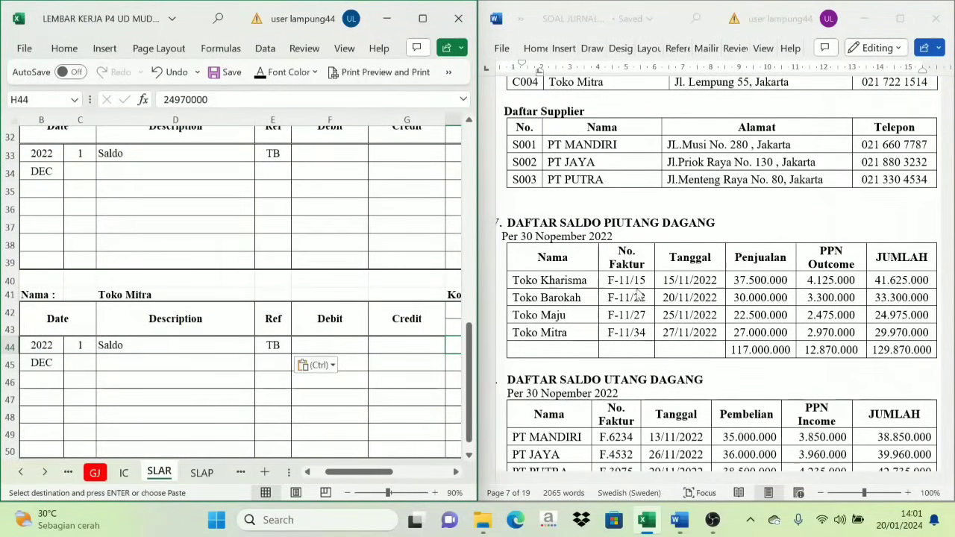
Step: In the SLAP payable ledger, show PT MANDIRI's day 1, Saldo and reference TB in black text in row 10
scroll(627, 329, down, 4)
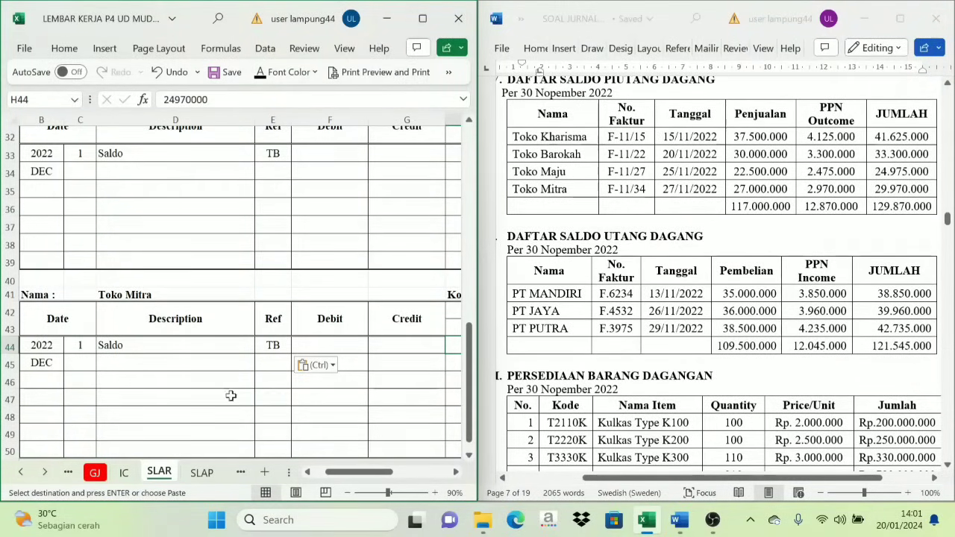
click(201, 473)
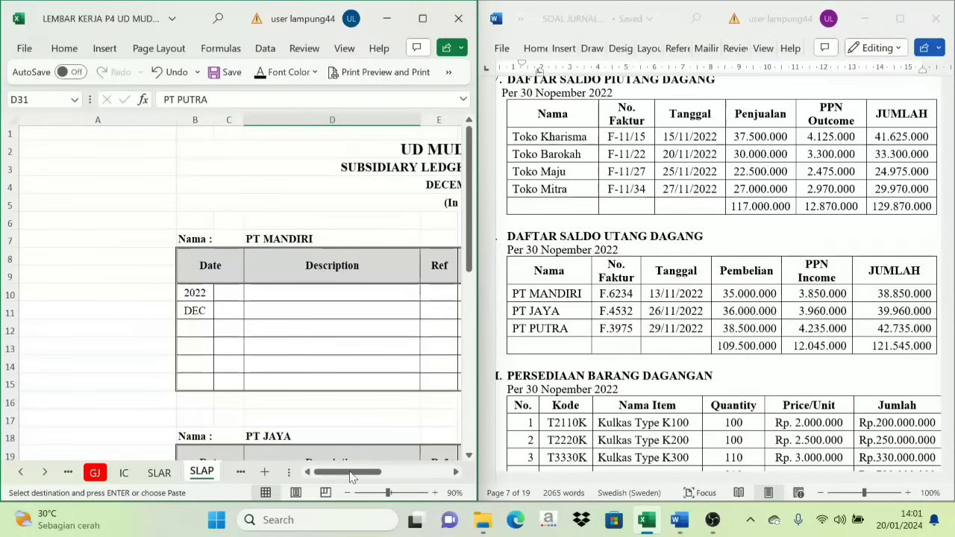
drag(358, 479, 365, 480)
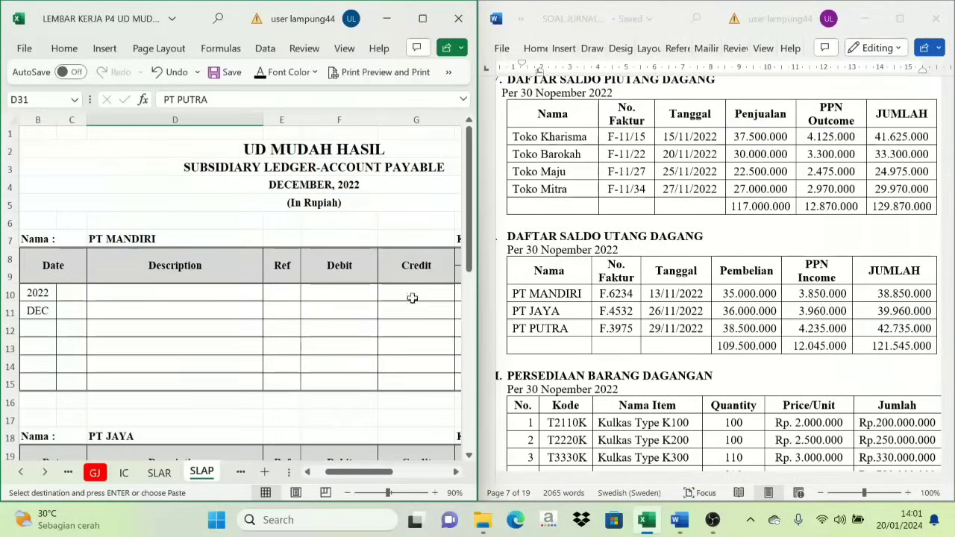
click(64, 296)
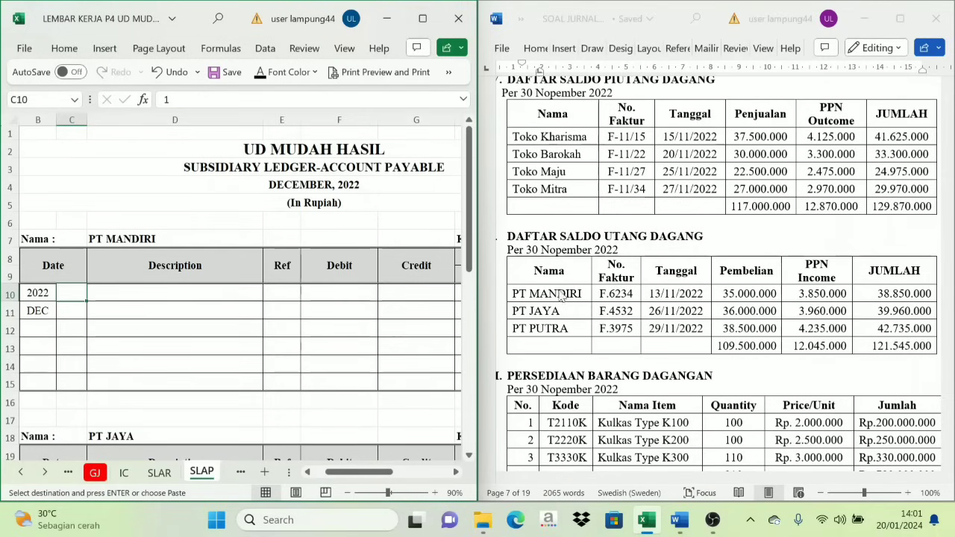
key(ctrl+v)
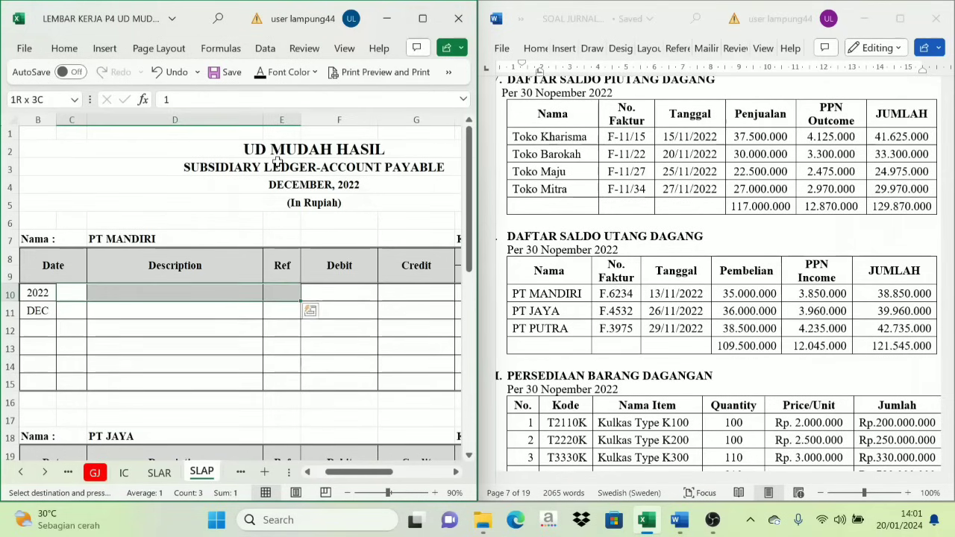
key(Escape)
Step: Show PT MANDIRI's opening credit balance of 38.850.000 in black text in I10
drag(351, 475, 383, 486)
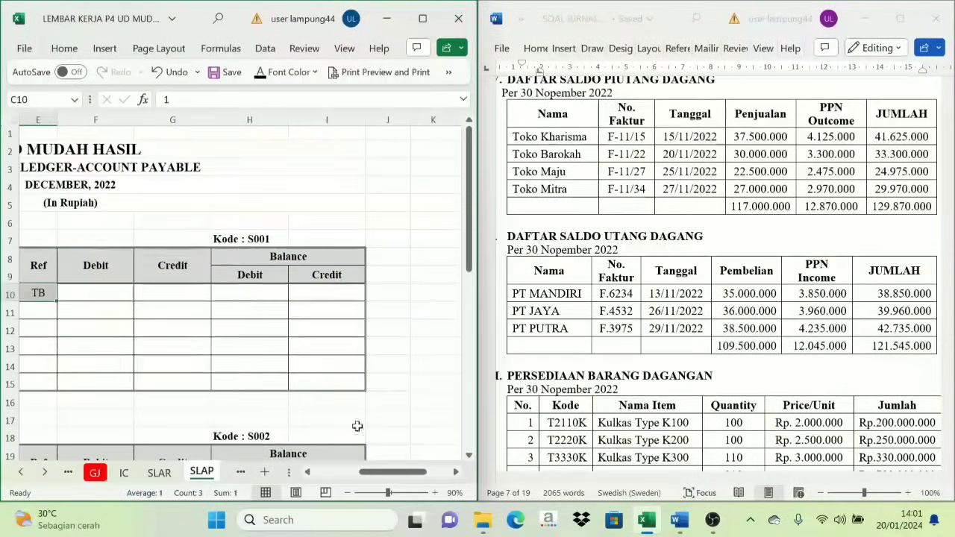
click(333, 293)
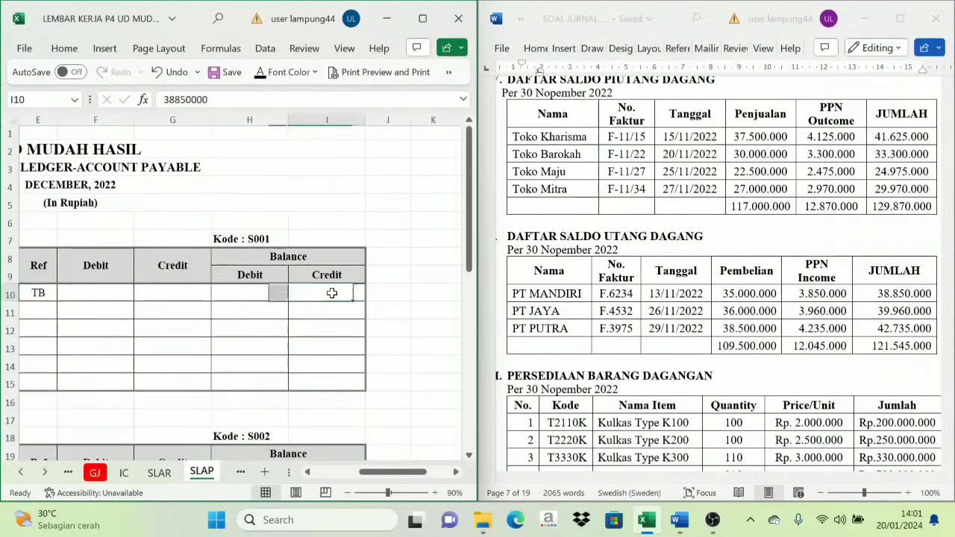
click(263, 73)
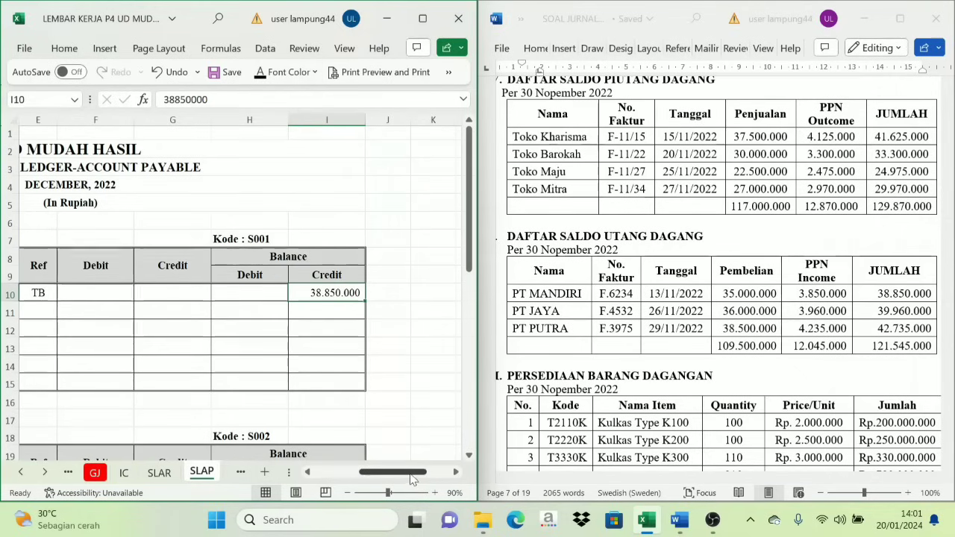
click(251, 291)
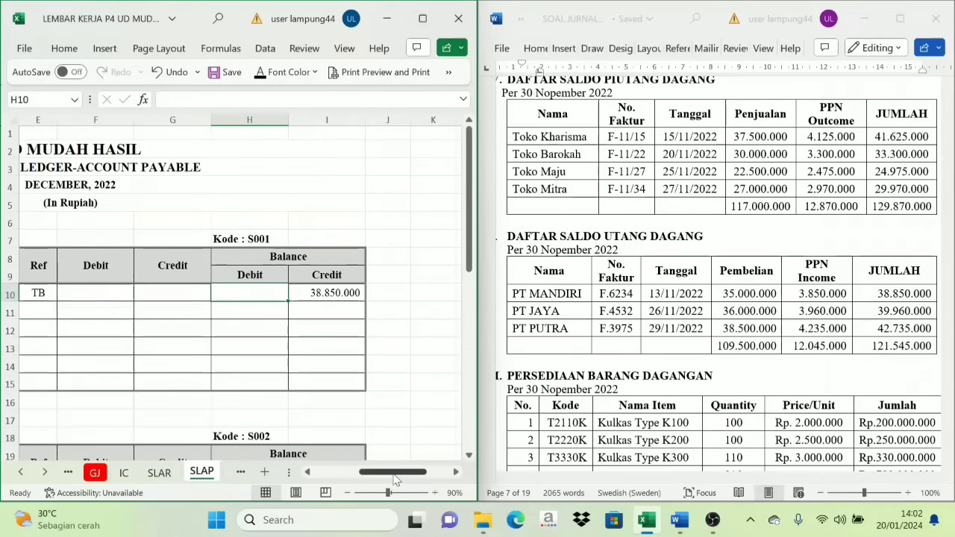
Step: Apply black text to day 1, Saldo and reference TB in PT JAYA's opening row
drag(404, 472, 367, 474)
scroll(339, 410, down, 2)
scroll(339, 408, down, 2)
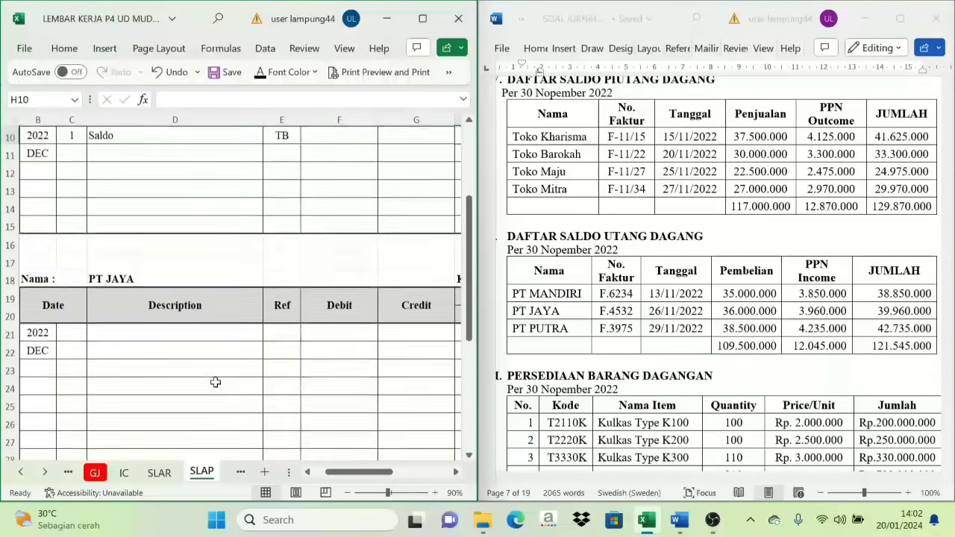
click(84, 279)
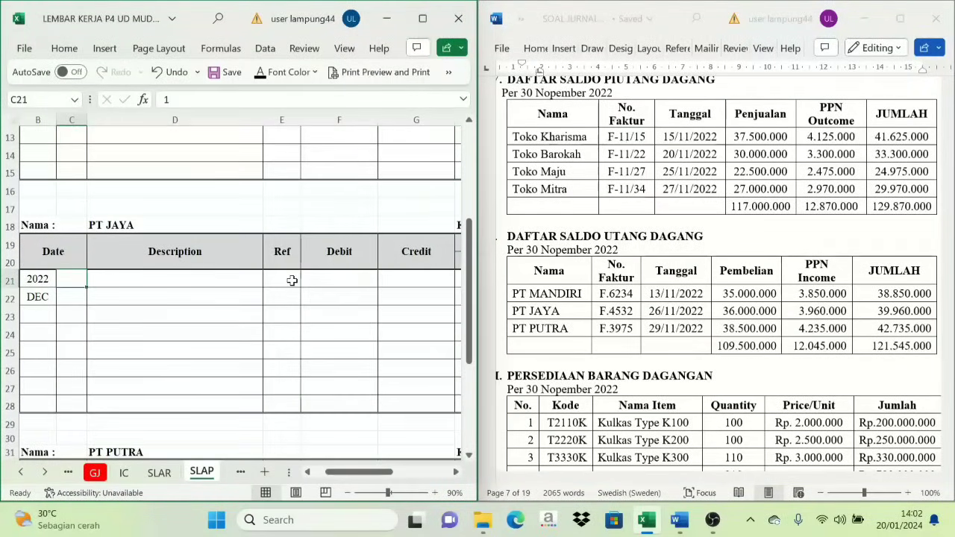
drag(83, 279, 292, 281)
click(275, 73)
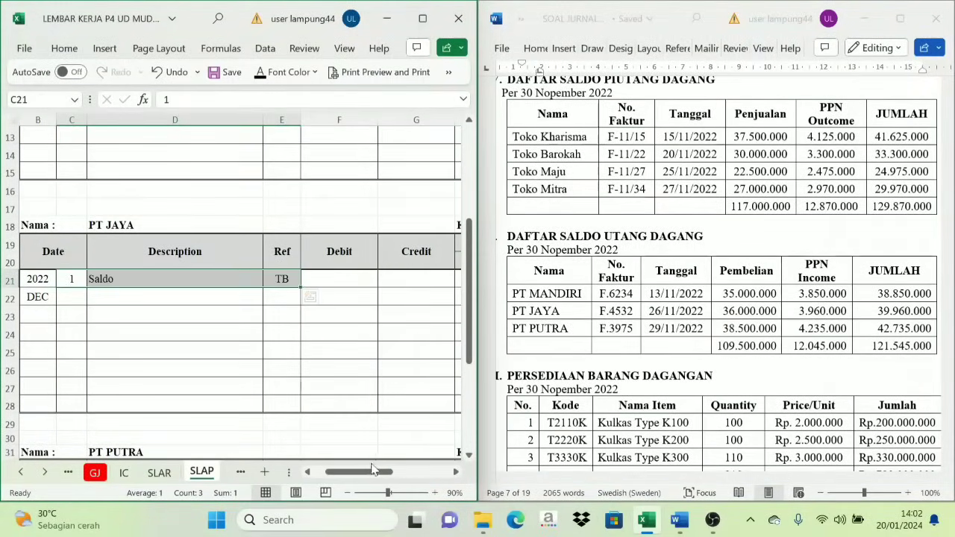
Step: Show PT JAYA's opening credit balance of 39.960.000 in black text in I21
drag(374, 470, 418, 470)
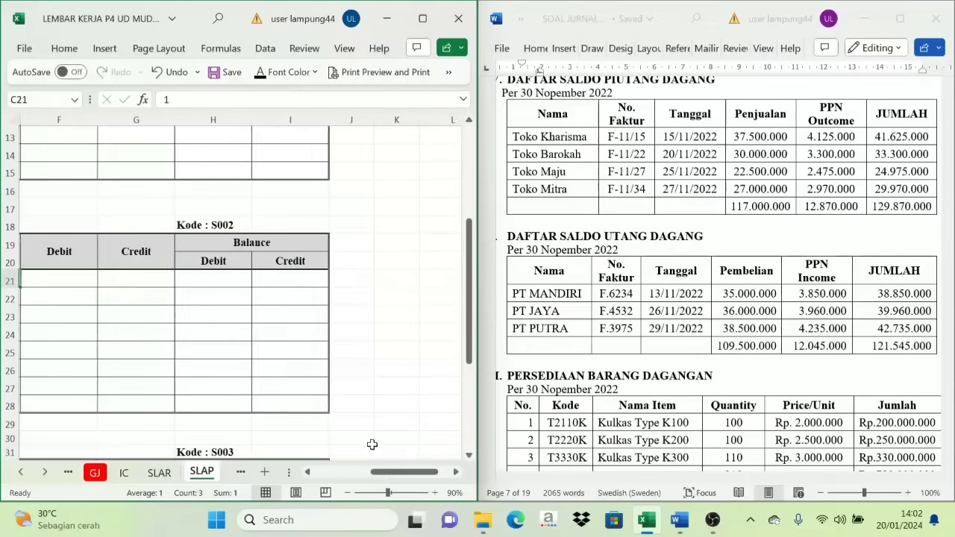
click(295, 281)
click(262, 74)
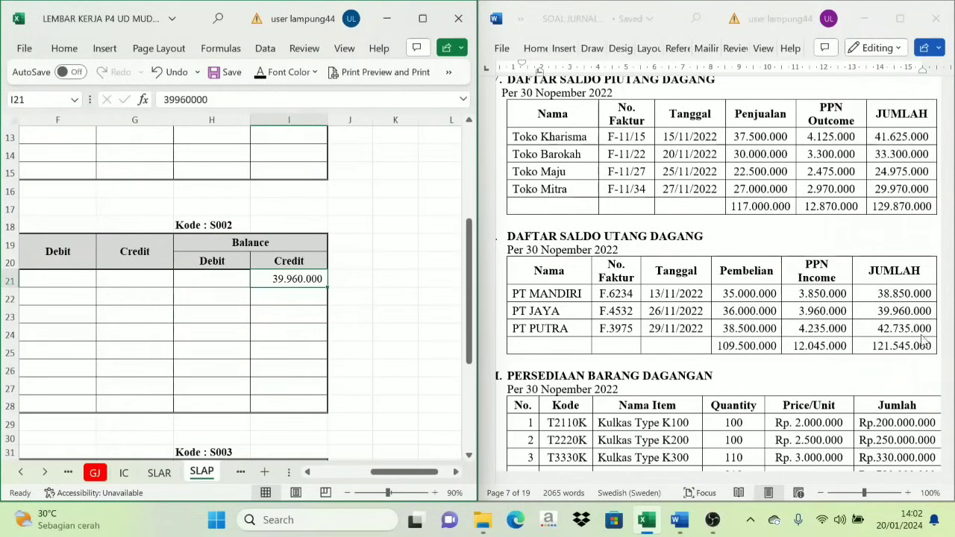
click(795, 339)
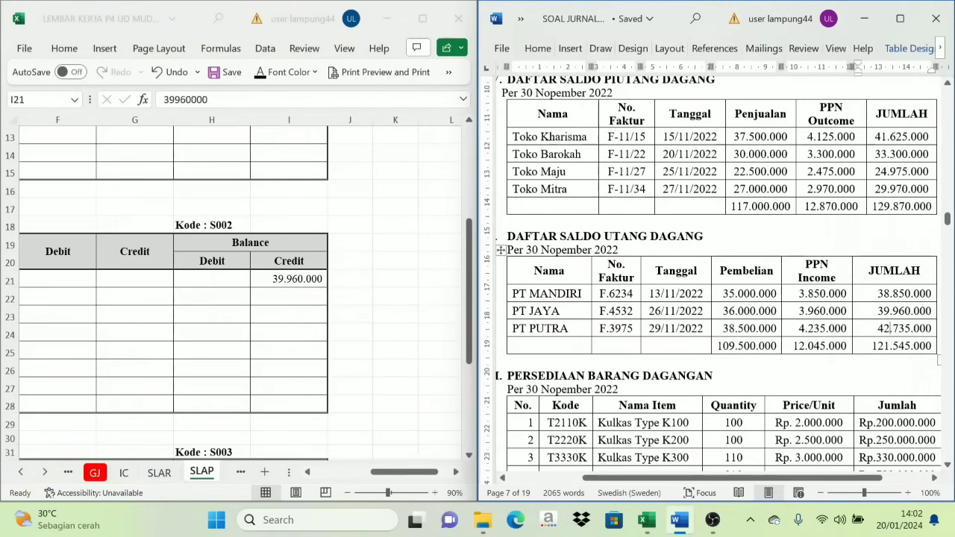
Step: Apply black text to day 1, Saldo and reference TB in PT PUTRA's opening row
click(380, 473)
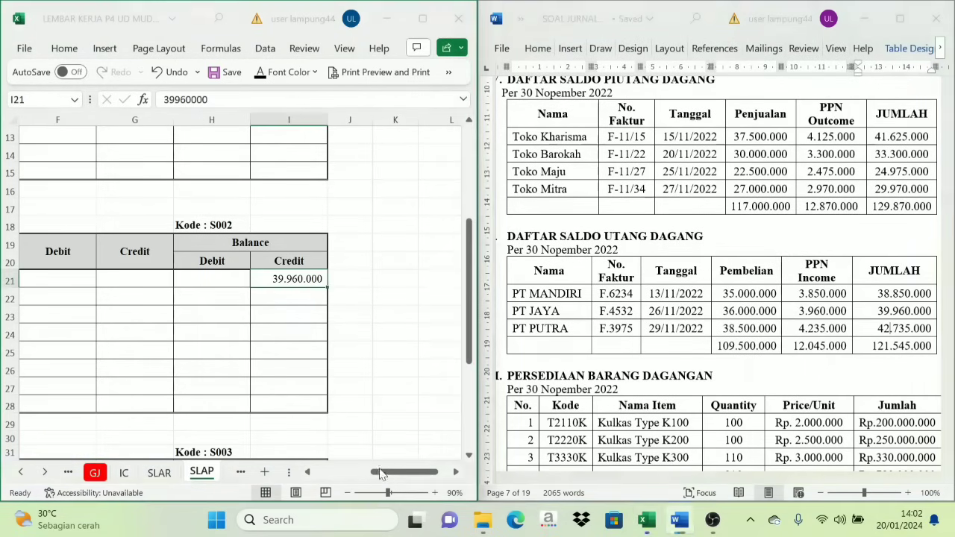
drag(382, 471, 360, 472)
scroll(307, 407, down, 4)
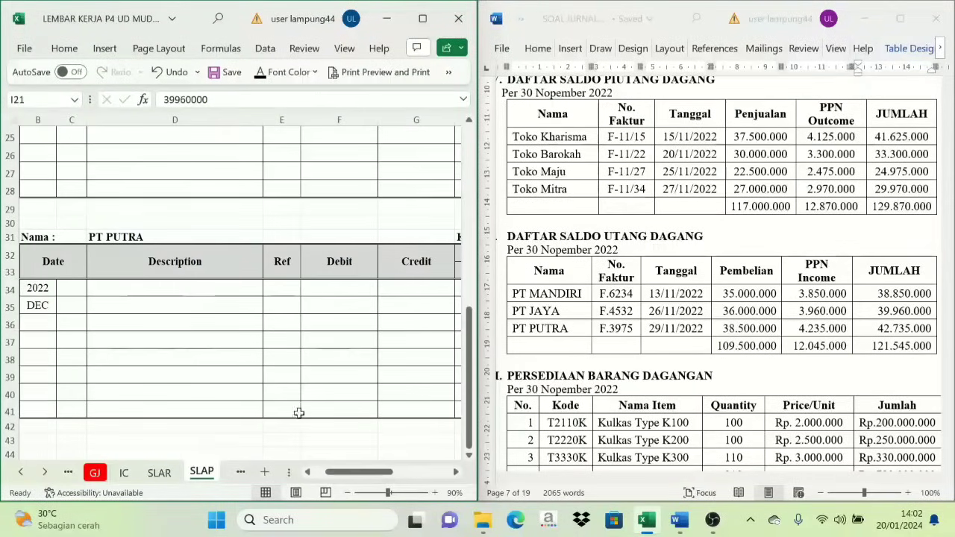
click(70, 280)
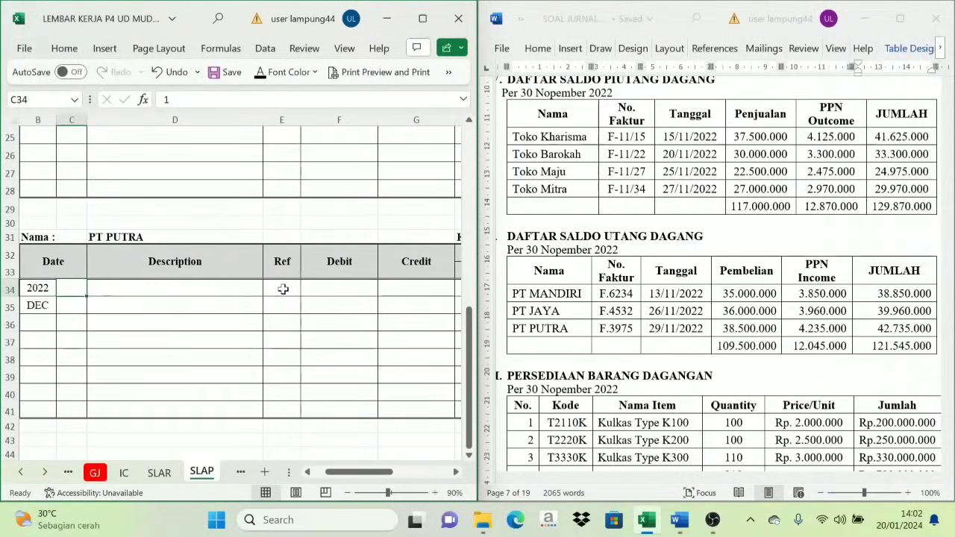
drag(323, 281, 282, 286)
click(261, 73)
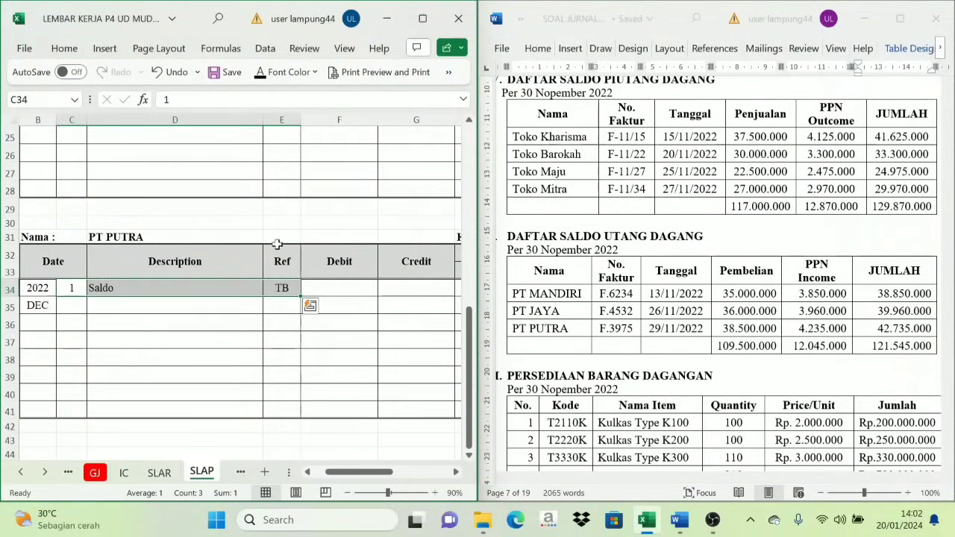
Step: Show PT PUTRA's opening credit balance of 42.735.000 in black text in I34
drag(364, 479, 388, 453)
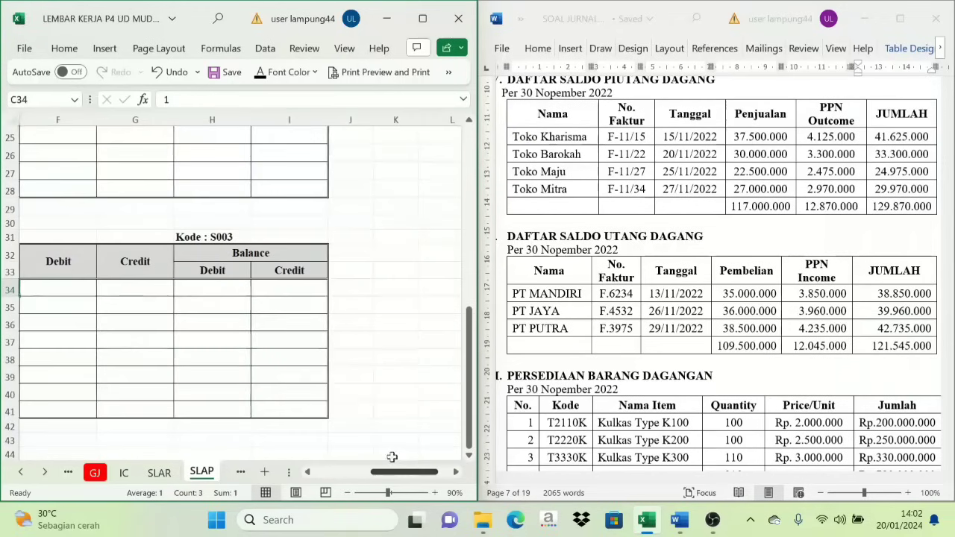
click(280, 287)
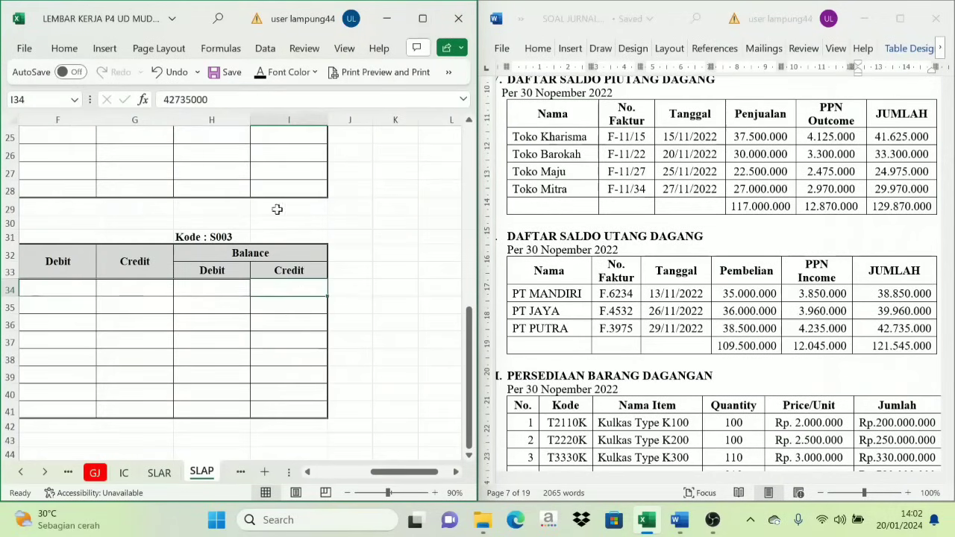
click(262, 72)
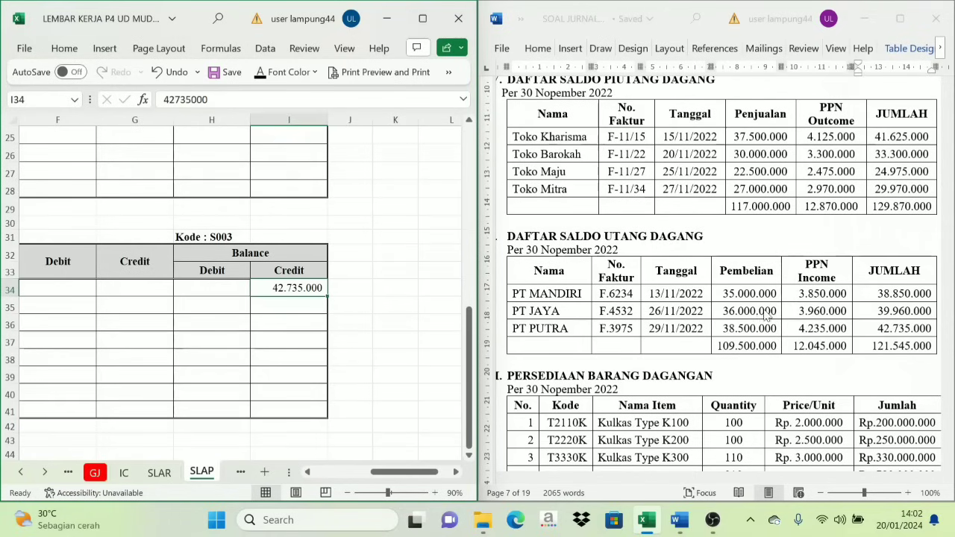
click(377, 302)
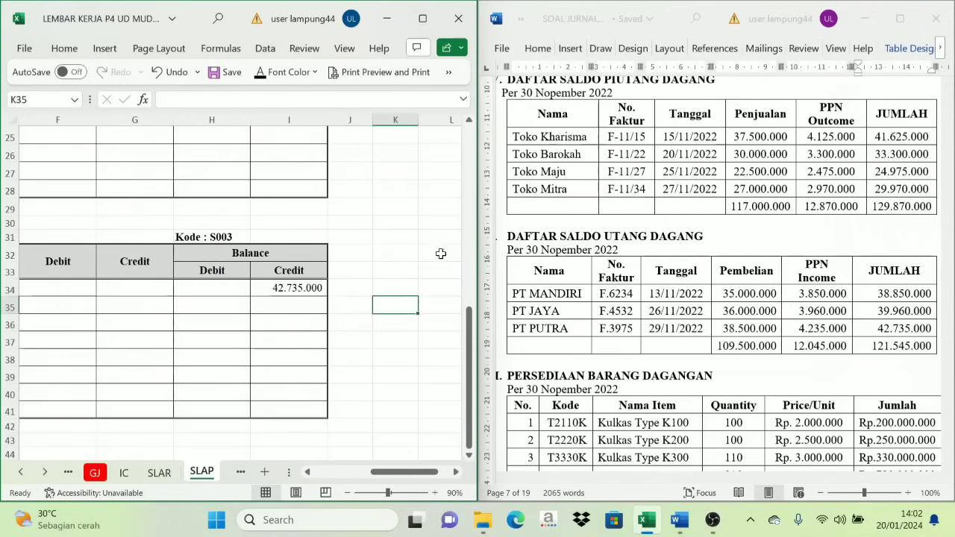
Step: Open the IC sheet and review the inventory cards for Kulkas Type K100, K200 and K300 alongside the exam's merchandise inventory list
scroll(635, 270, down, 5)
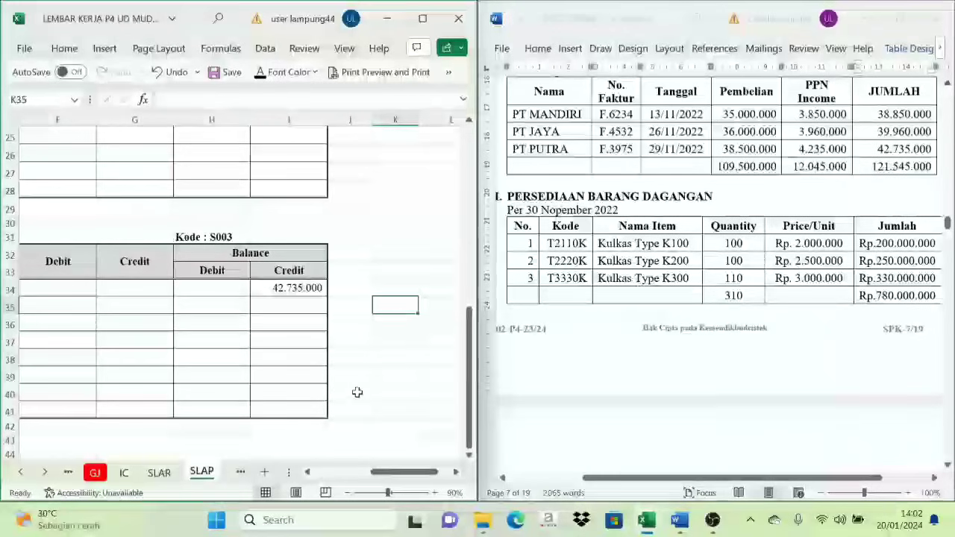
click(124, 475)
mouse_move(345, 472)
mouse_down()
mouse_move(358, 473)
mouse_move(345, 480)
mouse_move(355, 485)
mouse_up()
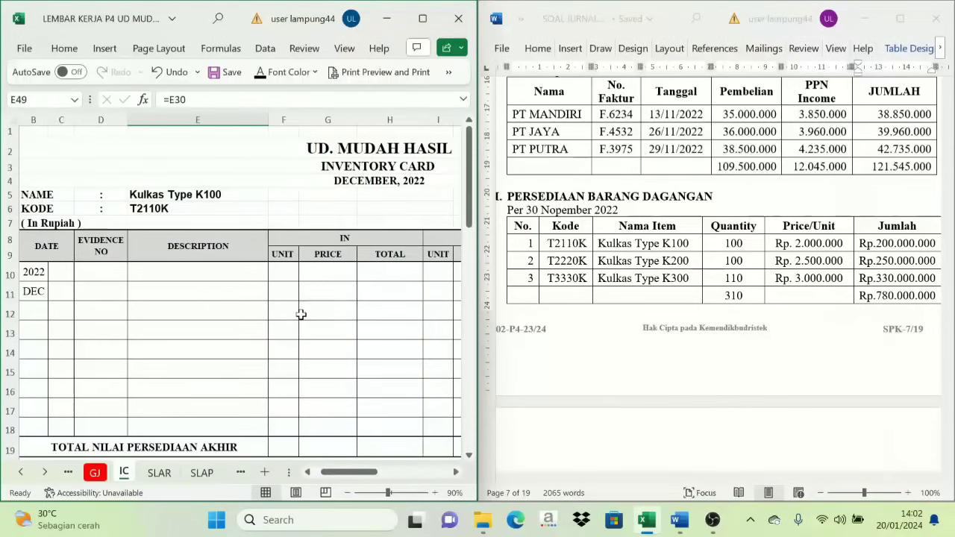
scroll(301, 299, down, 7)
scroll(298, 297, up, 7)
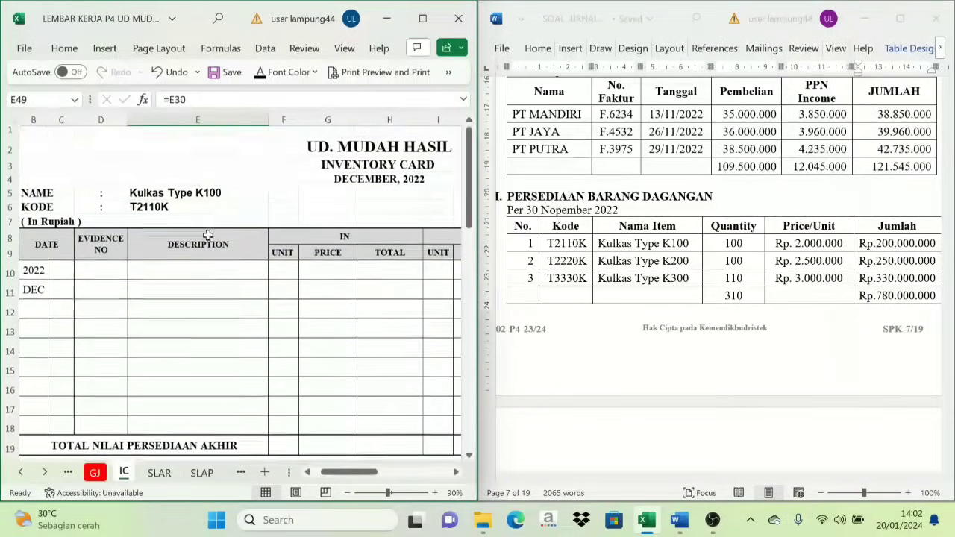
scroll(187, 304, down, 4)
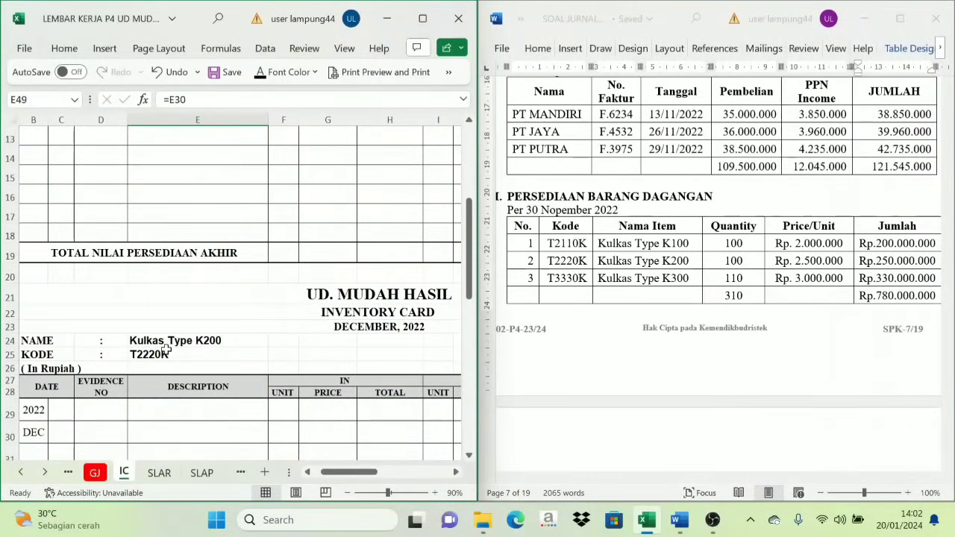
scroll(196, 352, down, 7)
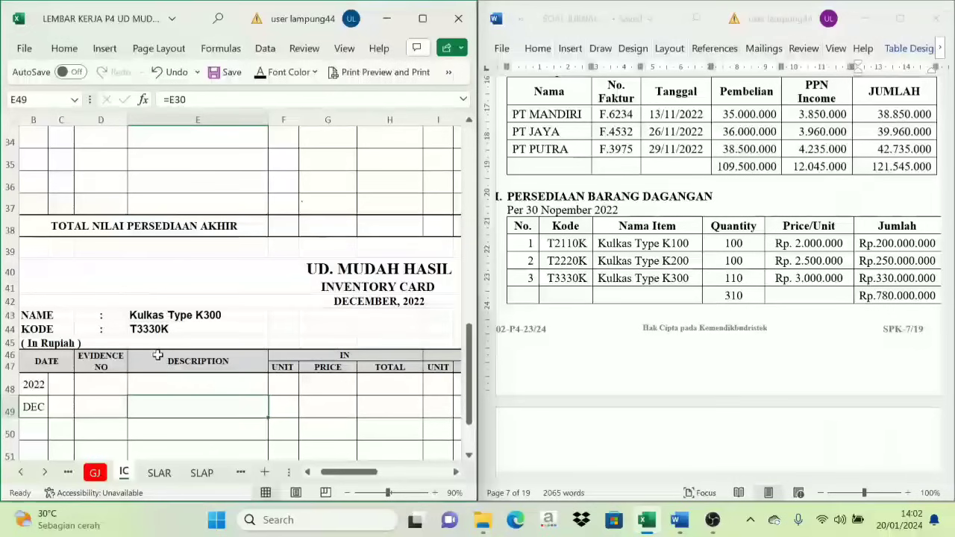
Step: Apply black text to day 1 and Saldo in the Kulkas Type K100 card's opening row
scroll(210, 319, up, 10)
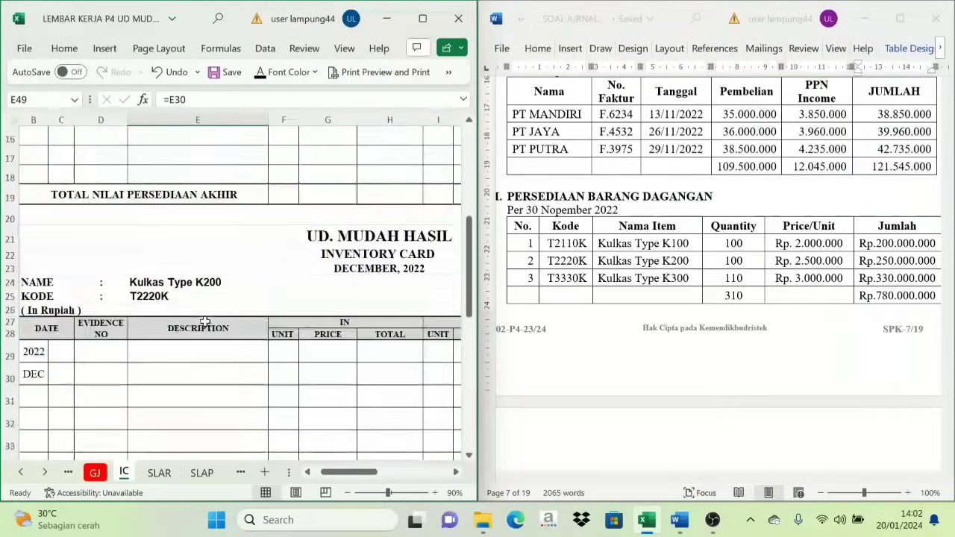
scroll(195, 286, up, 1)
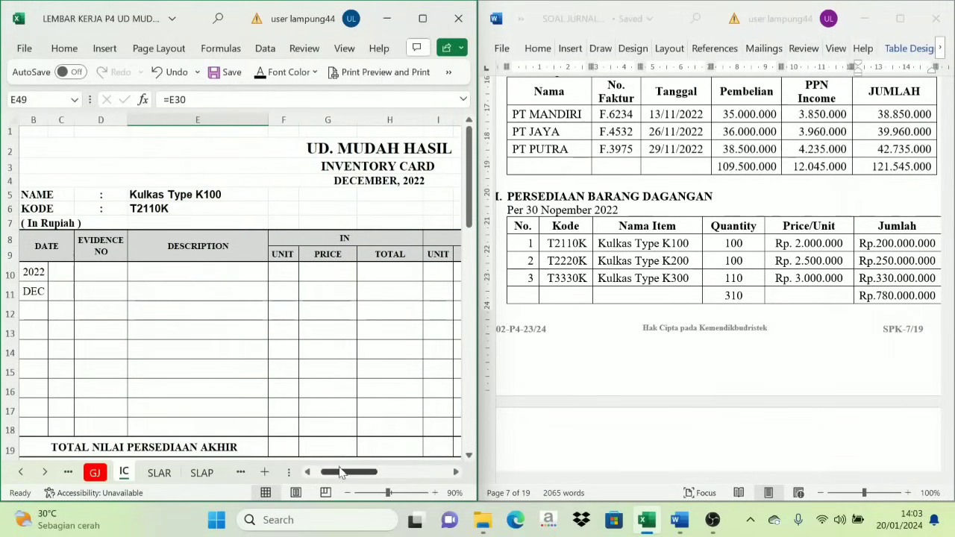
drag(353, 473, 354, 474)
drag(59, 271, 193, 270)
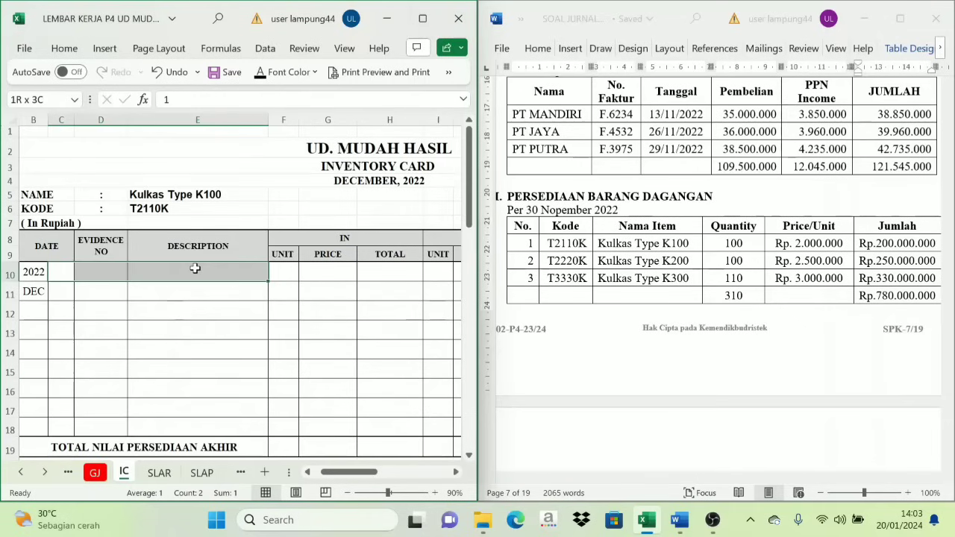
text(1		Saldo)
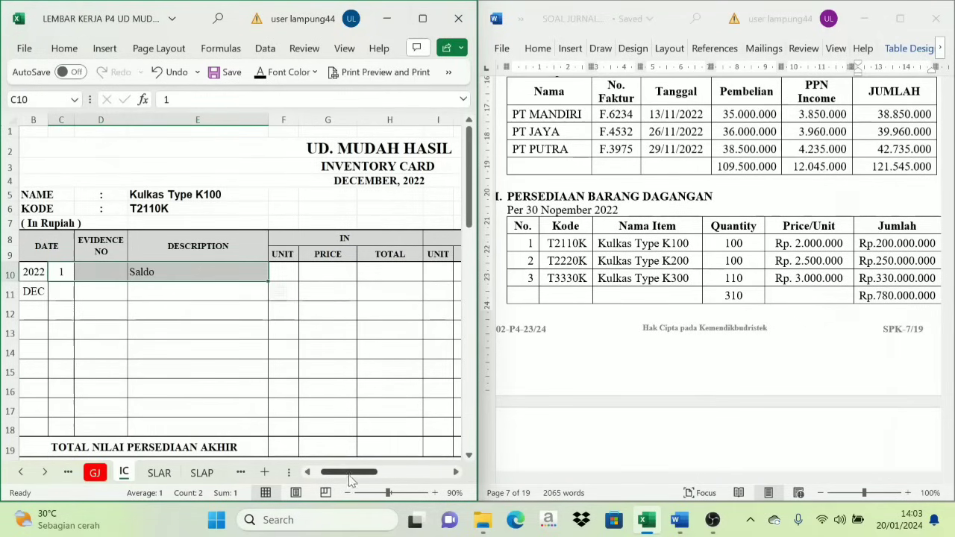
Step: Show K100's opening balance of 100 units at 2.000.000, totalling 200.000.000, in black text in L10:N10
drag(354, 477, 396, 474)
click(318, 239)
click(252, 272)
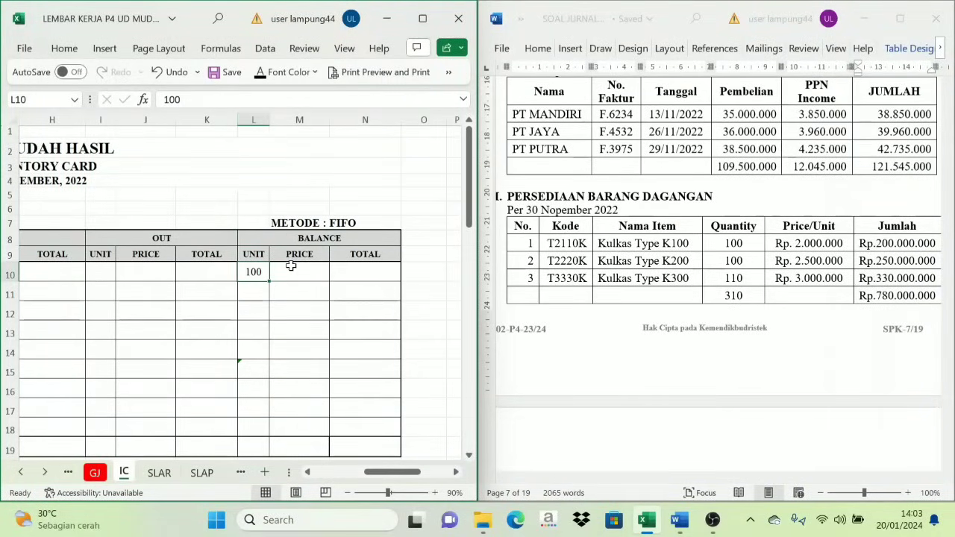
click(292, 274)
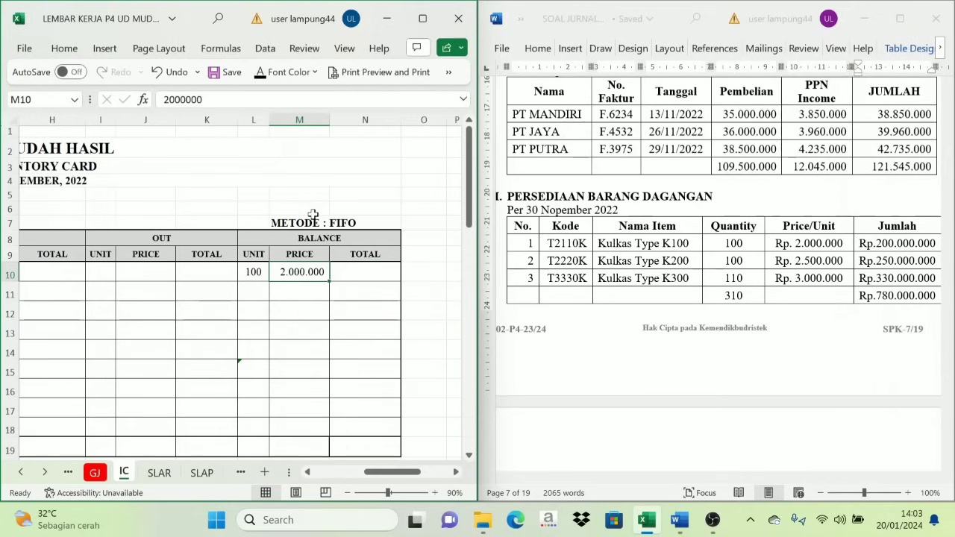
click(363, 277)
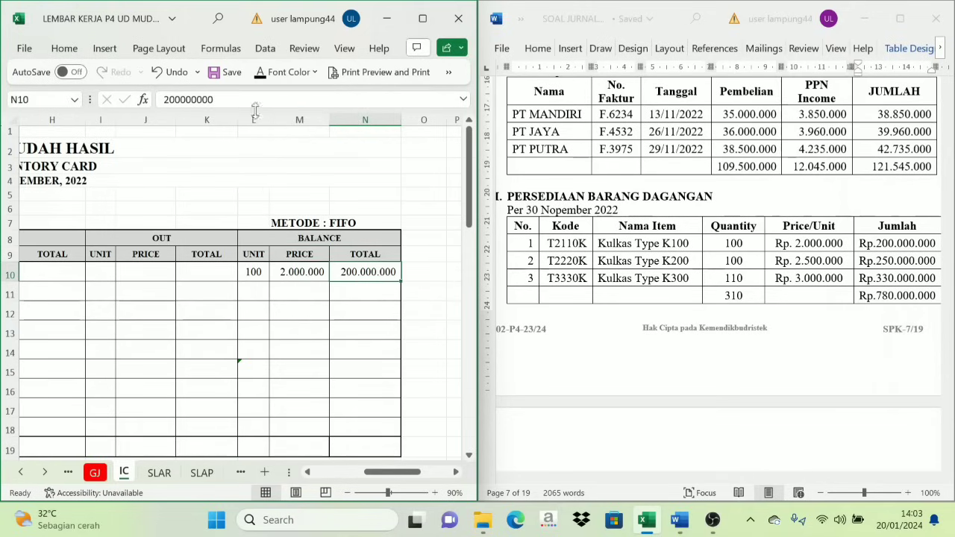
Step: Apply black text to day 1 and Saldo in the Kulkas Type K200 card's opening row
scroll(418, 388, down, 5)
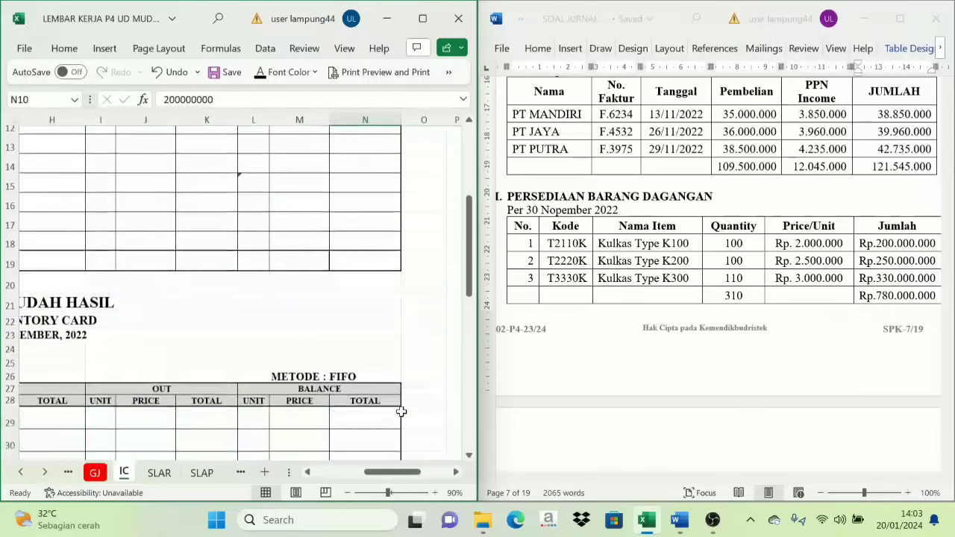
drag(395, 473, 344, 473)
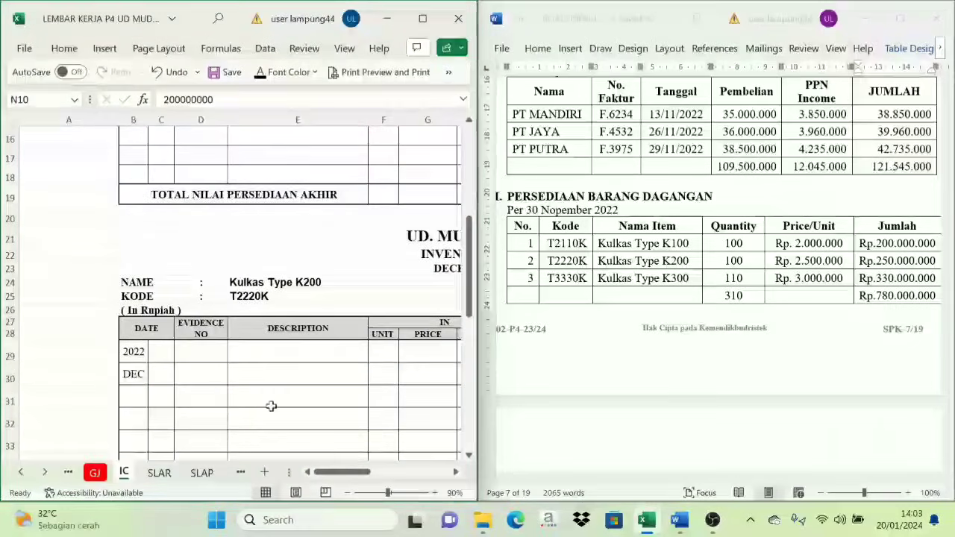
click(170, 349)
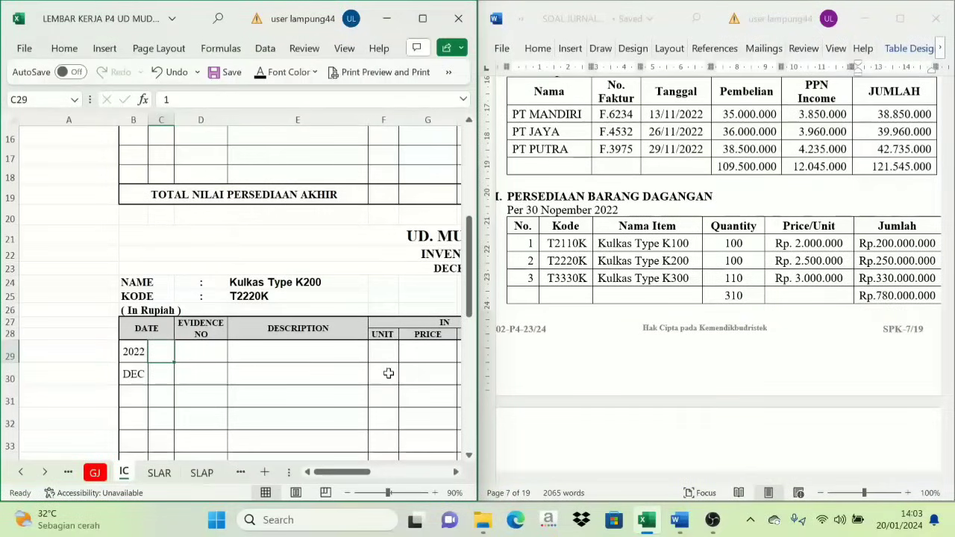
text(1		Saldo)
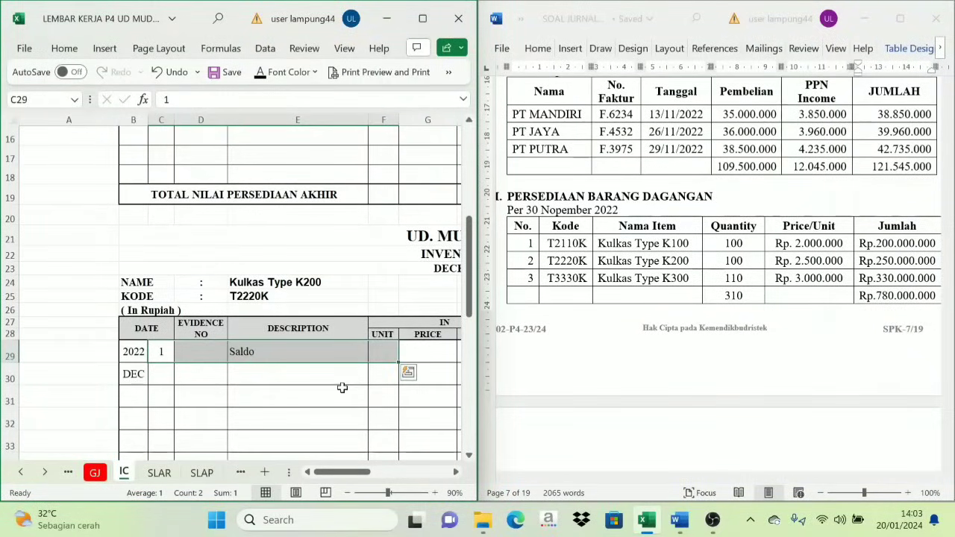
Step: Show K200's opening balance of 100 units at 2.500.000, totalling 250.000.000, in black text in L29:N29
drag(360, 474, 412, 473)
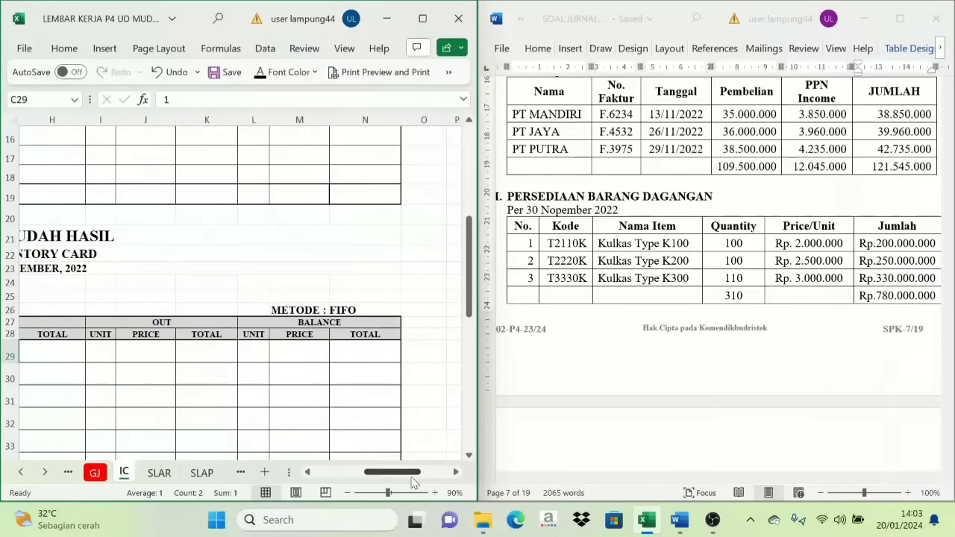
click(255, 355)
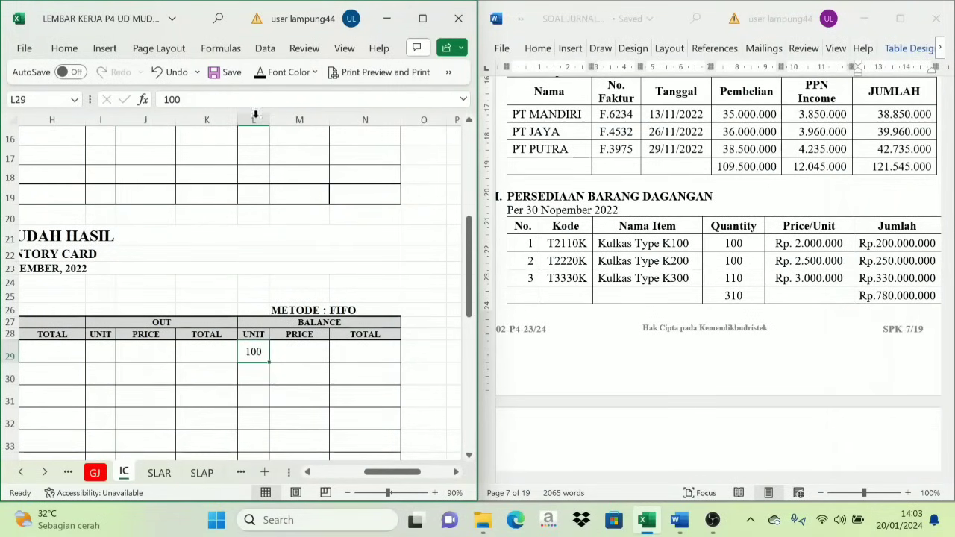
key(Right)
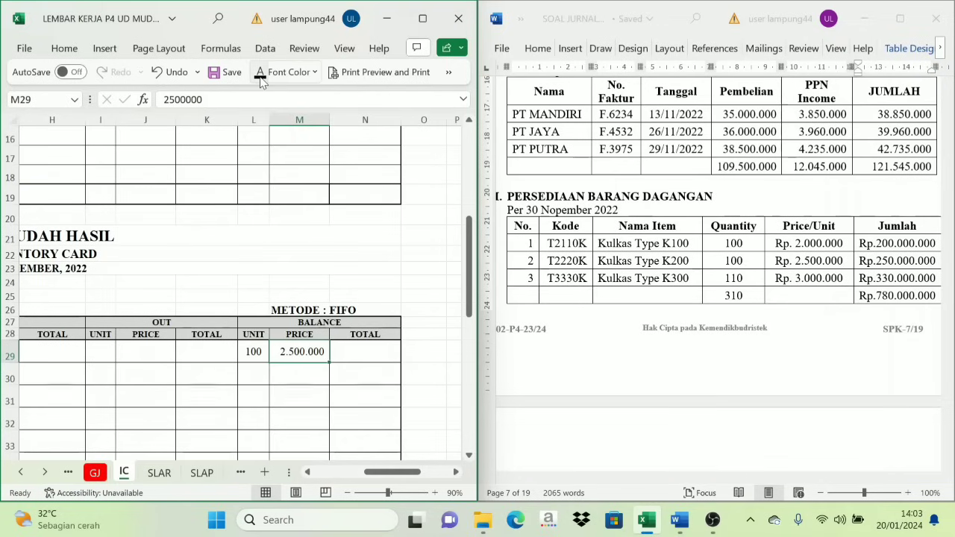
click(353, 349)
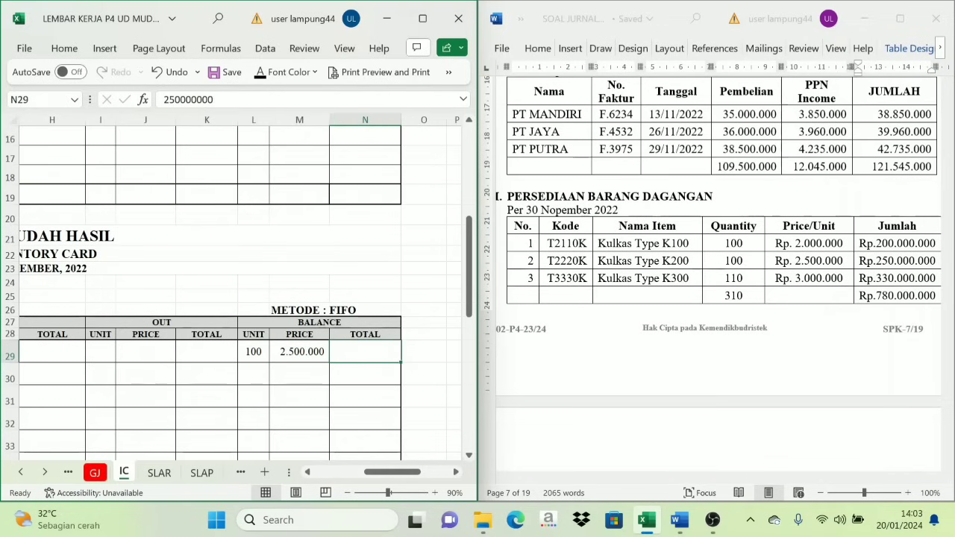
click(259, 73)
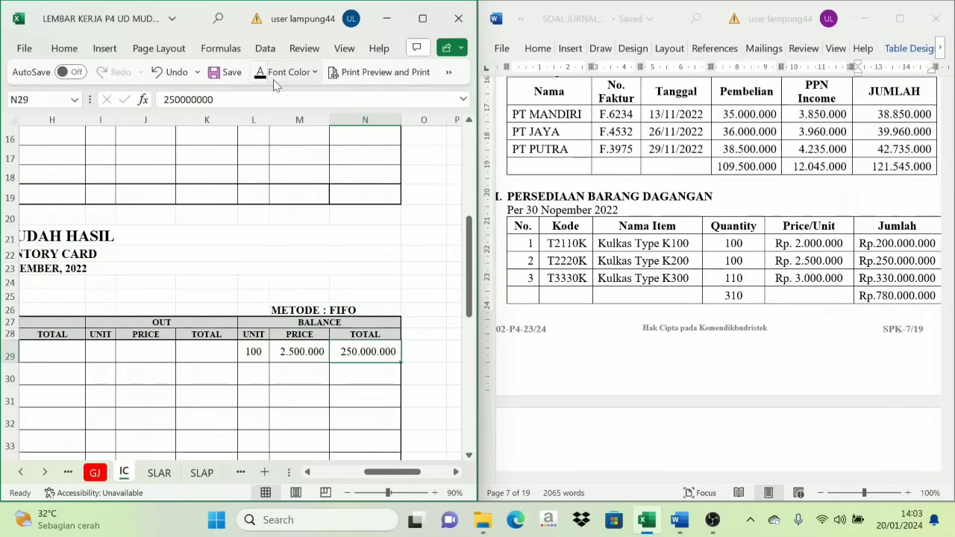
Step: Apply black text to the day and description in the Kulkas Type K300 card's opening row 48
drag(393, 472, 342, 472)
scroll(289, 379, down, 2)
scroll(288, 380, down, 6)
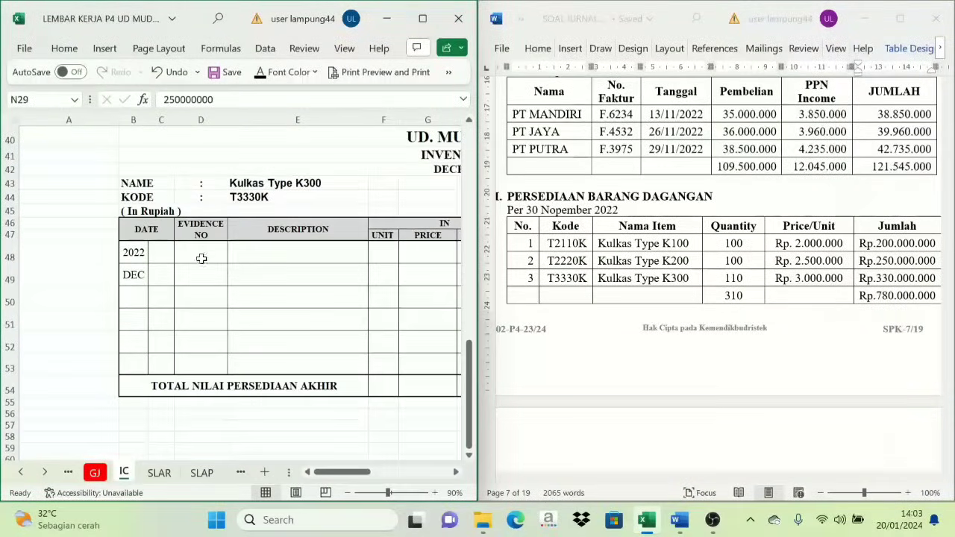
drag(159, 258, 375, 254)
click(281, 74)
Step: Show K300's opening balance of 110 units at 3.000.000, totalling 330.000.000, in black text in L48:N48
drag(333, 472, 377, 471)
click(312, 254)
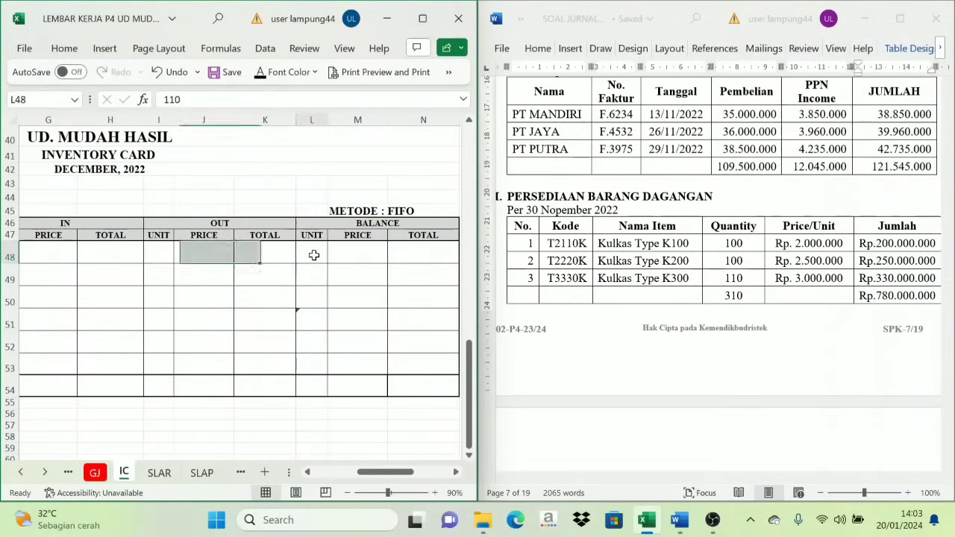
click(269, 74)
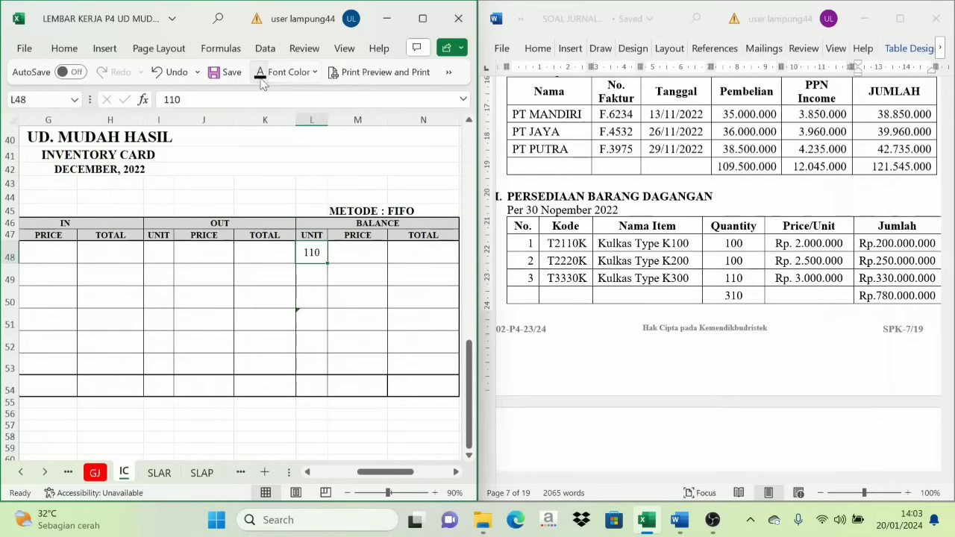
click(365, 262)
click(268, 73)
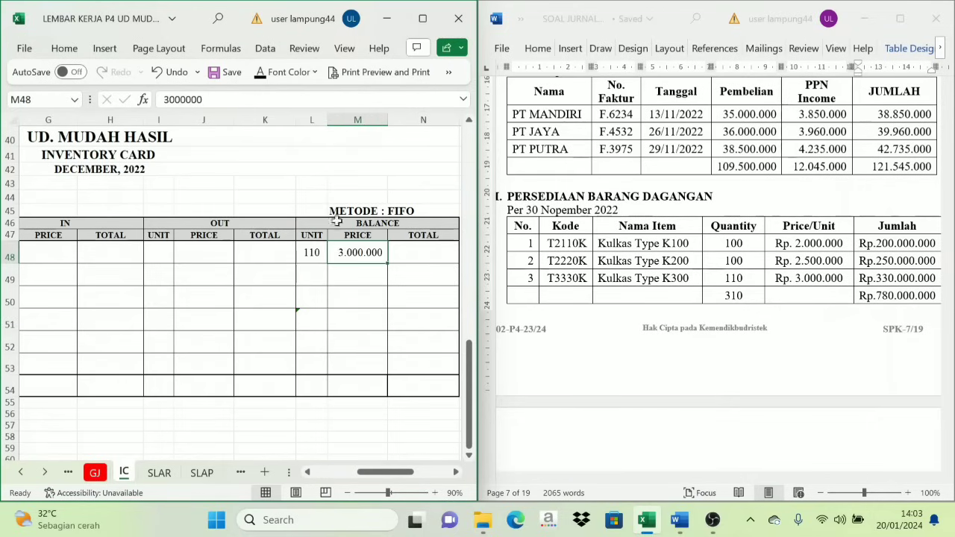
click(411, 252)
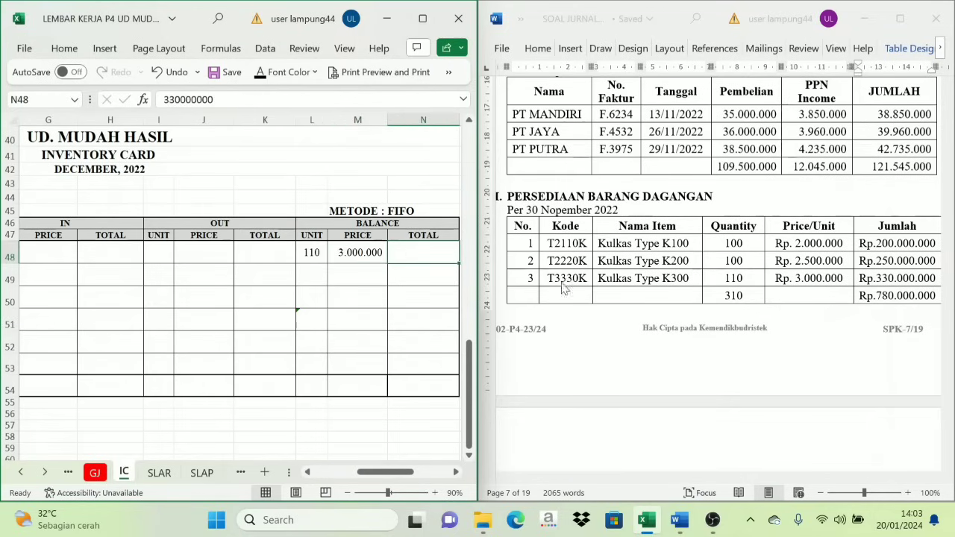
click(261, 73)
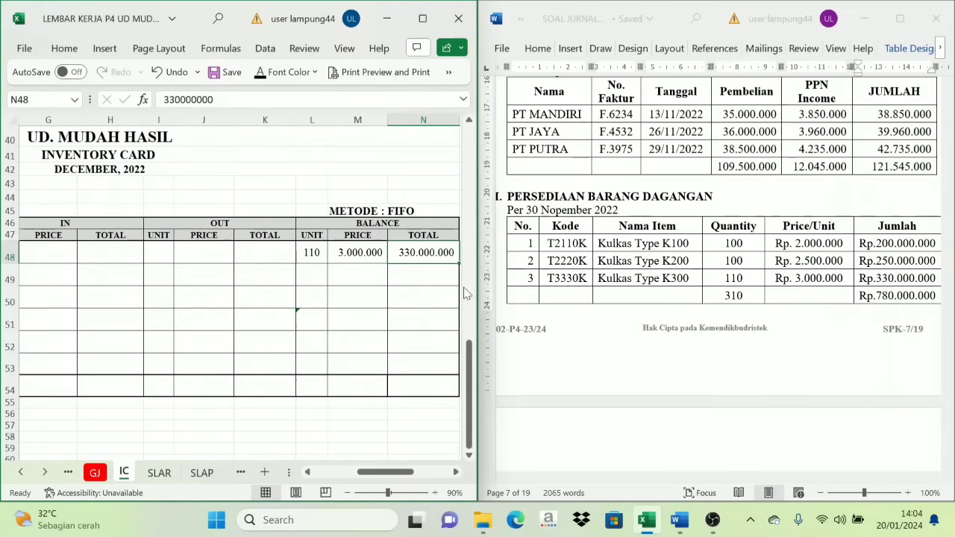
Step: Review the exam's receivable and payable lists, then examine cash payment voucher BKK12-1 under Dokumen Transaksi No.1
scroll(676, 327, up, 8)
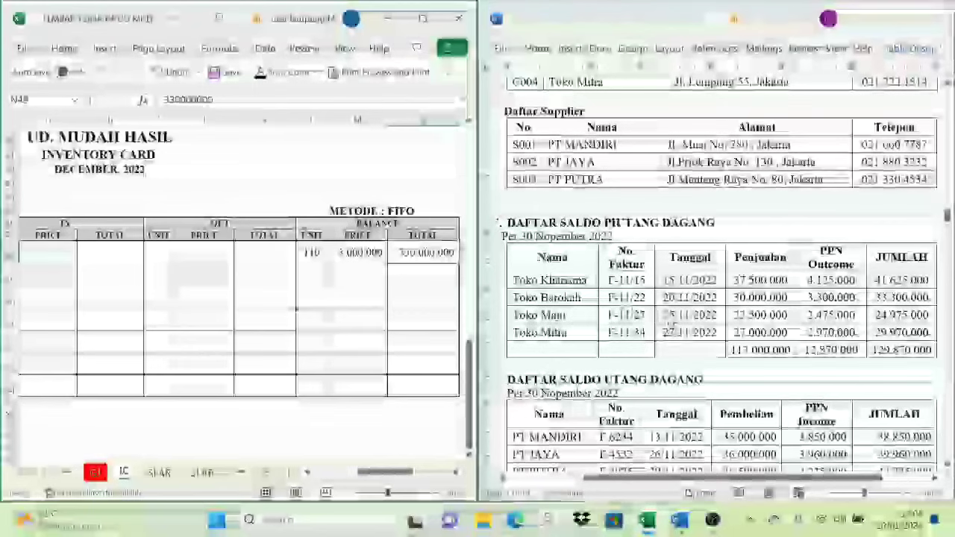
scroll(681, 328, up, 3)
scroll(681, 328, down, 2)
scroll(625, 306, up, 3)
scroll(625, 306, down, 7)
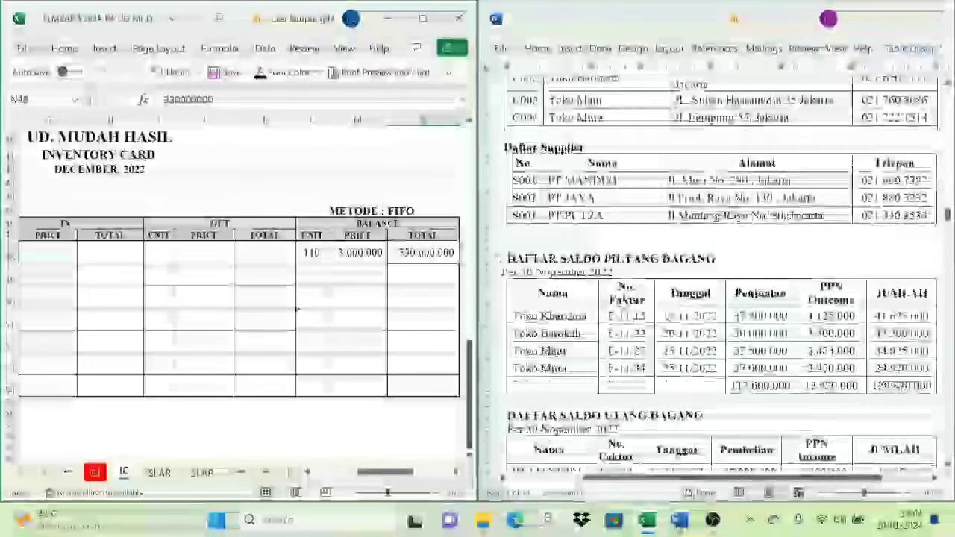
scroll(625, 306, down, 10)
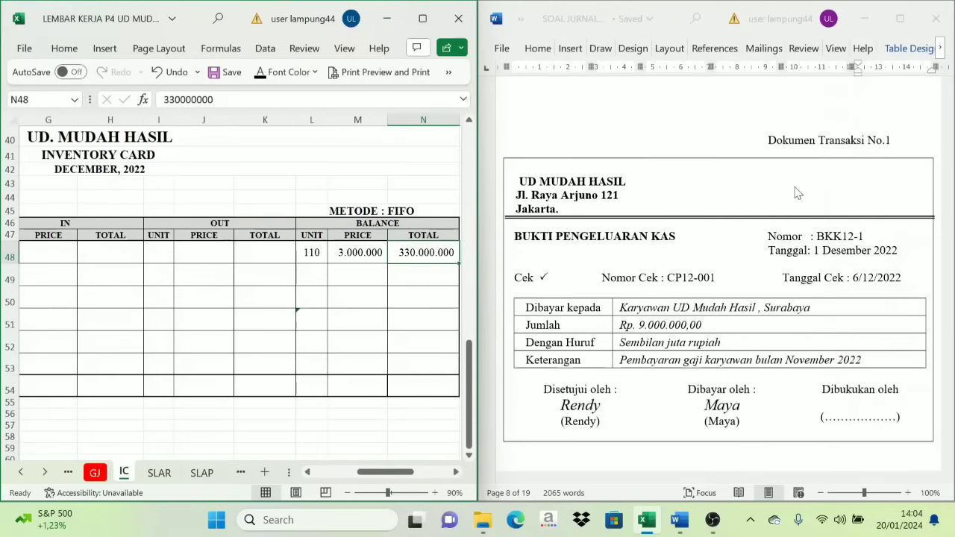
scroll(841, 187, down, 1)
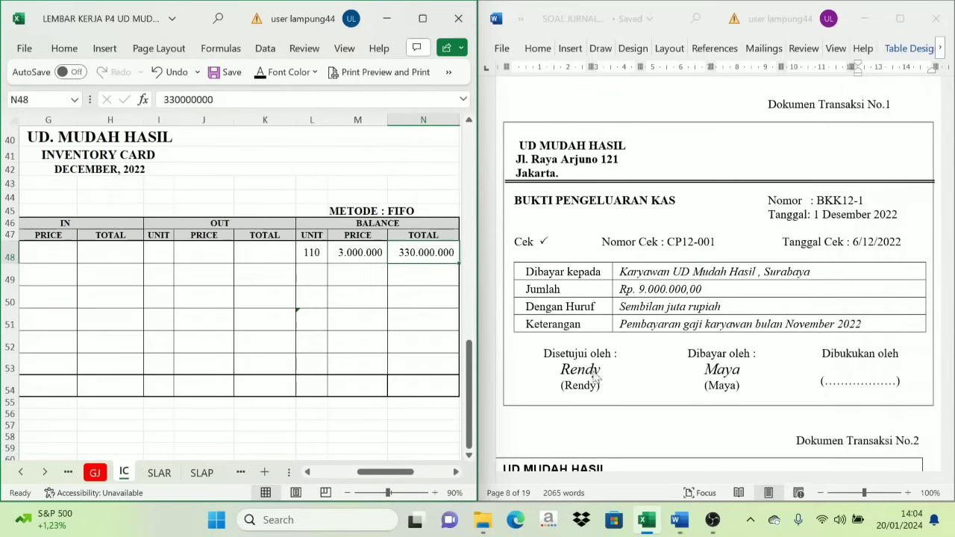
Step: Open the CPJ sheet containing UD Mudah Hasil's cash payment journal
click(20, 472)
click(21, 473)
click(21, 472)
click(21, 472)
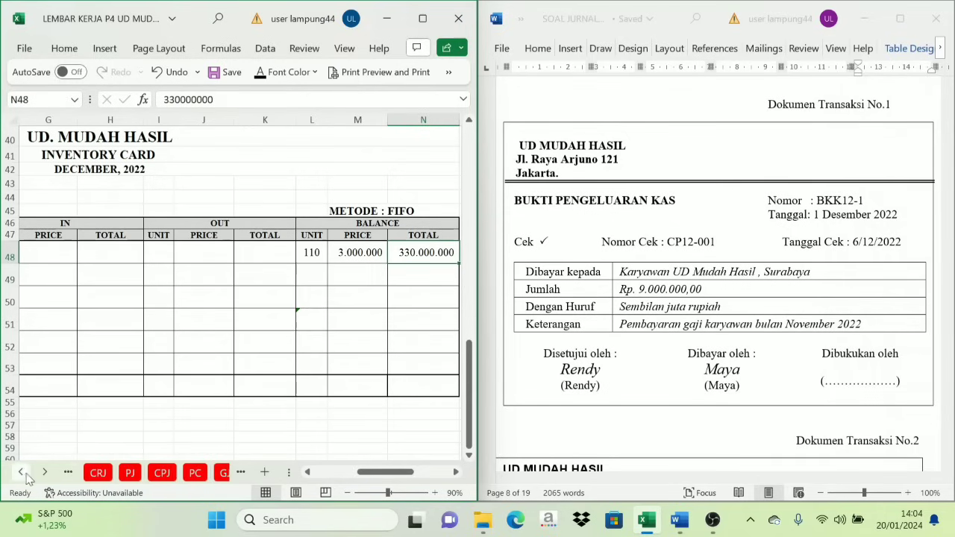
click(167, 471)
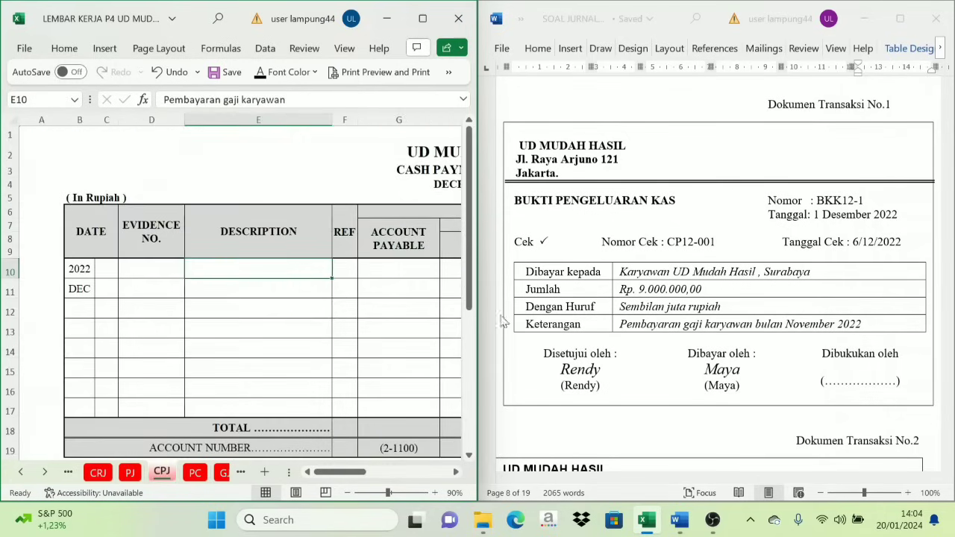
Step: Show day 1, evidence number BKK12-1 and description Pembayaran gaji karyawan in black text in row 10 of the journal
click(106, 270)
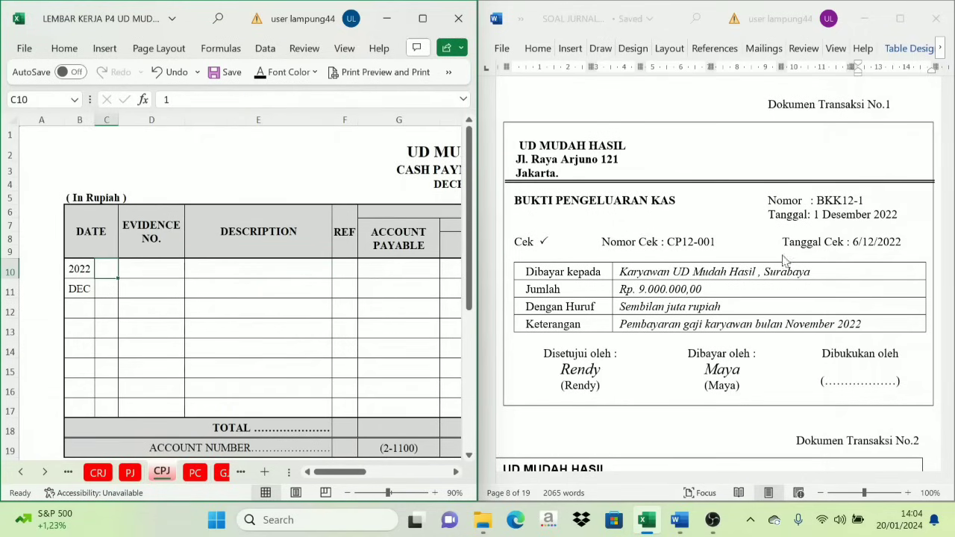
drag(101, 265, 128, 271)
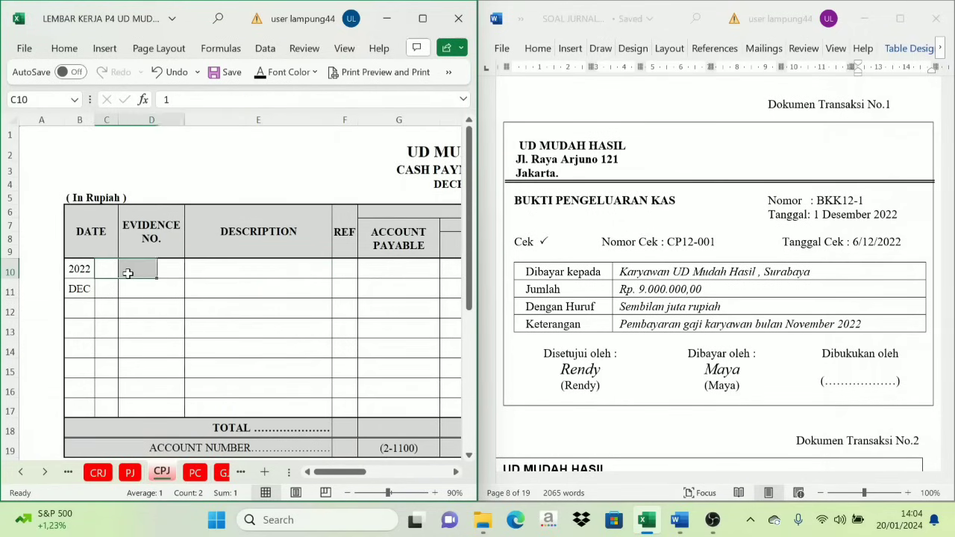
text(1	BKK12-1)
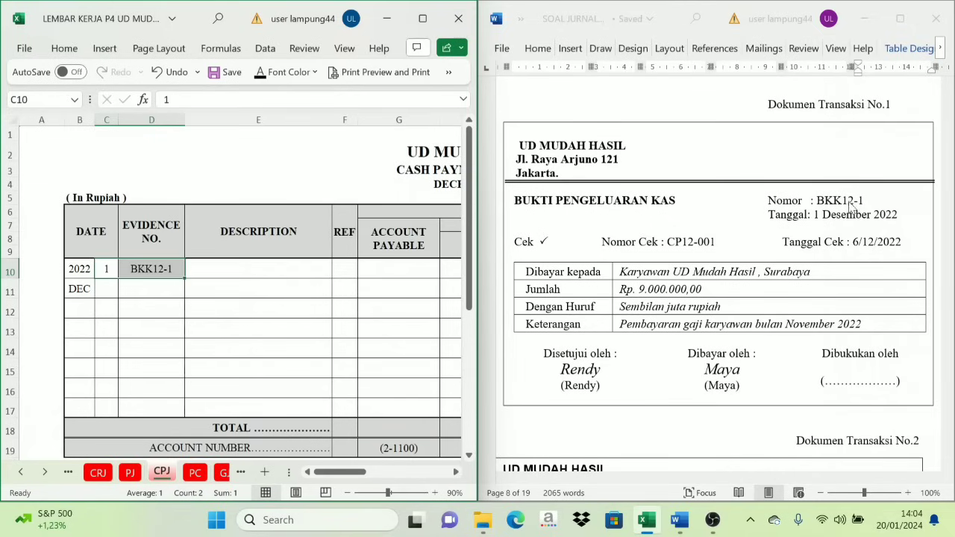
click(212, 273)
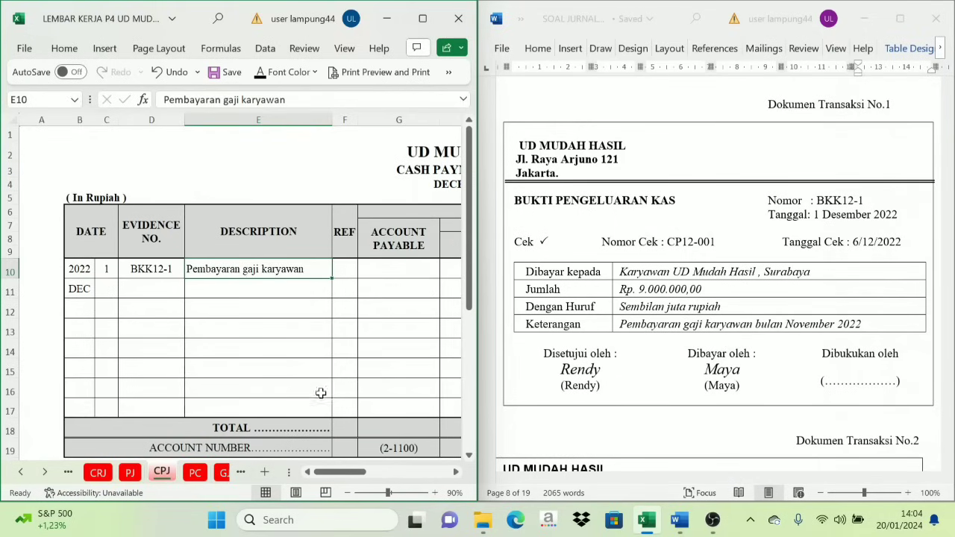
Step: Show the Cash in Bank credit of 9.000.000 in black text in K10 of the cash payment journal
drag(349, 472, 416, 500)
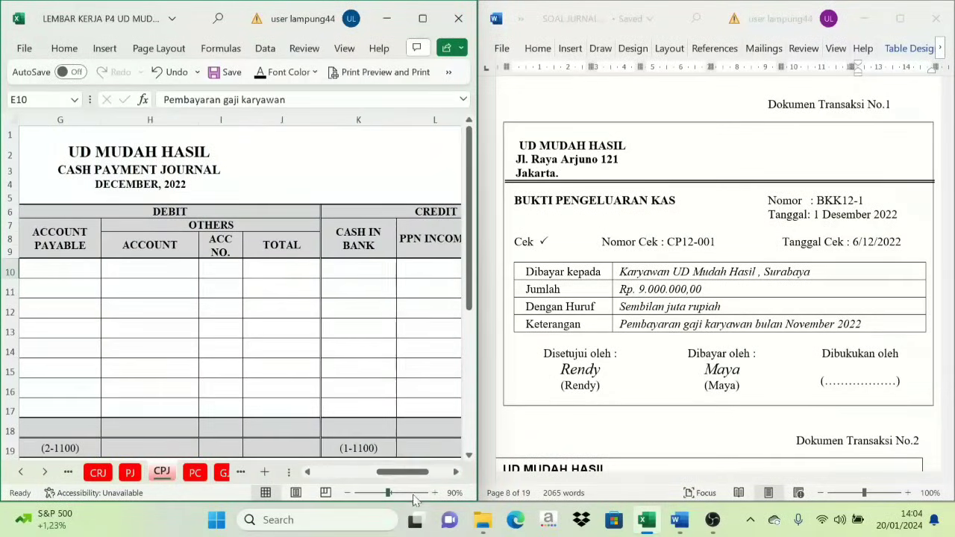
click(363, 266)
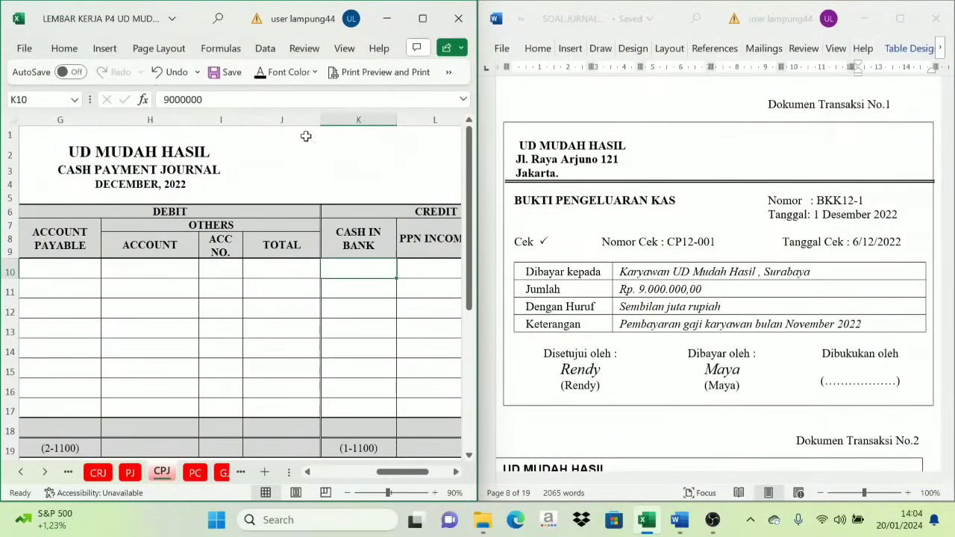
click(457, 473)
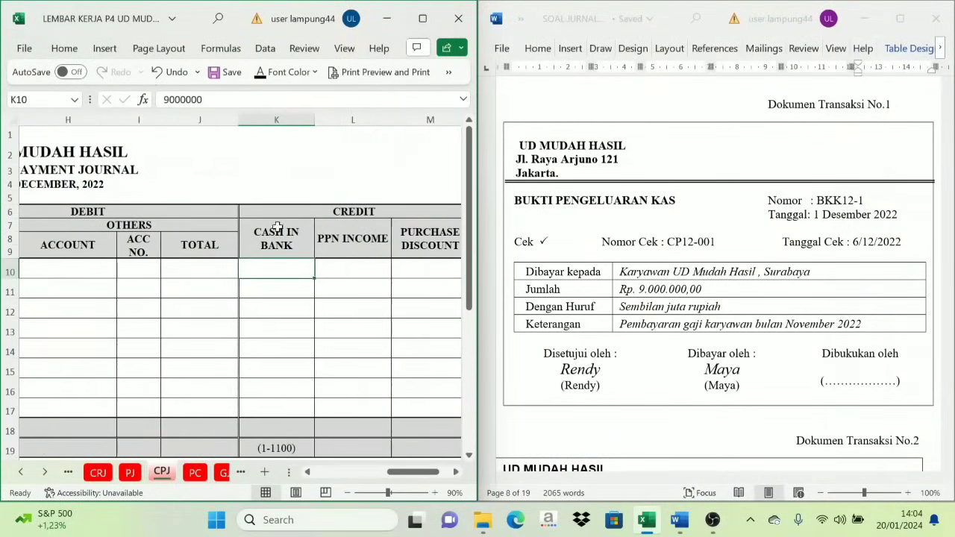
click(261, 73)
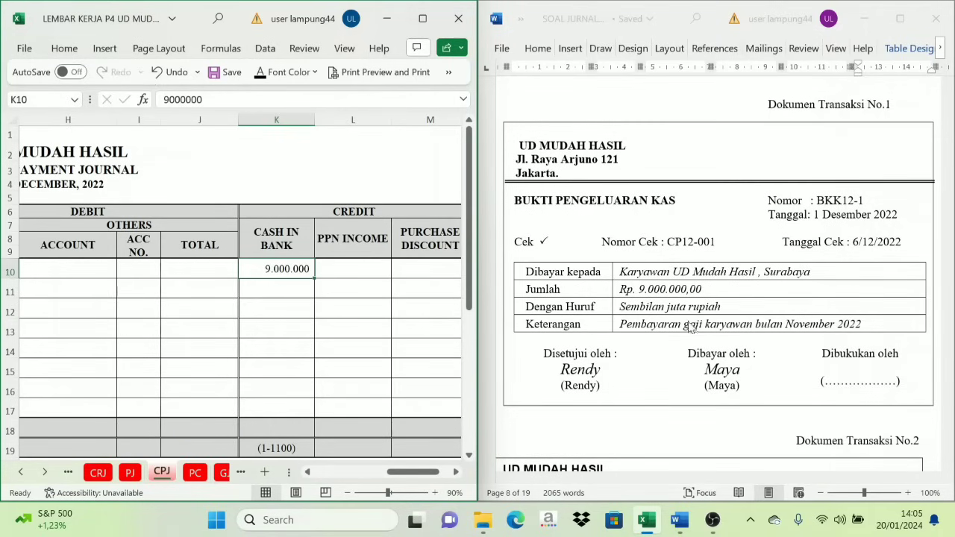
Step: Show the Others debit entry Expense Payable, account number 2-1200 and total 9.000.000 in black text in H10:J10
drag(414, 474, 381, 480)
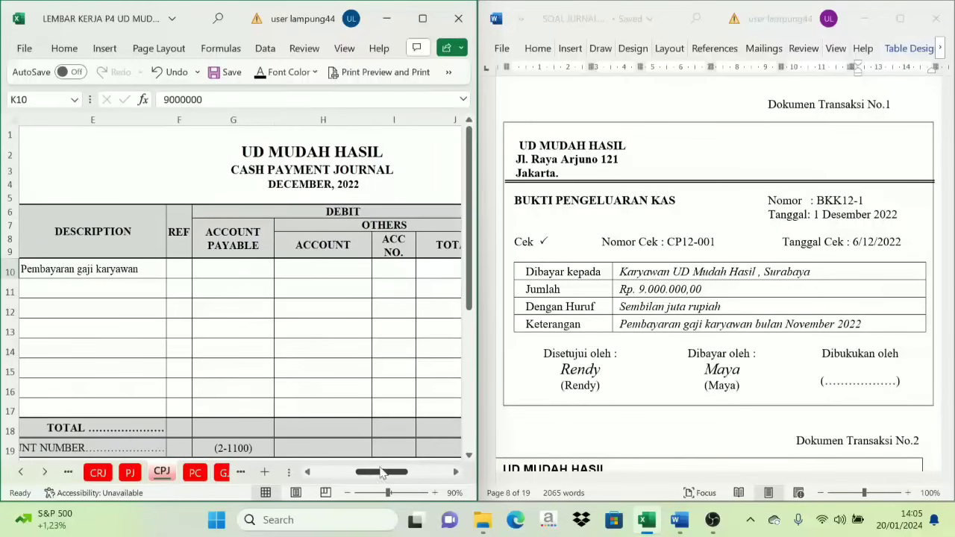
click(235, 268)
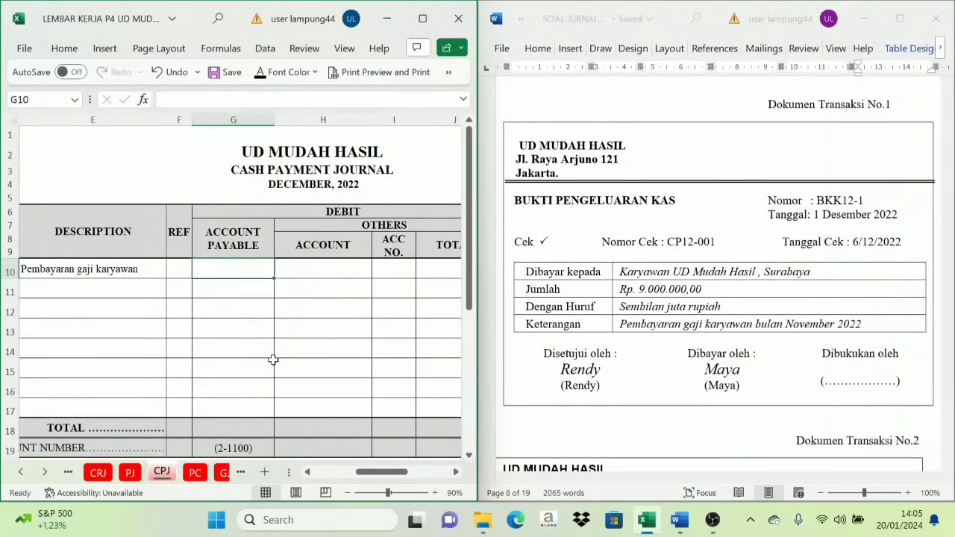
click(456, 474)
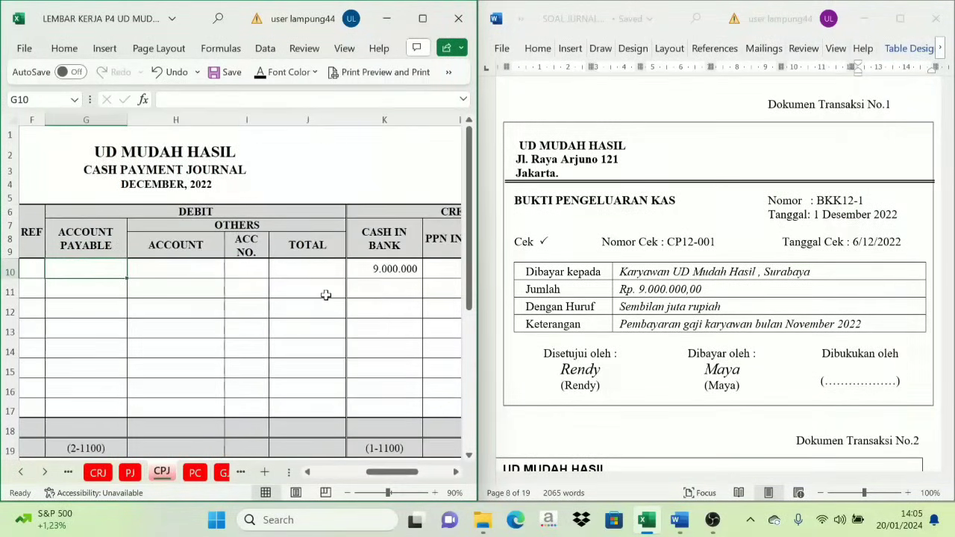
click(256, 226)
click(195, 271)
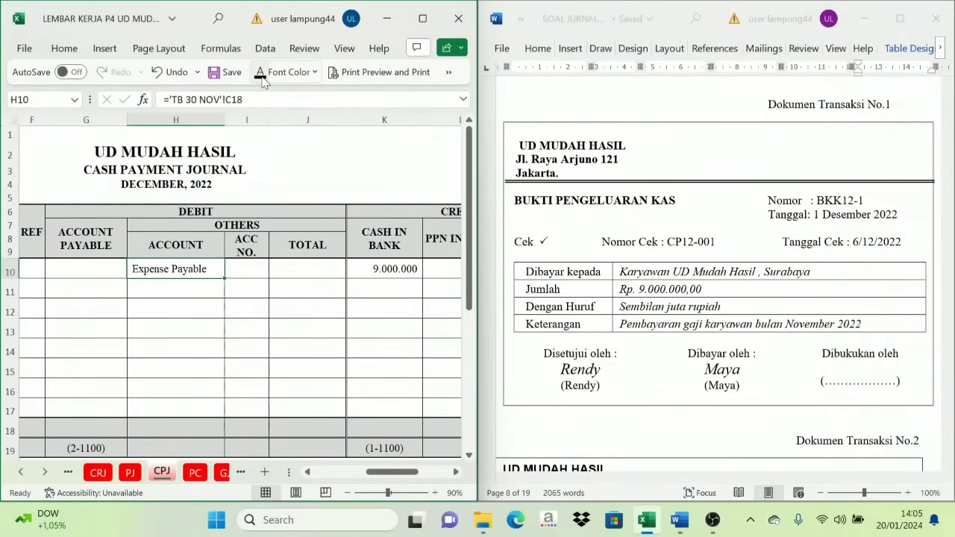
click(237, 270)
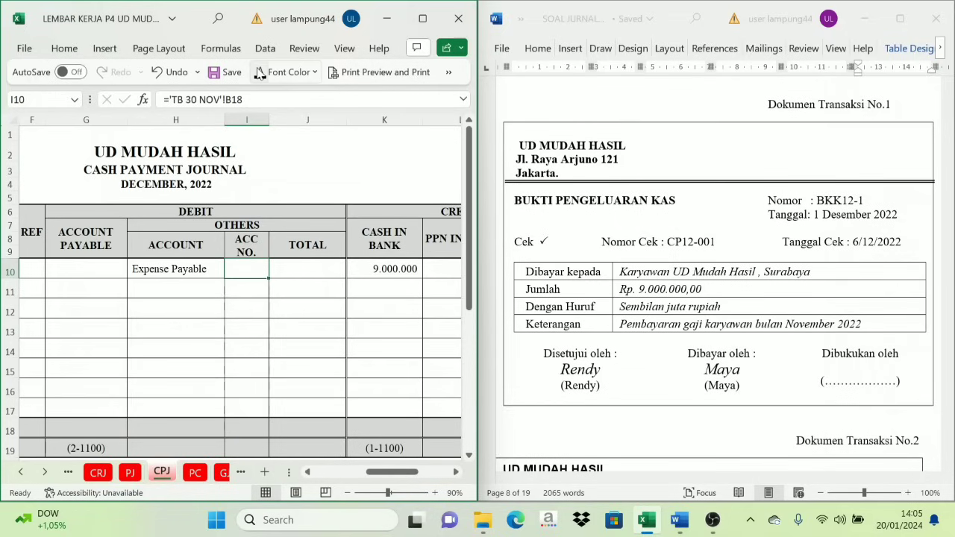
click(294, 269)
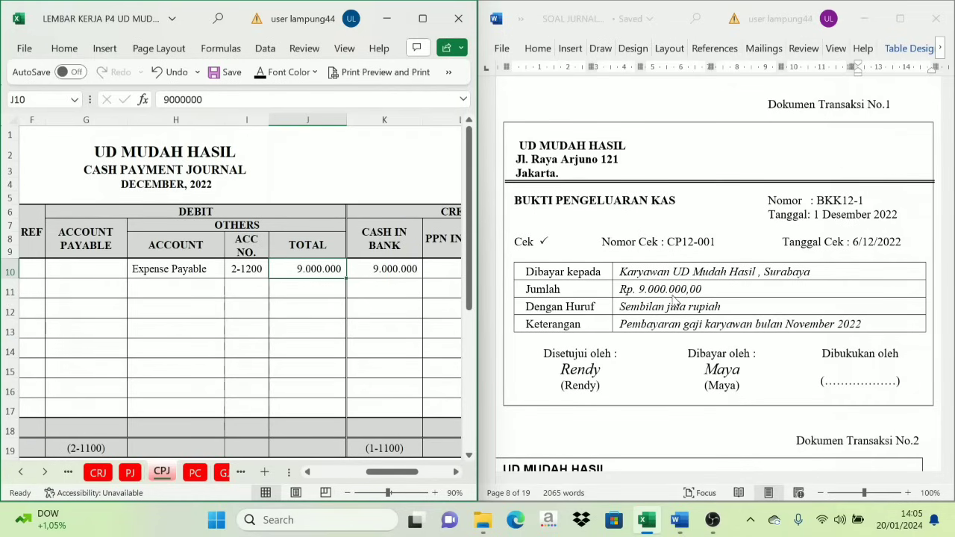
Step: For Dokumen Transaksi No.2, show day 3, evidence number BKM12-1 and description Toko Kharisma in black text in row 10 of the CRJ sheet
scroll(676, 301, down, 5)
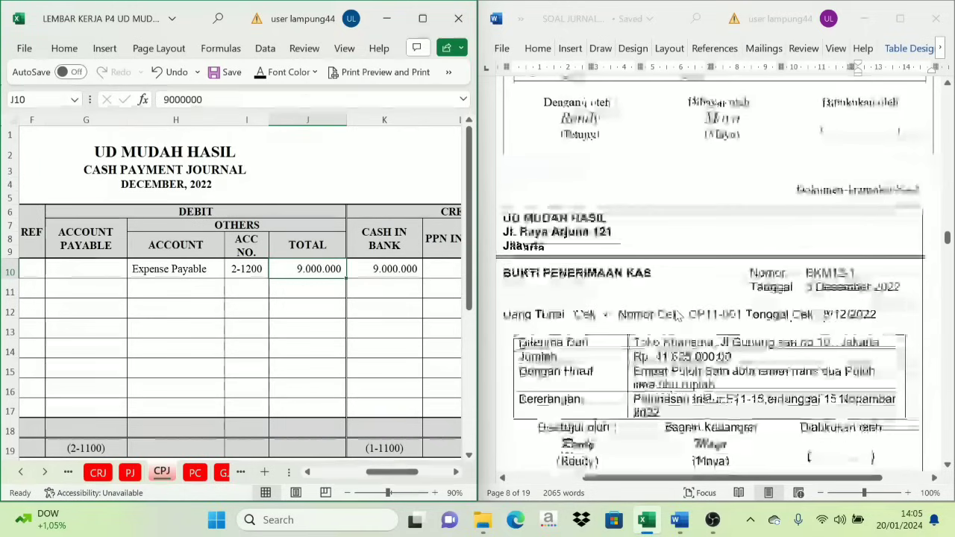
scroll(677, 315, down, 2)
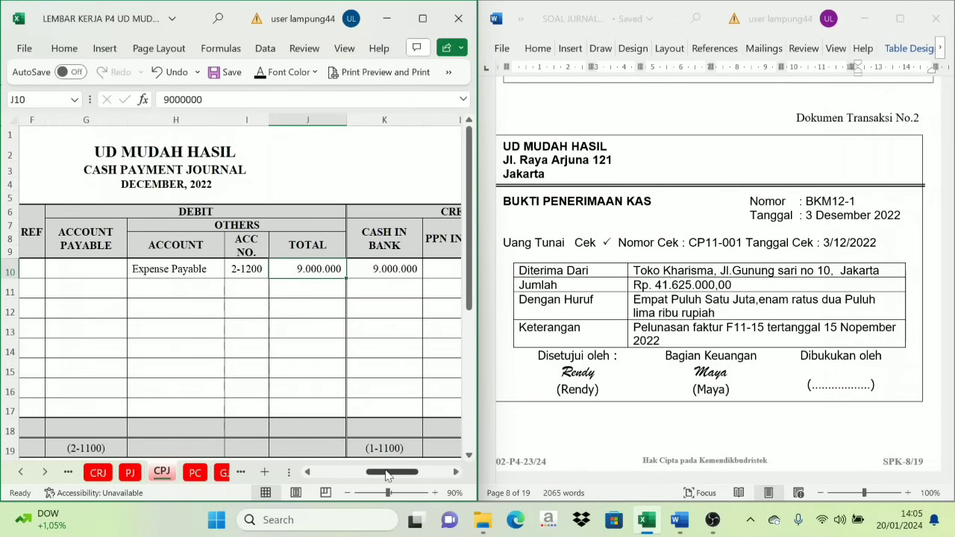
drag(387, 476, 367, 476)
click(98, 472)
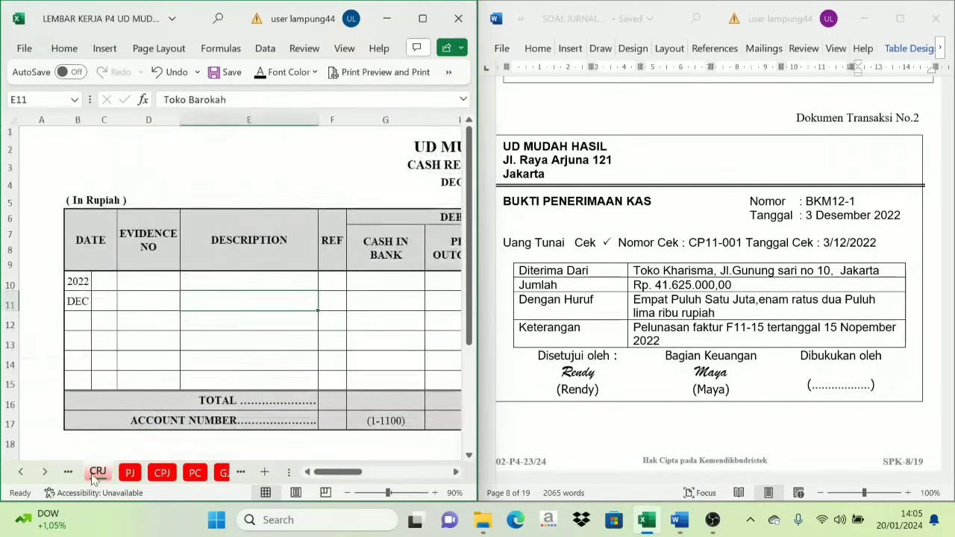
drag(105, 283, 229, 281)
text(3	BKM12-1	Toko Kharisma)
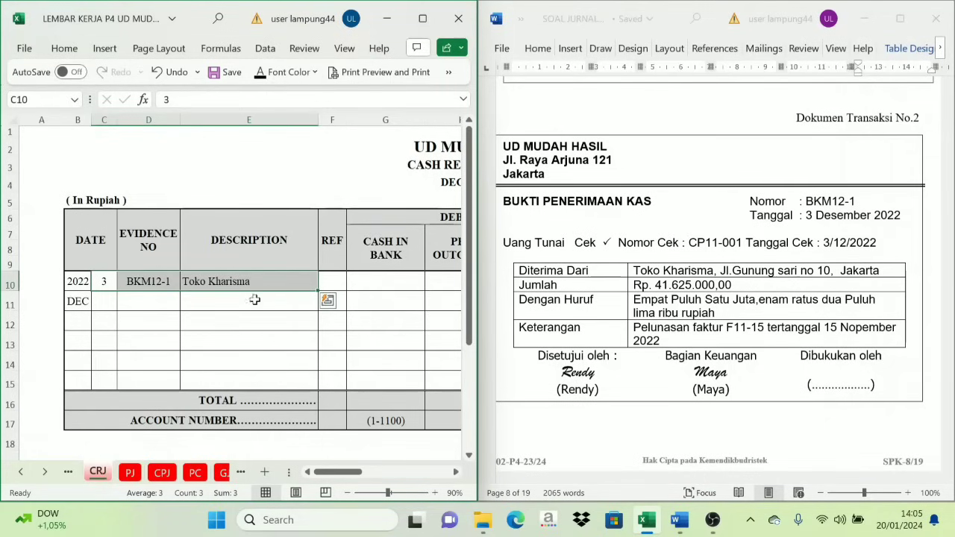
Step: Show the Cash in Bank debit of 41.625.000 in black text in G10 of the cash receipt journal
click(671, 277)
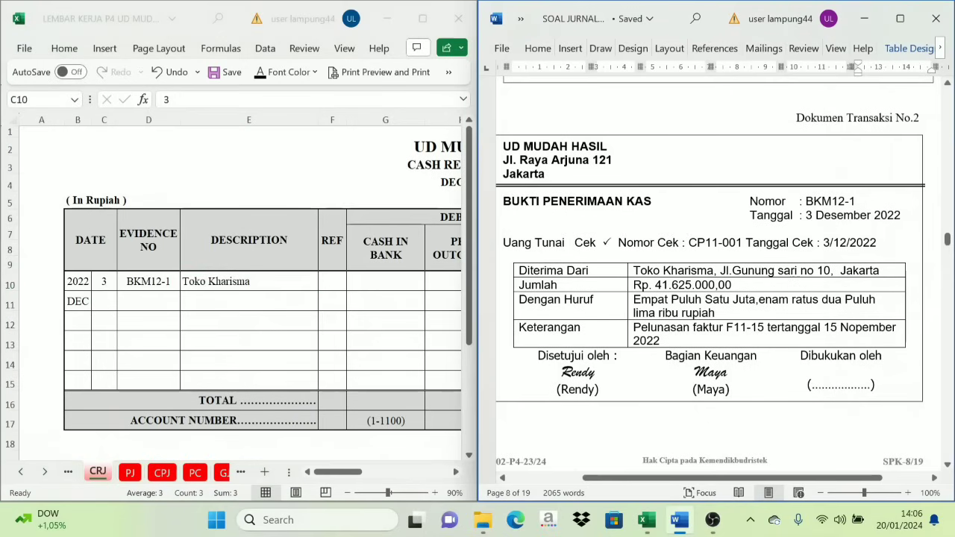
click(457, 473)
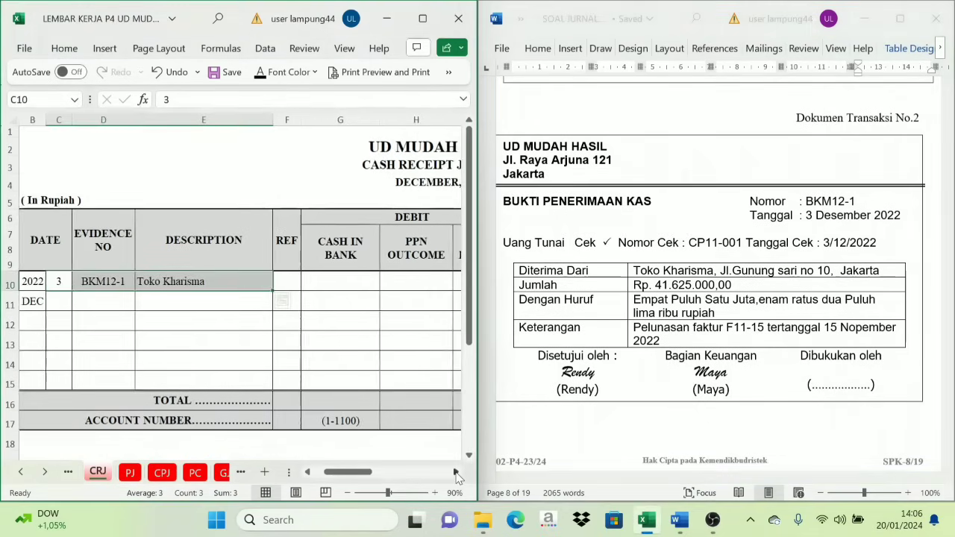
click(457, 473)
click(299, 282)
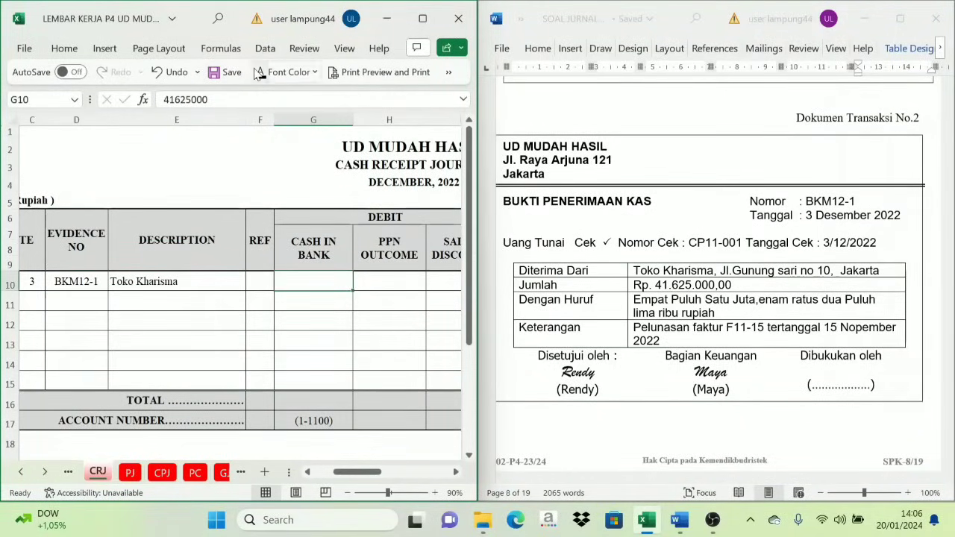
click(281, 72)
Step: Show the Account Receivable credit of 41.625.000 in black text in J10 of the cash receipt journal
drag(369, 474, 397, 482)
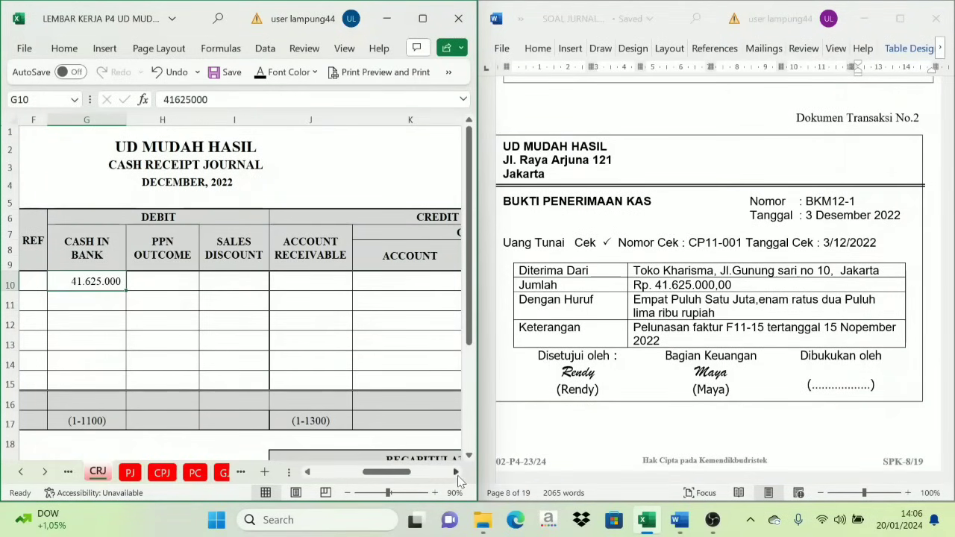
click(456, 473)
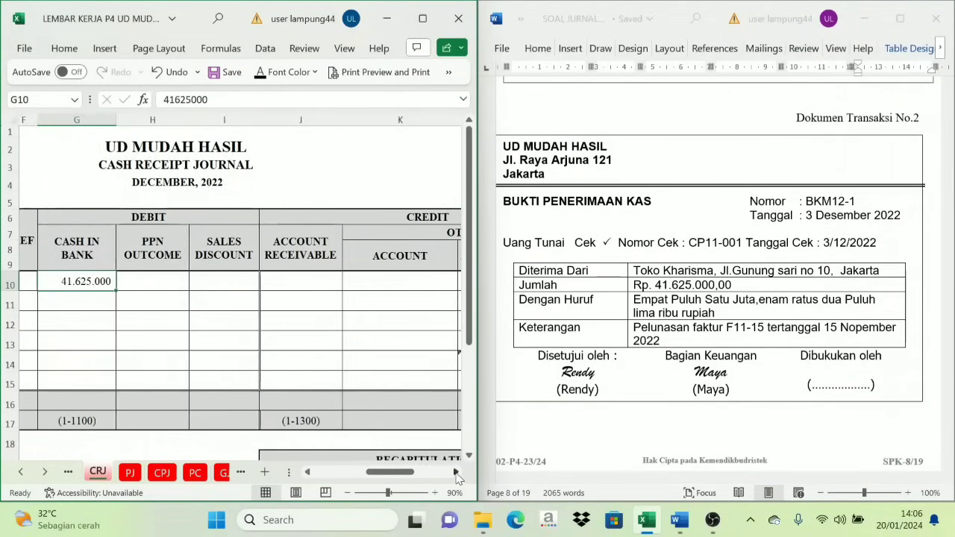
click(275, 287)
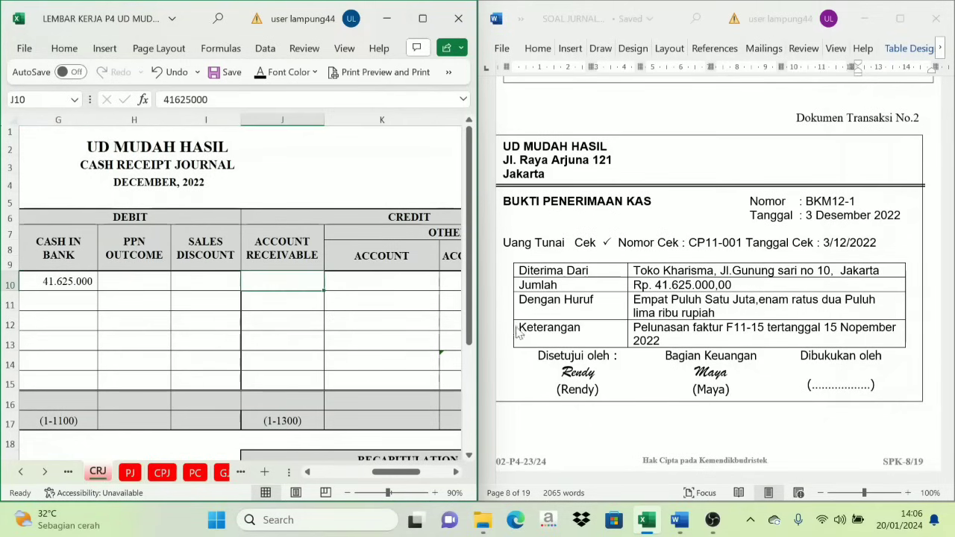
click(261, 74)
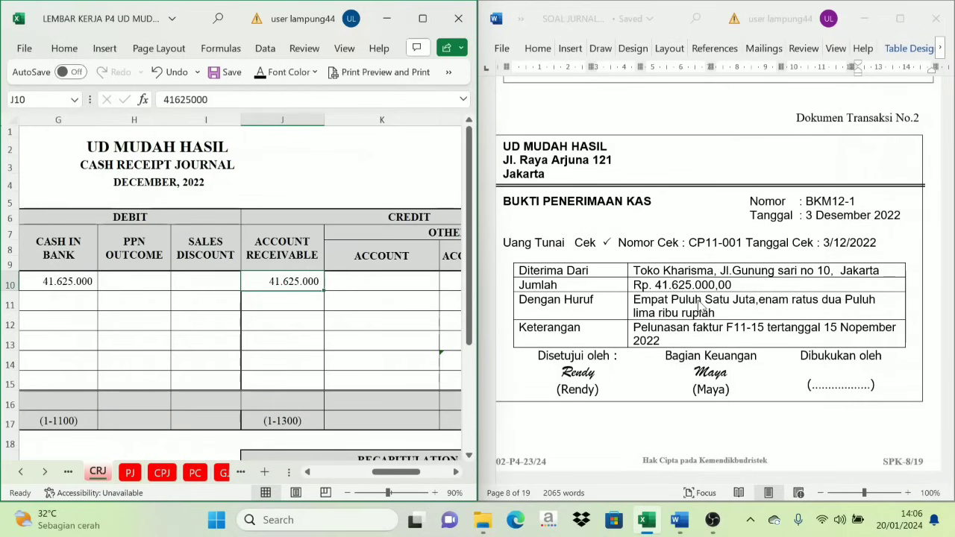
click(45, 471)
click(45, 471)
click(45, 472)
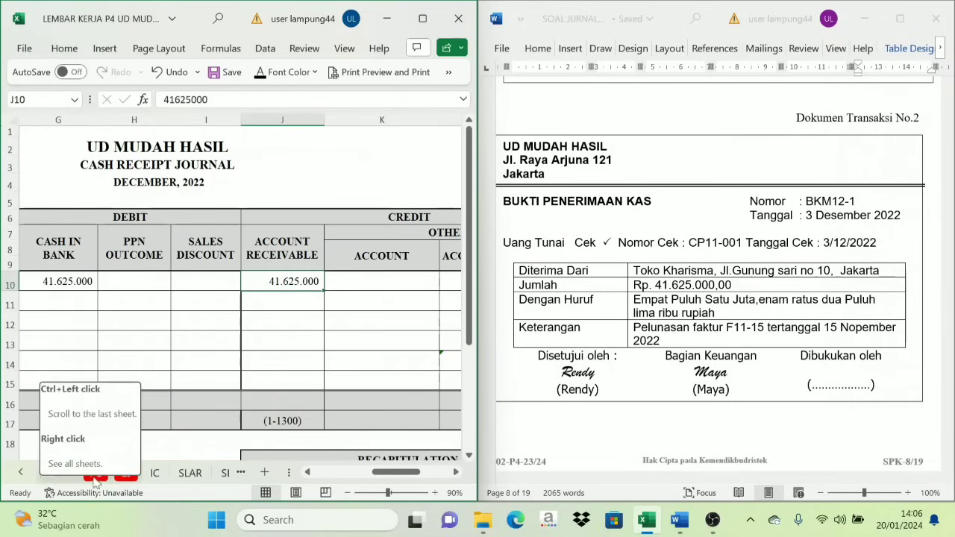
click(190, 472)
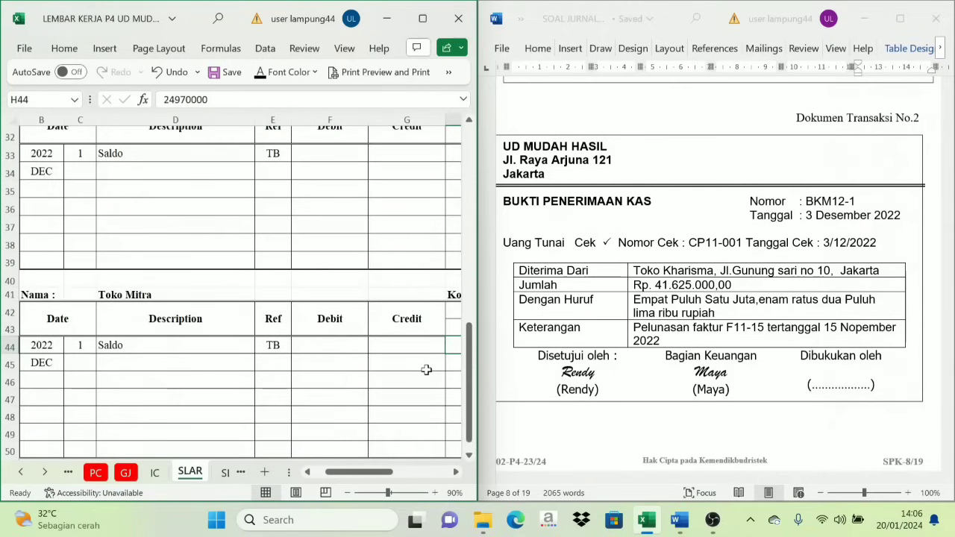
scroll(426, 370, up, 10)
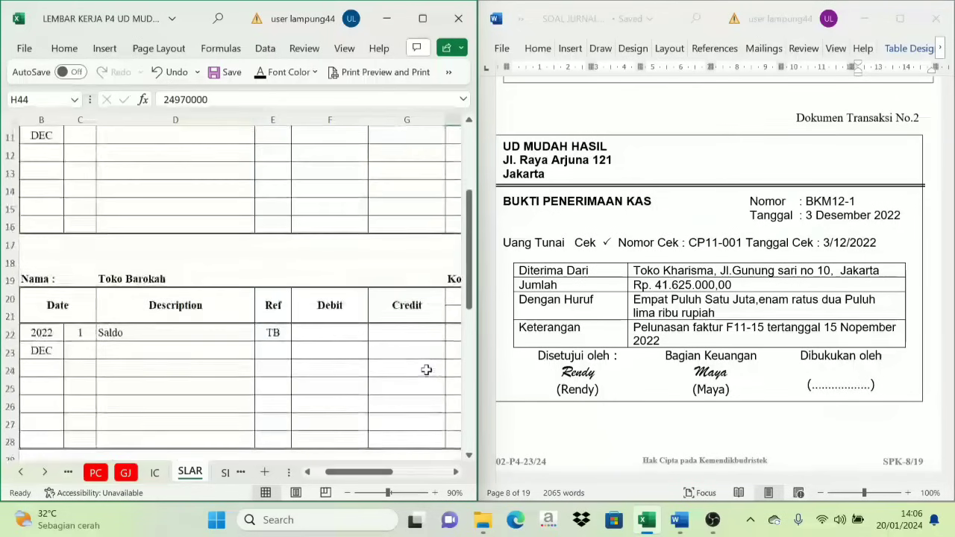
drag(374, 472, 355, 476)
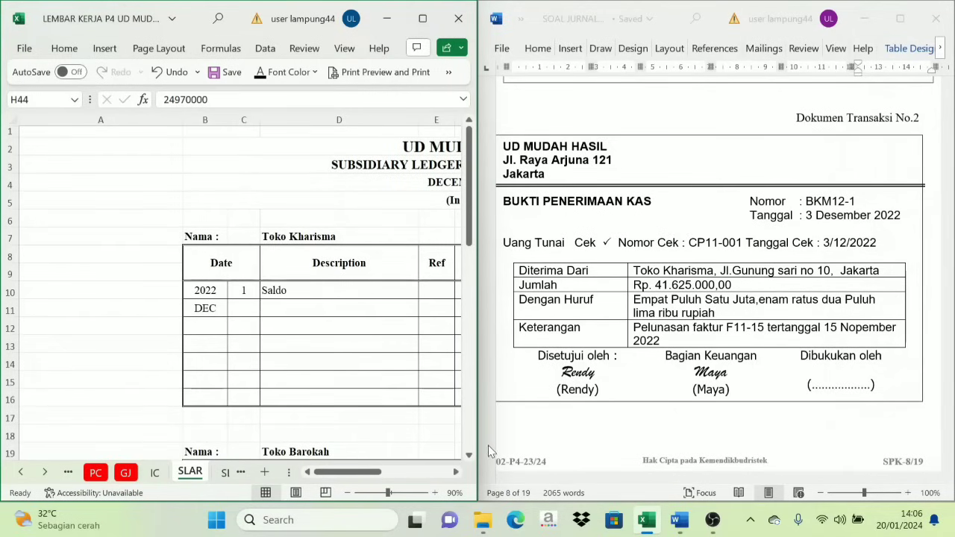
click(457, 471)
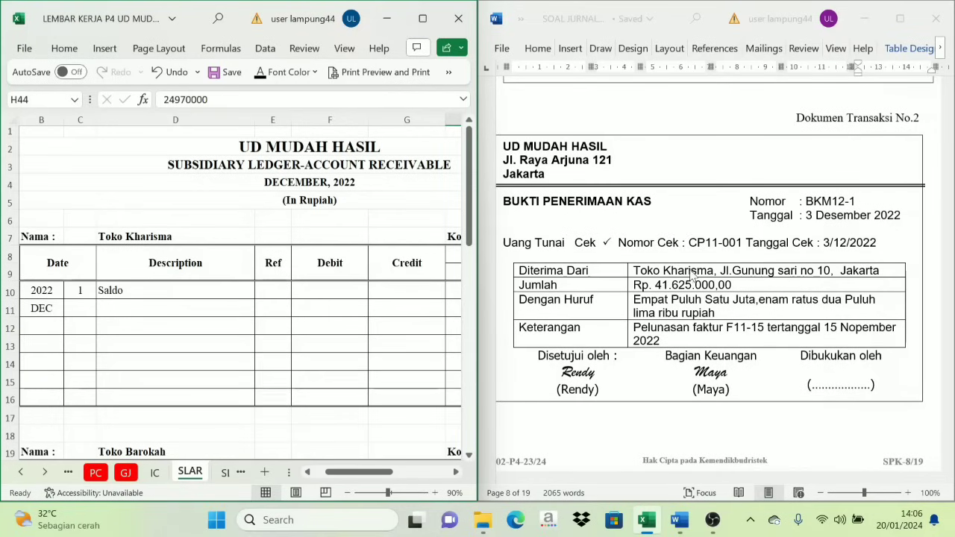
click(120, 240)
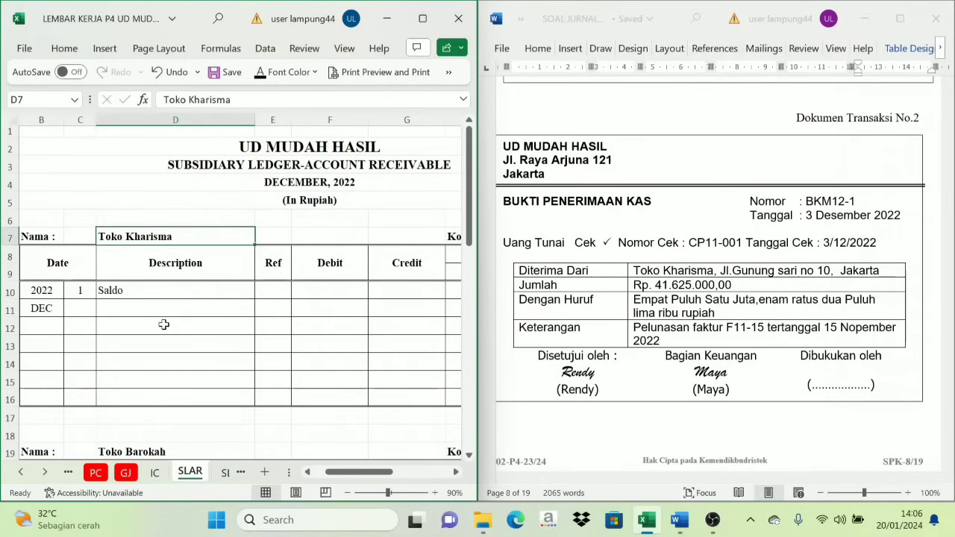
Step: In Toko Kharisma's ledger, show day 3 and Cash Receipt Journal in row 11 and references TB and CRJ in E10:E11 in black text
click(79, 307)
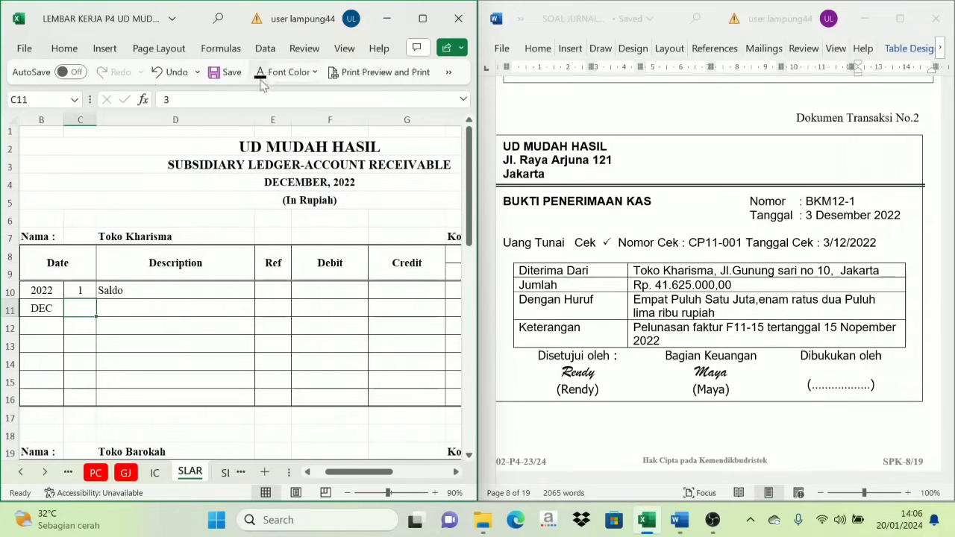
click(119, 322)
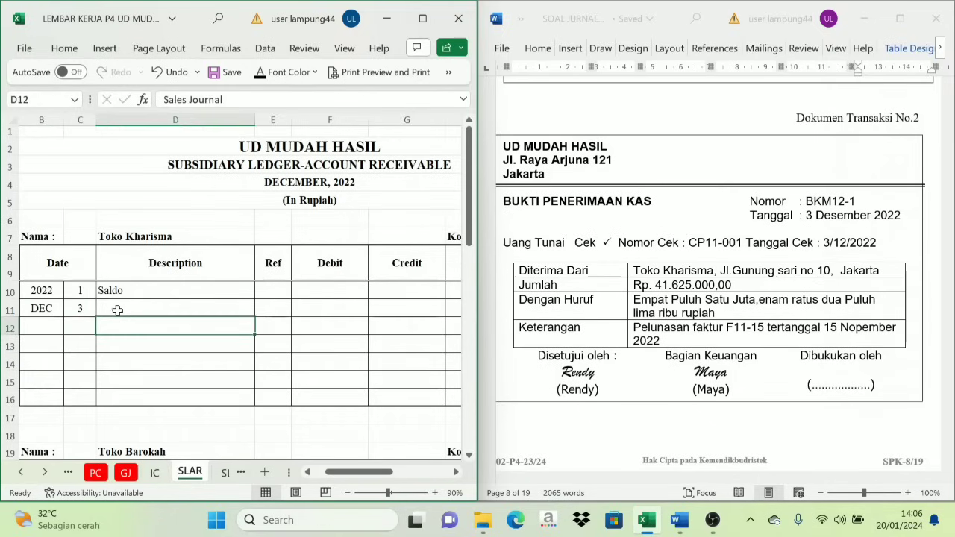
click(117, 309)
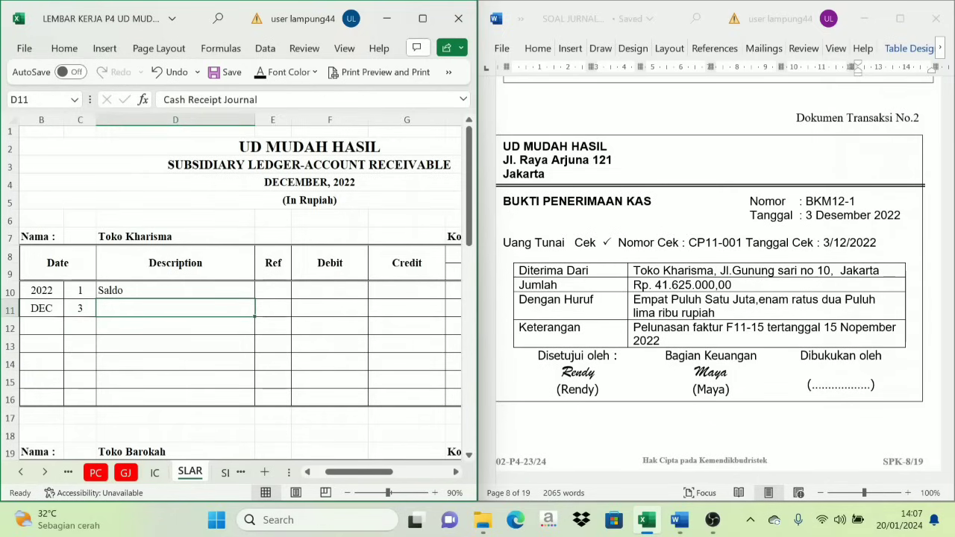
click(258, 75)
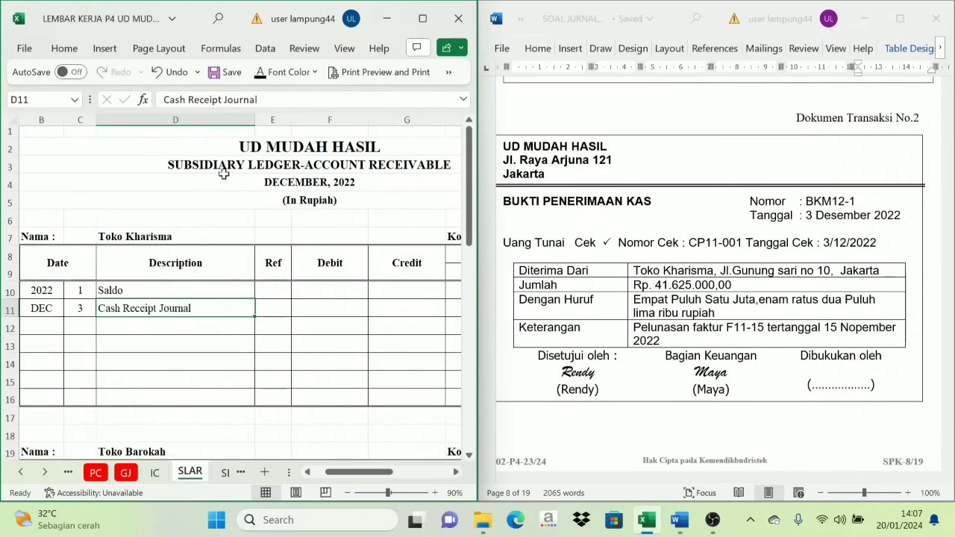
click(271, 305)
mouse_move(271, 294)
mouse_down()
mouse_move(272, 320)
mouse_move(273, 310)
mouse_up()
text(TB CRJ)
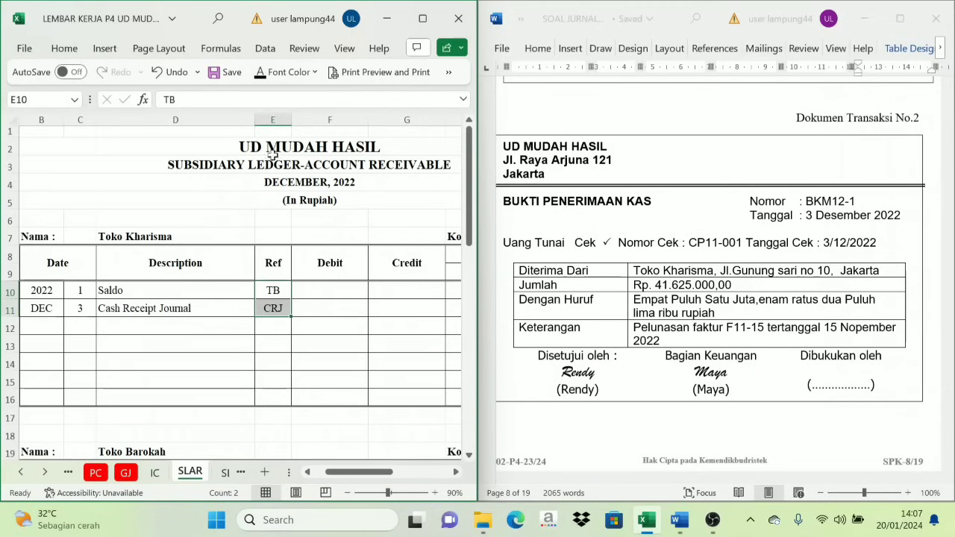
Step: Return to the CRJ sheet to check the Account Receivable credit recorded for BKM12-1
click(340, 314)
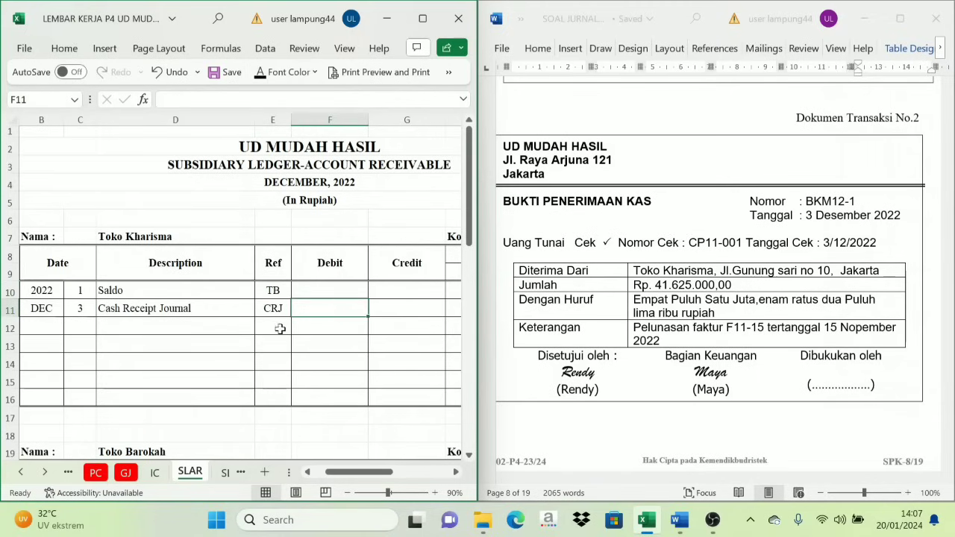
click(21, 473)
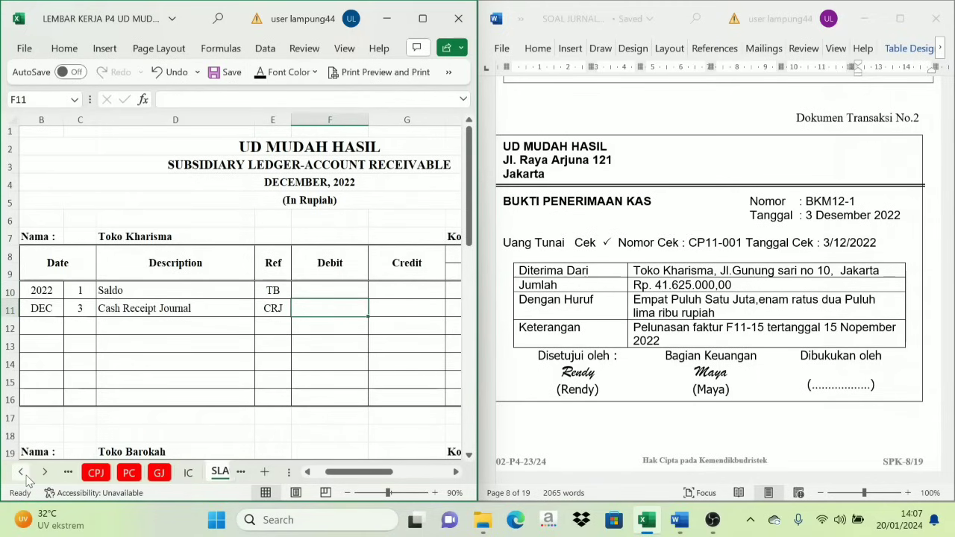
click(21, 472)
click(21, 472)
click(21, 472)
click(125, 472)
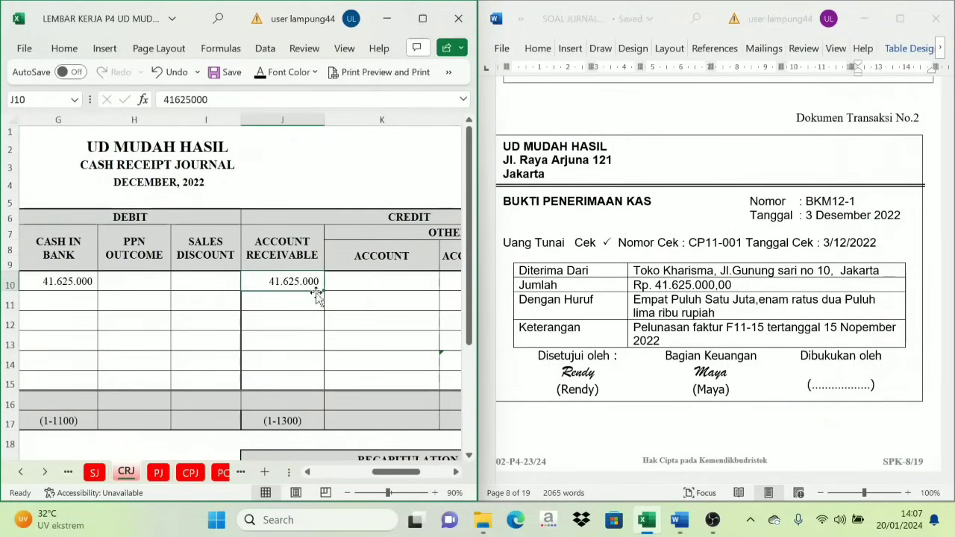
Step: On the SLAR sheet, show Toko Kharisma's credit of 41.625.000, linked to CRJ!J10, in black text in G11
click(47, 477)
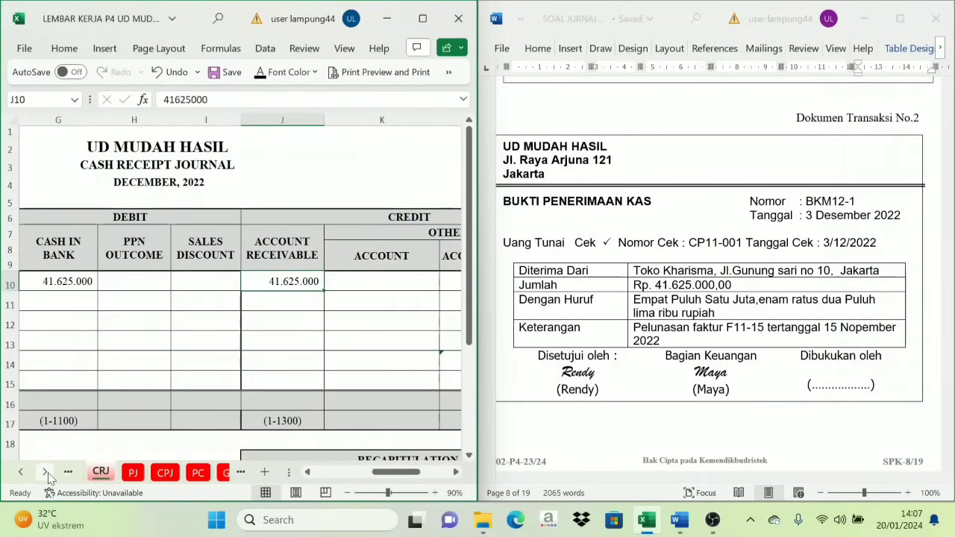
click(47, 476)
click(46, 476)
click(47, 476)
click(46, 476)
click(159, 472)
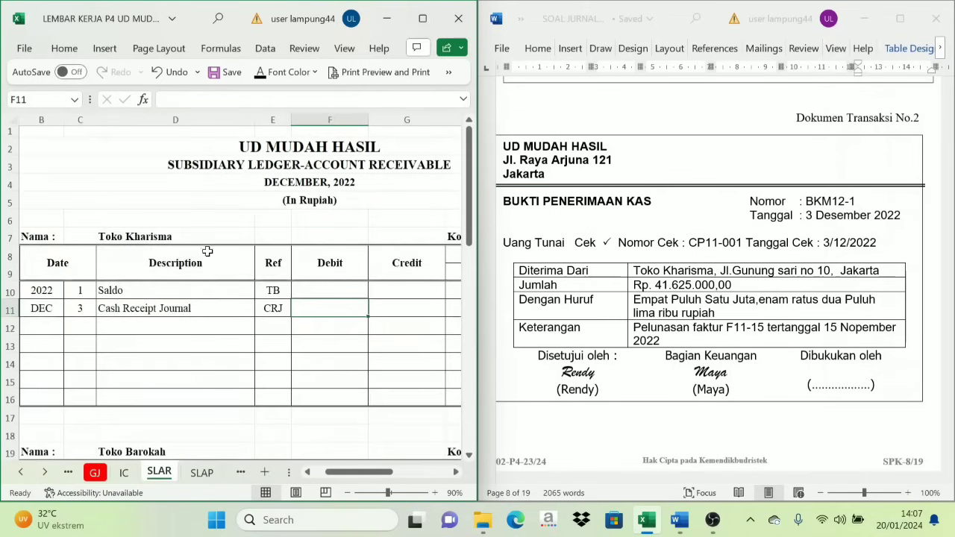
click(402, 316)
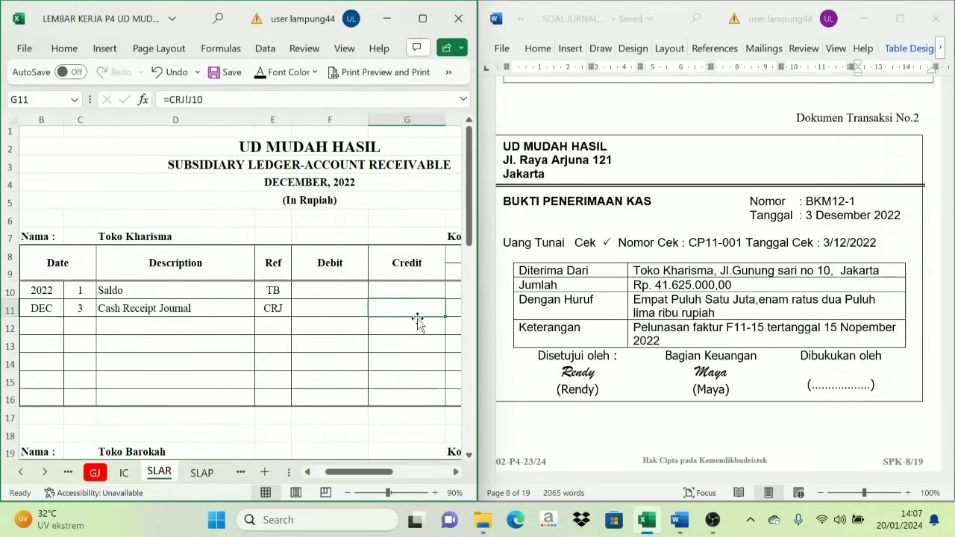
click(263, 73)
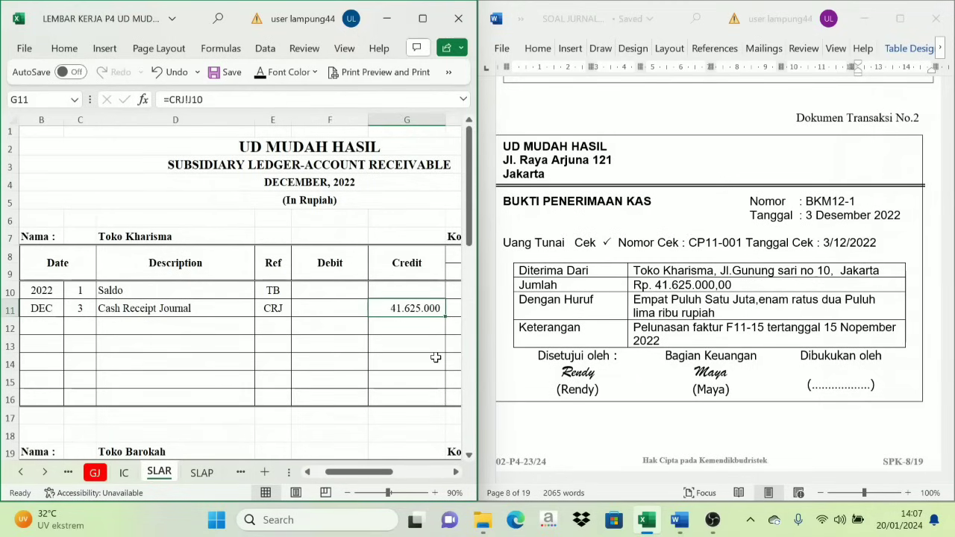
Step: Show Toko Kharisma's remaining debit balance, calculated as =H10-G11, in black text in H11
drag(368, 468, 402, 486)
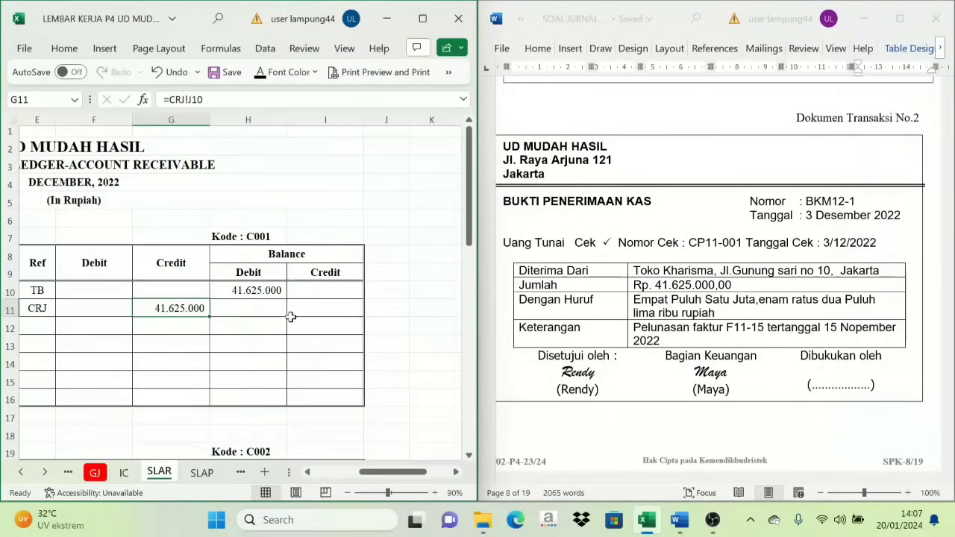
click(255, 255)
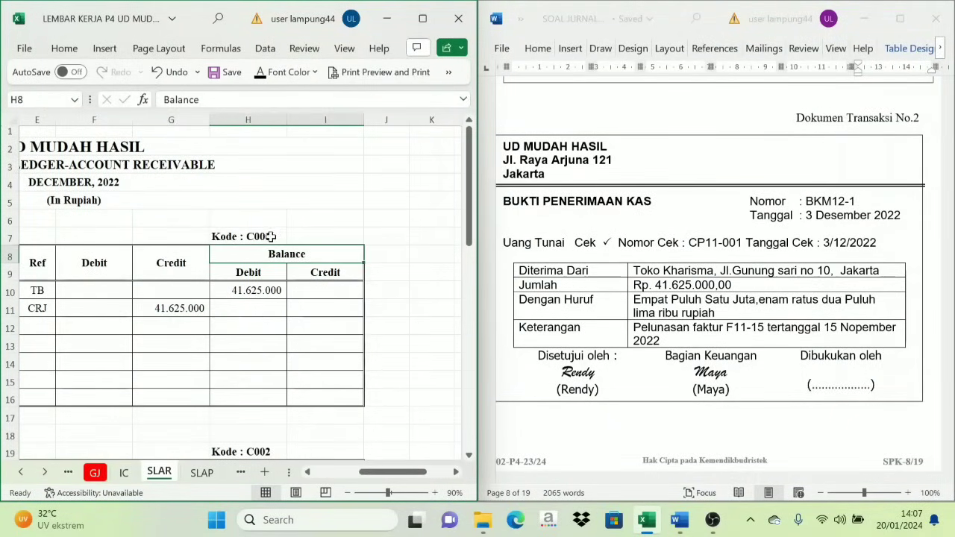
click(239, 305)
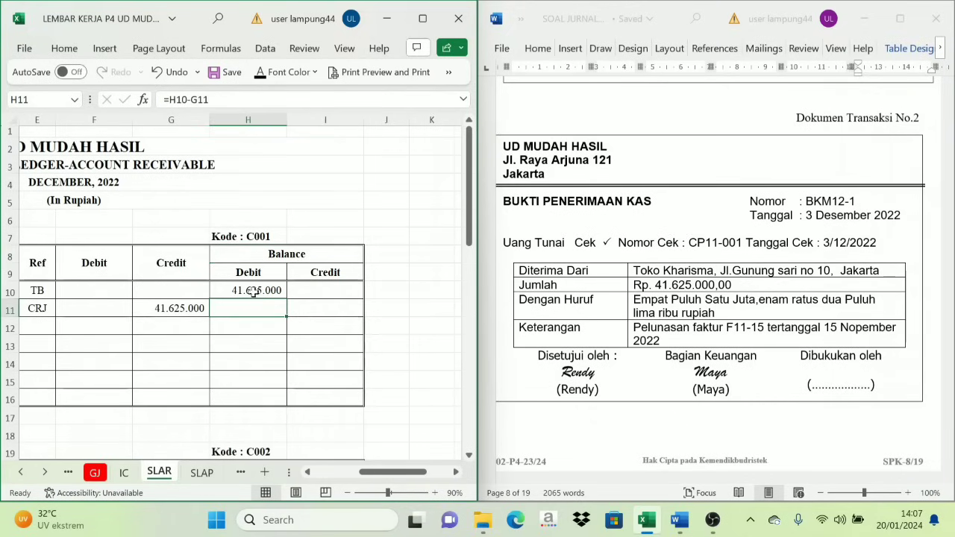
click(165, 320)
click(164, 310)
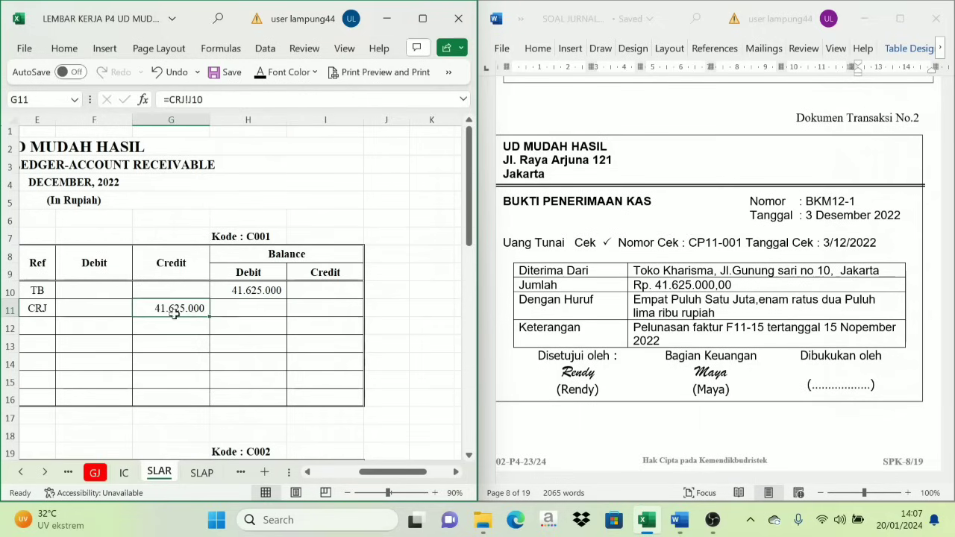
click(245, 307)
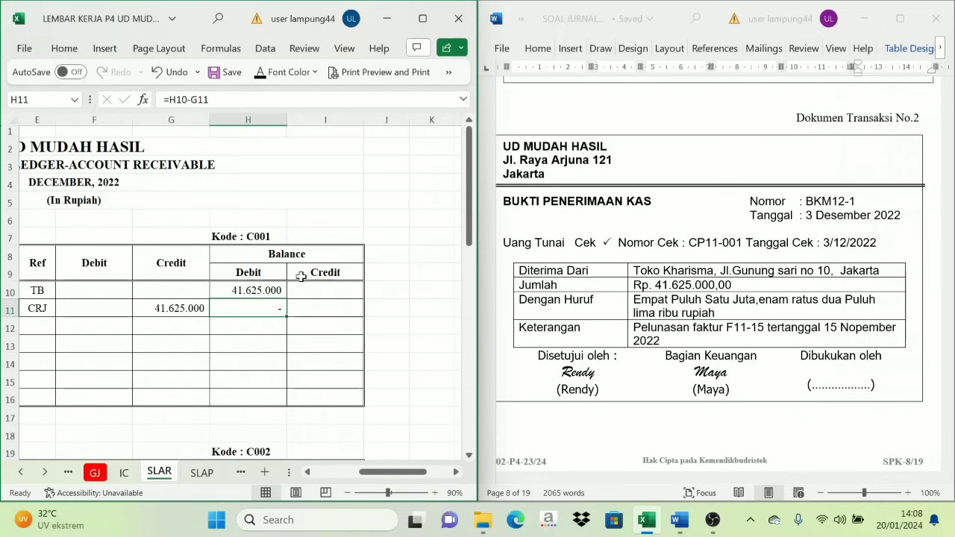
Step: Review how Toko Kharisma's opening debit balance in H10 and the credit posting in G11 produce the balance in H11
click(261, 276)
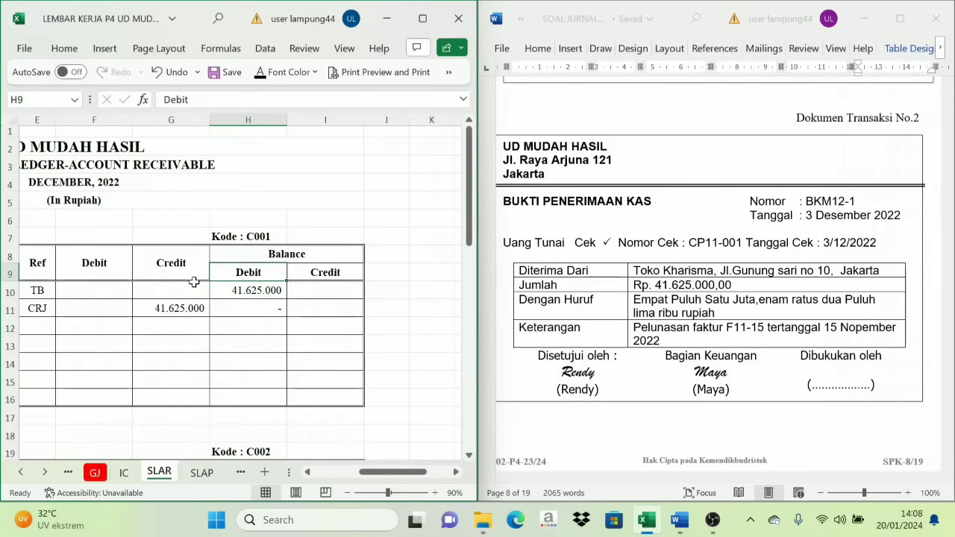
click(188, 278)
click(246, 277)
click(180, 277)
click(246, 276)
click(156, 256)
click(165, 306)
click(241, 292)
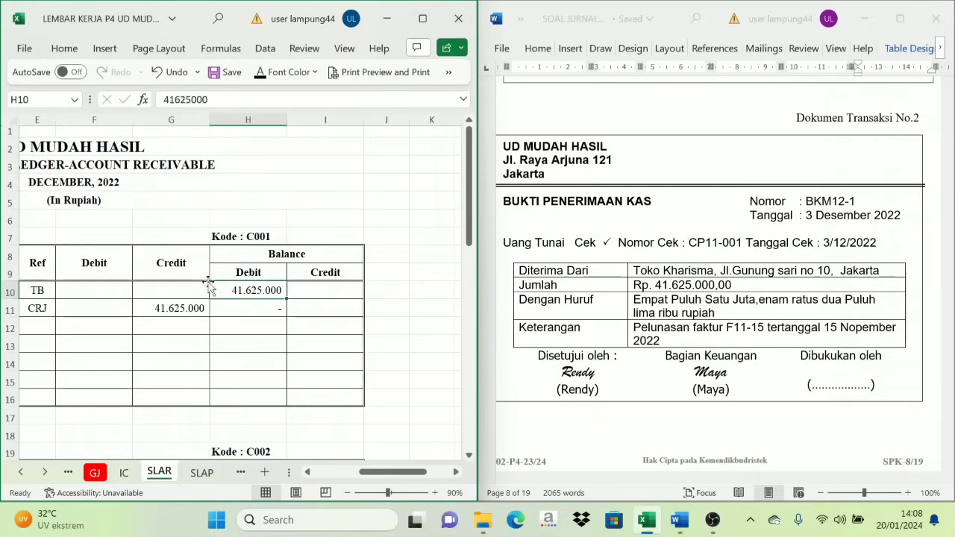
click(173, 262)
drag(160, 319, 168, 308)
click(237, 310)
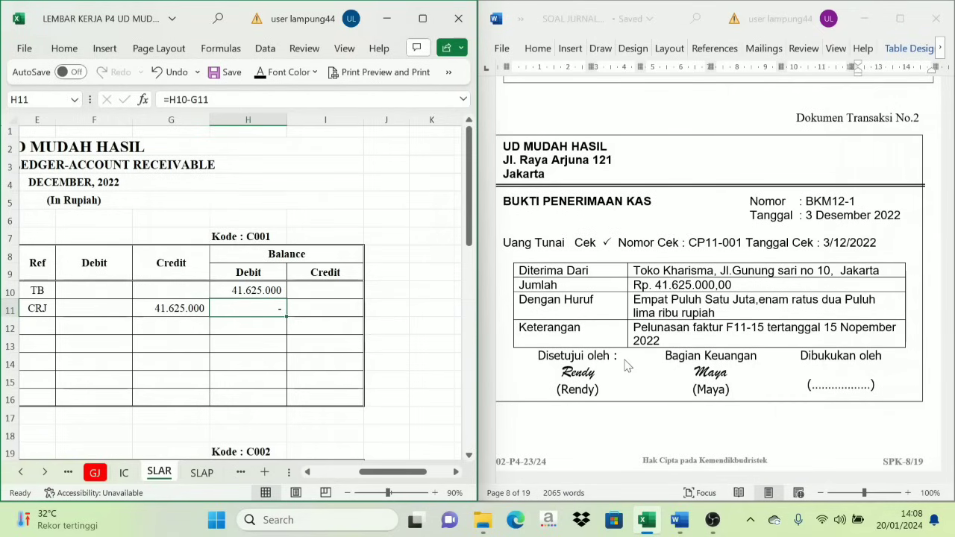
Step: In the Word document, bring up Dokumen Transaksi No.3, sales invoice F12-1 to Toko Barokah, with all its amounts in view
scroll(627, 366, down, 10)
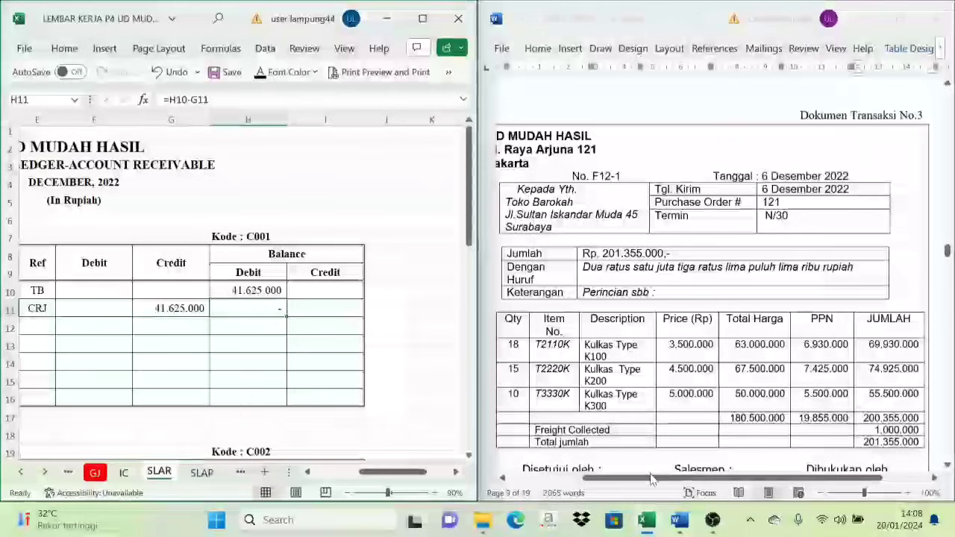
drag(651, 480, 624, 480)
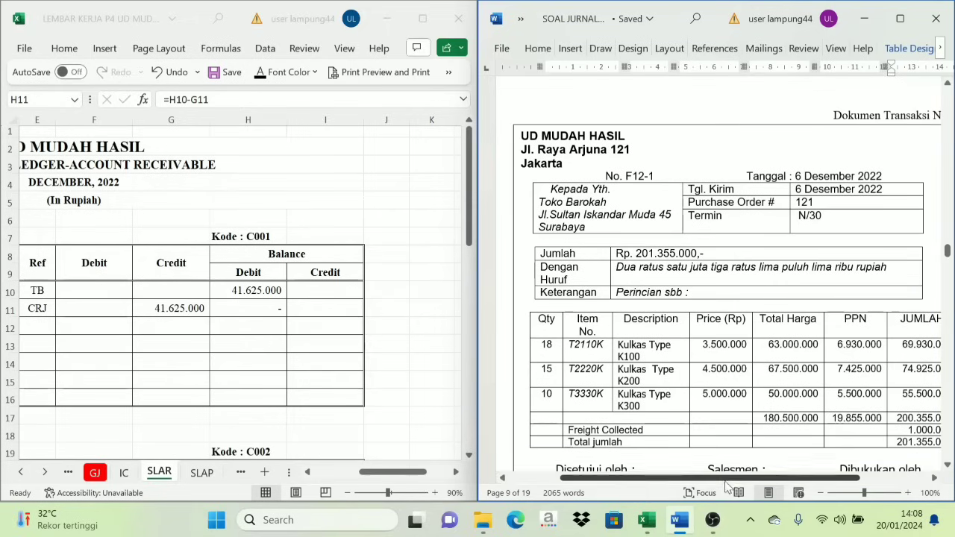
drag(730, 481, 742, 484)
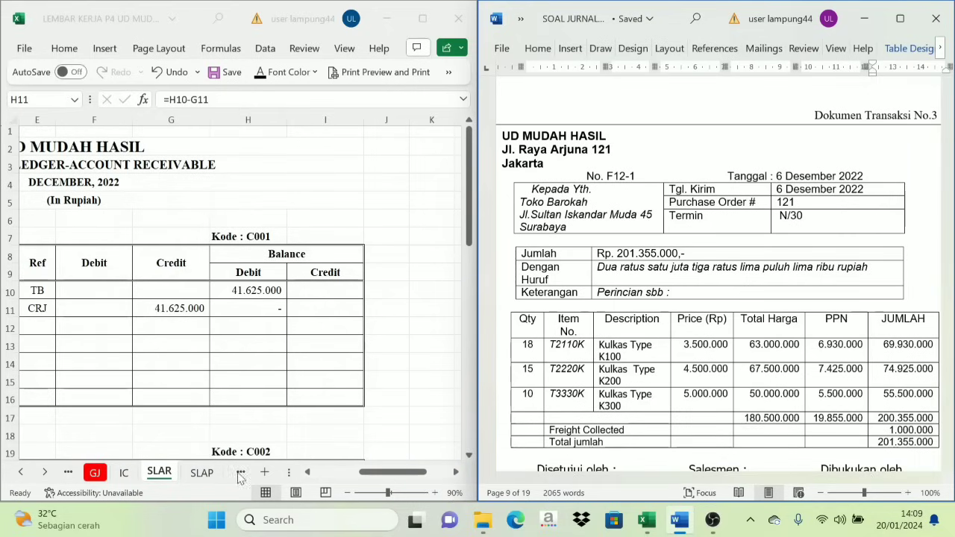
Step: On the Excel workbook's SJ sheet, show day 6, invoice F12-1 and Toko Barokah in row 9 (C9:E9) in black text
click(21, 473)
click(20, 473)
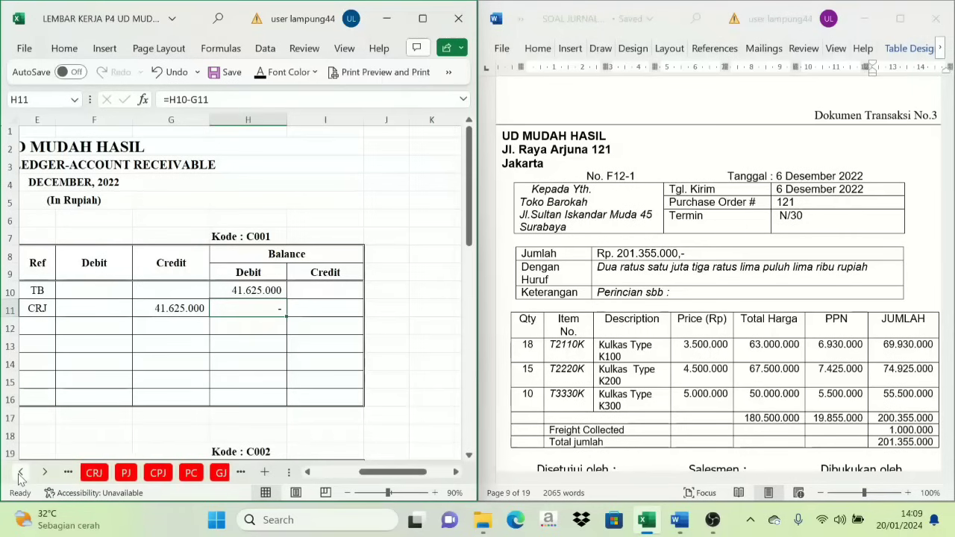
click(21, 473)
click(94, 472)
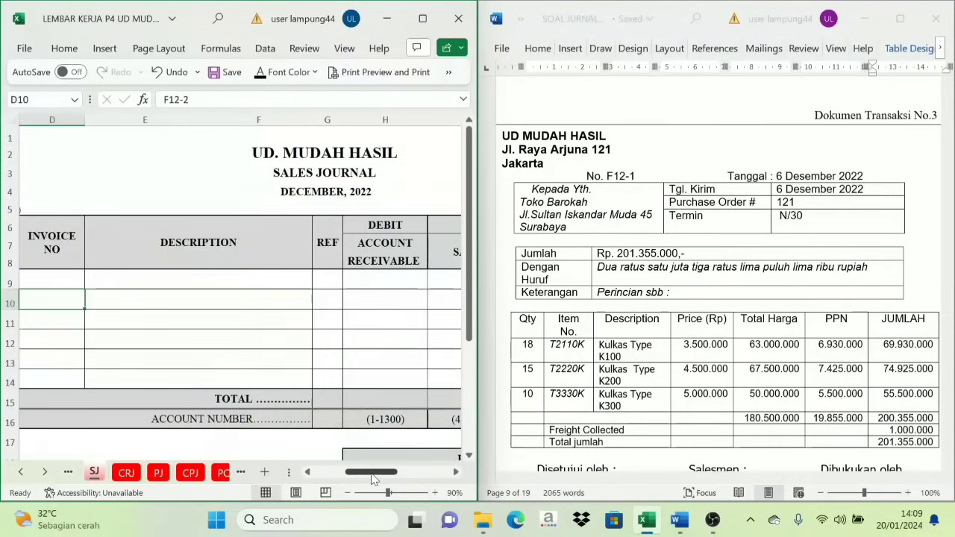
drag(373, 473, 340, 473)
drag(119, 279, 247, 279)
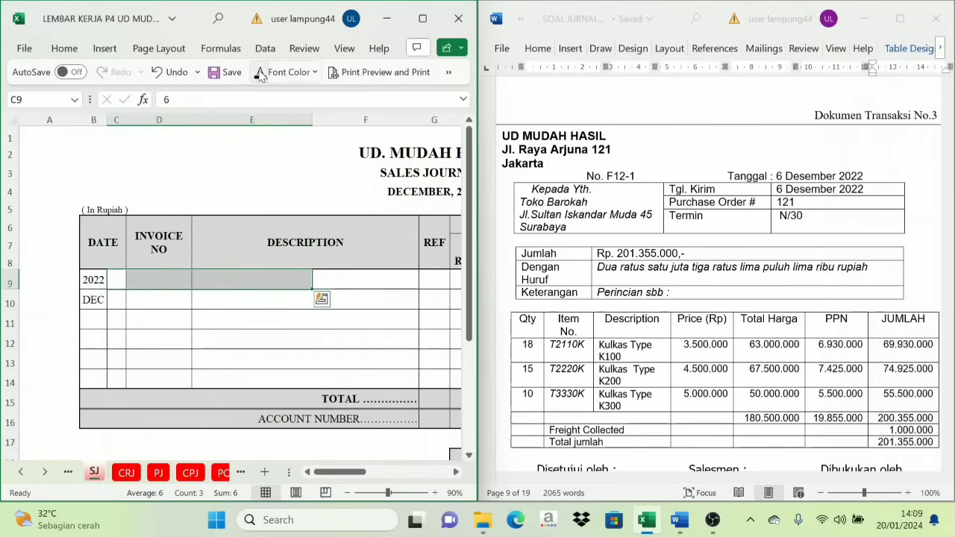
click(165, 284)
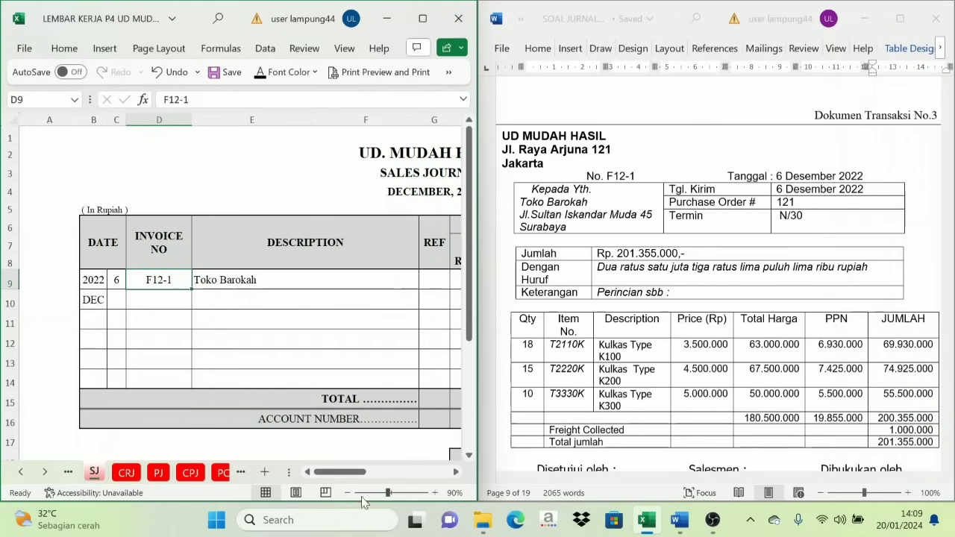
Step: Show the row 9 credits in black text: Sales 180.500.000 in I9, PPN Outcome 19.855.000 in J9 and Freight Collected 1.000.000 in K9
drag(357, 475, 386, 476)
click(314, 226)
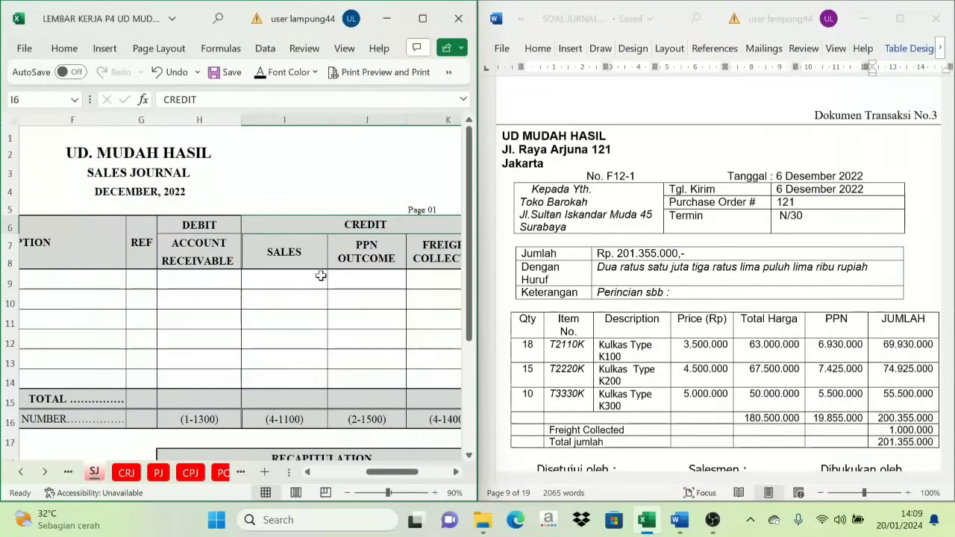
click(307, 278)
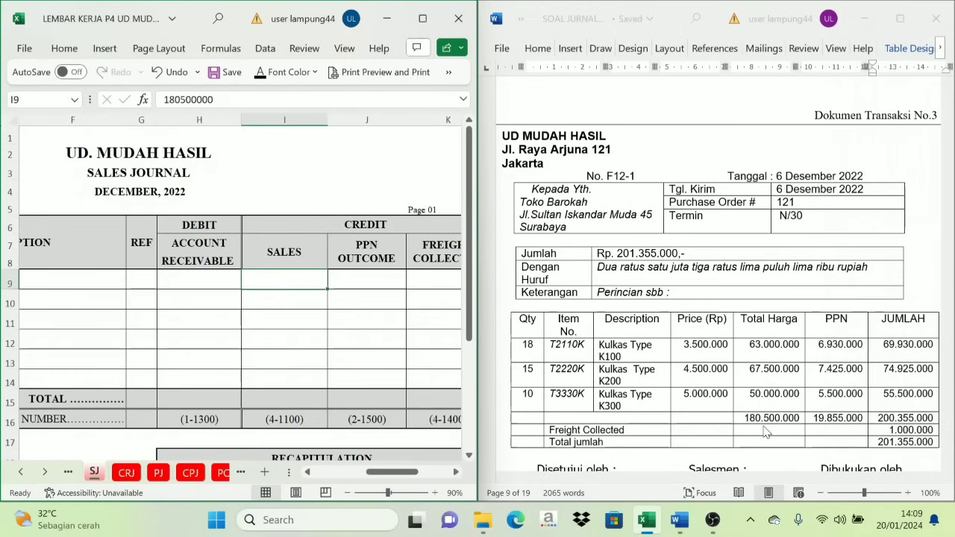
click(267, 80)
click(366, 280)
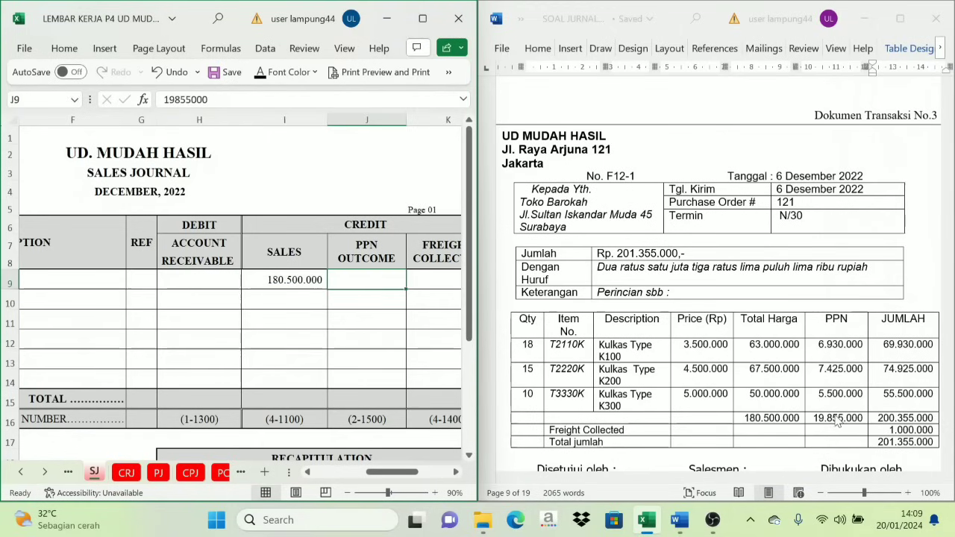
click(265, 73)
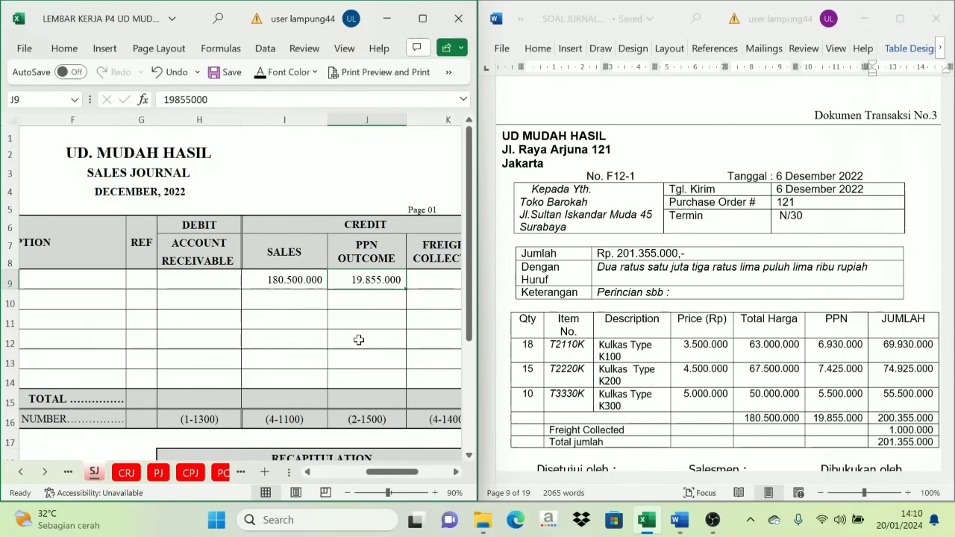
click(433, 282)
drag(391, 472, 403, 472)
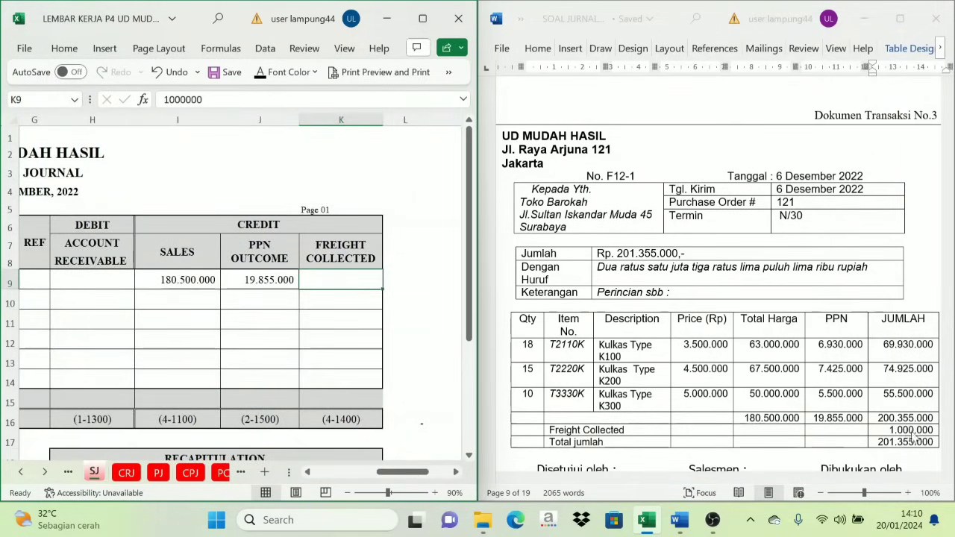
click(265, 73)
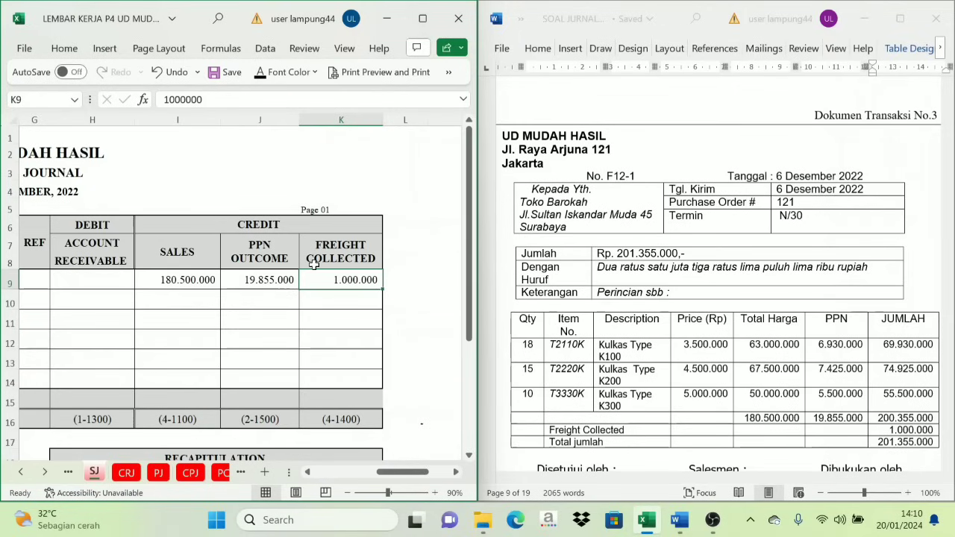
Step: Show the Account Receivable debit of 201.355.000, calculated as =SUM(I9:K9), in black text in H9 and check it against the row's credits
click(176, 281)
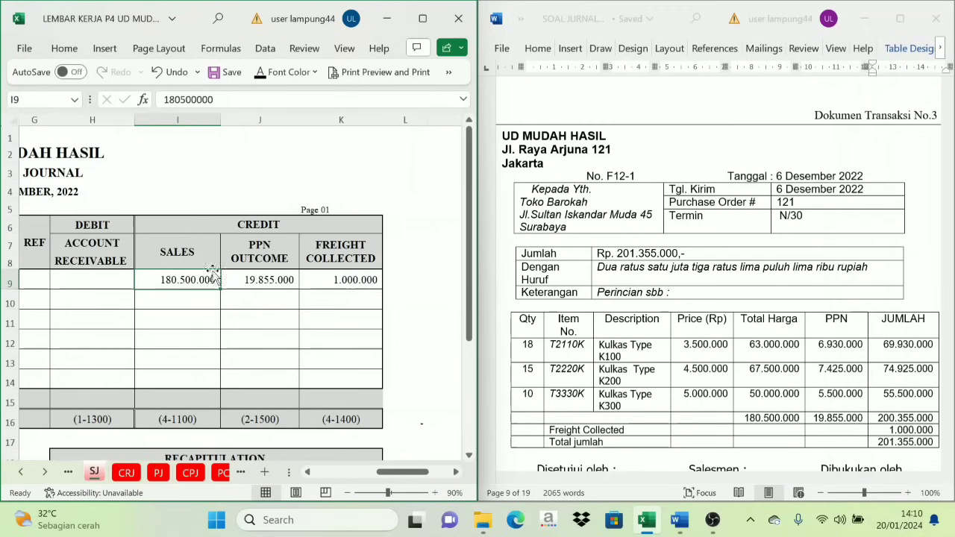
click(92, 279)
click(209, 280)
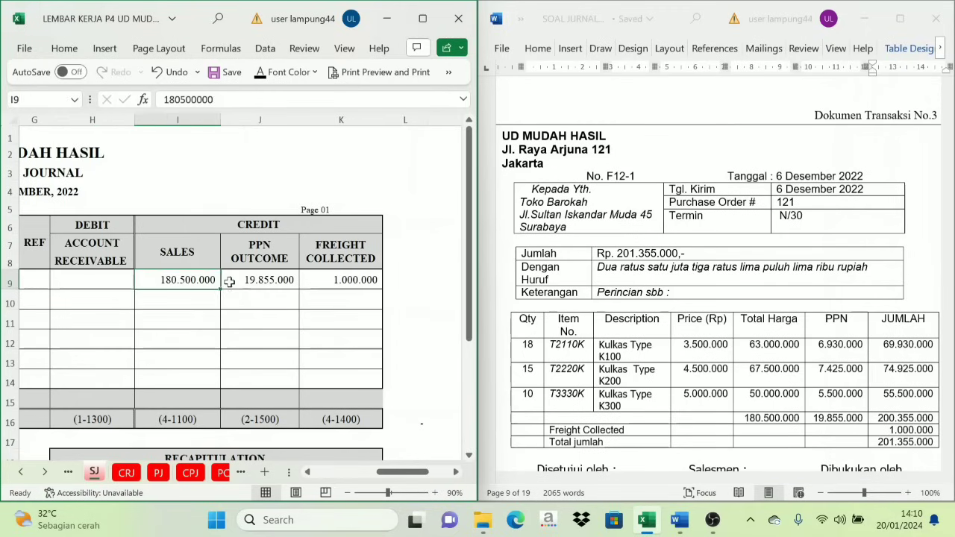
drag(230, 282, 321, 283)
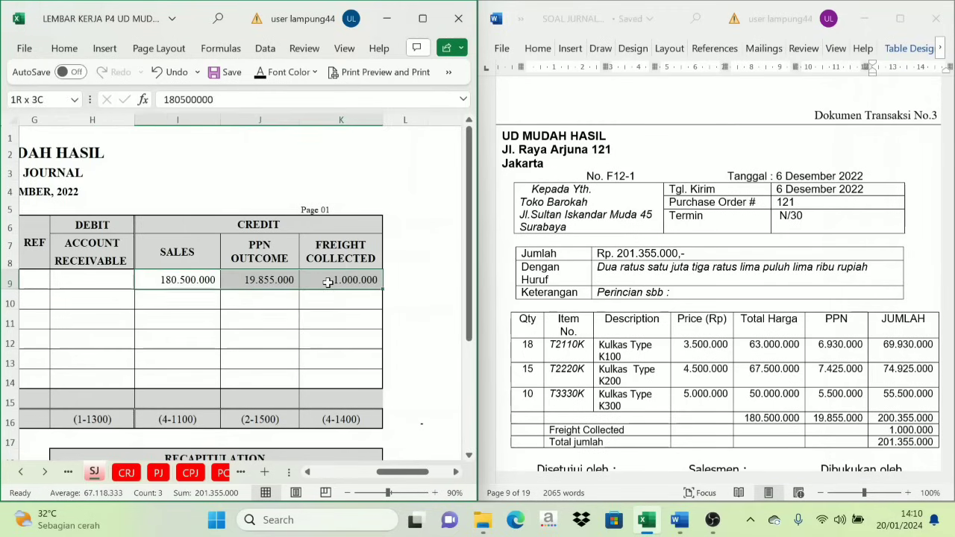
click(114, 287)
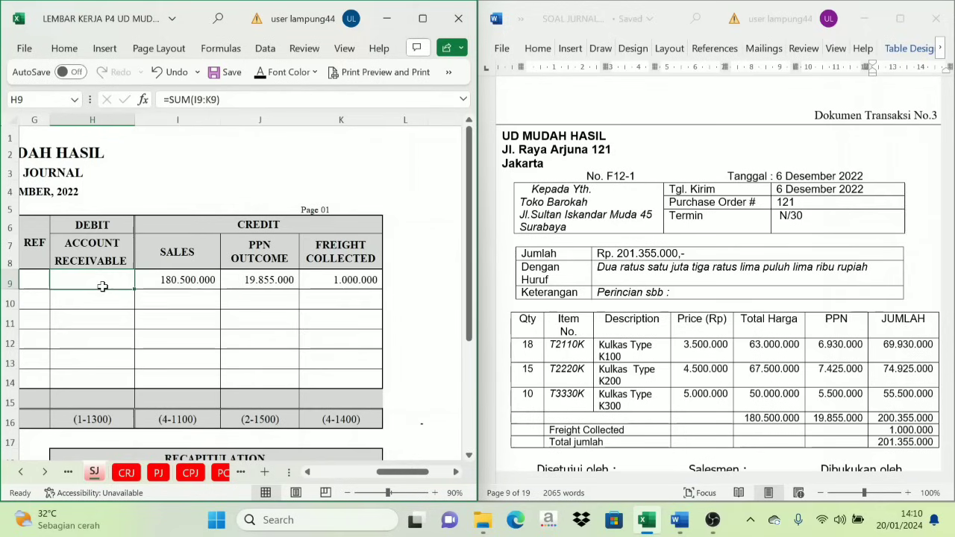
click(261, 72)
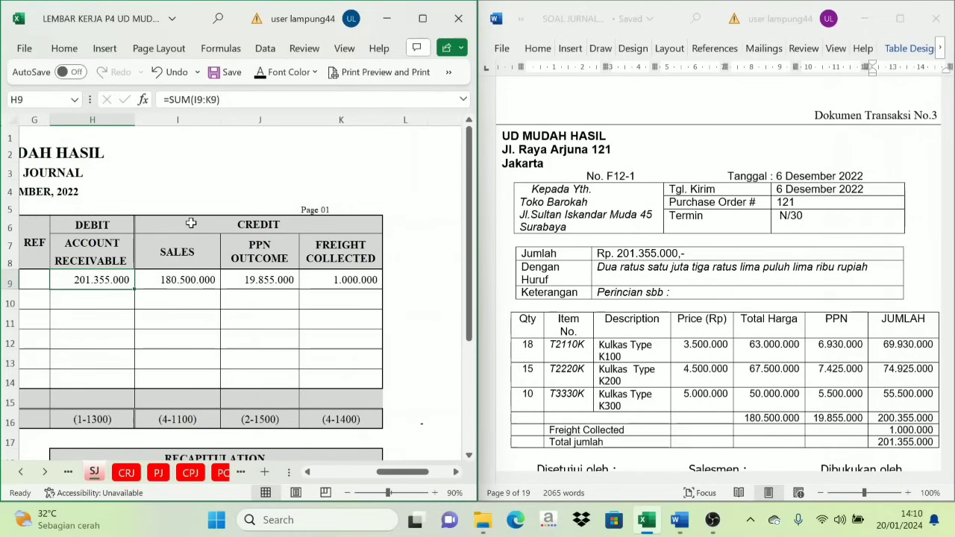
click(169, 282)
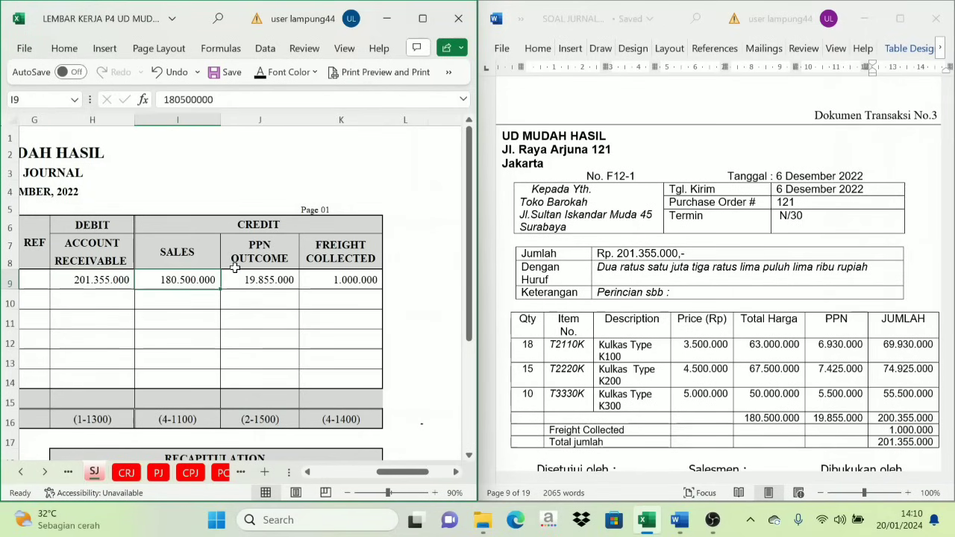
click(257, 281)
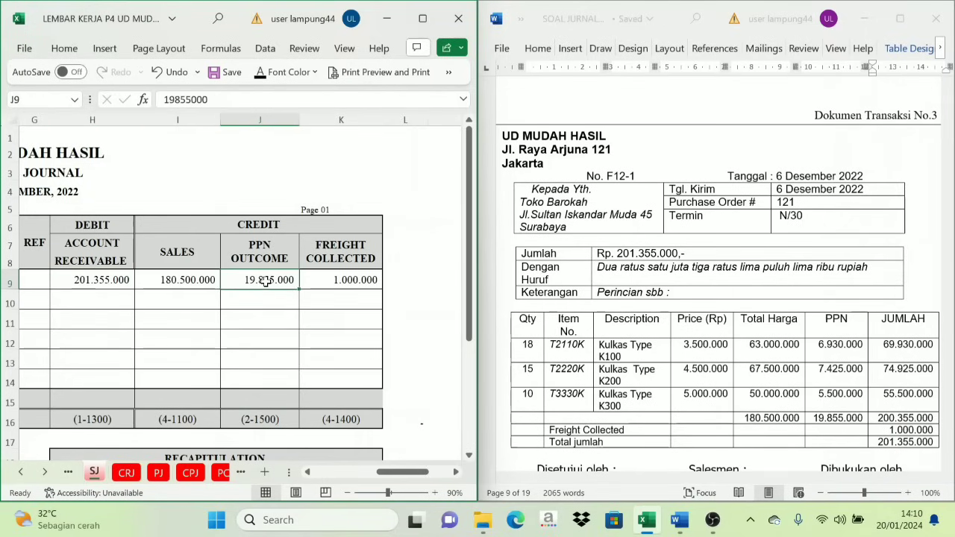
click(349, 280)
click(115, 262)
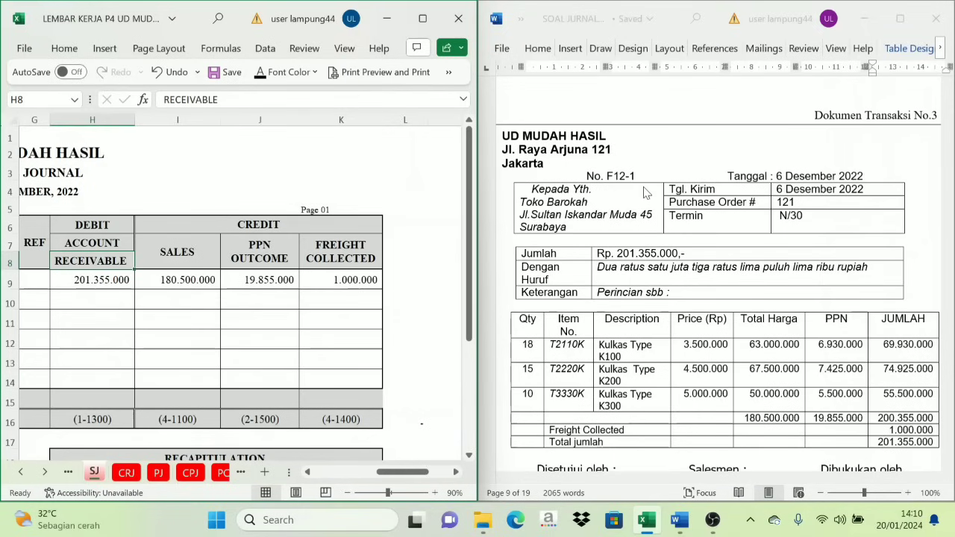
click(45, 472)
click(44, 472)
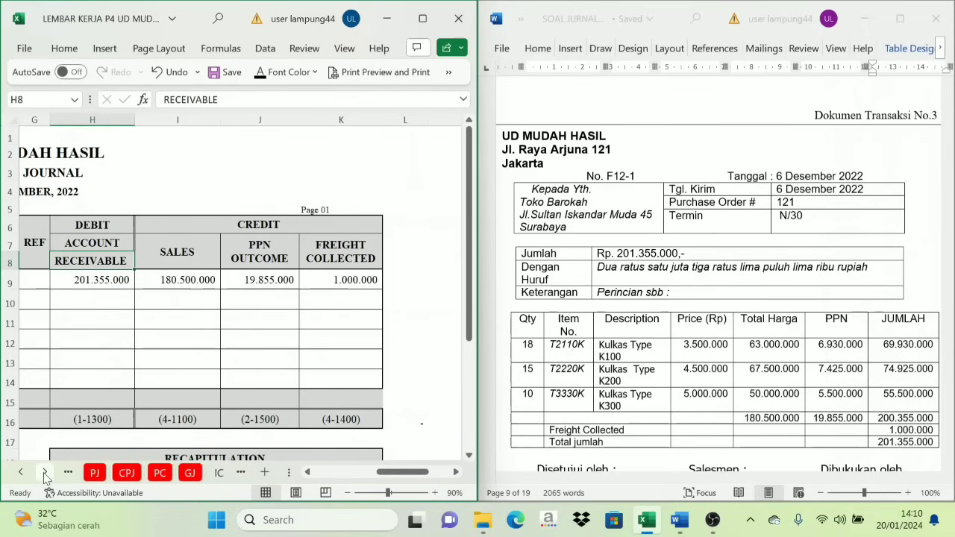
click(44, 472)
click(45, 473)
click(45, 473)
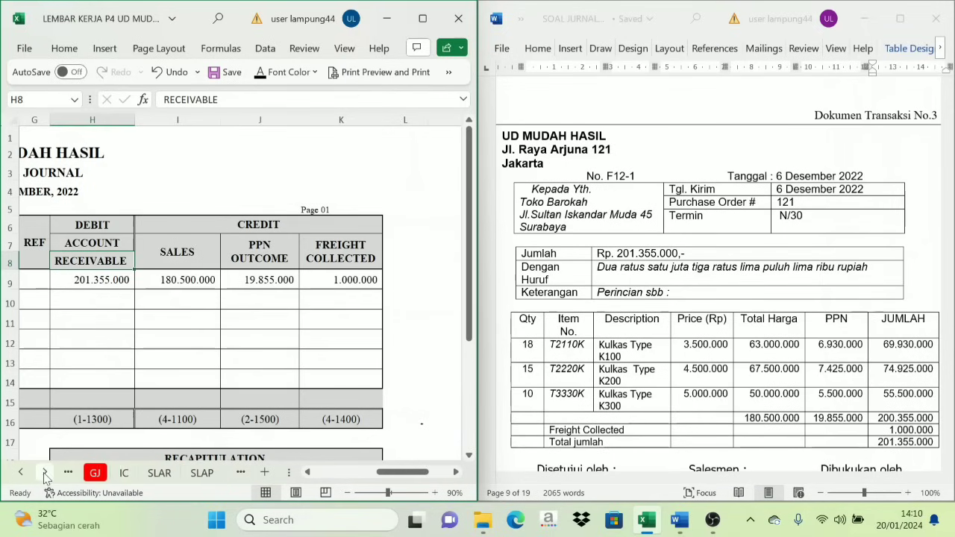
click(162, 476)
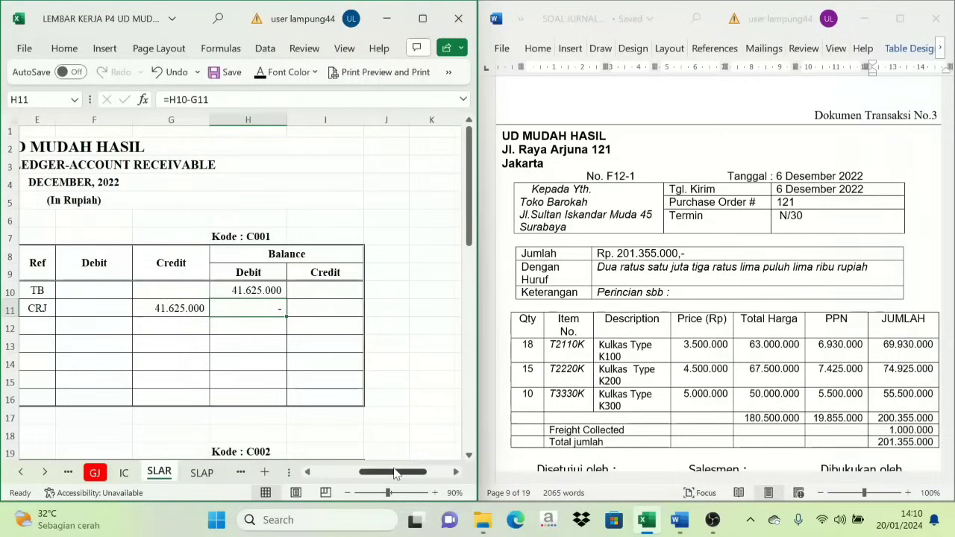
drag(394, 473, 351, 473)
scroll(276, 419, down, 3)
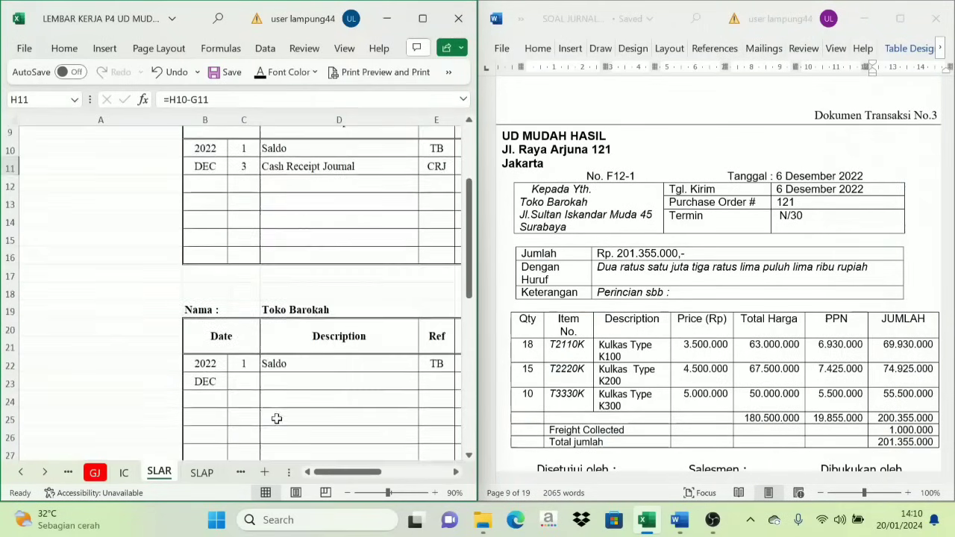
click(456, 472)
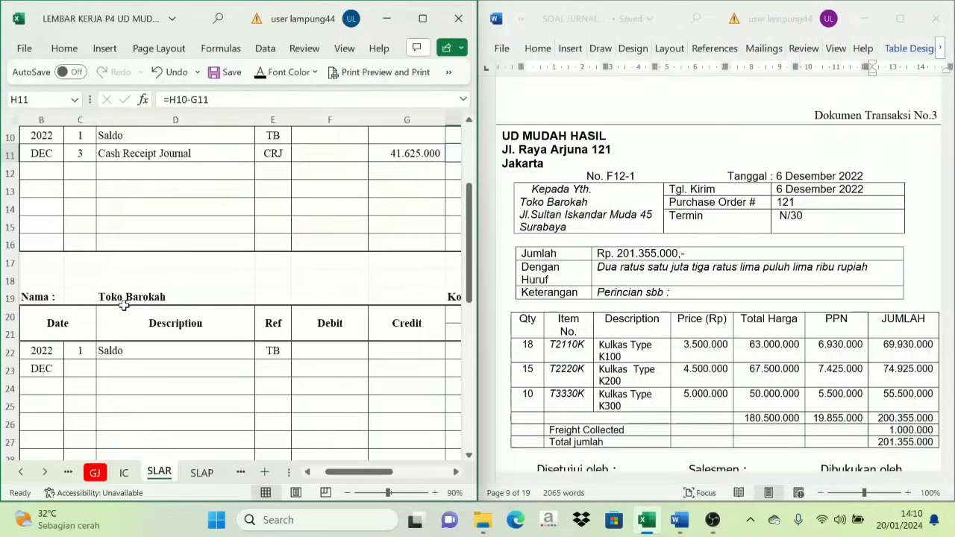
Step: Show day 6, description Sales Journal and reference SJ in row 23 (C23:E23) of Toko Barokah's ledger in black text
click(85, 374)
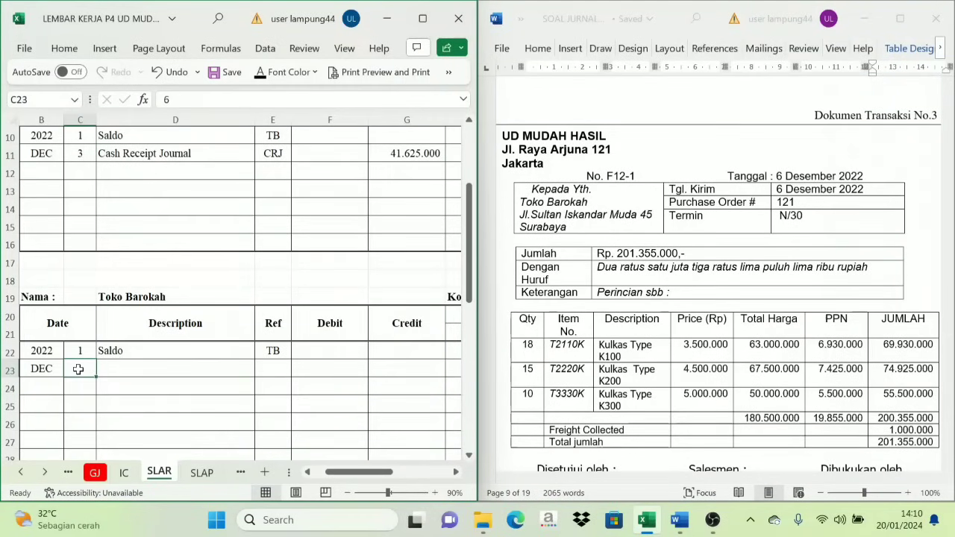
click(130, 368)
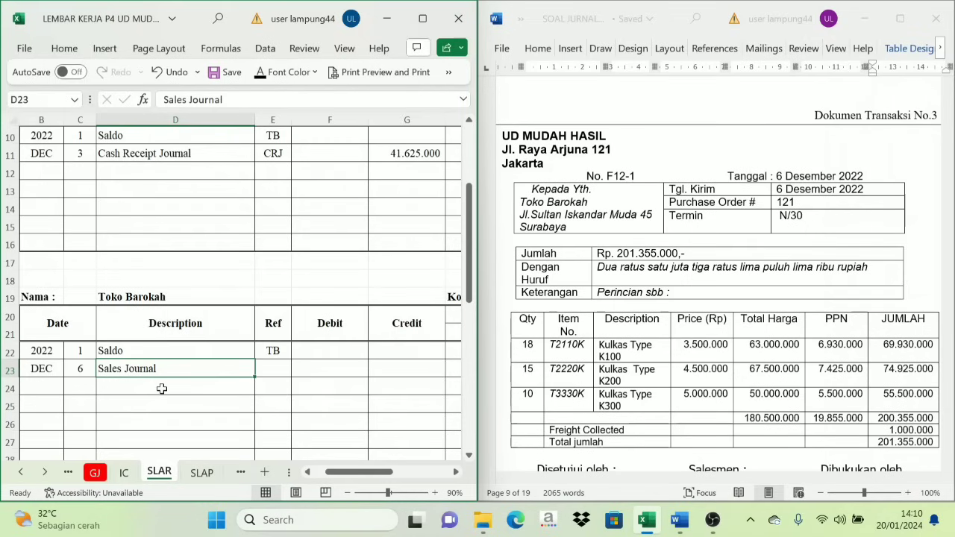
click(269, 368)
text(SJ)
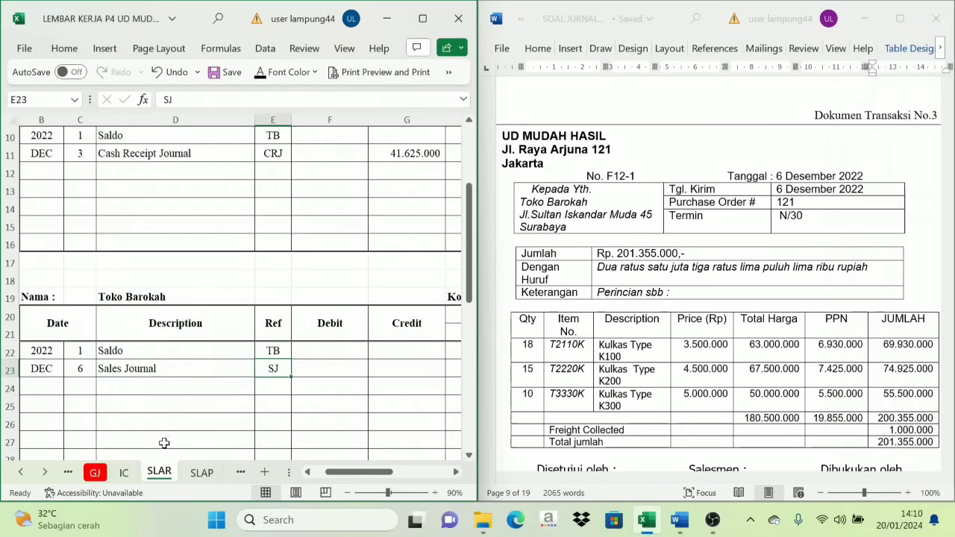
Step: On the SJ sheet, check the Account Receivable debit in H9 as the source amount for Toko Barokah's ledger
click(21, 472)
click(21, 472)
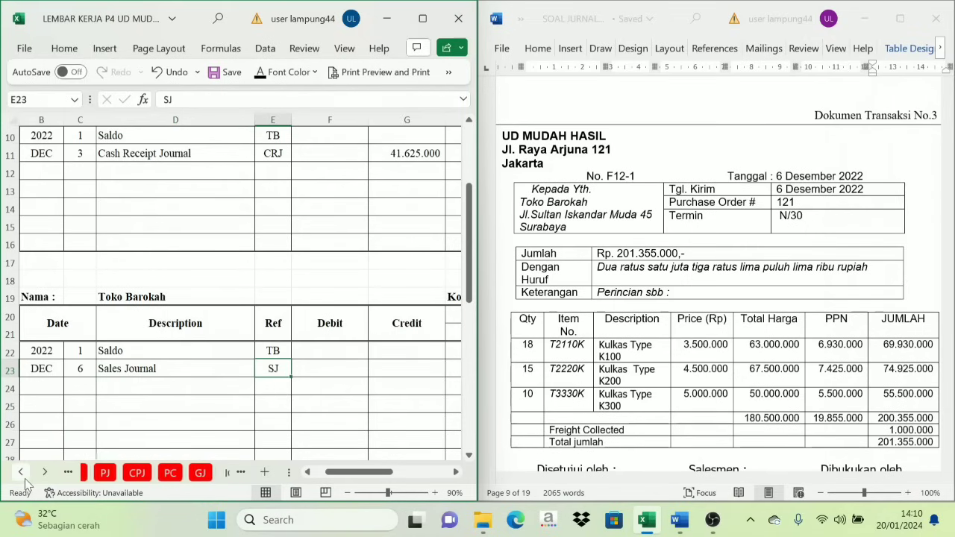
click(21, 472)
click(94, 472)
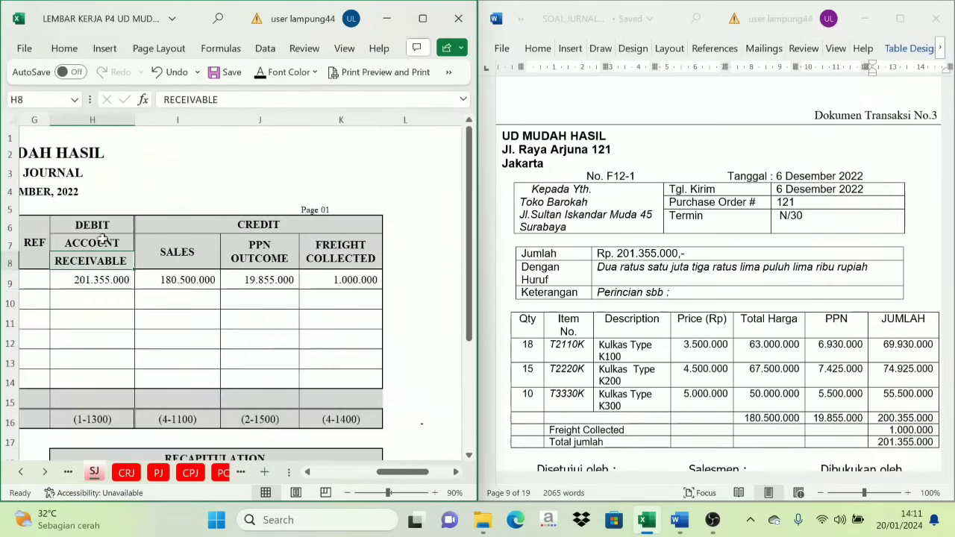
click(103, 241)
click(84, 279)
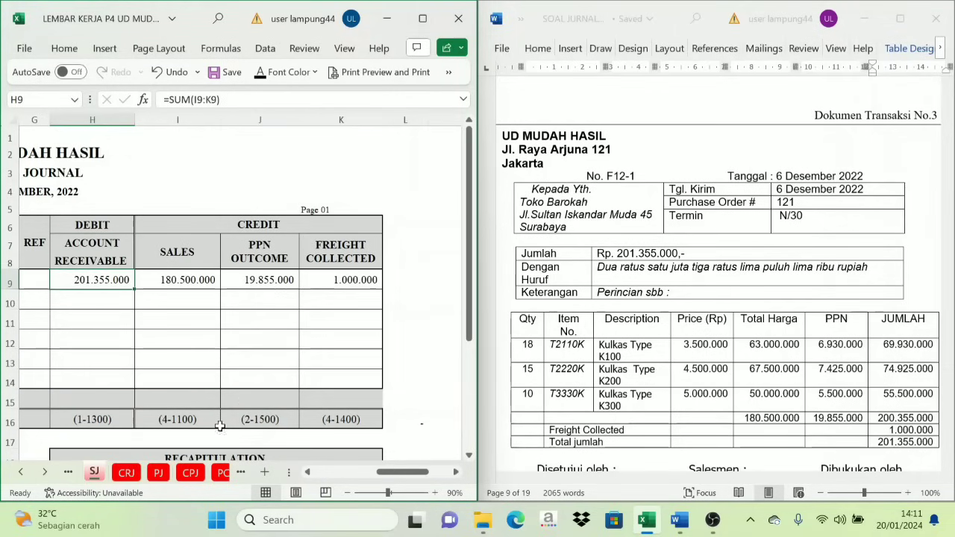
Step: Back on the SLAR sheet, show Toko Barokah's debit of 201.355.000 in F23, linked as =SJ!H9, in black text
click(45, 472)
click(45, 472)
click(45, 472)
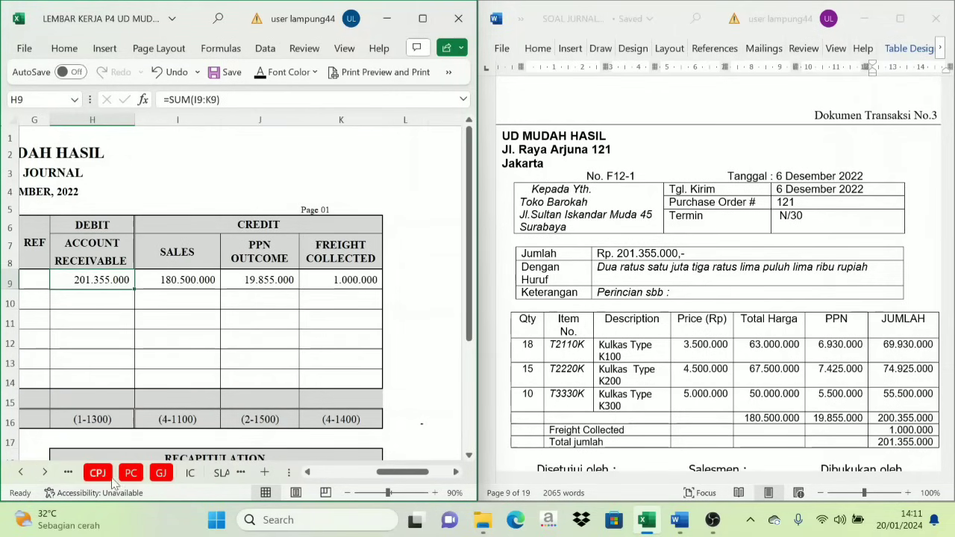
click(44, 472)
click(189, 471)
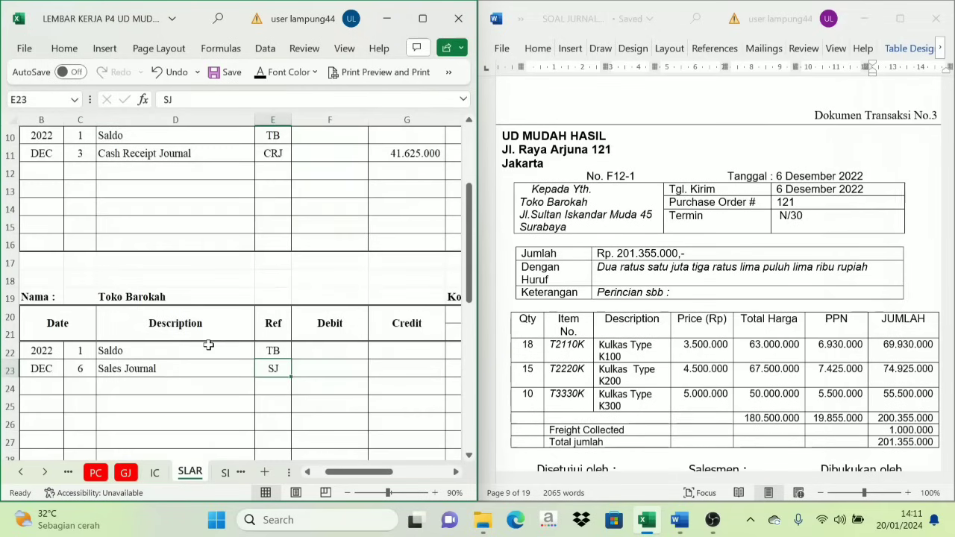
click(334, 364)
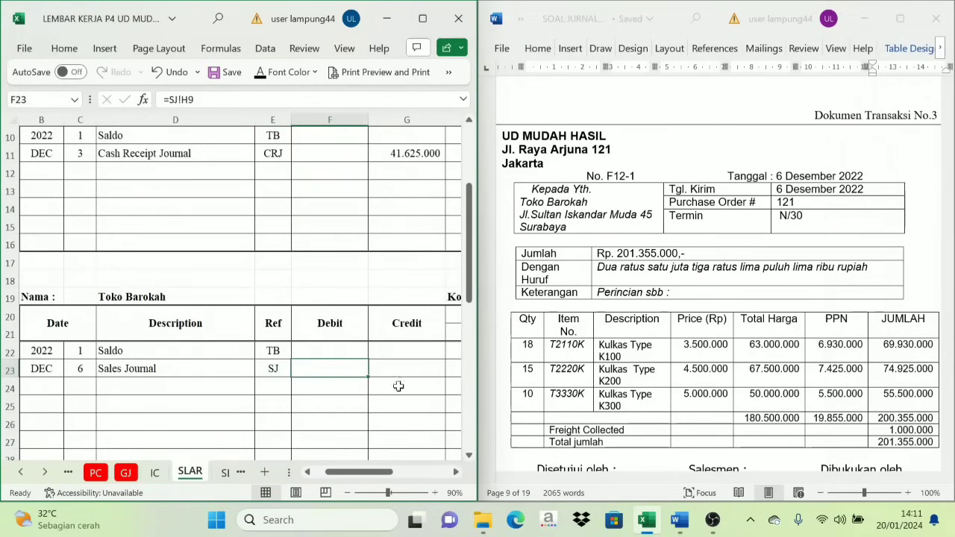
click(456, 472)
drag(310, 324, 336, 328)
click(288, 369)
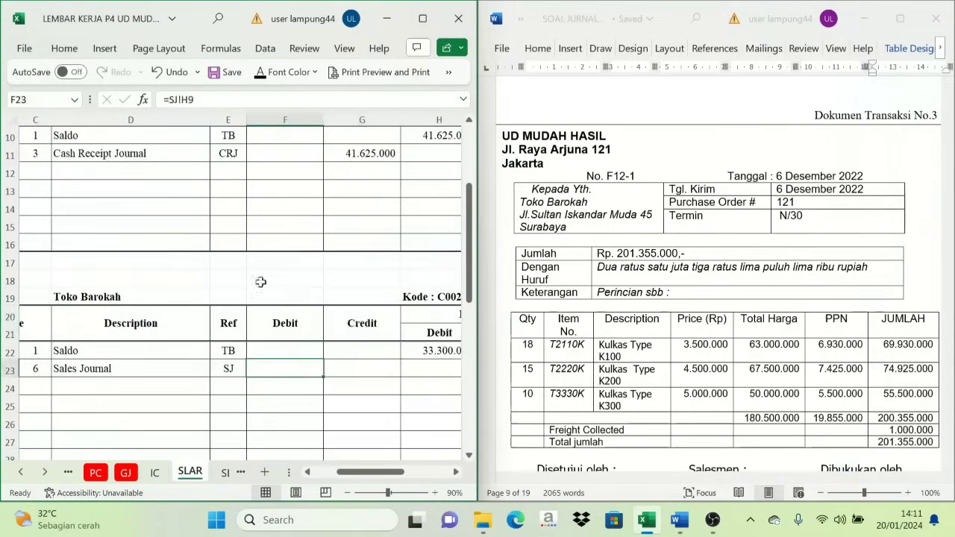
click(263, 79)
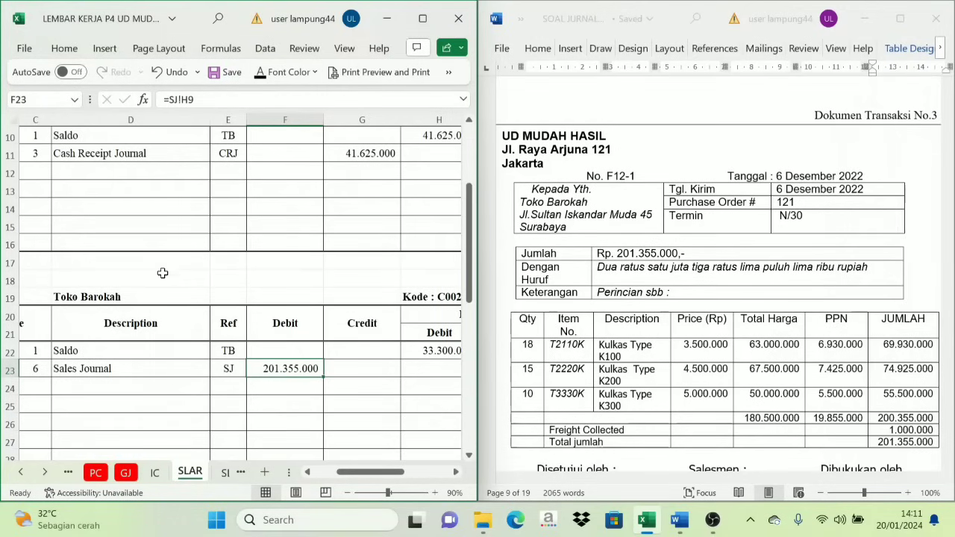
Step: Examine Toko Barokah's opening debit balance in H22 and the debit entry in F23 to see how they combine
click(458, 475)
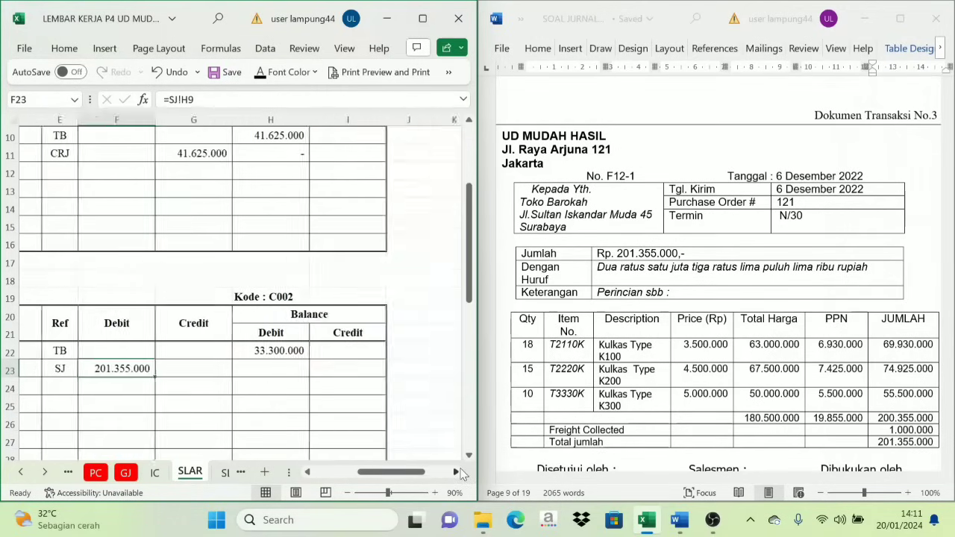
click(457, 475)
click(306, 319)
click(237, 377)
drag(238, 377, 245, 392)
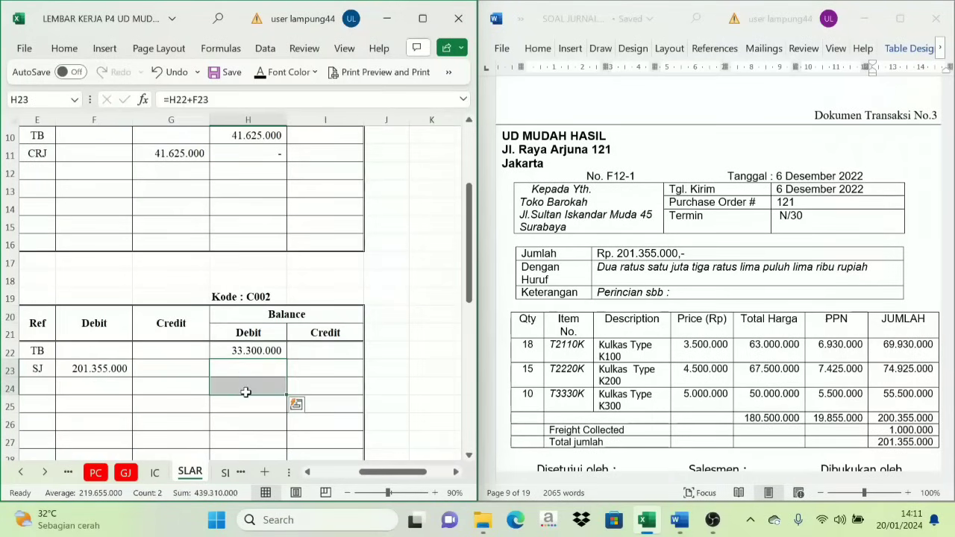
click(244, 369)
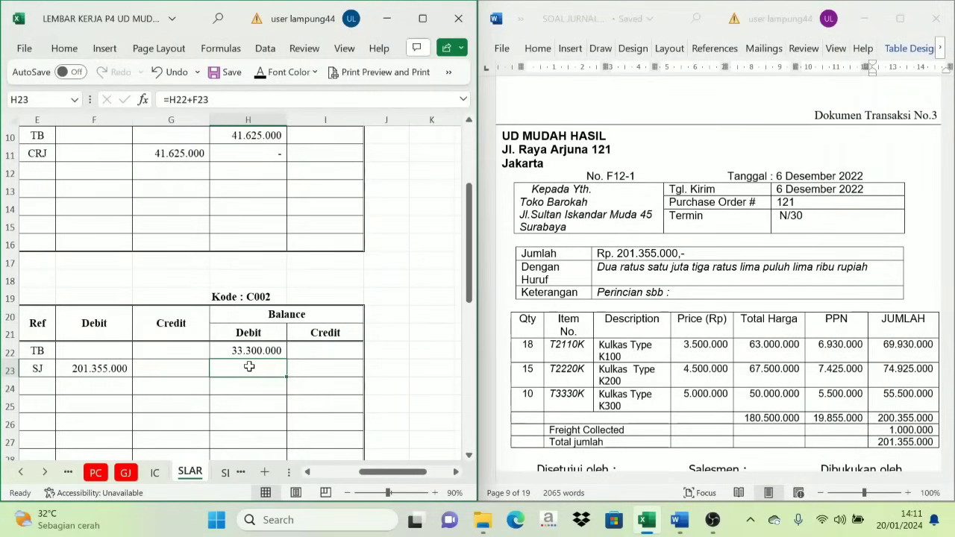
click(261, 316)
click(246, 336)
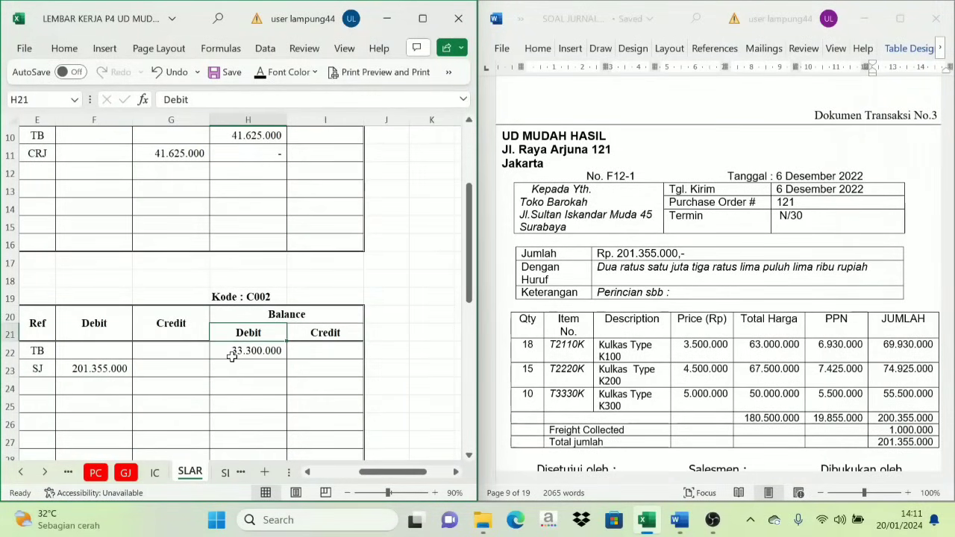
click(246, 353)
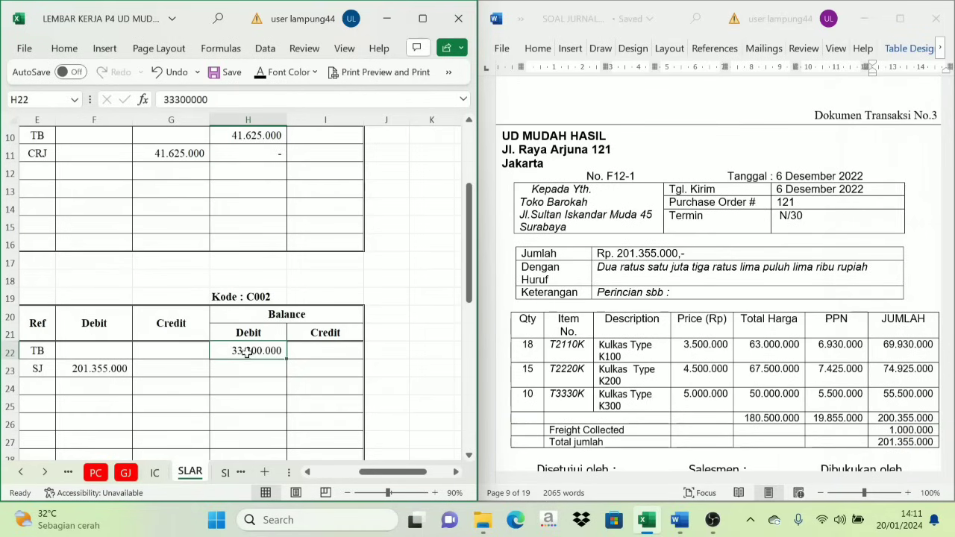
click(94, 324)
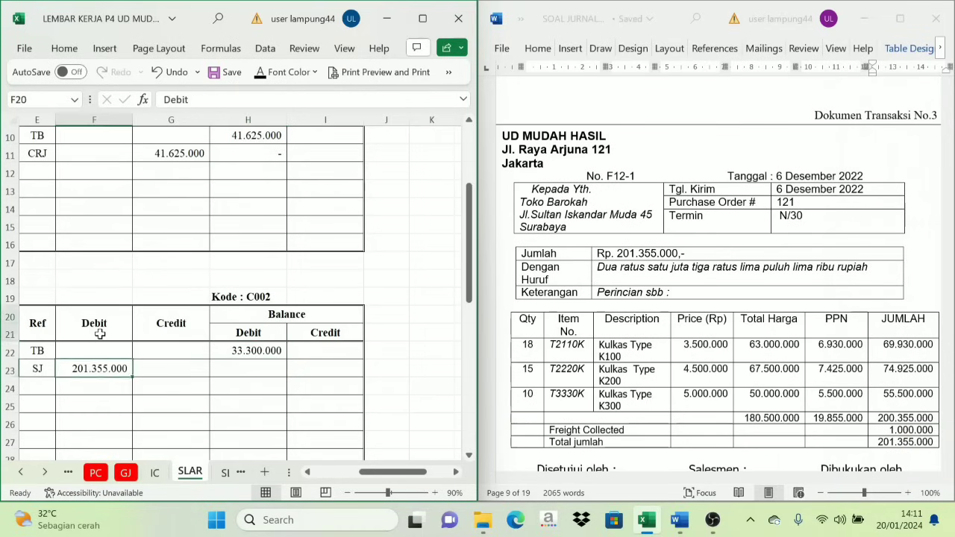
click(90, 369)
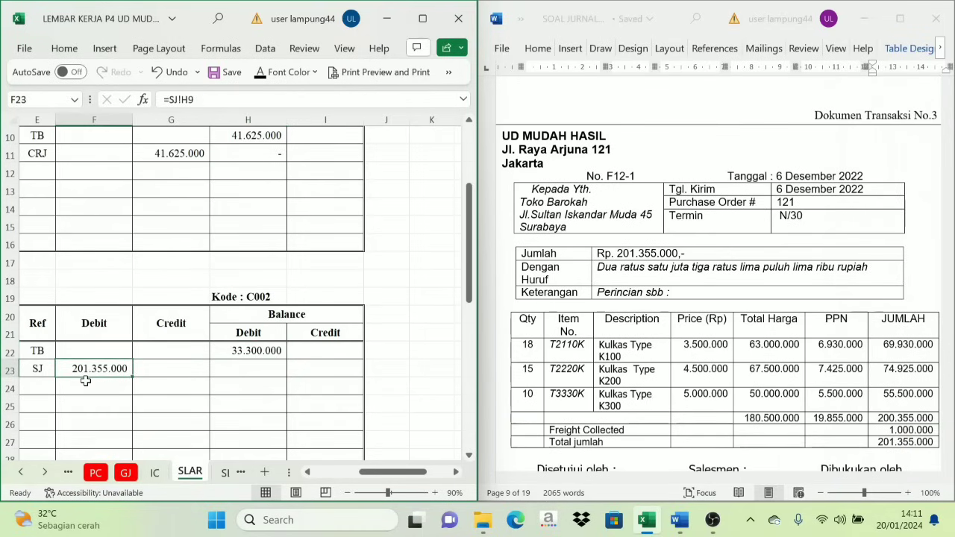
click(250, 336)
click(105, 337)
click(105, 368)
Step: Show the debit balance of 234.655.000 in H23, calculated as =H22+F23, in black text
click(250, 354)
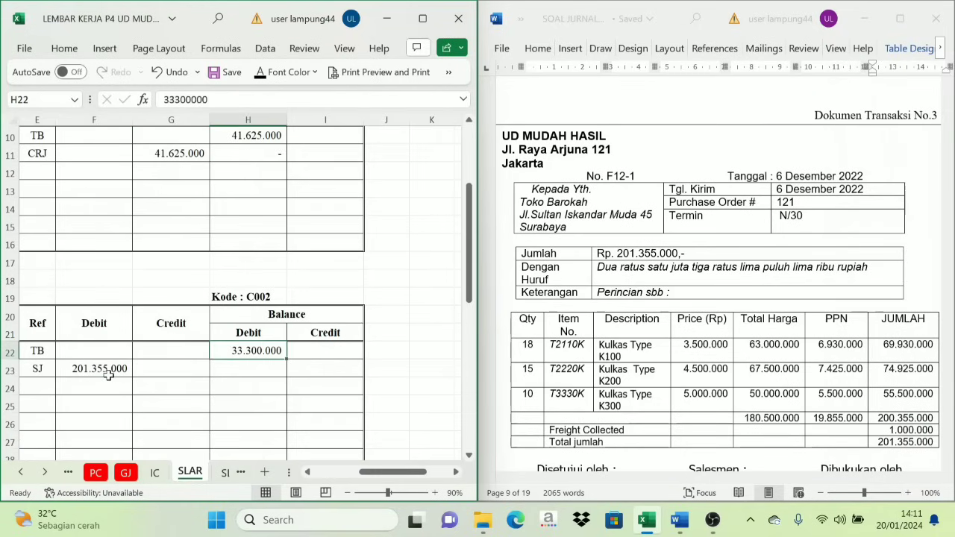
click(109, 375)
click(244, 367)
click(262, 74)
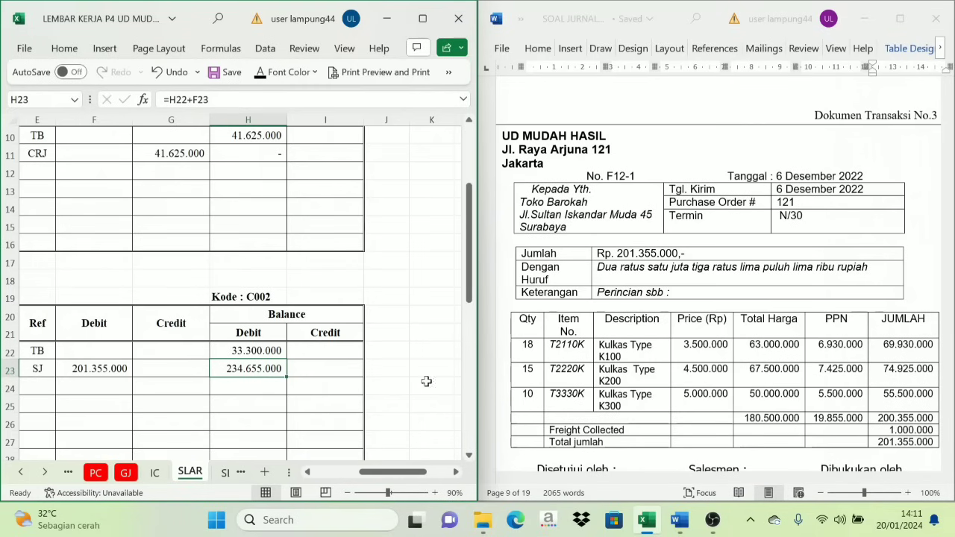
Step: Open the IC sheet at the Kulkas Type K100 (T2110K) inventory card and compare it with the item quantities on invoice F12-1
click(306, 474)
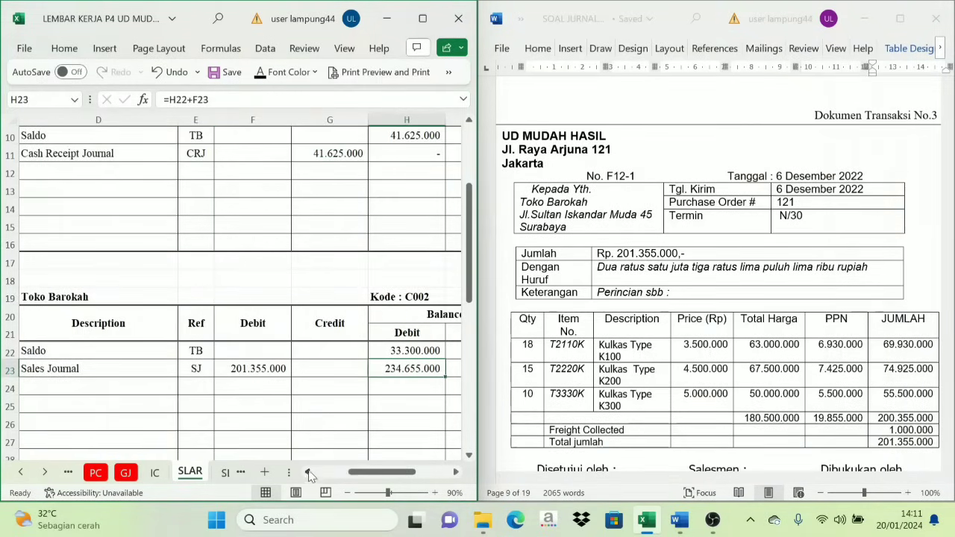
click(306, 473)
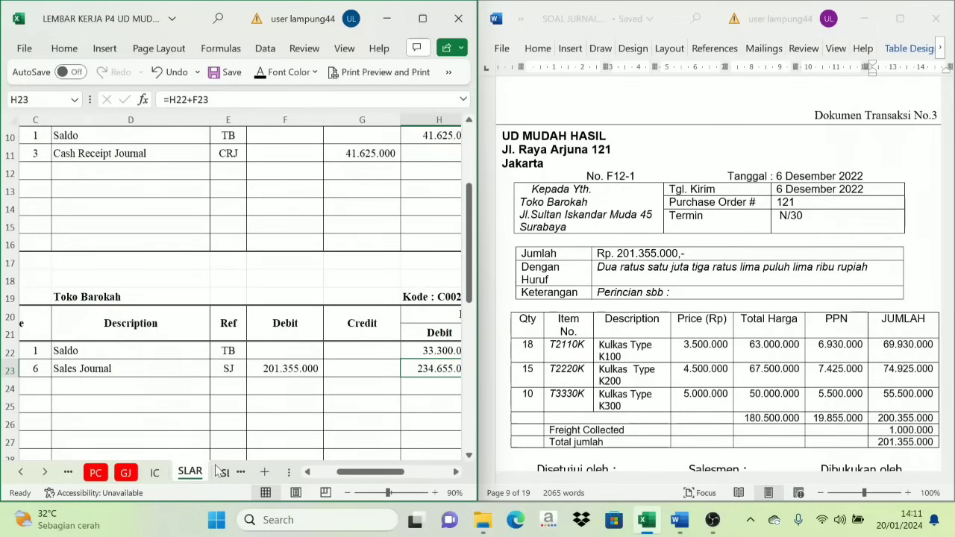
click(155, 472)
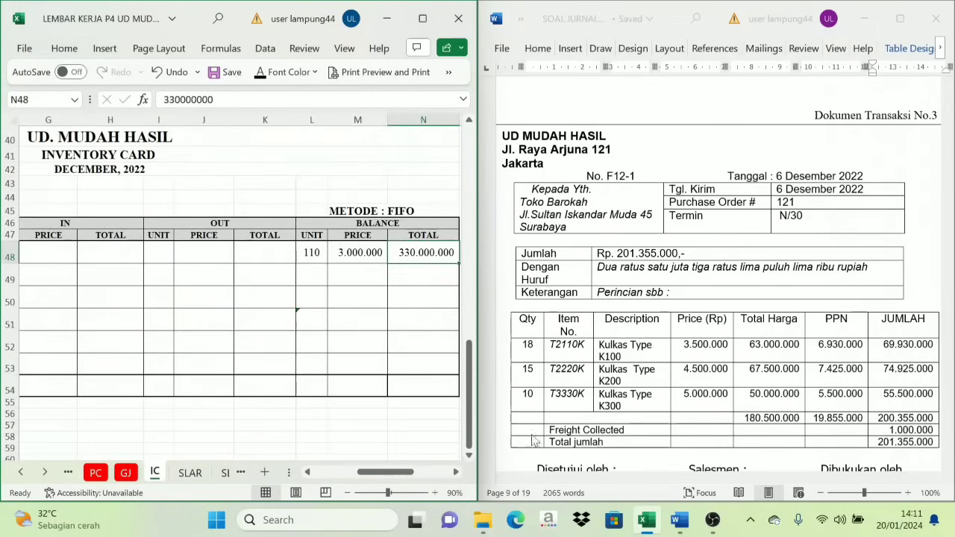
drag(399, 473, 368, 478)
drag(358, 479, 351, 479)
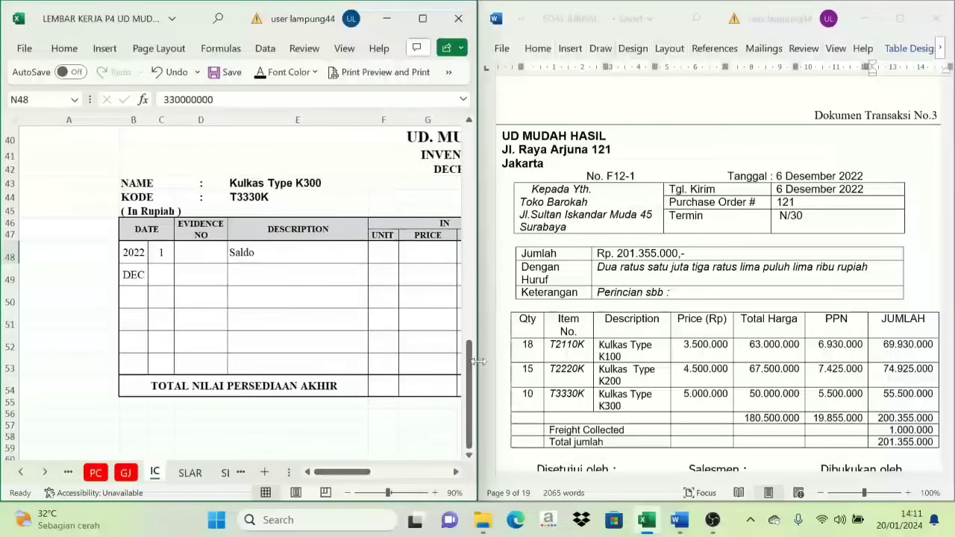
scroll(358, 374, up, 13)
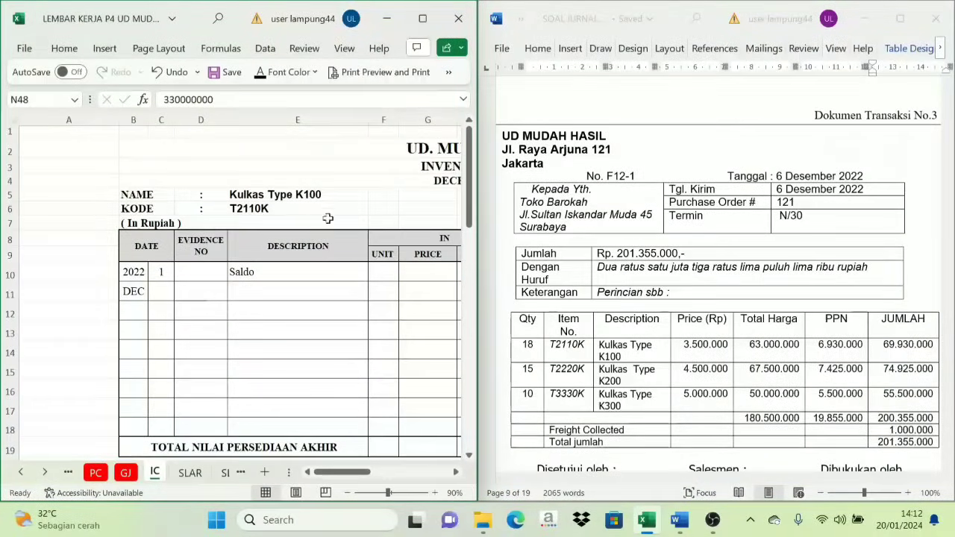
click(541, 350)
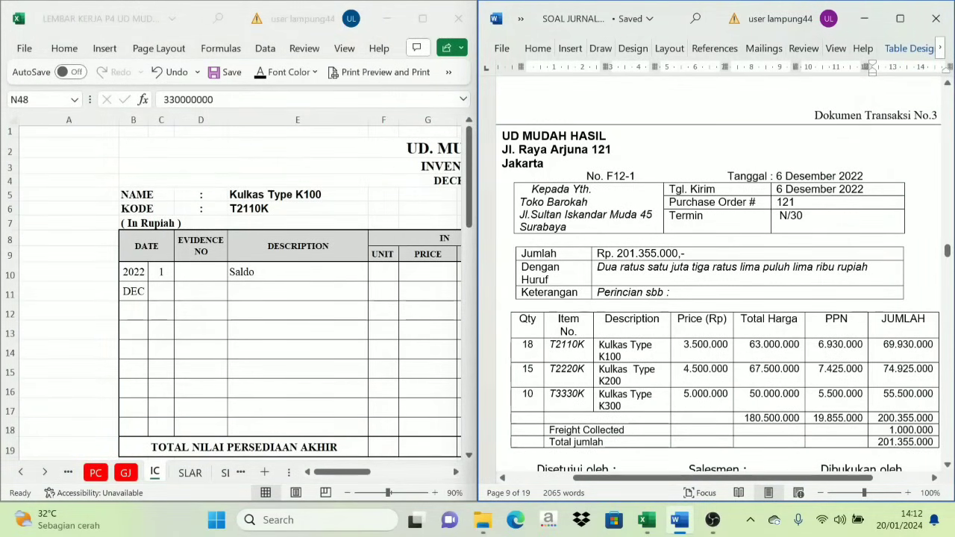
click(528, 345)
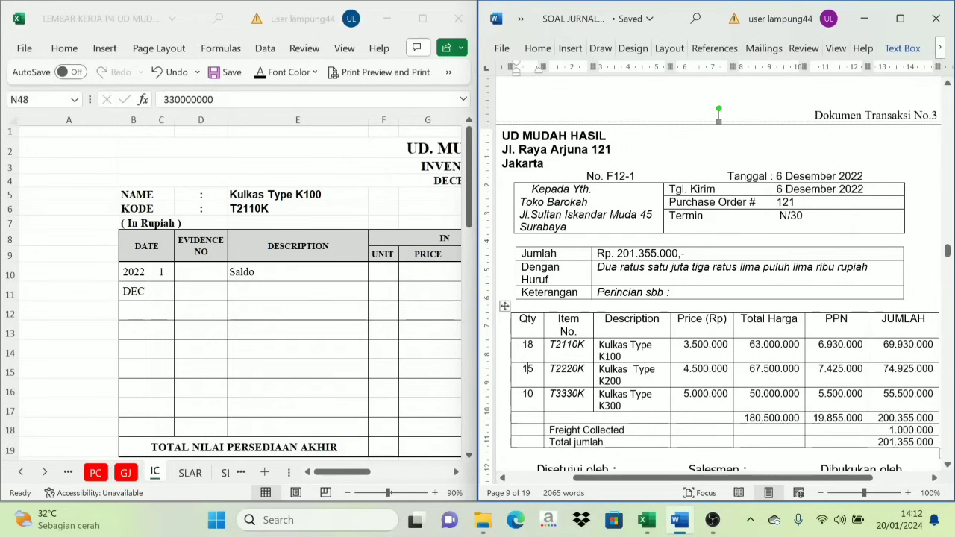
Step: On the Kulkas Type K100 card, show day 6, F12-1 and Toko Barokah in C11:E11 and 18 units out in I11, in black text
click(177, 285)
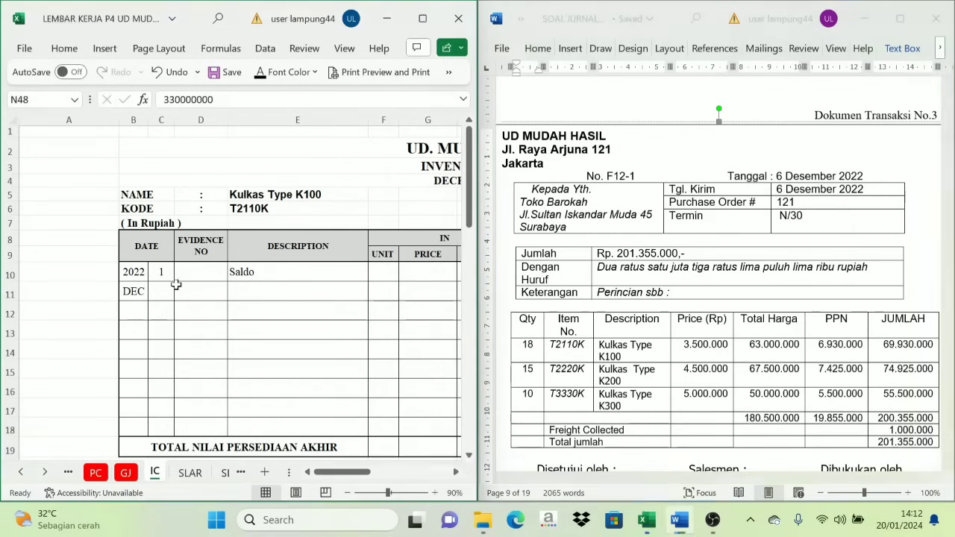
click(164, 291)
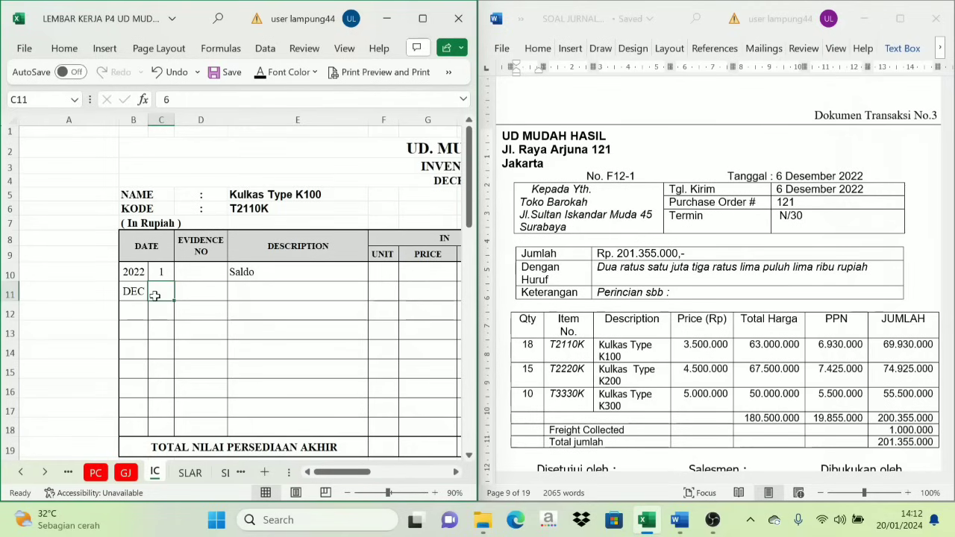
drag(154, 295, 276, 299)
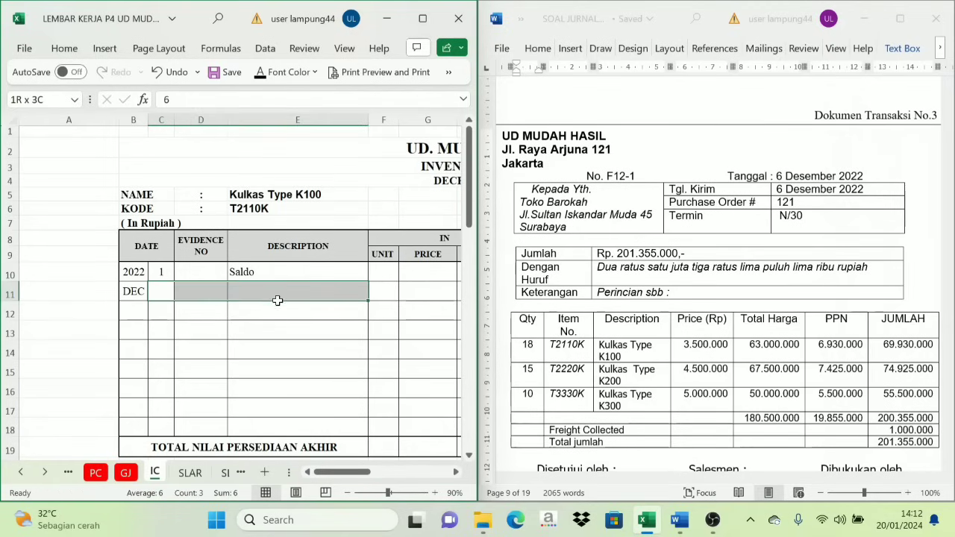
click(260, 72)
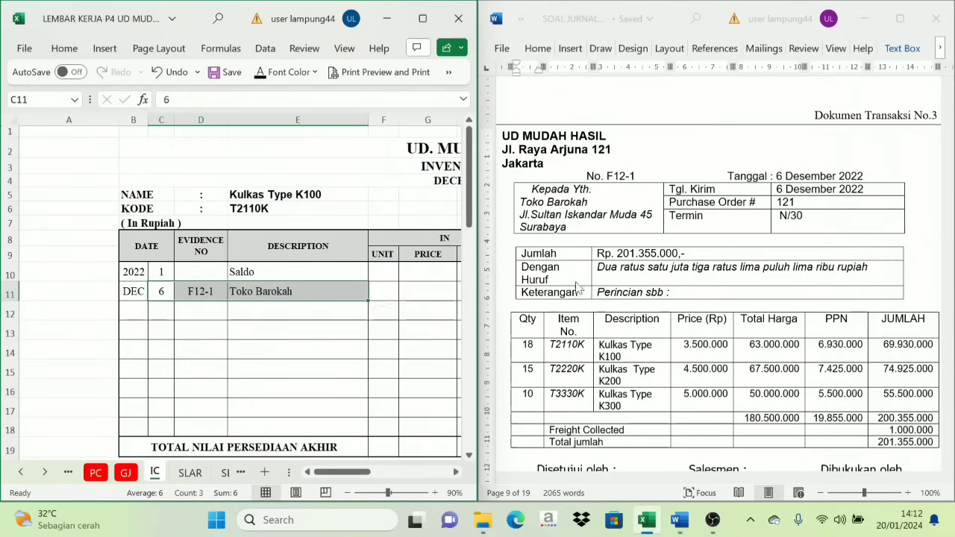
drag(357, 472, 398, 479)
click(159, 287)
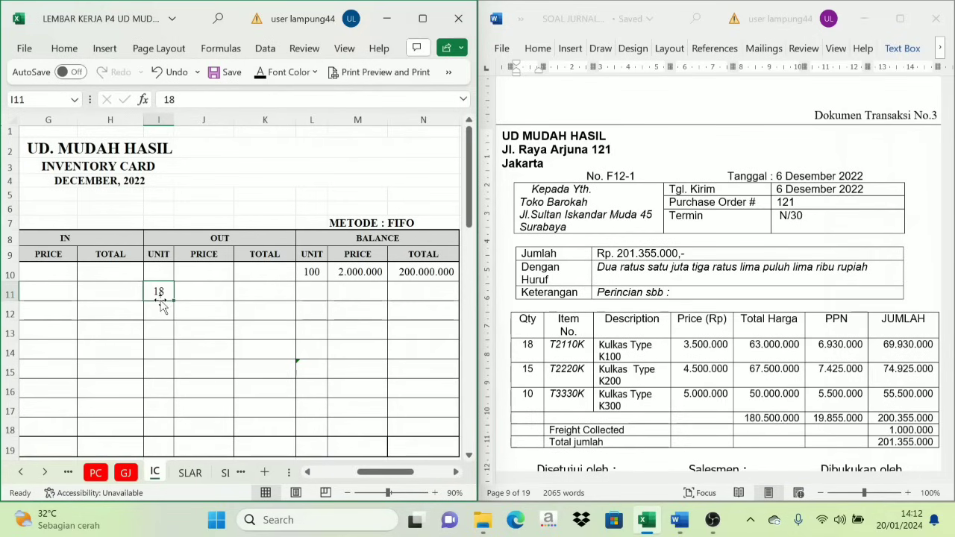
Step: Show the OUT price of 2.000.000 in J11, matching the opening balance price in M10, in black text
click(214, 291)
click(361, 272)
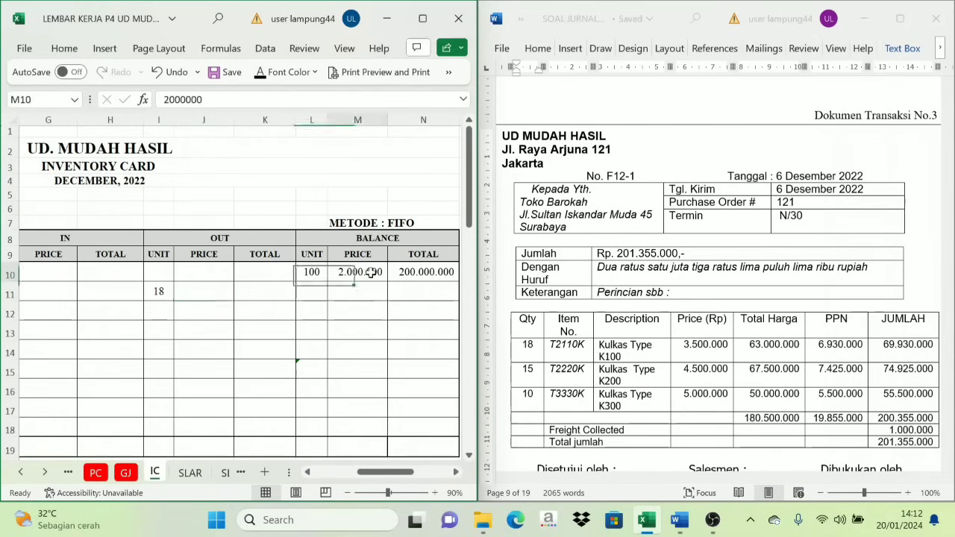
key(Left)
click(352, 275)
click(215, 291)
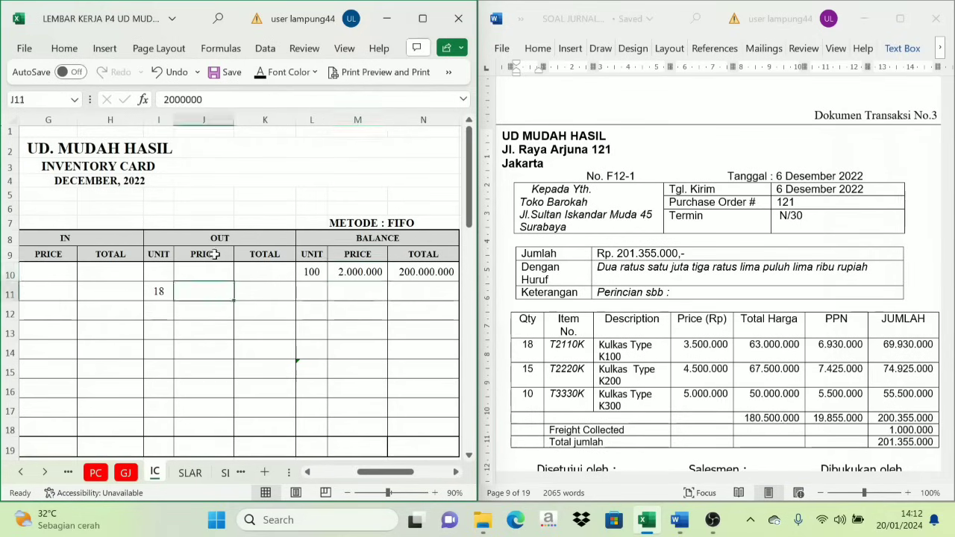
click(215, 251)
click(211, 291)
click(210, 254)
click(209, 292)
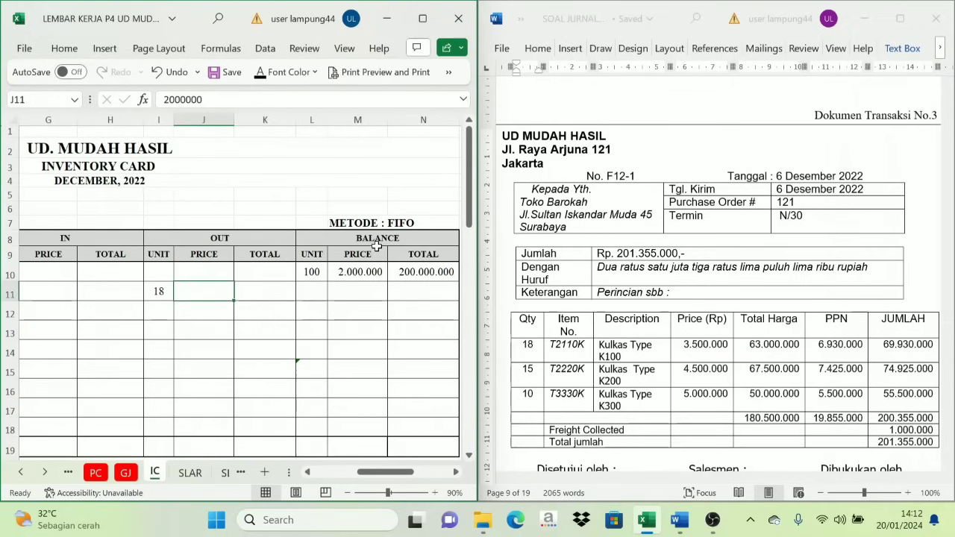
click(359, 255)
click(361, 240)
click(358, 272)
key(ctrl+c)
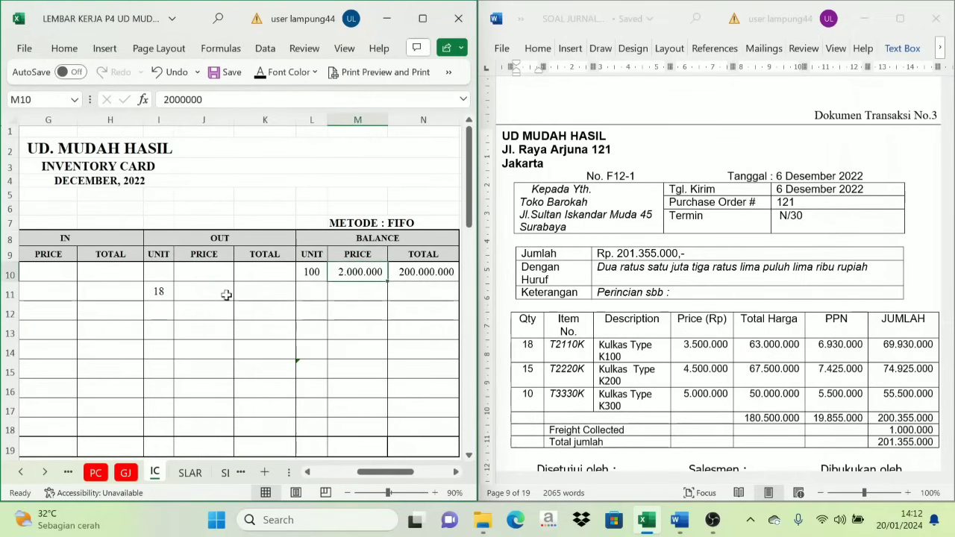
click(220, 292)
key(ctrl+v)
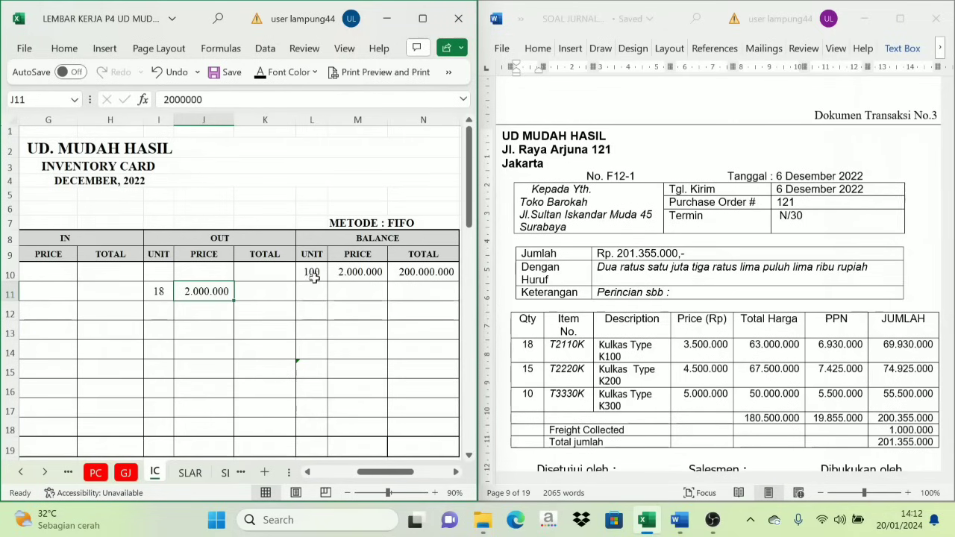
Step: Show the OUT total of 36.000.000 in K11, calculated as =I11*J11, in black text
click(352, 272)
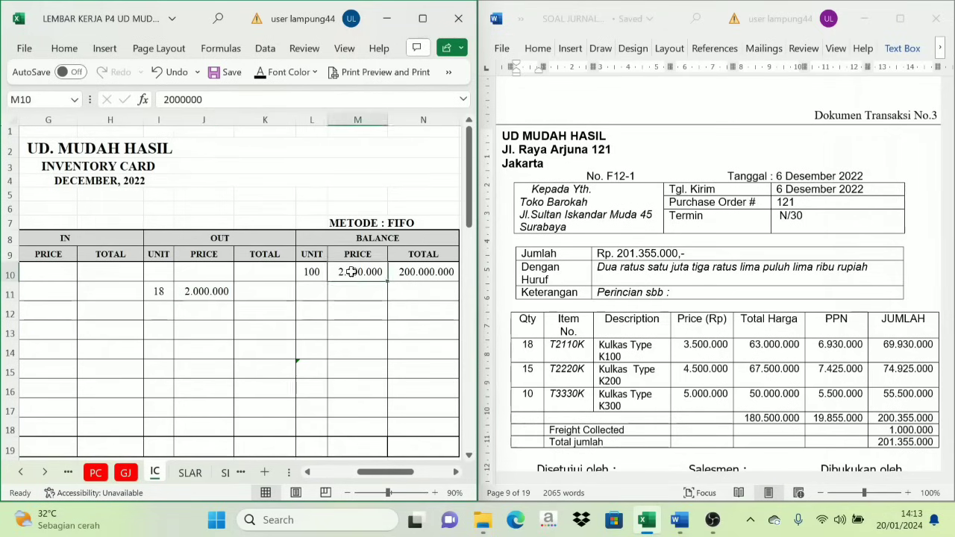
click(217, 254)
click(214, 291)
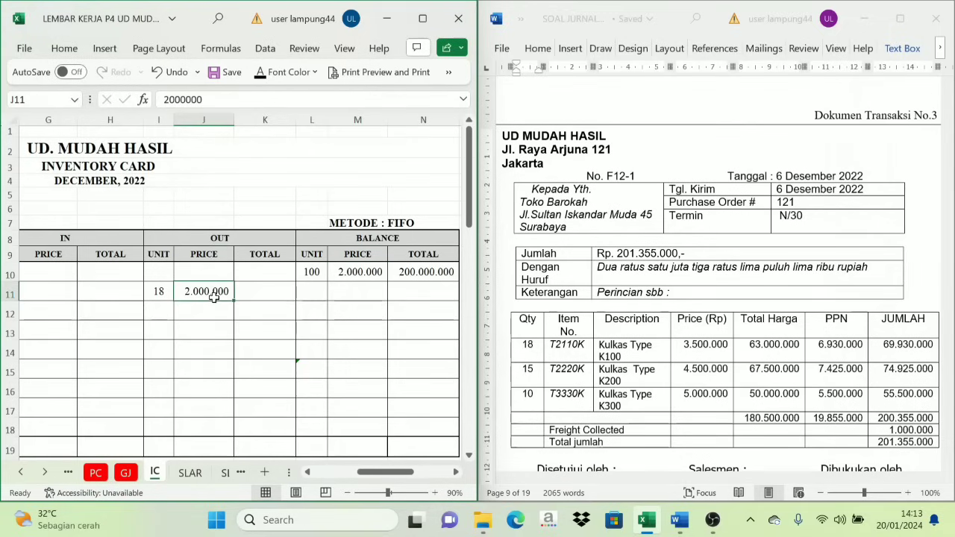
click(169, 300)
click(212, 292)
click(309, 272)
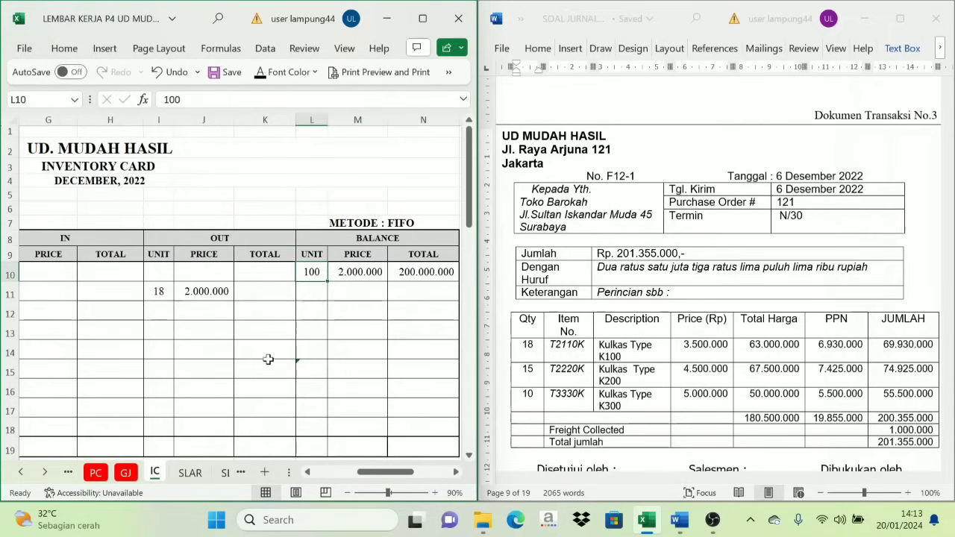
click(269, 288)
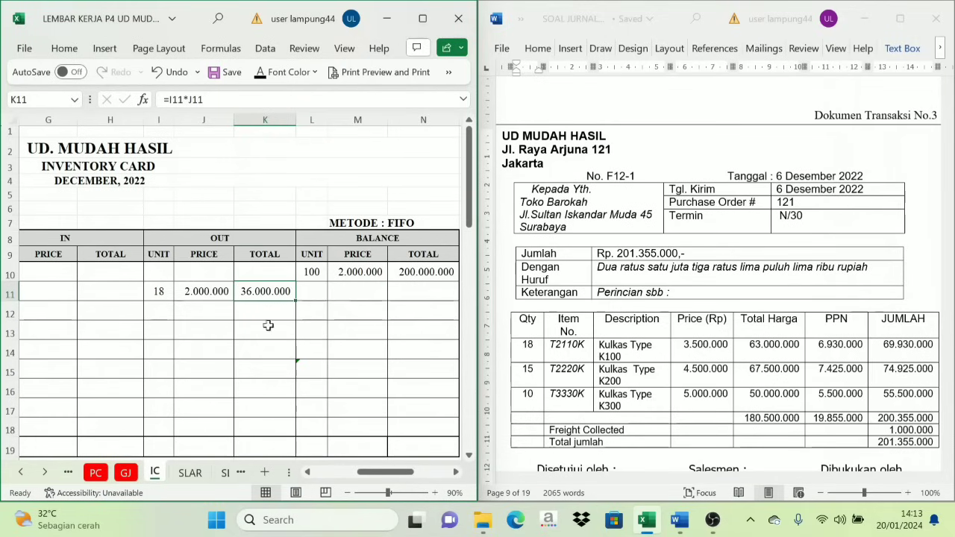
Step: Show the remaining balance of 82 units in L11, calculated as =L10-I11, in black text
click(362, 246)
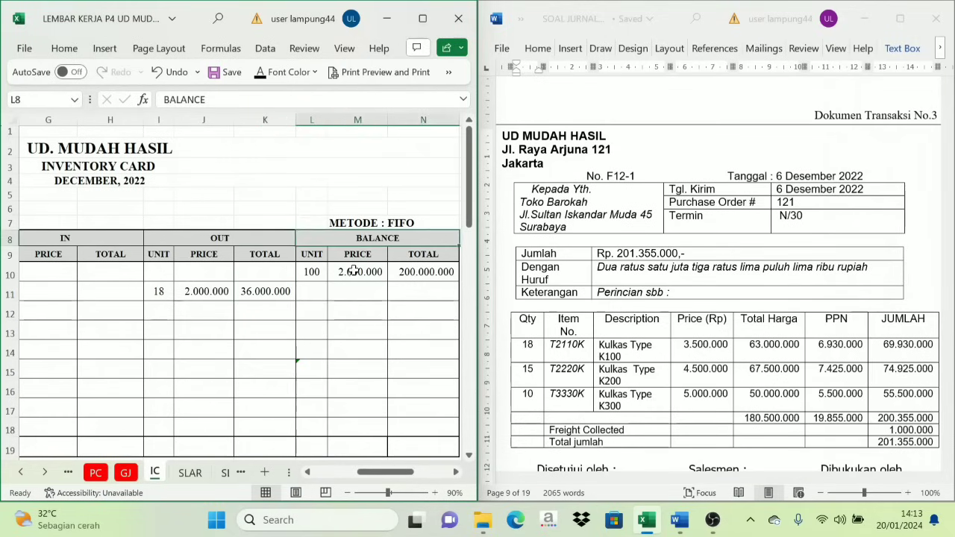
click(320, 289)
click(168, 290)
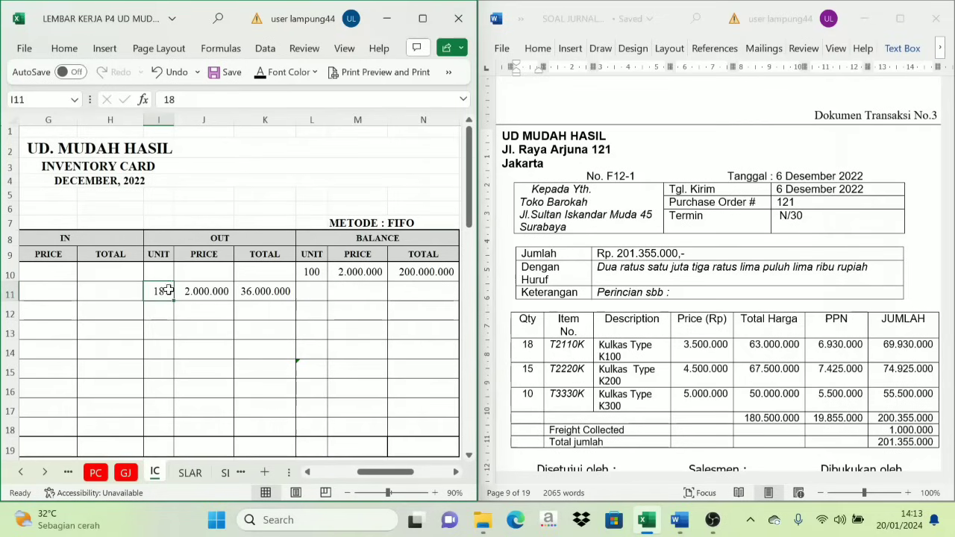
click(313, 272)
click(153, 299)
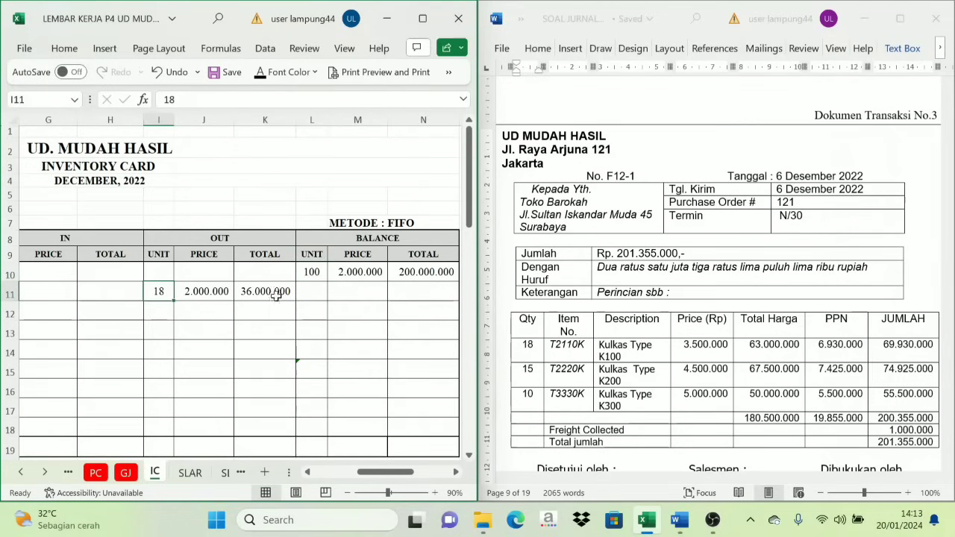
click(308, 291)
click(261, 75)
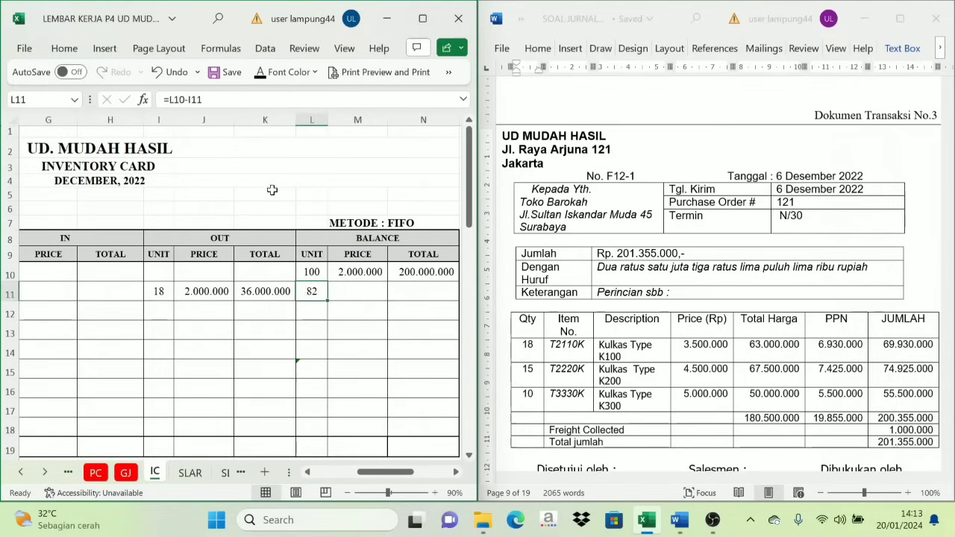
Step: Show the balance price of 2.000.000 in M11 and the balance total of 164.000.000 in N11, calculated as =L11*M11, in black text
click(351, 287)
click(262, 74)
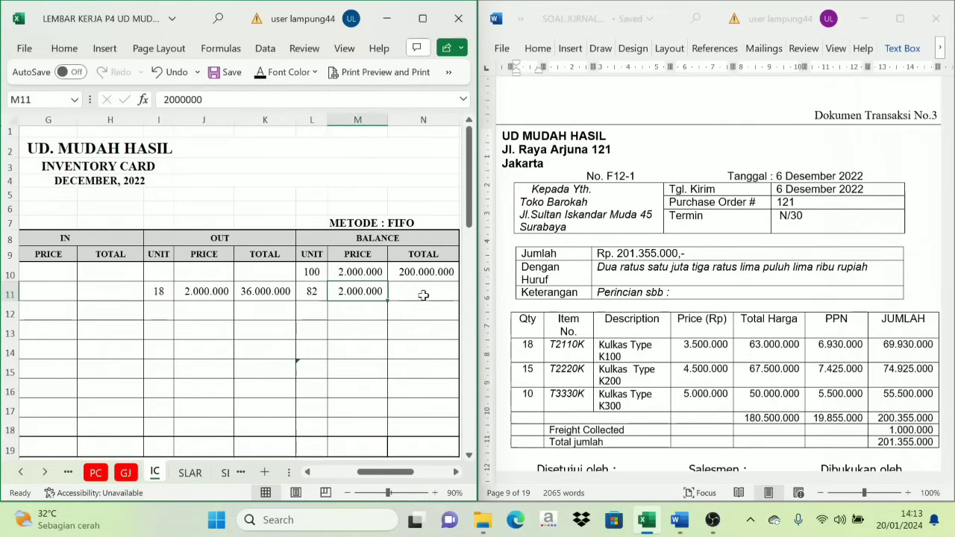
click(423, 295)
click(263, 74)
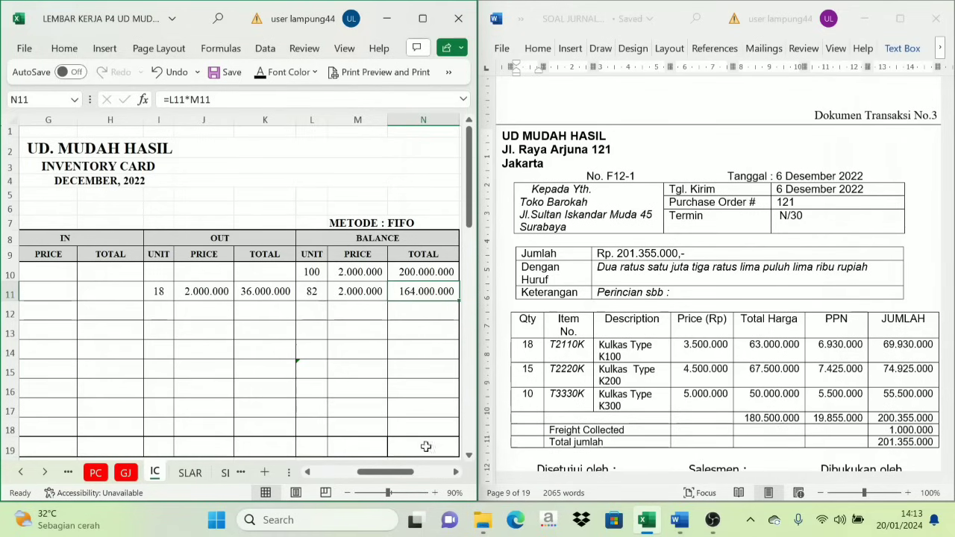
Step: On the Kulkas Type K200 card, show day 6, F12-1 and Toko Barokah in C30:E30 and 15 units out in I30, in black text
drag(385, 474, 340, 473)
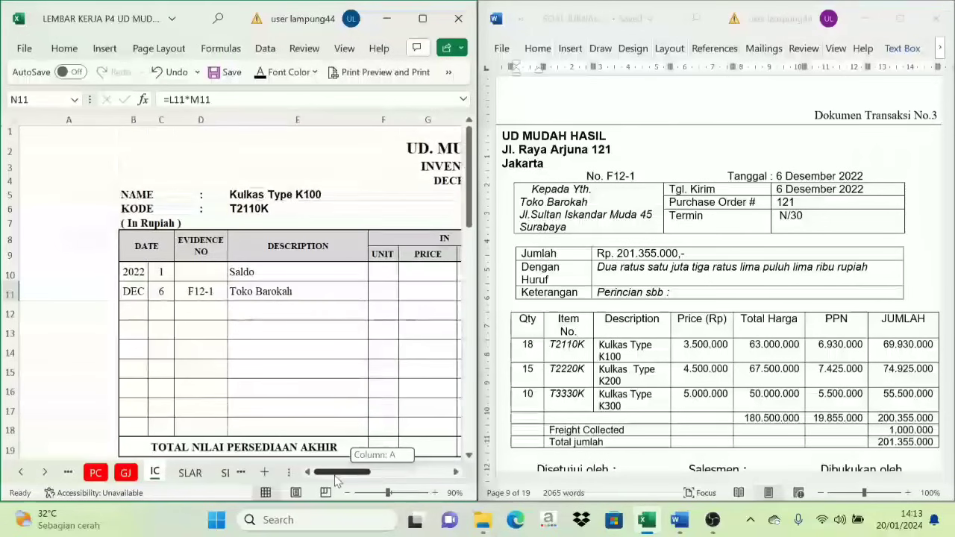
scroll(273, 373, down, 4)
scroll(274, 373, down, 5)
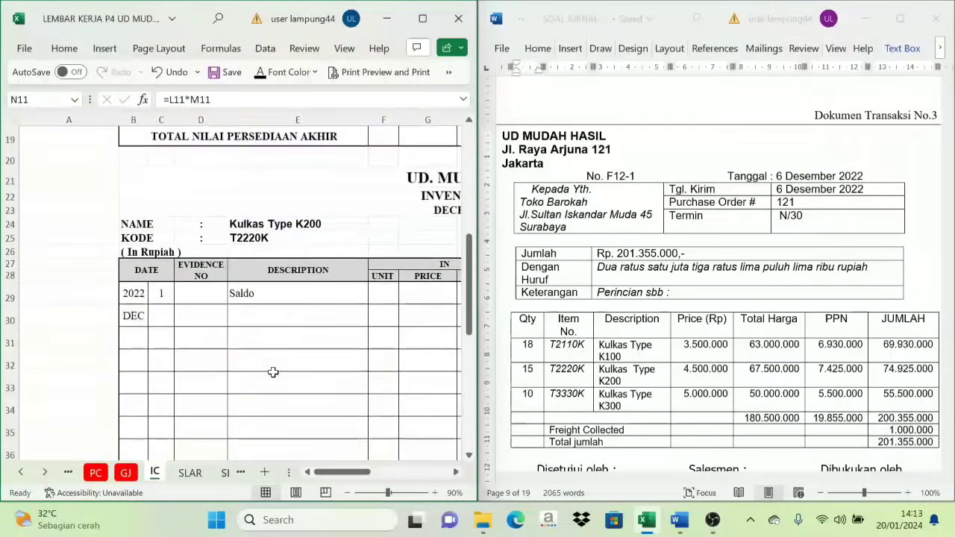
scroll(276, 209, up, 1)
drag(164, 254, 291, 254)
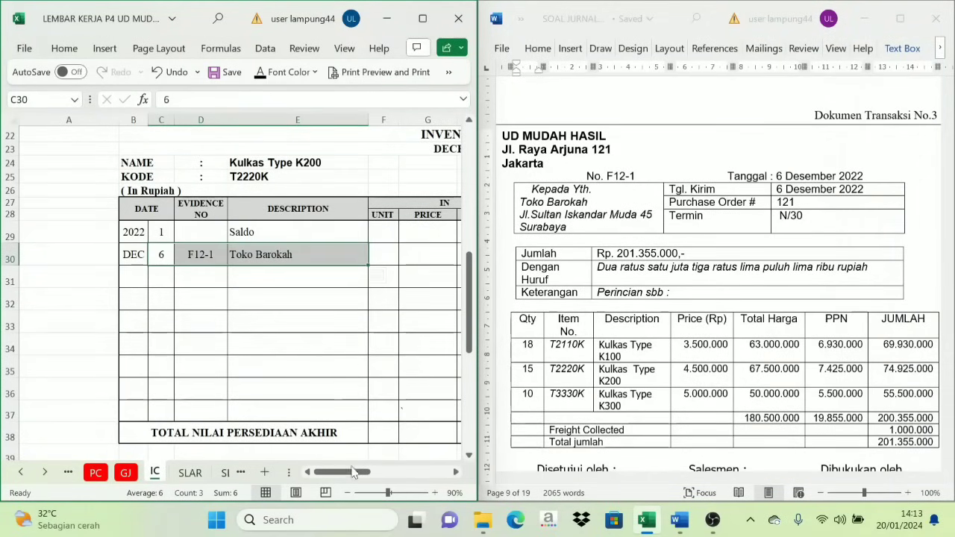
drag(361, 476, 411, 486)
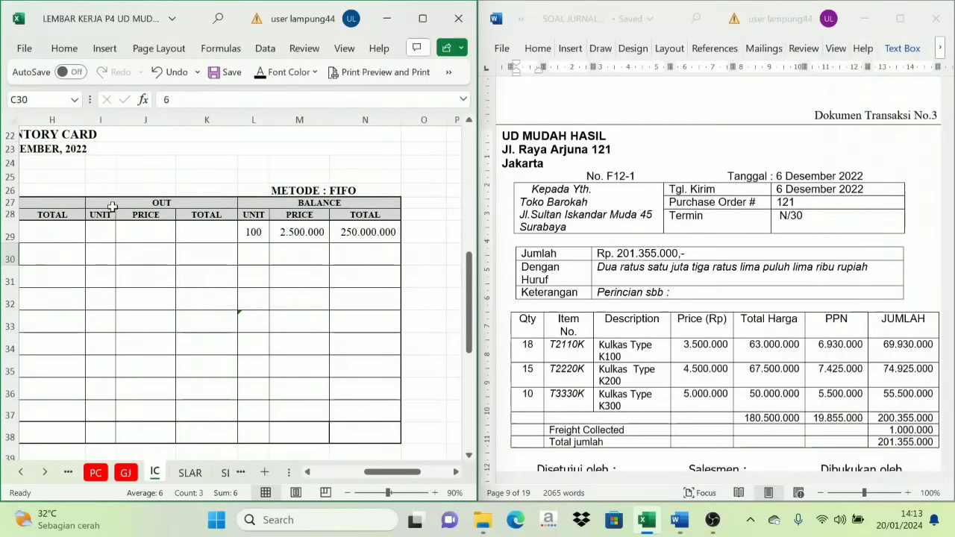
click(99, 257)
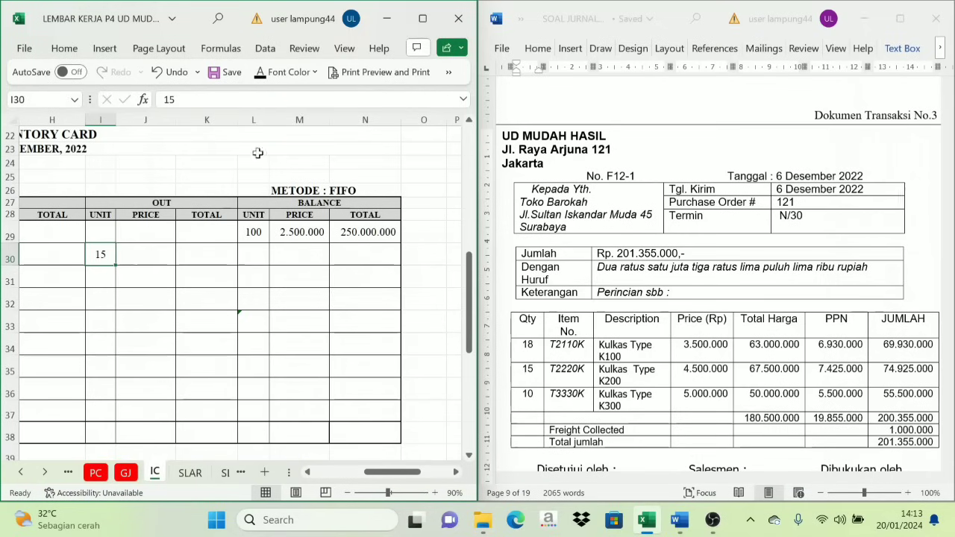
Step: Show the OUT price of 2.500.000 in J30, matching M29, and the total of 37.500.000 in K30, calculated as =I30*J30, in black text
click(159, 271)
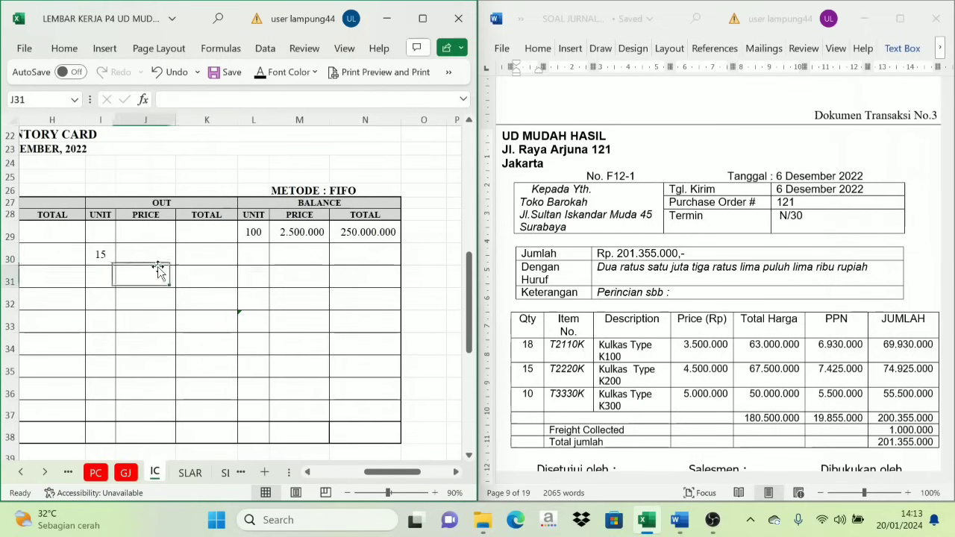
click(290, 238)
click(164, 252)
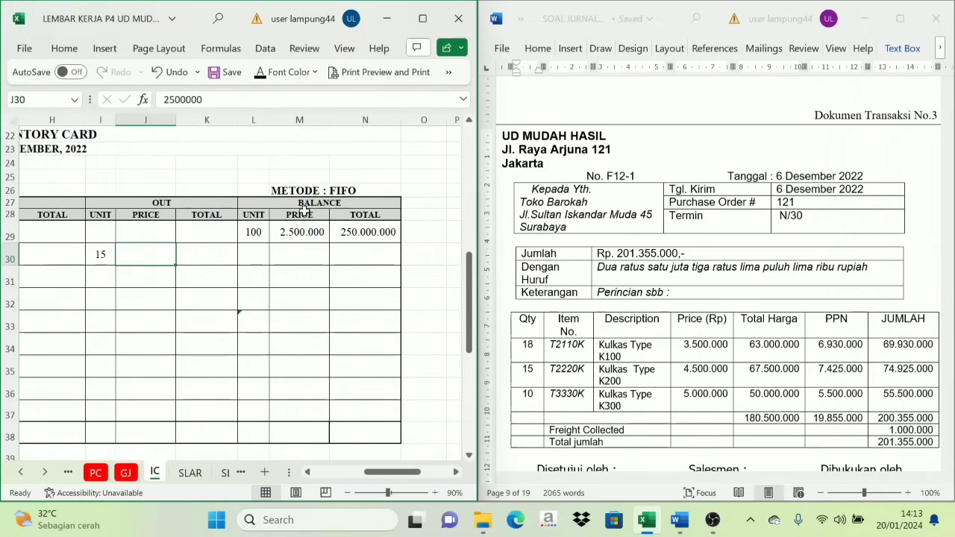
click(300, 233)
click(155, 215)
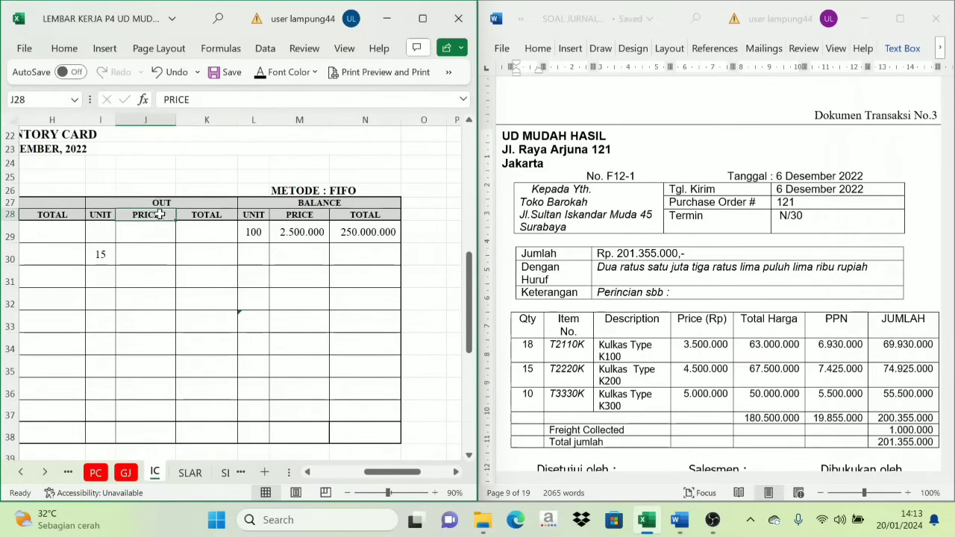
click(171, 255)
click(308, 228)
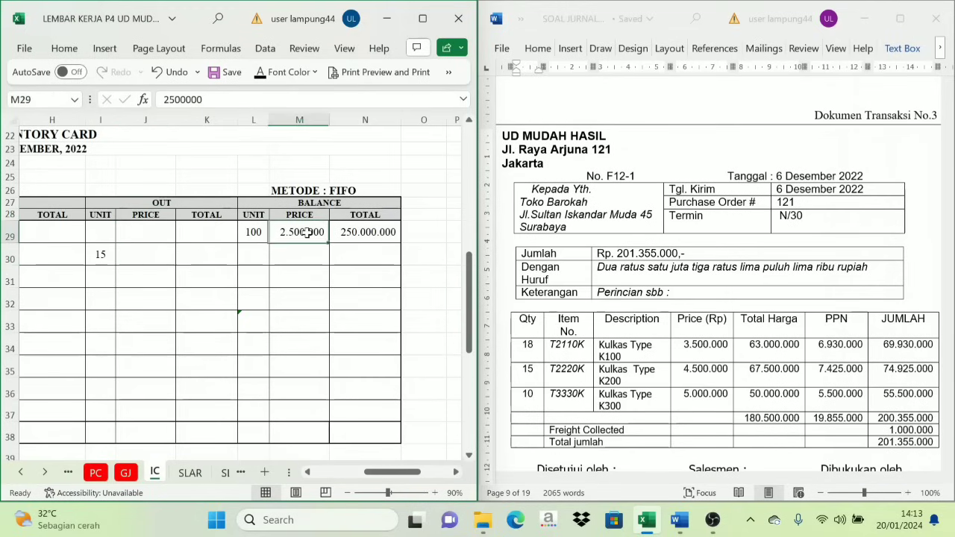
click(306, 215)
click(138, 257)
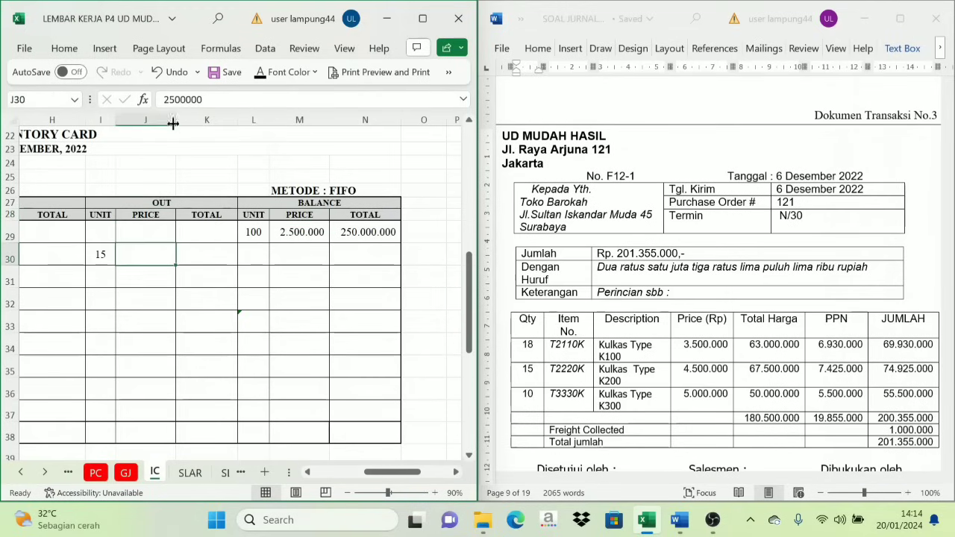
click(258, 74)
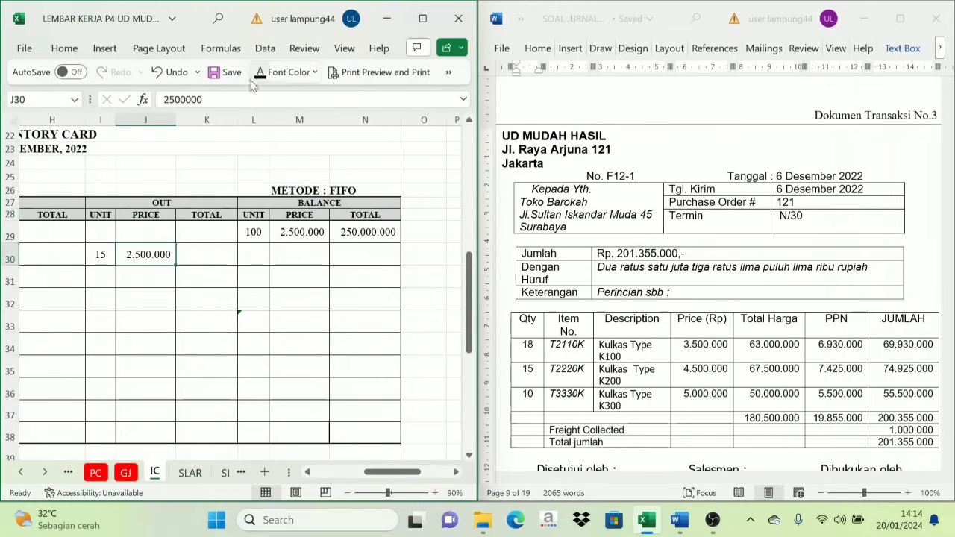
click(198, 260)
click(258, 75)
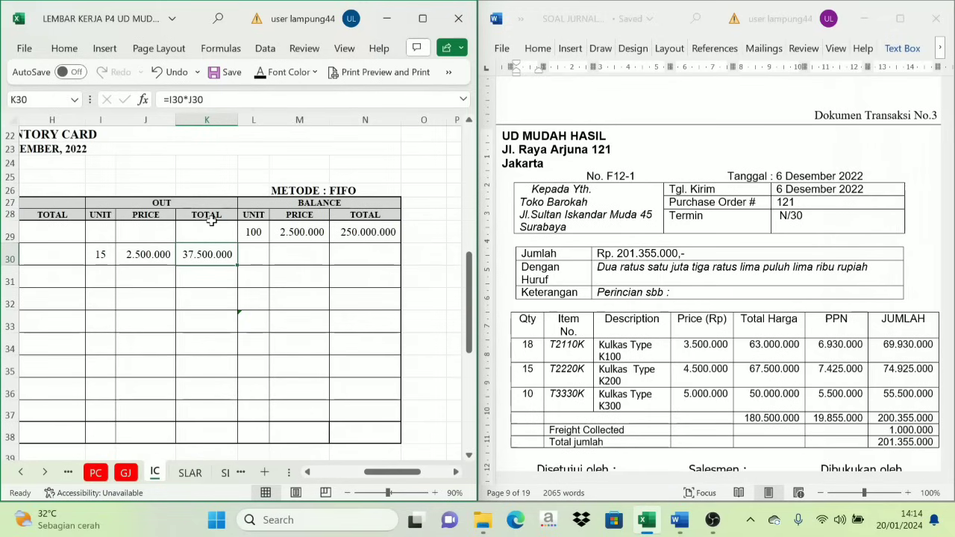
Step: Show the balance of 85 units in L30, calculated as =L29-I30, and the balance price of 2.500.000 in M30, in black text
click(261, 235)
click(254, 245)
click(255, 236)
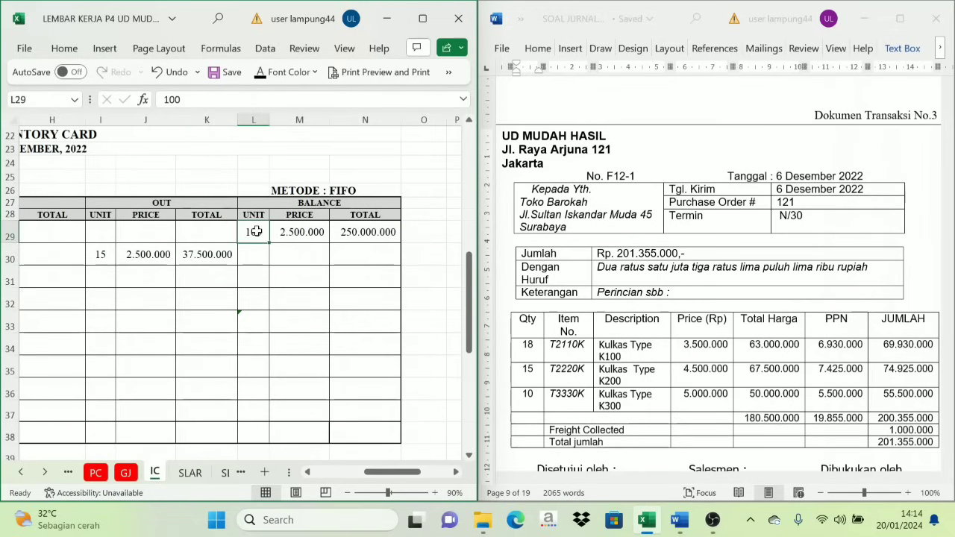
click(255, 254)
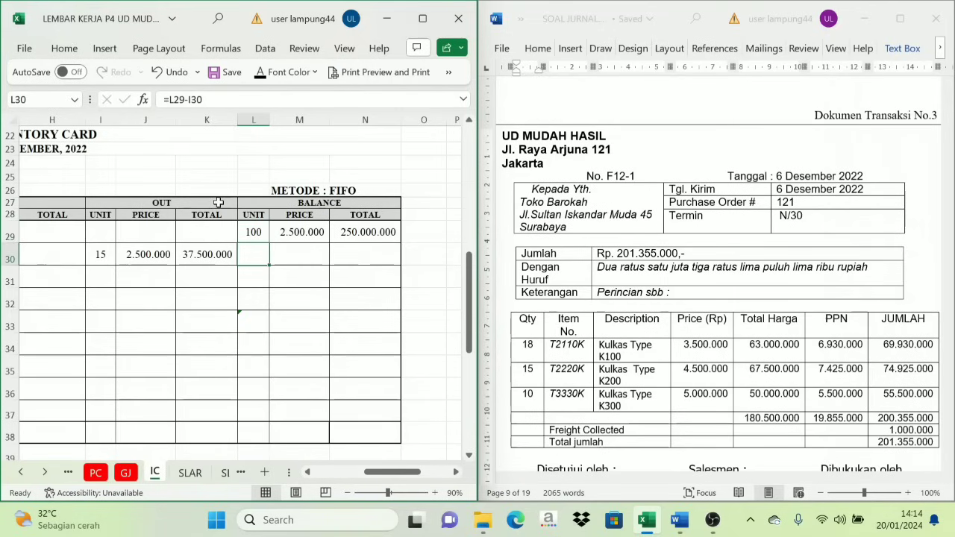
click(260, 72)
click(291, 259)
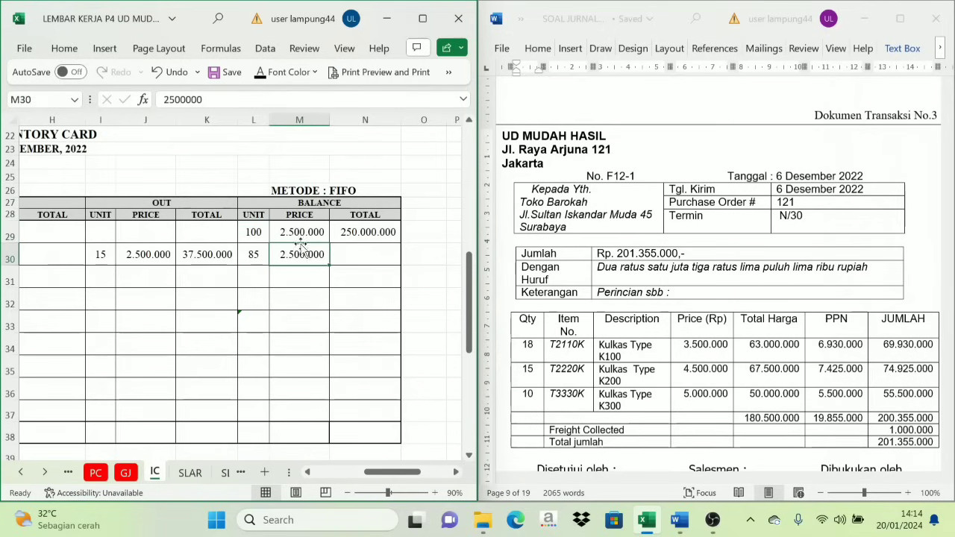
Step: Show the Kulkas Type K200 balance total of 212.500.000 in N30, calculated as =L30*M30, in black text
click(367, 259)
click(260, 71)
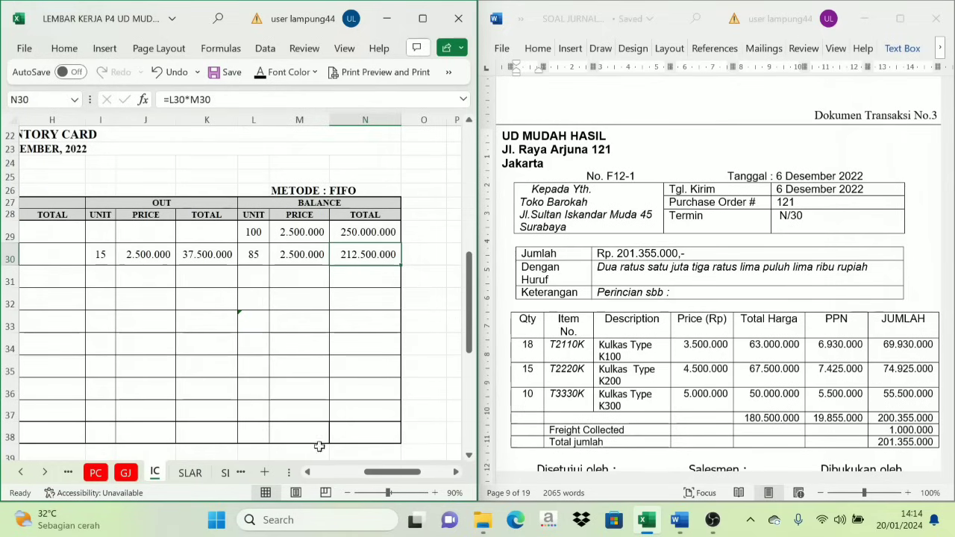
Step: On the Kulkas Type K300 card, show day 6, F12-1 and Toko Barokah in C49:E49 and 10 units out in I49, in black text
drag(382, 473, 335, 482)
scroll(214, 373, down, 5)
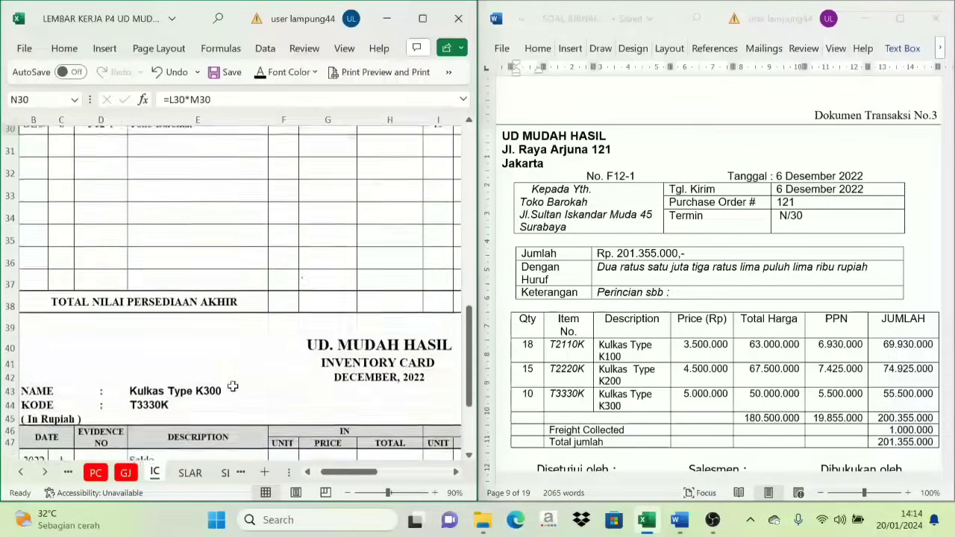
drag(61, 340, 199, 335)
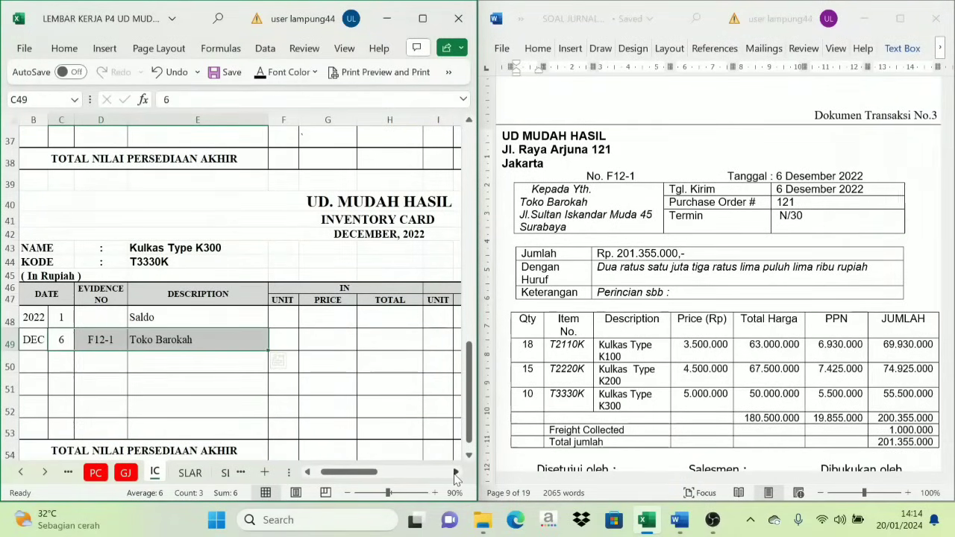
scroll(457, 473, right, 5)
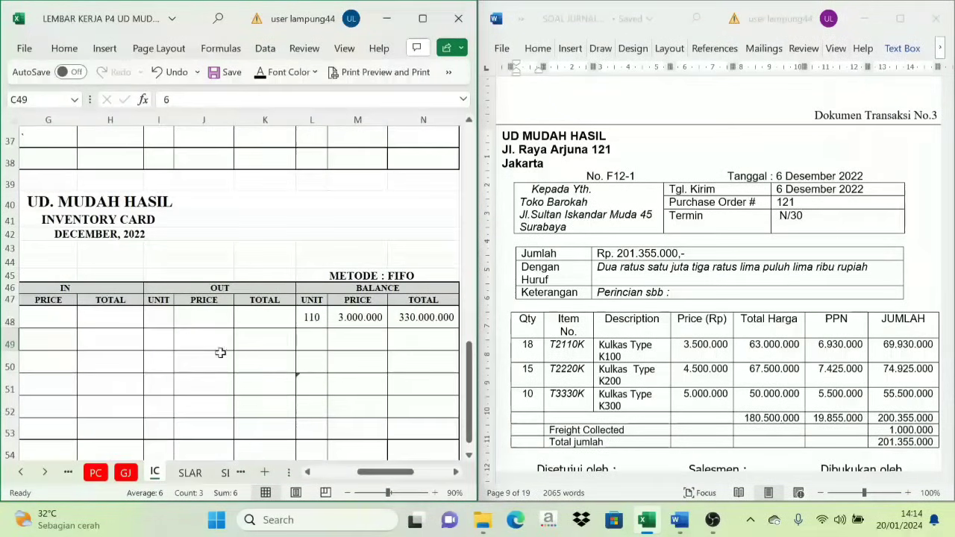
click(167, 343)
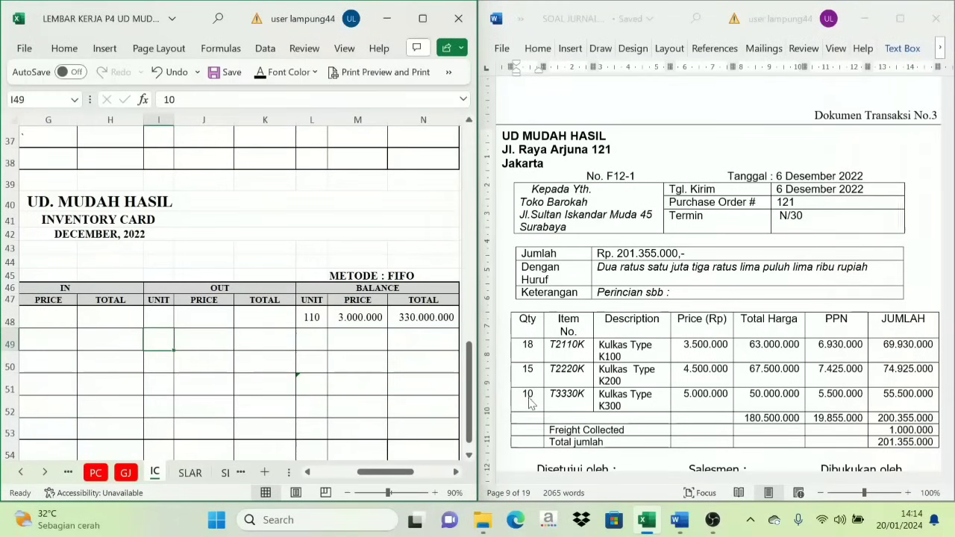
Step: Show the OUT price of 3.000.000 in J49, matching M48, and the total of 30.000.000 in K49, calculated as =I49*J49, in black text
click(207, 340)
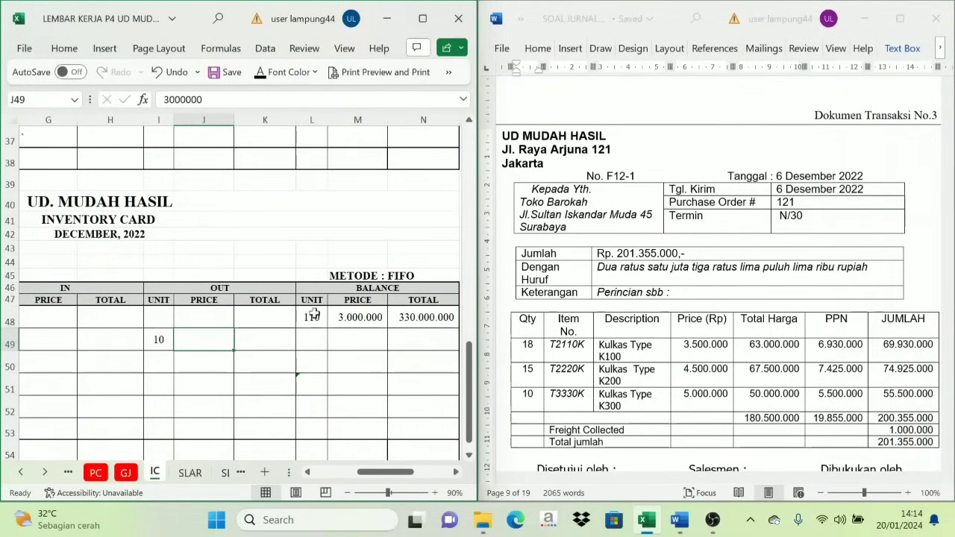
click(355, 321)
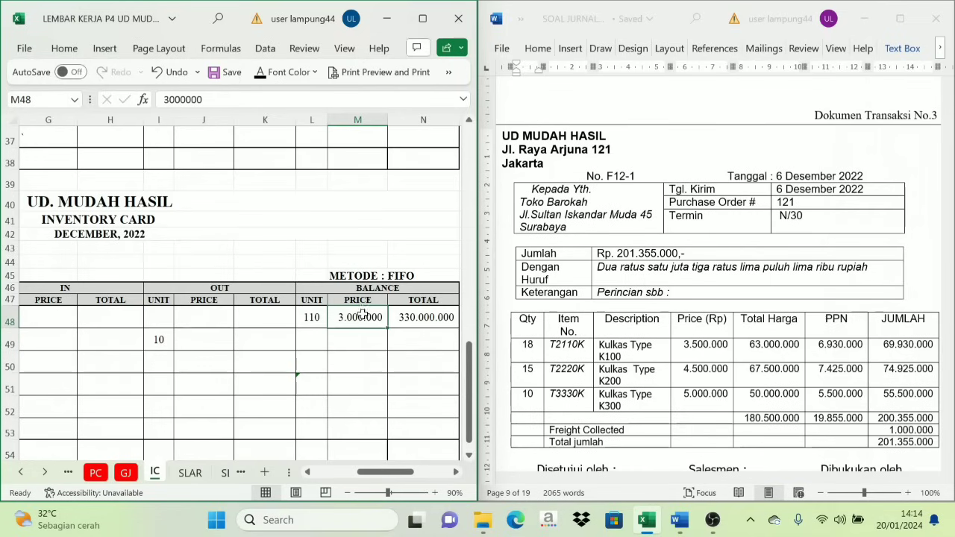
click(224, 340)
click(258, 78)
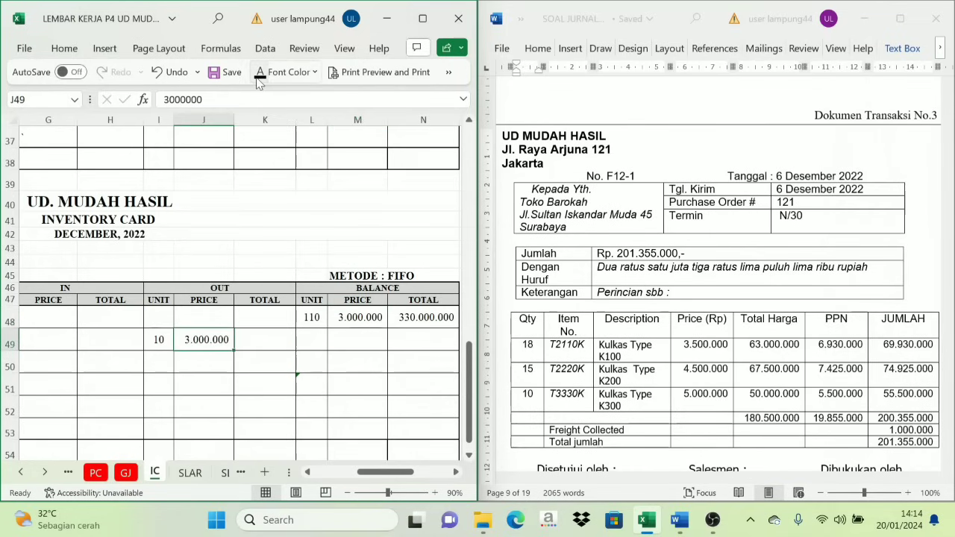
click(269, 342)
click(260, 76)
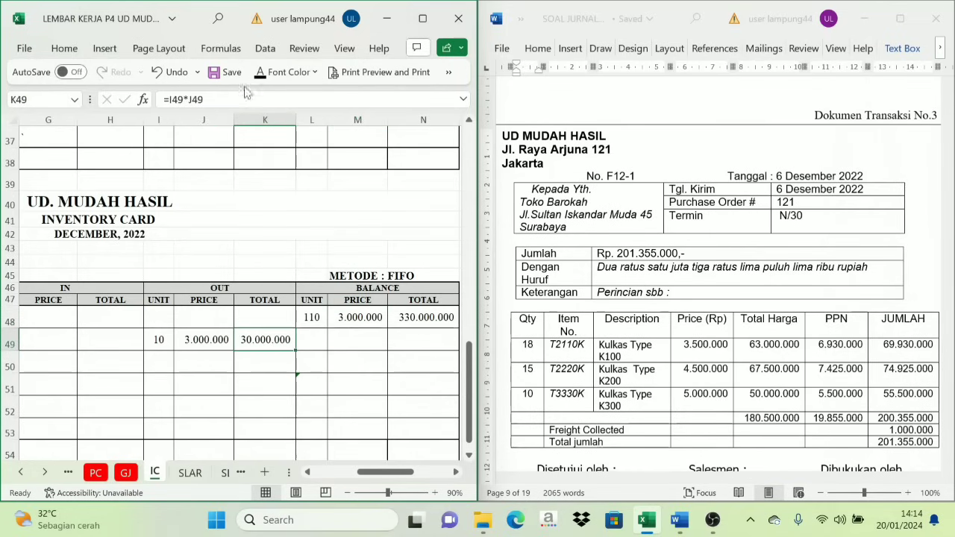
Step: Show the balance of 100 units in L49 (=L48-I49), price of 3.000.000 in M49 and total of 300.000.000 in N49 (=L49*M49), in black text
click(313, 342)
click(370, 290)
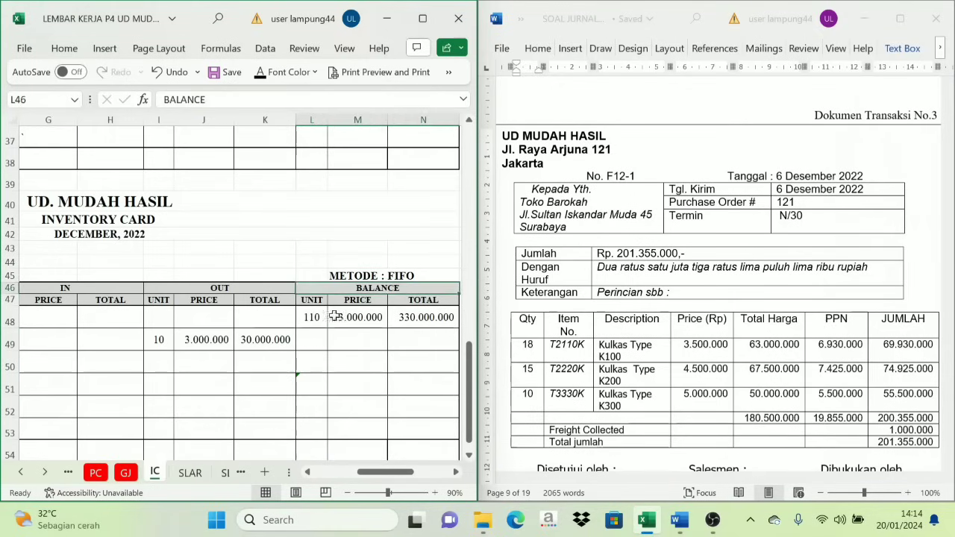
click(303, 362)
click(311, 340)
click(318, 318)
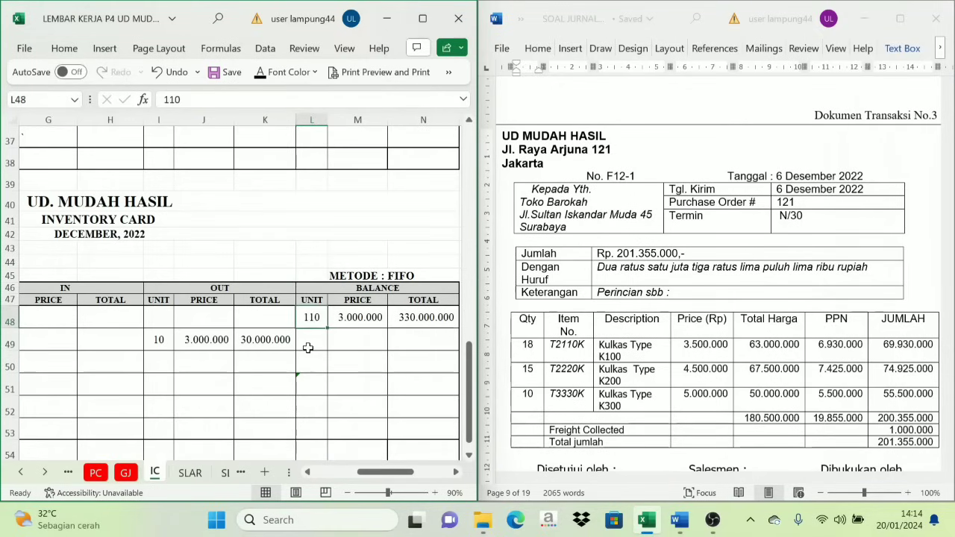
click(310, 342)
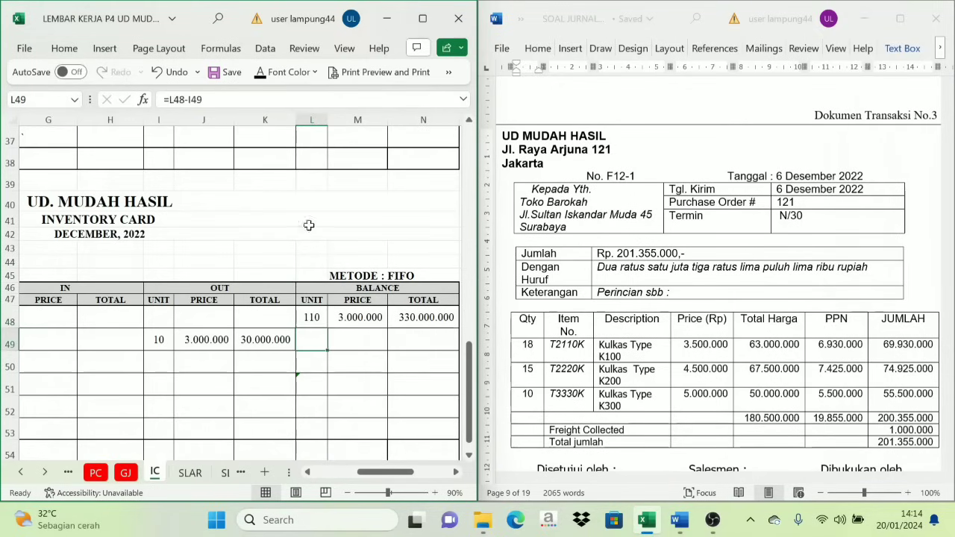
click(357, 341)
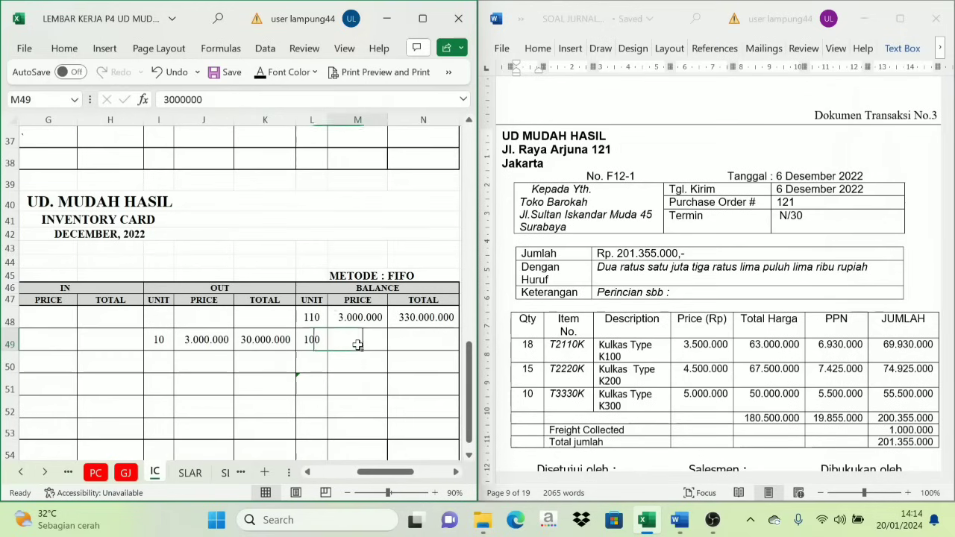
click(415, 347)
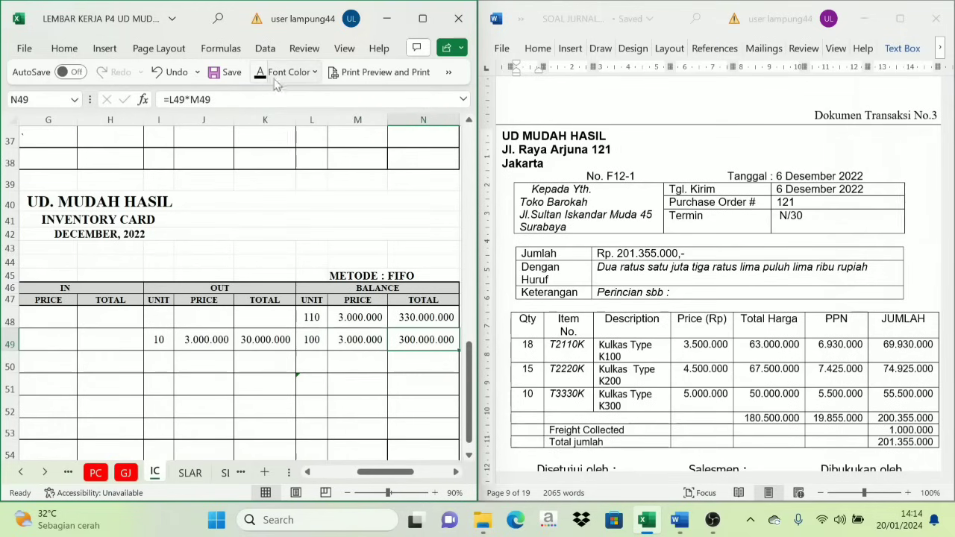
Step: Review the day 6 entries on the three Kulkas inventory cards against invoice F12-1
scroll(654, 320, down, 1)
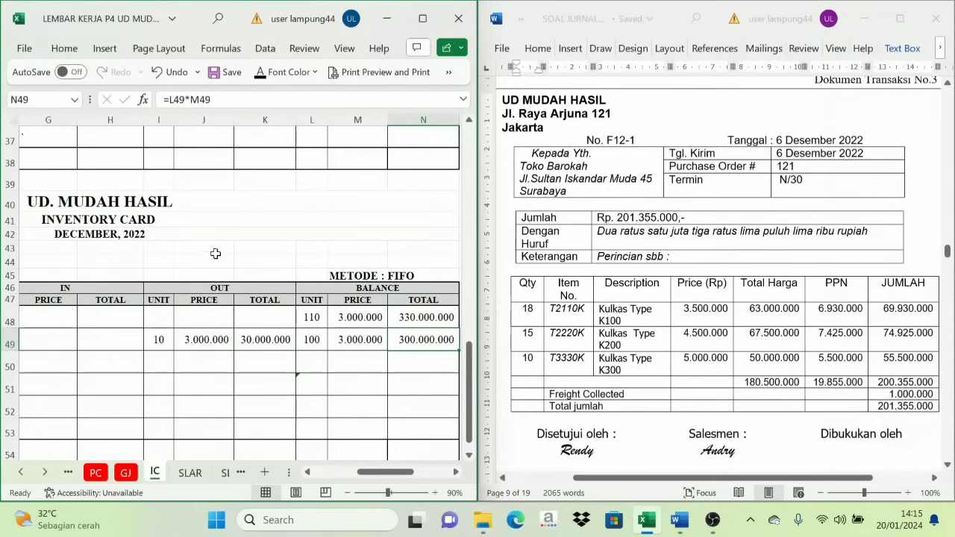
drag(377, 467, 334, 469)
scroll(276, 376, down, 3)
scroll(276, 375, up, 6)
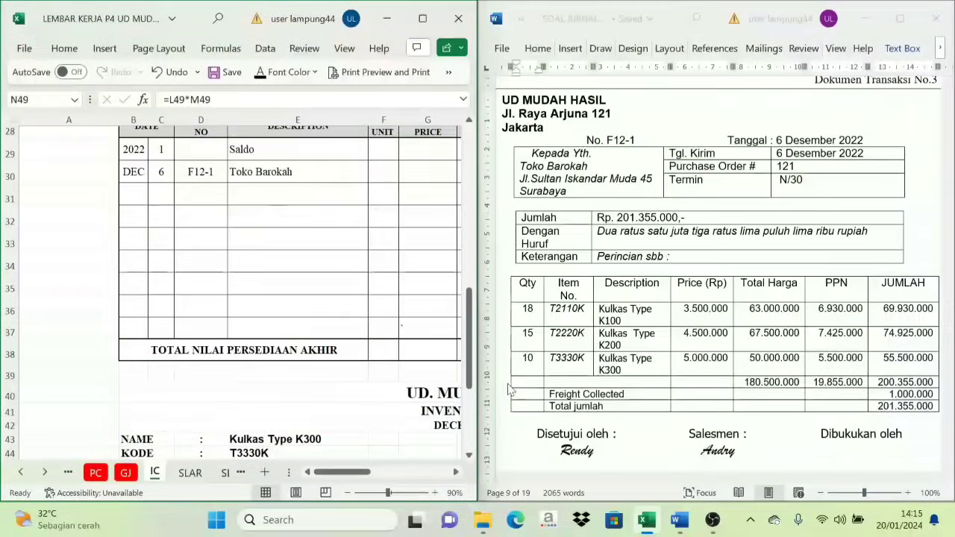
scroll(512, 377, down, 3)
scroll(512, 374, up, 3)
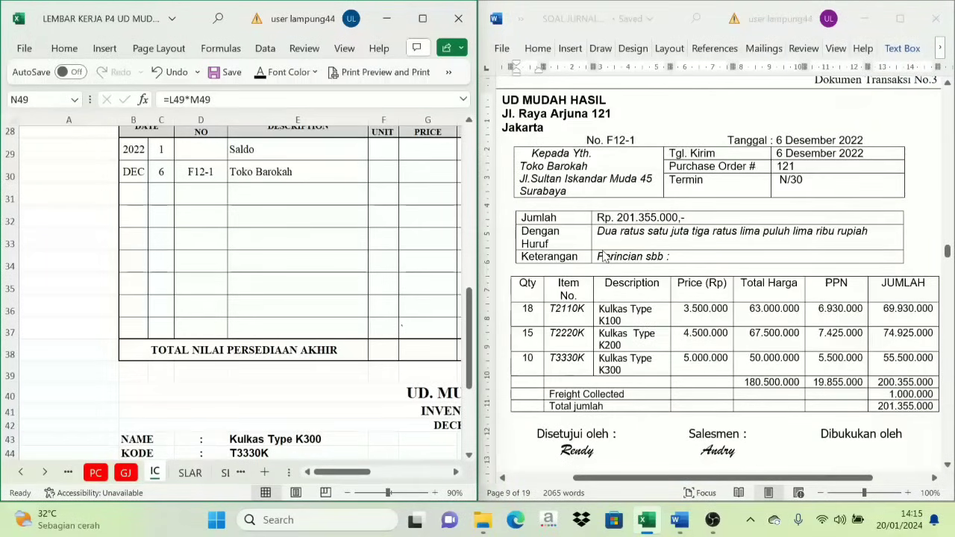
scroll(290, 298, up, 8)
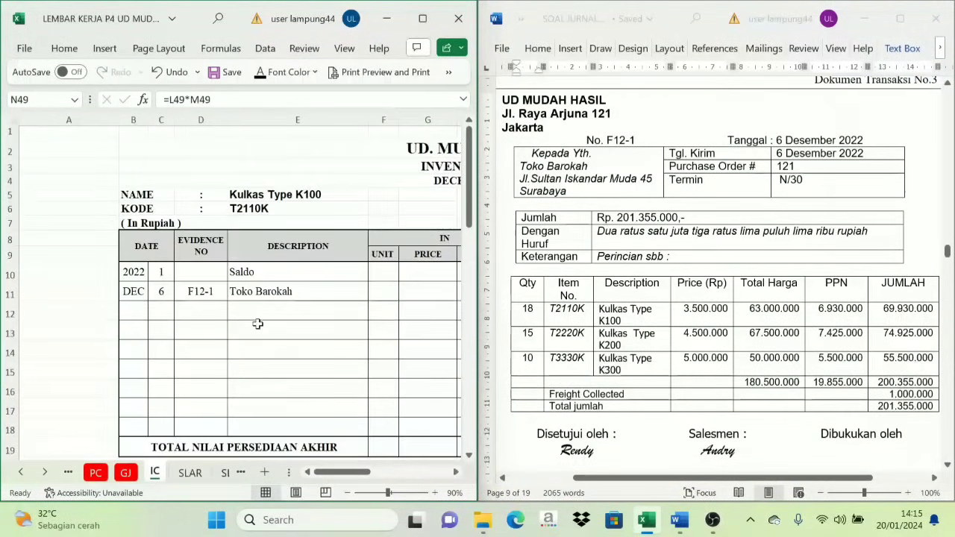
Step: In the General Journal, show day 6 in C8 and evidence number F12-1 in D8, in black text
click(127, 473)
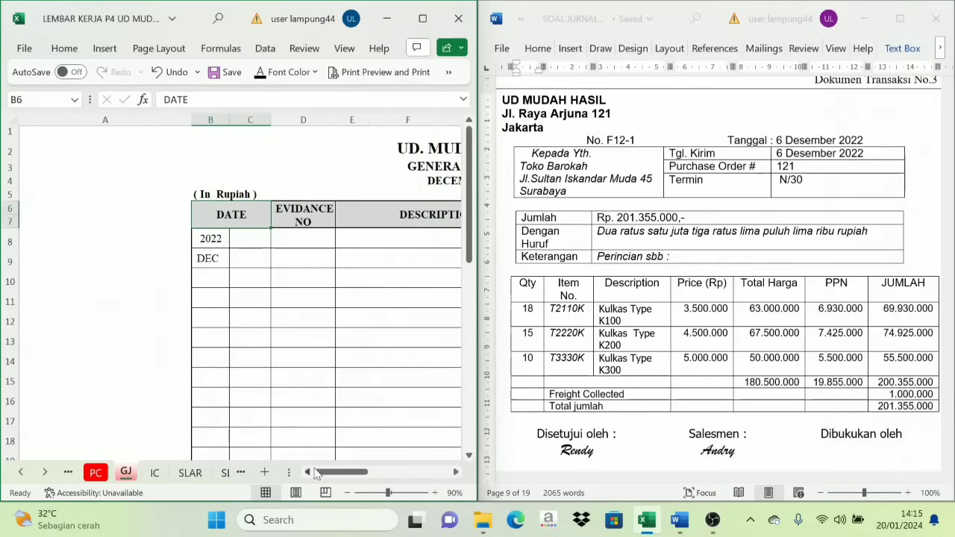
drag(317, 475, 340, 478)
click(253, 237)
text(6)
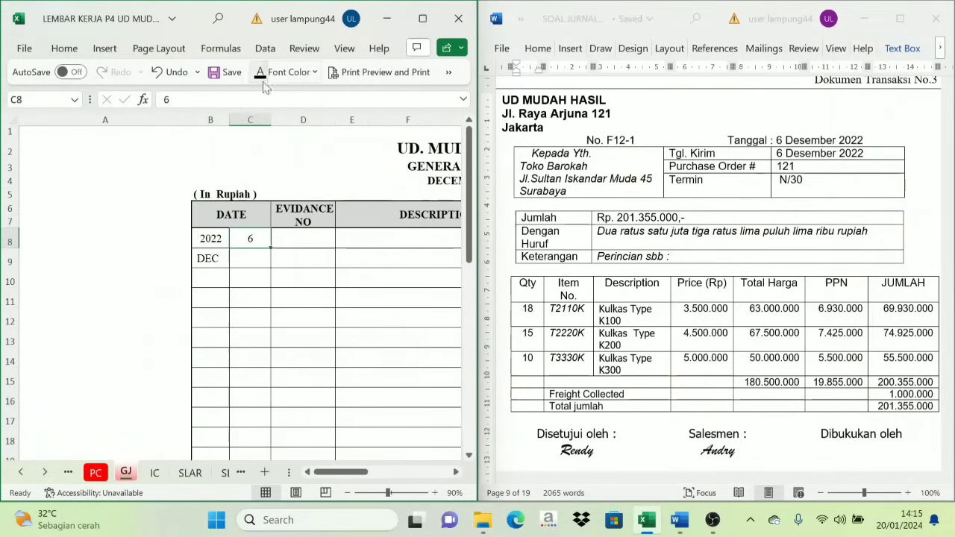
click(302, 237)
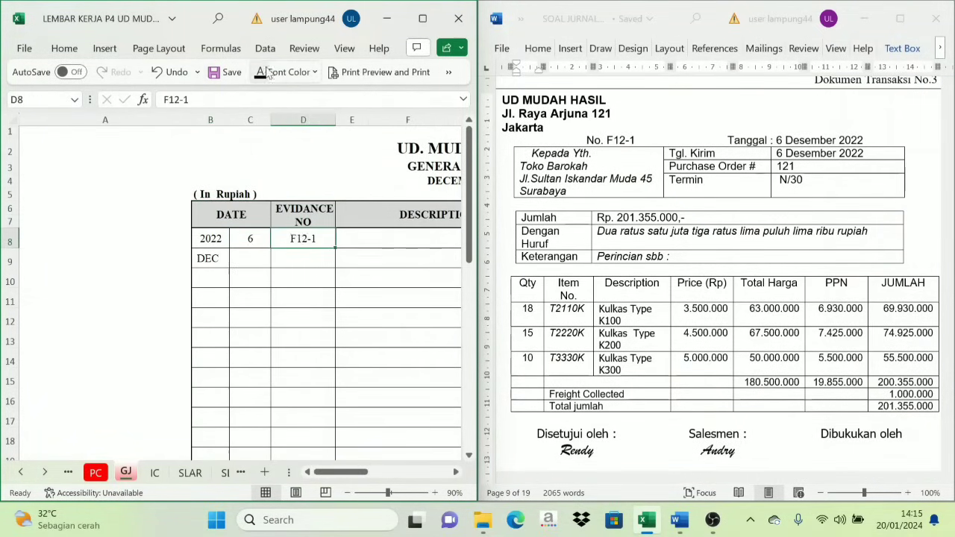
Step: Show the descriptions Cost of Good Sold, Merchandisk Inventory and (Toko Berkah) in E8:G10 of the General Journal, in black text
mouse_move(381, 477)
mouse_down()
mouse_move(371, 476)
mouse_move(382, 476)
mouse_up()
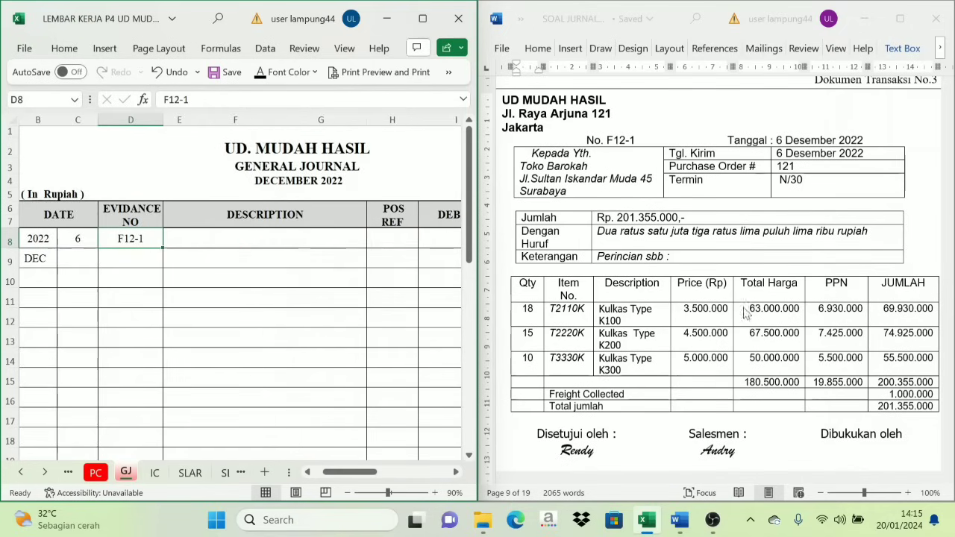
drag(181, 241, 321, 282)
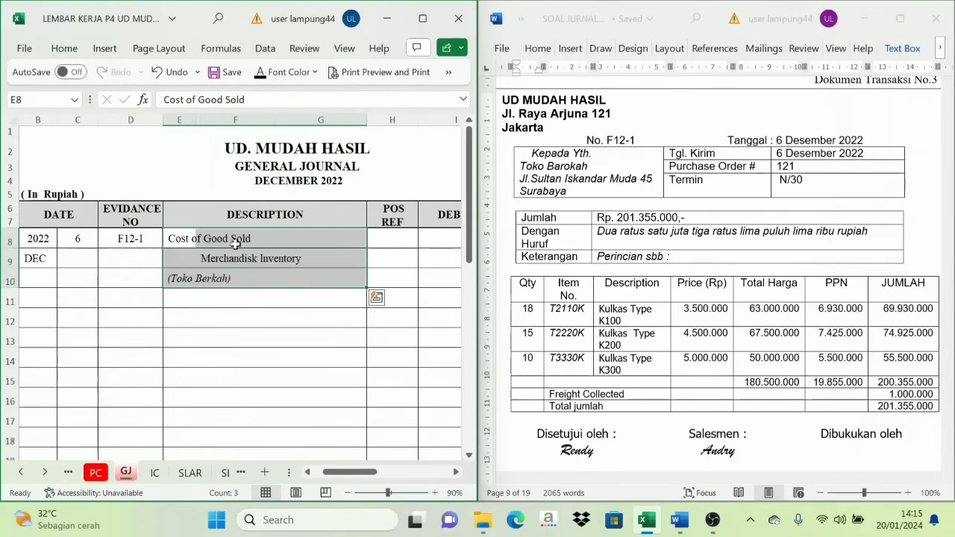
click(245, 274)
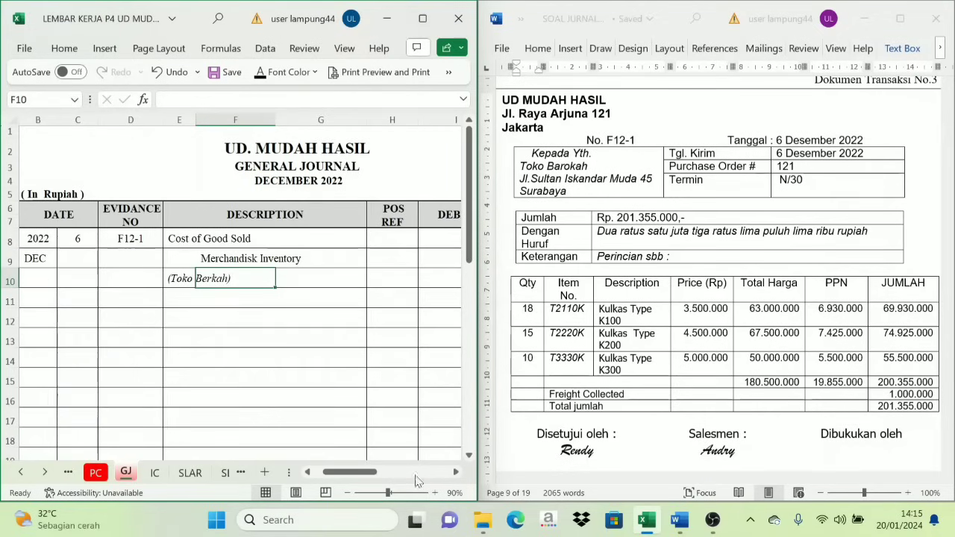
Step: Show the posting references 5-1100 for Cost of Good Sold in H8 and 1-1500 for Merchandisk Inventory in H9, in black text
click(456, 472)
click(456, 471)
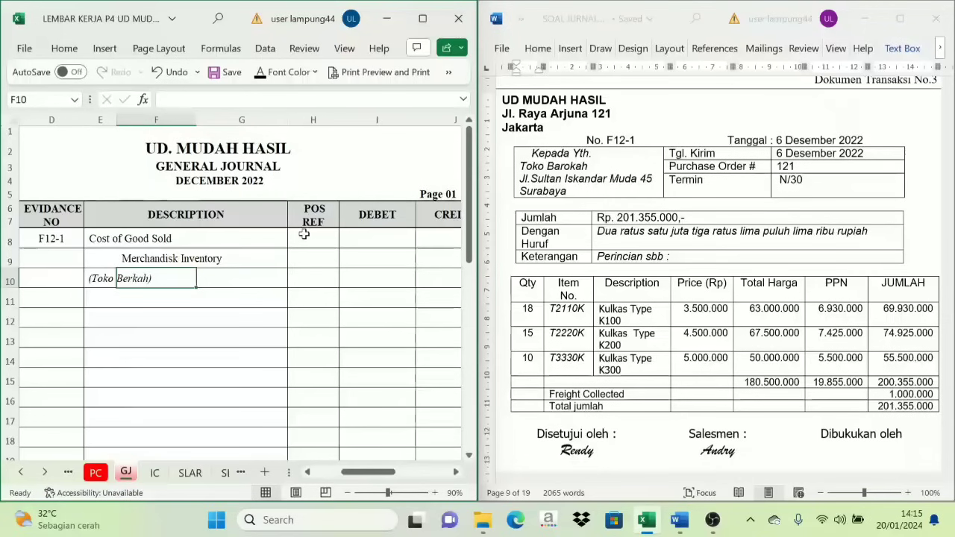
drag(303, 234, 305, 258)
key(ctrl+v)
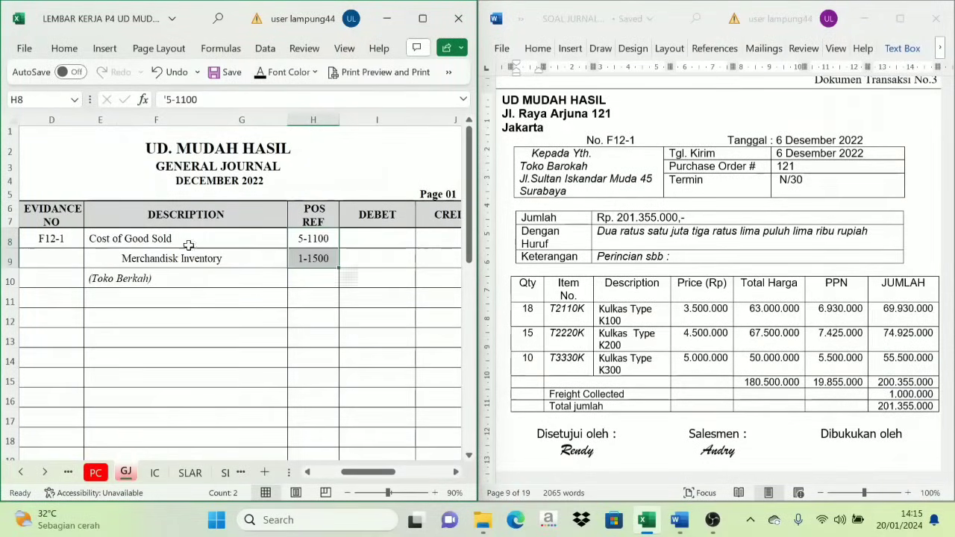
click(315, 259)
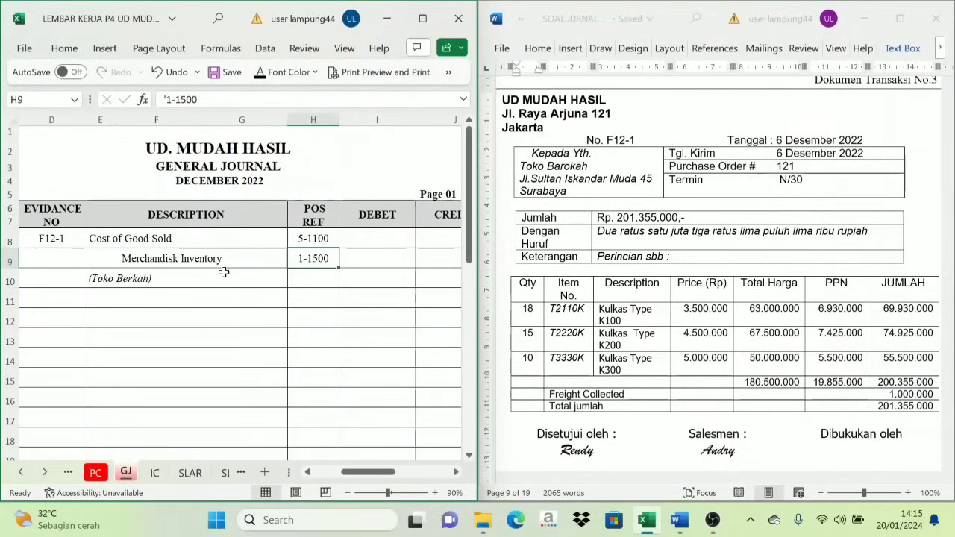
Step: Examine the OUT units and totals in I11:K11, I30:K30 and I49:K49 of the three Kulkas inventory cards as the source for the cost of invoice F12-1
click(377, 246)
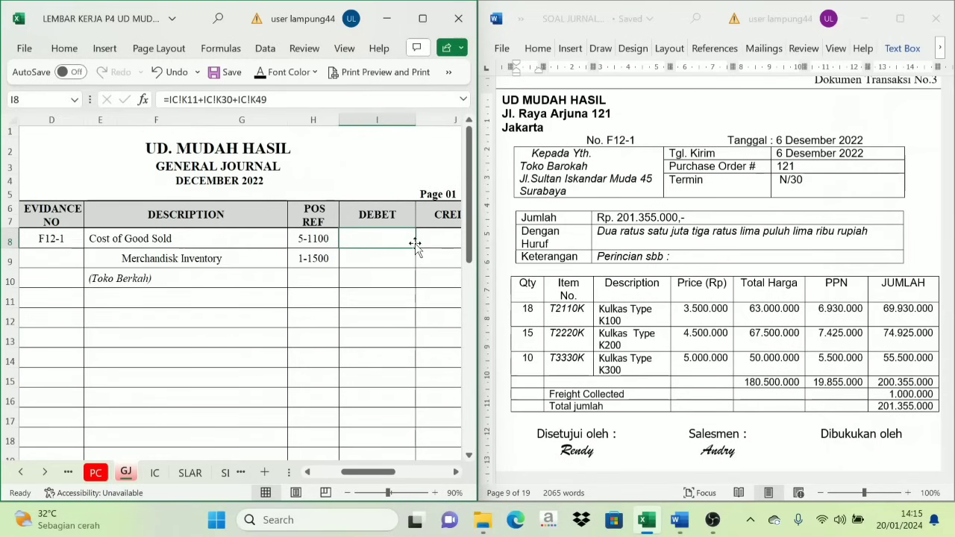
click(155, 474)
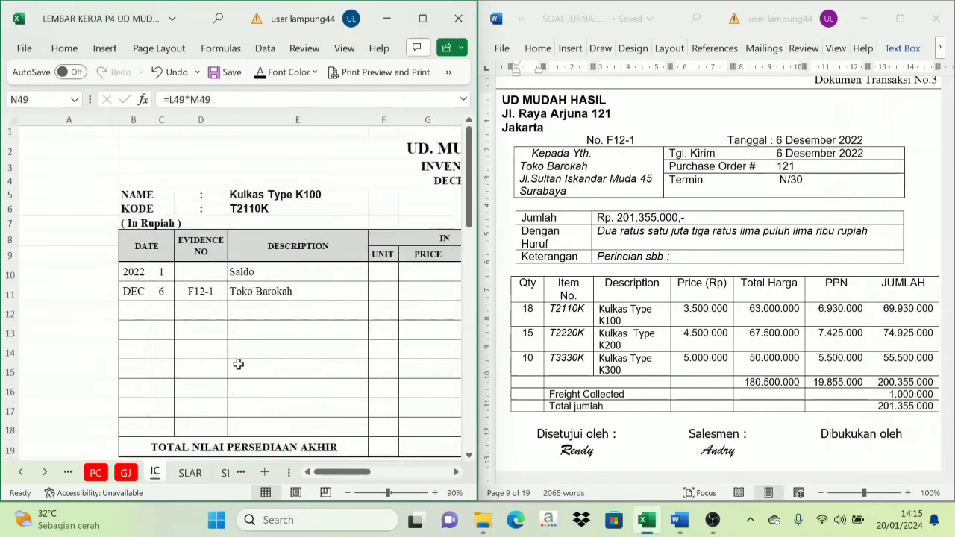
drag(351, 479, 391, 484)
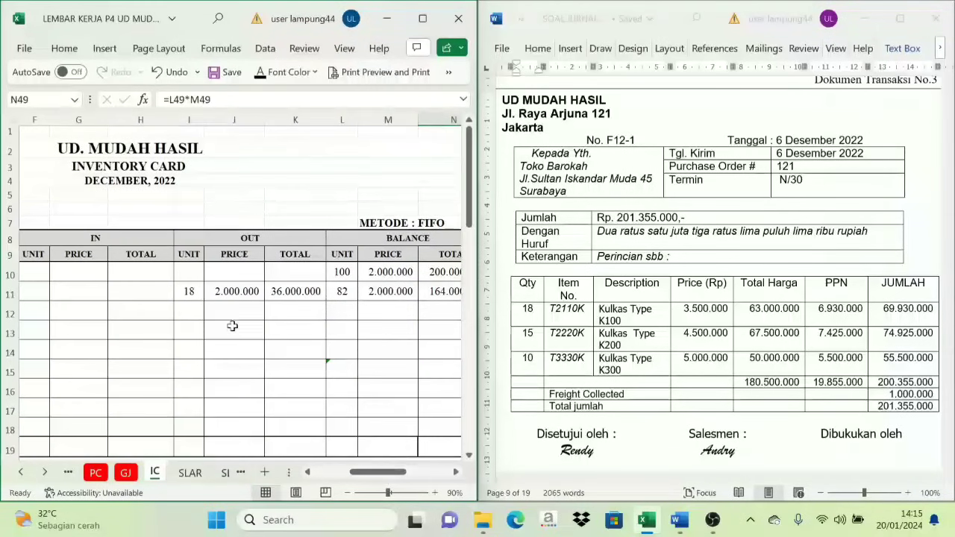
click(189, 291)
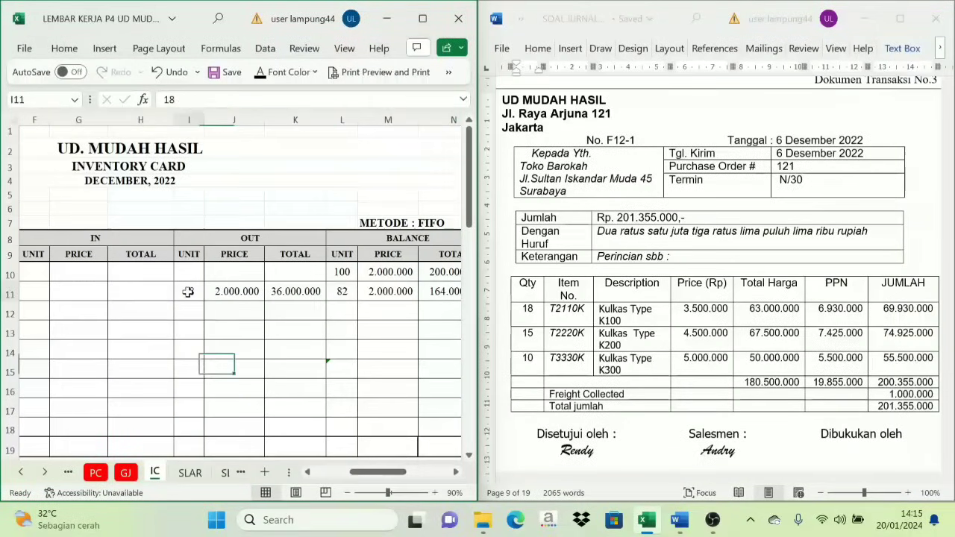
click(283, 294)
scroll(300, 332, down, 7)
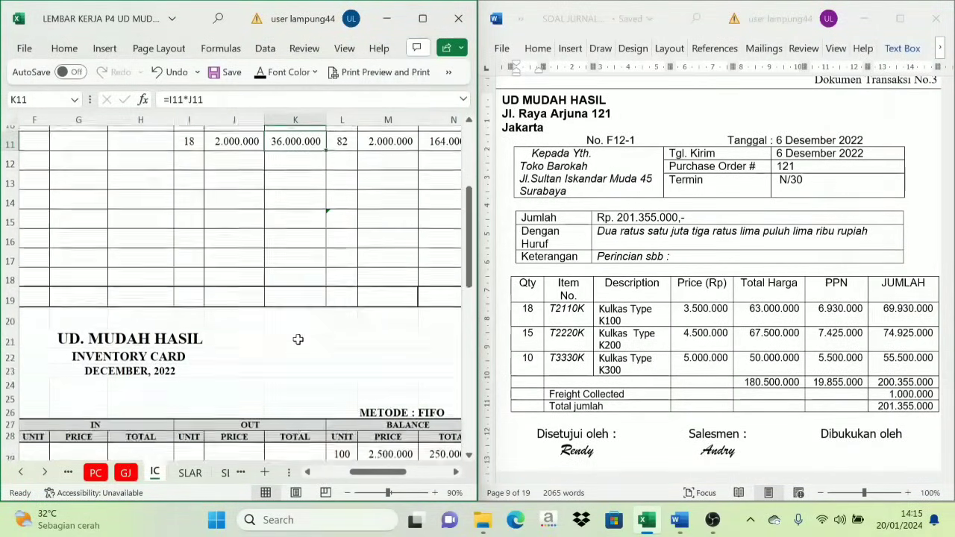
mouse_move(379, 477)
mouse_down()
mouse_move(347, 476)
mouse_move(378, 476)
mouse_up()
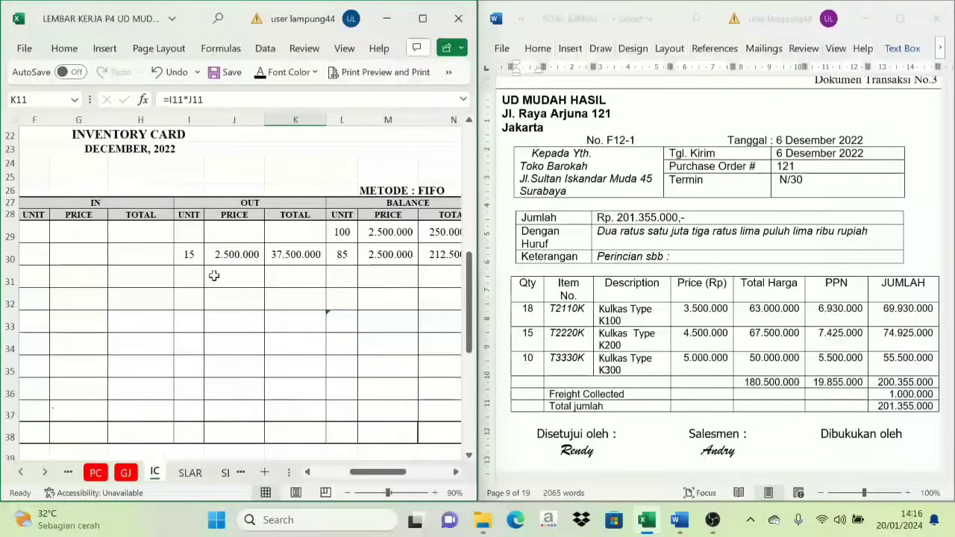
click(193, 256)
click(303, 260)
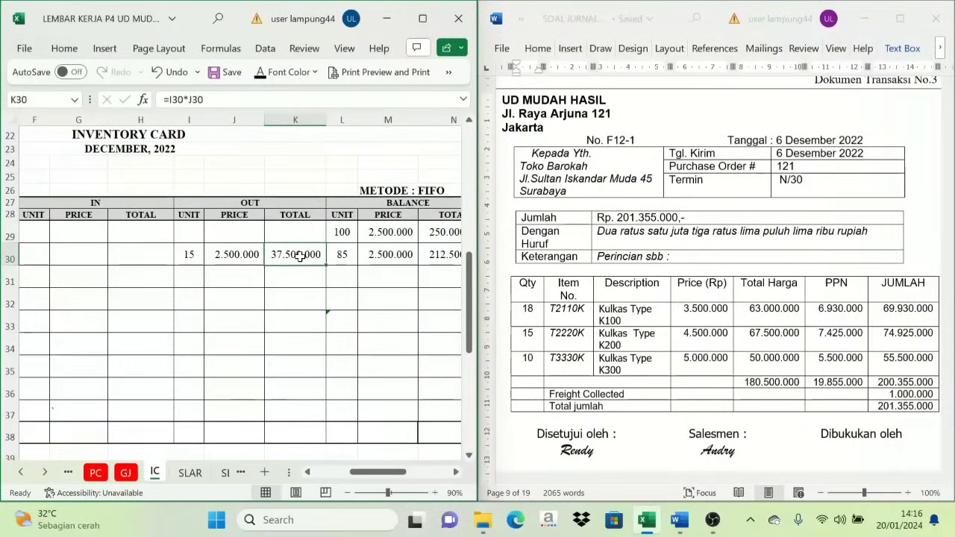
scroll(351, 412, down, 6)
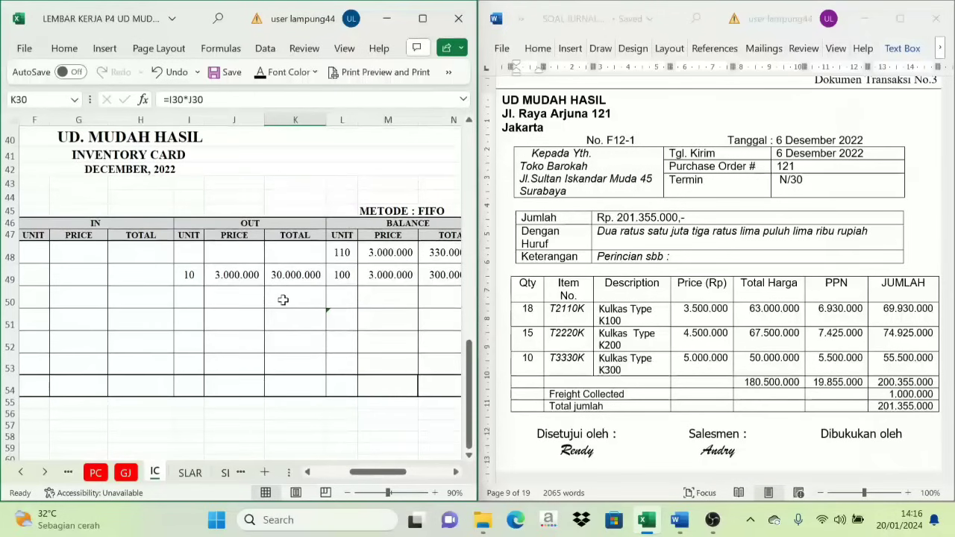
click(224, 275)
click(292, 275)
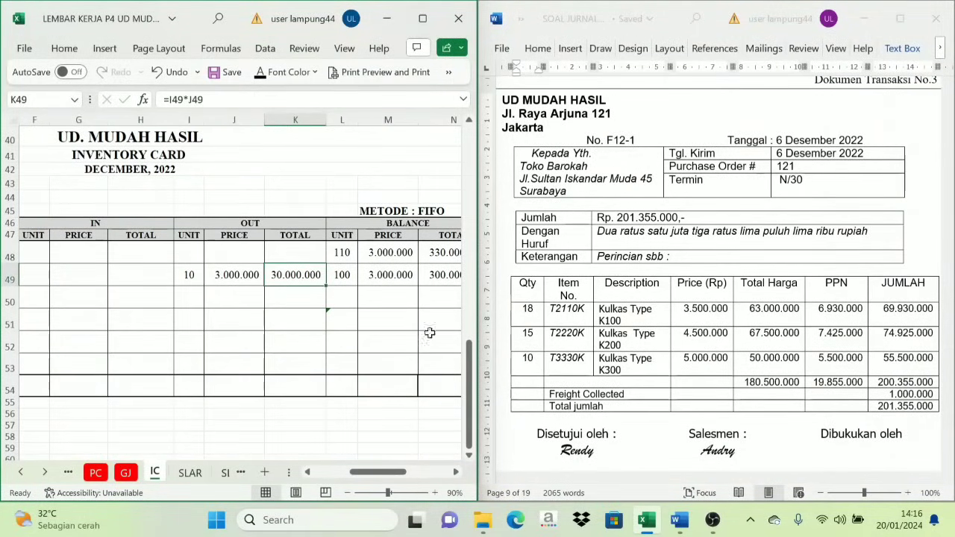
drag(469, 370, 458, 256)
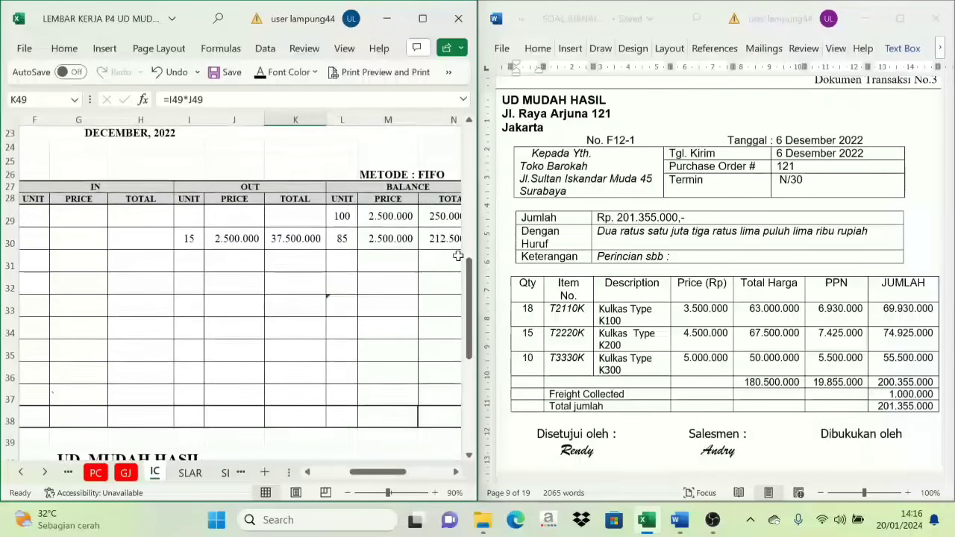
click(306, 236)
drag(469, 306, 478, 188)
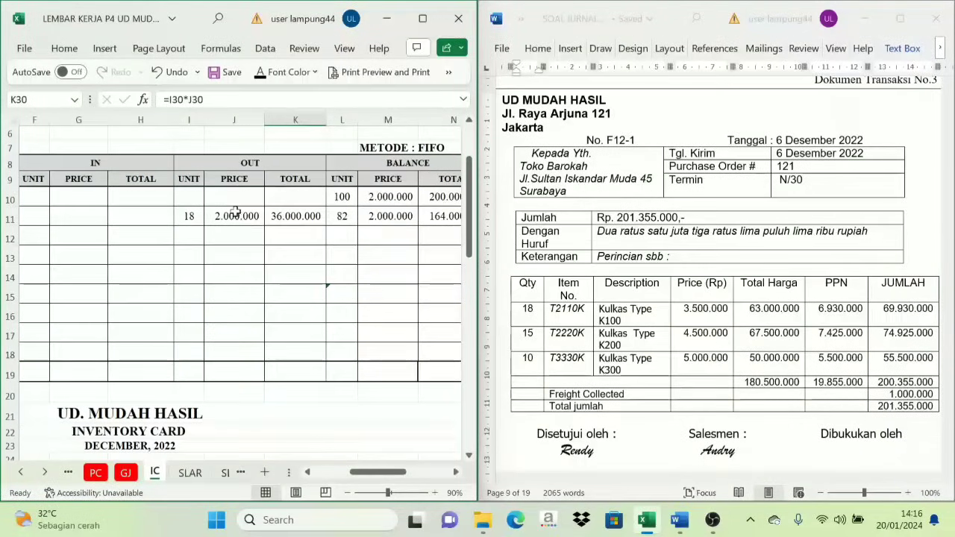
click(288, 217)
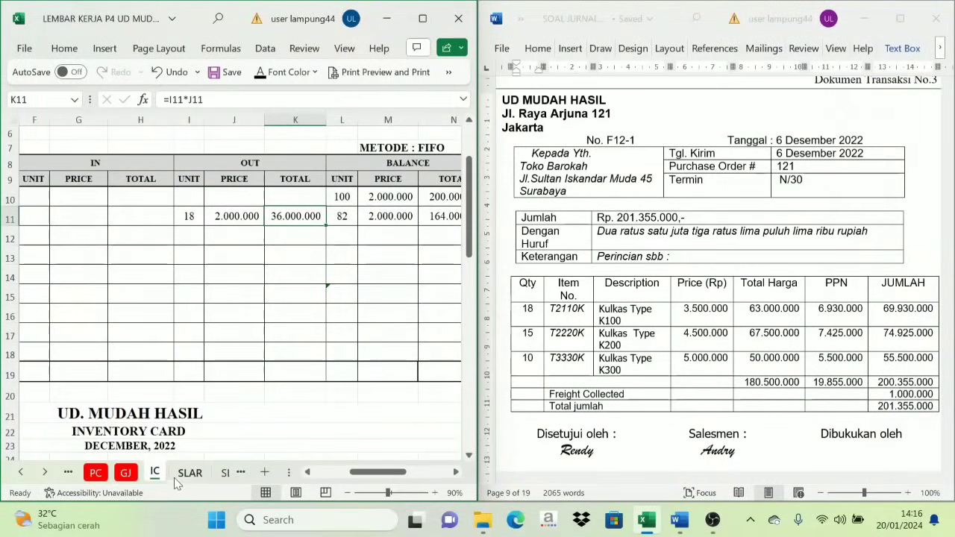
Step: In the General Journal, show the 103.500.000 debit for Cost of Good Sold in I8 and the matching Merchandisk Inventory credit in J9, in black text
click(125, 475)
drag(360, 240, 420, 255)
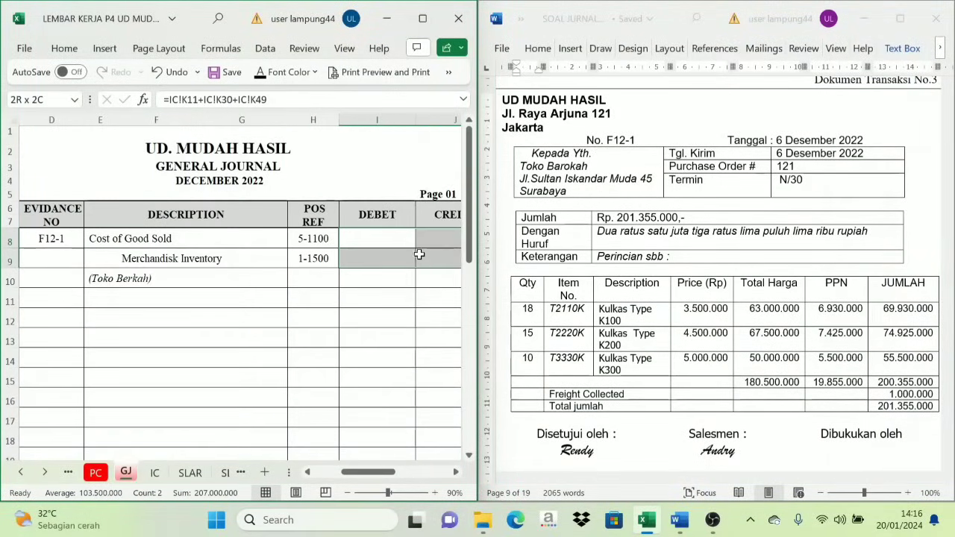
click(260, 72)
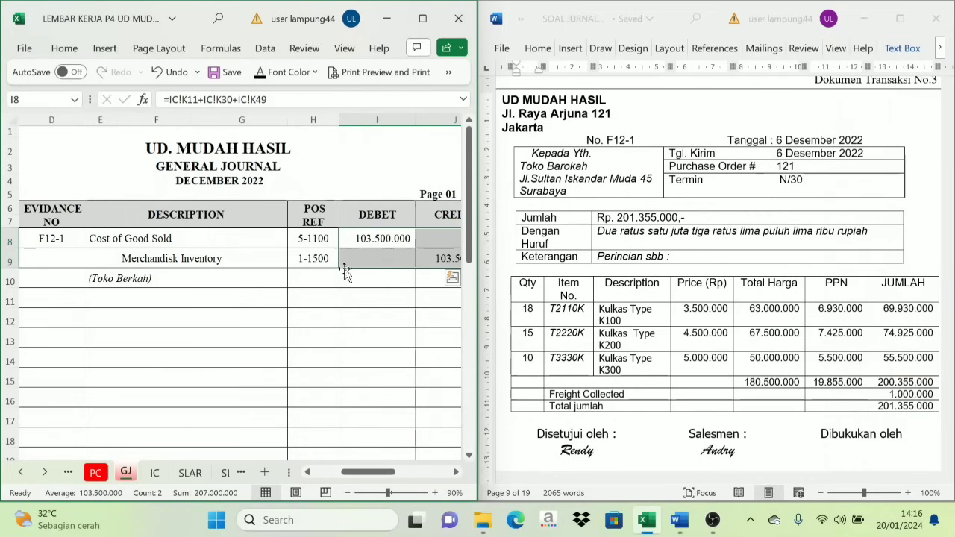
click(388, 241)
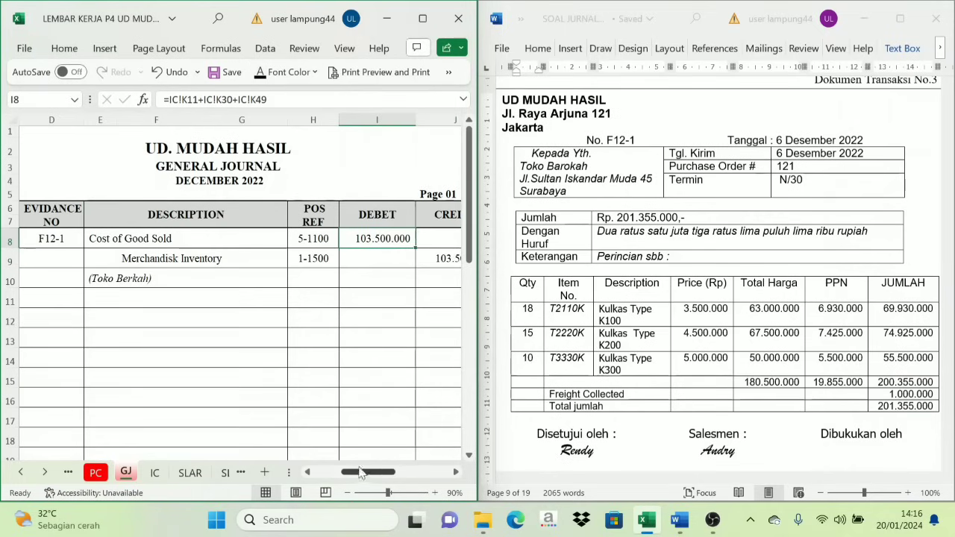
drag(373, 474, 391, 473)
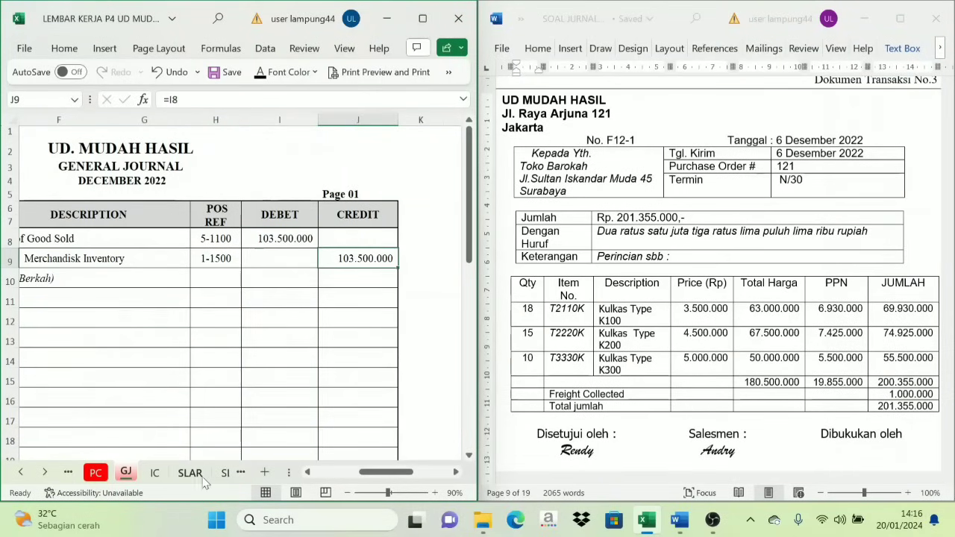
Step: Compare the day 6 OUT totals in K11, K30 and K49 of the inventory cards with the debit and credit amounts in the General Journal
click(155, 473)
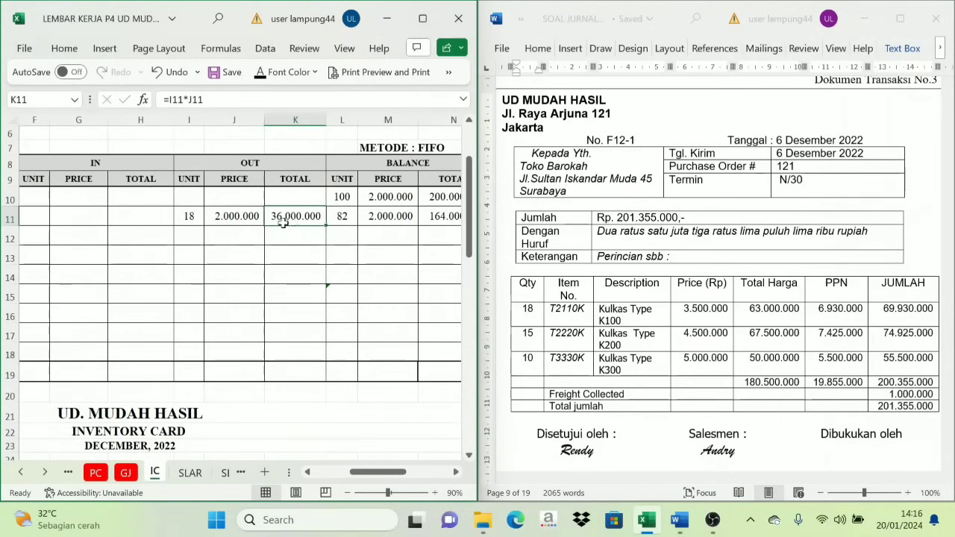
click(200, 216)
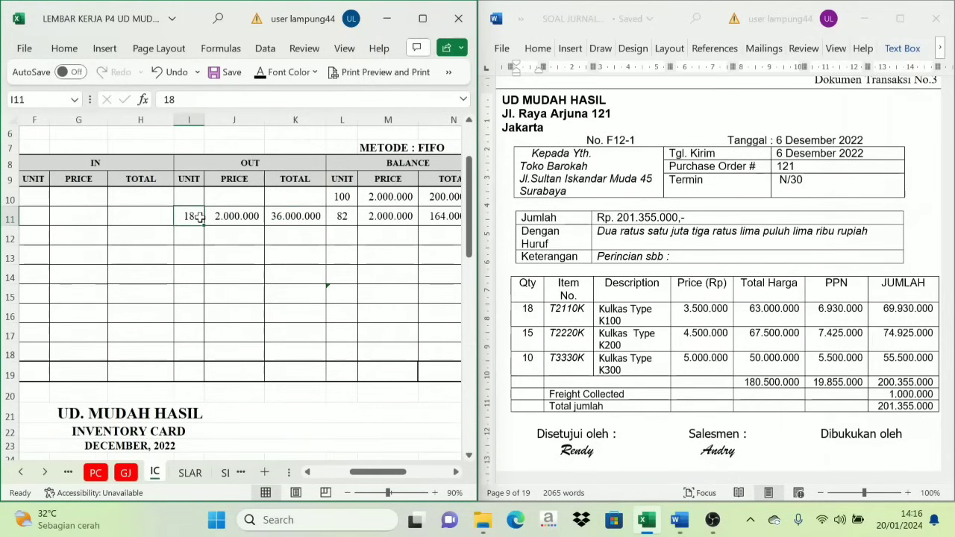
click(288, 210)
scroll(277, 254, down, 5)
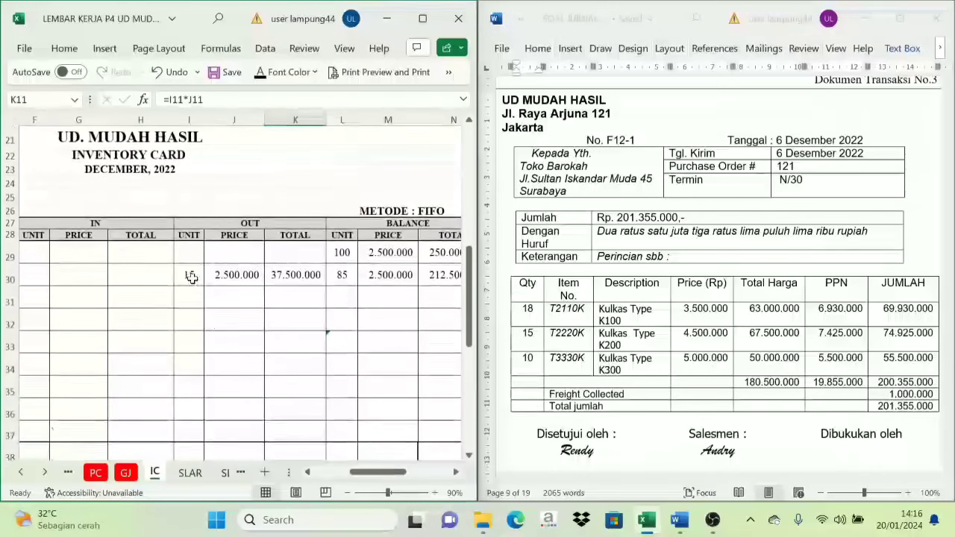
click(192, 277)
click(287, 275)
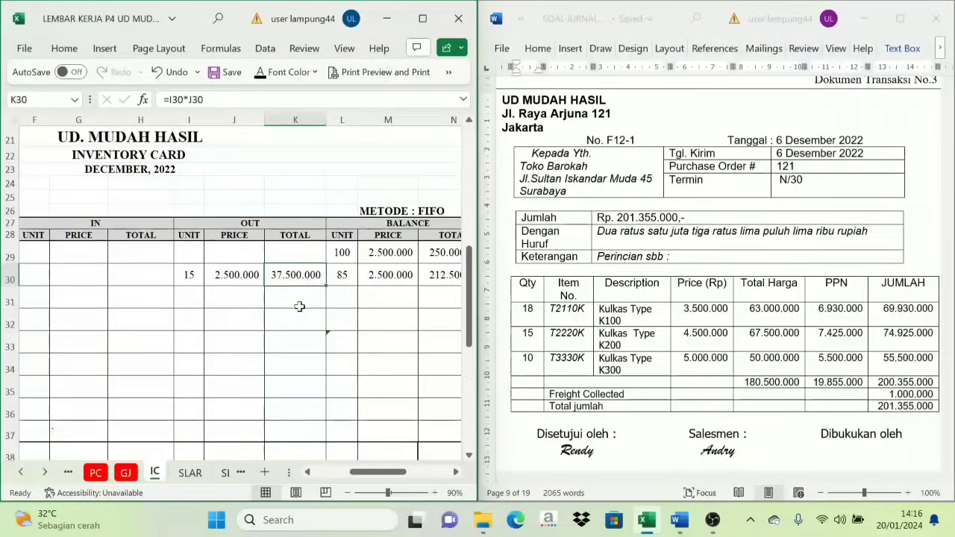
scroll(299, 307, down, 5)
scroll(287, 246, up, 3)
scroll(297, 295, down, 2)
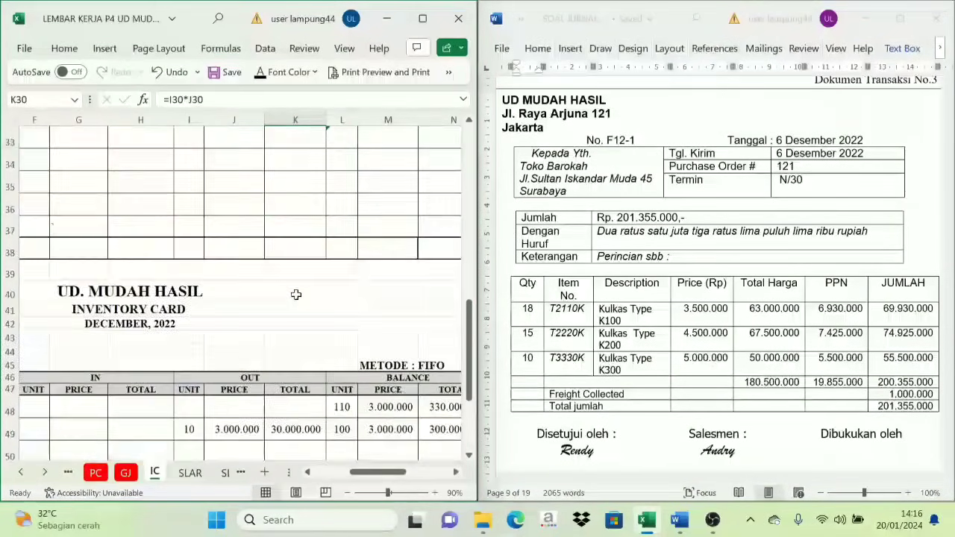
scroll(296, 295, down, 2)
click(193, 296)
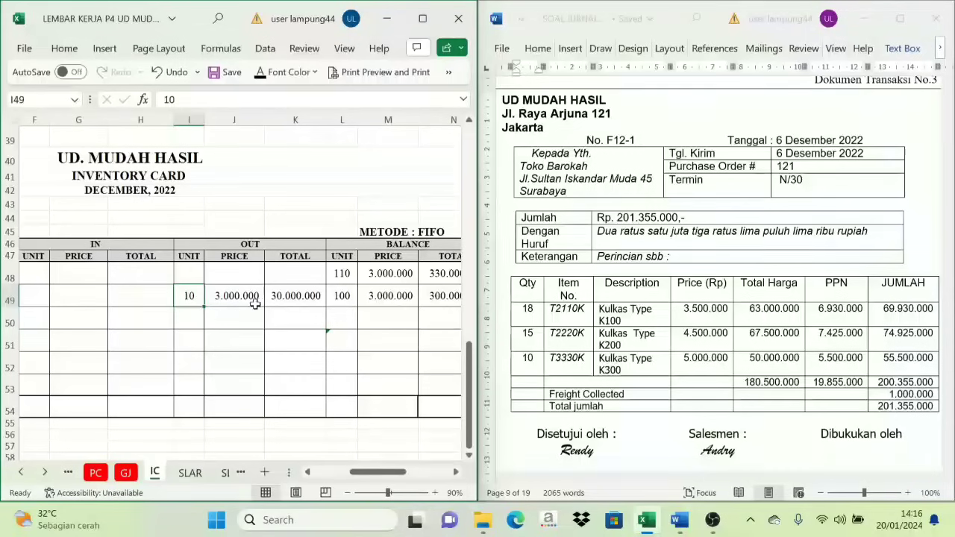
click(305, 298)
scroll(303, 302, up, 13)
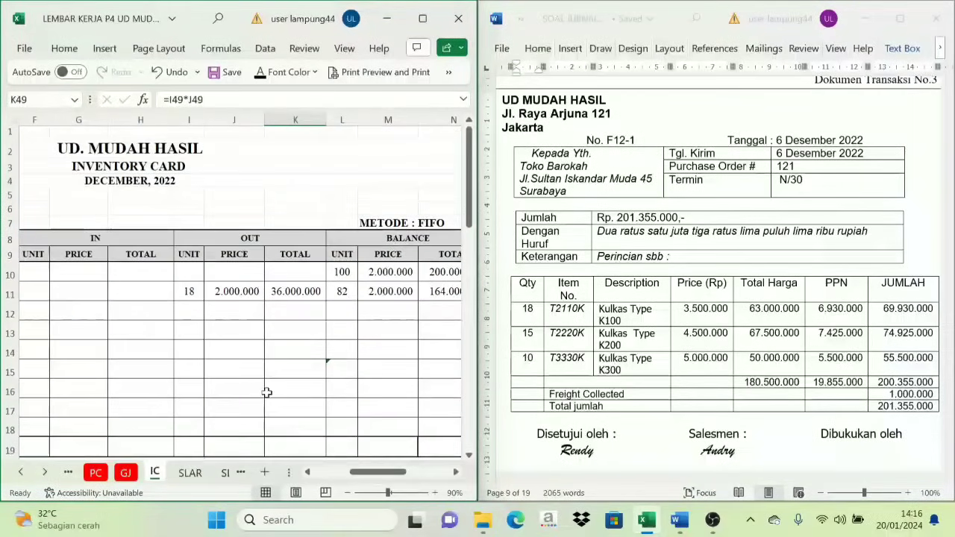
click(125, 473)
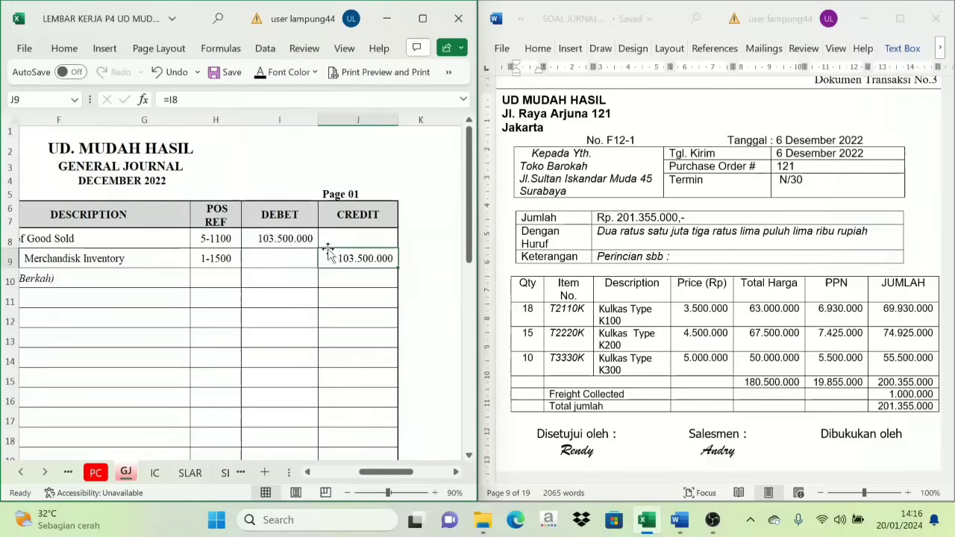
drag(393, 471, 345, 494)
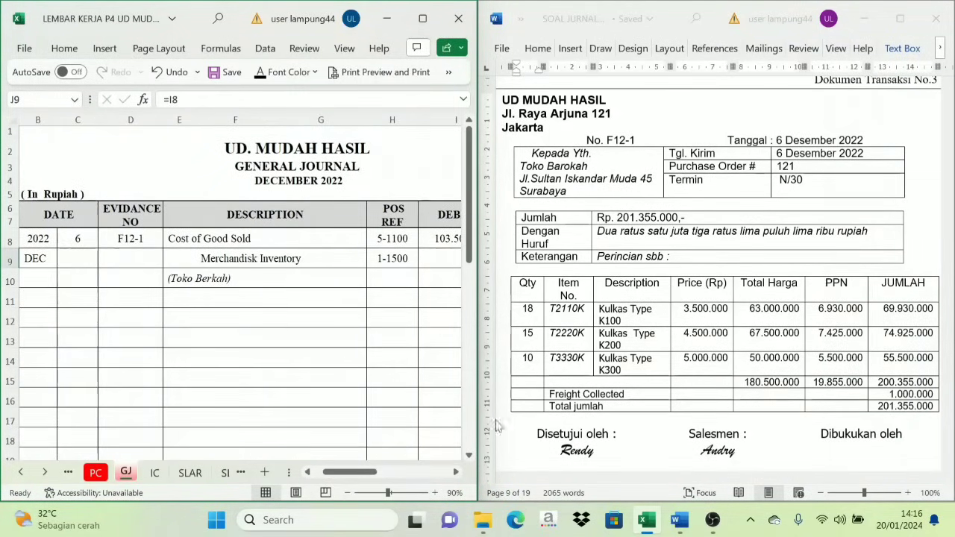
scroll(573, 414, up, 3)
scroll(656, 328, down, 3)
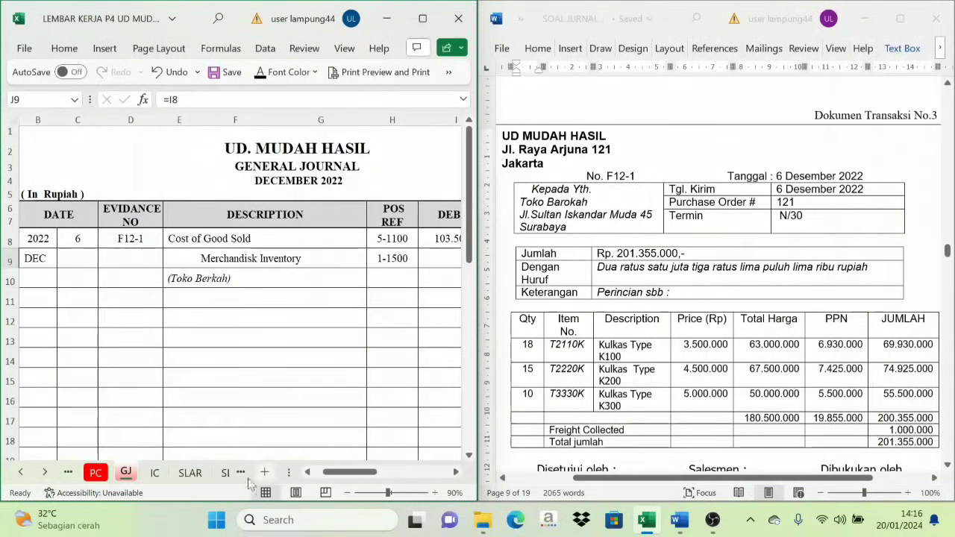
Step: Review the day 6 entry for Toko Barokah, invoice F12-1, in the Sales Journal, including its account receivable and sales amounts
click(20, 473)
click(20, 473)
click(20, 473)
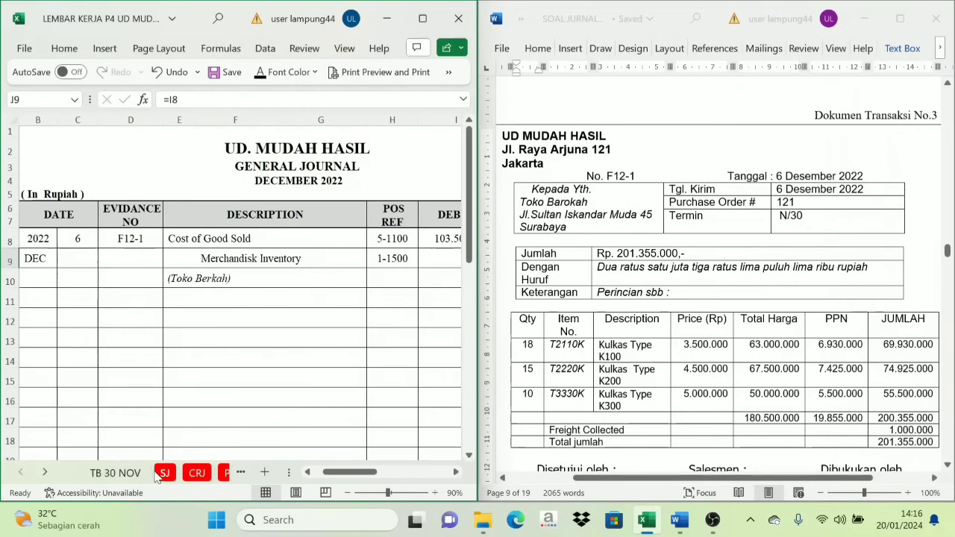
click(165, 472)
drag(418, 473, 366, 474)
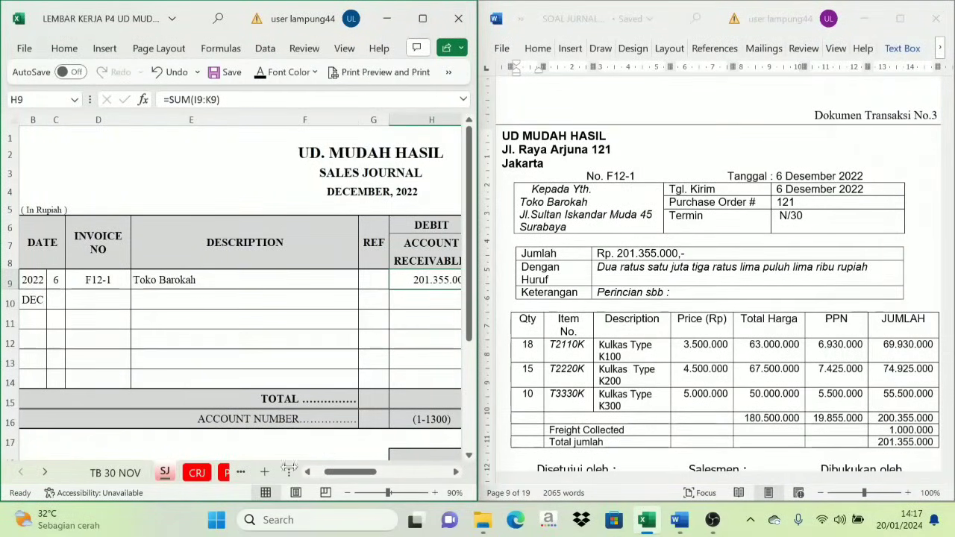
click(45, 473)
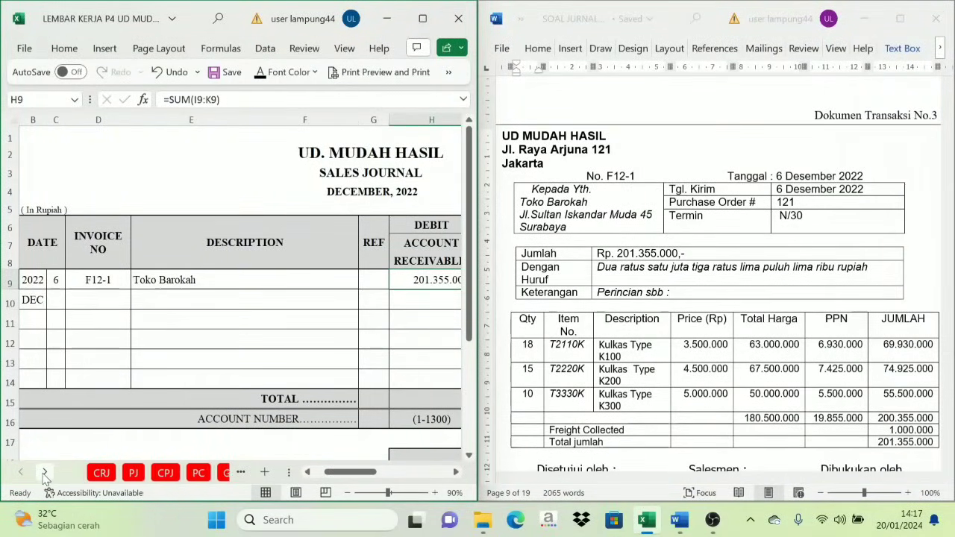
click(45, 474)
click(45, 473)
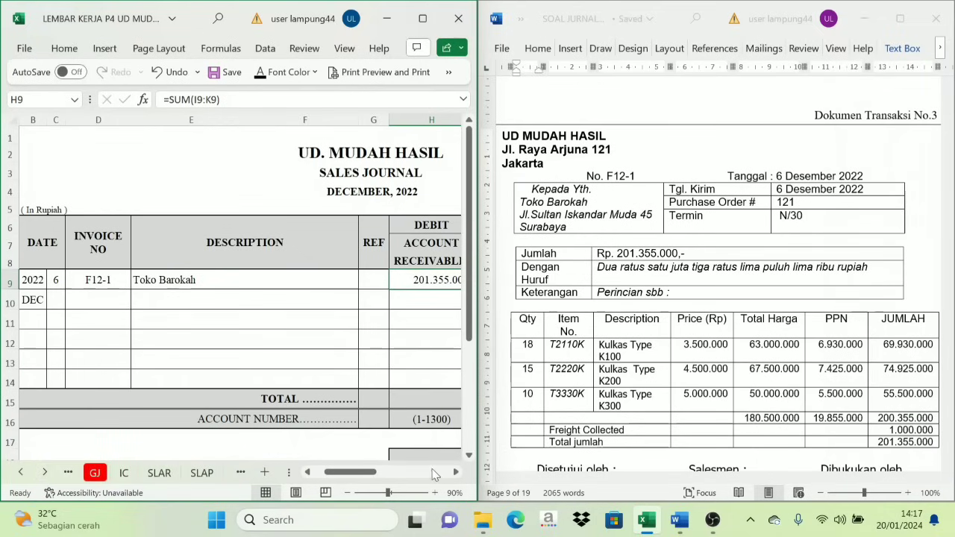
click(456, 473)
click(456, 472)
click(456, 473)
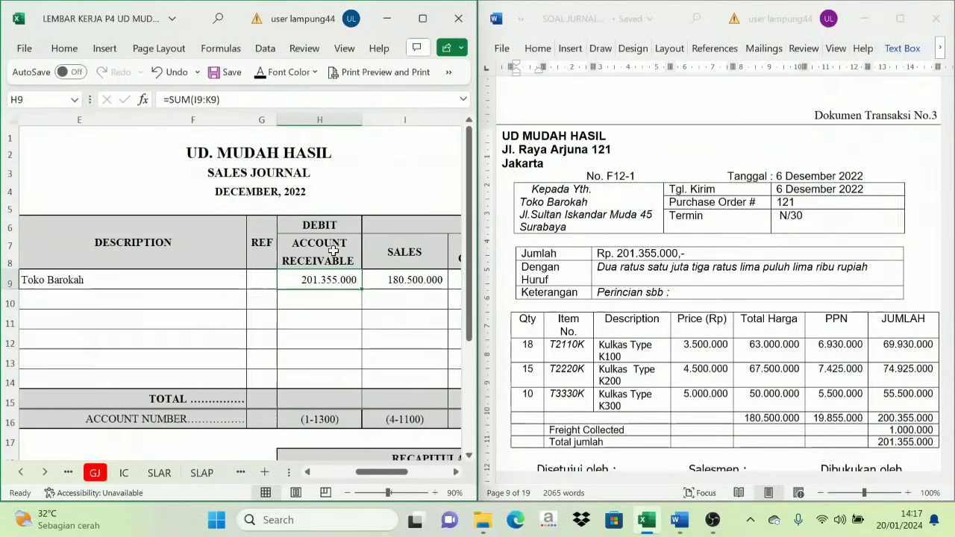
Step: Check the day 6 Sales Journal posting in Toko Barokah's accounts receivable subsidiary ledger, and return to the inventory cards
click(159, 472)
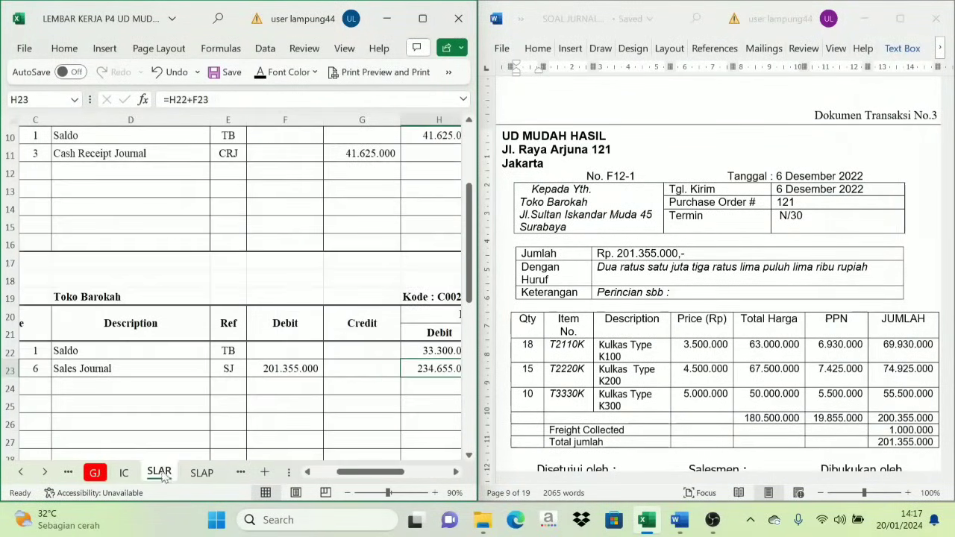
click(108, 382)
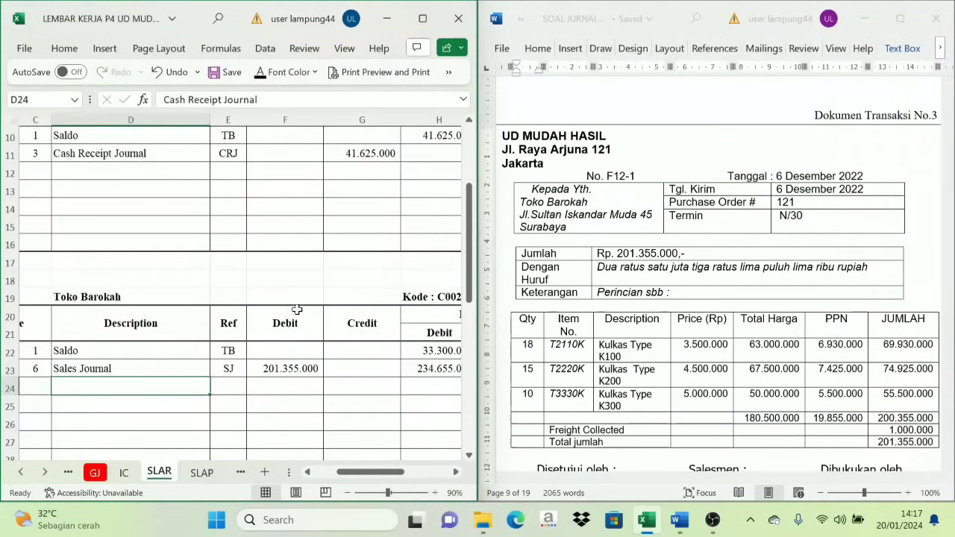
click(158, 371)
click(407, 385)
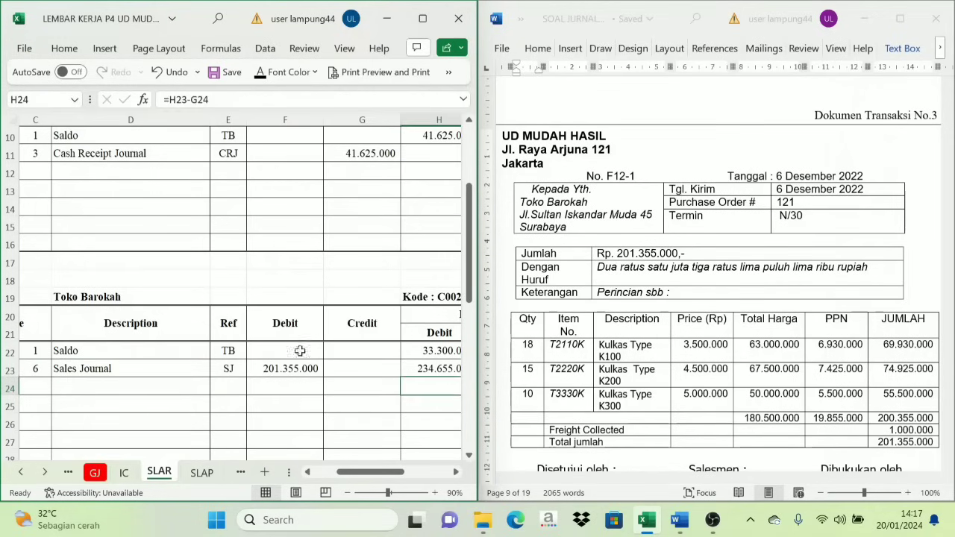
click(127, 346)
click(124, 473)
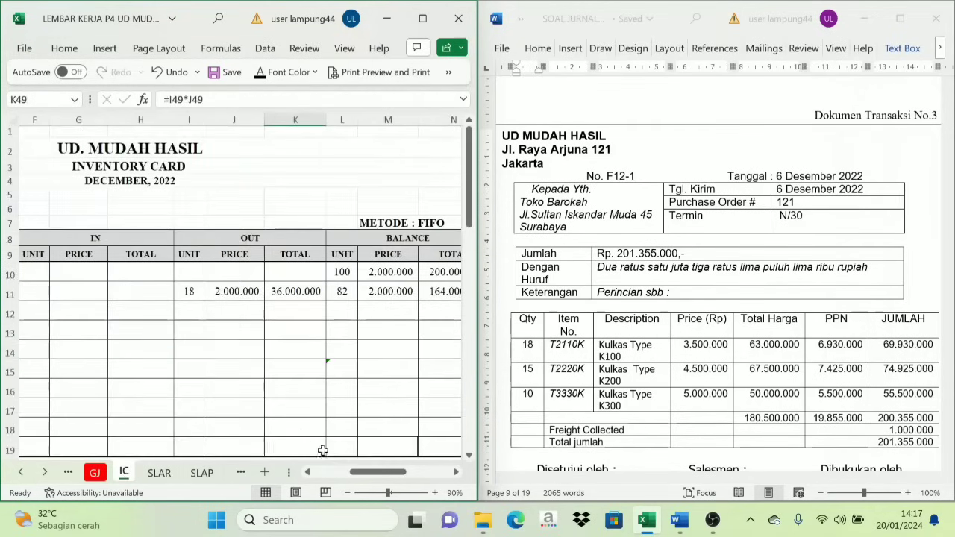
Step: Cross-check the day 6 cost of goods sold entry in the General Journal with the OUT totals of the K100, K200 and K300 inventory cards
drag(373, 478, 333, 480)
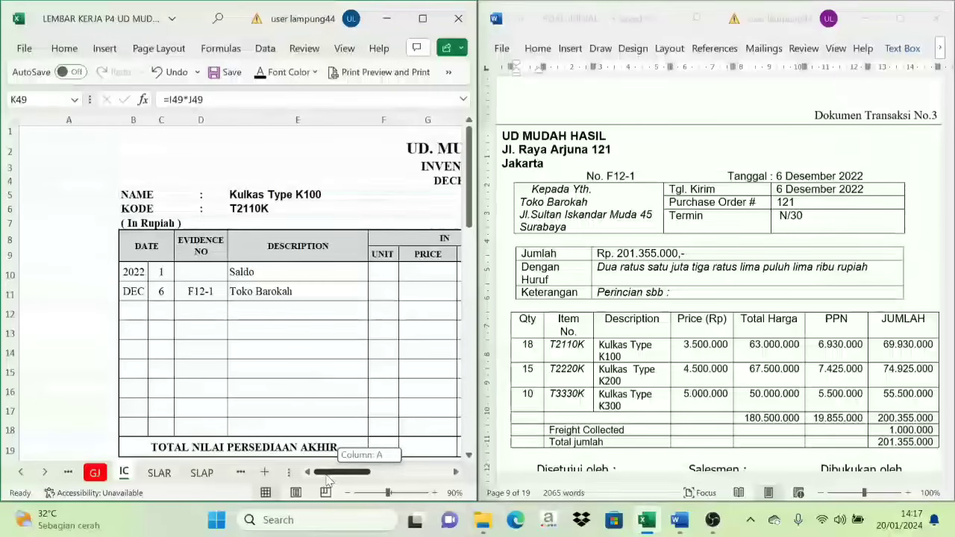
click(94, 474)
drag(225, 235, 273, 283)
click(122, 474)
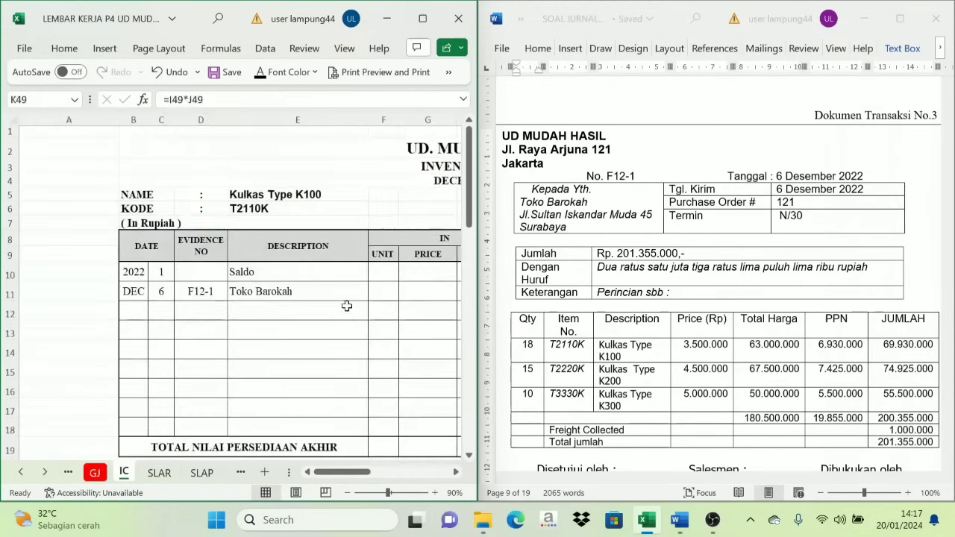
drag(338, 472, 388, 473)
click(212, 291)
scroll(228, 359, down, 6)
click(224, 319)
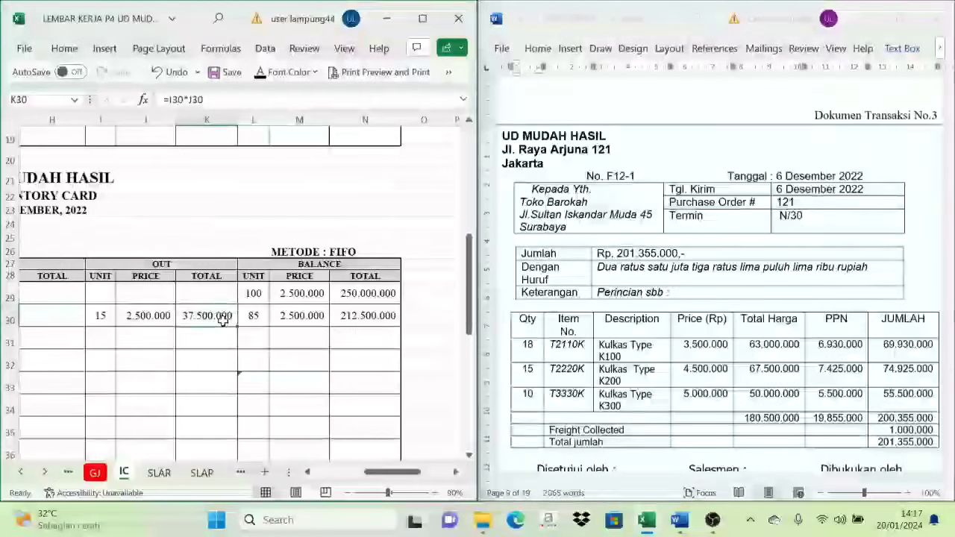
scroll(202, 361, down, 7)
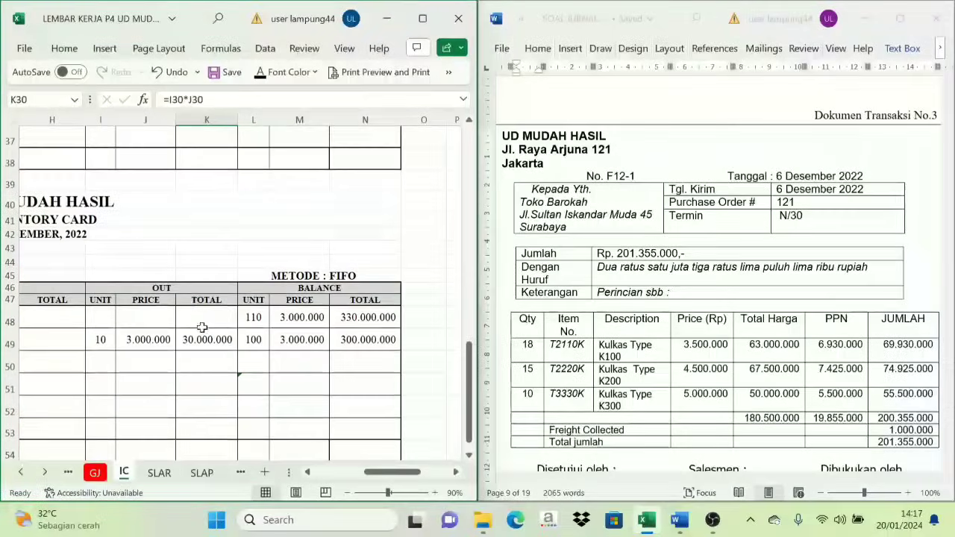
click(196, 277)
scroll(211, 321, up, 13)
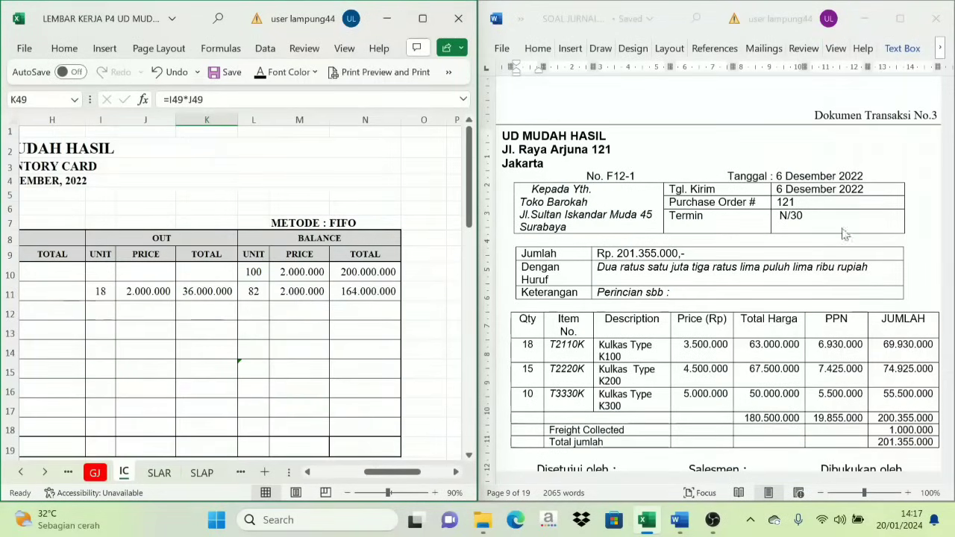
Step: Bring up Dokumen Transaksi No.4 and read cash payment voucher BKK12-2 to PT MANDIRI, dated 6 Desember 2022
scroll(784, 314, down, 5)
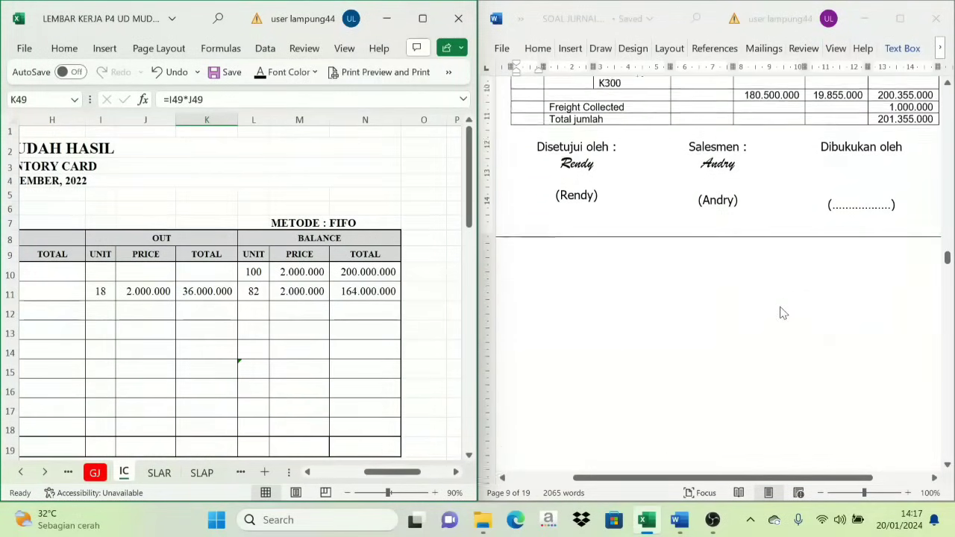
scroll(782, 313, down, 8)
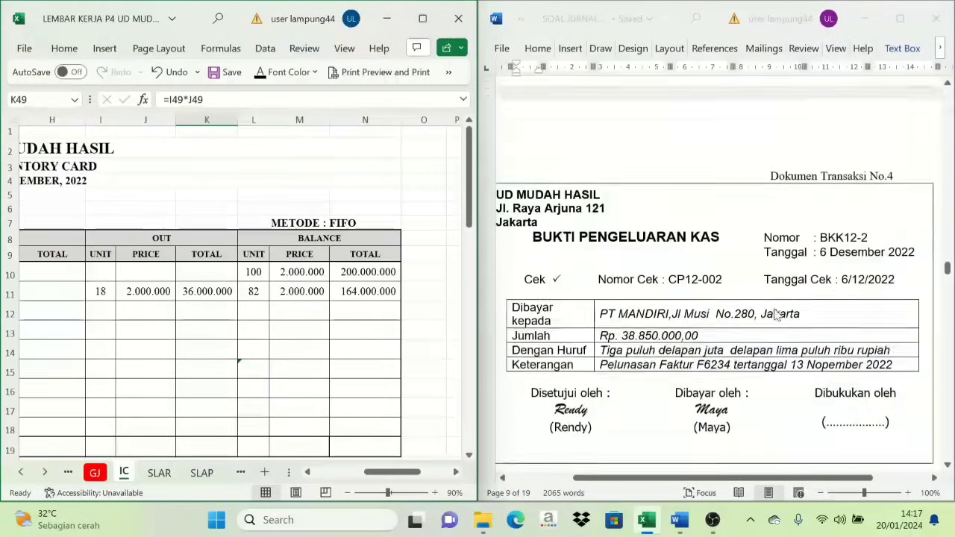
scroll(776, 315, down, 1)
drag(722, 481, 700, 459)
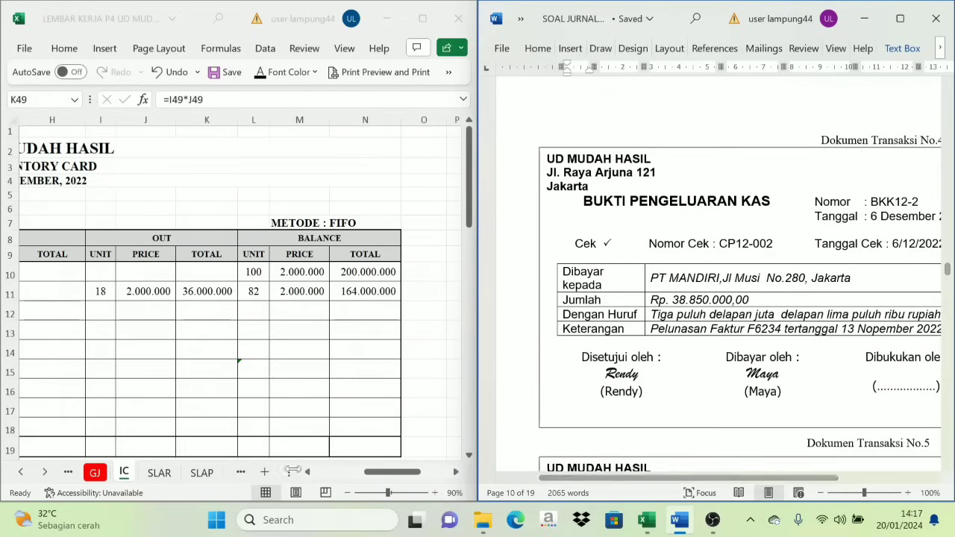
Step: In row 11 of the Cash Payment Journal, show day 6, evidence number BKK12-2 and description PT. Mandiri in black text
click(23, 473)
click(22, 474)
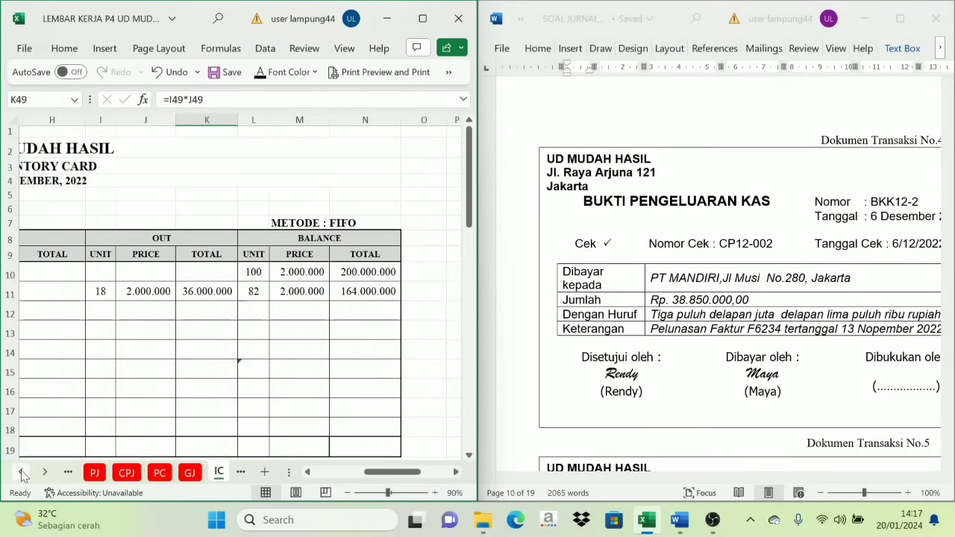
click(129, 473)
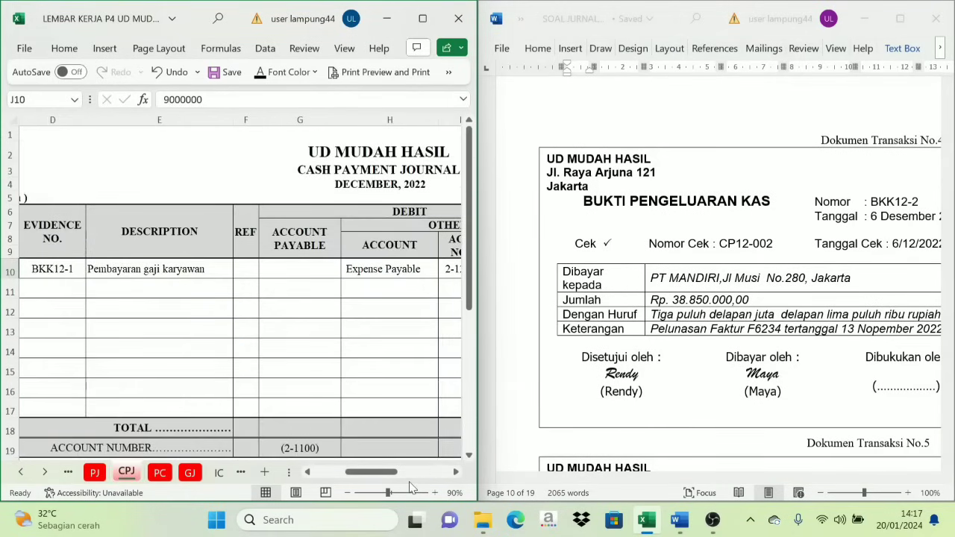
drag(377, 472, 341, 472)
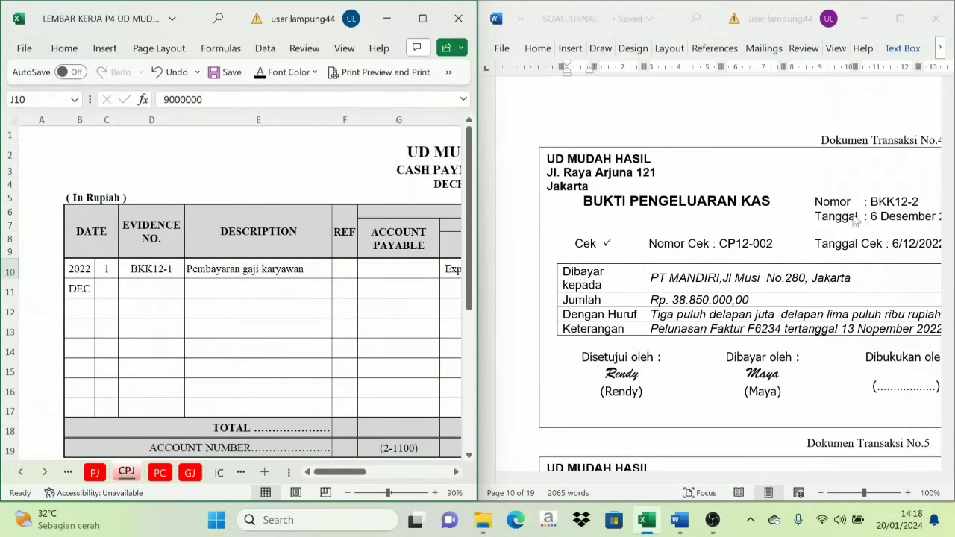
drag(107, 293, 205, 292)
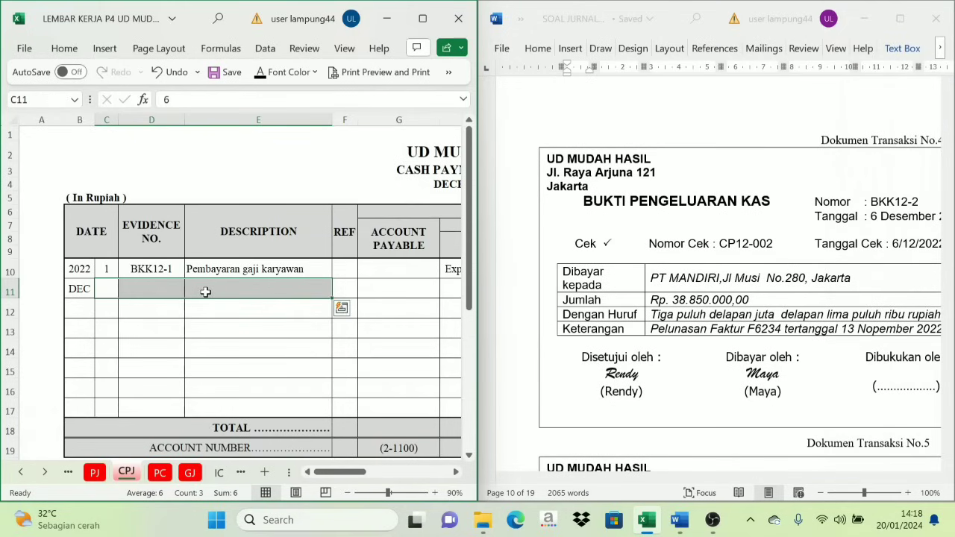
click(259, 72)
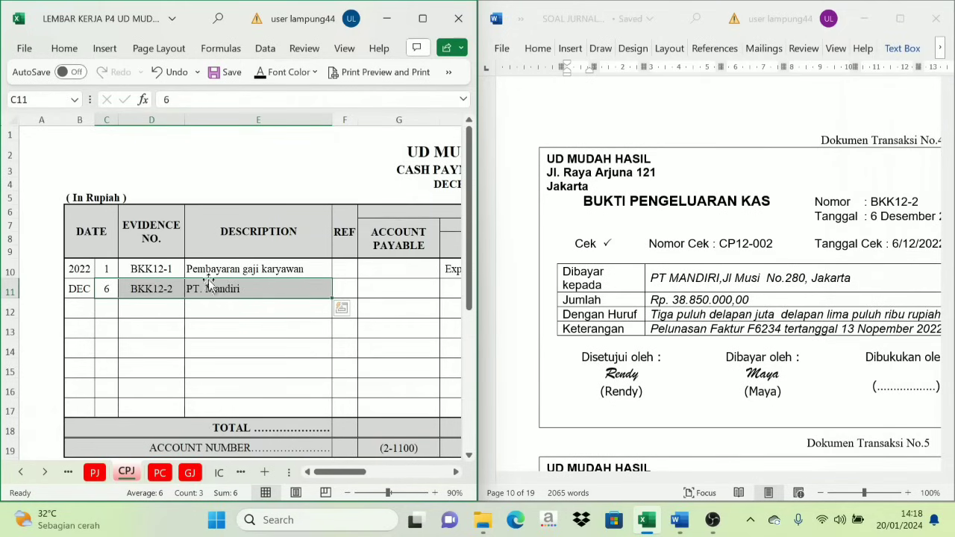
click(232, 290)
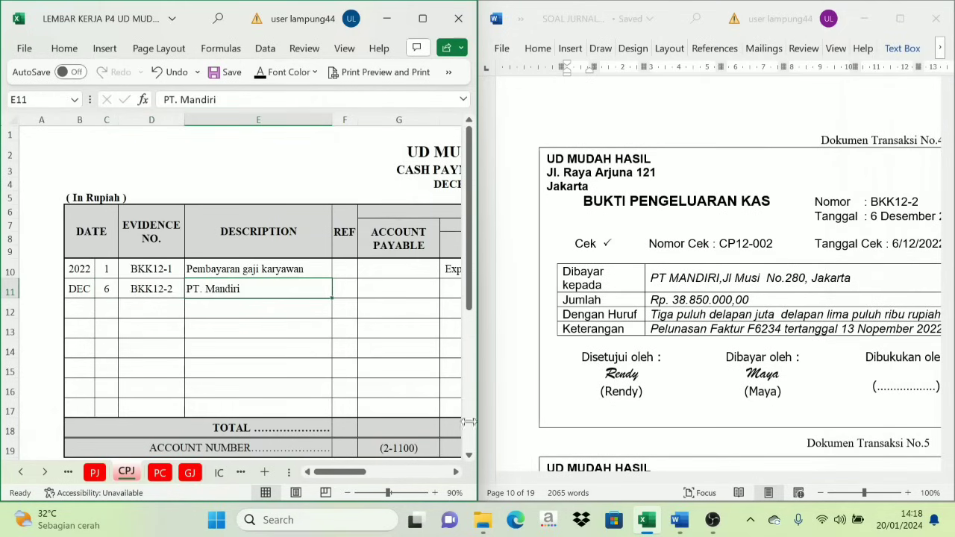
Step: Show the 38.850.000 Cash in Bank credit in K11 and the matching Account Payable debit in G11 in black text
scroll(458, 474, right, 6)
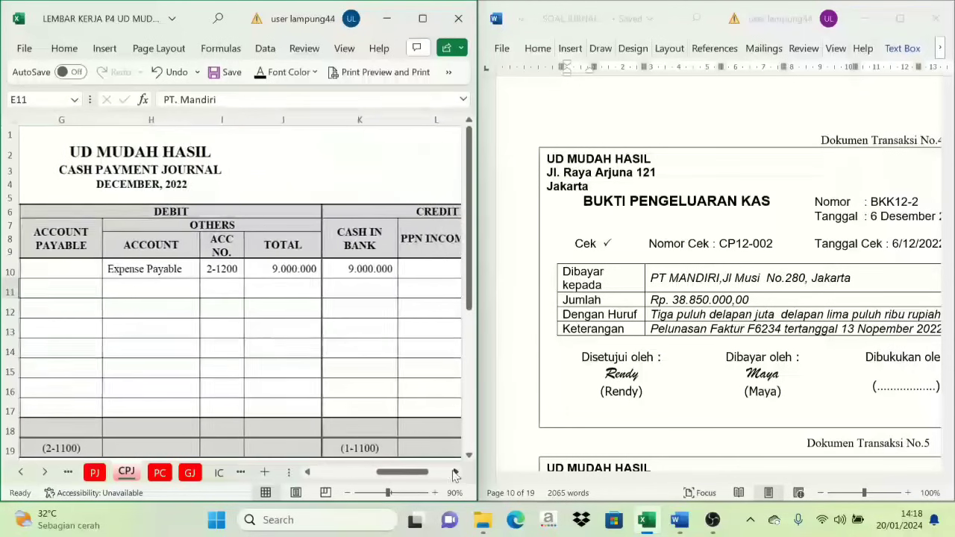
click(391, 295)
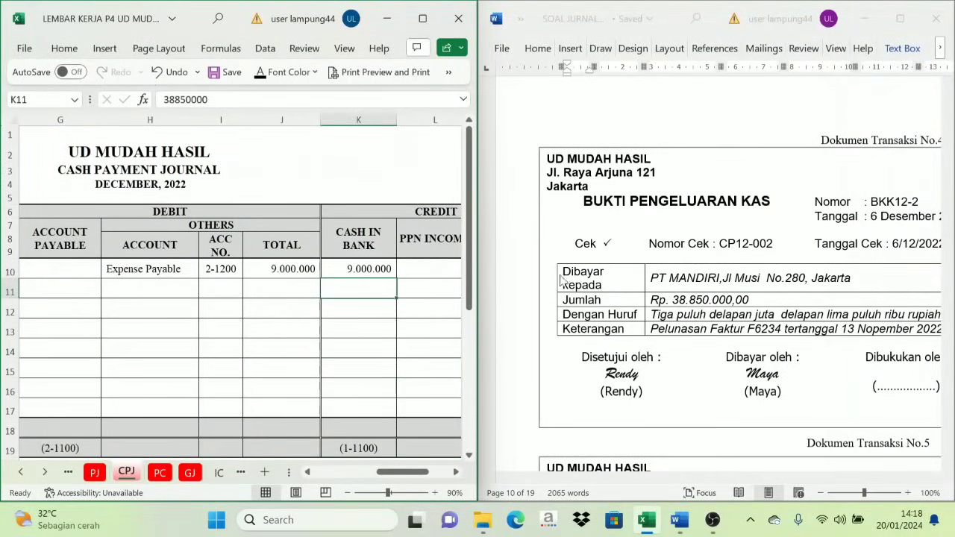
click(260, 73)
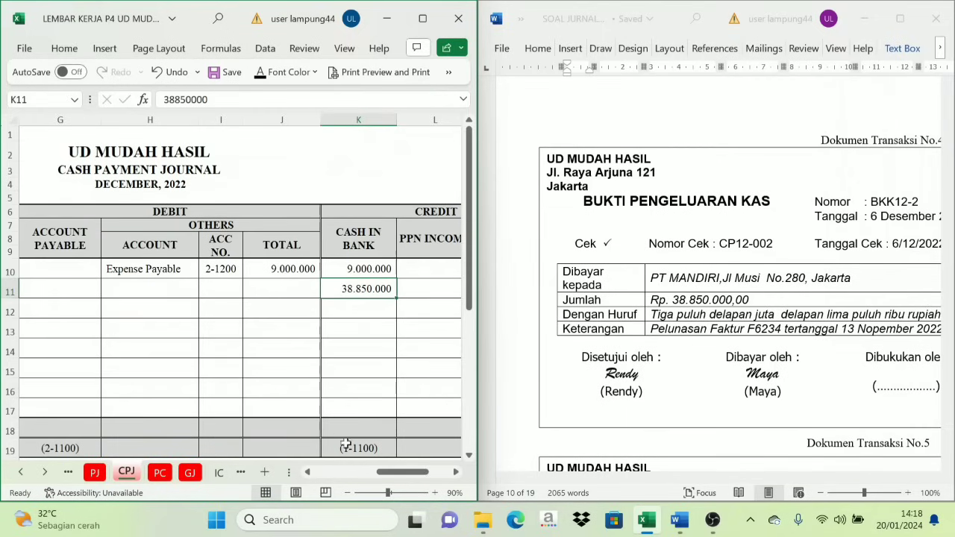
click(309, 473)
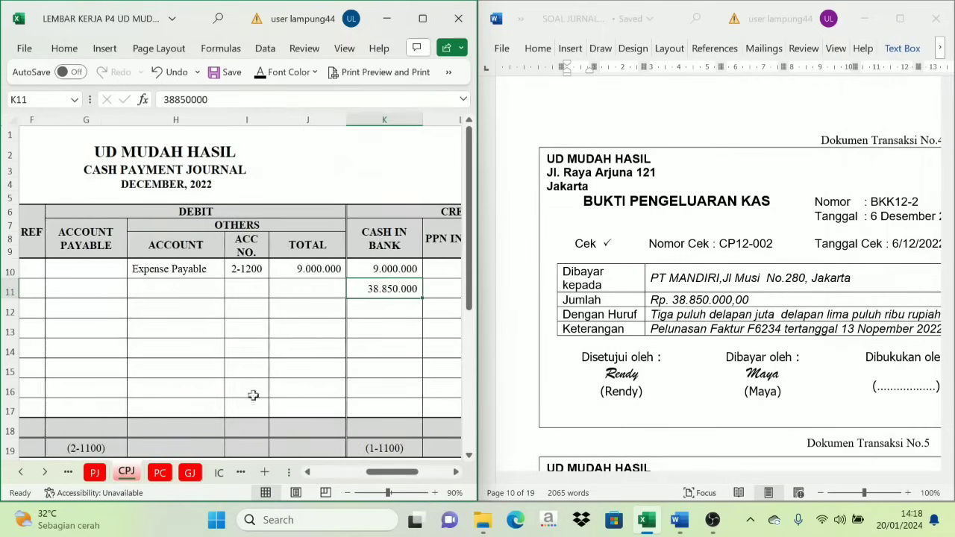
click(88, 283)
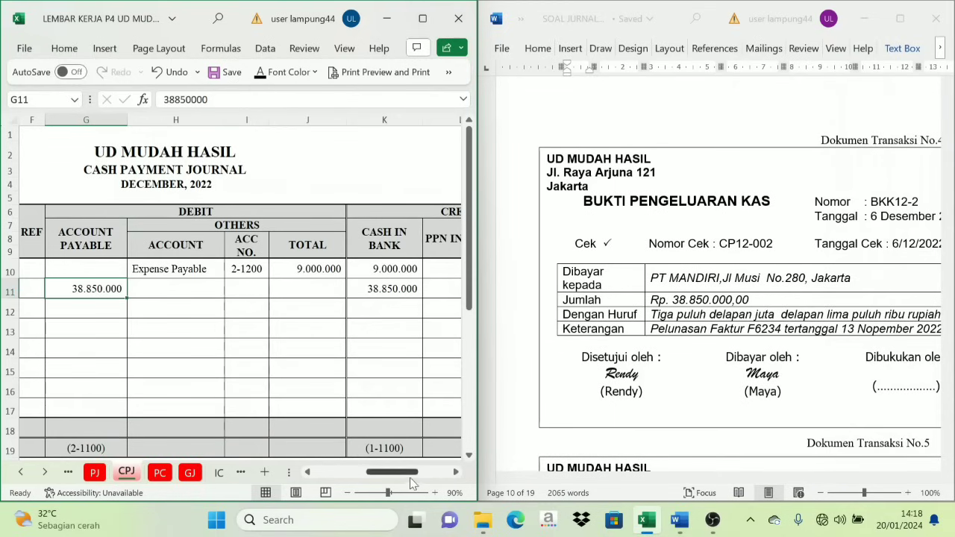
mouse_move(402, 476)
mouse_down()
mouse_move(377, 475)
mouse_move(397, 475)
mouse_up()
click(360, 289)
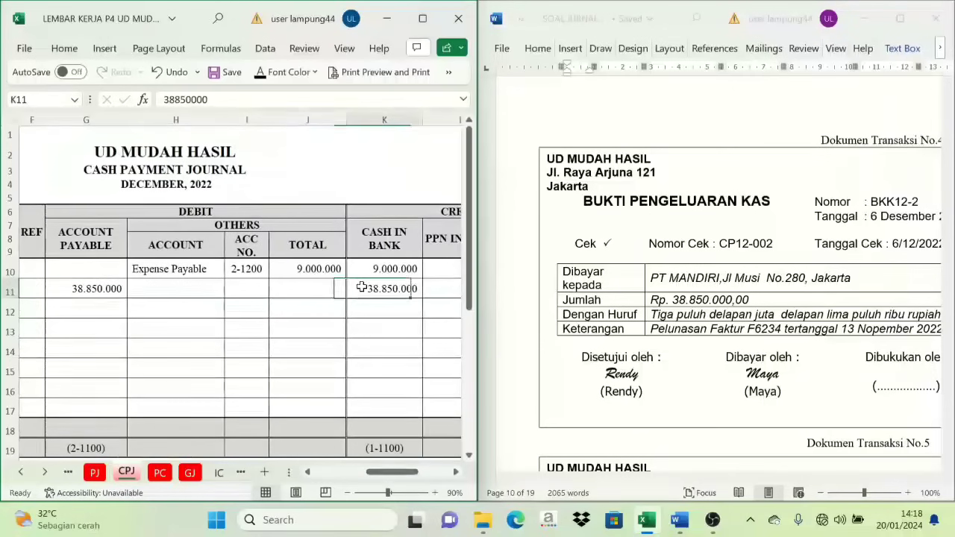
click(89, 289)
drag(391, 473, 360, 472)
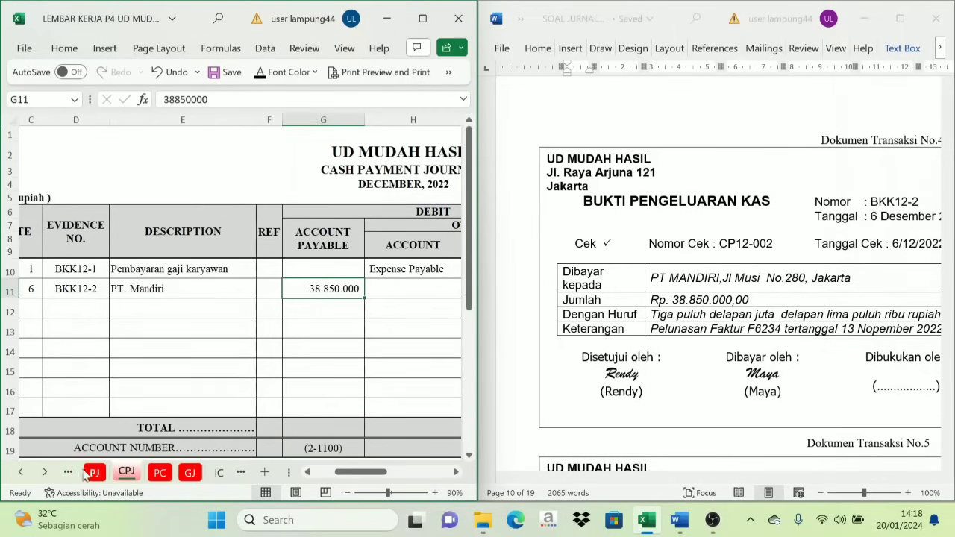
Step: In PT MANDIRI's accounts payable subsidiary ledger, show day 6, description Cash Payment Journal and reference CPJ in row 11 in black text
scroll(112, 473, down, 3)
click(201, 473)
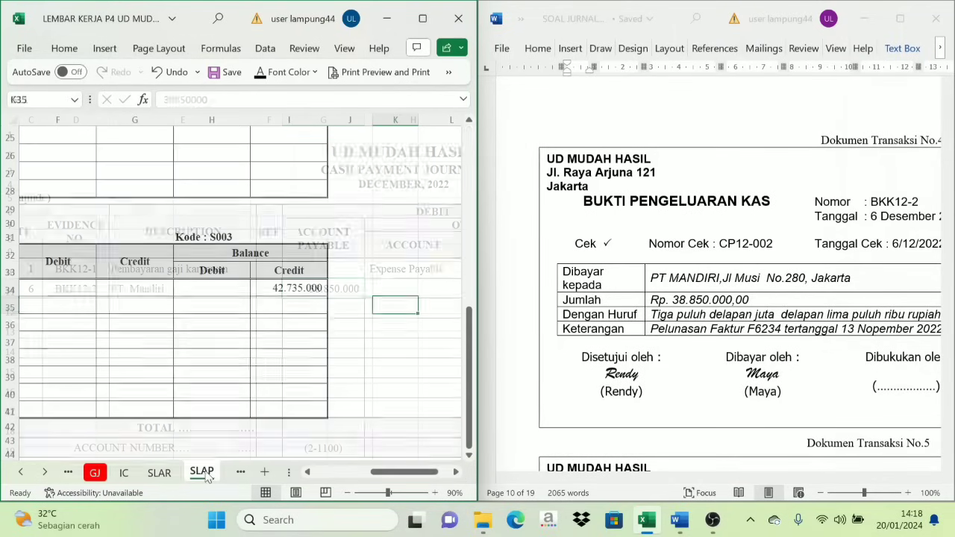
scroll(286, 345, up, 8)
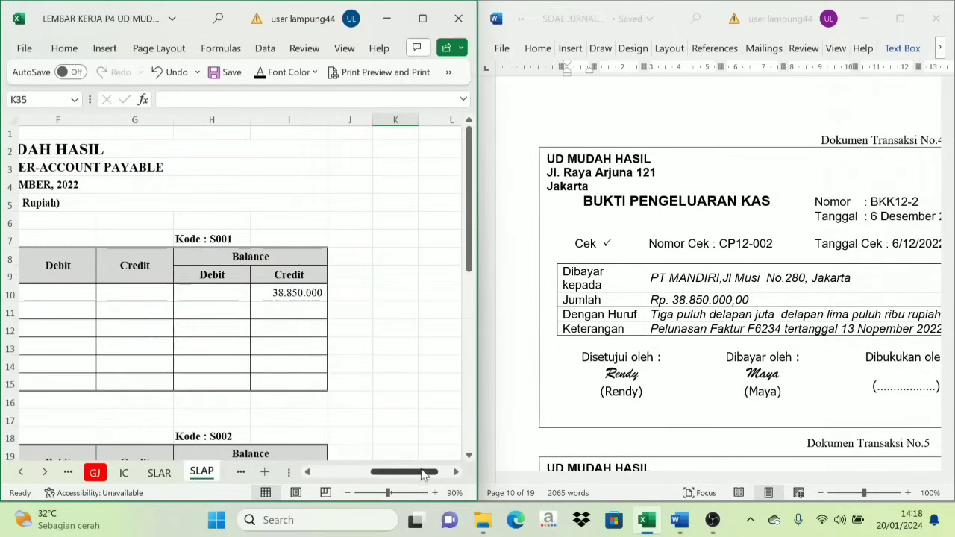
drag(423, 475, 379, 474)
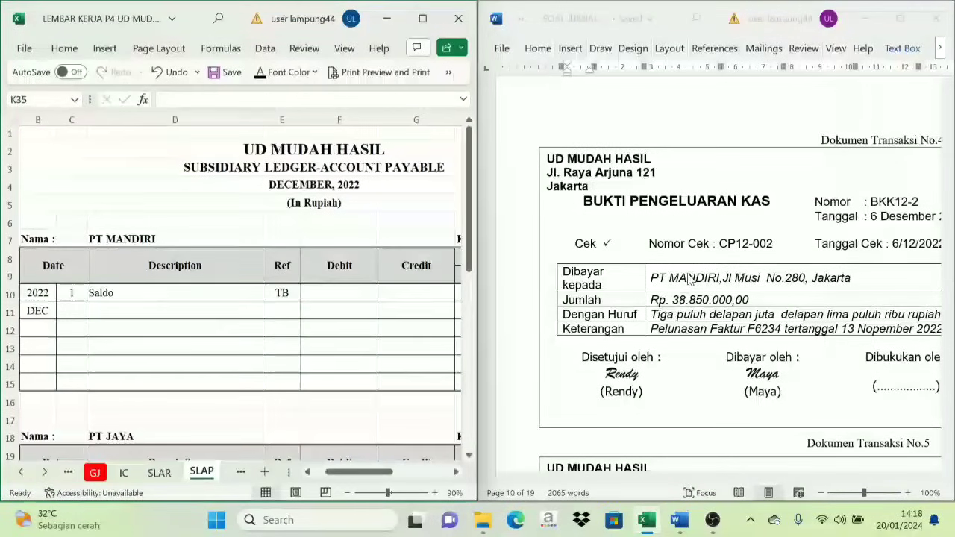
click(72, 311)
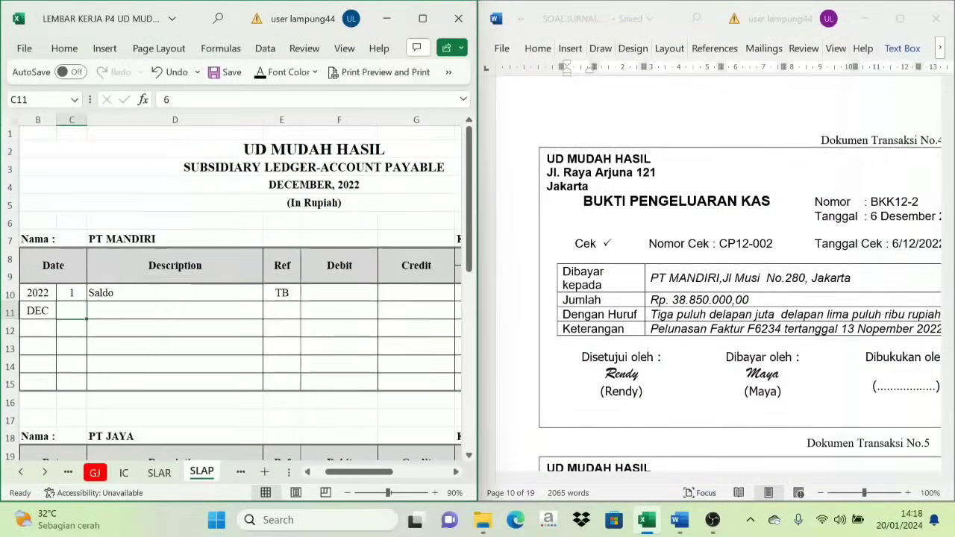
click(118, 310)
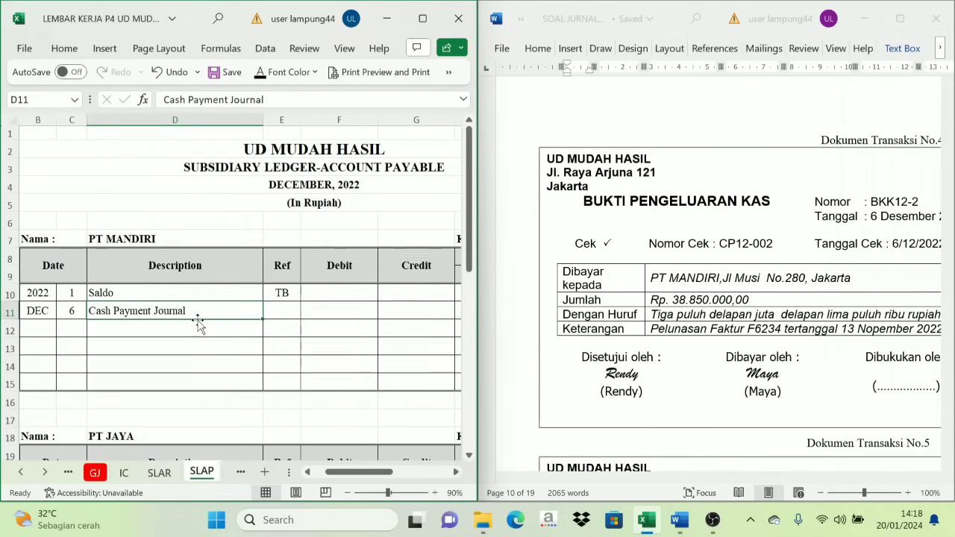
click(295, 310)
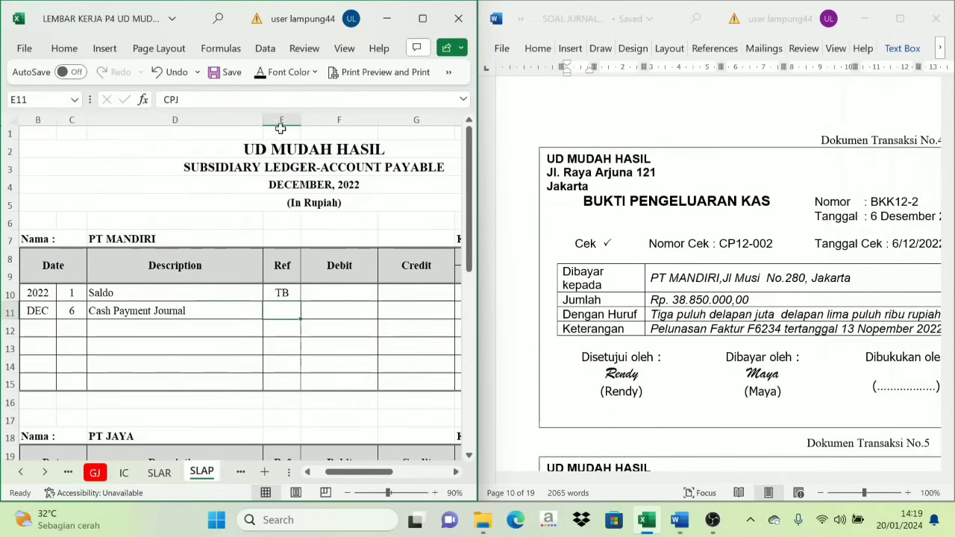
click(261, 74)
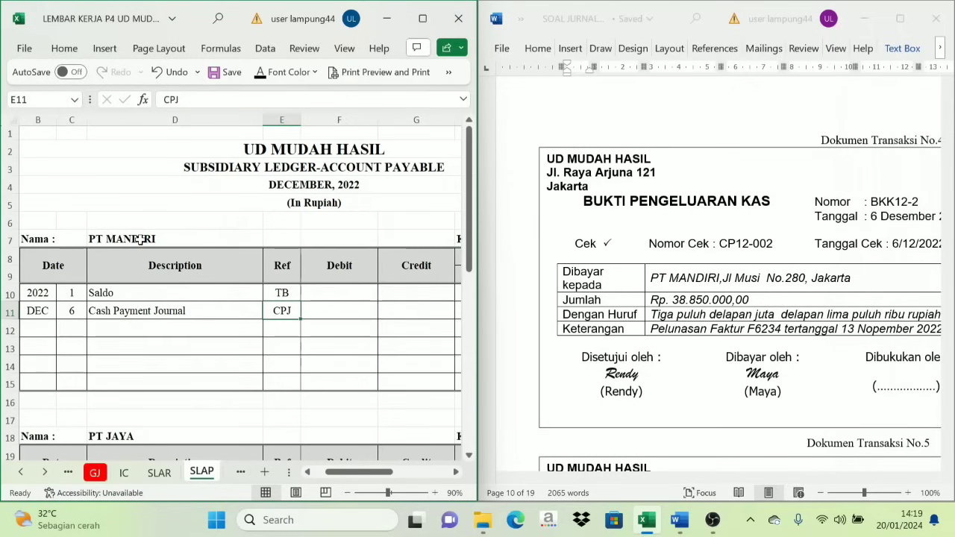
Step: Check PT. Mandiri's payable debit in the Cash Payment Journal, and show the linked 38.850.000 debit (=CPJ!G11) in F11 of the ledger in black text
click(349, 311)
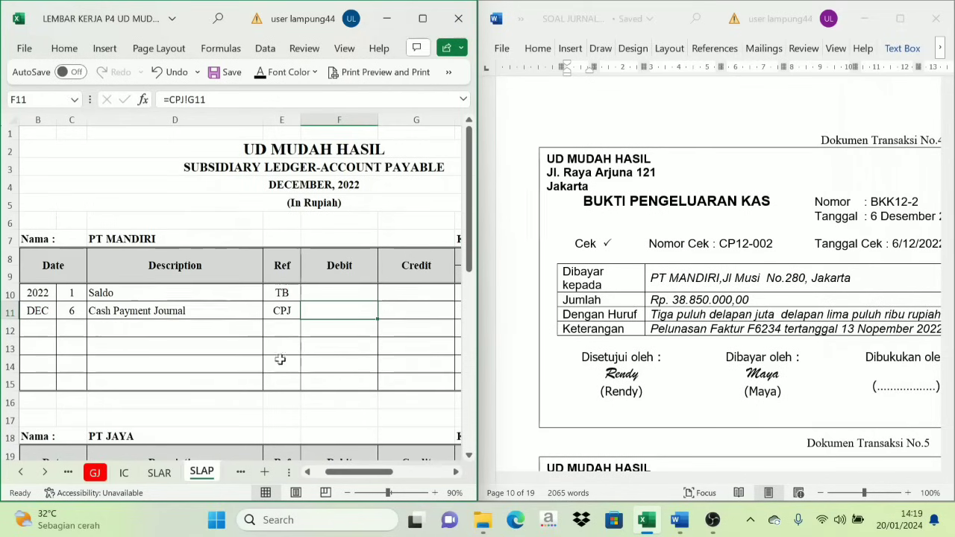
click(21, 473)
click(20, 473)
click(21, 473)
click(21, 473)
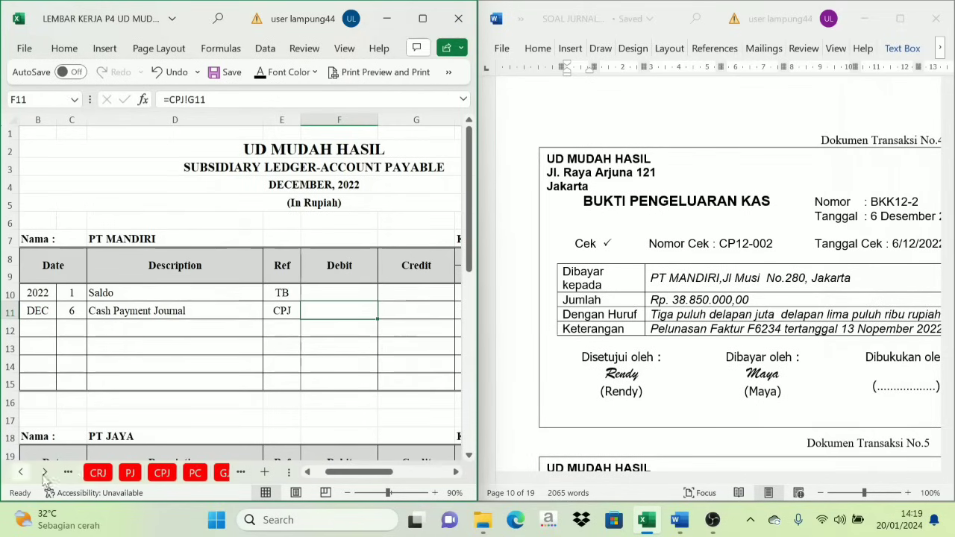
click(162, 473)
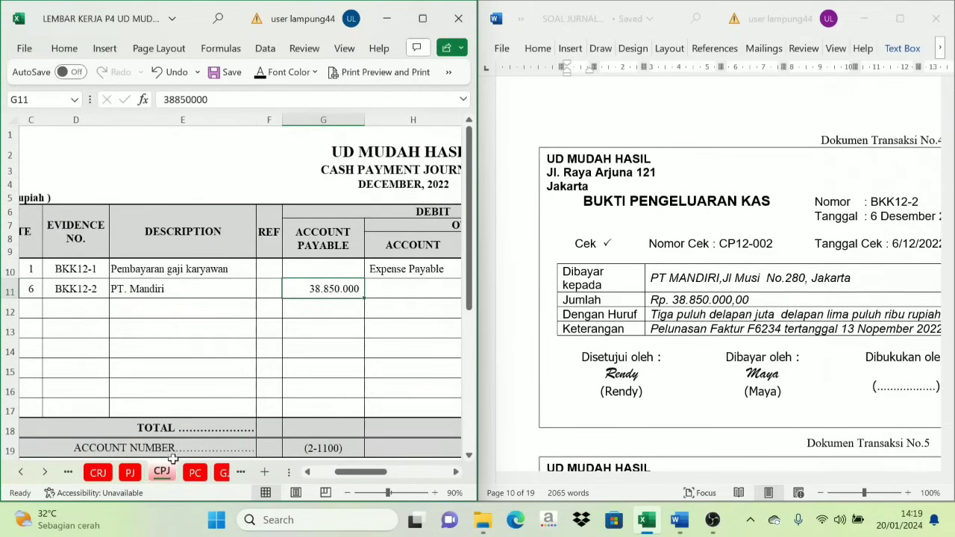
click(45, 472)
click(45, 473)
click(44, 472)
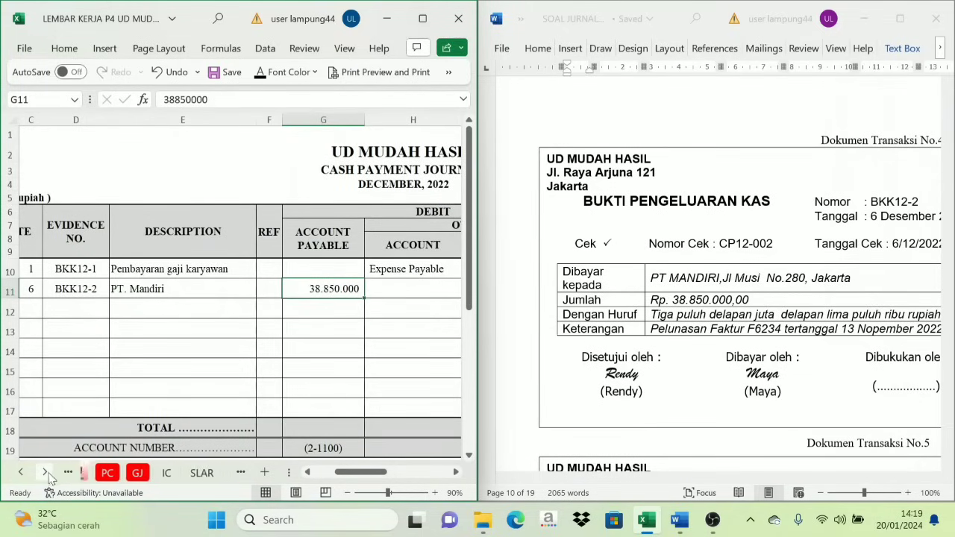
click(45, 472)
click(201, 473)
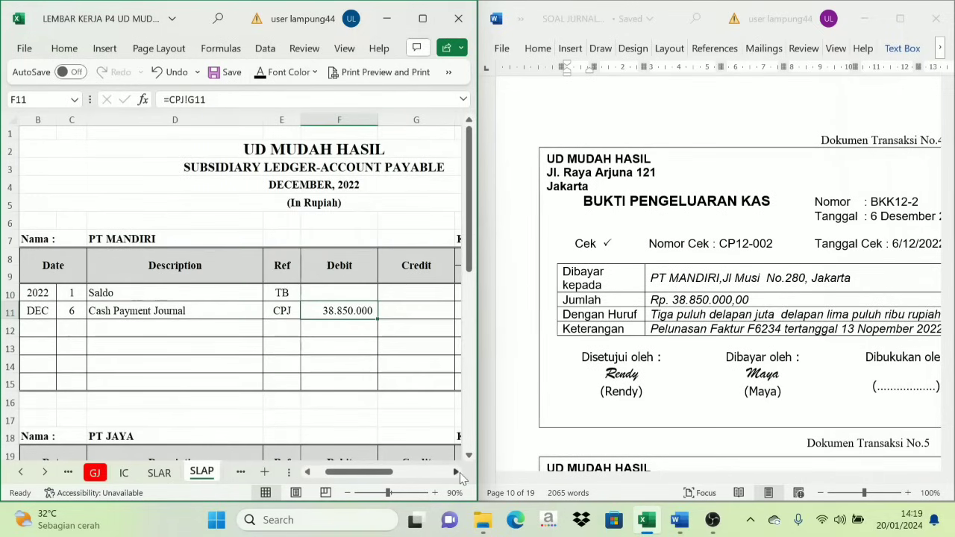
Step: Compare PT MANDIRI's day 6 debit with the opening amount in the ledger's Balance columns
click(456, 472)
click(456, 472)
click(456, 472)
click(456, 472)
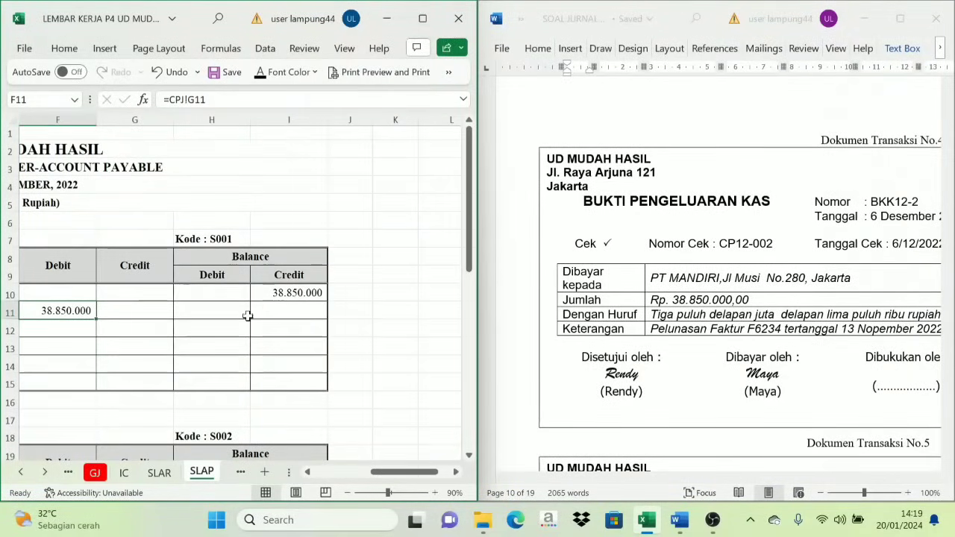
mouse_move(396, 472)
mouse_down()
mouse_move(383, 478)
mouse_move(391, 475)
mouse_up()
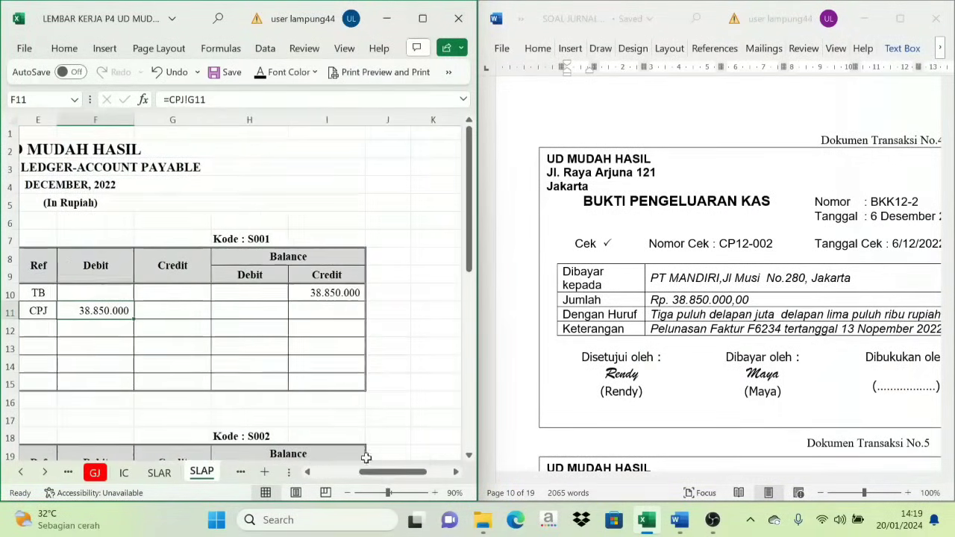
Step: Compare PT MANDIRI's day 6 debit with its opening credit balance, and show the new credit balance (=I10-F11) in I11 in black text
click(328, 274)
click(110, 265)
click(120, 297)
click(325, 276)
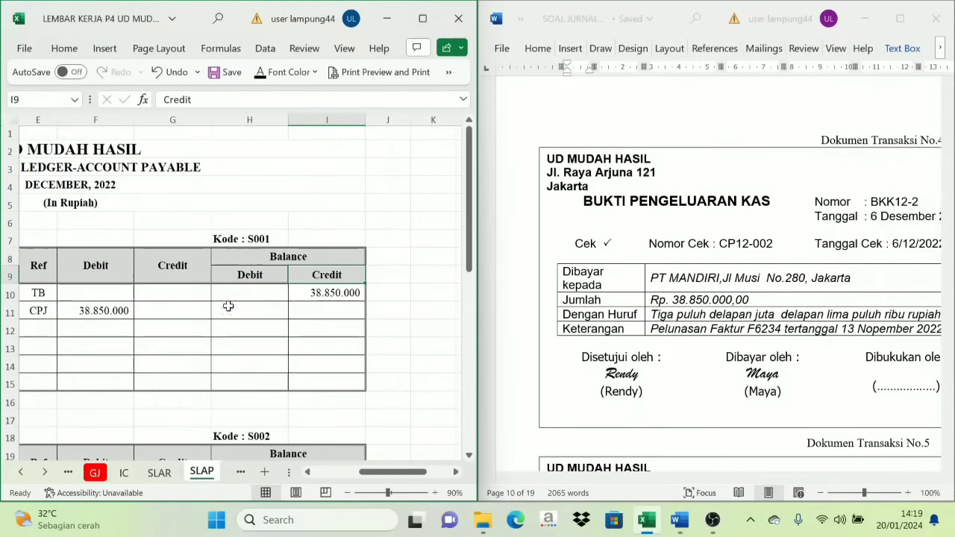
click(121, 312)
click(341, 299)
click(107, 312)
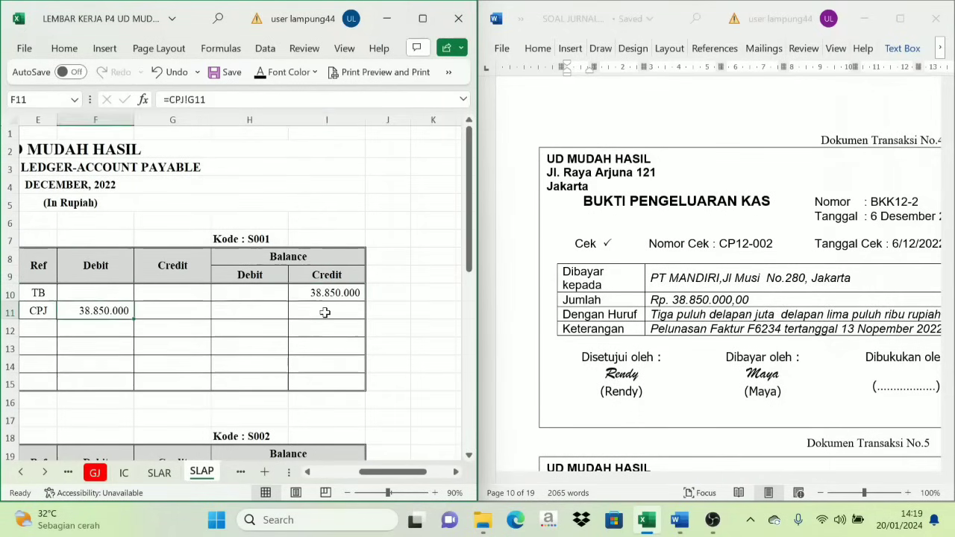
click(320, 311)
click(256, 79)
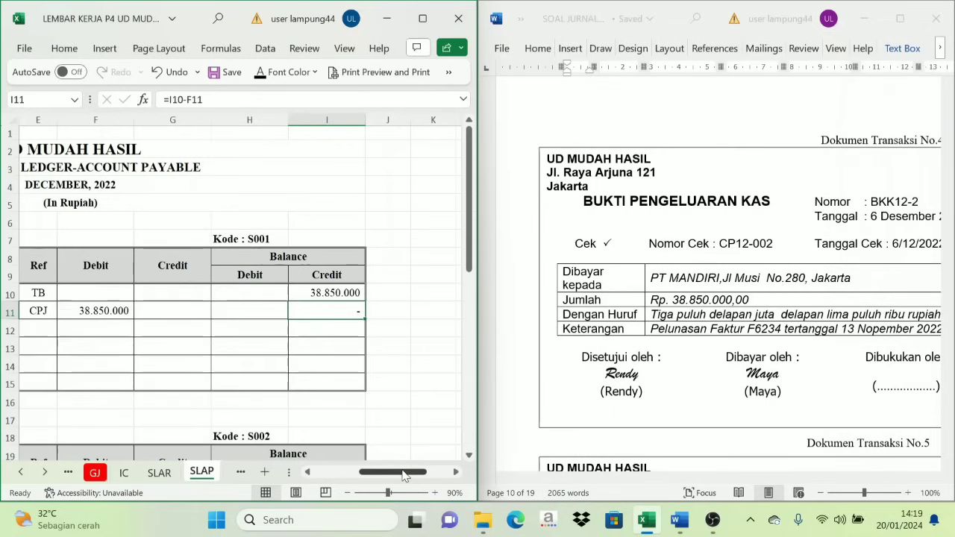
Step: Check PT. Mandiri's entry in the Cash Payment Journal against its posting in the accounts payable subsidiary ledger
drag(403, 475, 376, 475)
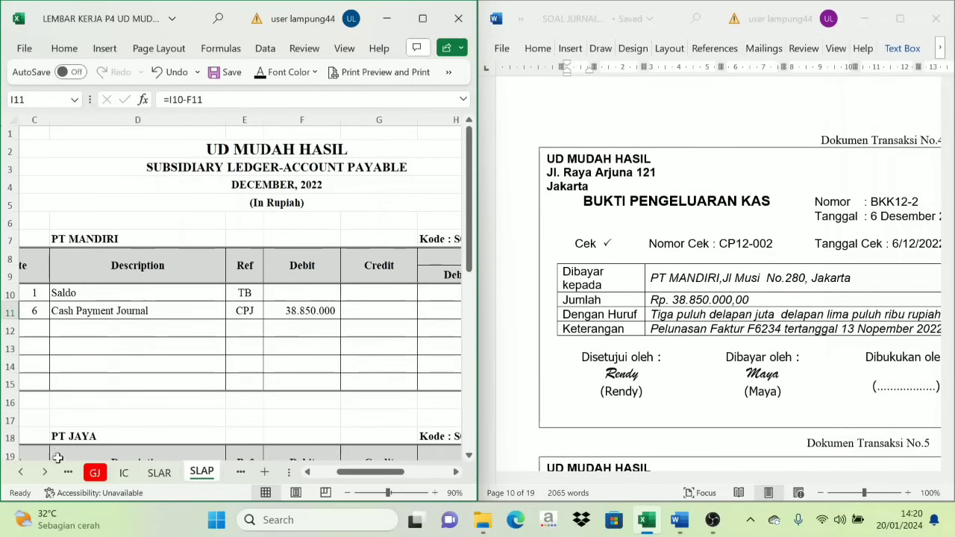
click(20, 472)
click(21, 473)
click(20, 472)
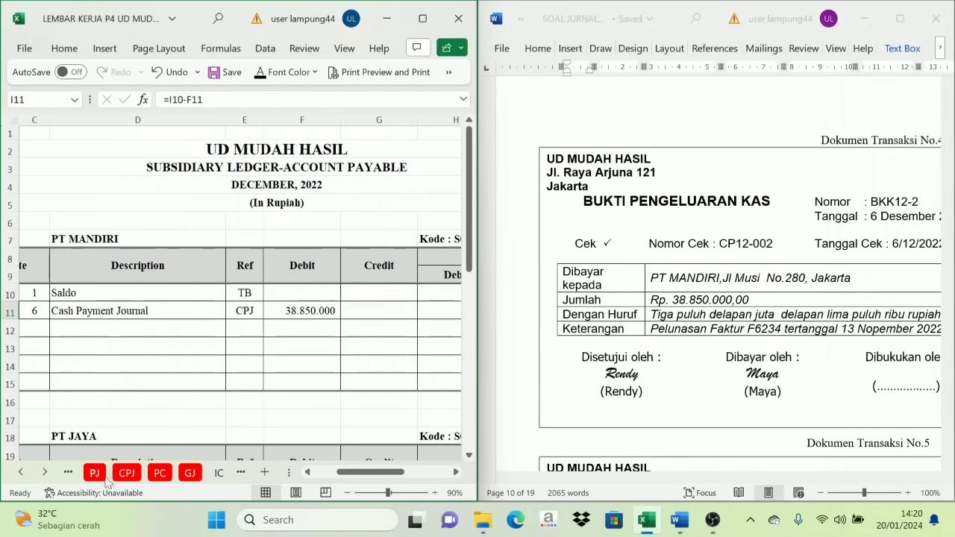
click(126, 472)
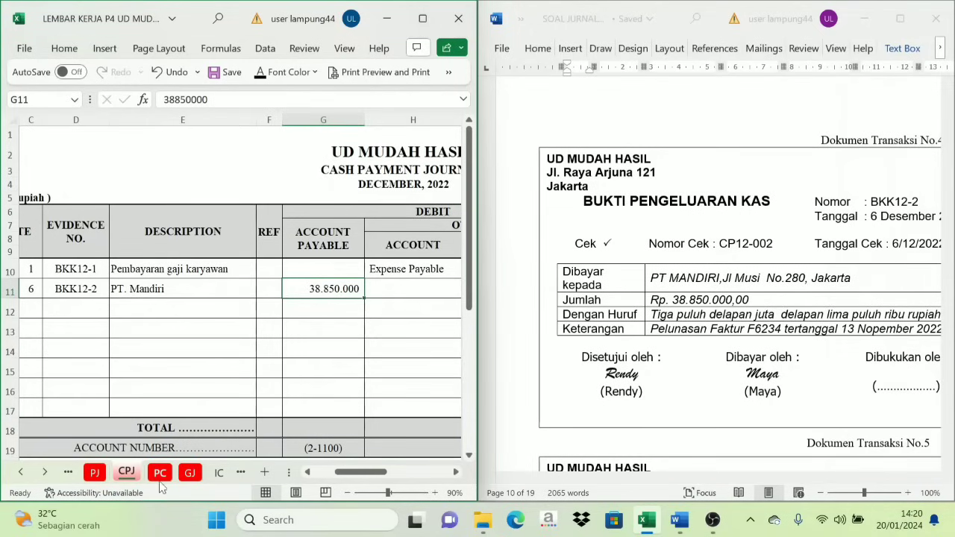
scroll(142, 474, down, 3)
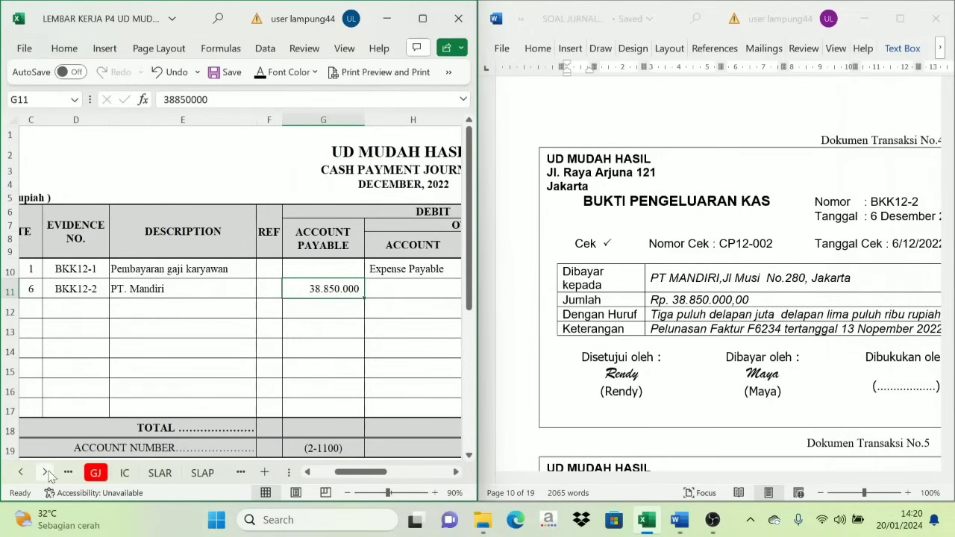
click(202, 473)
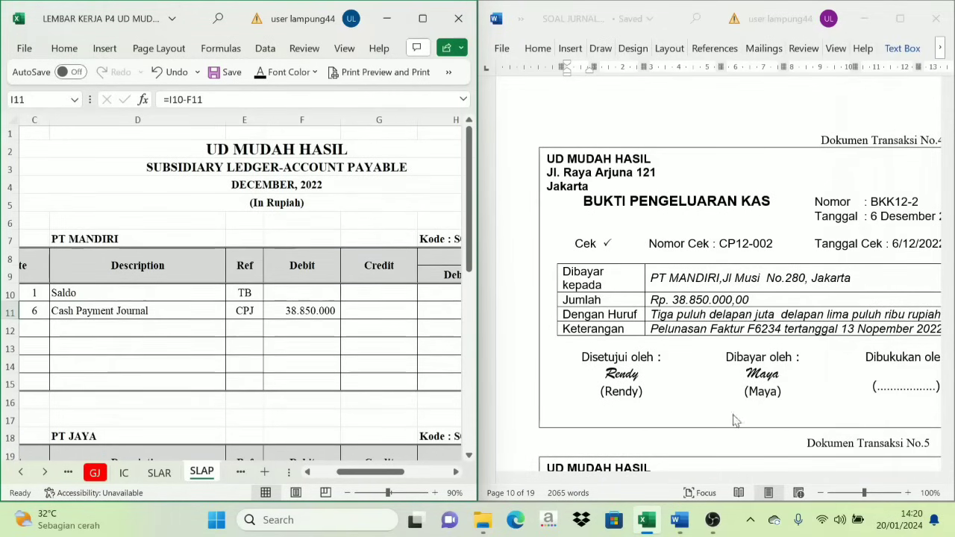
Step: Bring up petty cash voucher V12-1 (Dokumen Transaksi No.5) in the Word document, and open the Petty Cash sheet in Excel
drag(737, 478, 772, 478)
scroll(736, 372, down, 8)
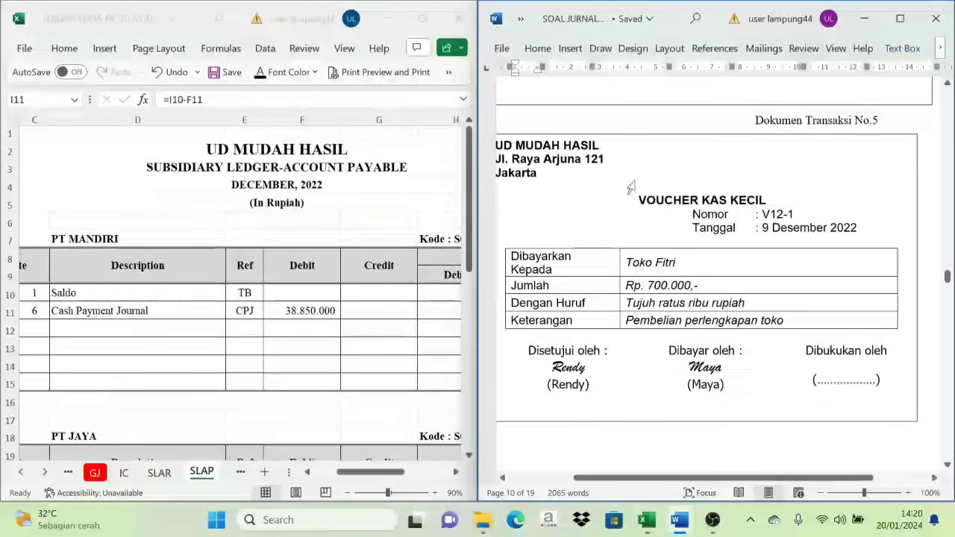
click(631, 241)
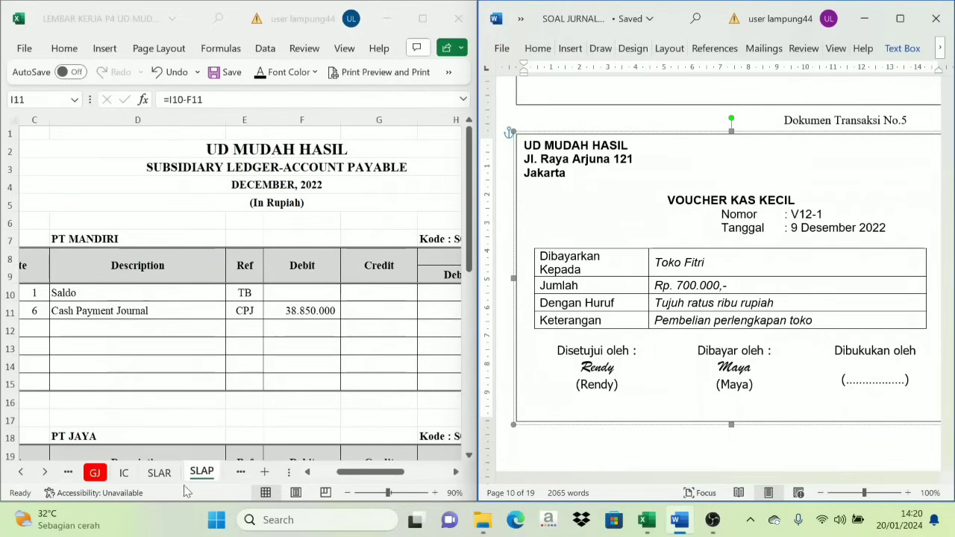
click(21, 473)
click(21, 473)
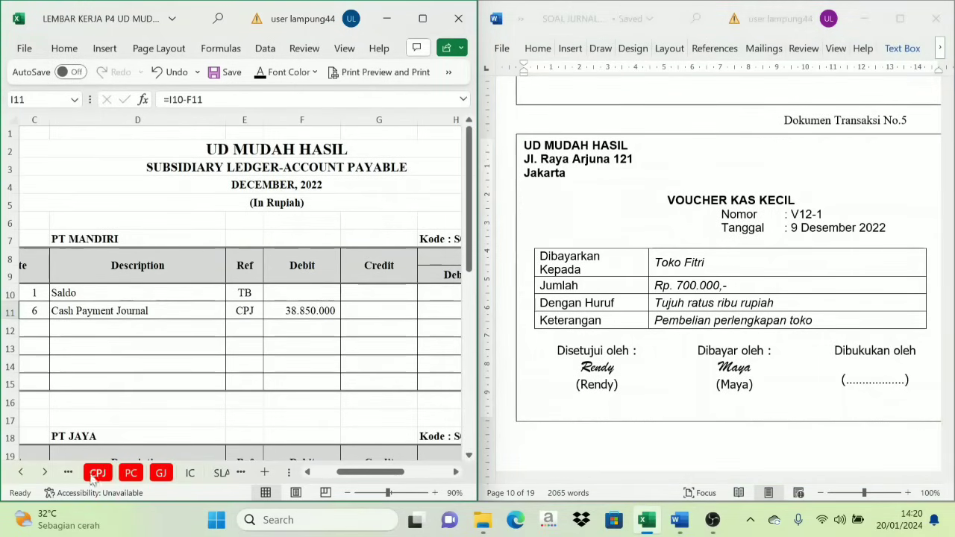
click(131, 473)
mouse_move(352, 473)
mouse_down()
mouse_move(394, 478)
mouse_move(366, 476)
mouse_up()
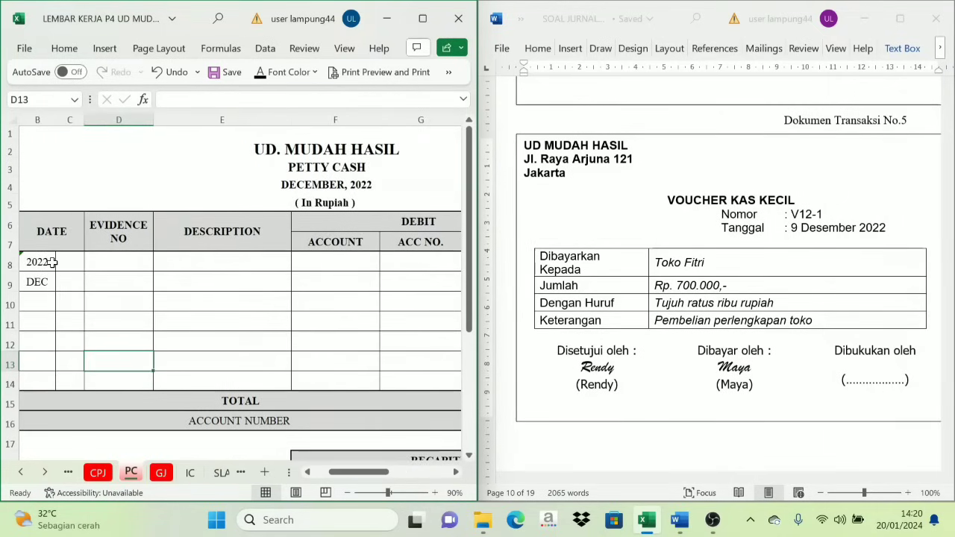
Step: In Petty Cash row 8, show day 9, evidence V12-1, description Pembelian Perlengkapan and the 700.000 Petty Cash credit in black text
drag(74, 263, 192, 264)
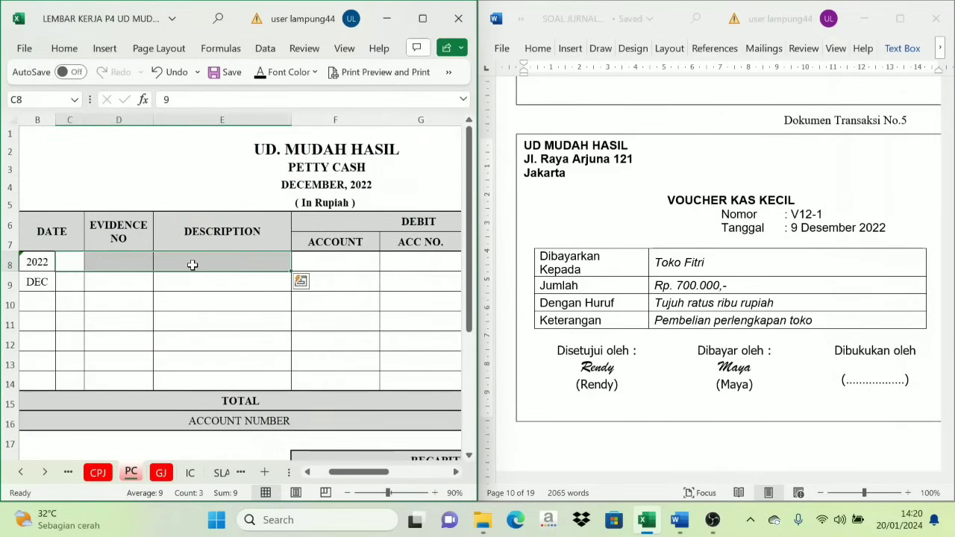
click(260, 73)
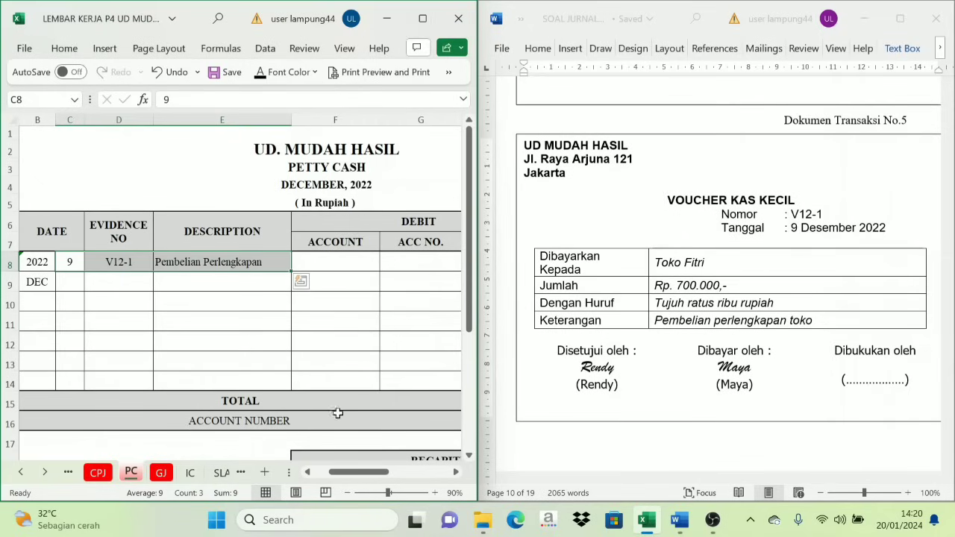
drag(366, 473, 429, 482)
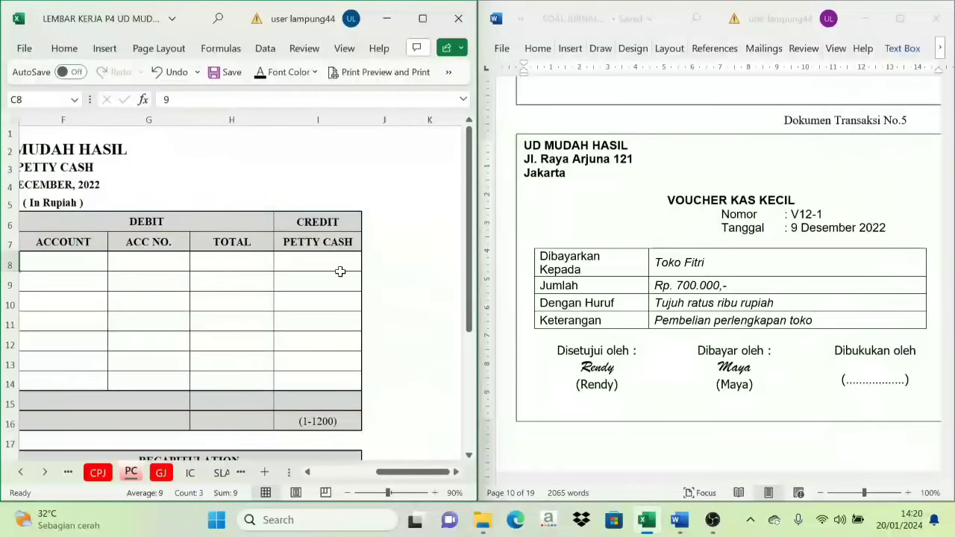
click(339, 267)
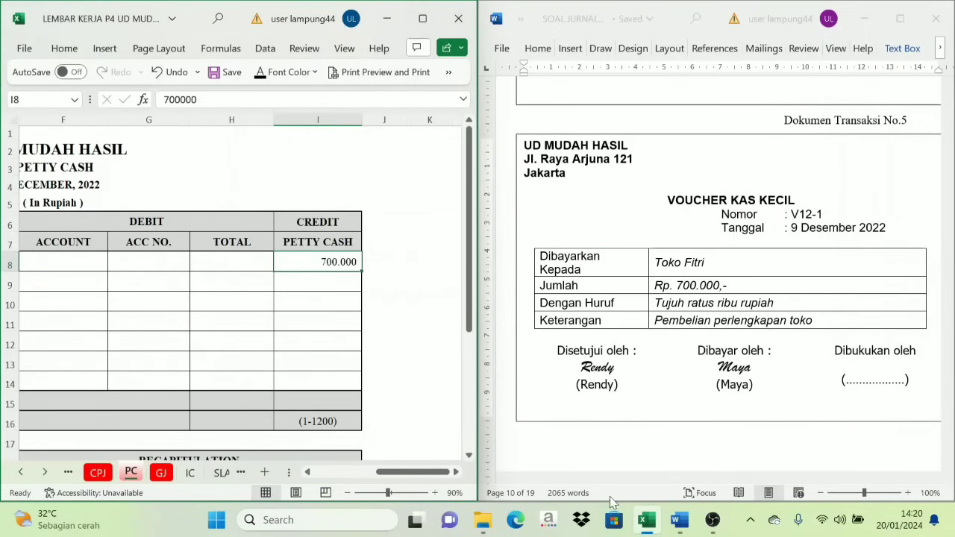
Step: Show the voucher's debit in Petty Cash row 8 in black text: account Store Supplies, account number 1-1600 and total 700.000
drag(429, 470, 421, 470)
click(201, 261)
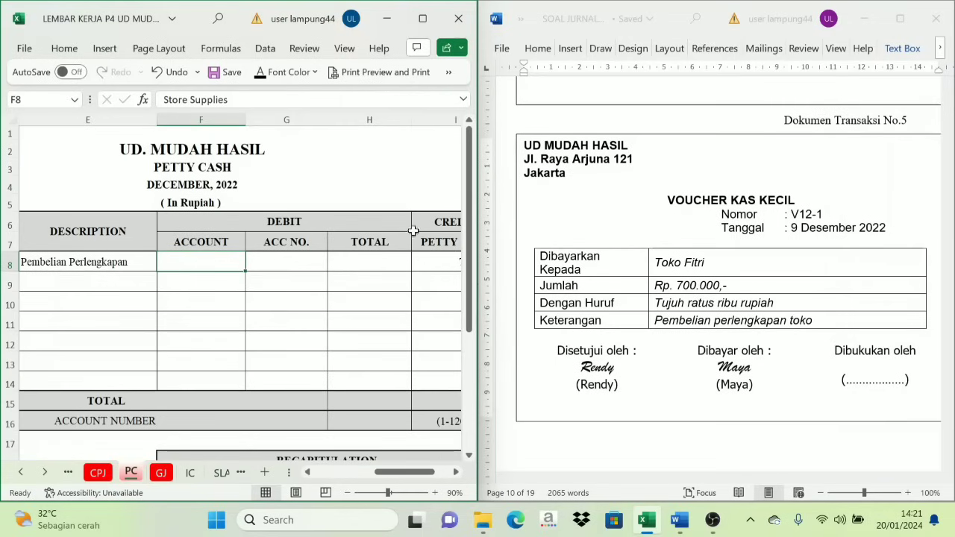
click(287, 71)
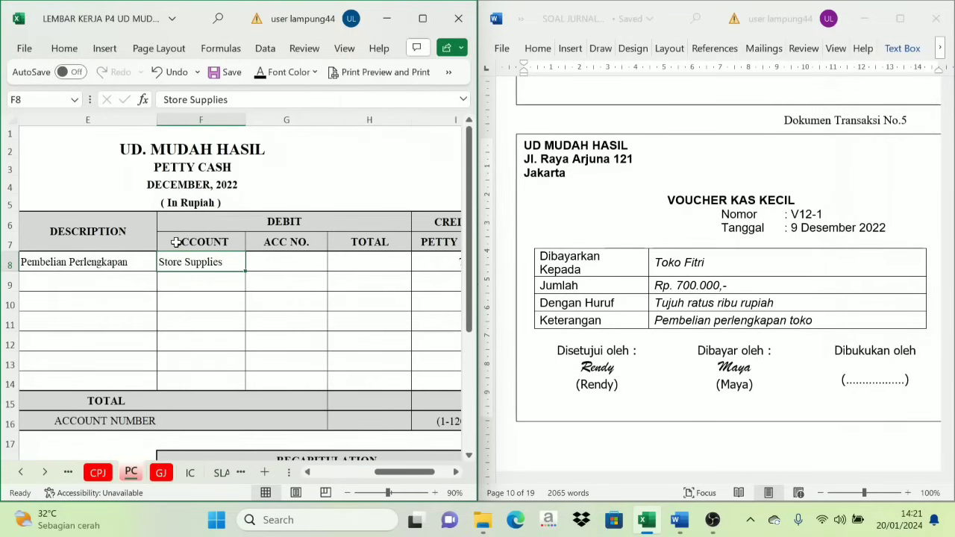
click(263, 261)
click(261, 71)
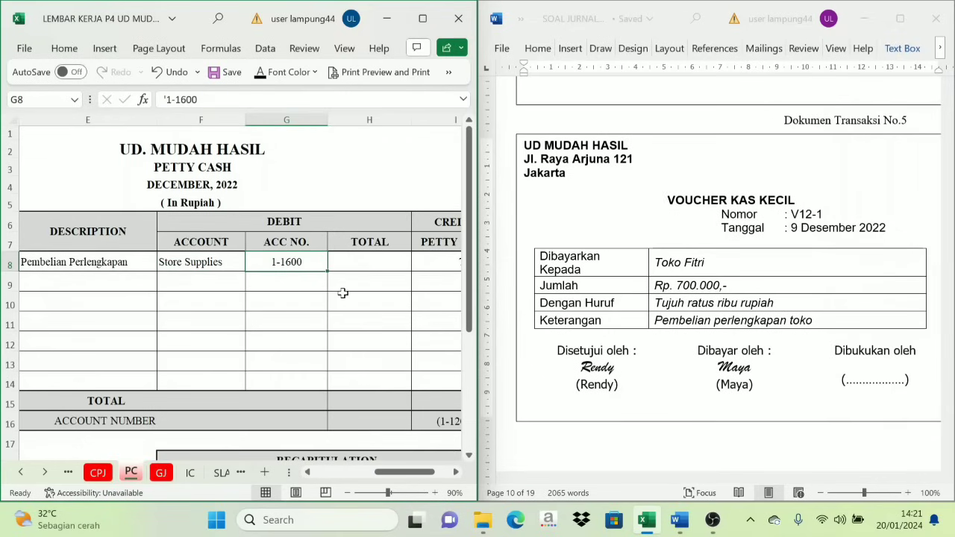
click(343, 251)
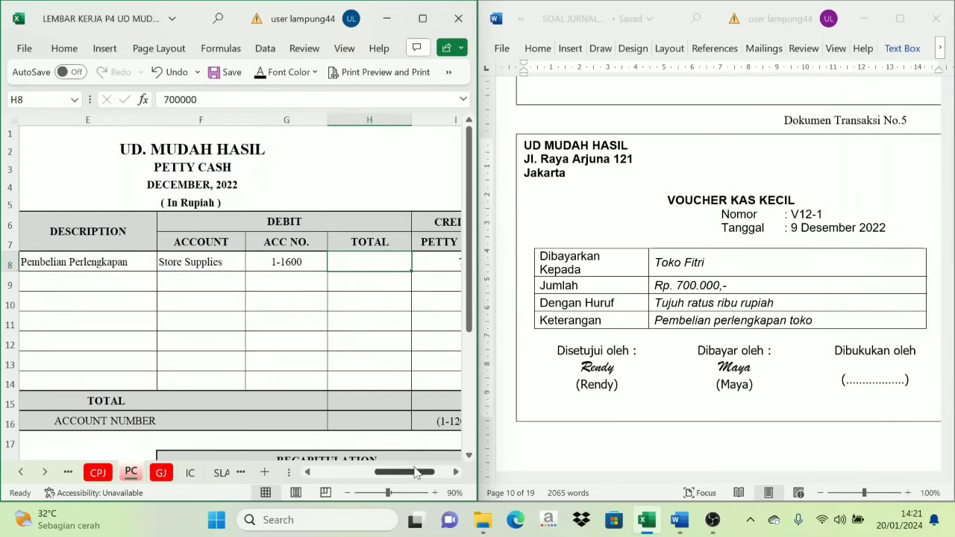
Step: Apply the current font color to the hidden 700000 debit total in row 8 of the petty cash journal
drag(415, 474, 424, 480)
click(309, 266)
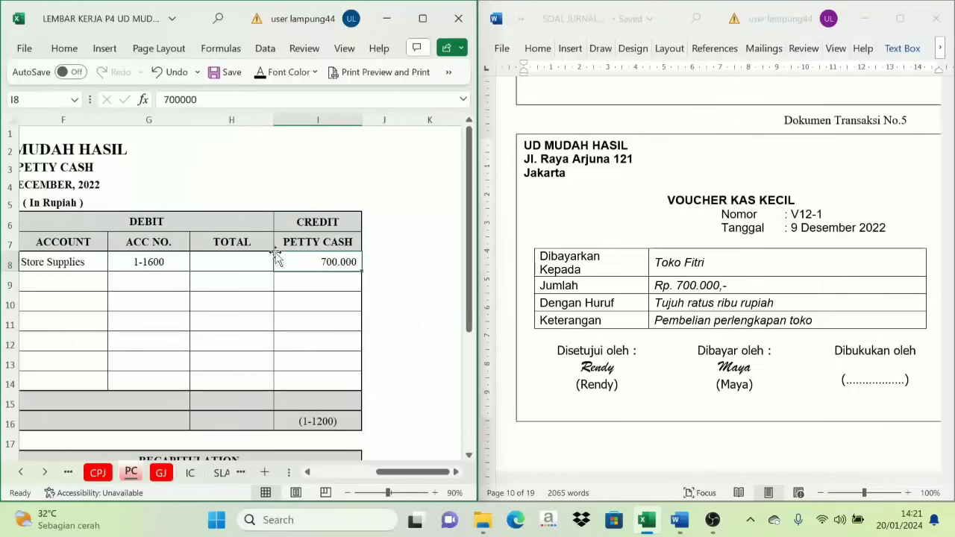
click(248, 259)
click(258, 72)
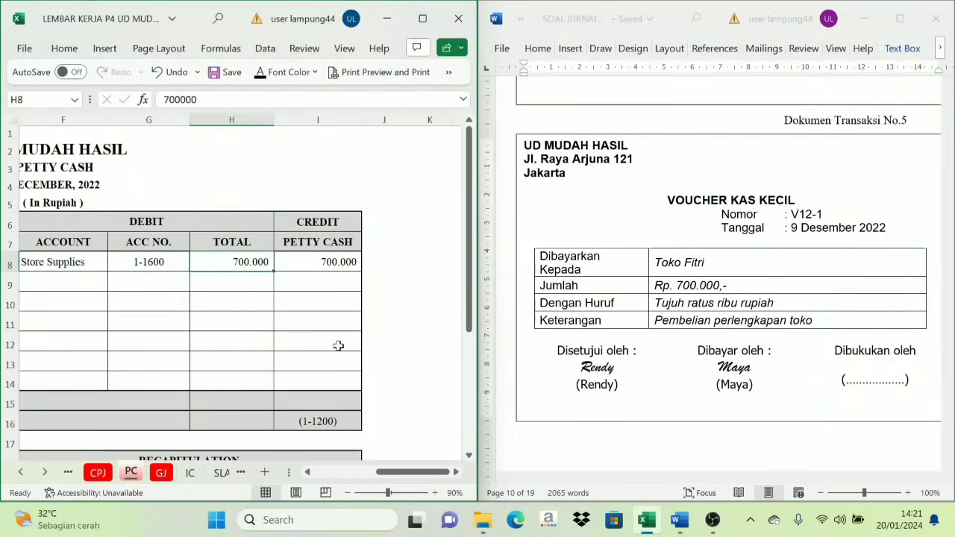
Step: Bring Dokumen Transaksi No.6 into view in the Word document and open the CPJ sheet in the workbook
scroll(795, 283, down, 10)
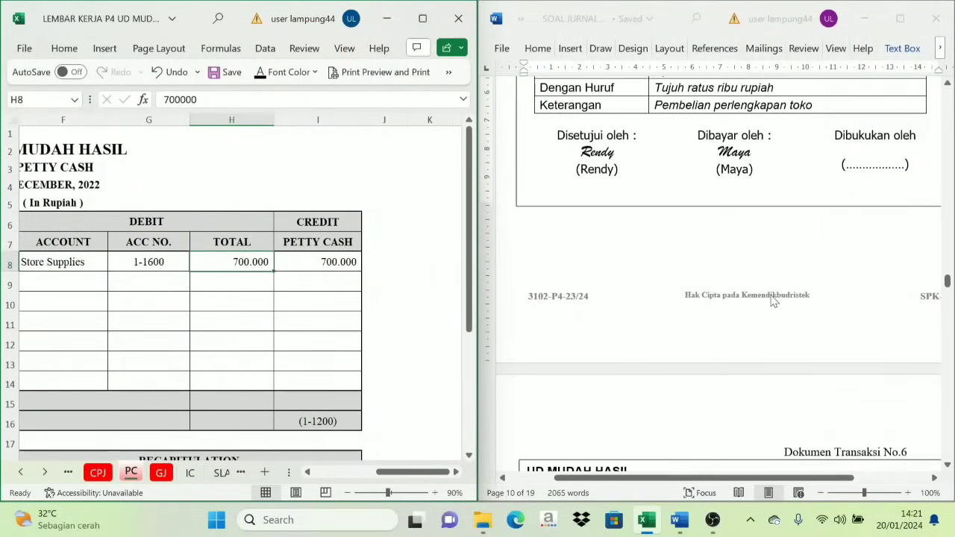
scroll(767, 306, down, 3)
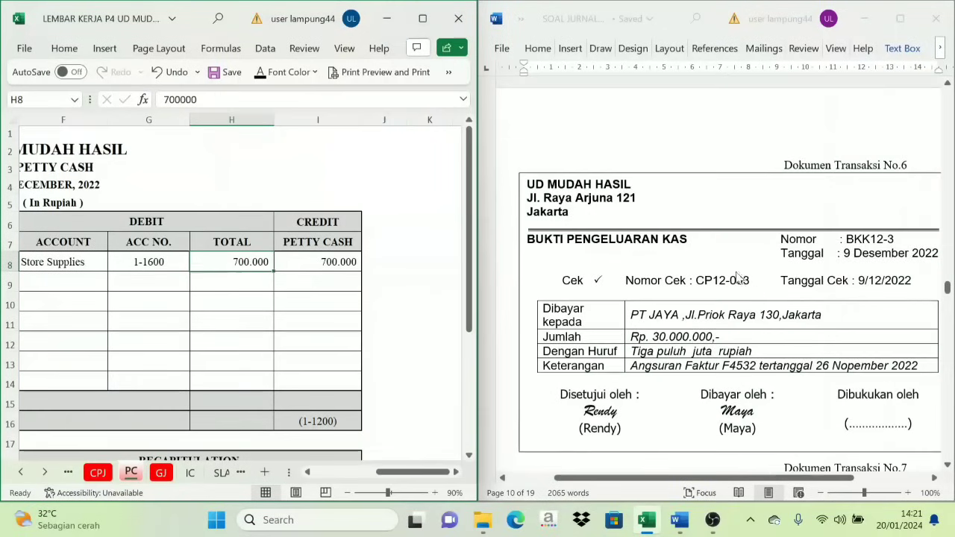
scroll(721, 264, down, 1)
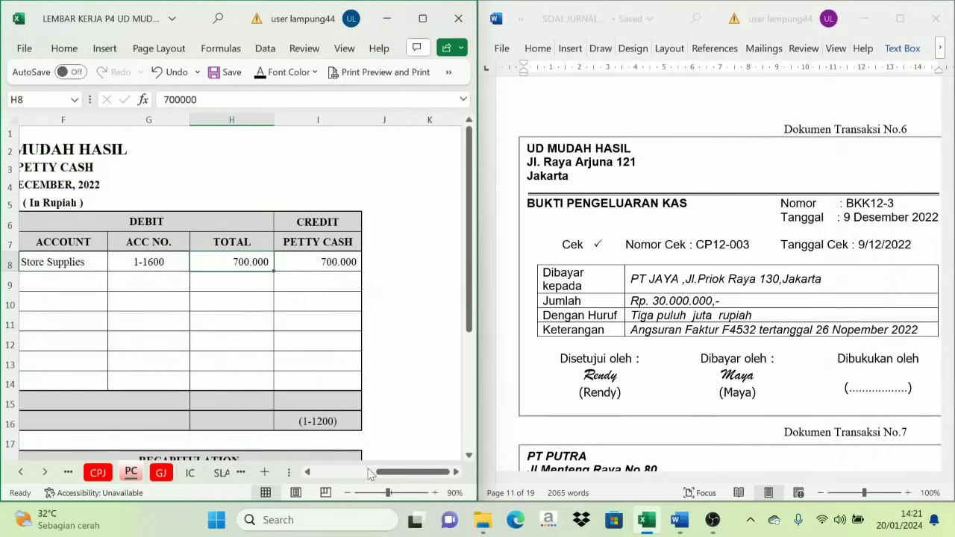
drag(381, 473, 353, 498)
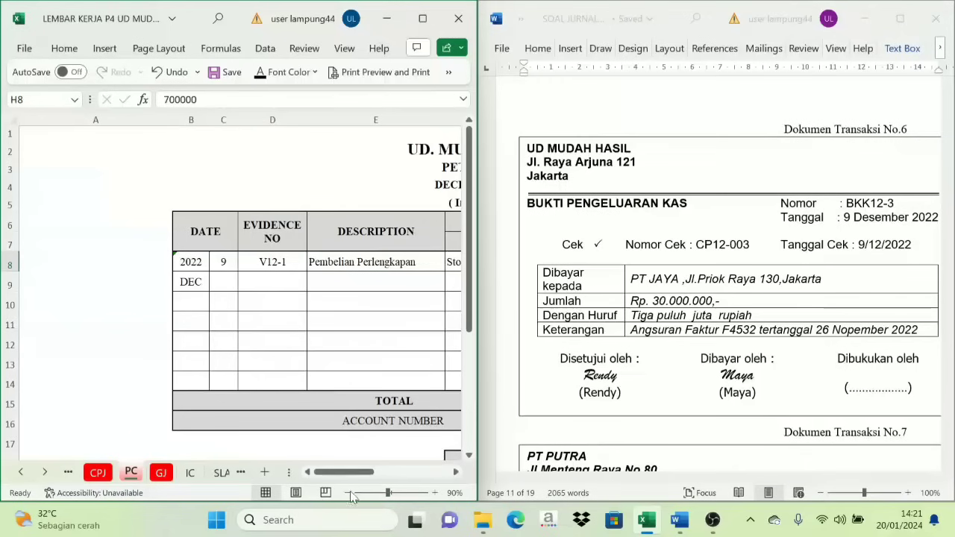
click(20, 473)
click(21, 472)
click(21, 472)
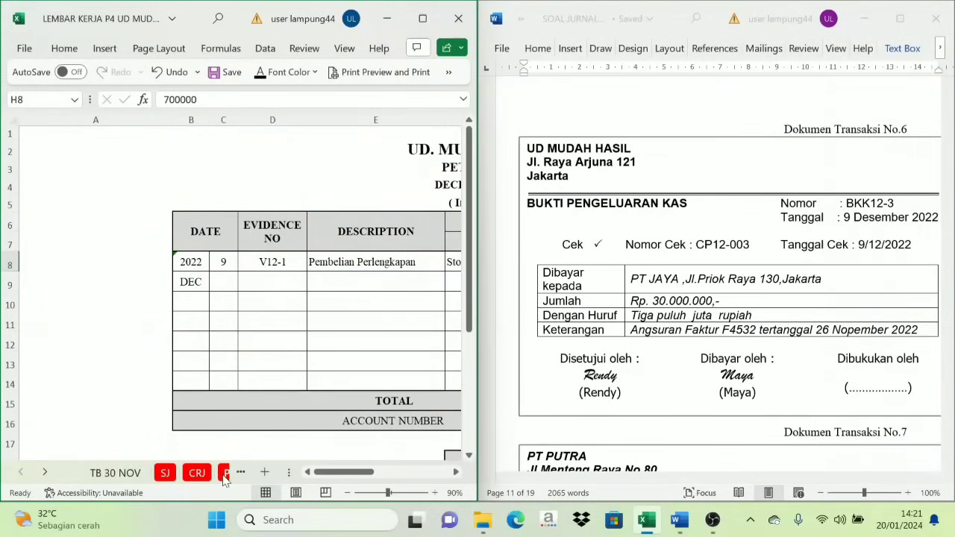
click(224, 481)
click(192, 473)
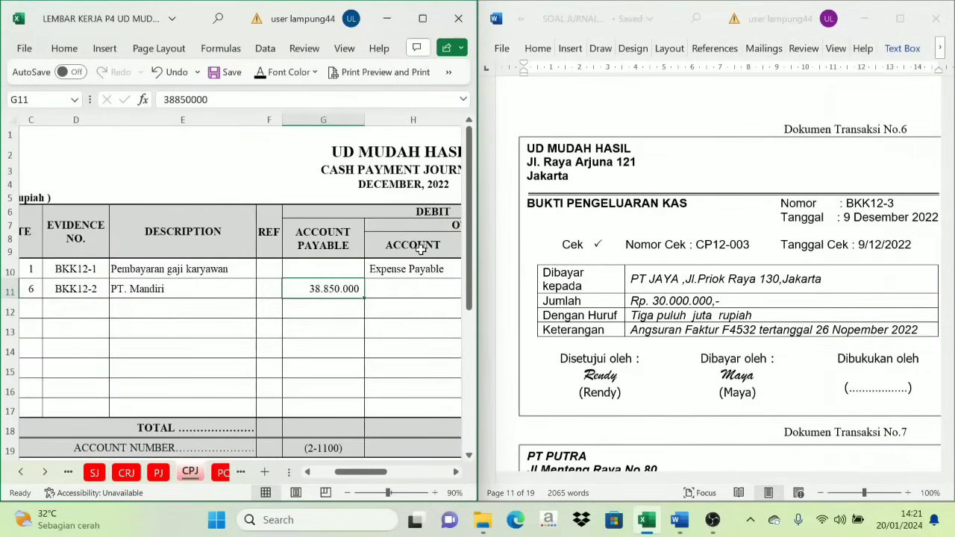
Step: Record day 9, evidence number BKK12-3 and description PT. Jaya in journal row 12, applying the current font color to the hidden text
drag(362, 472, 340, 475)
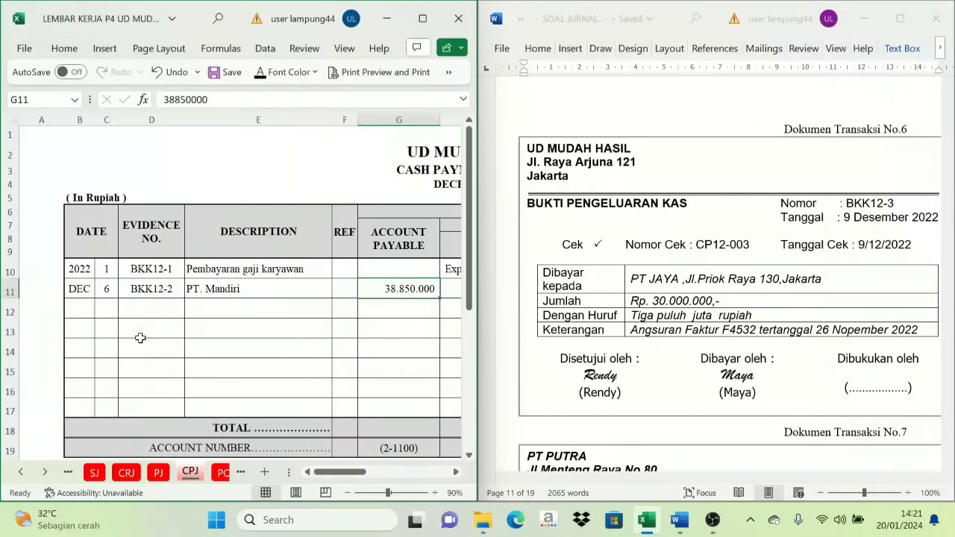
click(100, 308)
text(9)
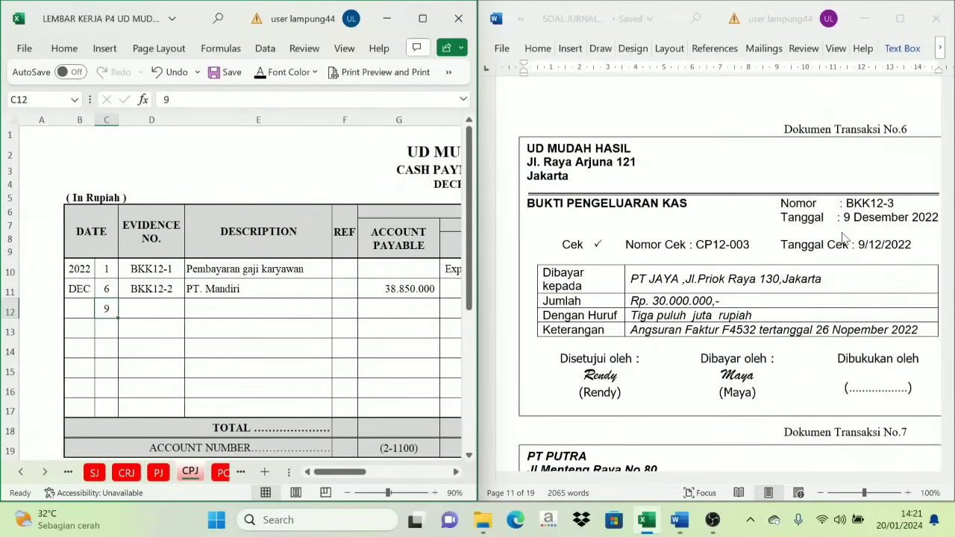
click(149, 313)
click(264, 73)
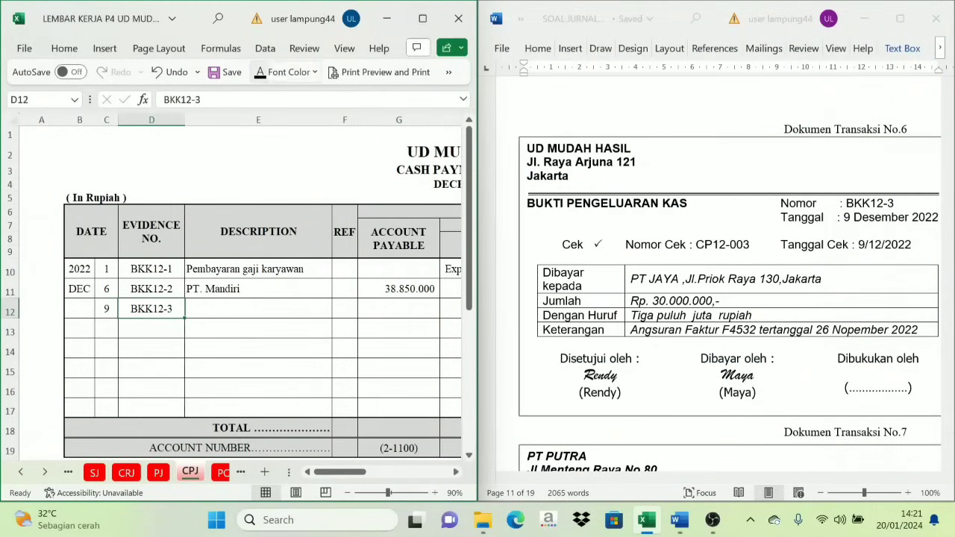
click(221, 304)
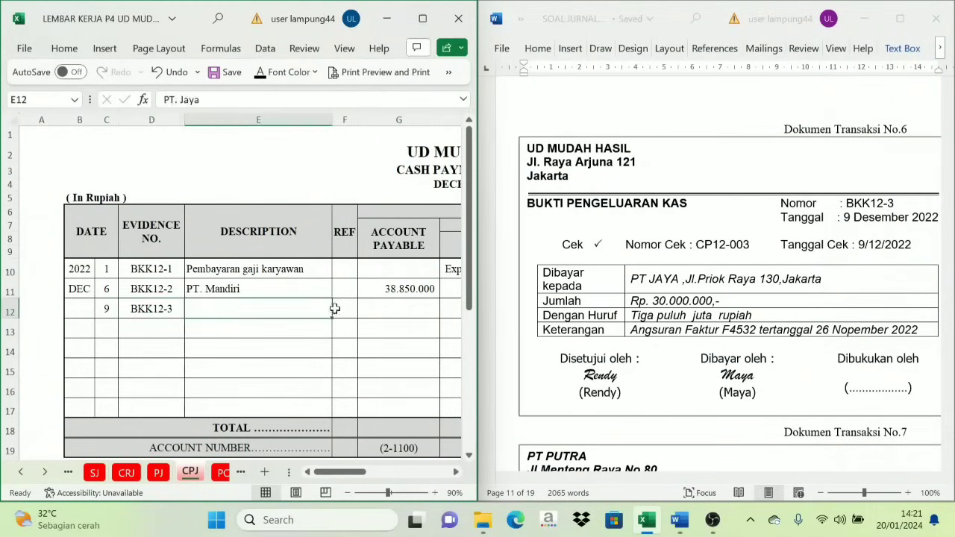
click(266, 72)
Step: Apply the current font color to the hidden 30000000 Cash in Bank credit in row 12
drag(345, 475, 419, 481)
click(268, 307)
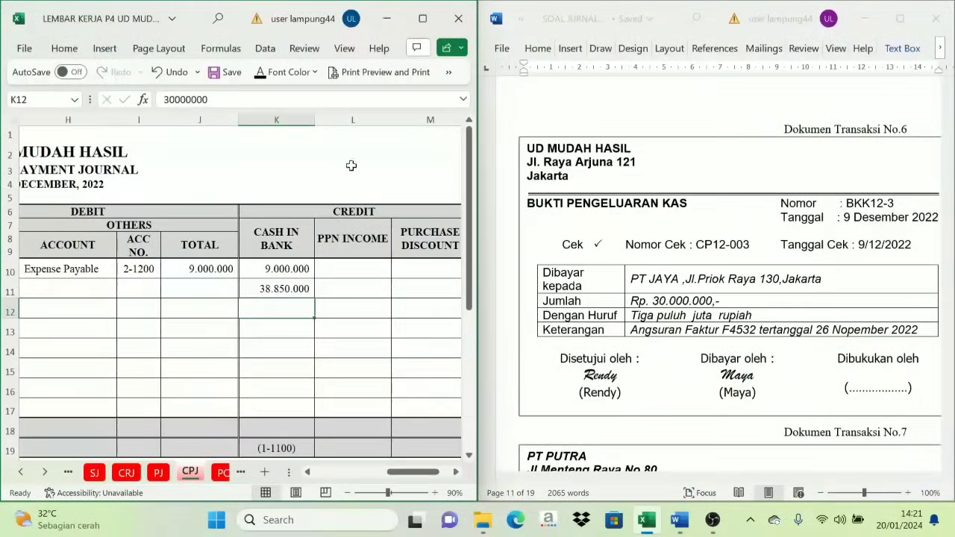
click(278, 72)
Step: Apply the current font color to the hidden 30000000 Account Payable debit in row 12
drag(442, 474, 421, 474)
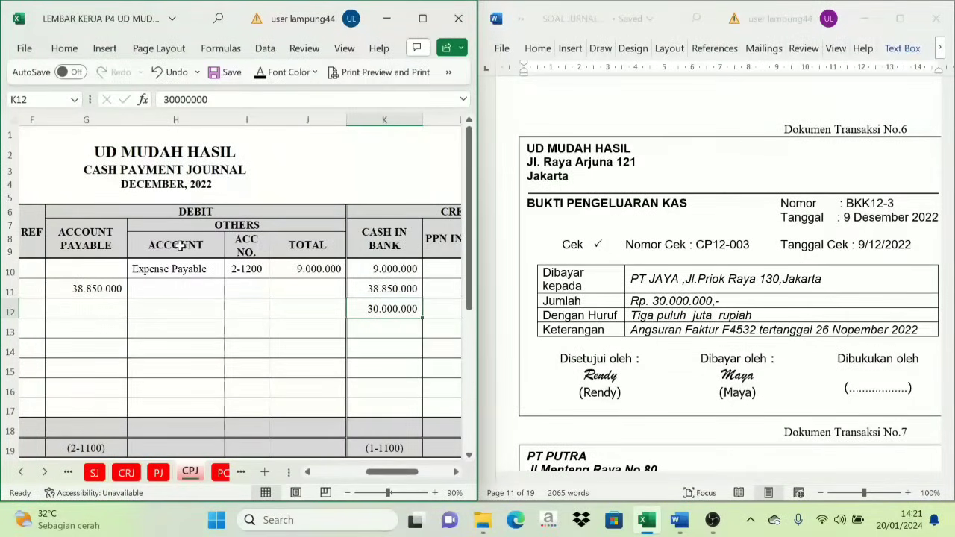
click(103, 216)
click(82, 240)
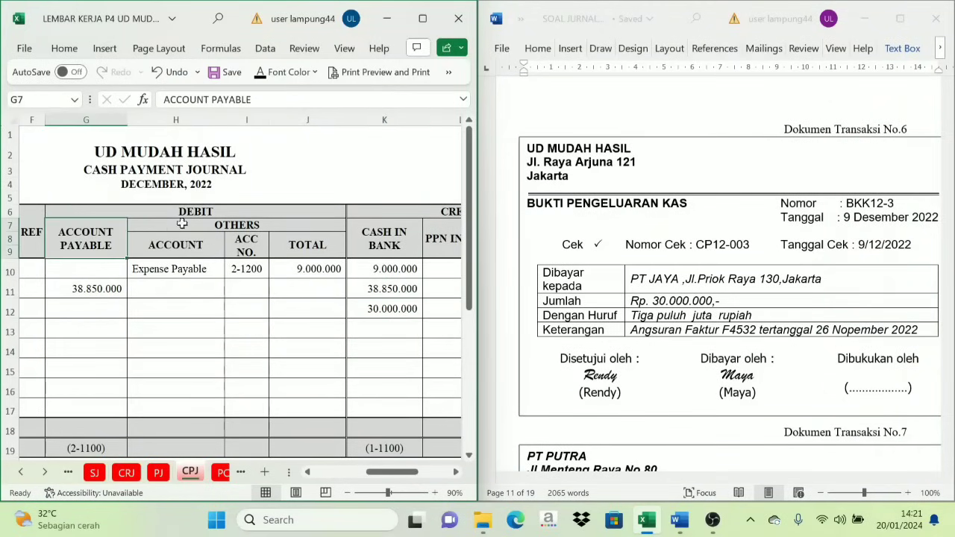
click(77, 309)
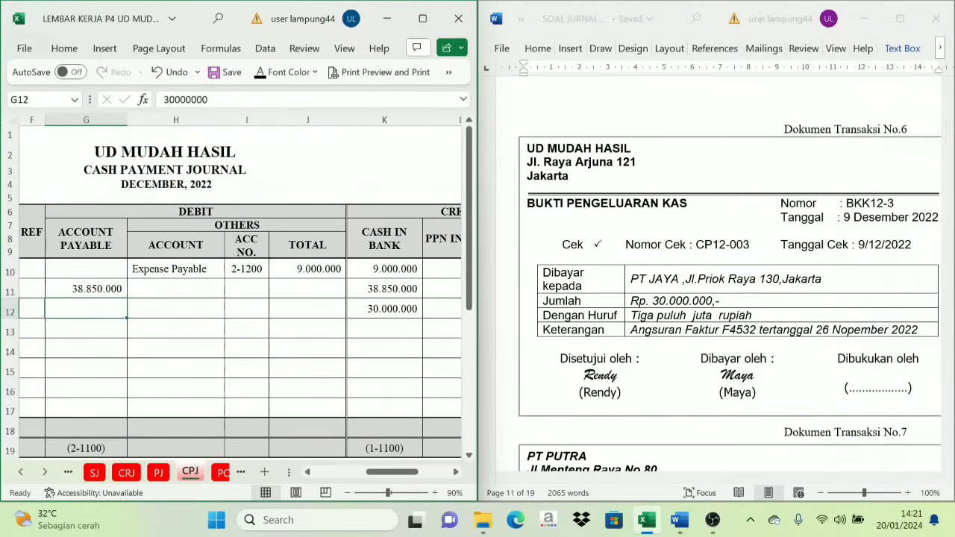
click(261, 72)
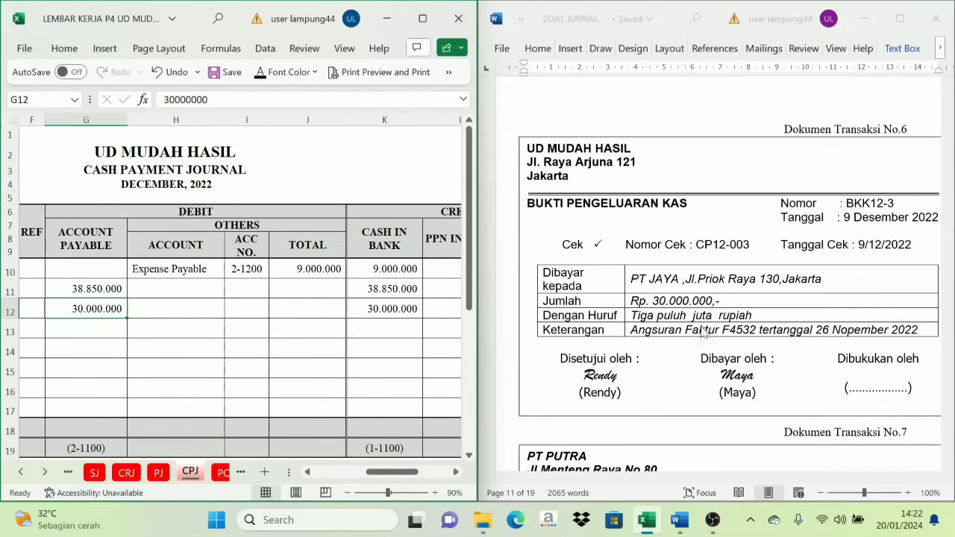
Step: Open the accounts payable subsidiary ledger on the SLAP sheet
click(46, 472)
click(46, 472)
click(45, 472)
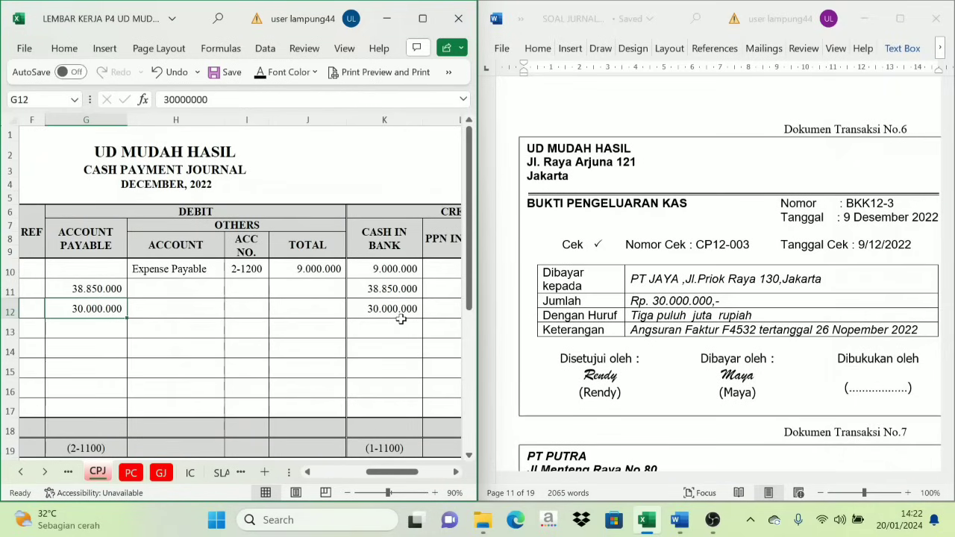
click(45, 473)
click(45, 473)
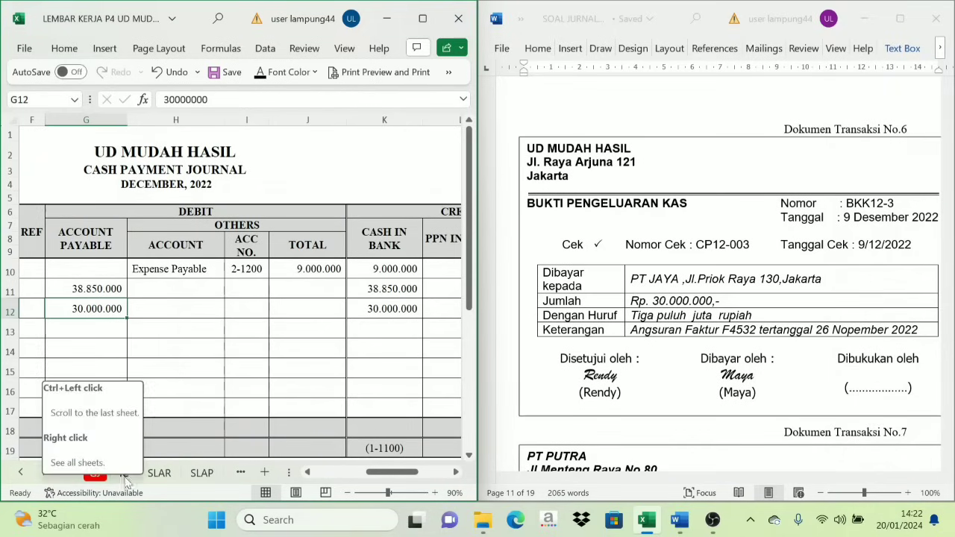
click(203, 473)
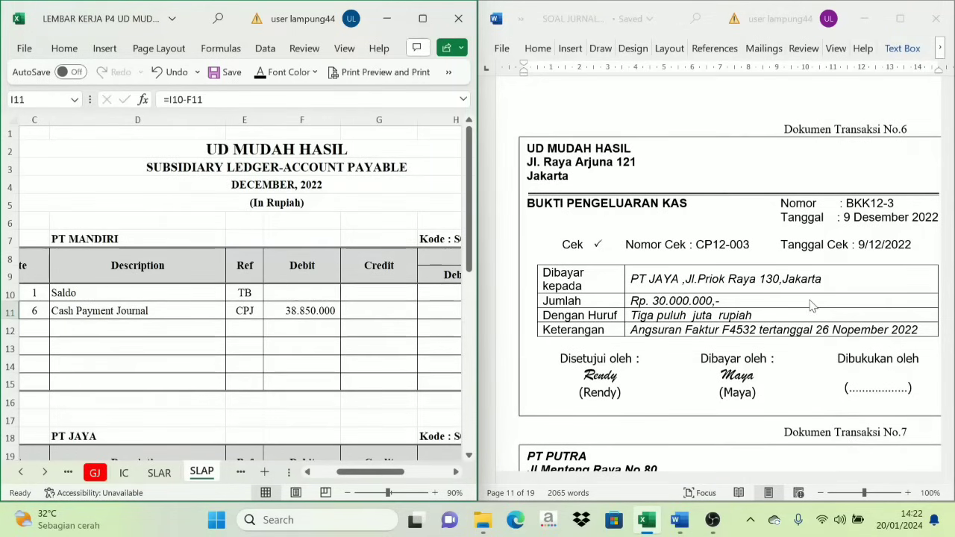
Step: Fill in row 22 of PT JAYA's ledger with day 9, description Cash Payment Journal and reference CPJ
scroll(227, 329, down, 3)
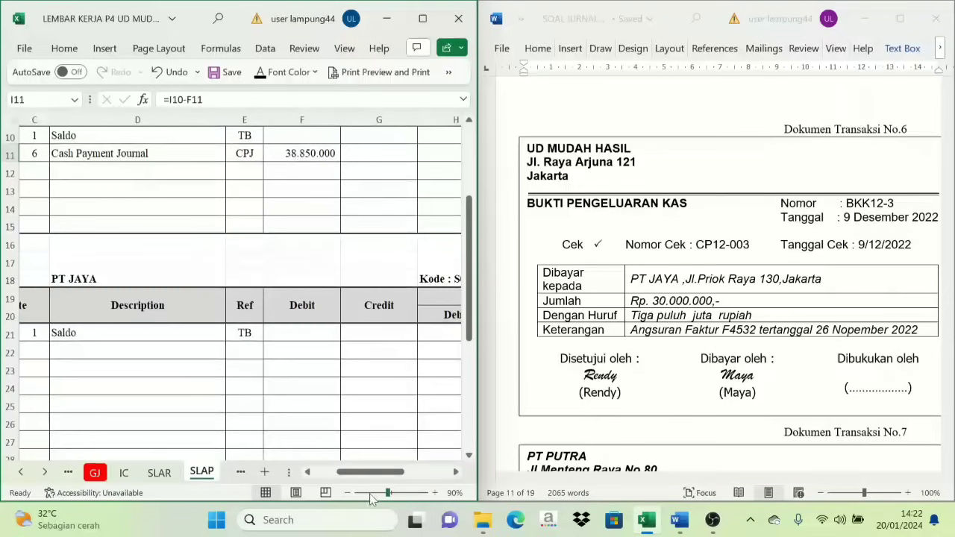
drag(371, 472, 348, 472)
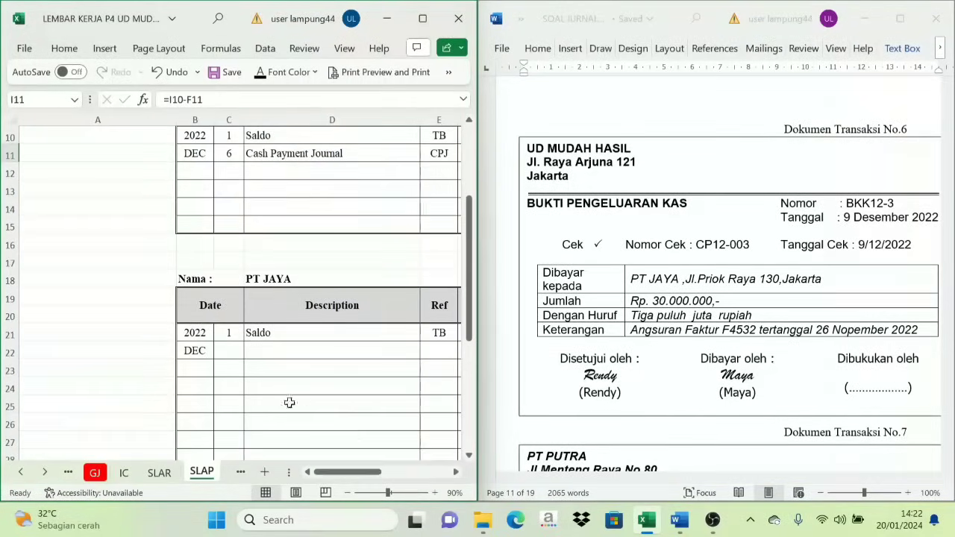
click(227, 353)
text(9	Cash Payment Journal)
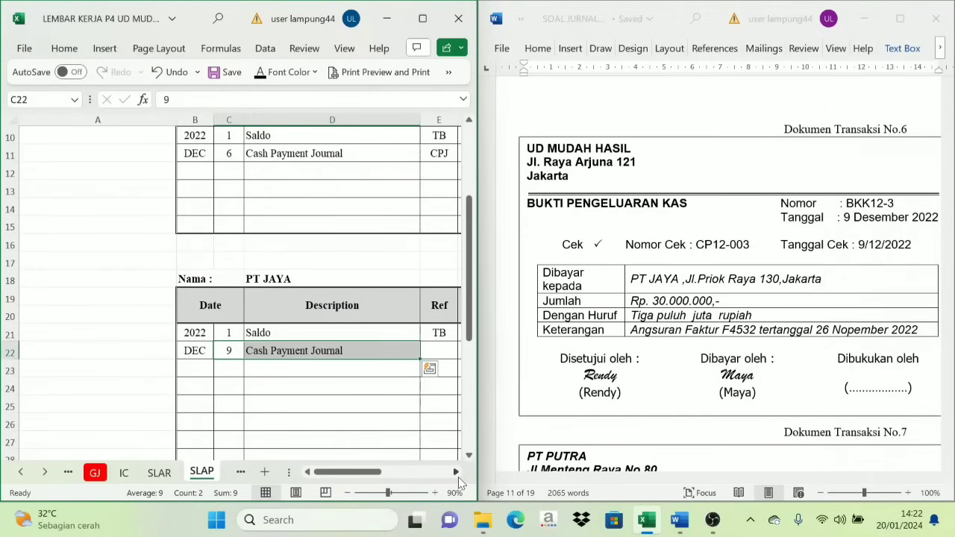
click(455, 473)
click(455, 473)
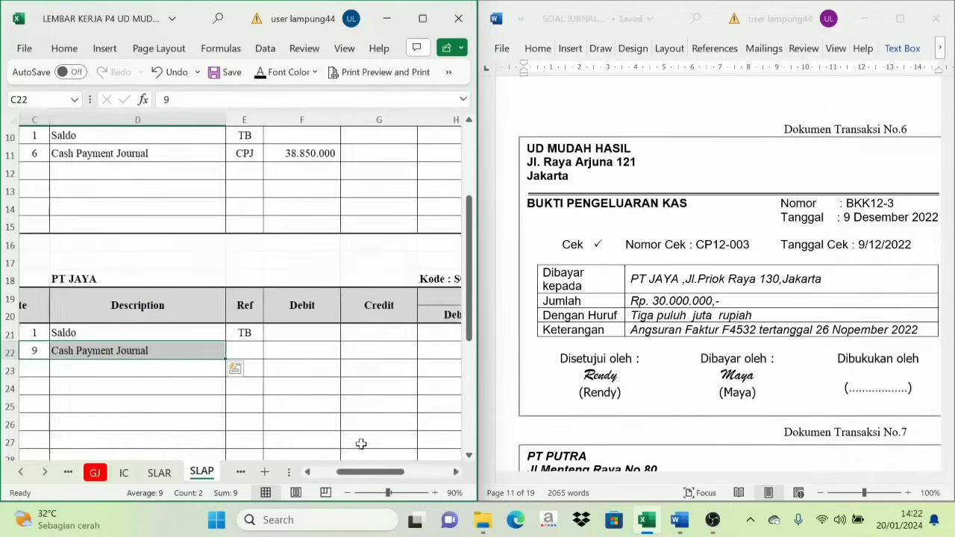
click(124, 353)
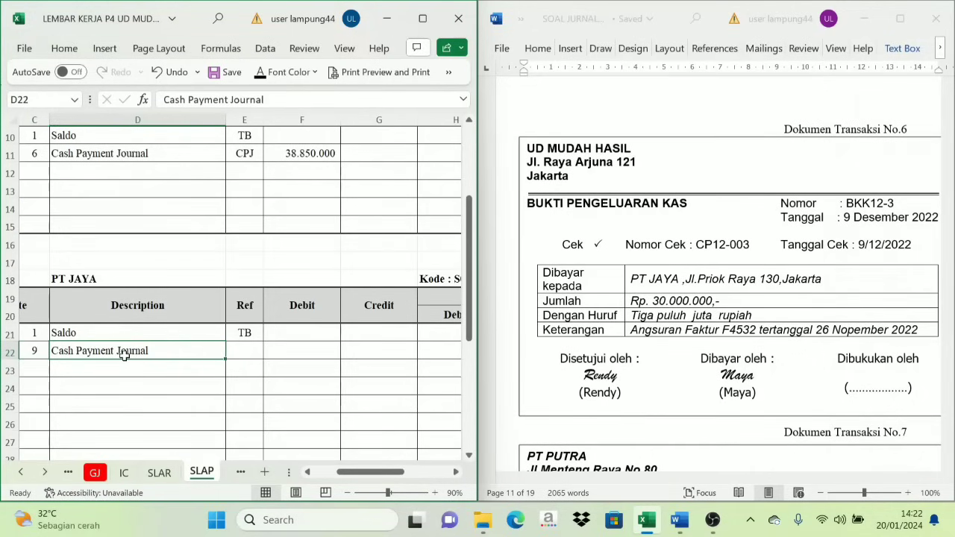
click(261, 353)
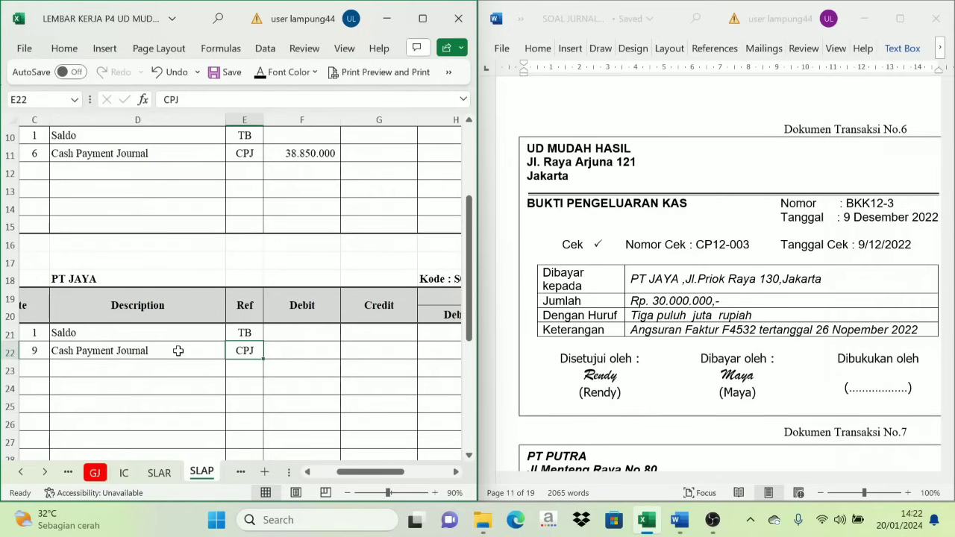
click(137, 349)
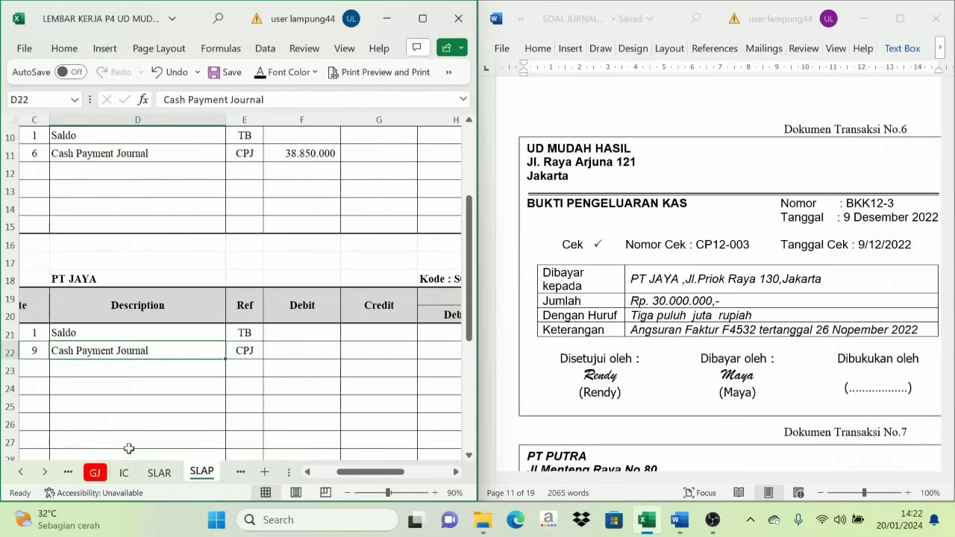
Step: Return to the CPJ sheet and check the Account Payable amount recorded in row 12
click(20, 472)
click(20, 472)
click(97, 474)
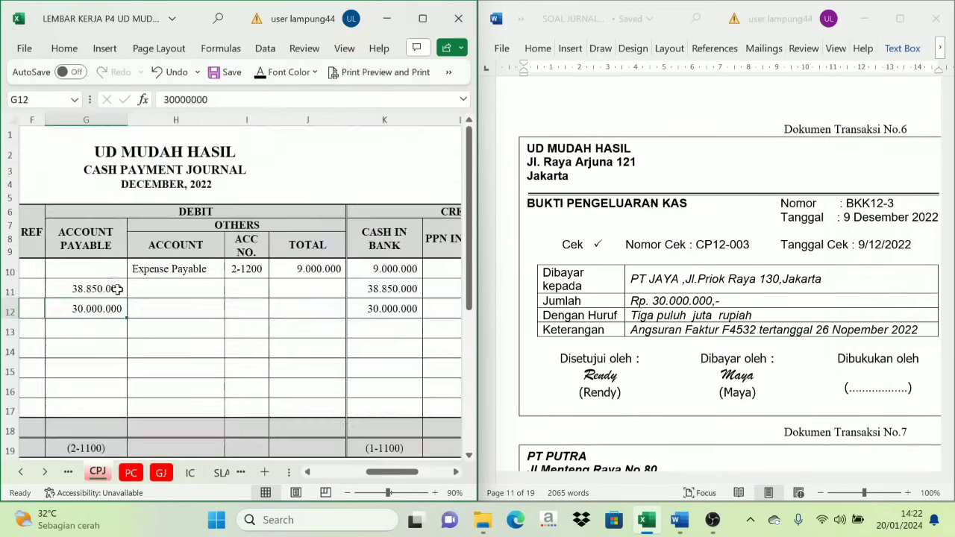
click(96, 239)
click(89, 313)
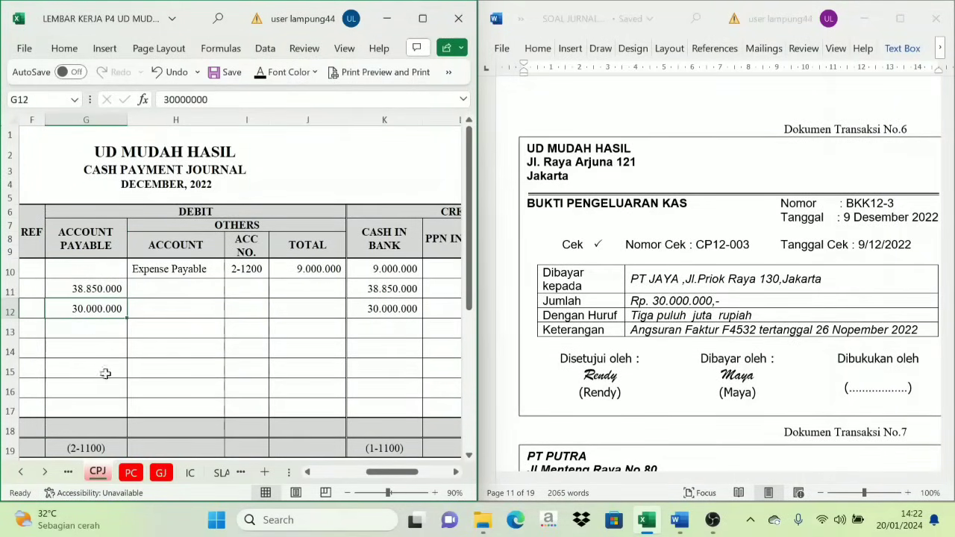
Step: Go back to the SLAP sheet and fill PT JAYA's row 22 debit with the linked amount =CPJ!G12
click(44, 471)
click(44, 472)
click(201, 472)
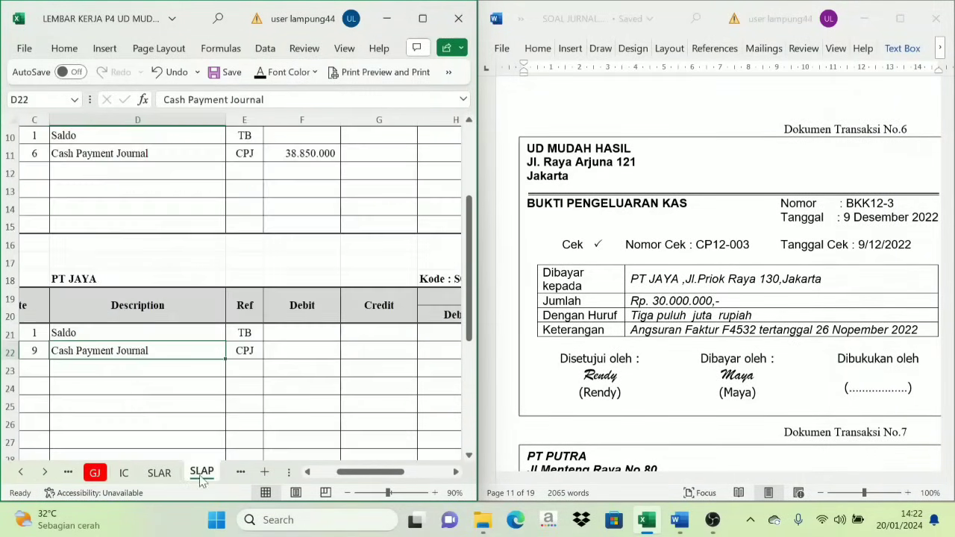
click(293, 354)
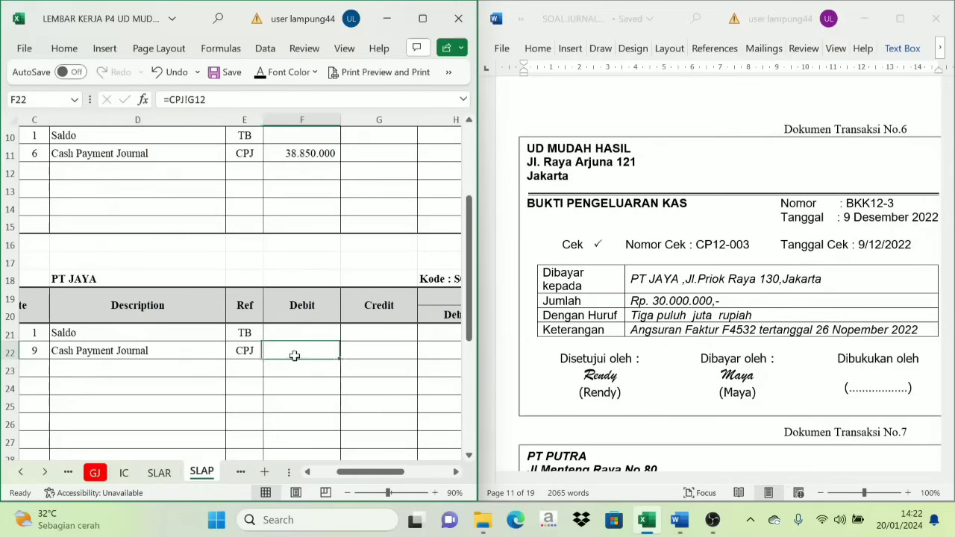
Step: Examine PT JAYA's opening credit balance in row 21 against the debit posting in row 22
drag(376, 472, 396, 473)
click(316, 300)
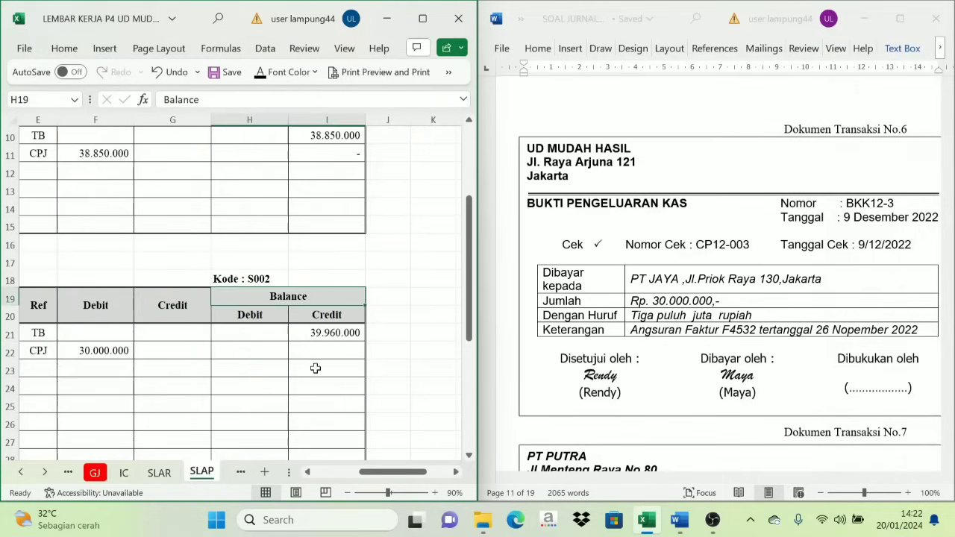
click(347, 333)
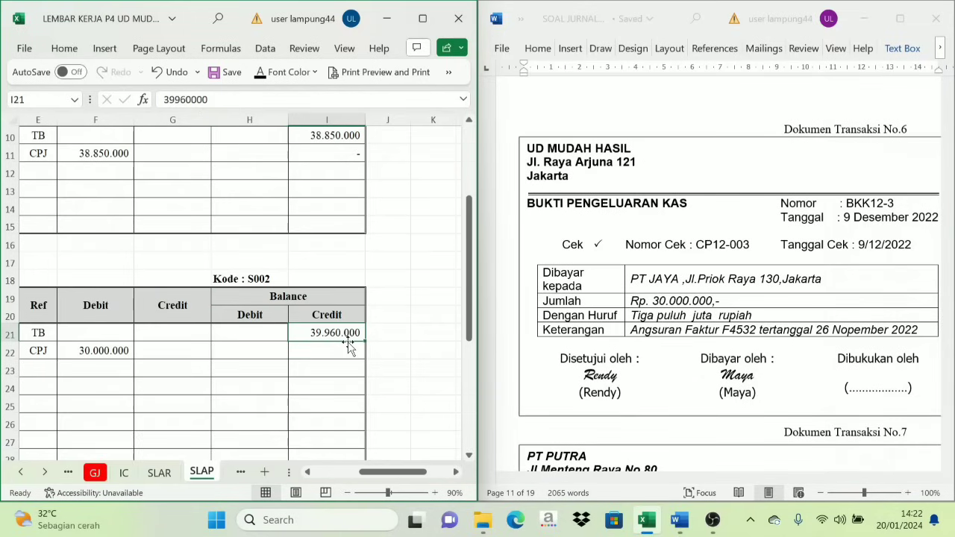
click(97, 318)
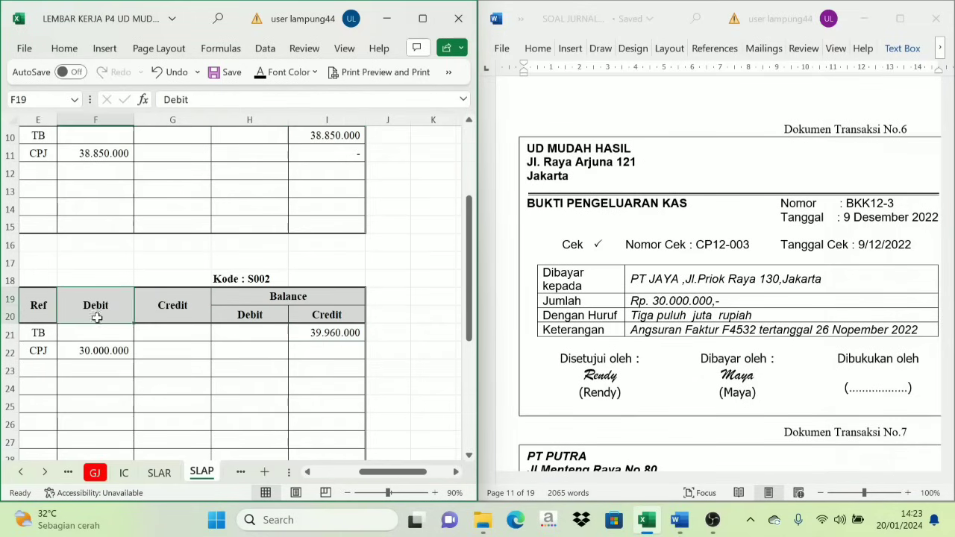
click(95, 354)
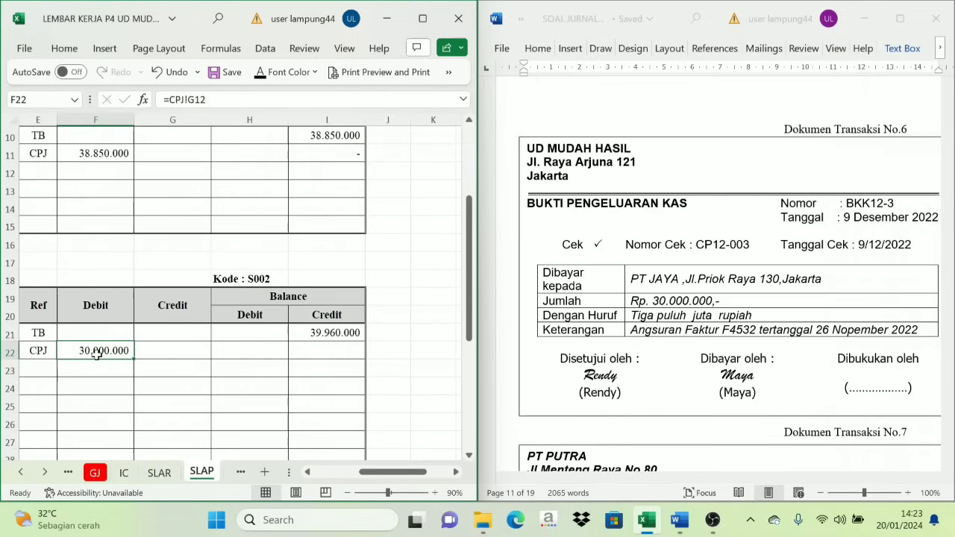
Step: Reveal PT JAYA's hidden credit balance formula =I21-F22 in row 22 with the dark font color, comparing it with the opening balance and debit
click(310, 323)
click(91, 305)
click(343, 332)
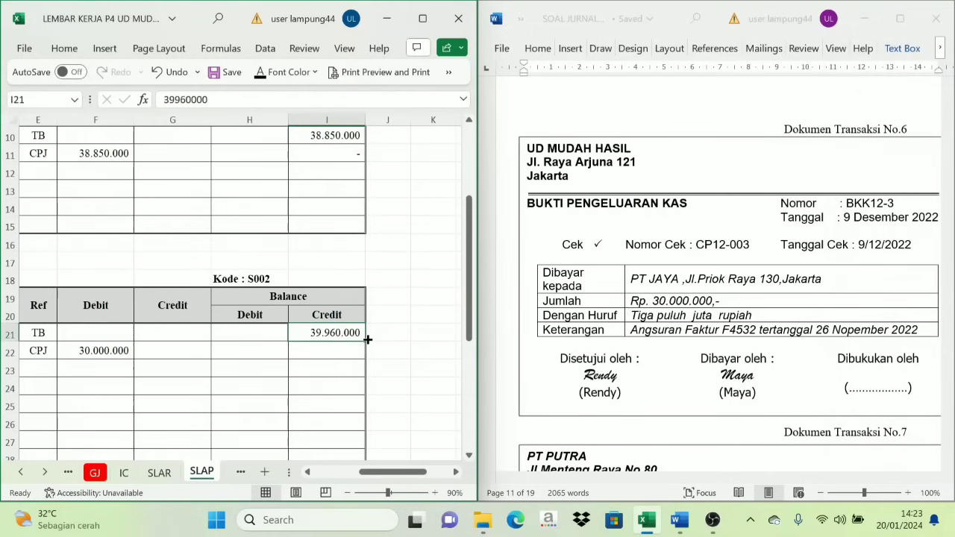
click(106, 351)
click(313, 352)
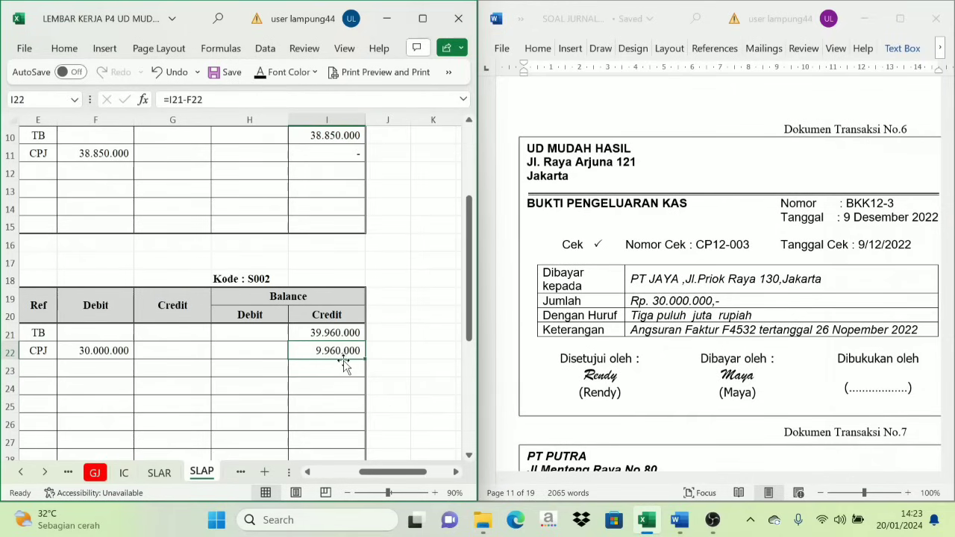
click(129, 356)
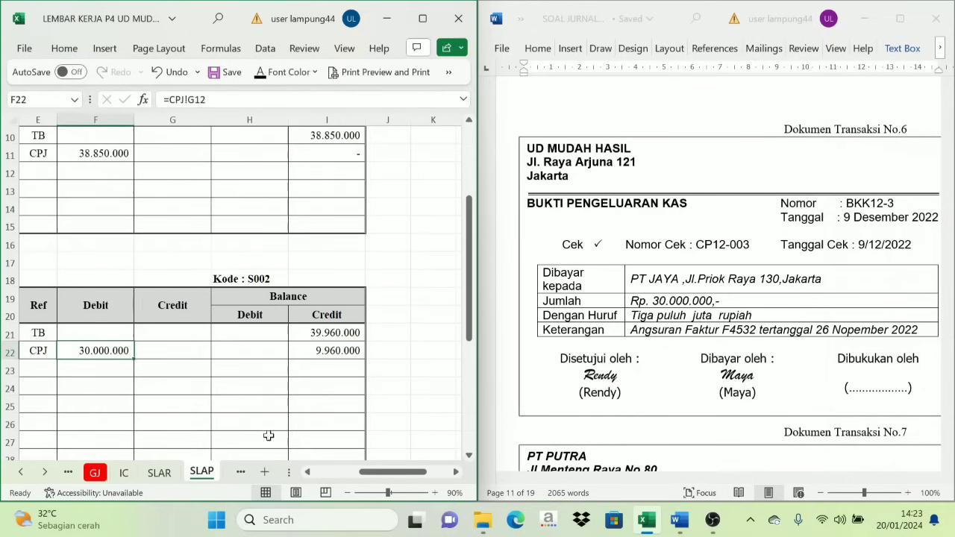
Step: Switch to the Word document and bring up Dokumen Transaksi No.7, the PT PUTRA invoice F05
drag(403, 472, 360, 471)
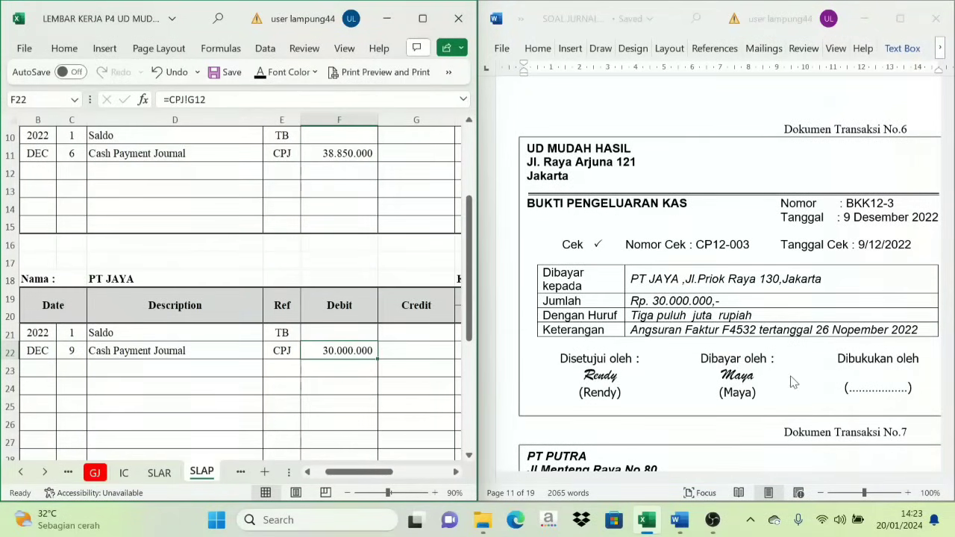
scroll(776, 342, down, 3)
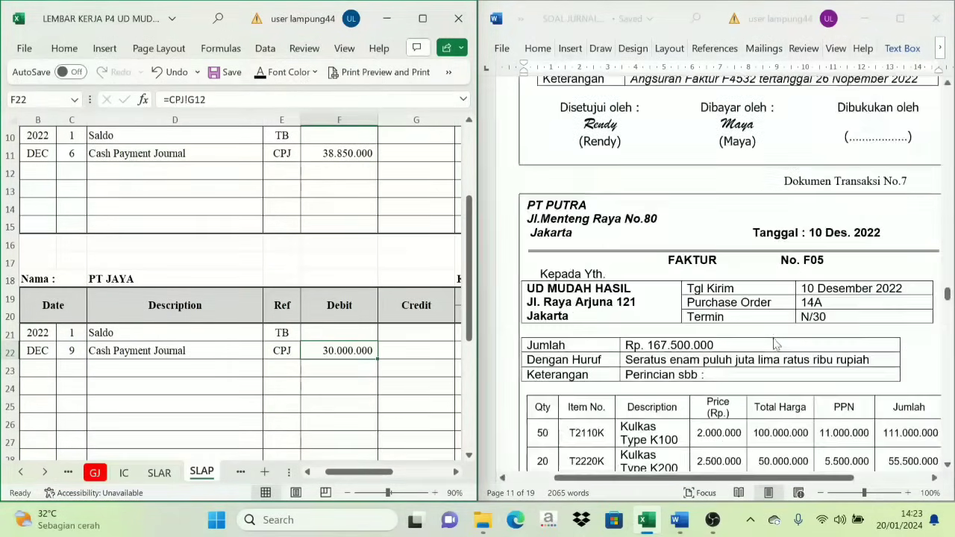
scroll(776, 343, down, 1)
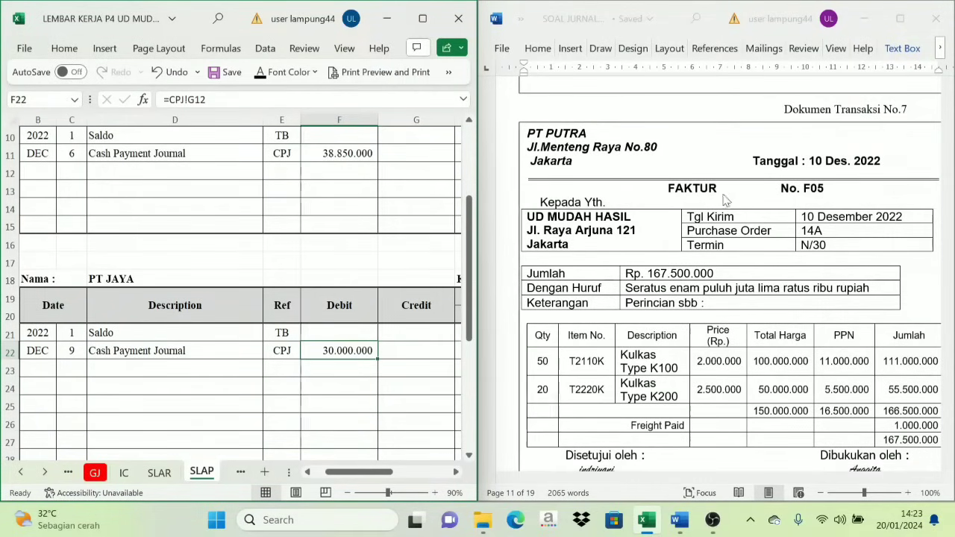
click(668, 172)
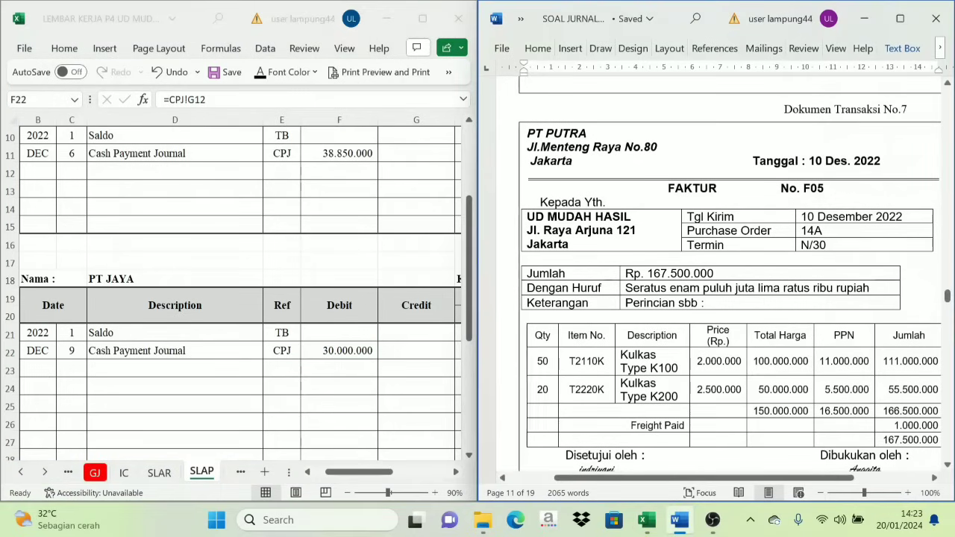
Step: Open the PJ sheet in Excel and show day 10, invoice number F05 and description PT. Putra in row 9
click(21, 473)
click(21, 474)
click(21, 473)
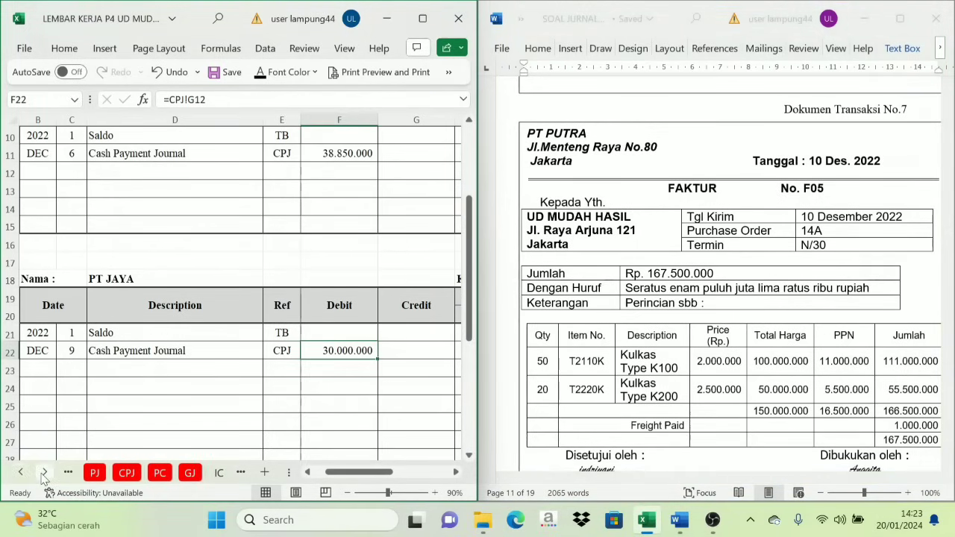
click(94, 474)
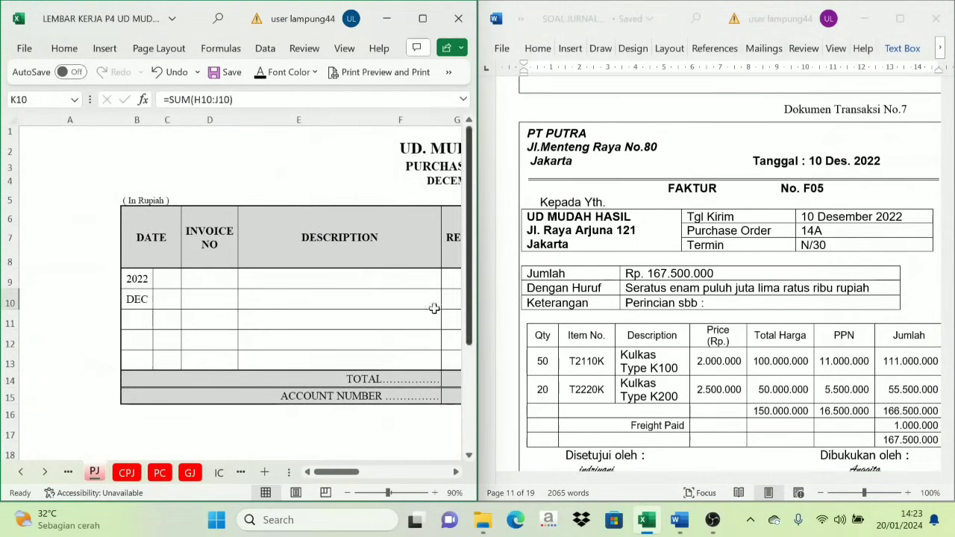
drag(166, 279, 299, 283)
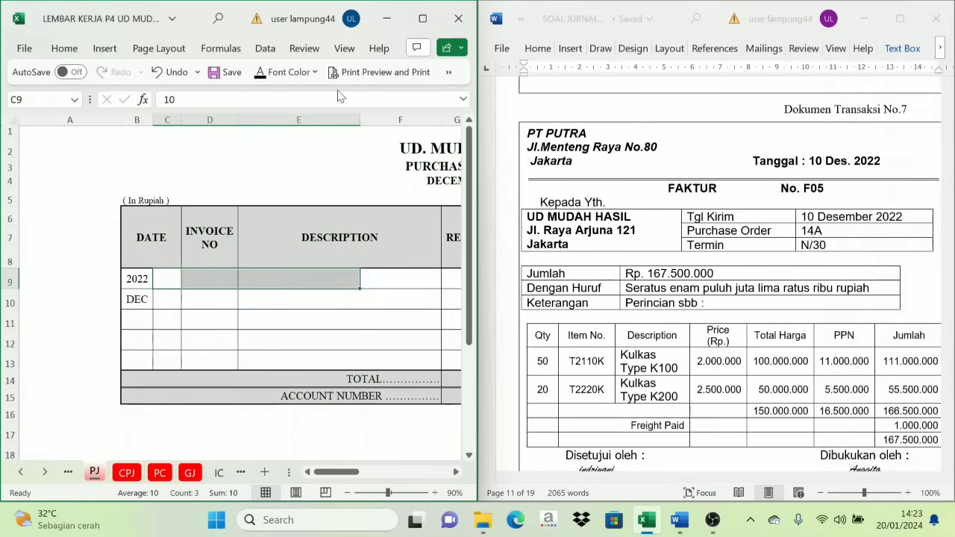
text(10	F05	PT. Putra)
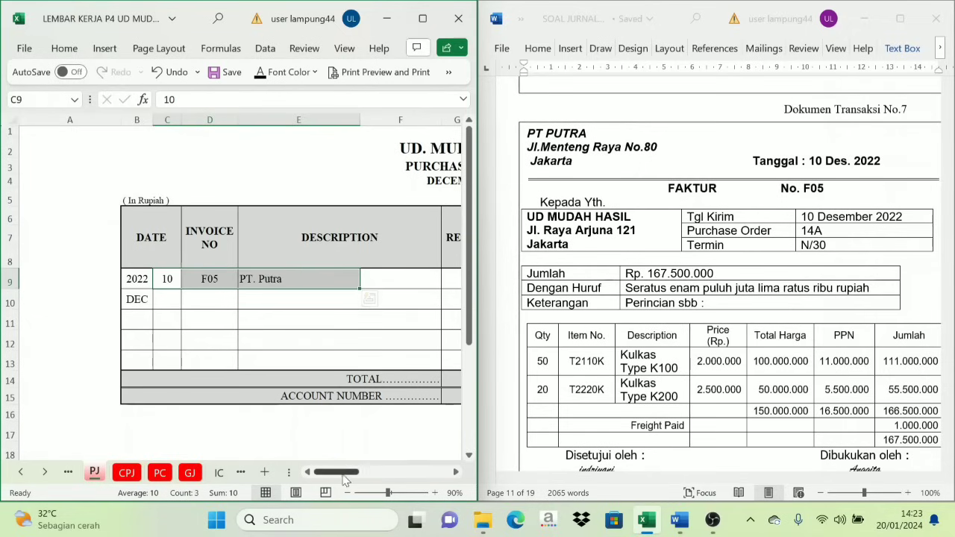
Step: Show the invoice's 150.000.000 merchandise inventory debit in row 9 of the purchase journal
drag(345, 480, 402, 477)
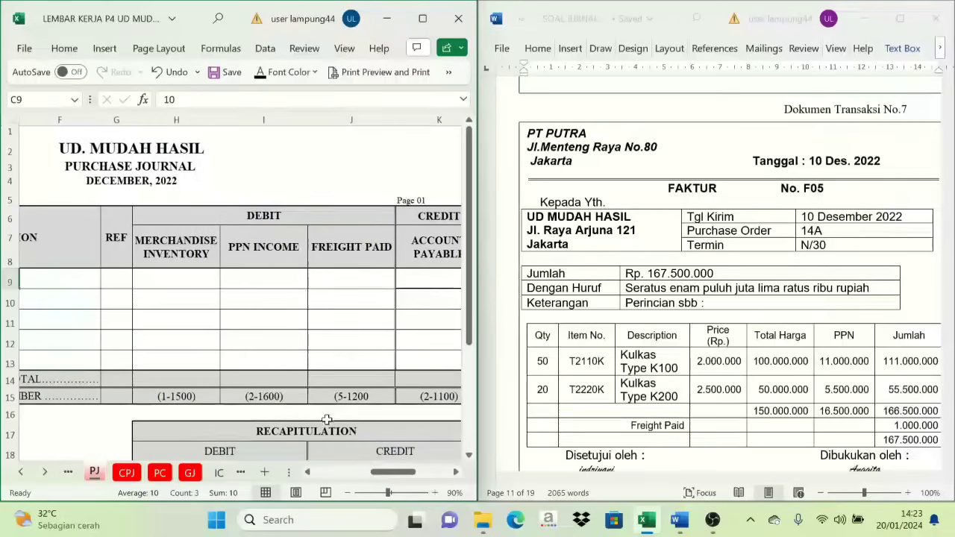
click(178, 246)
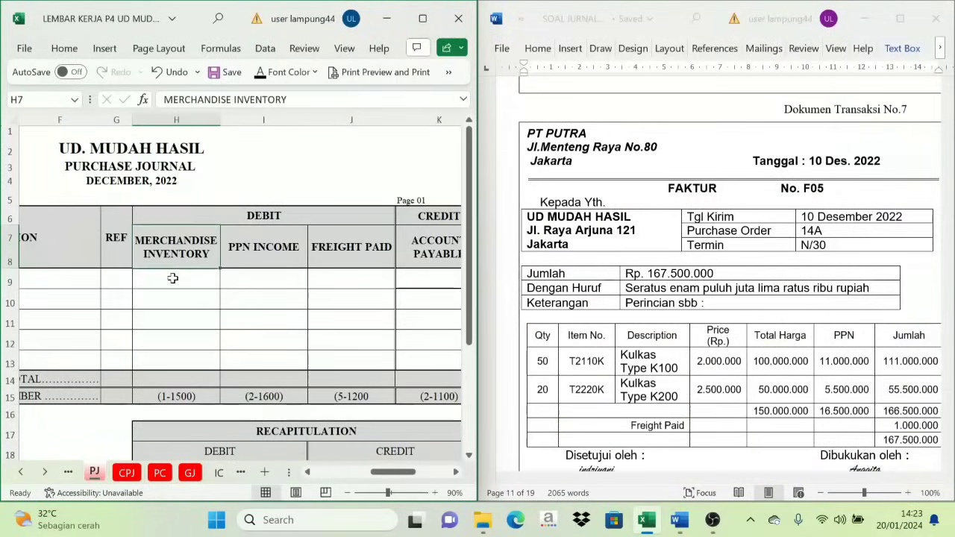
click(172, 278)
click(520, 317)
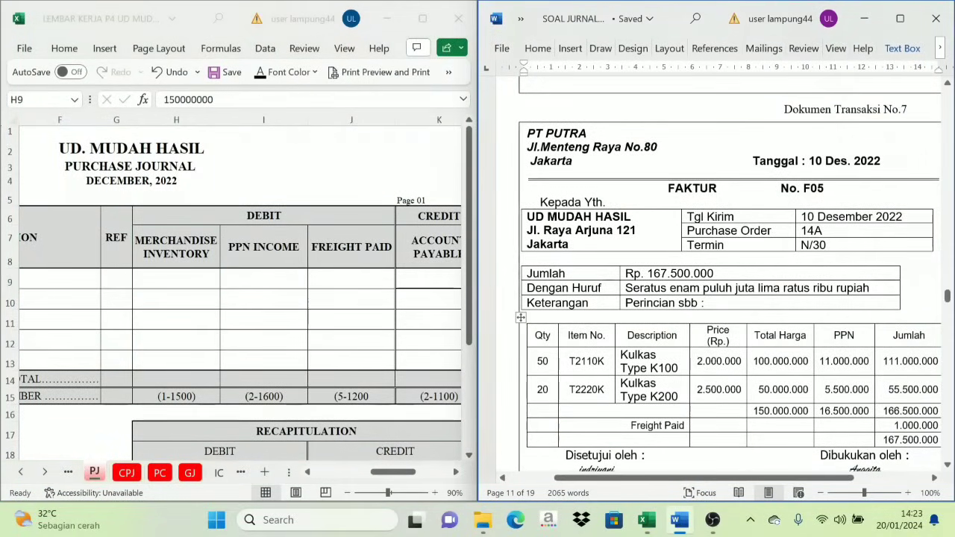
click(200, 282)
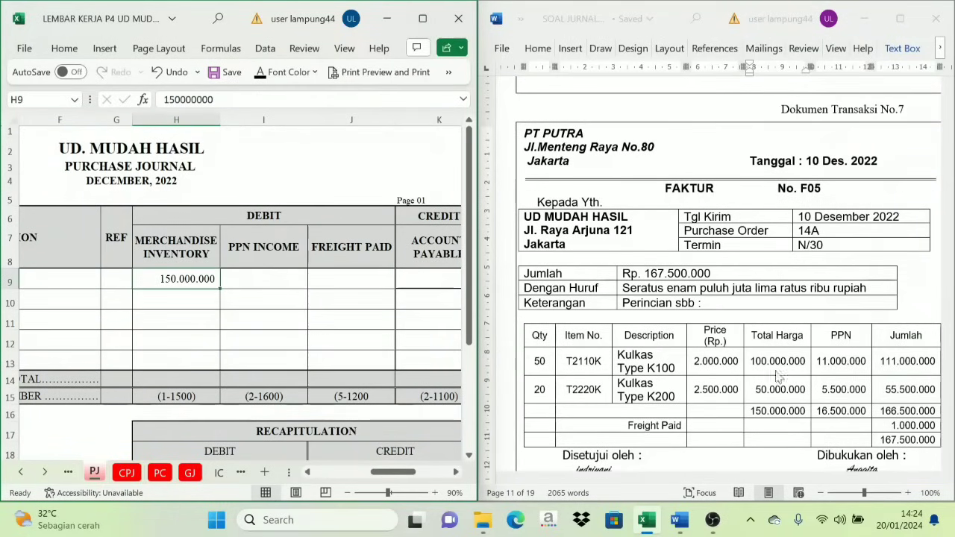
Step: Reveal the row 9 debits of 16.500.000 for PPN Income and 1.000.000 for Freight Paid with the dark font color
click(243, 293)
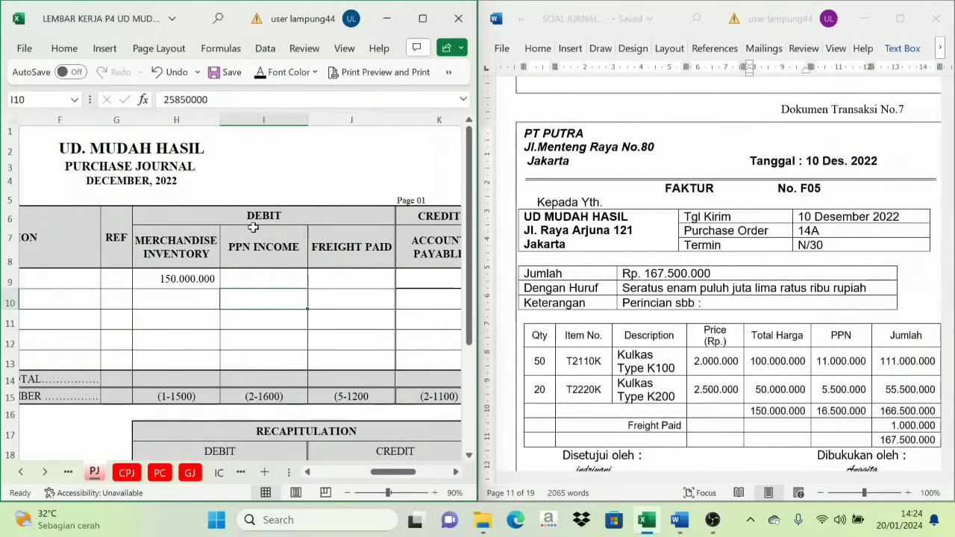
click(240, 280)
click(262, 74)
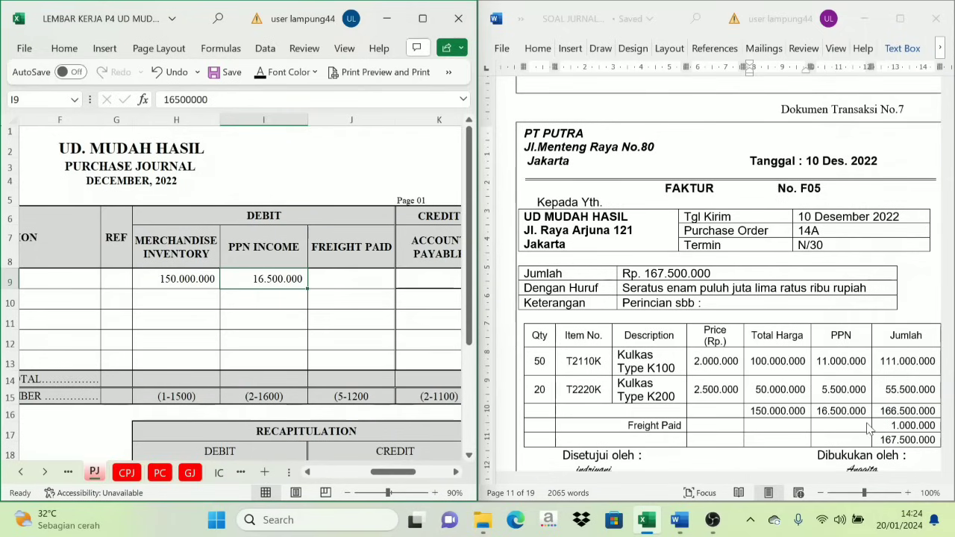
click(346, 276)
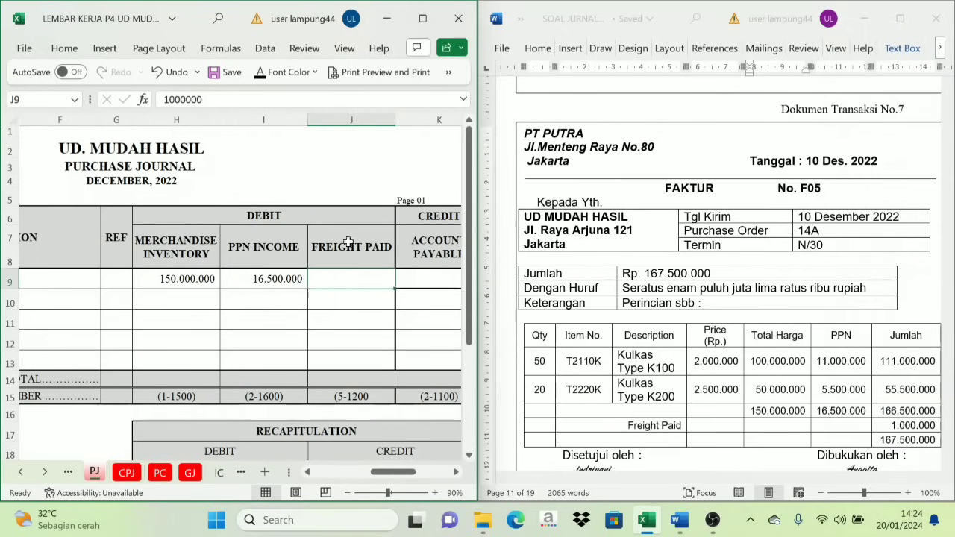
click(262, 73)
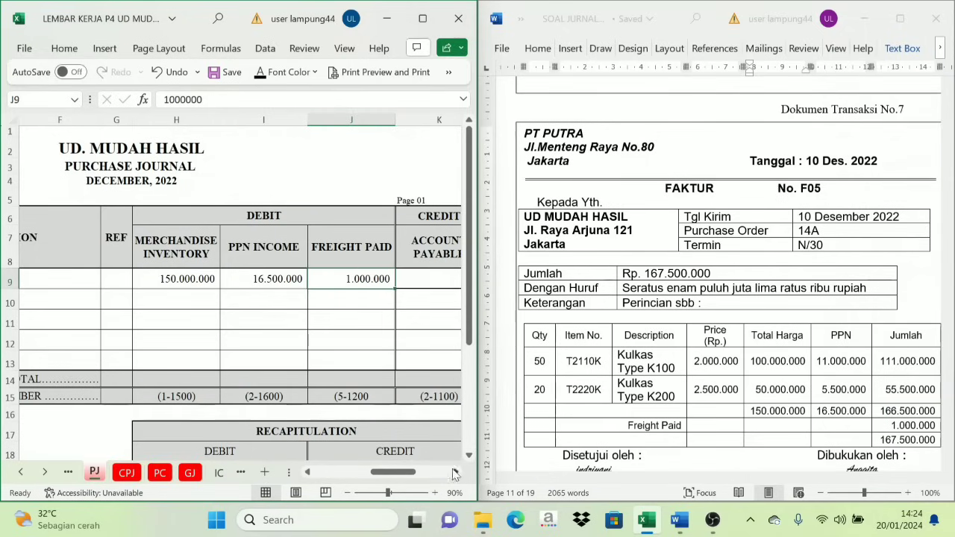
Step: Show row 9's Account Payable credit as =SUM(H9:J9), covering merchandise inventory, PPN income and freight paid
click(453, 473)
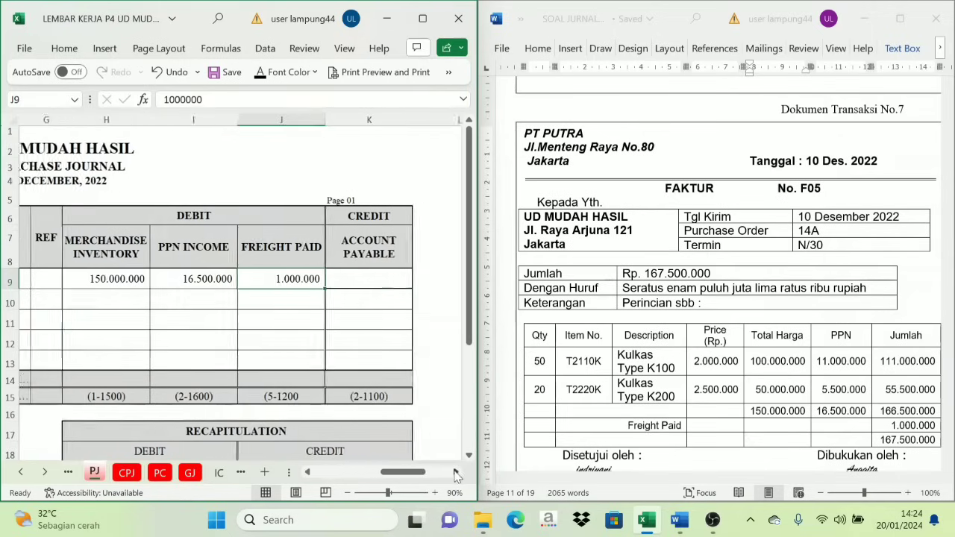
click(104, 280)
click(202, 282)
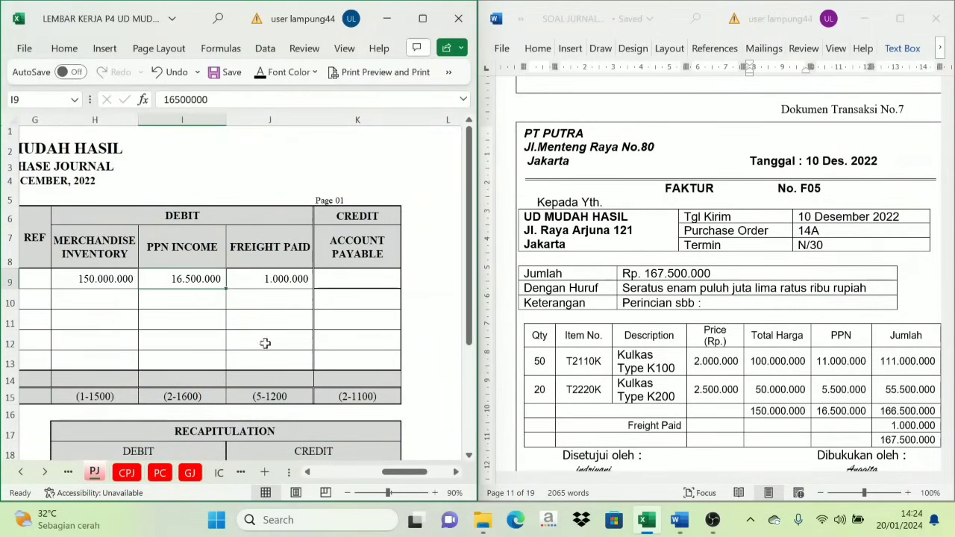
click(265, 248)
click(278, 282)
click(359, 282)
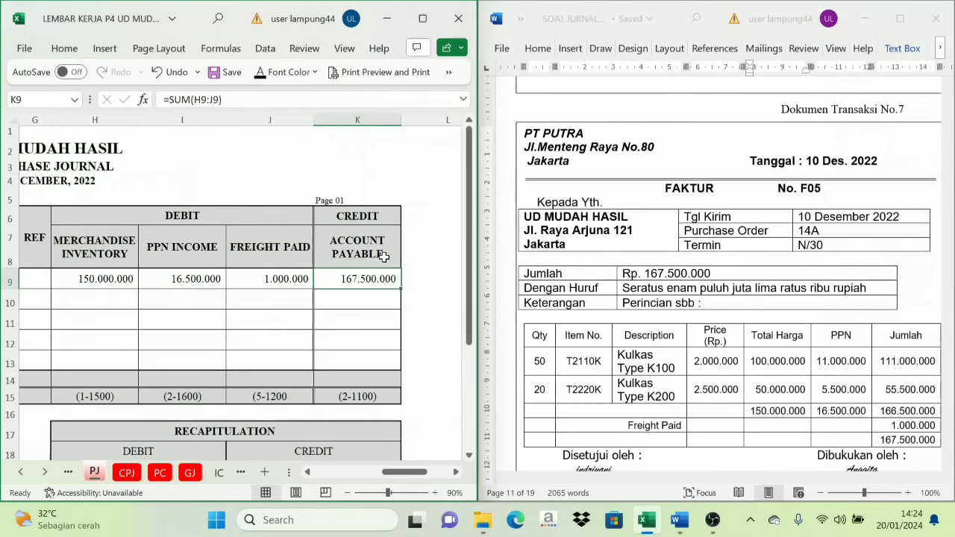
Step: Review the three debit amounts in purchase journal row 9 against the Account Payable credit
click(360, 306)
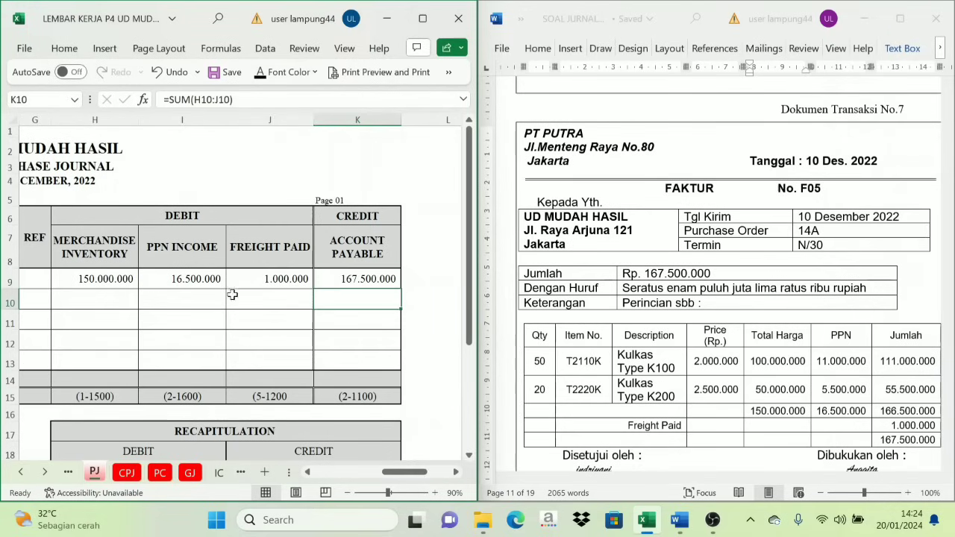
click(327, 280)
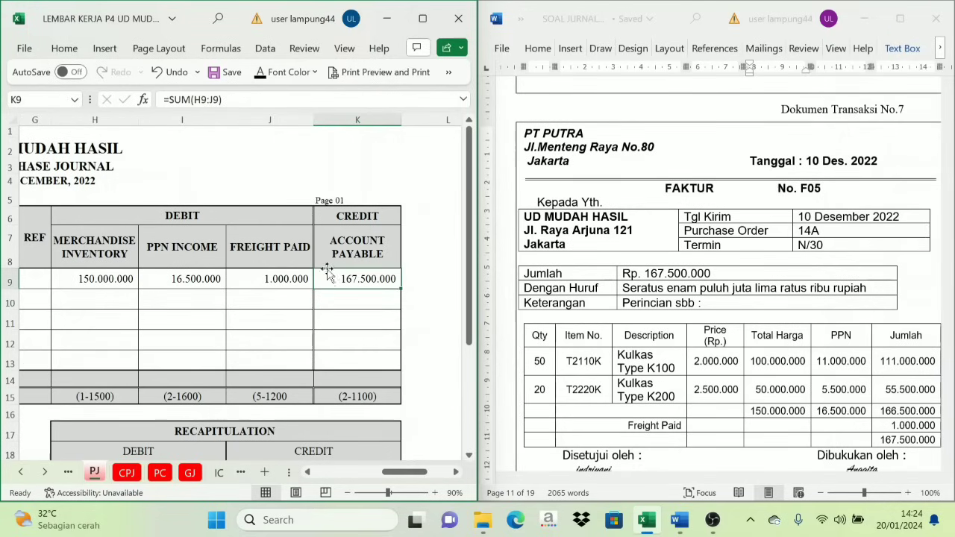
click(105, 280)
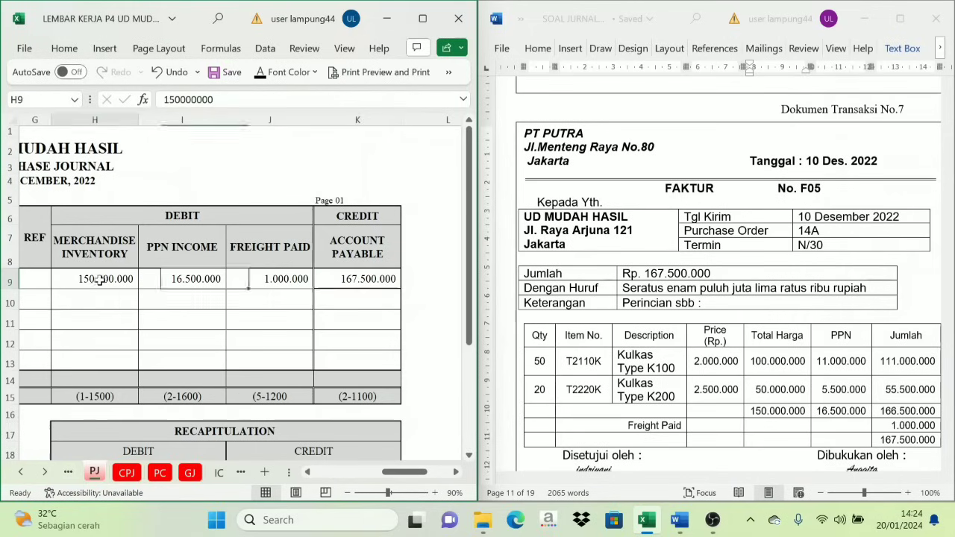
click(182, 281)
click(285, 280)
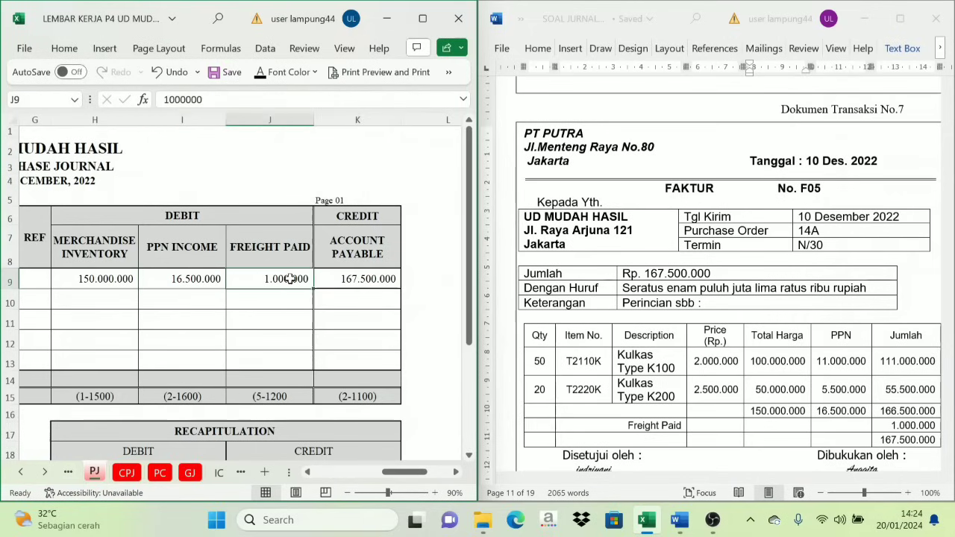
click(359, 279)
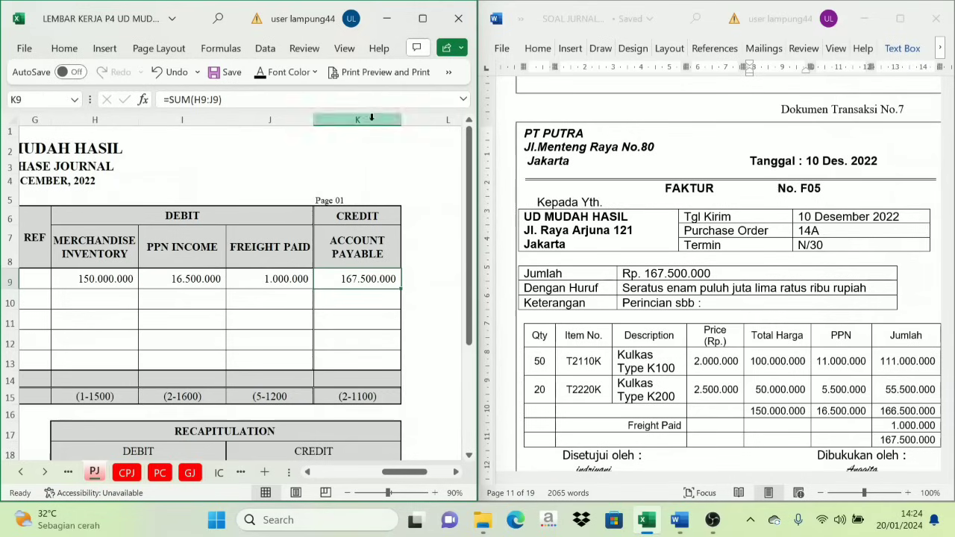
Step: On the SLAP sheet, reveal day 10, description Purchases Journal and reference PJ in PT PUTRA's row 35 with the dark font color
click(45, 471)
click(45, 472)
click(45, 472)
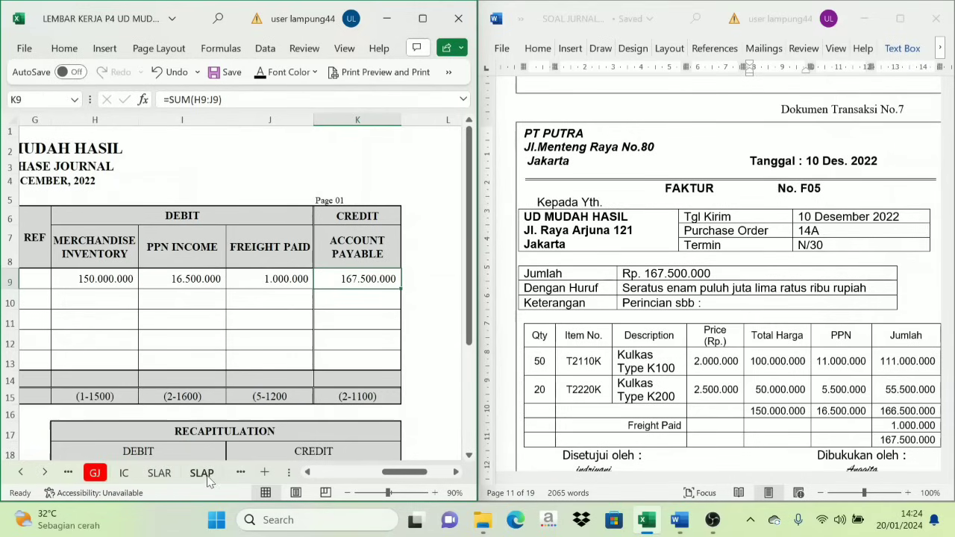
click(202, 475)
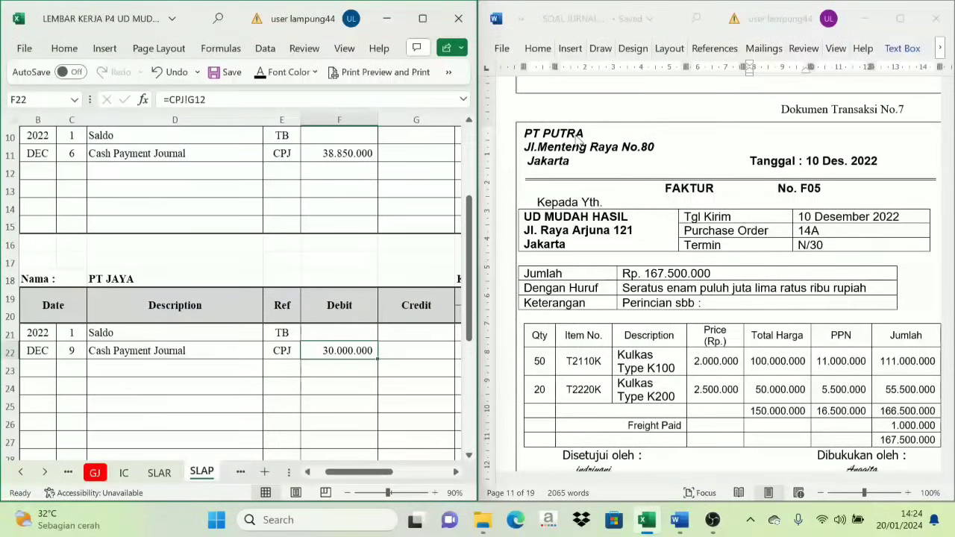
scroll(102, 312, down, 5)
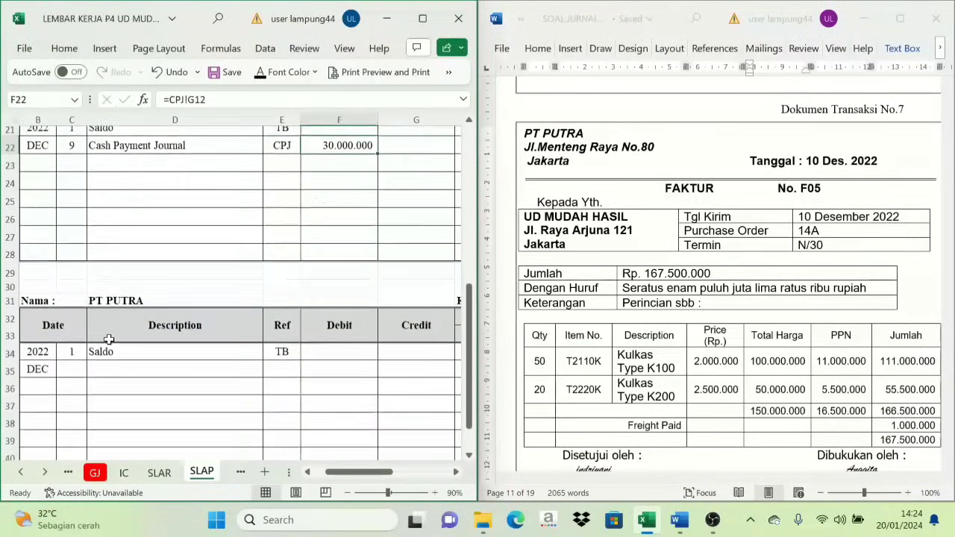
click(66, 300)
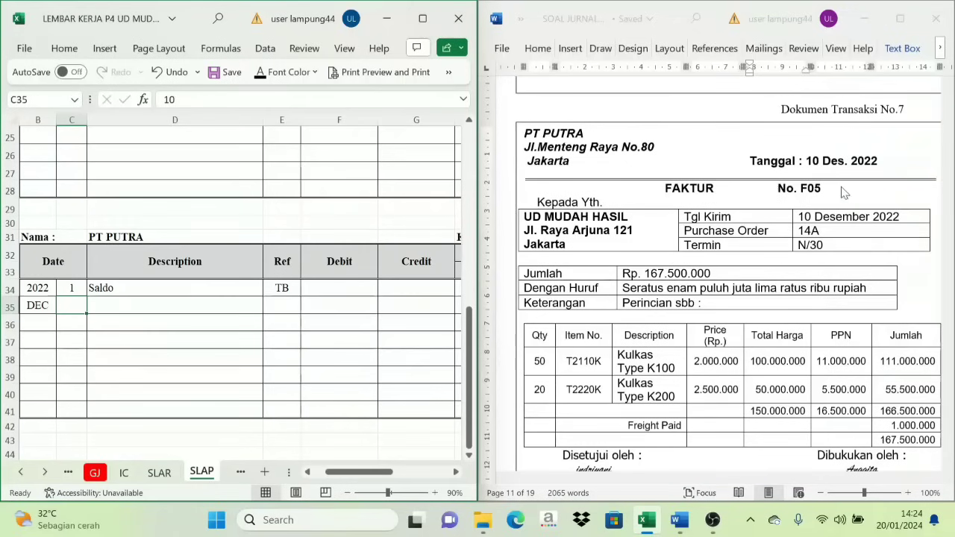
click(275, 78)
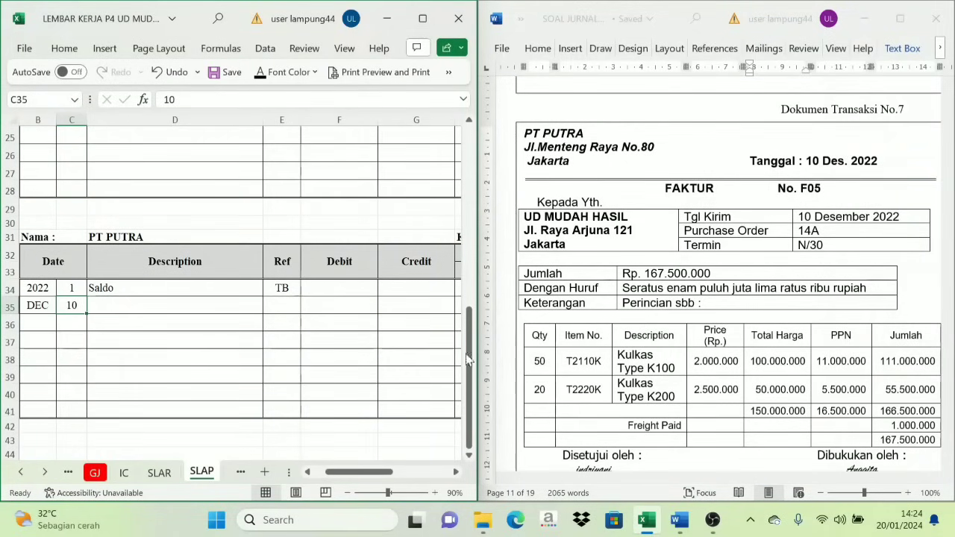
click(105, 306)
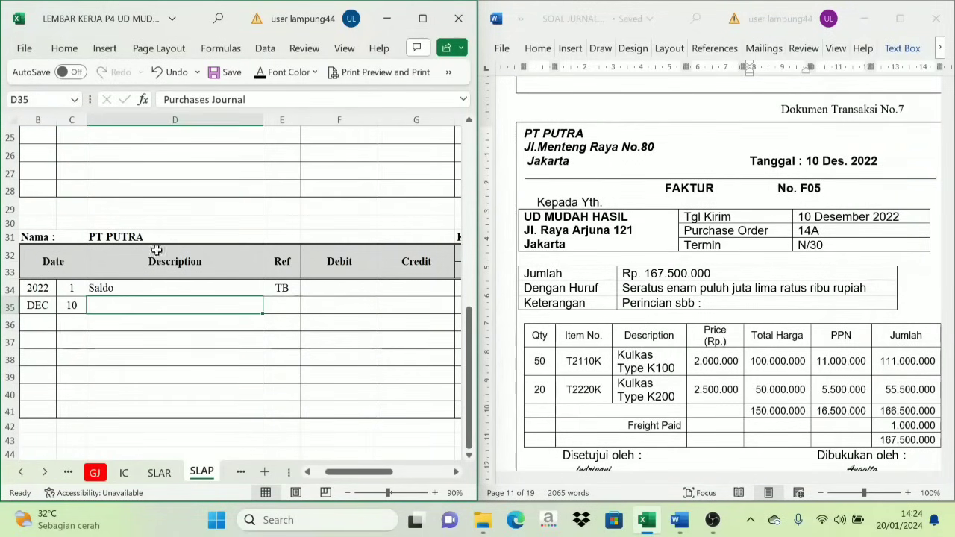
click(260, 78)
click(276, 306)
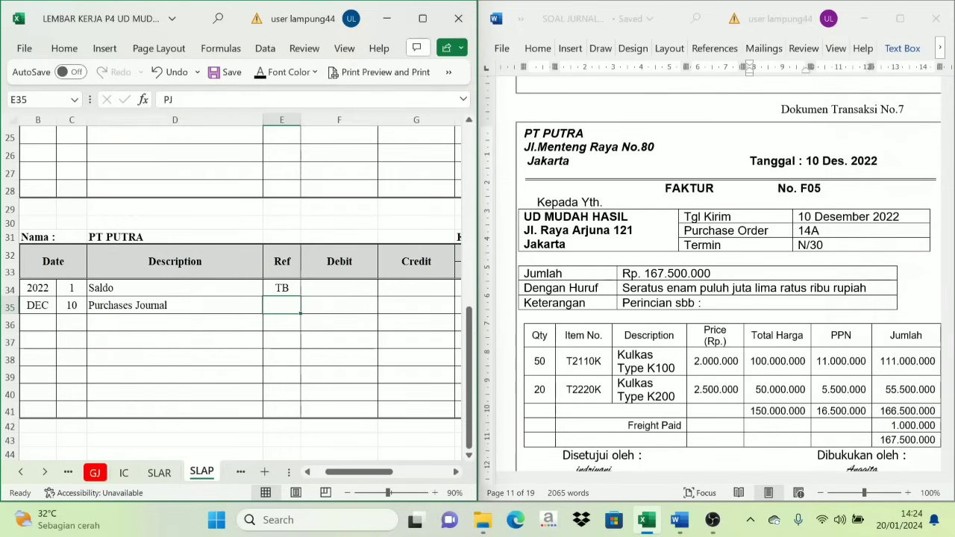
click(260, 73)
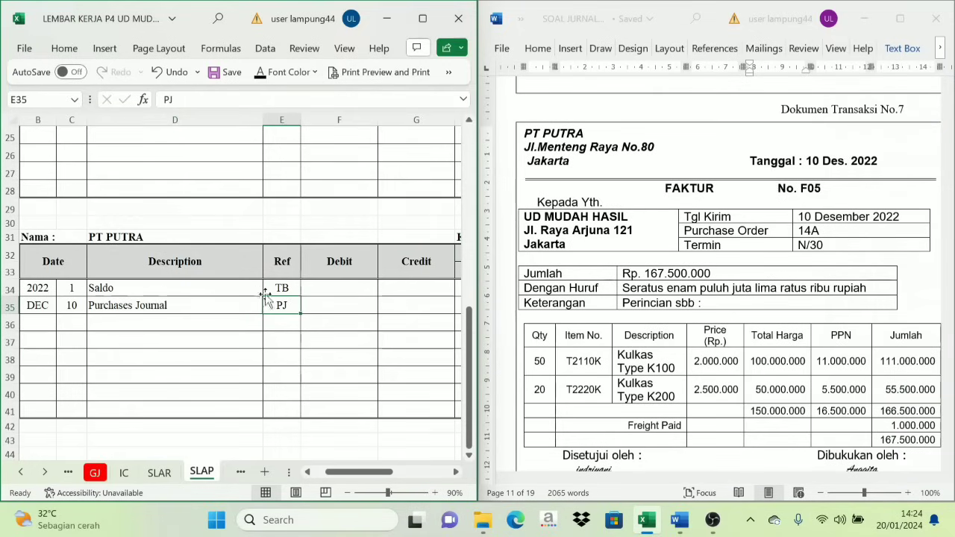
Step: Check the purchase journal's row 9 Account Payable credit as the source for PT PUTRA's credit entry in the SLAP sheet
click(456, 473)
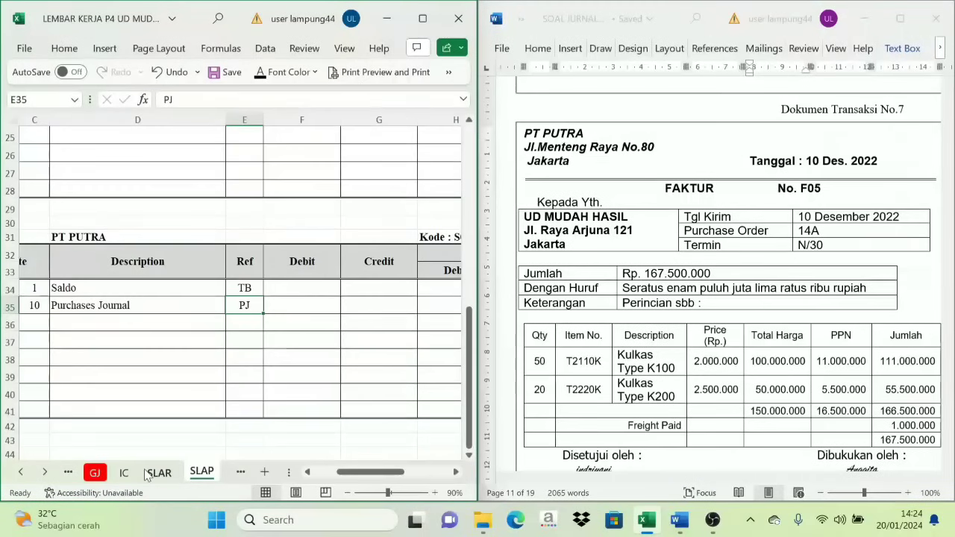
click(360, 306)
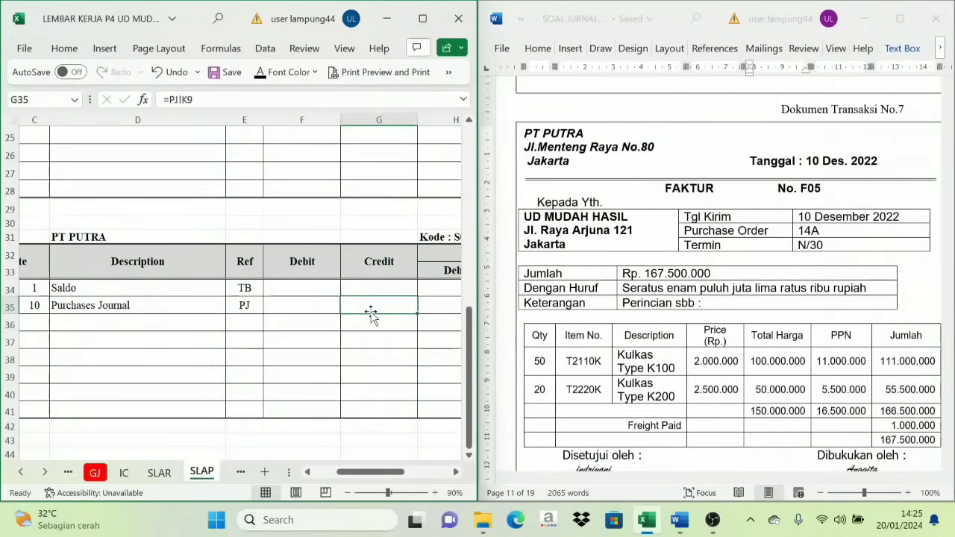
click(21, 474)
click(21, 473)
click(21, 473)
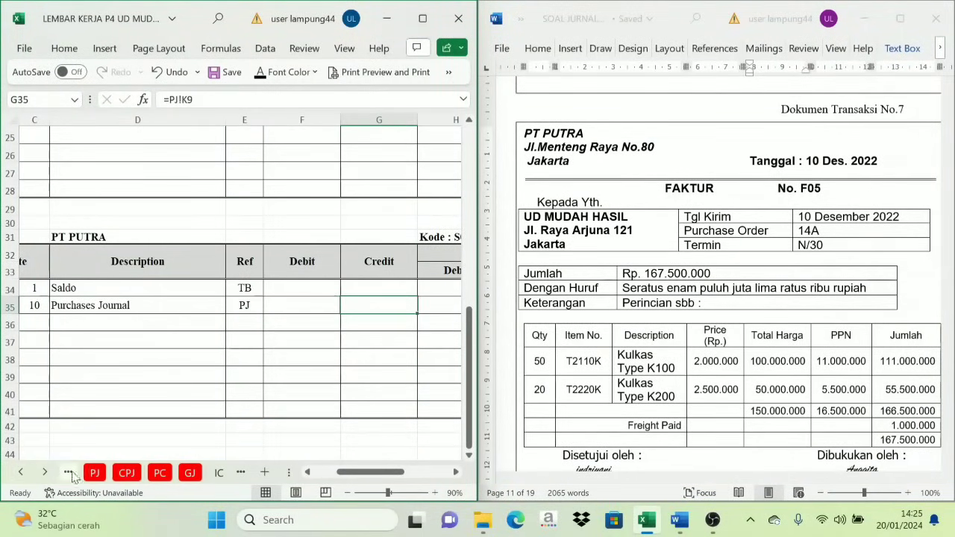
click(100, 474)
click(358, 218)
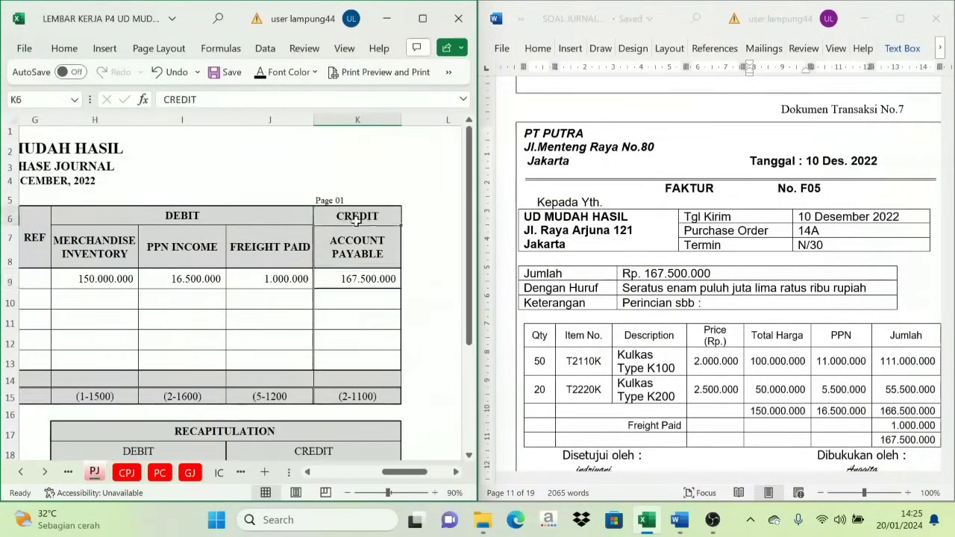
click(355, 242)
click(350, 281)
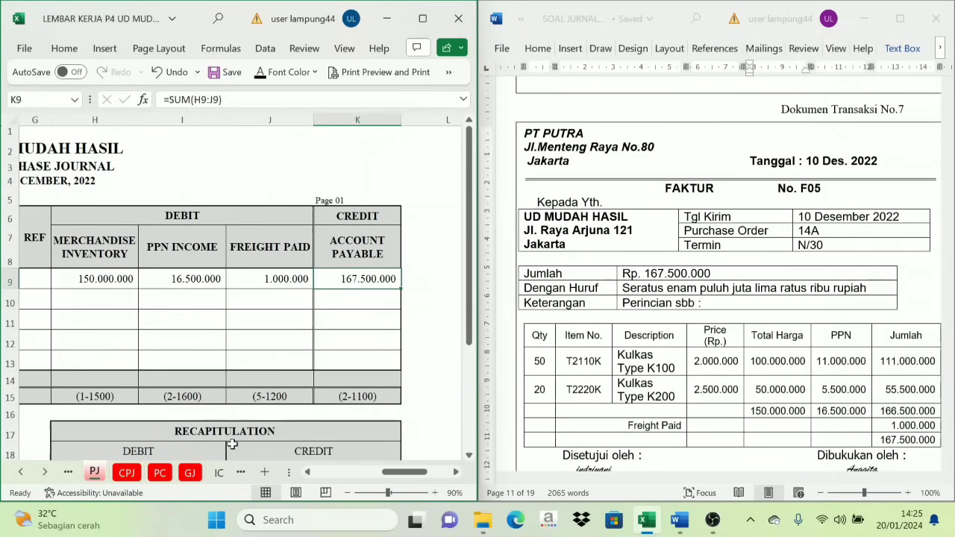
Step: On the SLAP sheet, reveal PT PUTRA's row 35 Credit of 167.500.000, linked as =PJ!K9, with the dark font color
click(45, 474)
click(46, 474)
click(45, 474)
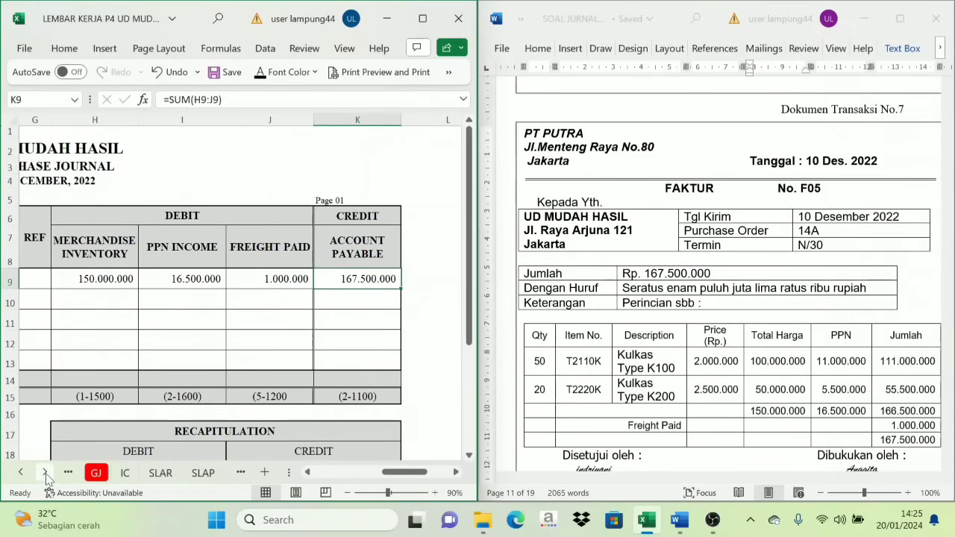
click(201, 473)
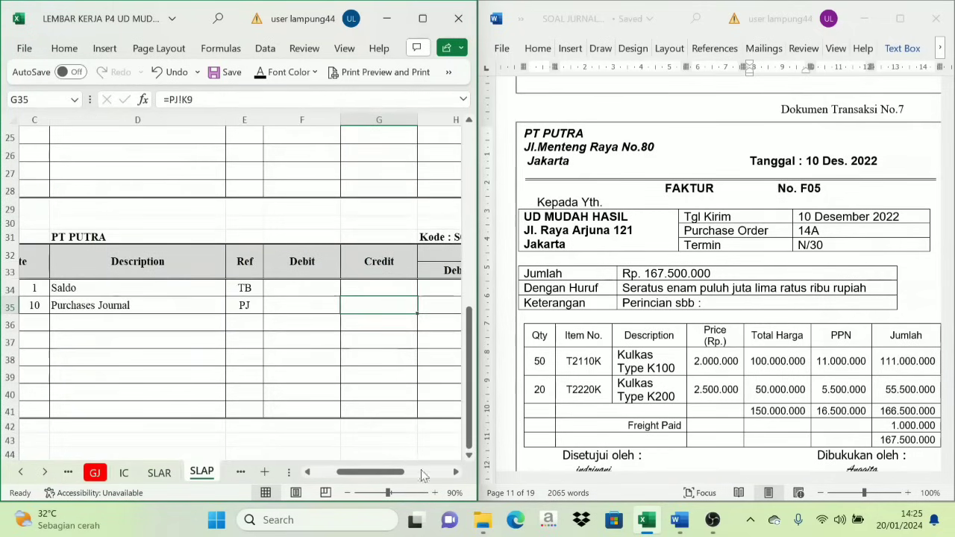
click(456, 474)
click(456, 474)
click(456, 474)
drag(73, 262, 126, 289)
click(124, 305)
click(260, 73)
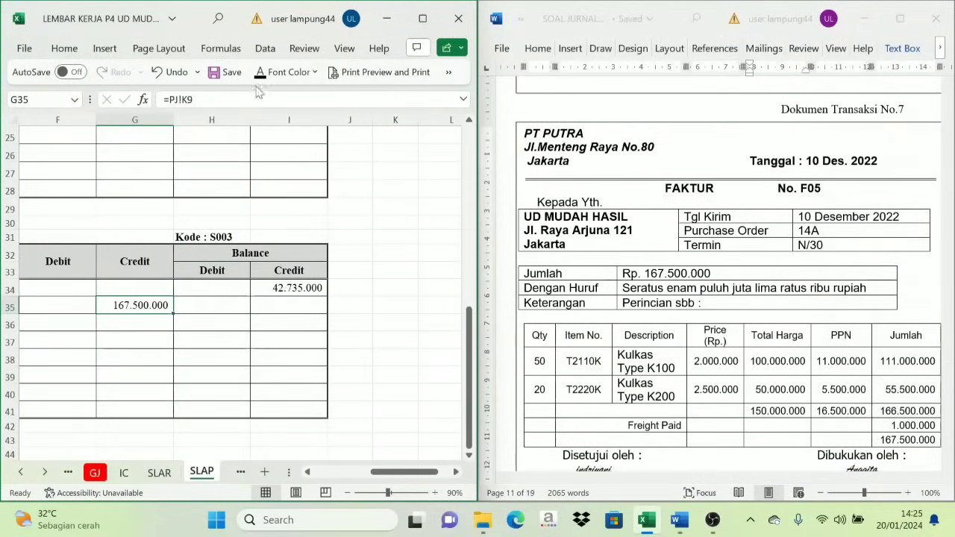
Step: Show PT PUTRA's row 35 credit balance as =I34+G35, adding the new purchase to the opening balance, with the dark font color
mouse_move(395, 472)
mouse_down()
mouse_move(379, 476)
mouse_move(390, 477)
mouse_up()
click(326, 271)
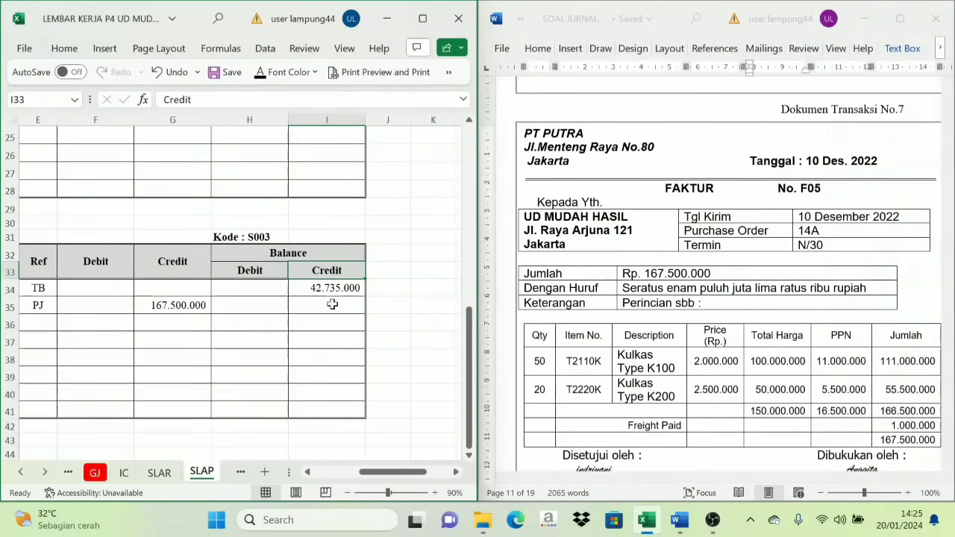
click(160, 307)
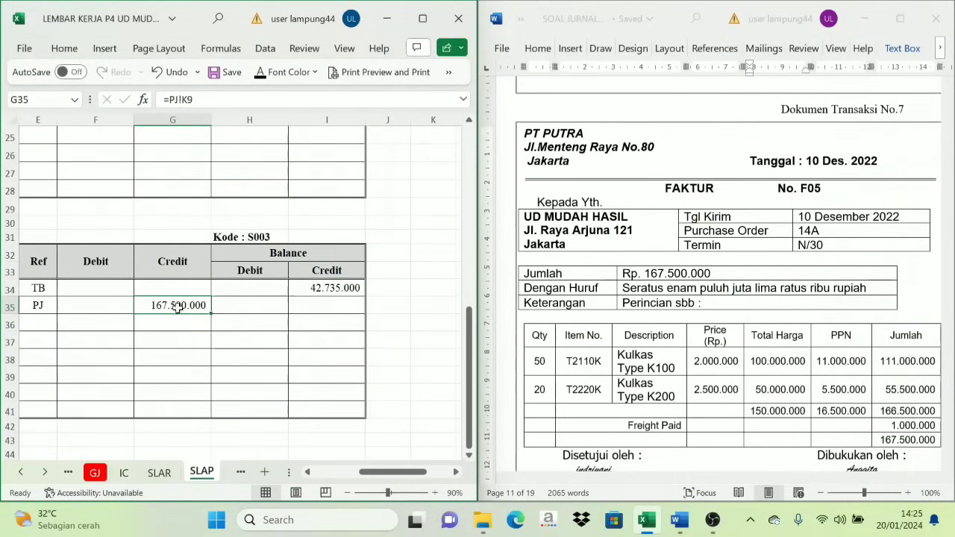
click(335, 270)
click(169, 260)
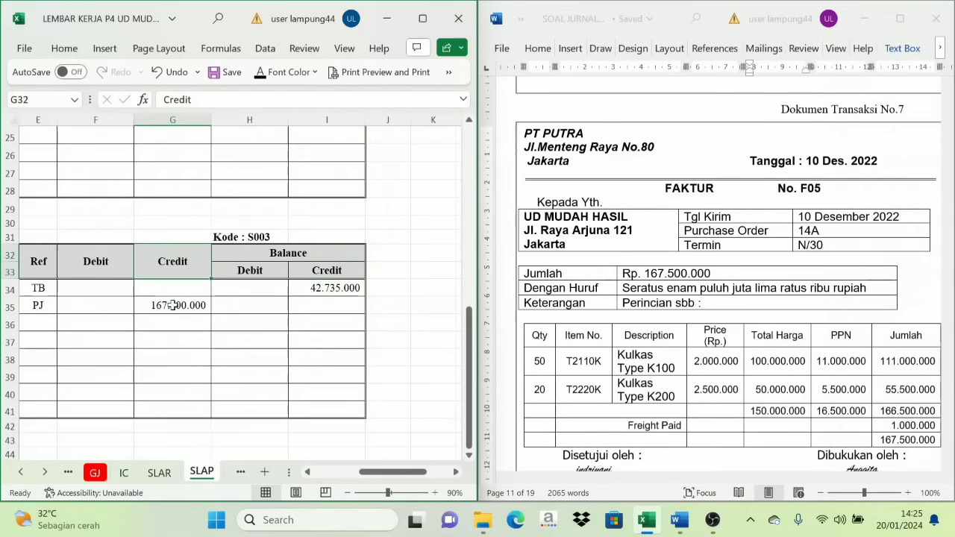
click(171, 305)
click(305, 306)
click(261, 77)
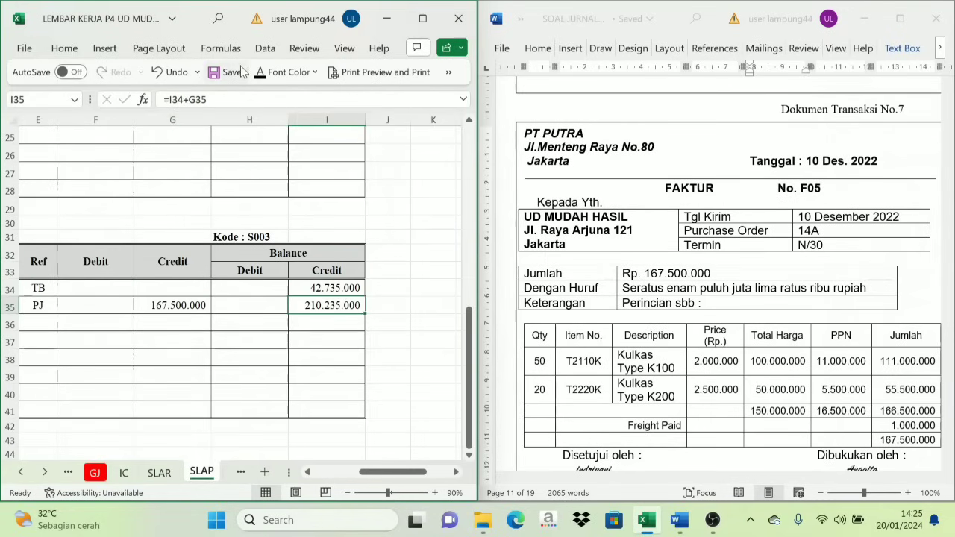
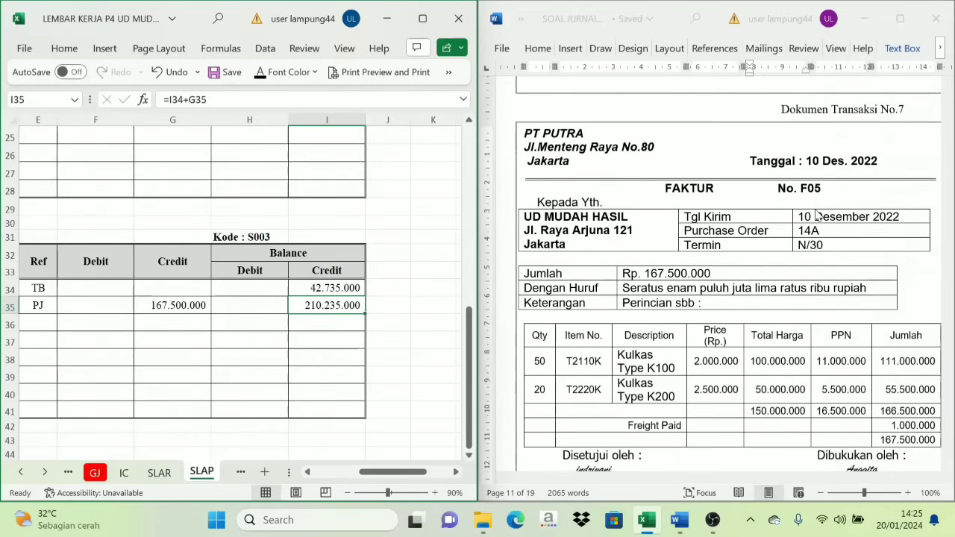
Step: On the IC sheet's Kulkas Type K100 card, reveal day 10, evidence number F05 and description PT. Putra in row 12
click(124, 473)
drag(418, 477, 370, 478)
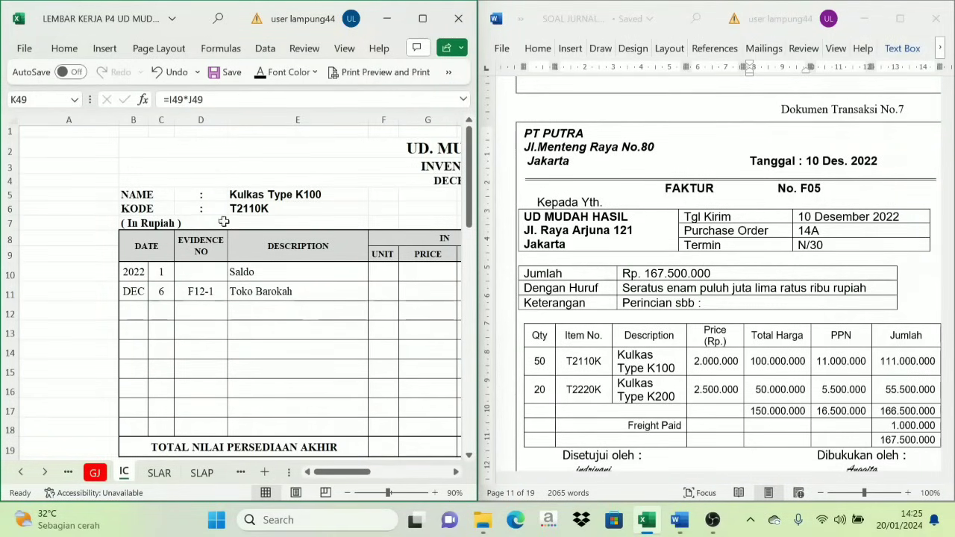
click(159, 197)
click(246, 192)
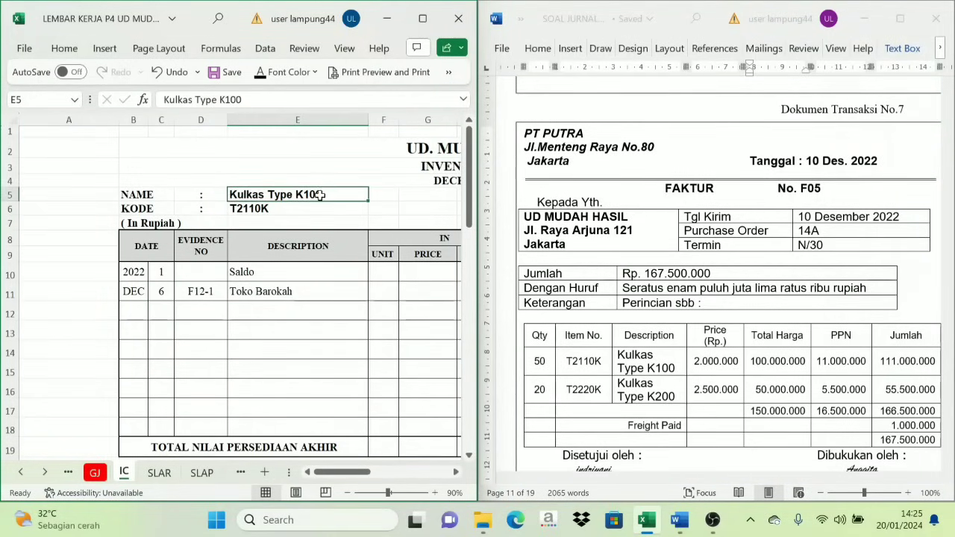
click(164, 314)
text(10)
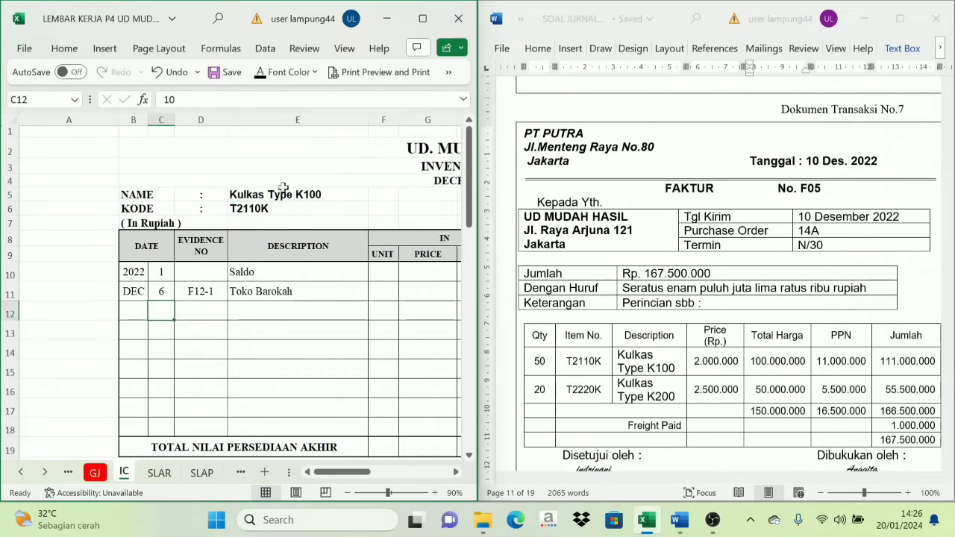
key(ctrl+Return)
click(211, 312)
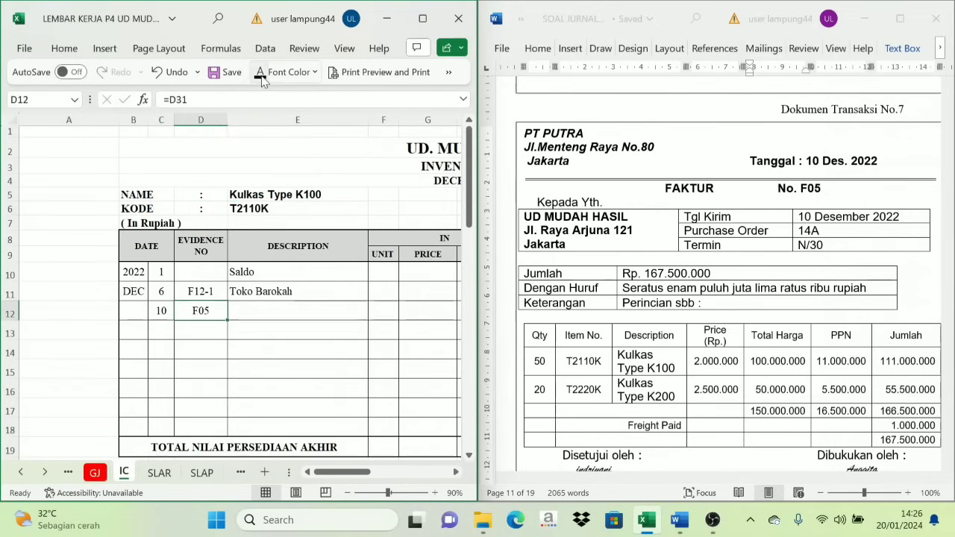
click(247, 313)
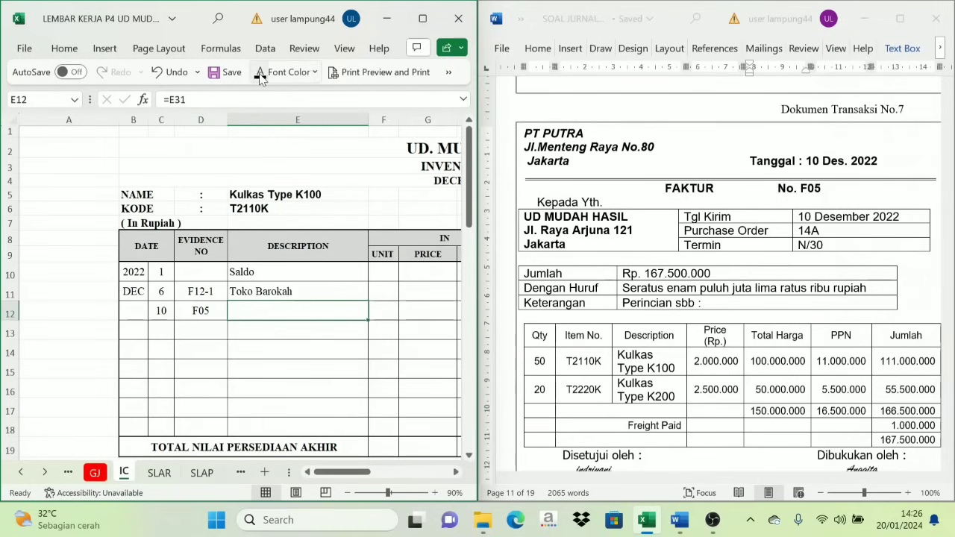
click(260, 76)
Step: Reveal row 12's IN unit of 50 and price of 2.000.000 on the Kulkas Type K100 card with the dark font color
click(456, 472)
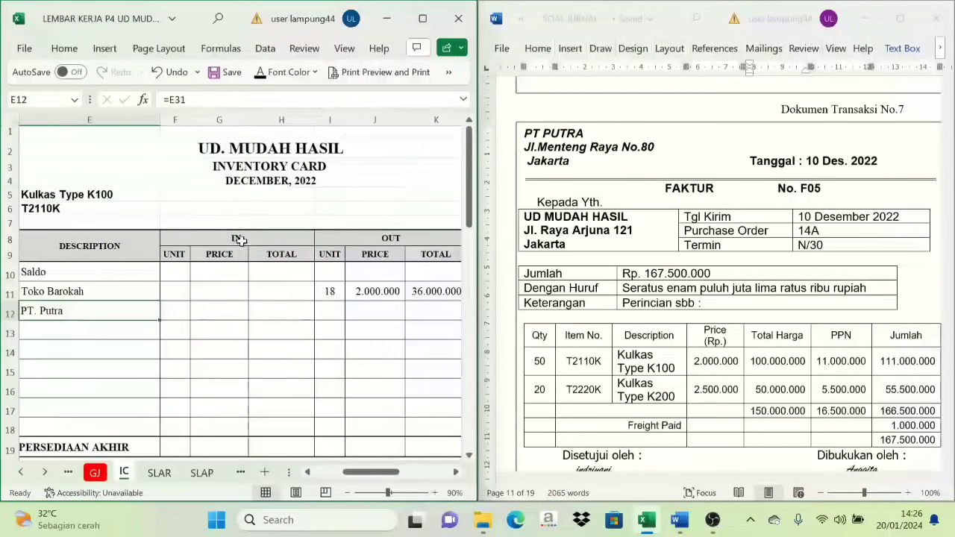
click(170, 309)
click(381, 237)
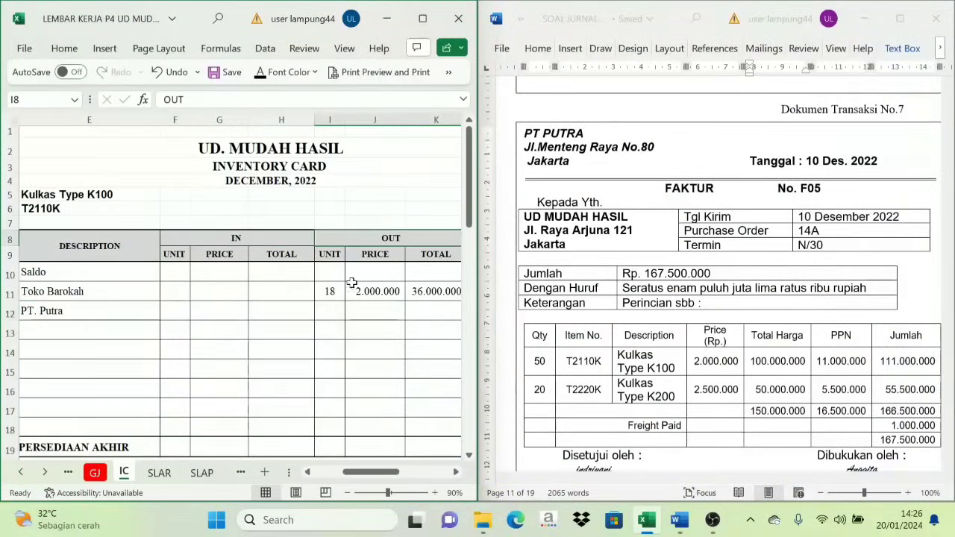
click(204, 246)
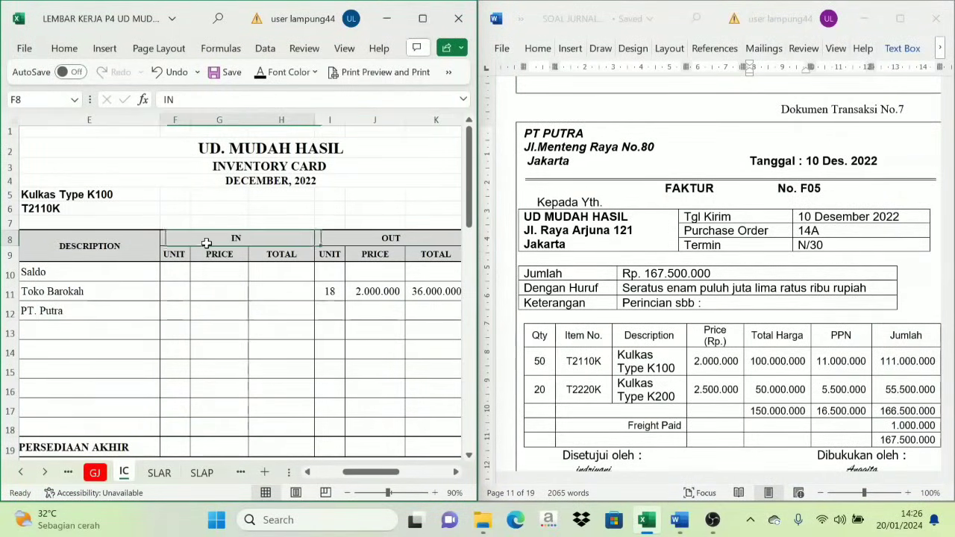
click(186, 312)
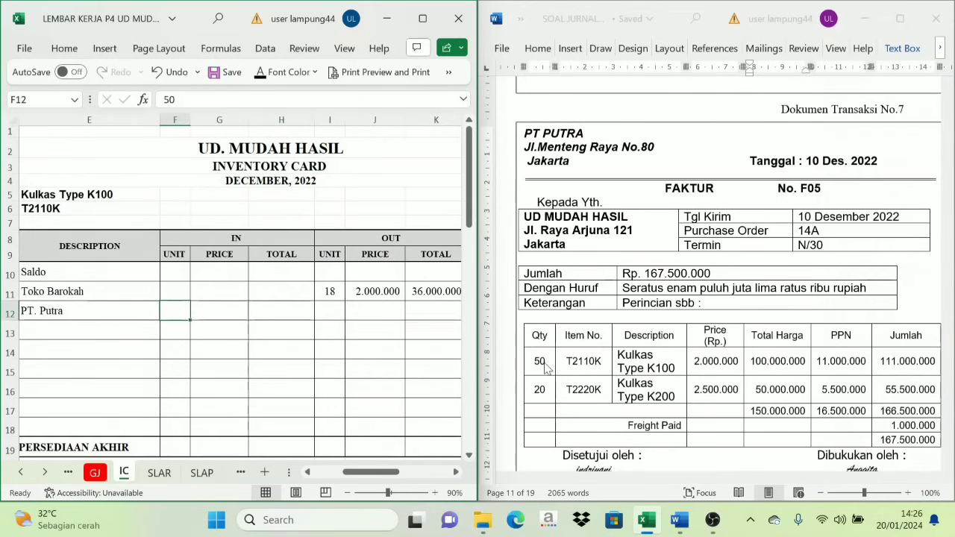
click(211, 311)
text(2000000)
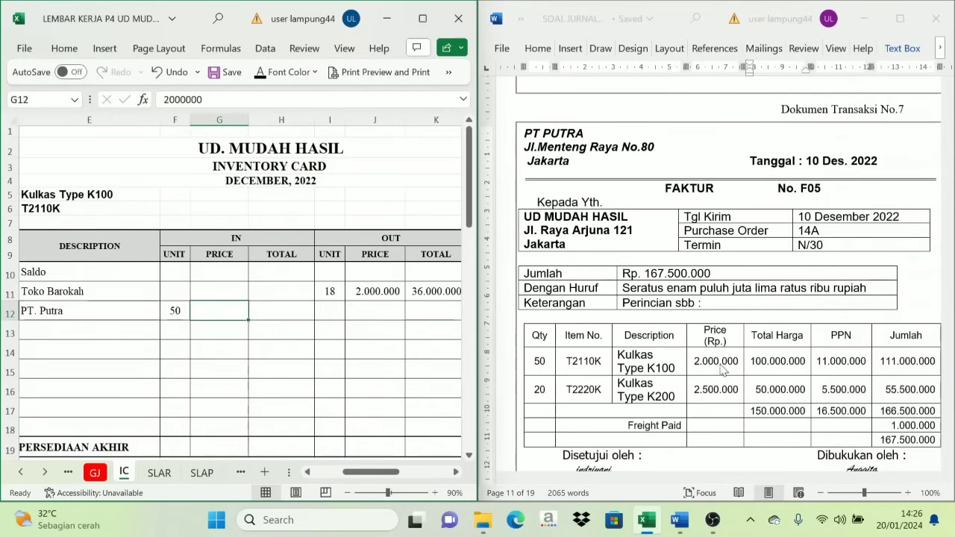
click(261, 75)
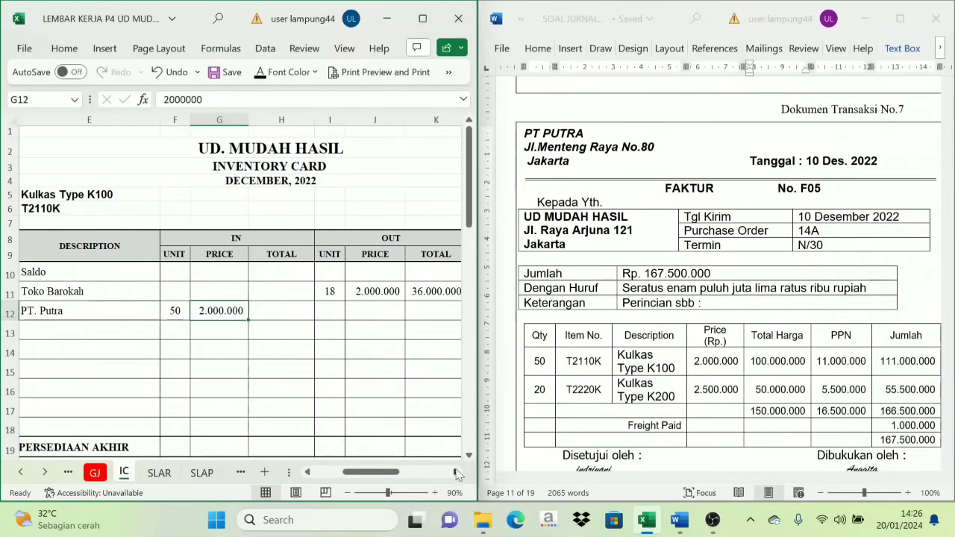
Step: Compare the Kulkas Type K100 prices across the IN, OUT and BALANCE sections of the inventory card
click(456, 472)
click(240, 253)
click(233, 291)
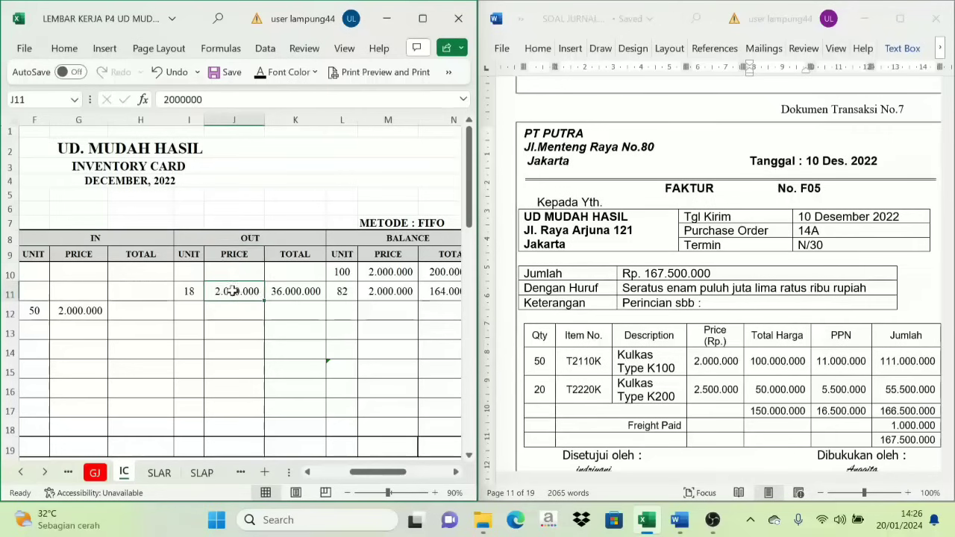
click(405, 259)
click(403, 239)
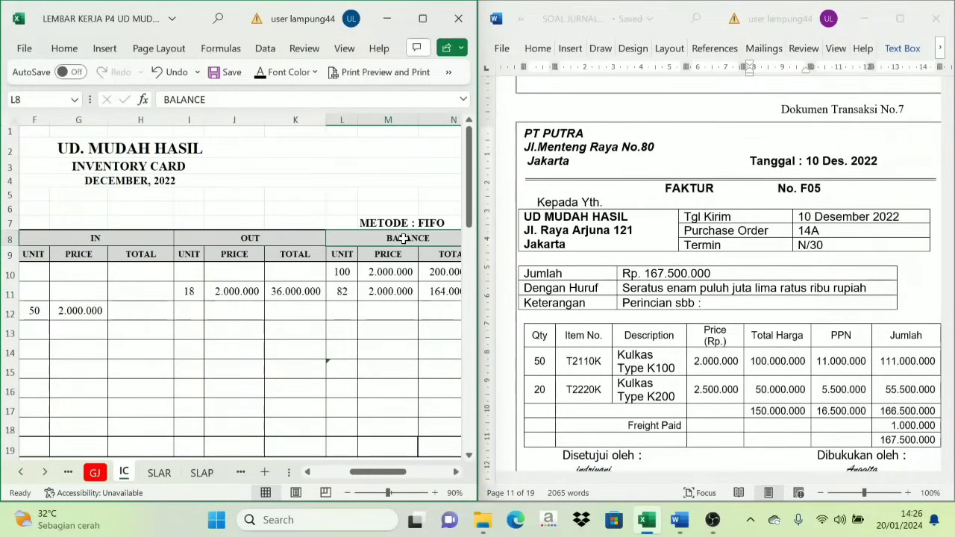
click(78, 266)
click(89, 241)
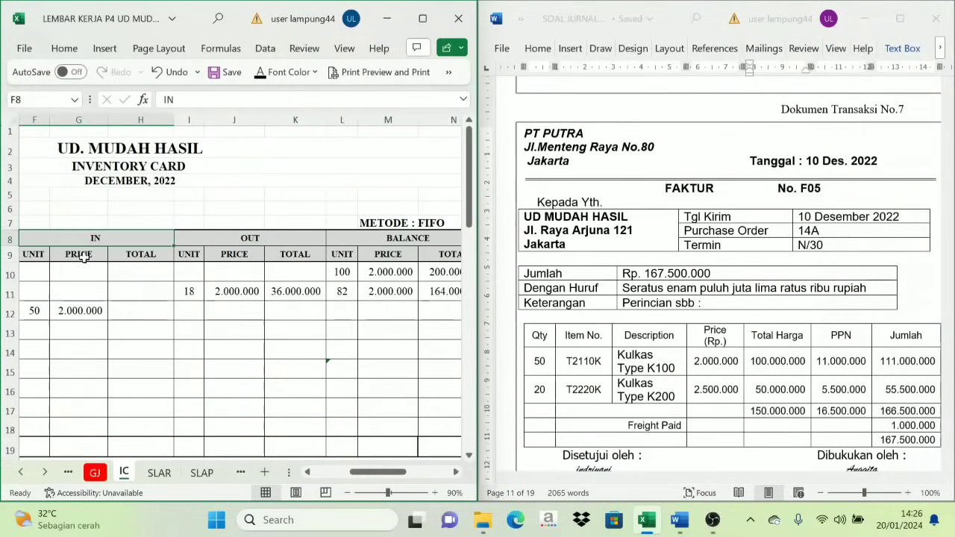
click(86, 255)
click(85, 239)
click(243, 254)
click(242, 238)
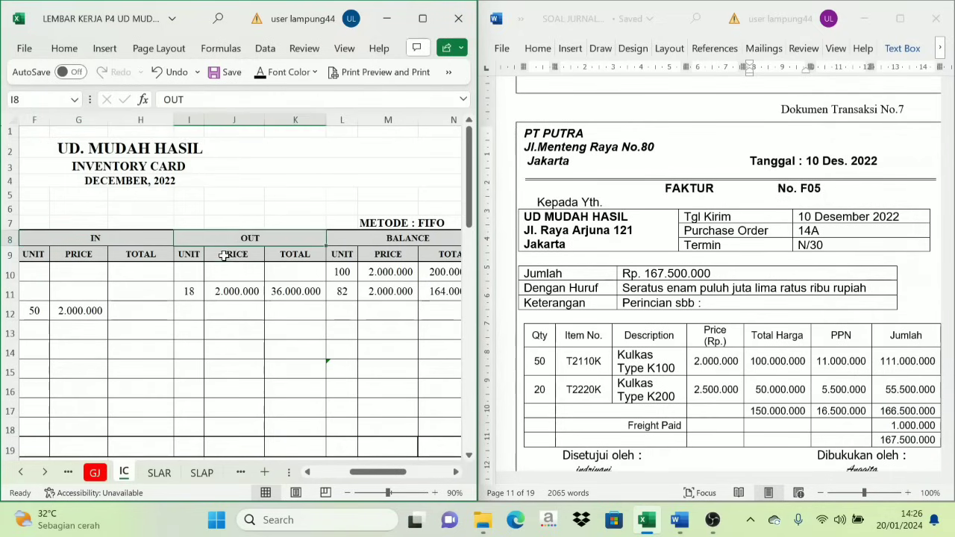
click(224, 255)
click(398, 239)
click(396, 254)
click(395, 238)
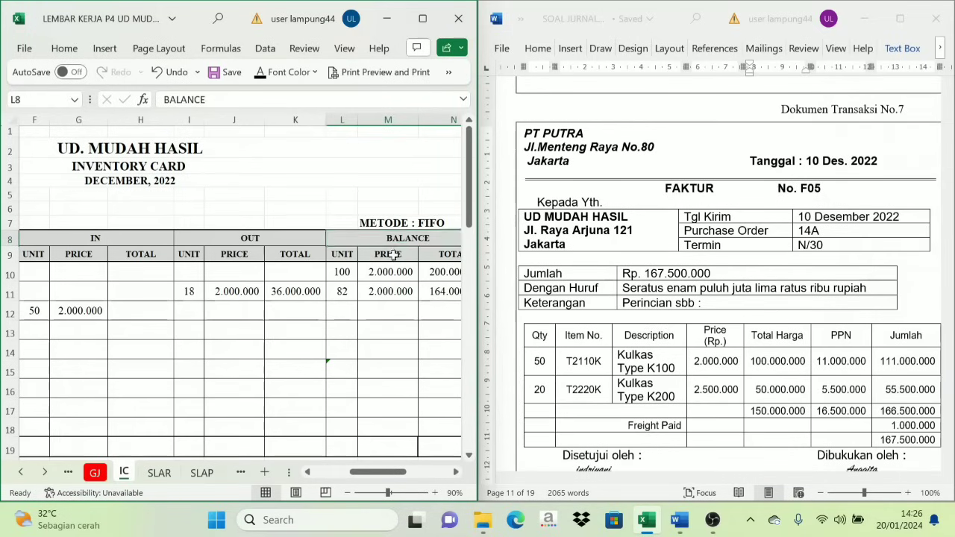
click(387, 271)
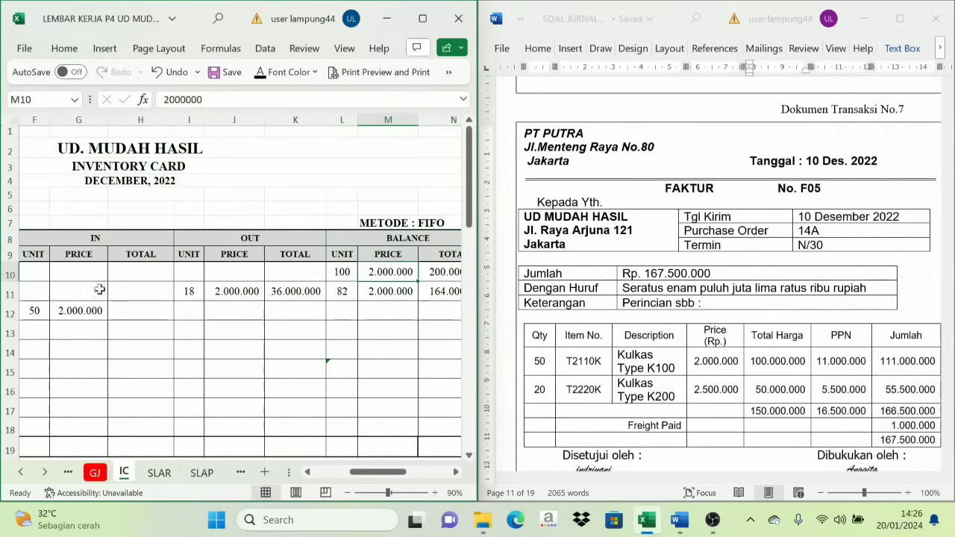
click(80, 258)
click(95, 239)
click(83, 255)
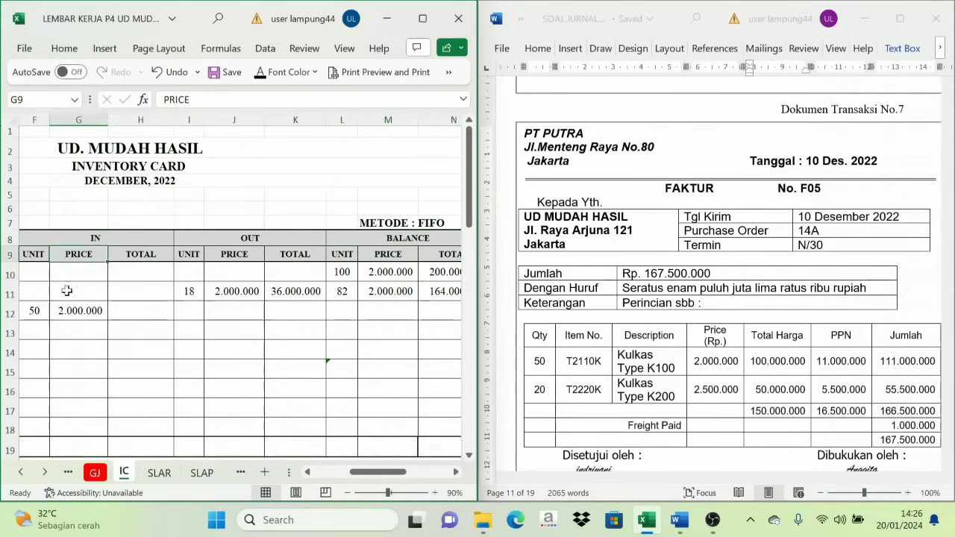
click(71, 307)
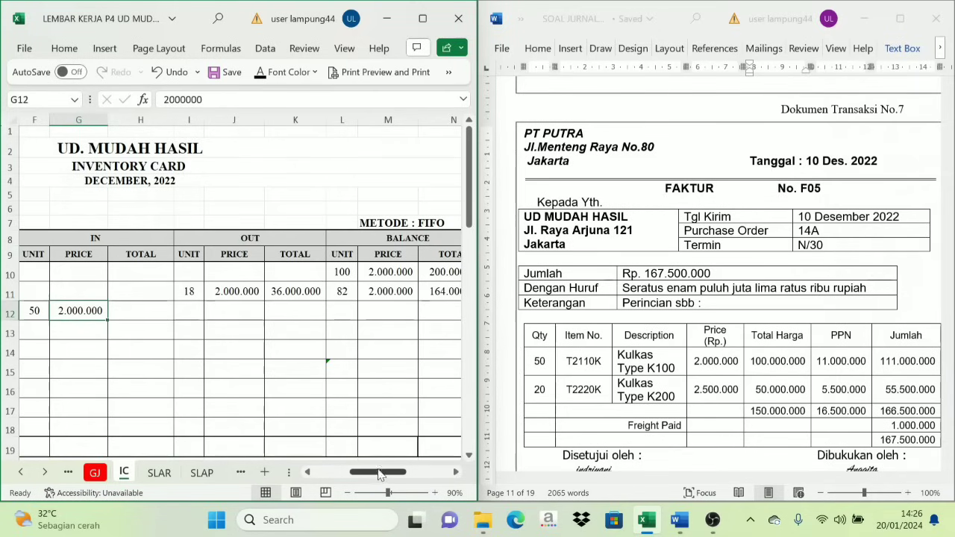
Step: Show row 12's IN total on the Kulkas Type K100 card as =F12*G12 with the dark font color
drag(377, 472, 370, 472)
click(269, 313)
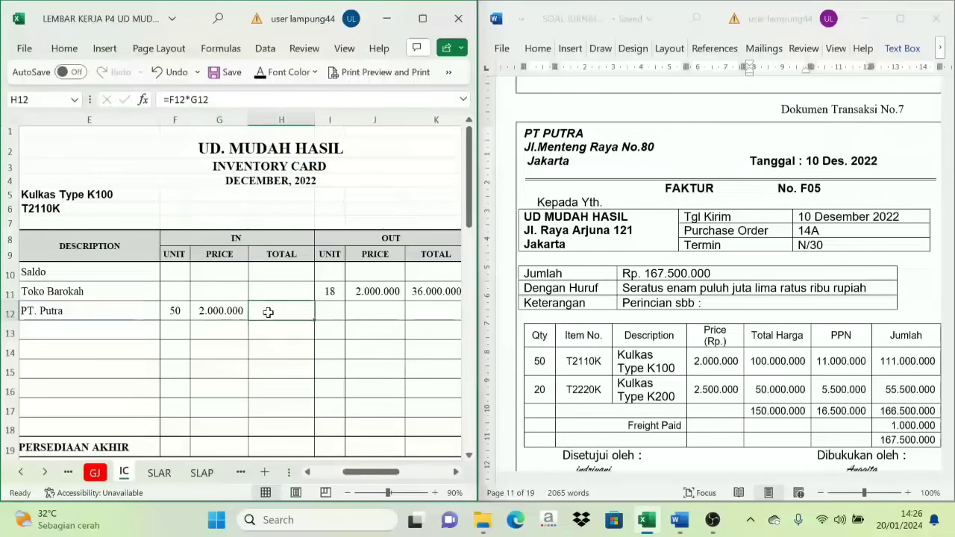
click(260, 73)
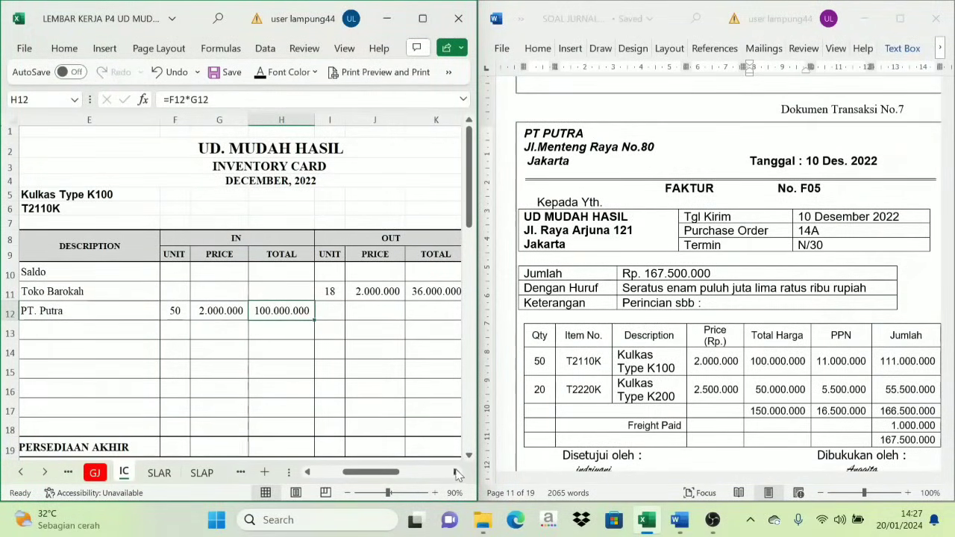
click(458, 473)
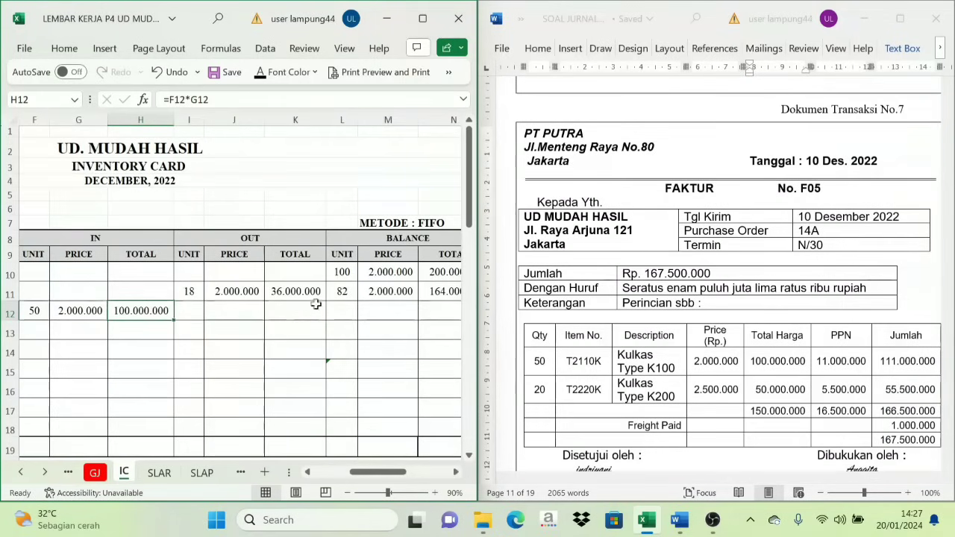
Step: Reveal row 12's BALANCE unit on the Kulkas Type K100 card as =L11+F12 with the dark font color
click(362, 313)
click(347, 307)
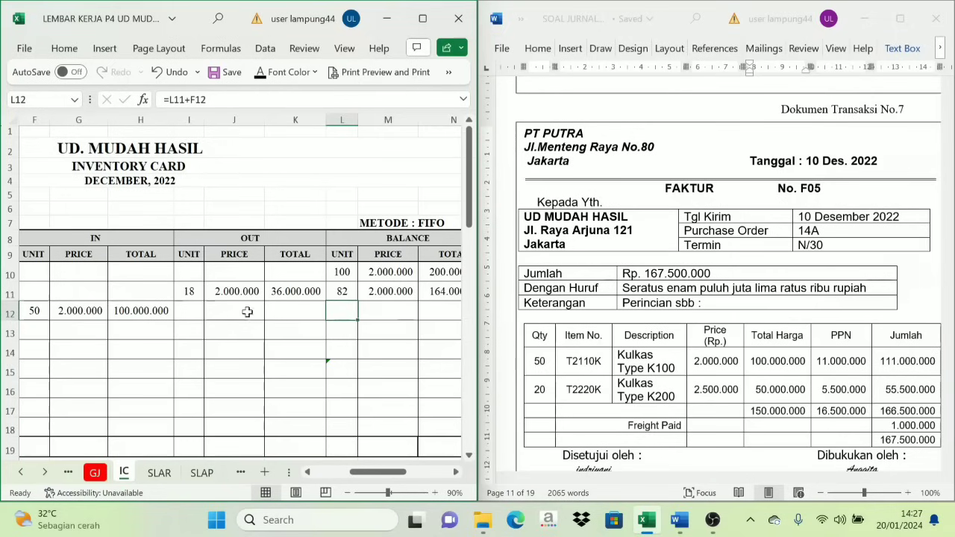
click(339, 296)
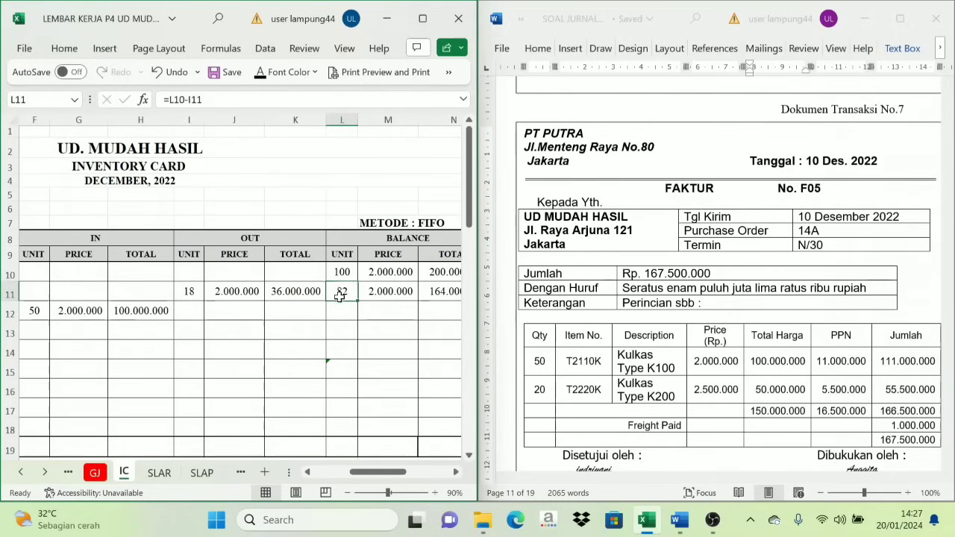
click(35, 314)
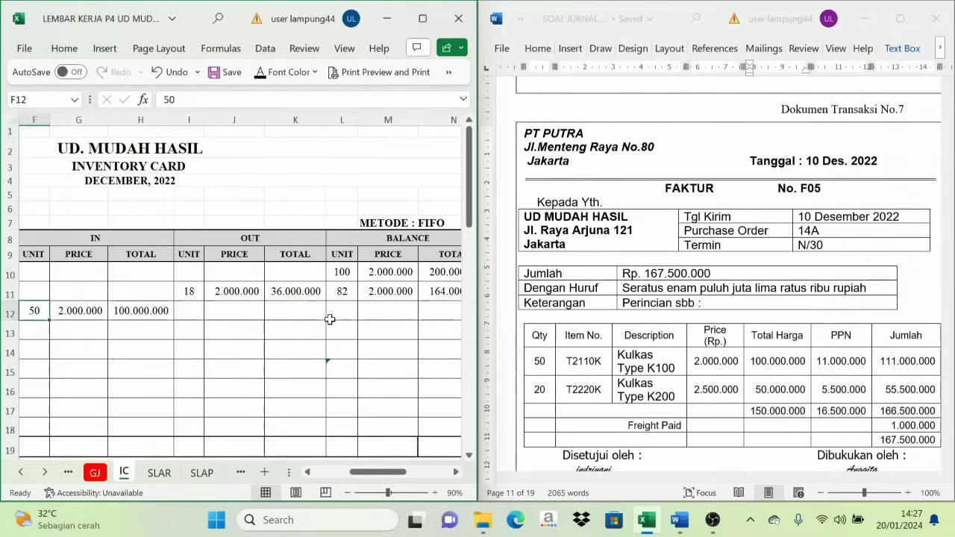
click(332, 315)
click(260, 72)
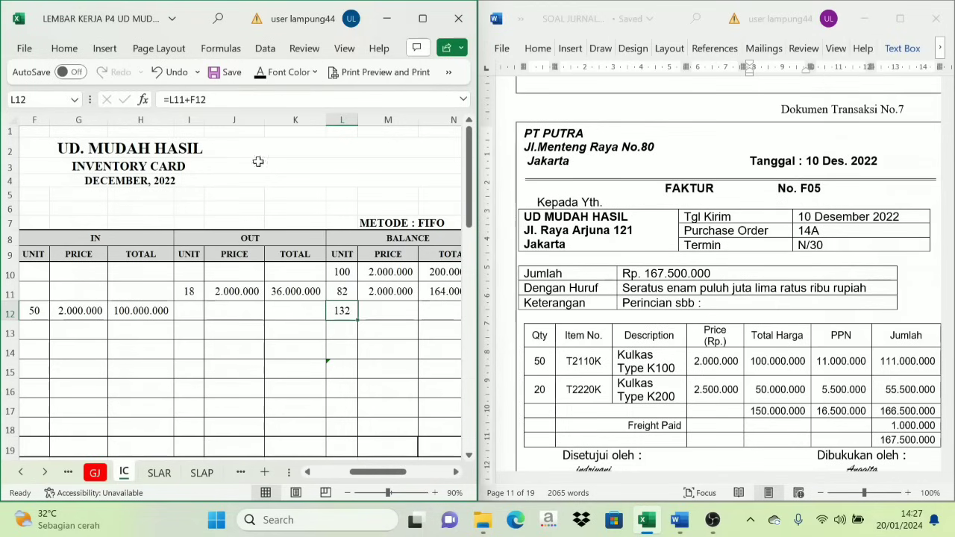
Step: Reveal row 12's BALANCE price of 2.000.000 and total =L12*M12 on the Kulkas Type K100 card with the dark font color
click(383, 315)
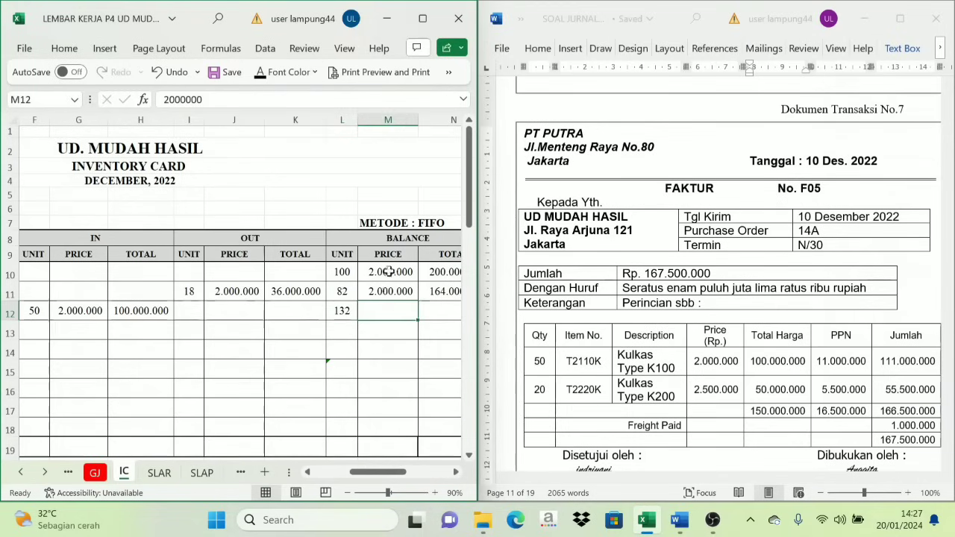
click(260, 71)
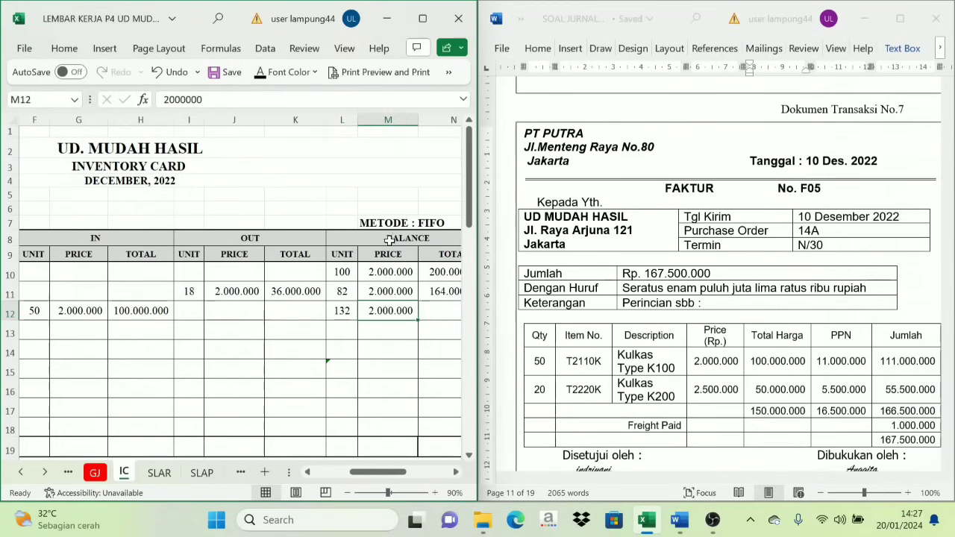
click(437, 311)
click(254, 75)
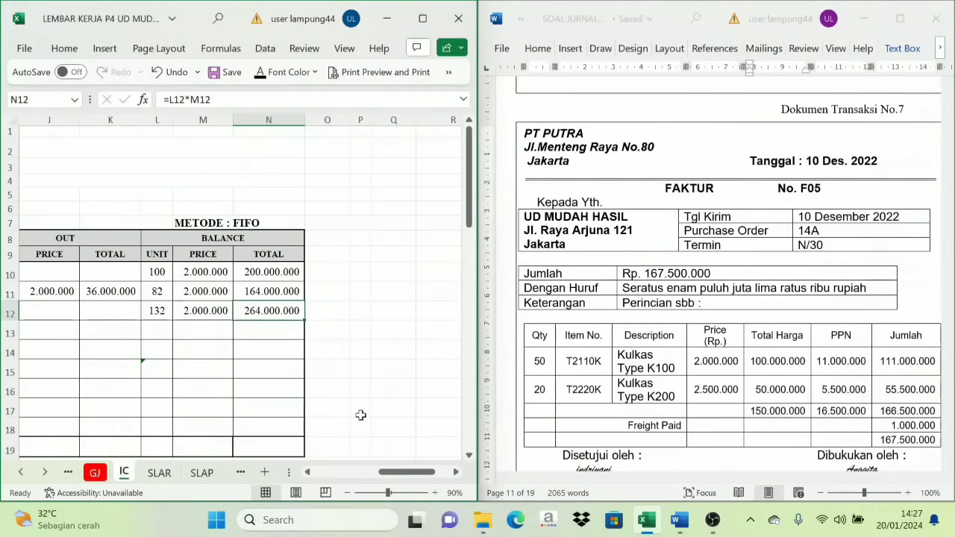
Step: On the Kulkas Type K200 card, reveal day 10, evidence number F05 and description PT. Putra in row 31
drag(409, 479, 347, 482)
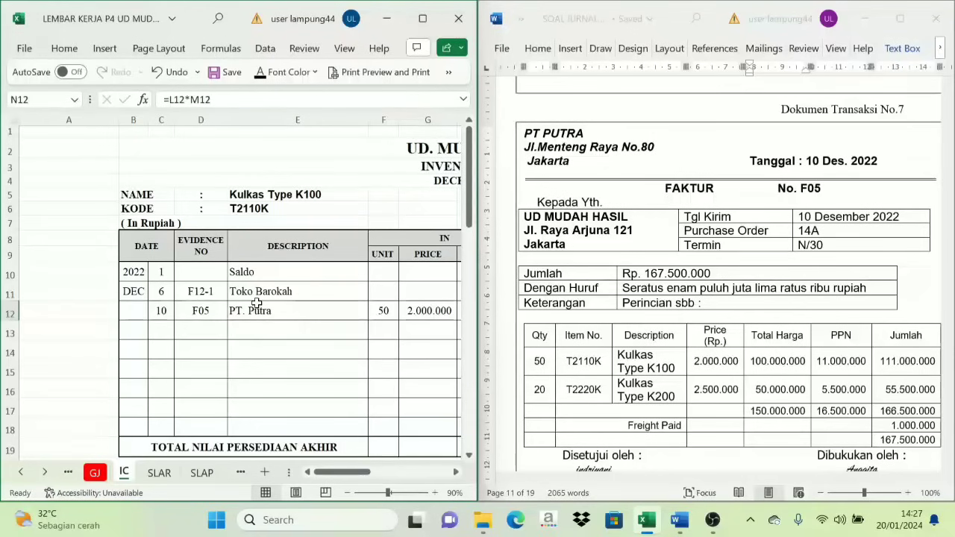
scroll(257, 306, down, 6)
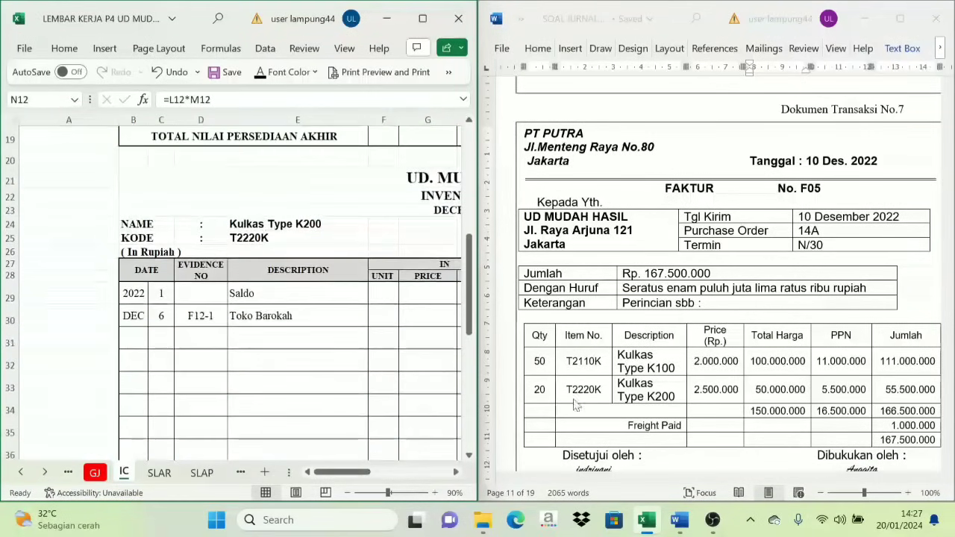
click(309, 239)
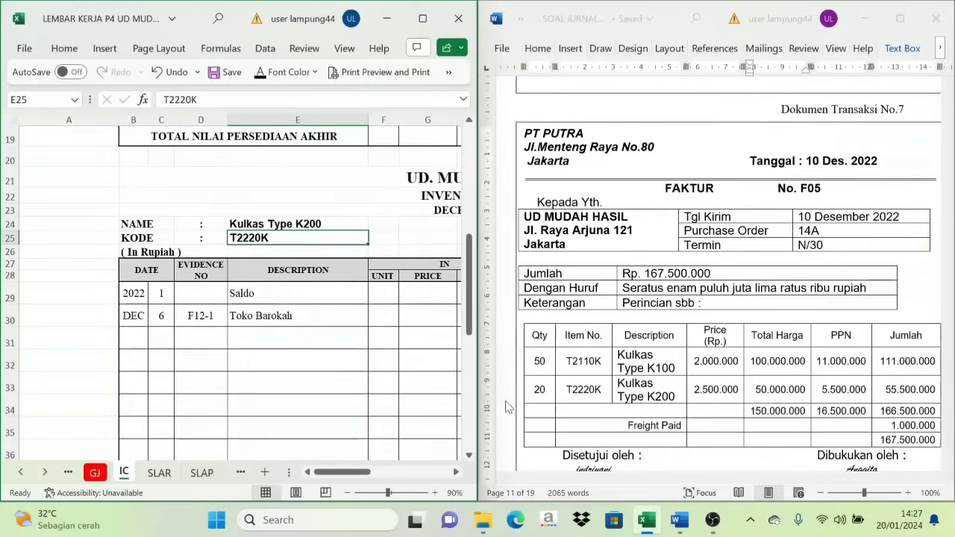
click(533, 394)
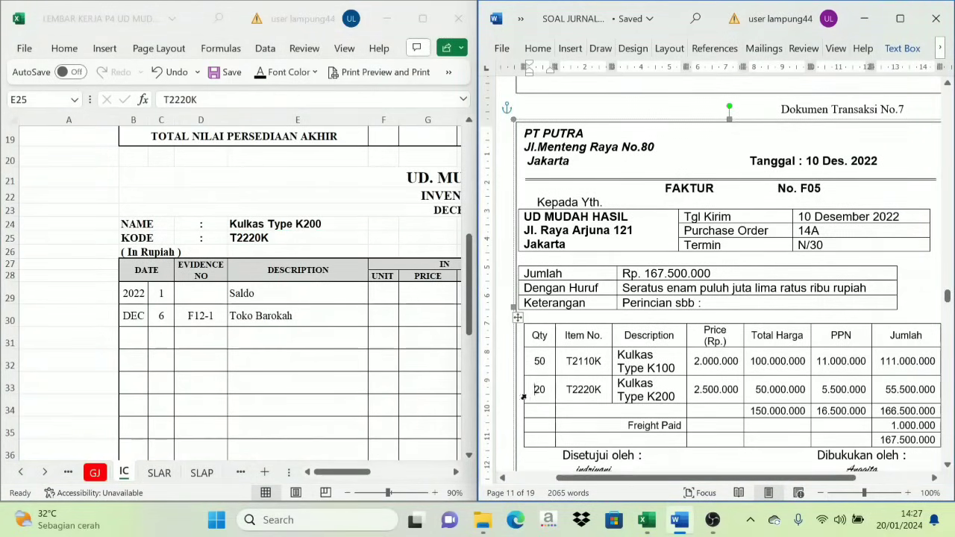
click(158, 337)
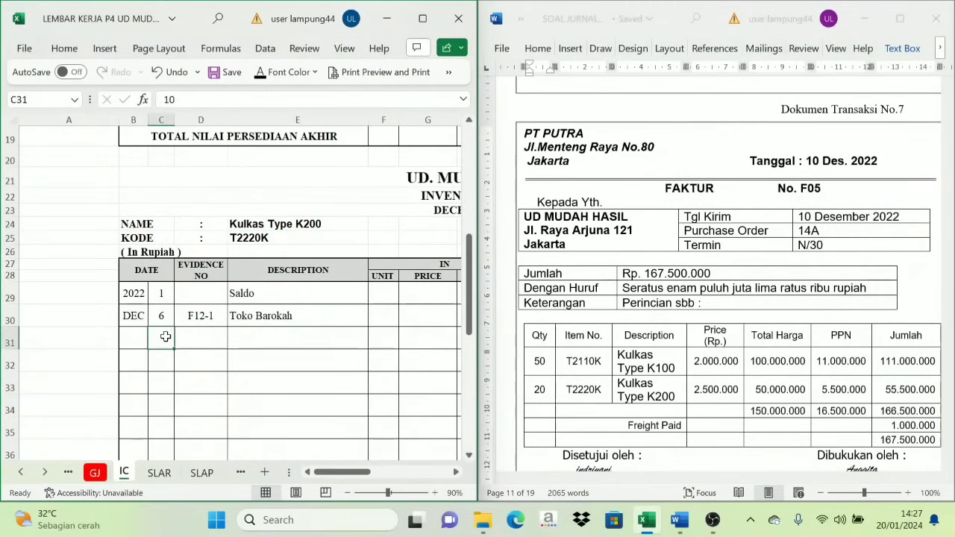
drag(157, 336, 275, 341)
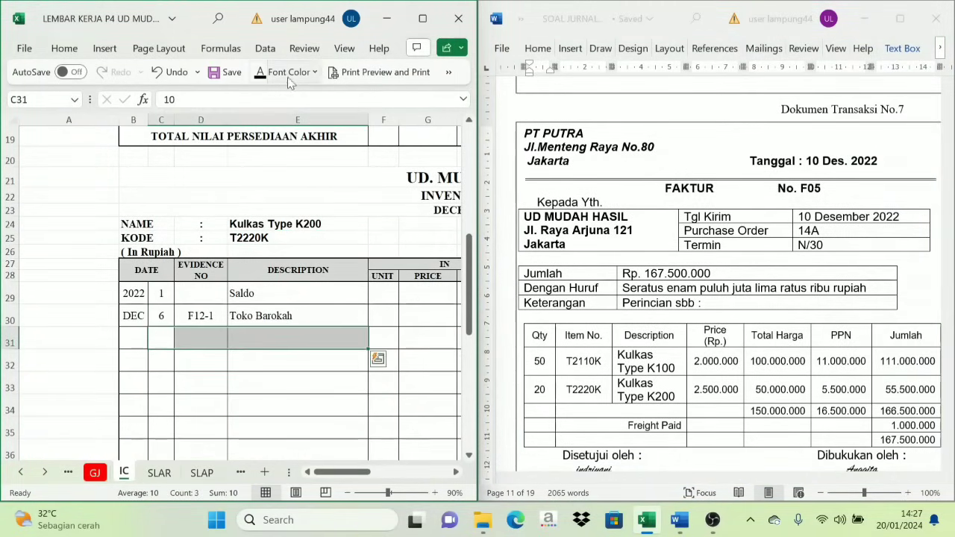
click(259, 78)
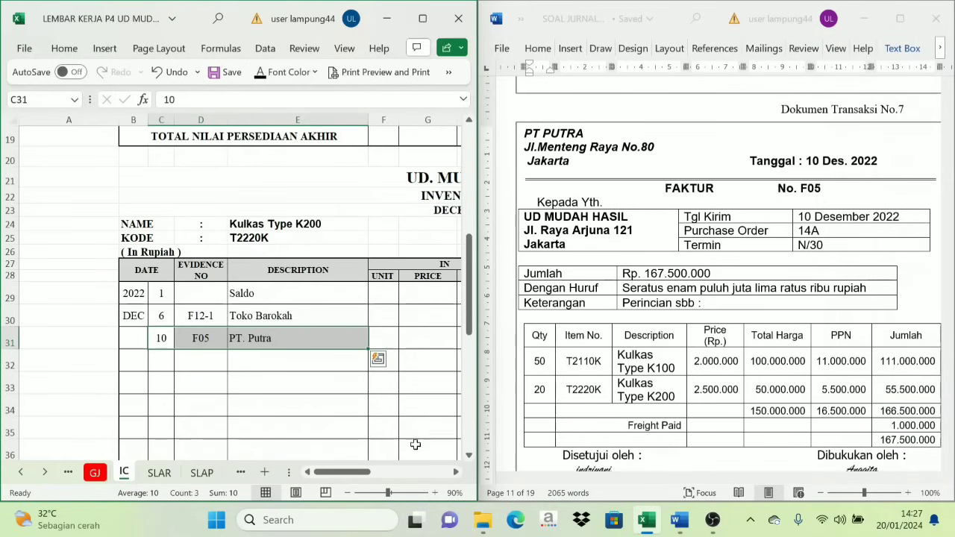
Step: Reveal row 31's IN unit of 20, price of 2.500.000 and total =G31*F31 on the Kulkas Type K200 card
click(456, 471)
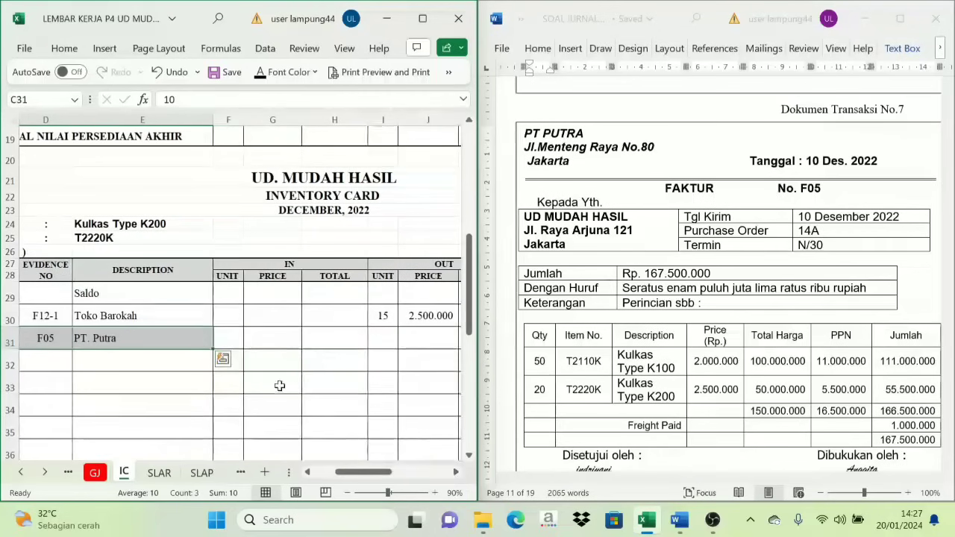
click(227, 342)
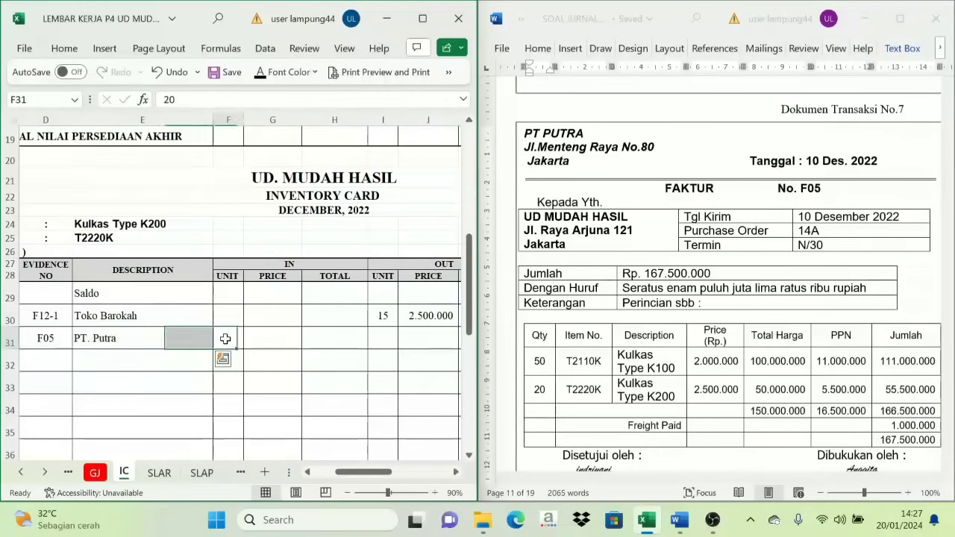
click(269, 71)
click(273, 341)
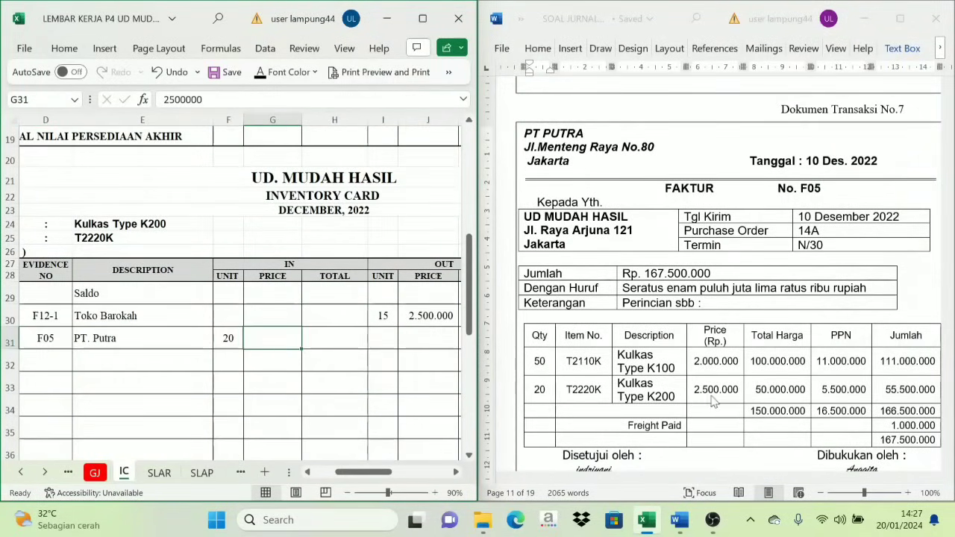
click(269, 72)
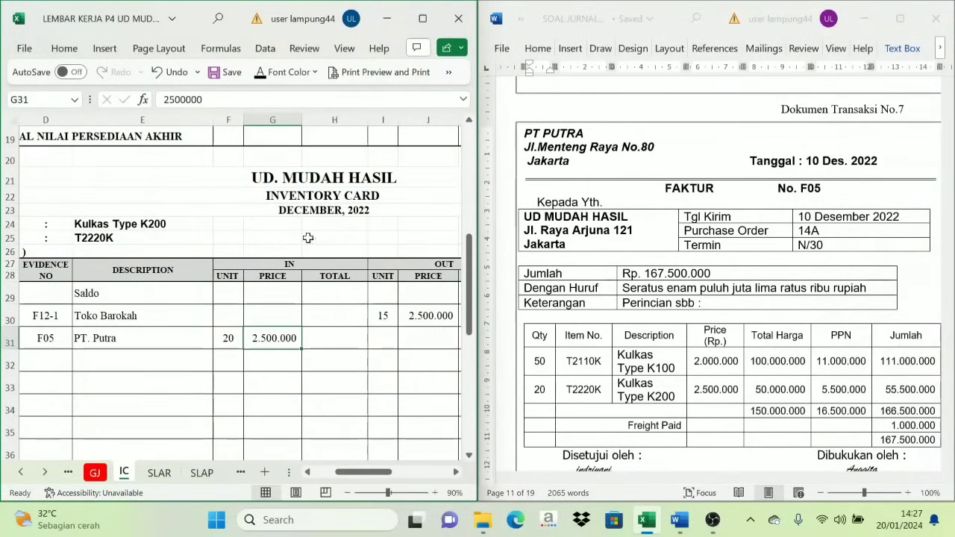
click(340, 338)
click(268, 72)
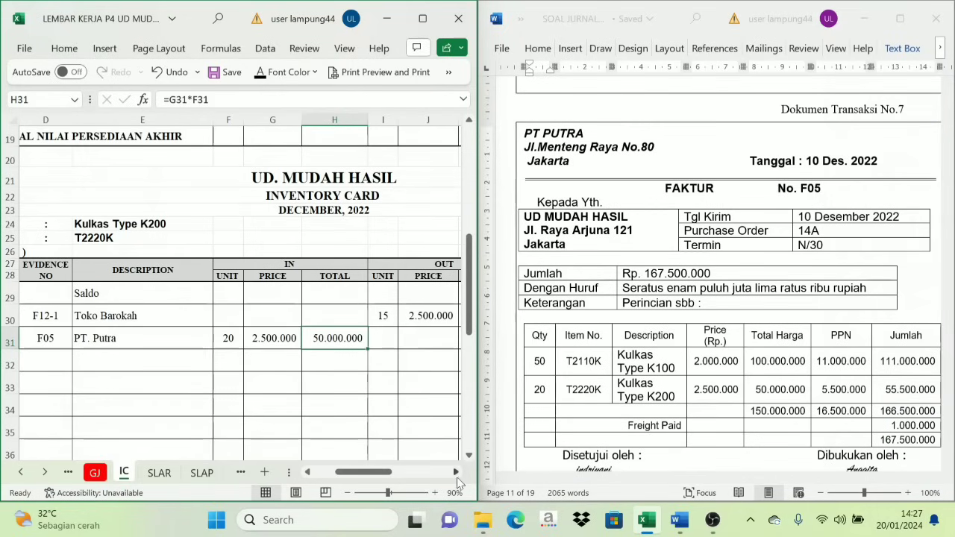
Step: Reveal row 31's BALANCE unit on the Kulkas Type K200 card as =L30+F31 with the dark font color
click(458, 473)
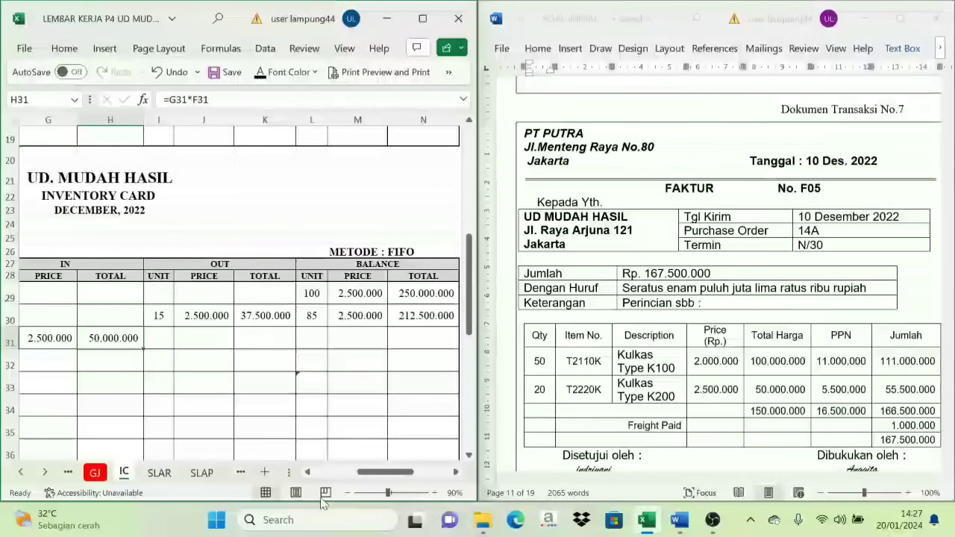
drag(385, 472, 378, 471)
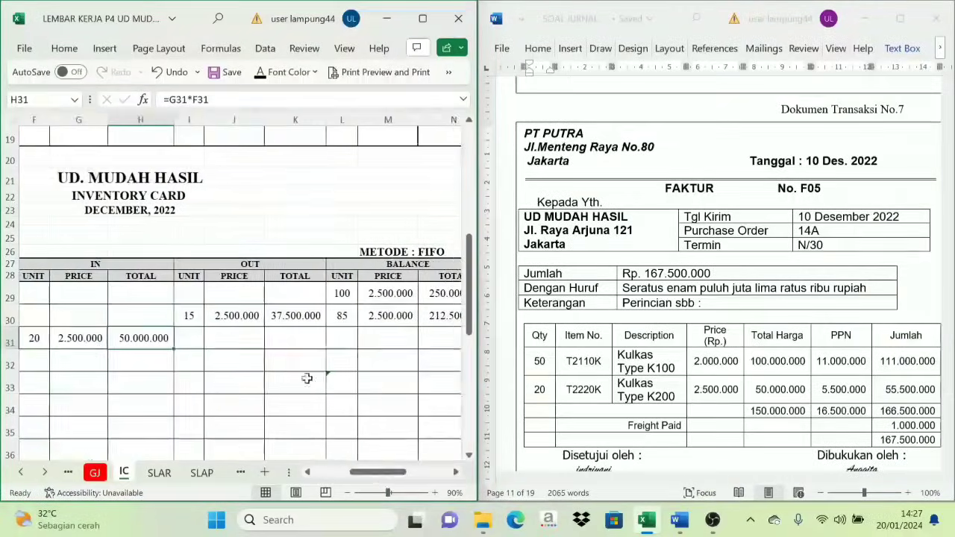
click(342, 297)
click(344, 318)
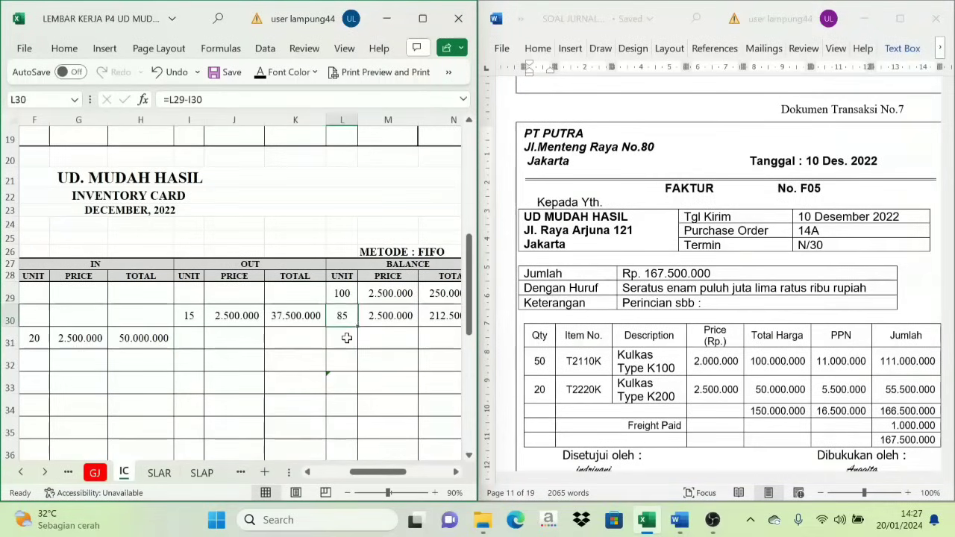
click(348, 338)
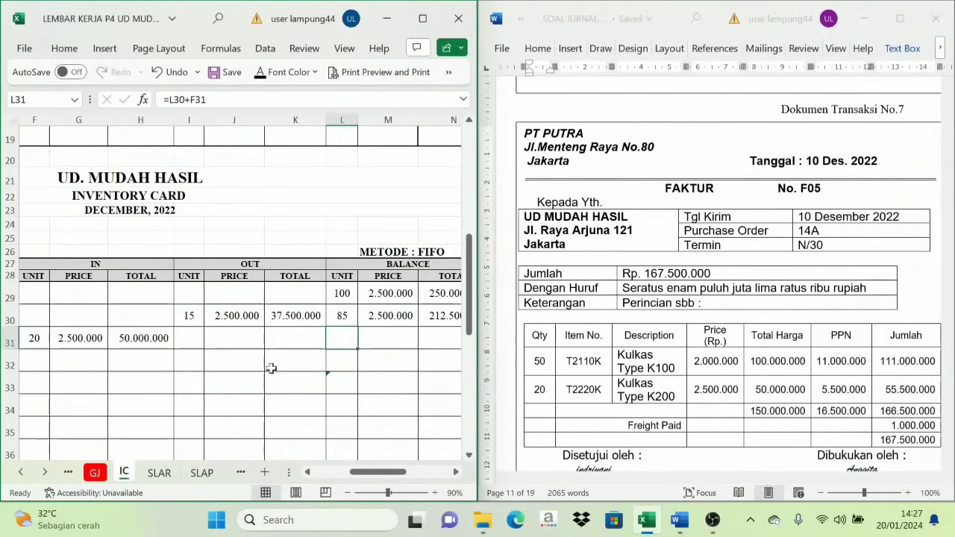
click(261, 75)
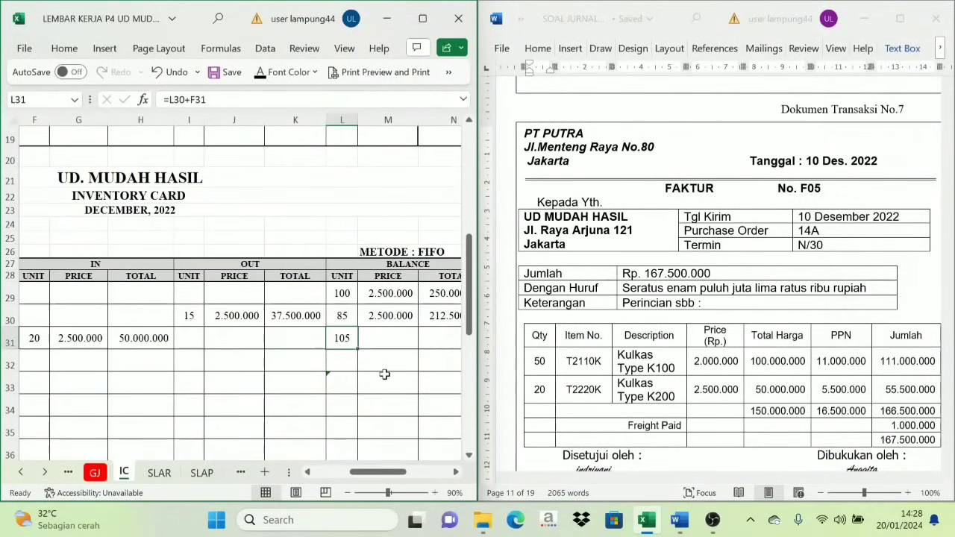
Step: Reveal row 31's BALANCE price of 2.500.000 and total =L31*M31 on the Kulkas Type K200 card with the dark font color
click(383, 340)
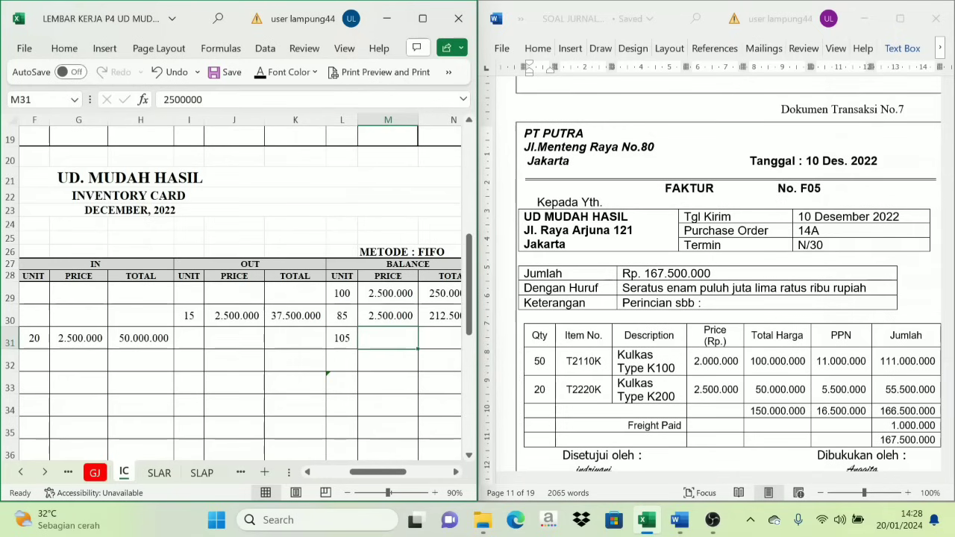
click(262, 72)
click(456, 472)
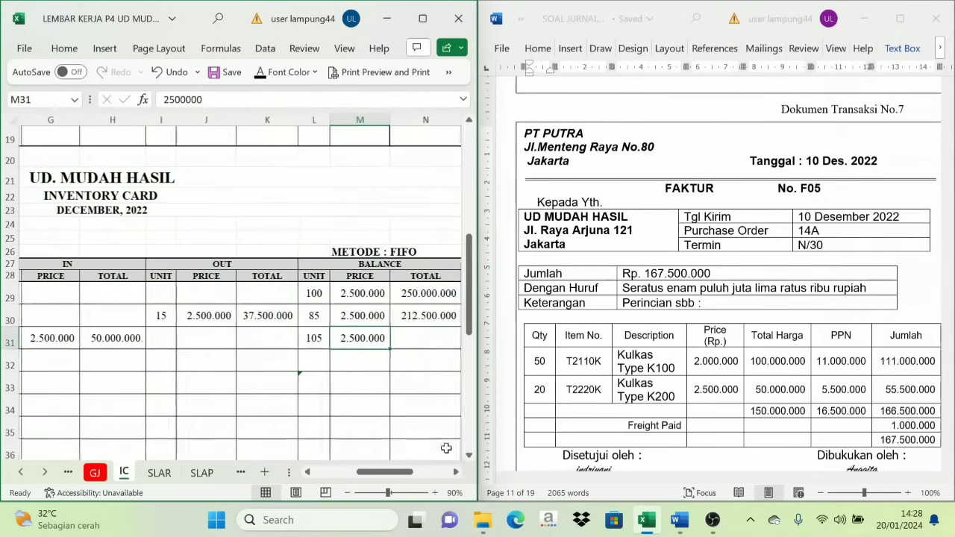
click(415, 340)
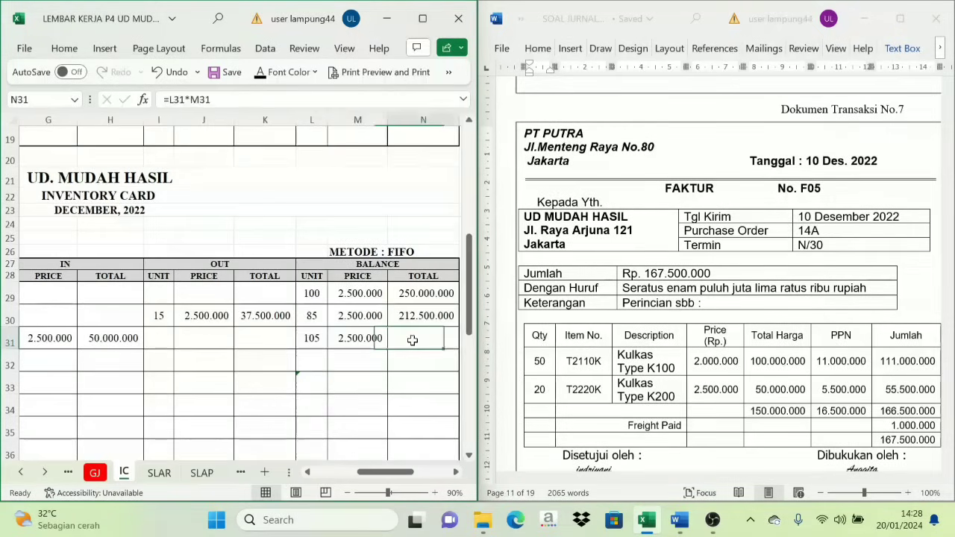
click(260, 72)
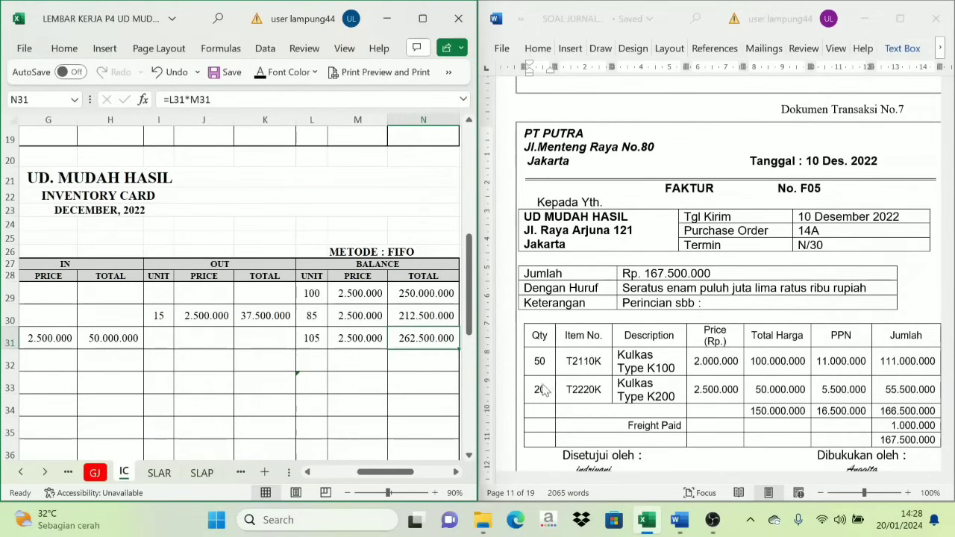
Step: Look over the Kulkas Type K300 card, then examine PT Putra's credit note NK-1 in Dokumen Transaksi No.8
scroll(373, 422, down, 1)
drag(386, 472, 341, 471)
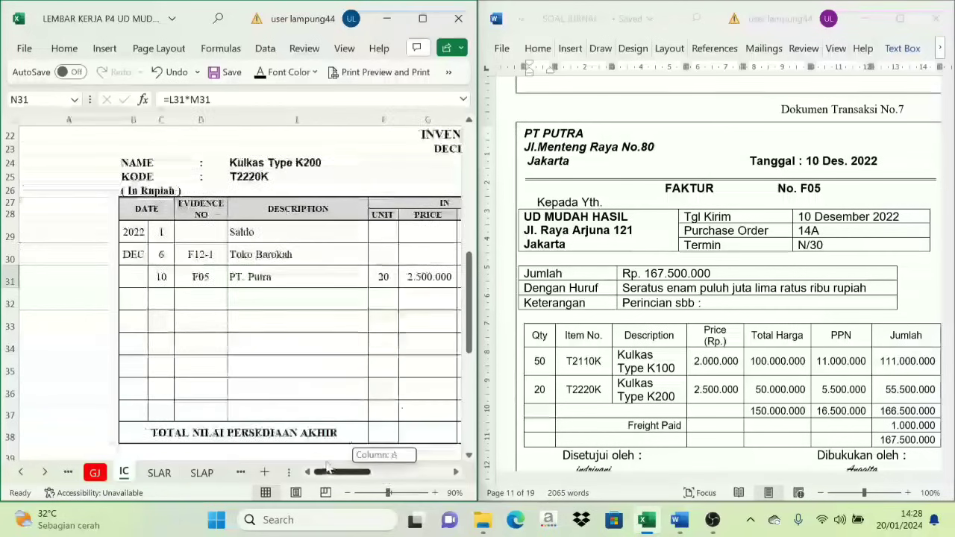
scroll(225, 358, down, 5)
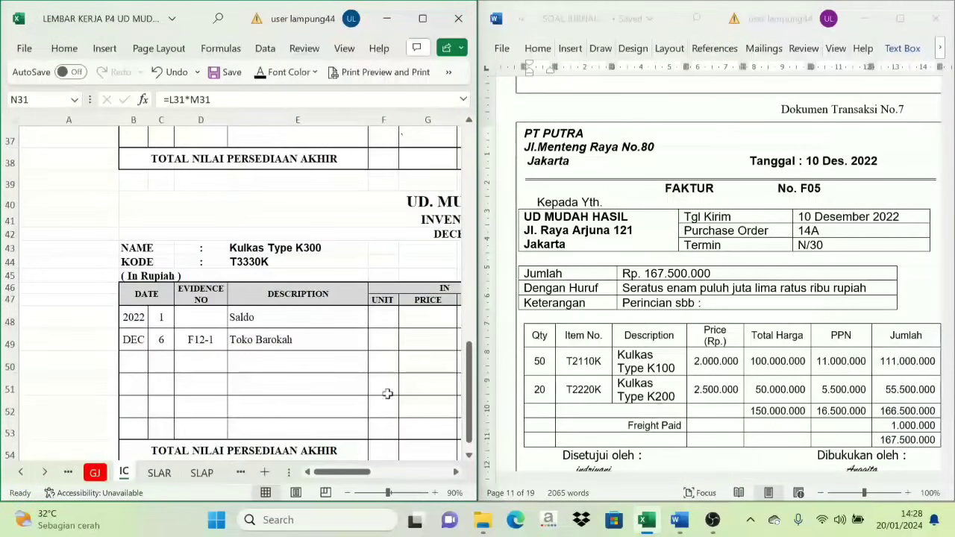
scroll(337, 375, up, 5)
scroll(425, 389, up, 1)
scroll(601, 374, up, 2)
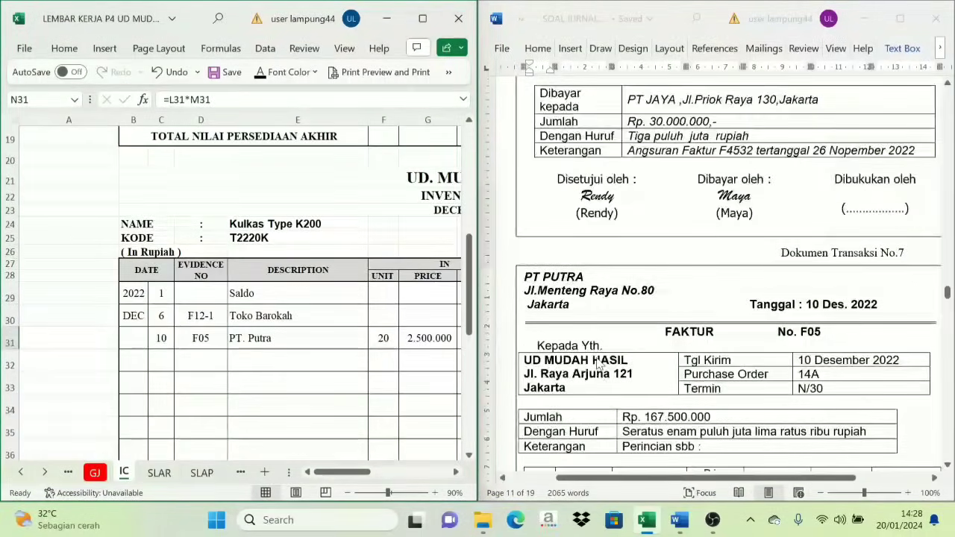
scroll(601, 370, down, 2)
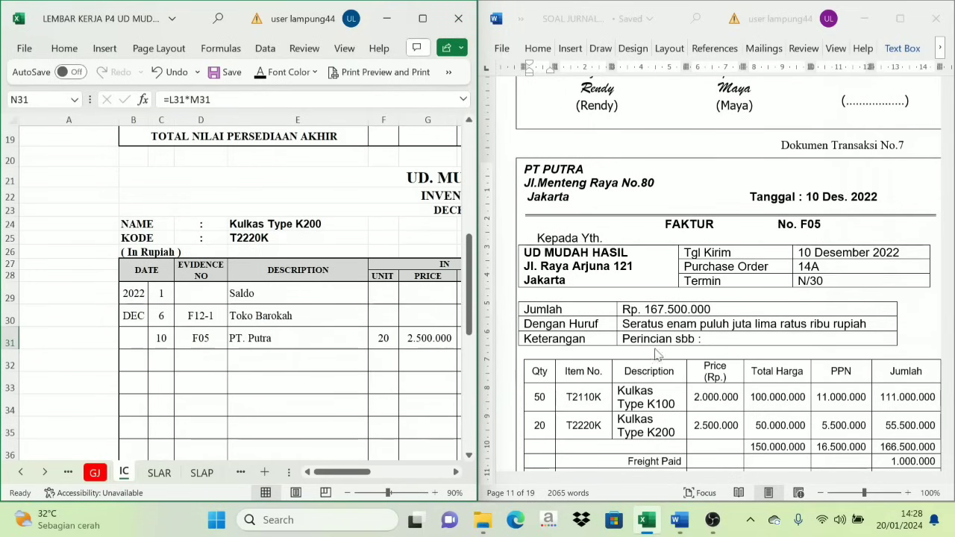
scroll(758, 397, down, 8)
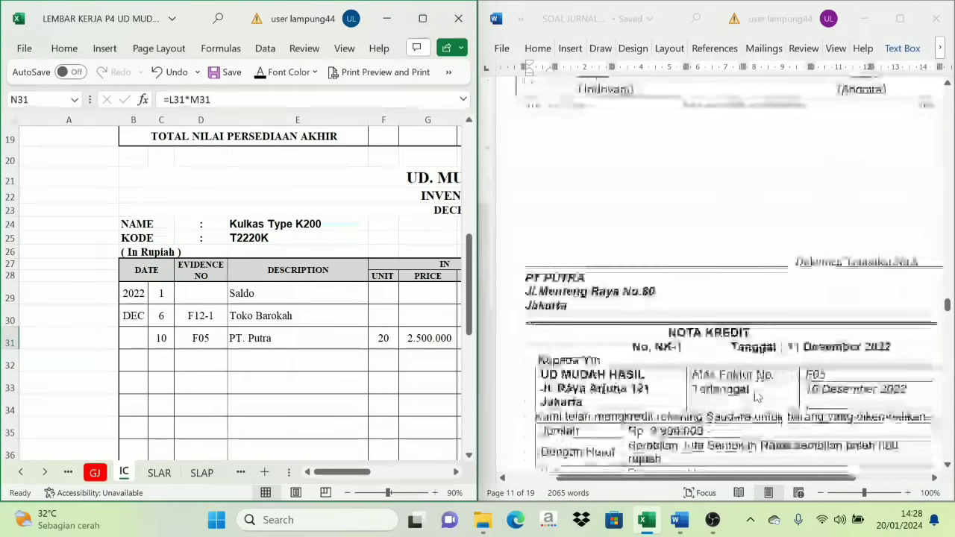
scroll(756, 398, down, 1)
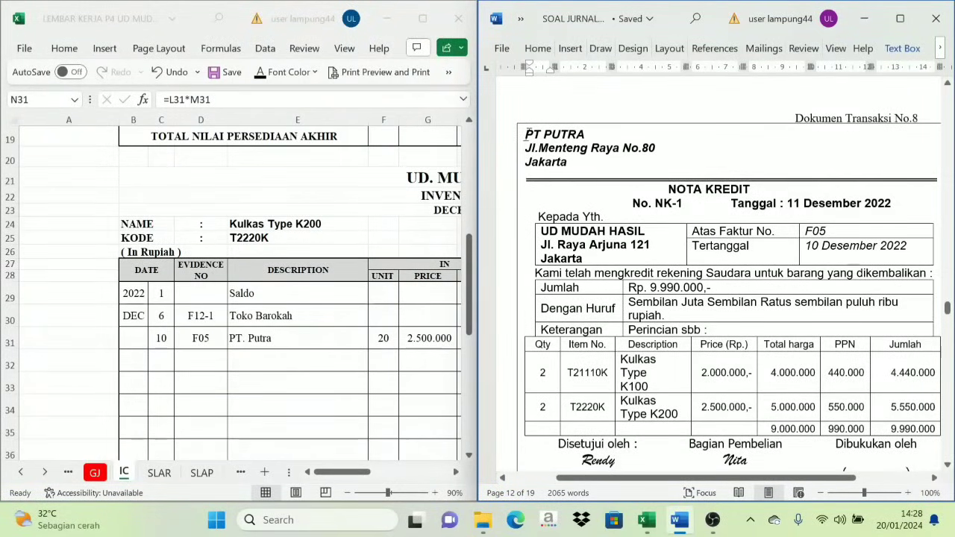
drag(527, 135, 577, 164)
click(580, 155)
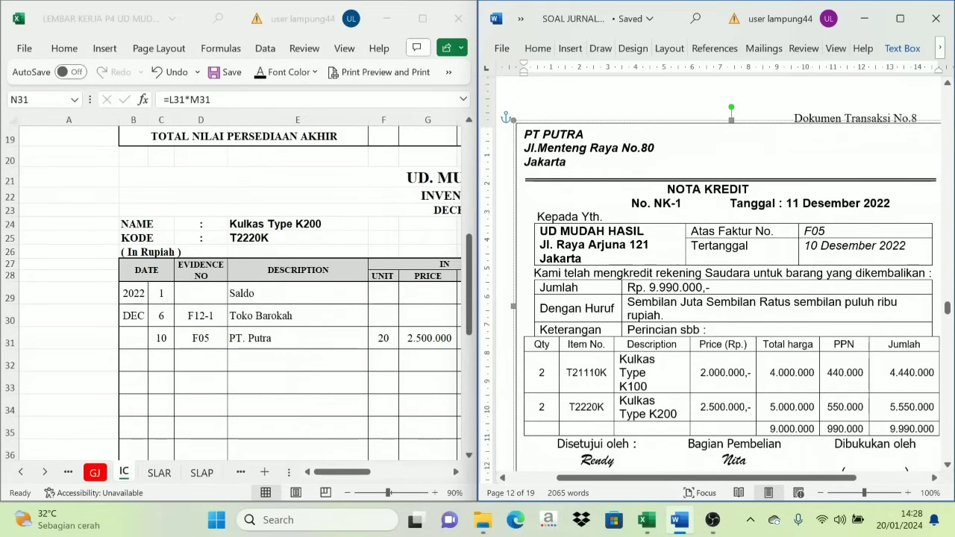
Step: Compare PT Putra's credit note NK-1 with invoice F05, examining the returned Kulkas Type K100 and K200 quantities
scroll(709, 284, up, 5)
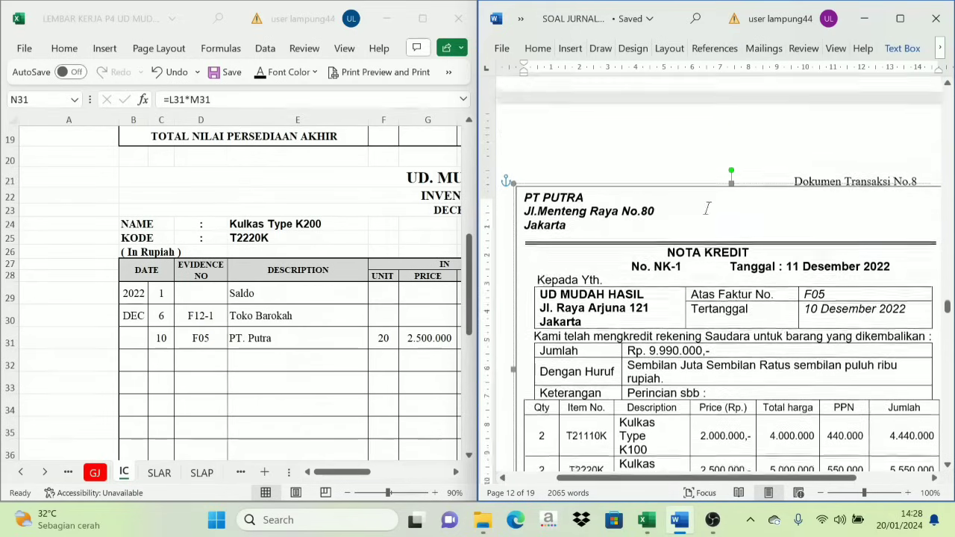
scroll(709, 284, up, 3)
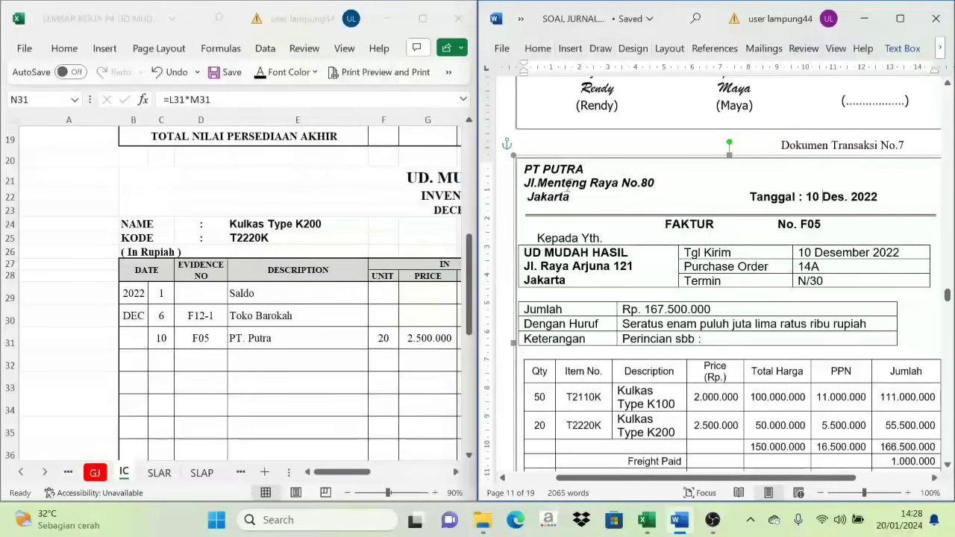
scroll(567, 185, down, 12)
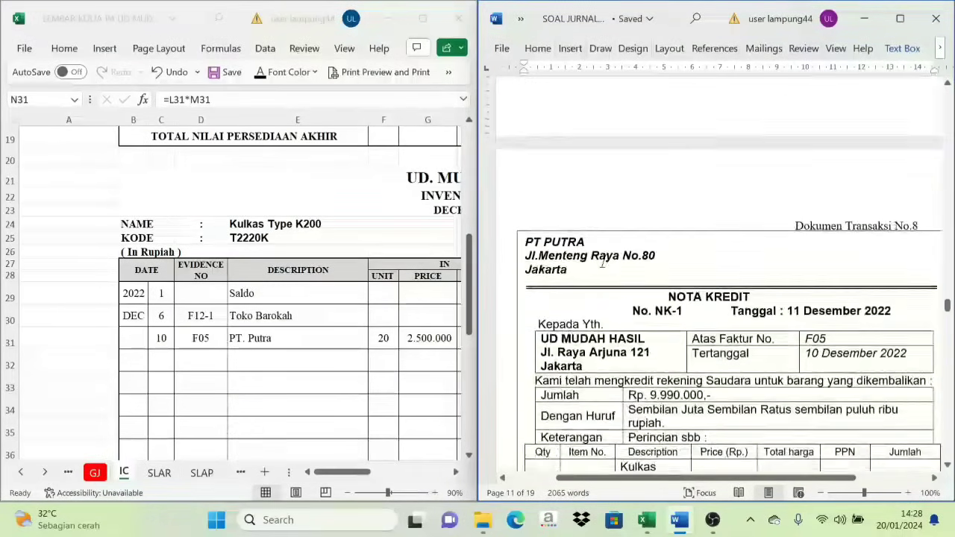
scroll(602, 261, down, 1)
click(730, 261)
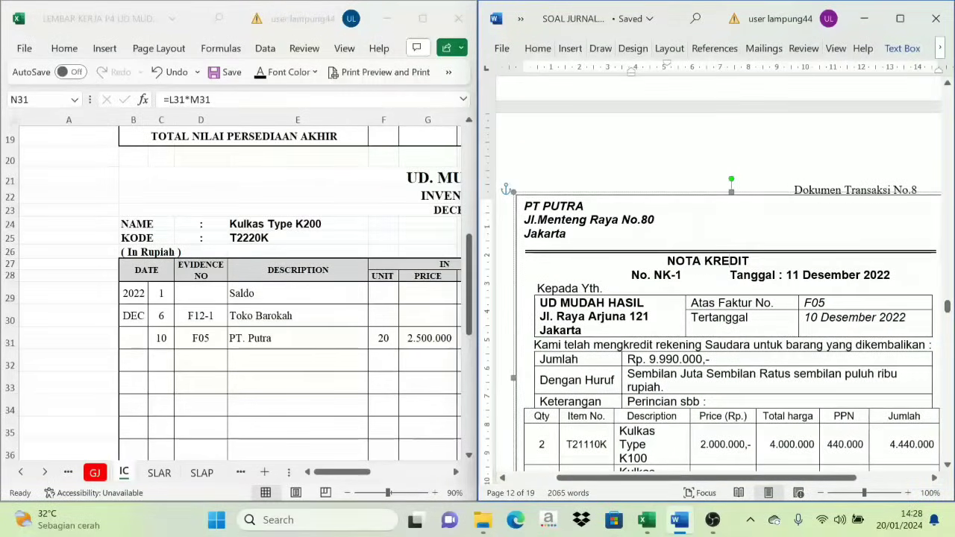
scroll(622, 292, down, 2)
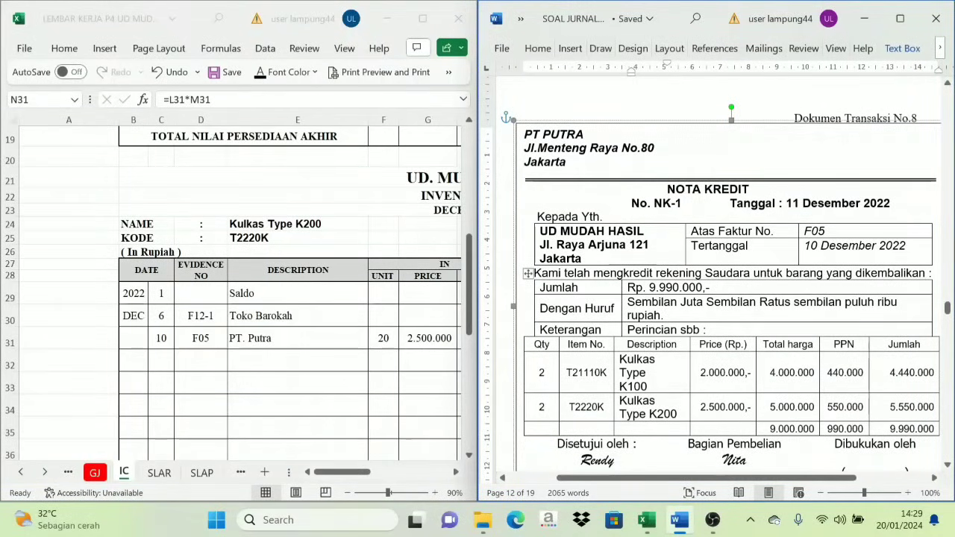
click(545, 373)
click(545, 407)
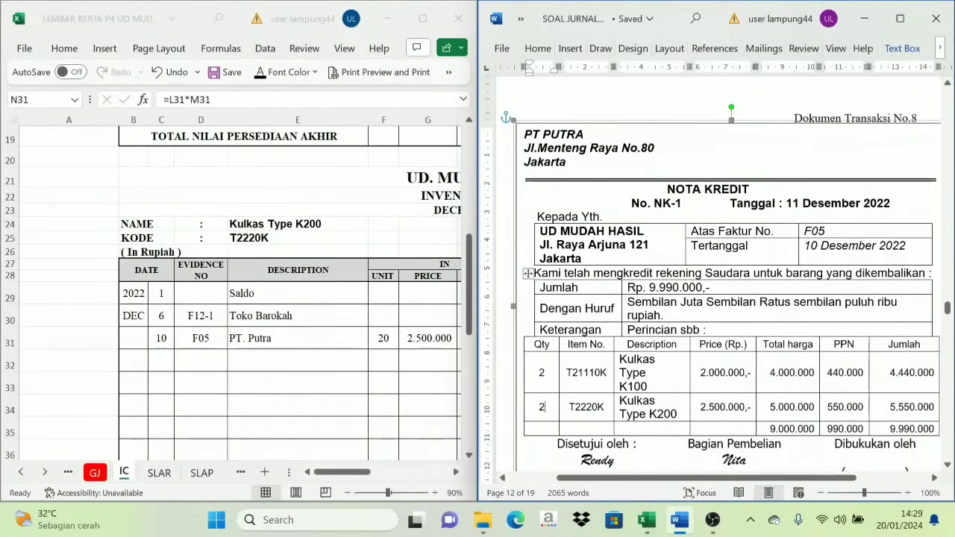
scroll(716, 299, up, 2)
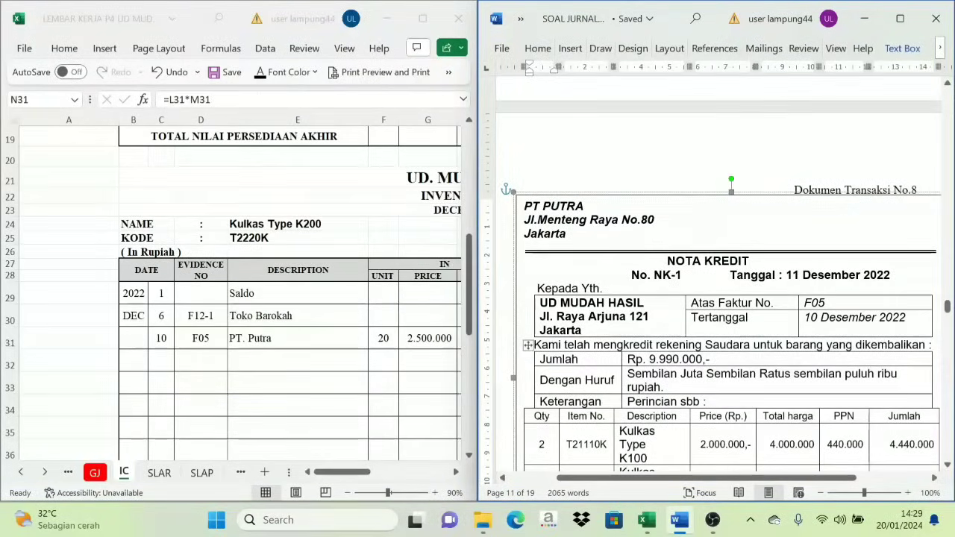
scroll(716, 298, down, 1)
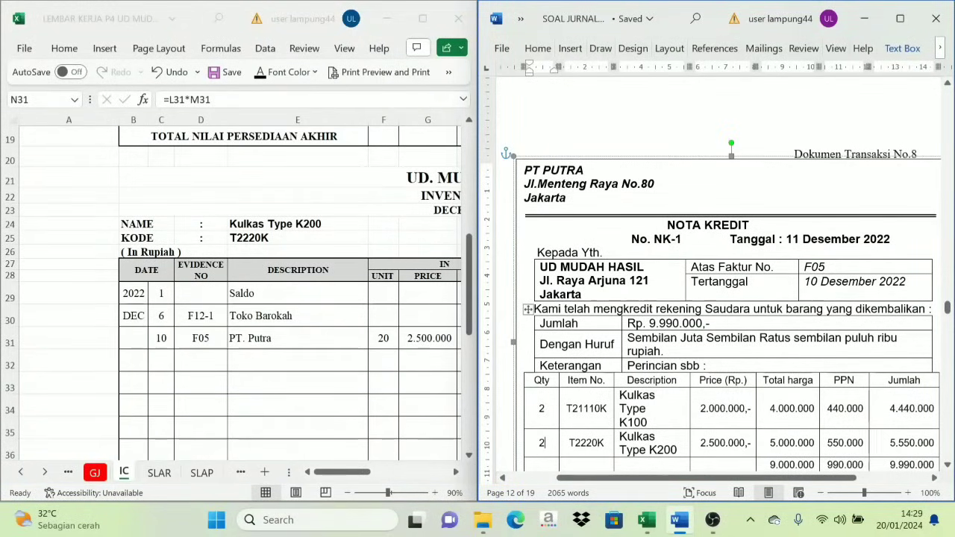
scroll(717, 299, down, 1)
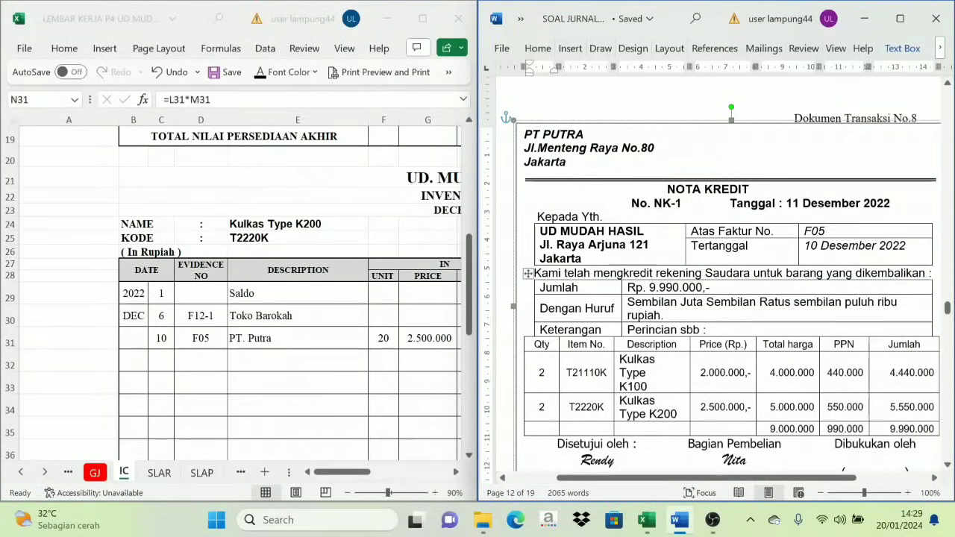
Step: Switch to the General Journal and reveal date 11 and evidence number NK-1 in row 12 with the dark font color
click(123, 470)
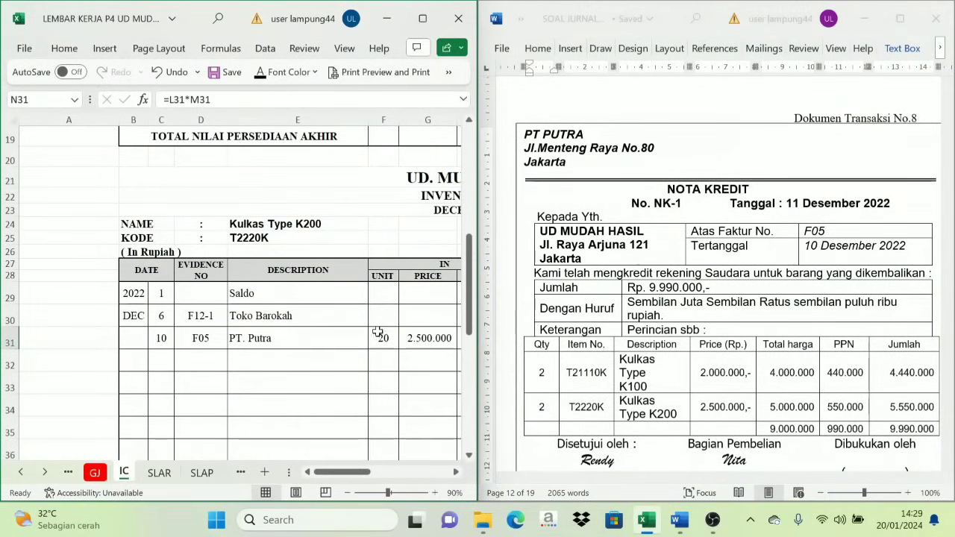
scroll(238, 196, up, 2)
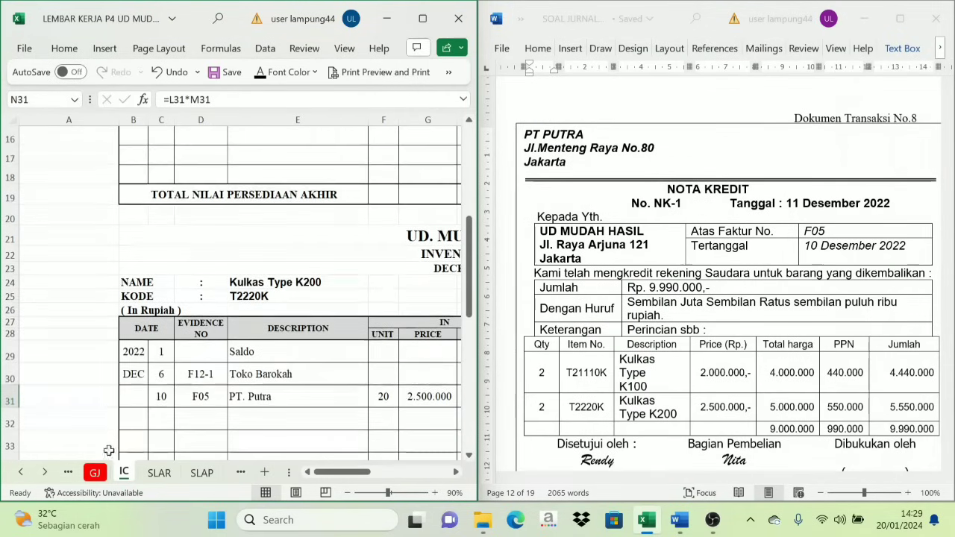
click(95, 475)
click(135, 316)
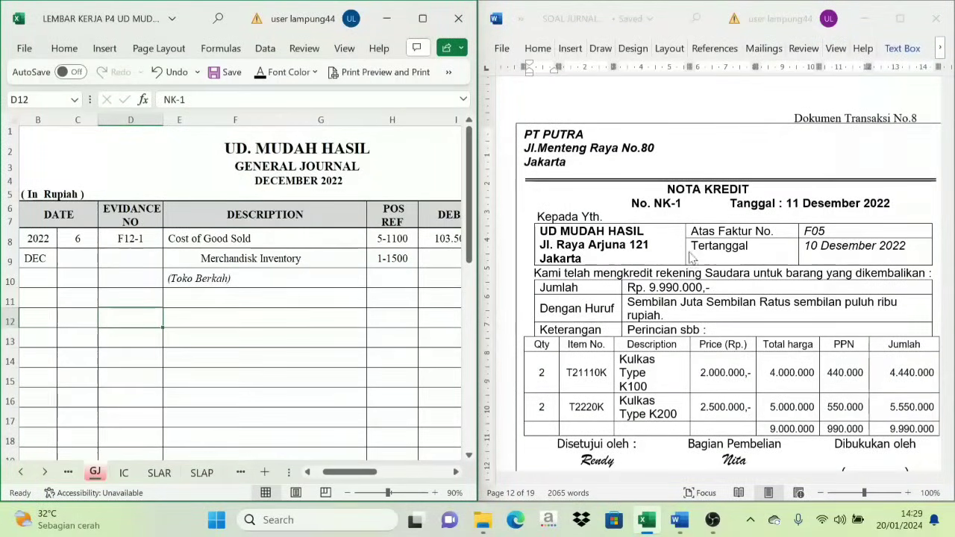
drag(94, 316, 102, 317)
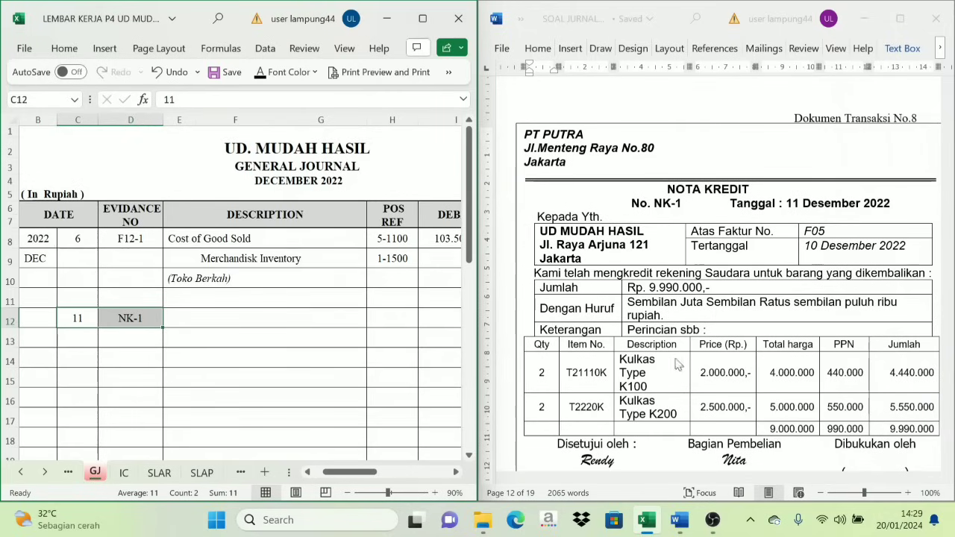
Step: Reveal the NK-1 entry's descriptions in rows 12 to 15: Account Payable, Merchandisk Inventory, PPN Income and (Retur PT. Putra)
scroll(706, 333, down, 1)
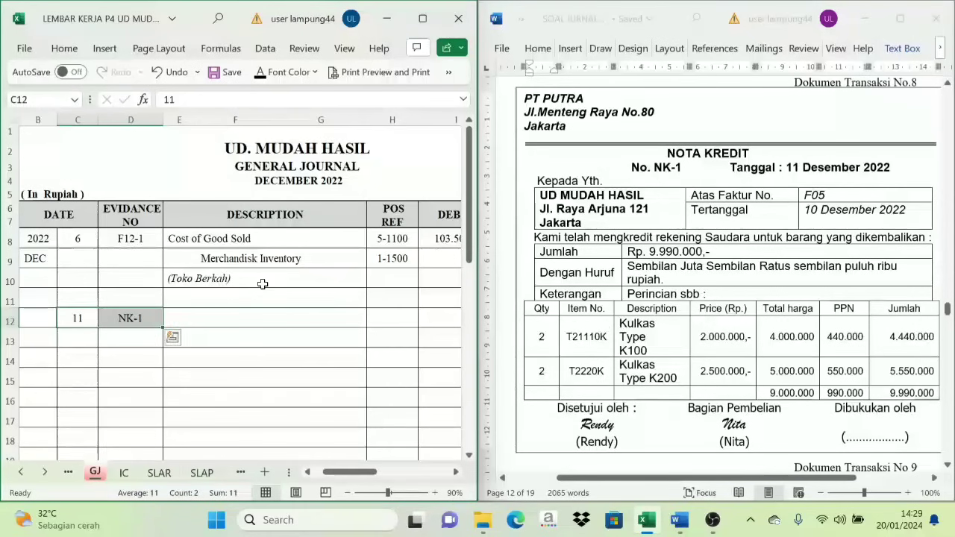
drag(179, 317, 312, 374)
text(Account Payable Merchandisk Inventory PPN Income (Retur PT. Putra))
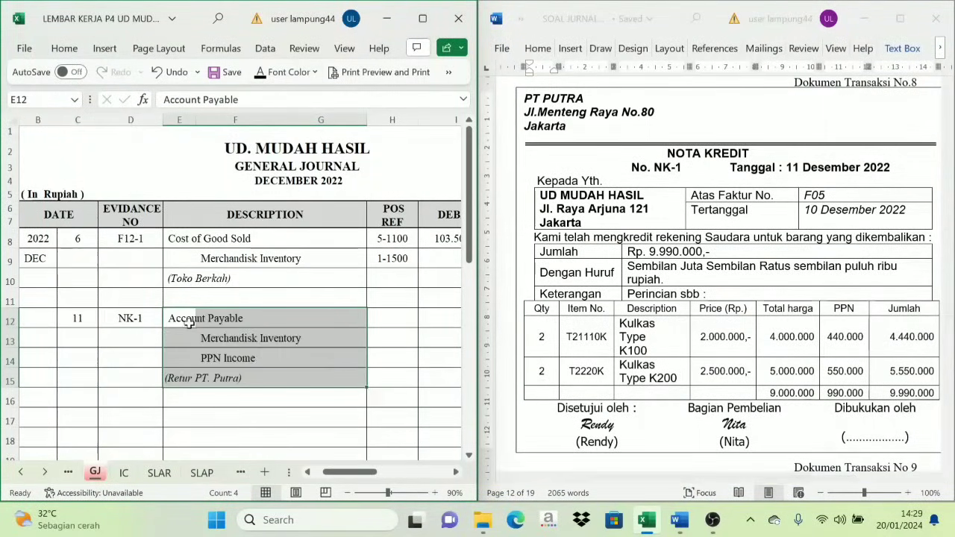
click(240, 339)
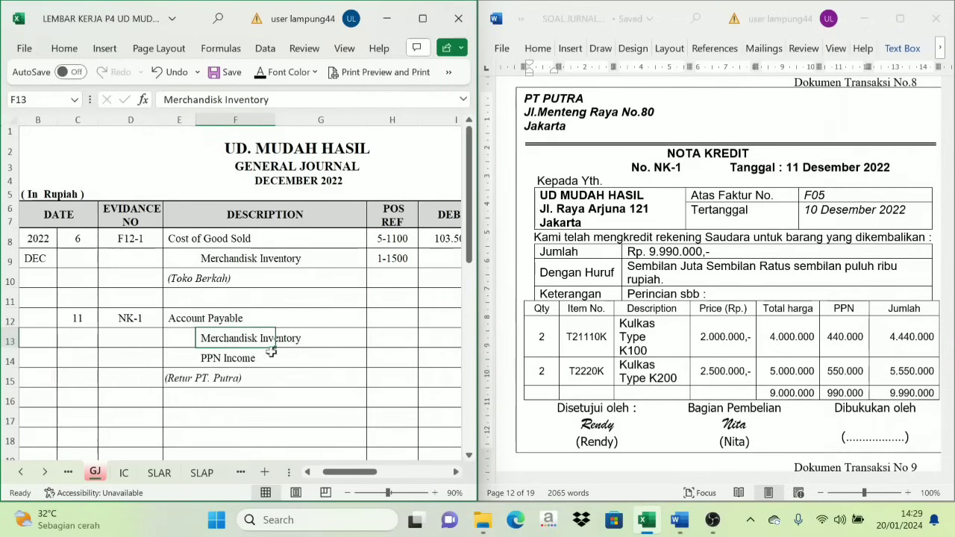
click(222, 361)
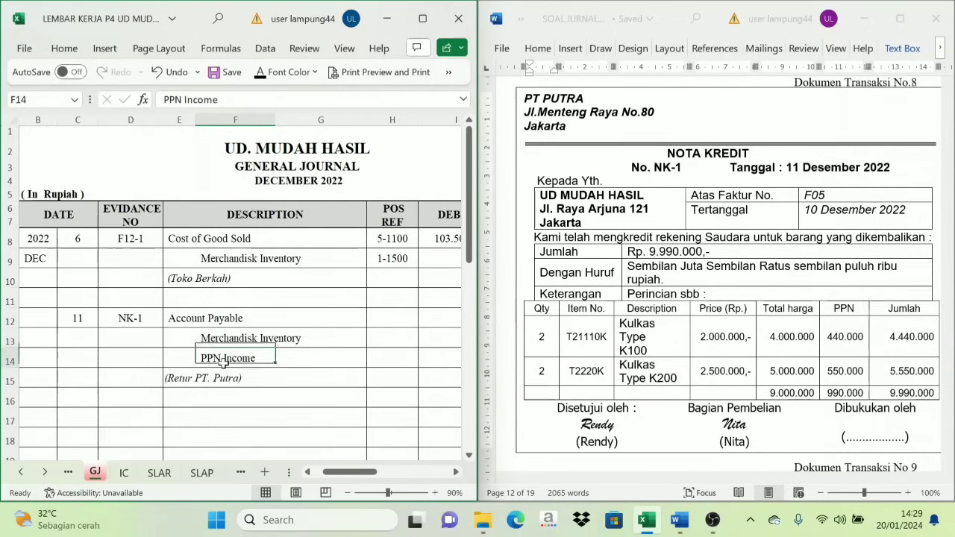
Step: Examine the PT. Putra invoice F05 entry in the Purchase Journal and which accounts it debits and credits
click(23, 474)
click(22, 473)
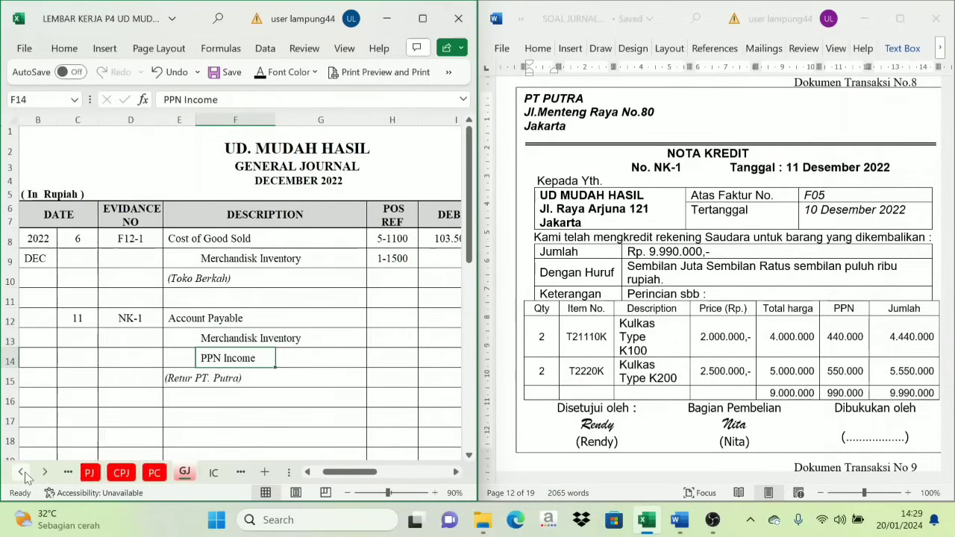
click(22, 473)
click(95, 474)
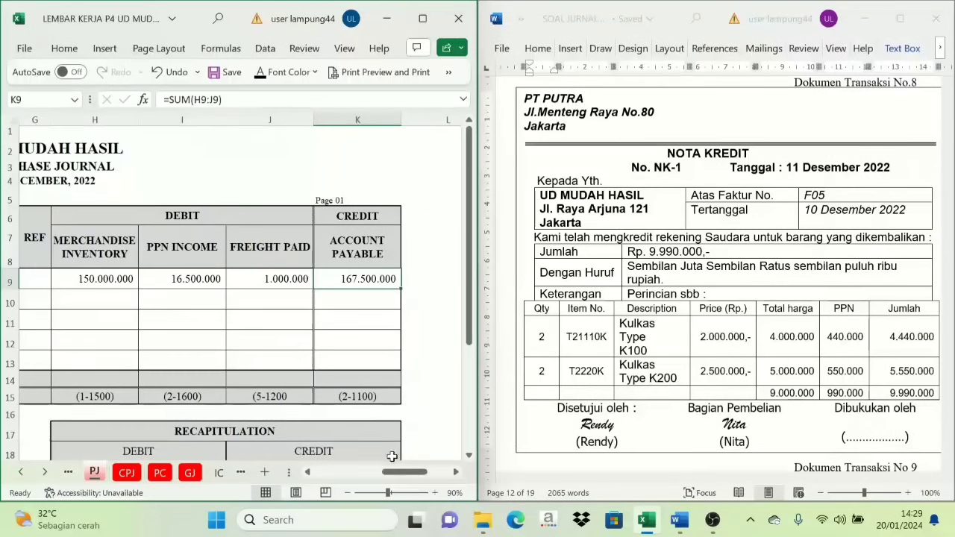
drag(394, 472, 352, 482)
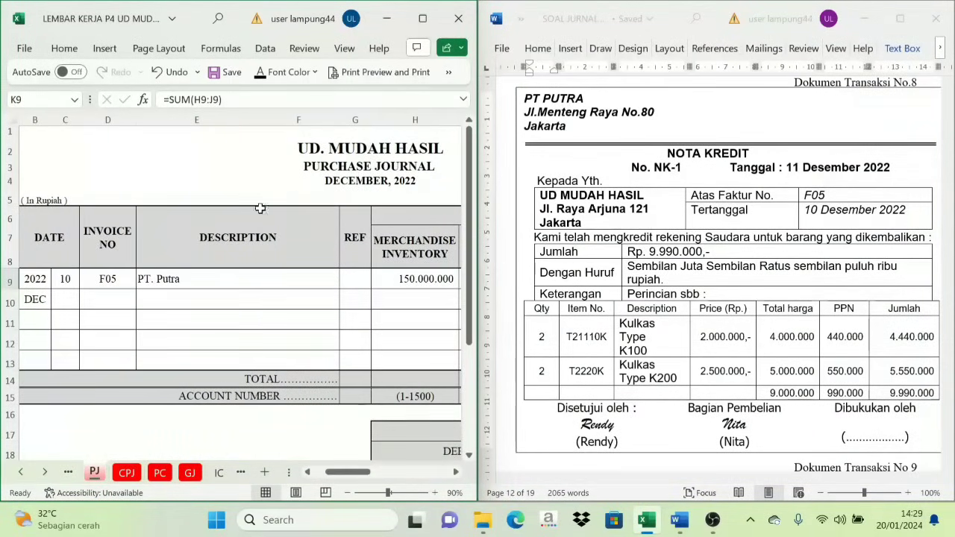
click(64, 282)
drag(359, 478, 388, 477)
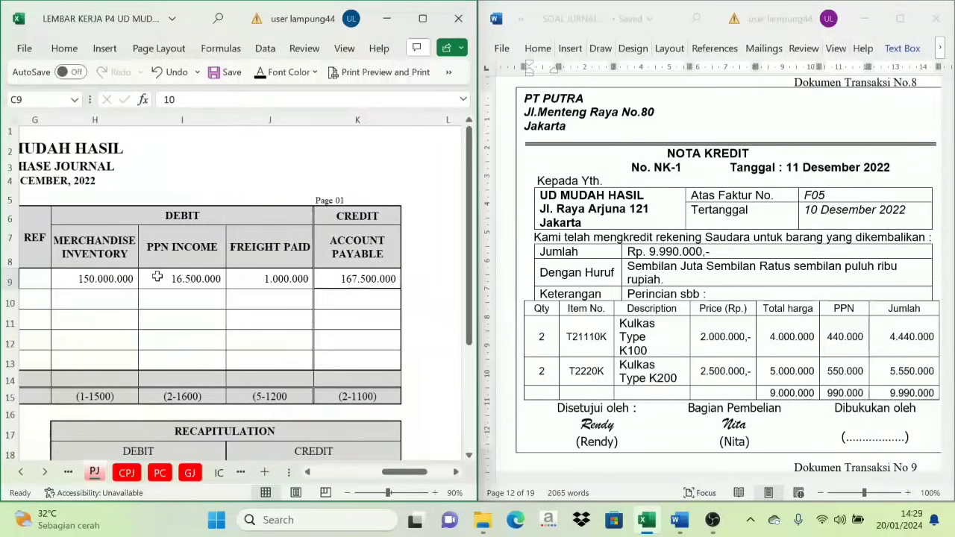
click(107, 246)
click(191, 254)
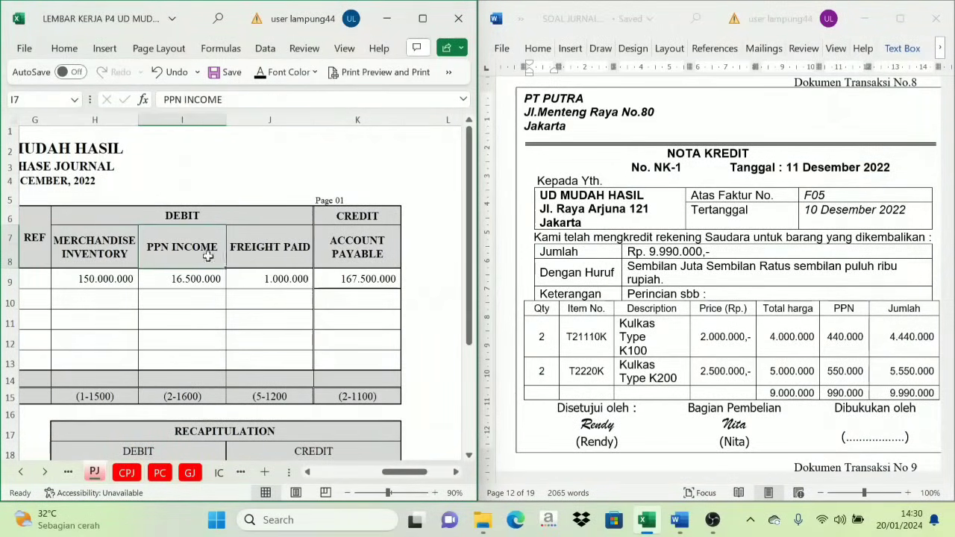
click(307, 259)
click(360, 221)
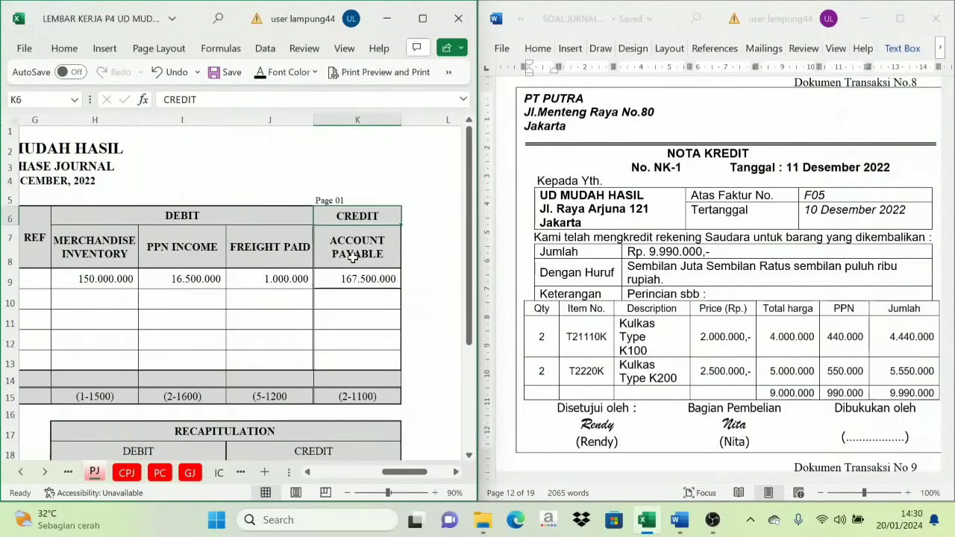
click(354, 257)
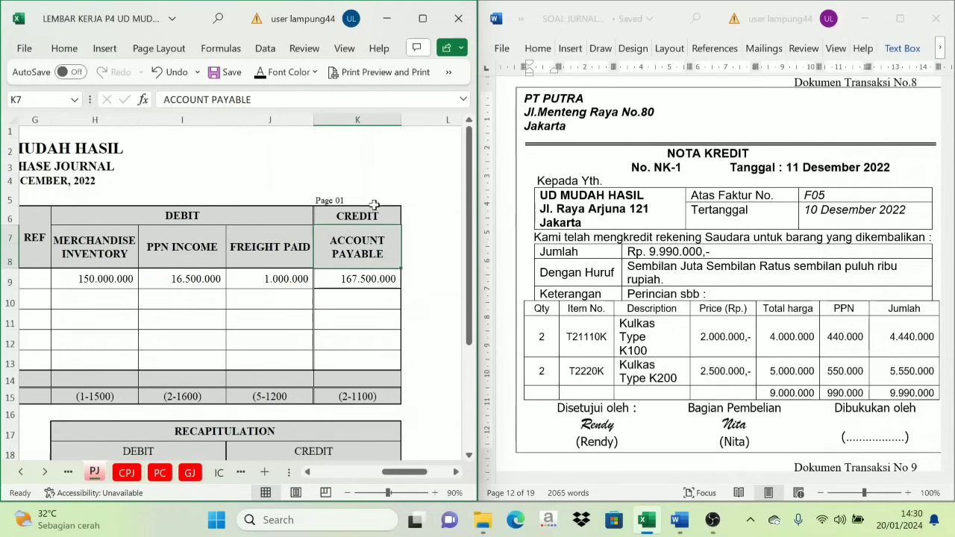
drag(157, 199, 156, 212)
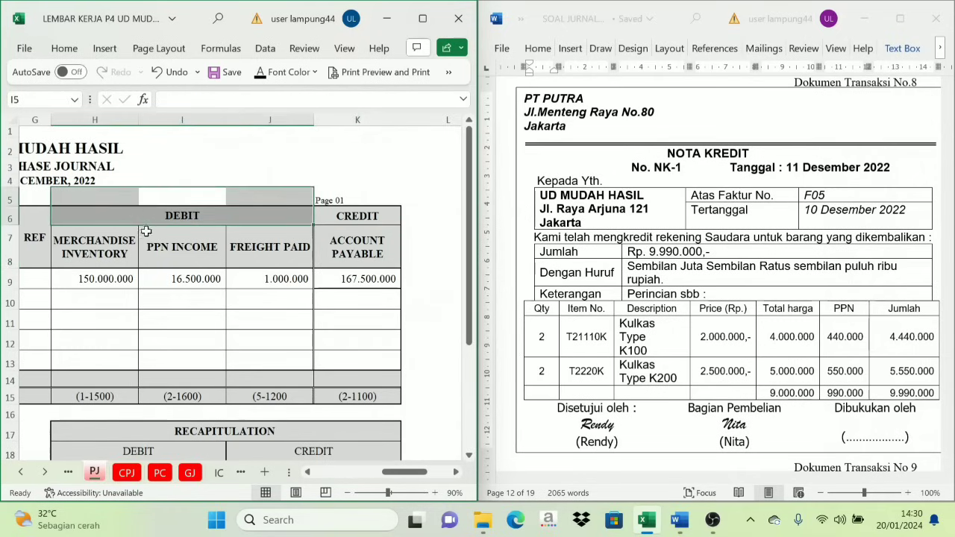
click(145, 234)
click(110, 261)
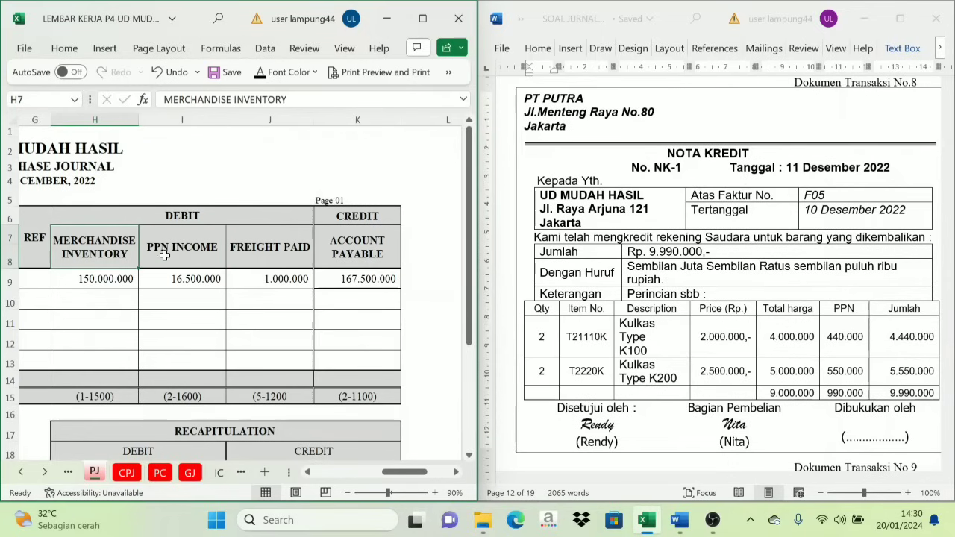
click(187, 249)
Step: Reveal the NK-1 entry's POS REF codes 2-1100, 1-1500 and 2-1600 in General Journal rows 12 to 14 with the dark font color
click(189, 472)
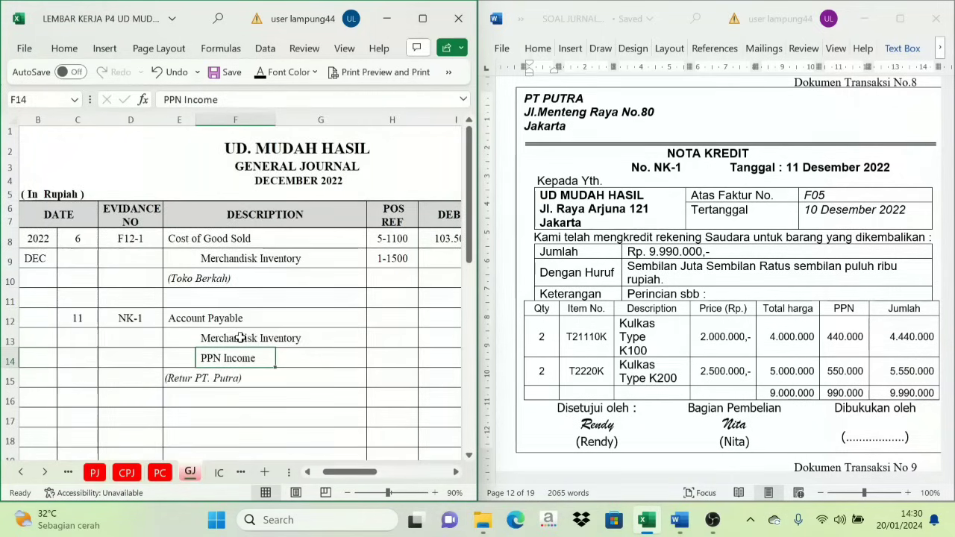
drag(396, 318, 396, 353)
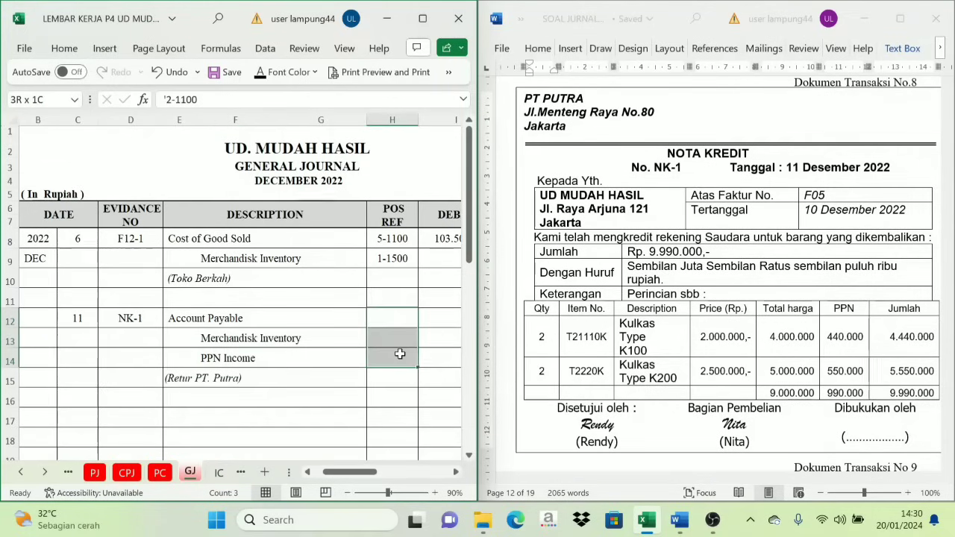
click(259, 73)
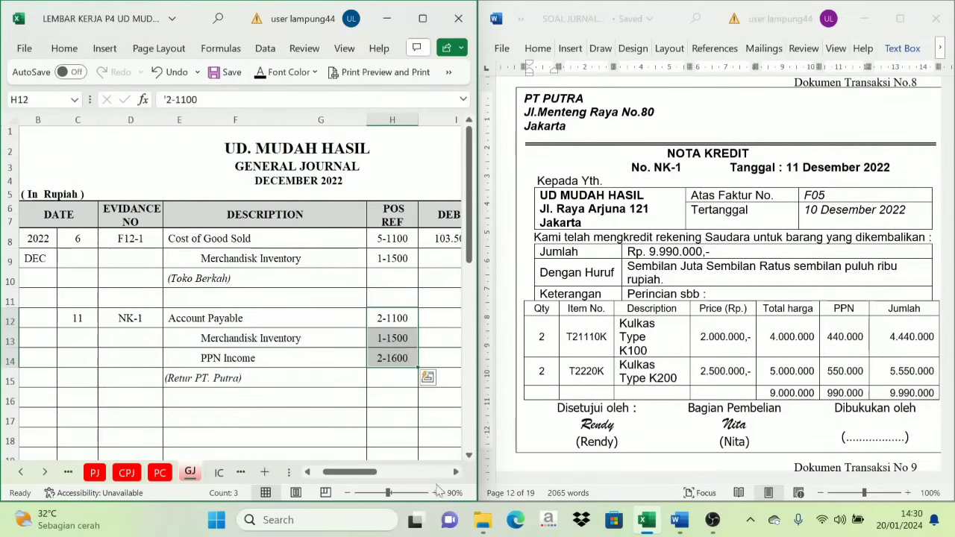
Step: Reveal the NK-1 entry's General Journal credits with the dark font color: 9.000.000 for Merchandisk Inventory and 990.000 for PPN Income
click(455, 473)
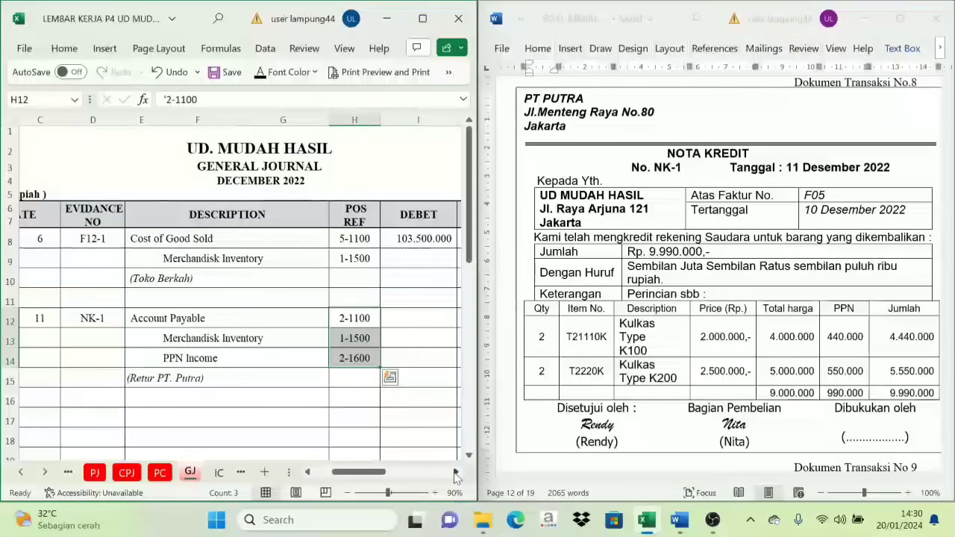
click(455, 473)
click(379, 323)
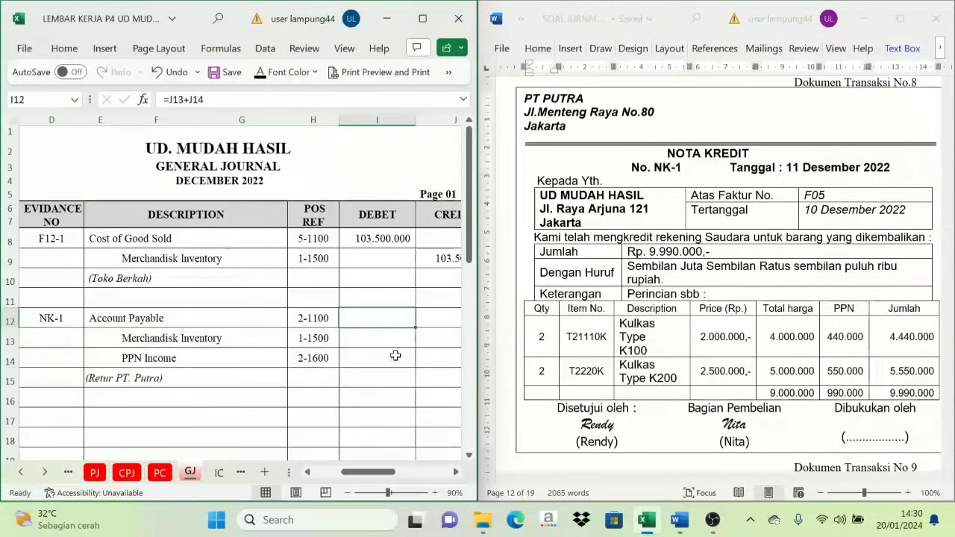
click(456, 472)
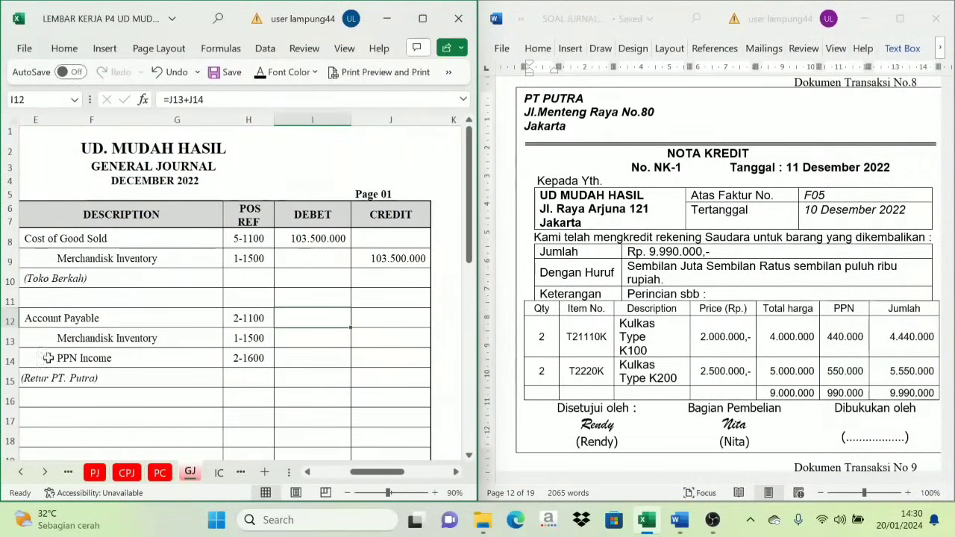
drag(94, 340, 97, 359)
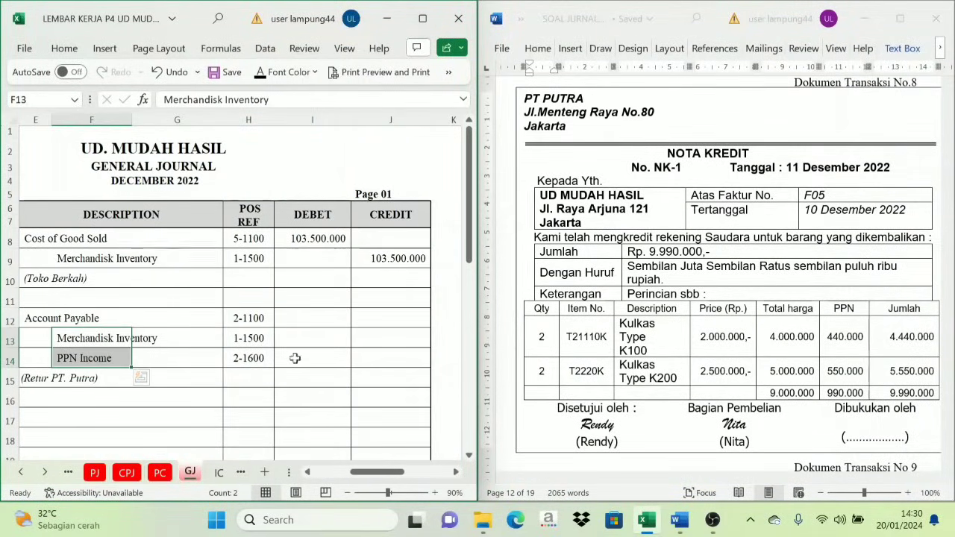
click(373, 341)
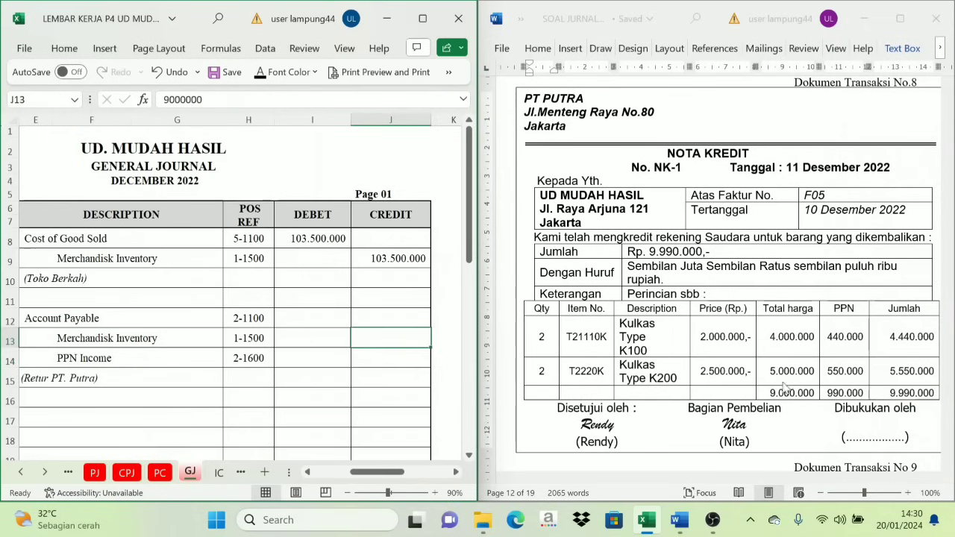
click(266, 73)
click(416, 366)
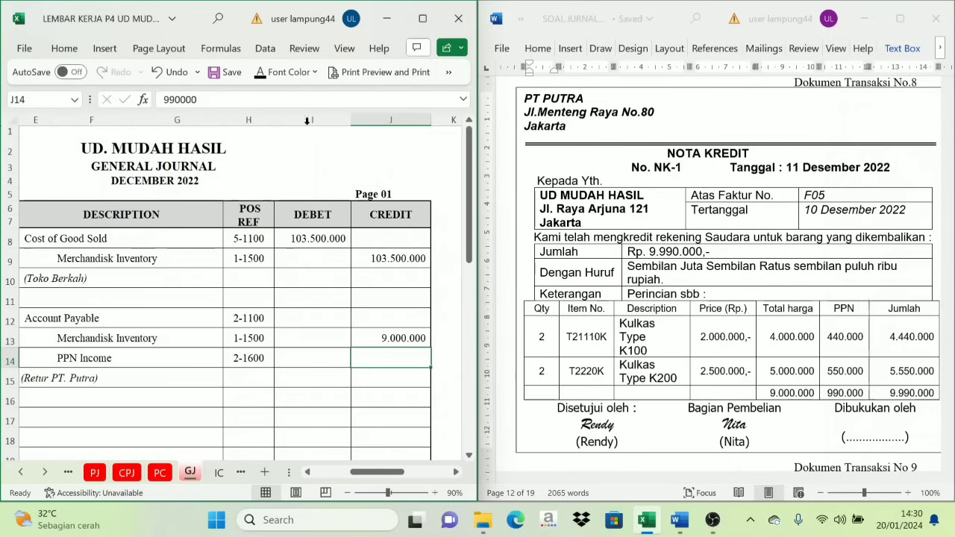
click(266, 73)
Step: Reveal the Account Payable debit of 9.990.000 in General Journal row 12, the sum of the two NK-1 credits
drag(390, 341, 394, 355)
click(310, 320)
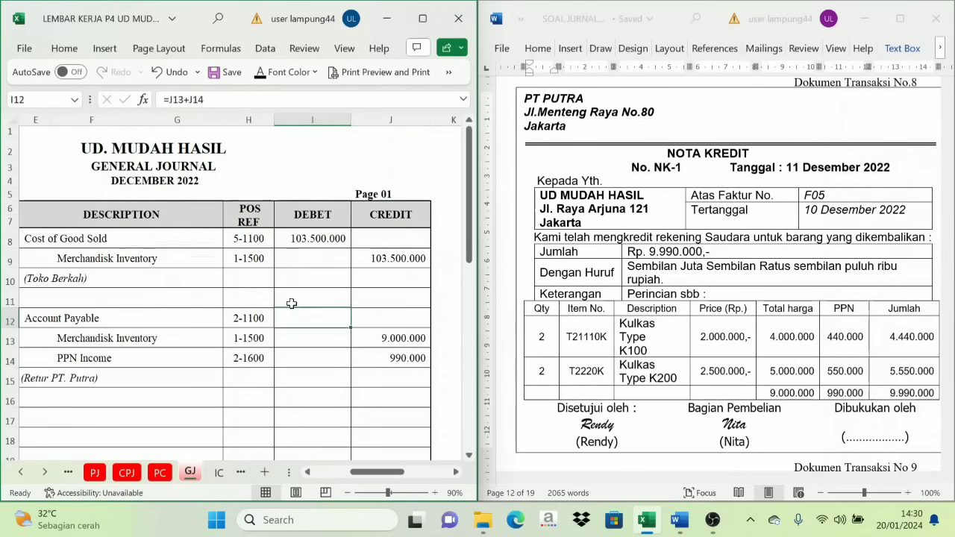
click(266, 74)
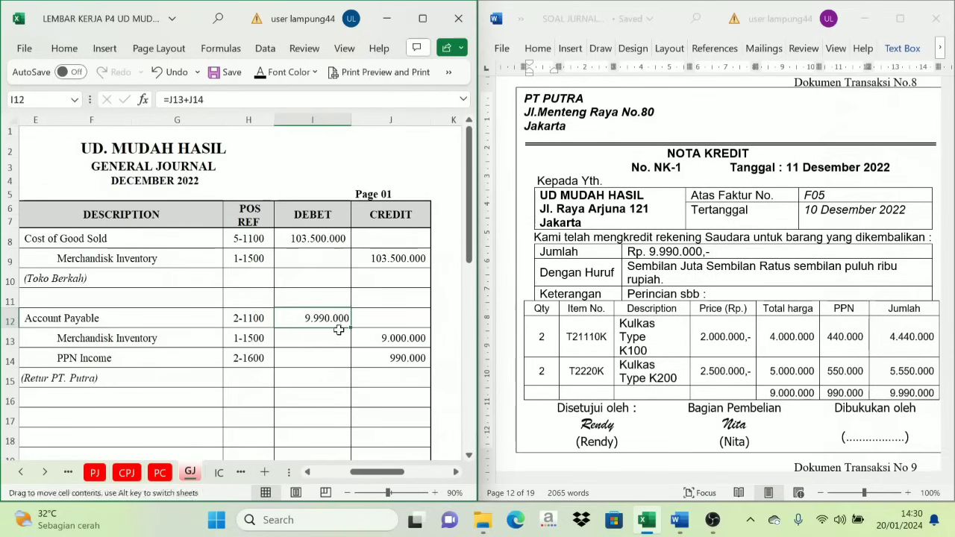
click(339, 336)
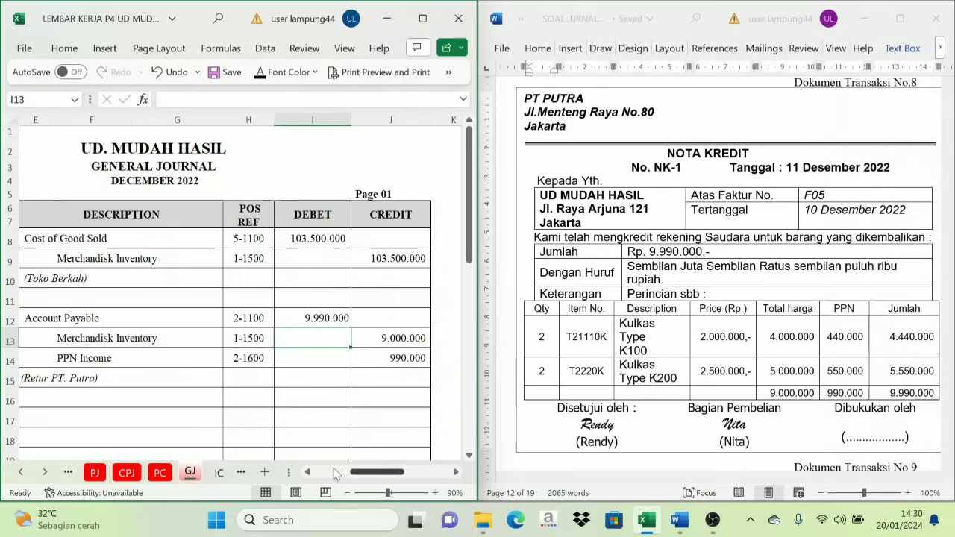
Step: Switch to the SLAP sheet and reveal date 11 and description General Journal in row 36 of PT PUTRA's payable ledger
click(45, 472)
click(44, 471)
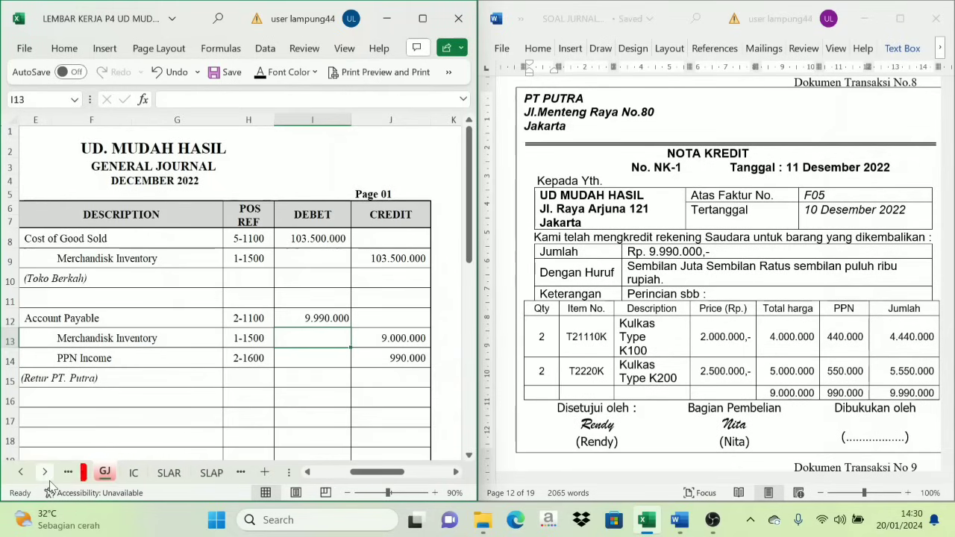
click(45, 471)
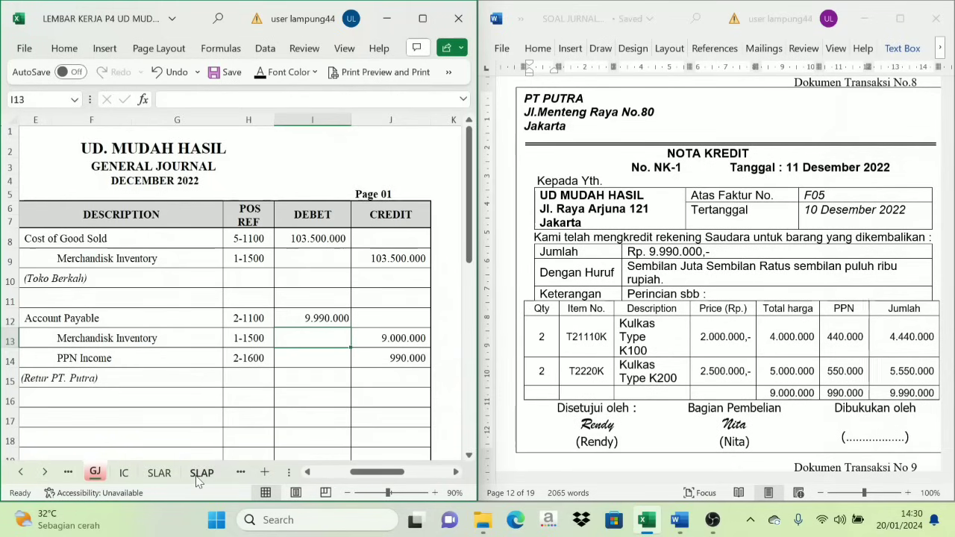
click(200, 473)
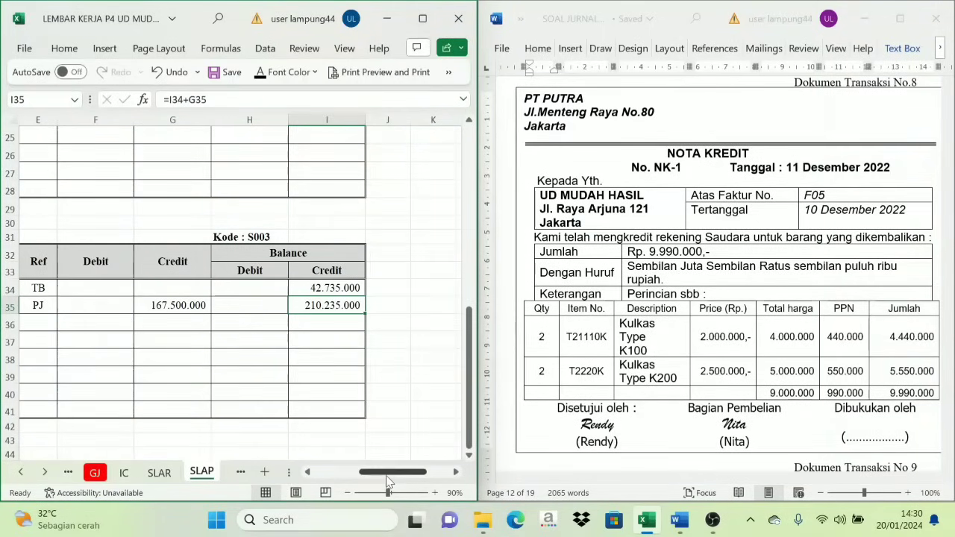
drag(395, 479, 360, 479)
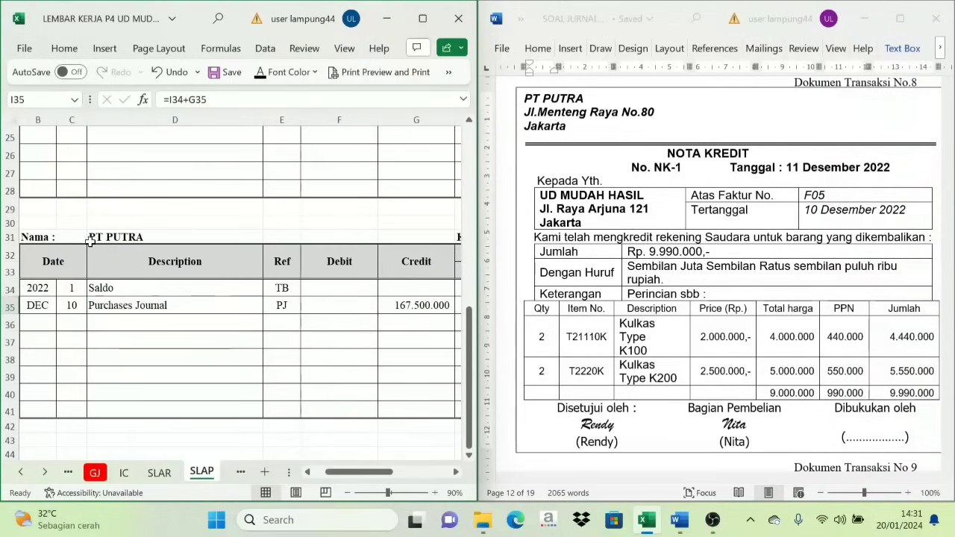
click(48, 235)
click(105, 239)
click(72, 319)
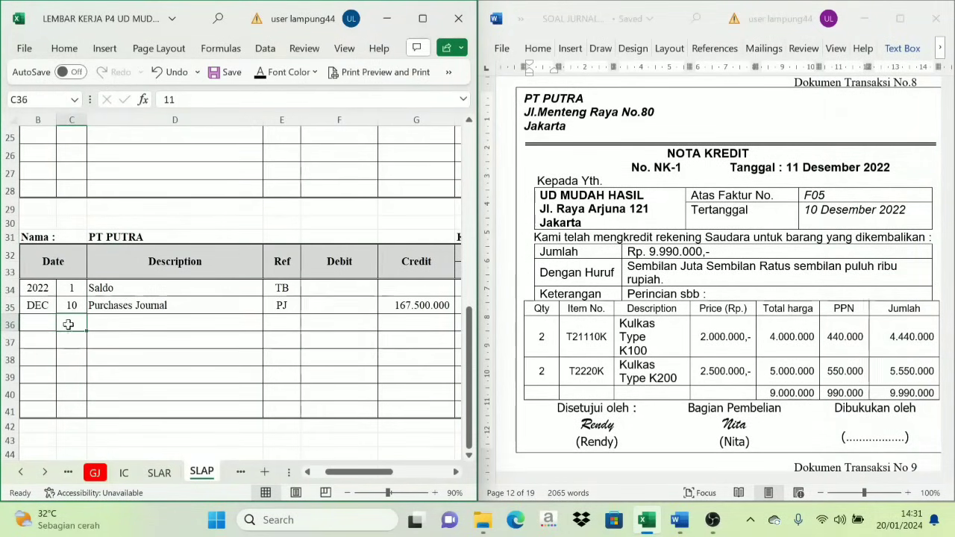
drag(67, 324, 142, 326)
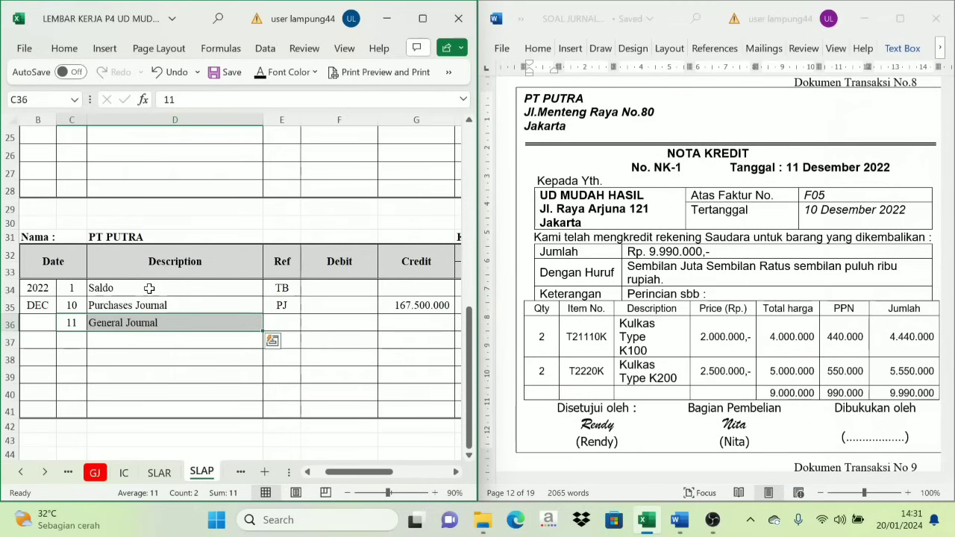
click(138, 322)
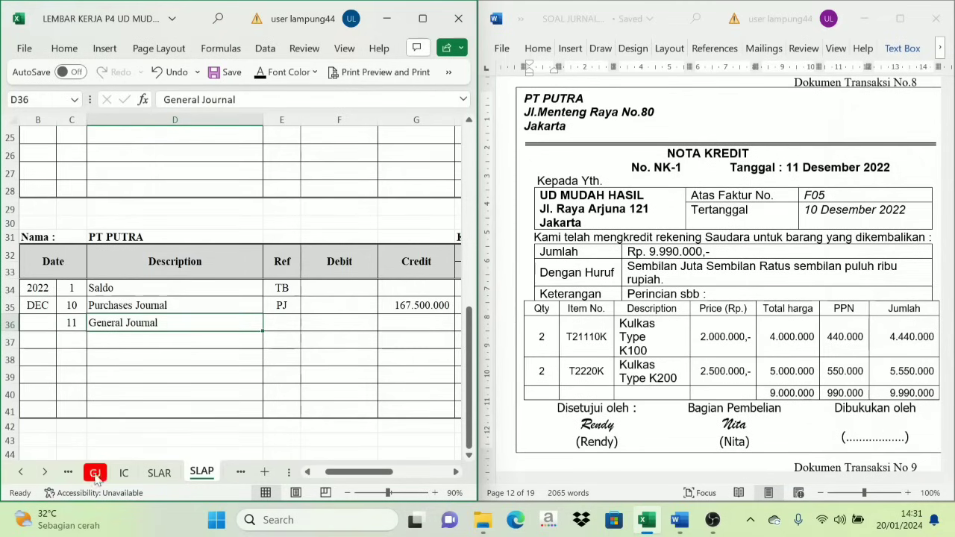
Step: Check the posting's source in the General Journal and reveal Ref GJ in row 36 of PT PUTRA's payable ledger
click(95, 473)
drag(360, 473, 328, 476)
click(201, 473)
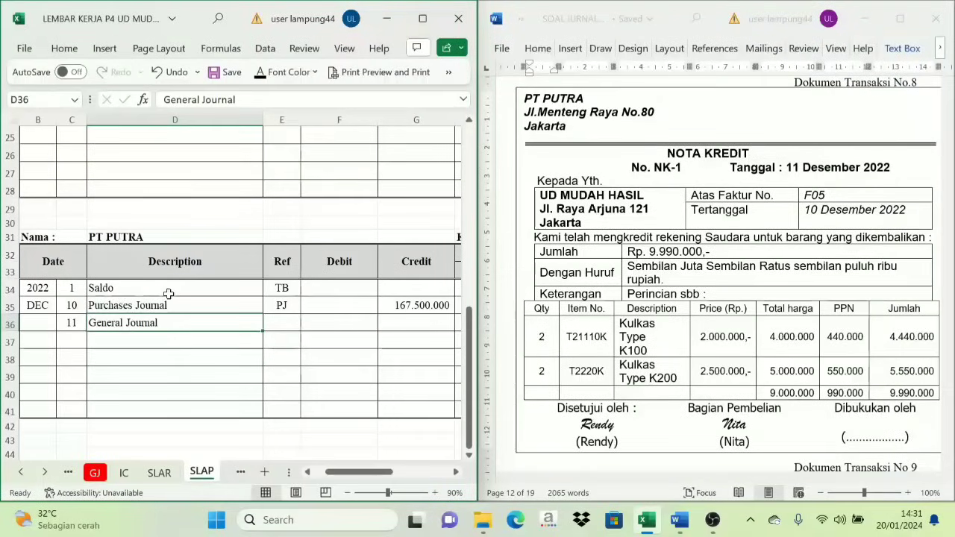
click(274, 324)
text(GJ)
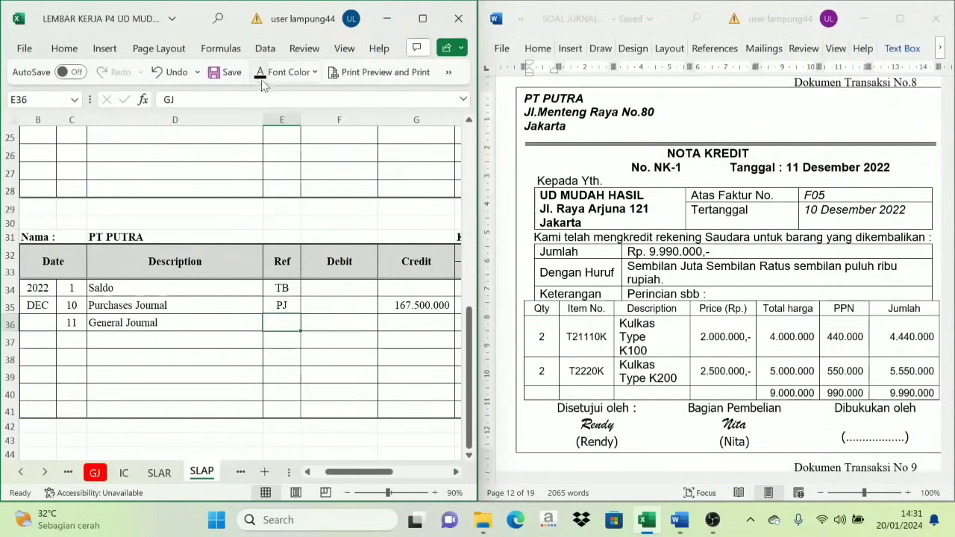
key(ctrl+Return)
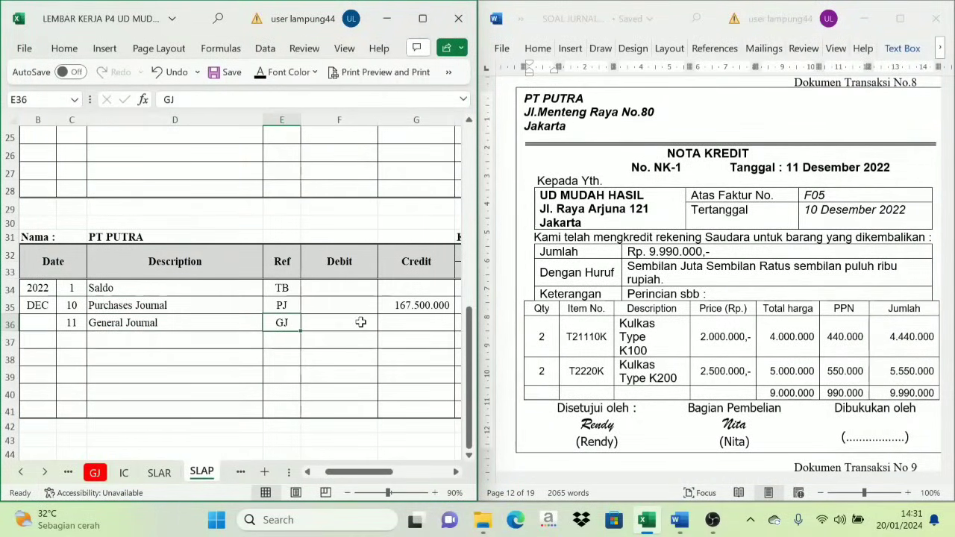
Step: Check NK-1's Account Payable debit in the General Journal and reveal the debit of 9.990.000 in PT PUTRA's ledger row 36
click(95, 473)
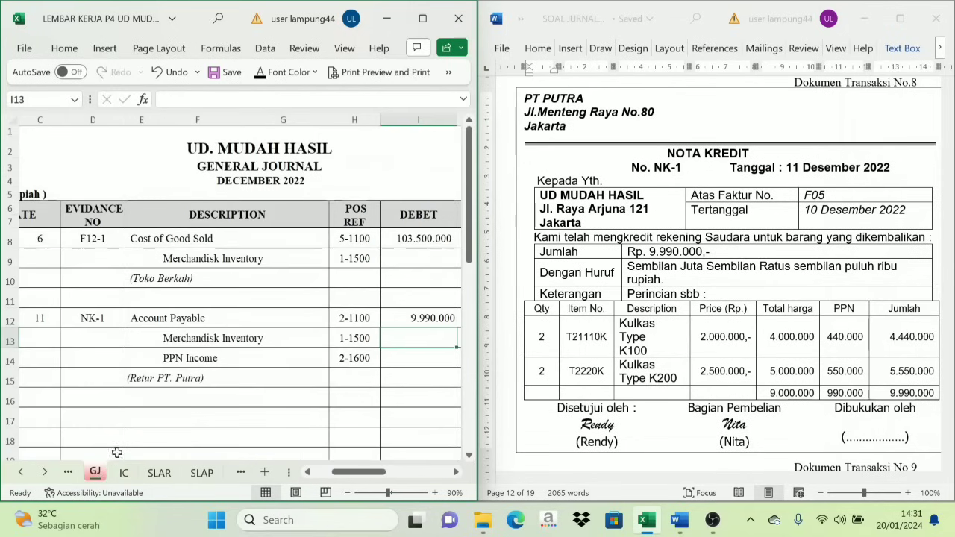
click(136, 318)
click(426, 318)
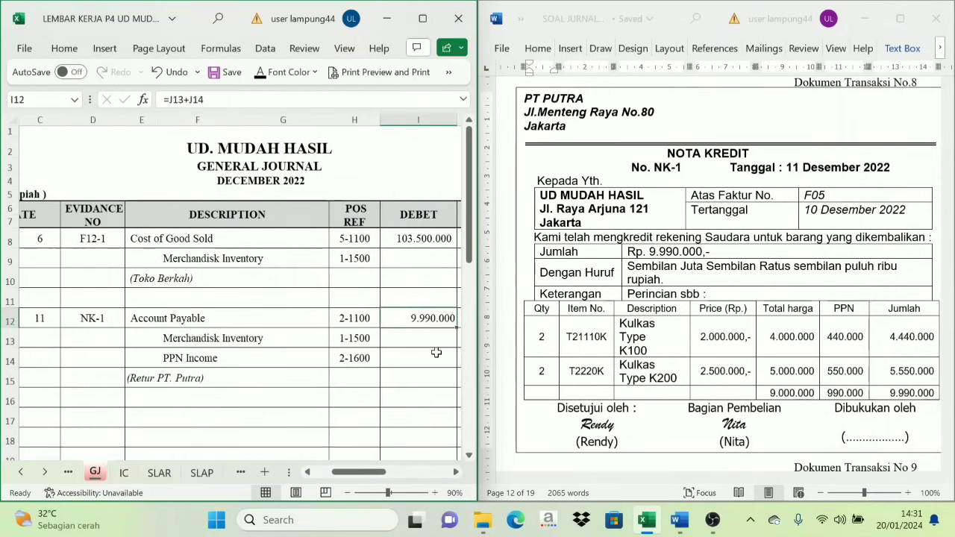
click(201, 472)
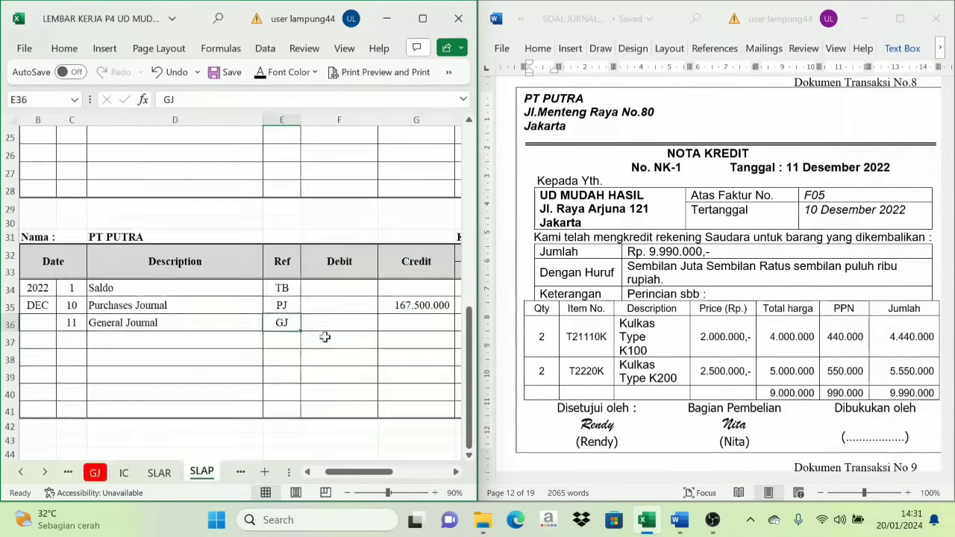
click(455, 475)
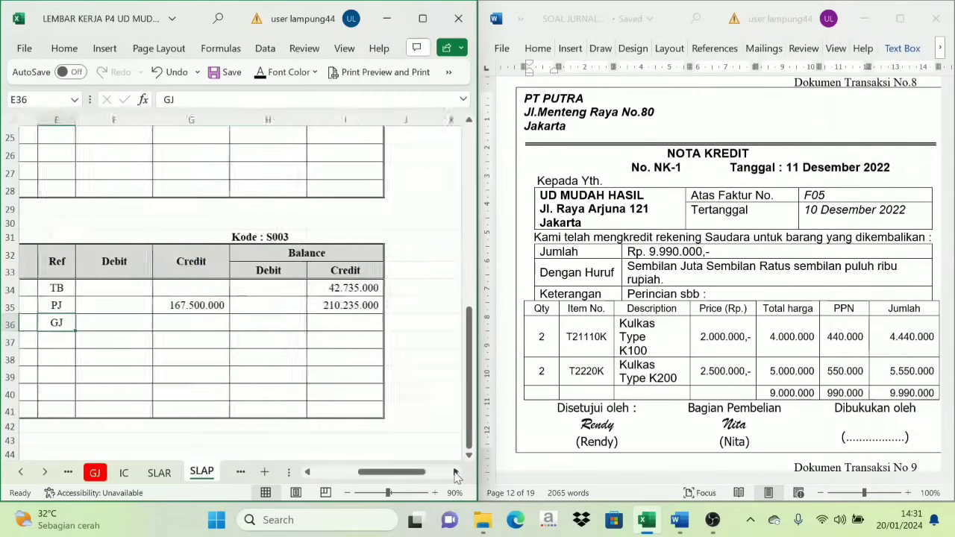
click(105, 328)
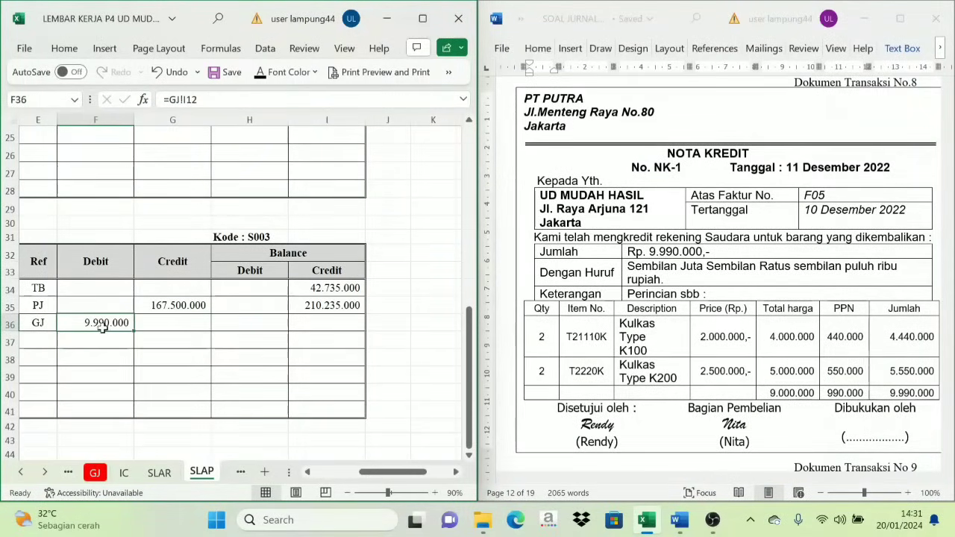
Step: Reveal PT PUTRA's credit balance of 200.245.000 in row 36, the row 35 credit balance less the GJ debit
click(302, 253)
click(260, 323)
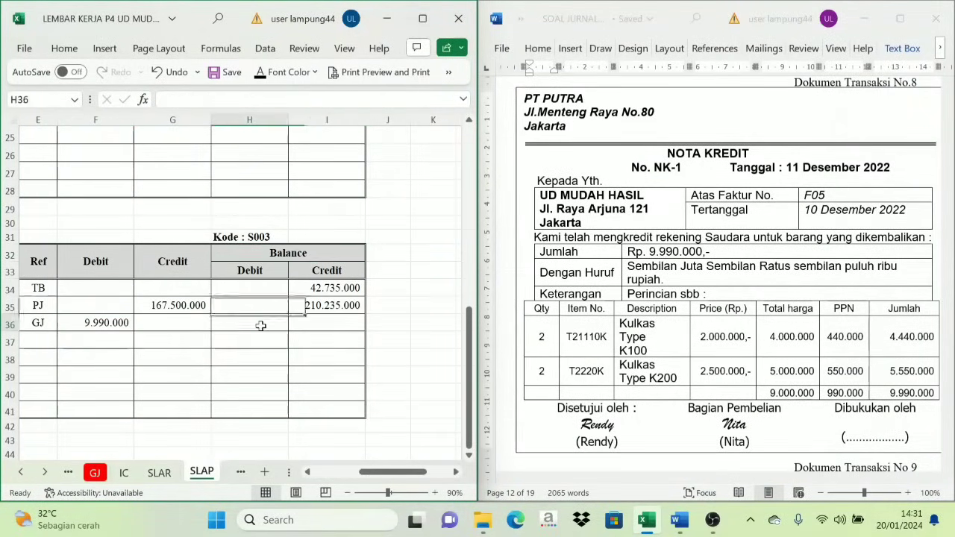
click(317, 321)
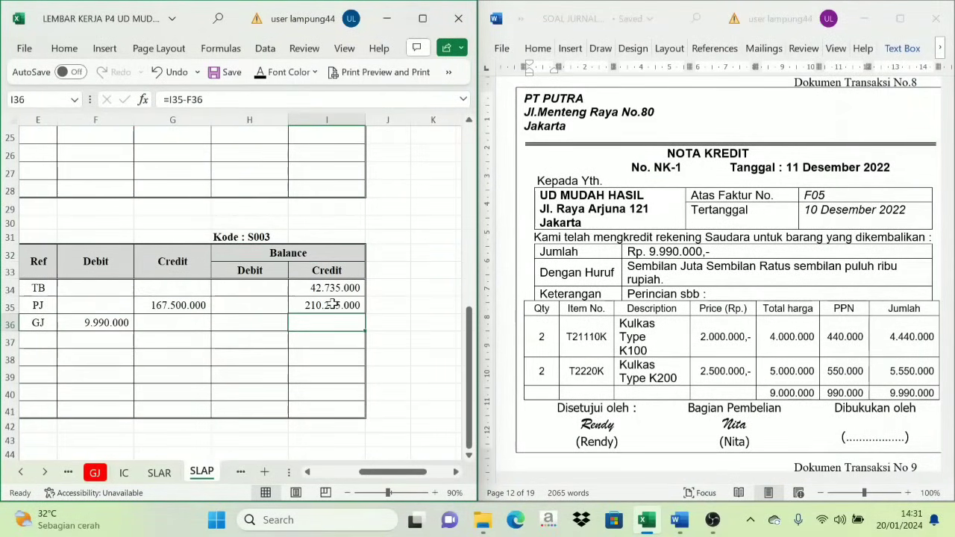
click(333, 304)
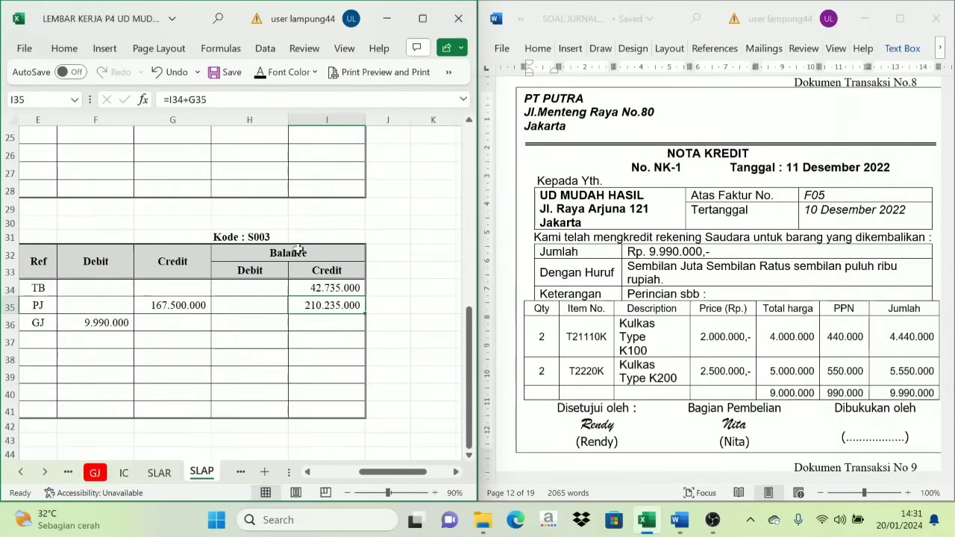
click(85, 333)
click(94, 323)
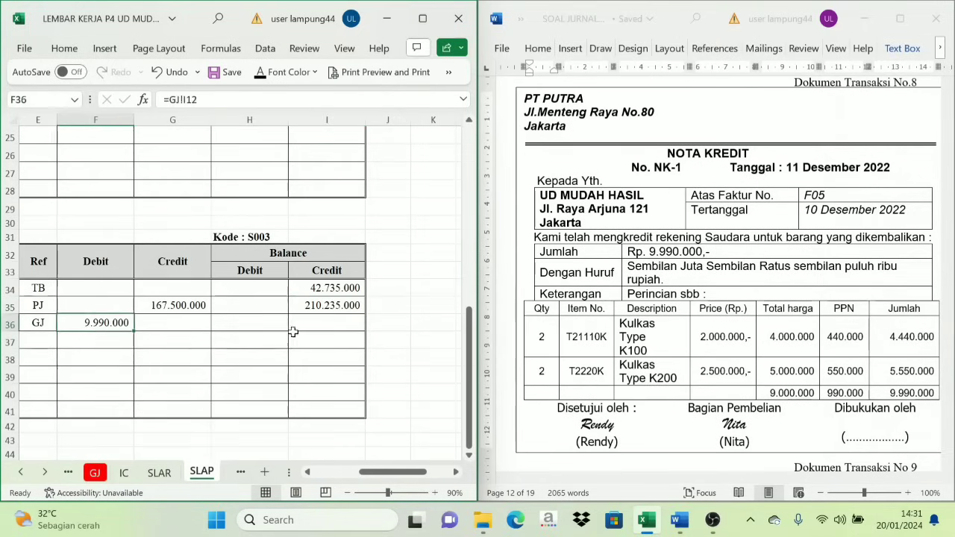
click(322, 273)
click(126, 275)
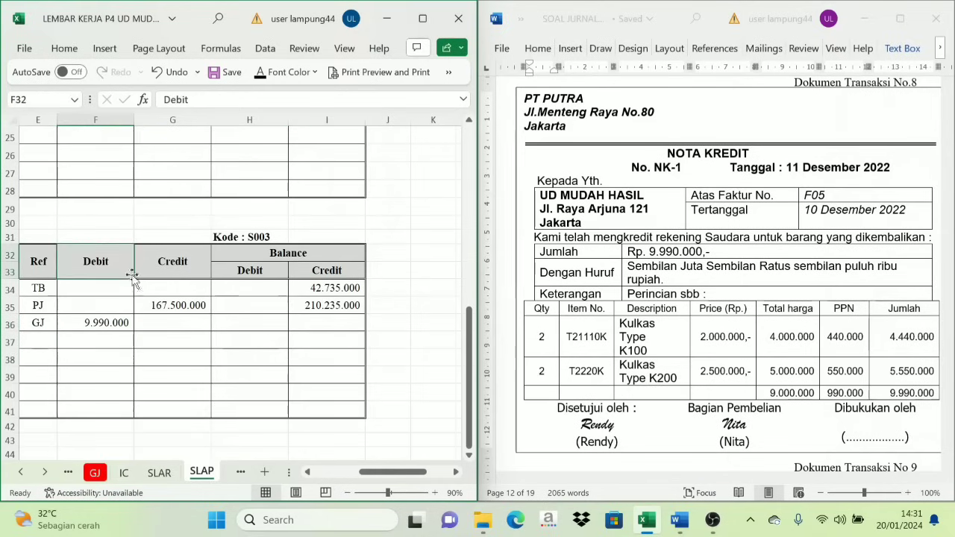
click(330, 306)
click(117, 319)
click(317, 305)
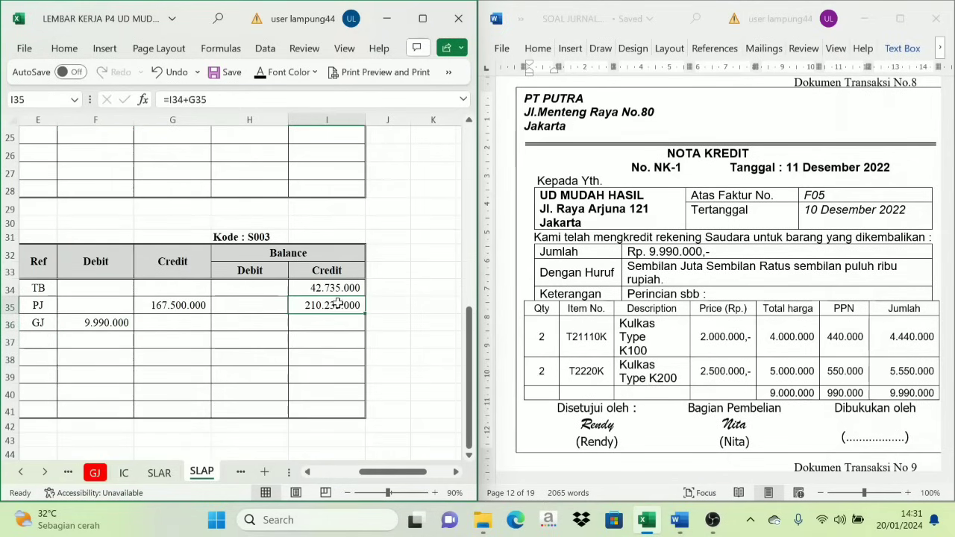
click(97, 323)
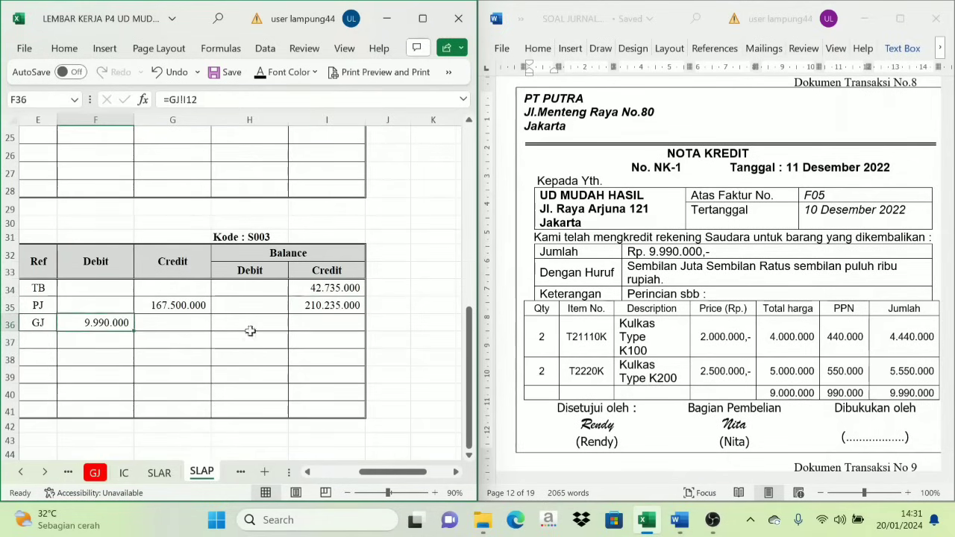
click(315, 326)
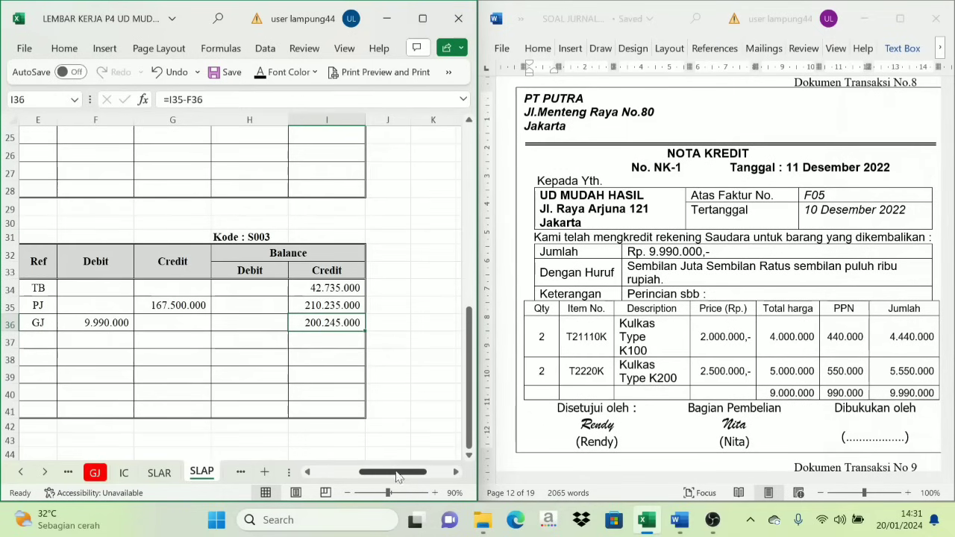
Step: Switch to the IC sheet and reveal date 11, evidence NK-1 and description Retur PT Putra in row 13 of the Kulkas Type K100 card
drag(396, 473, 350, 478)
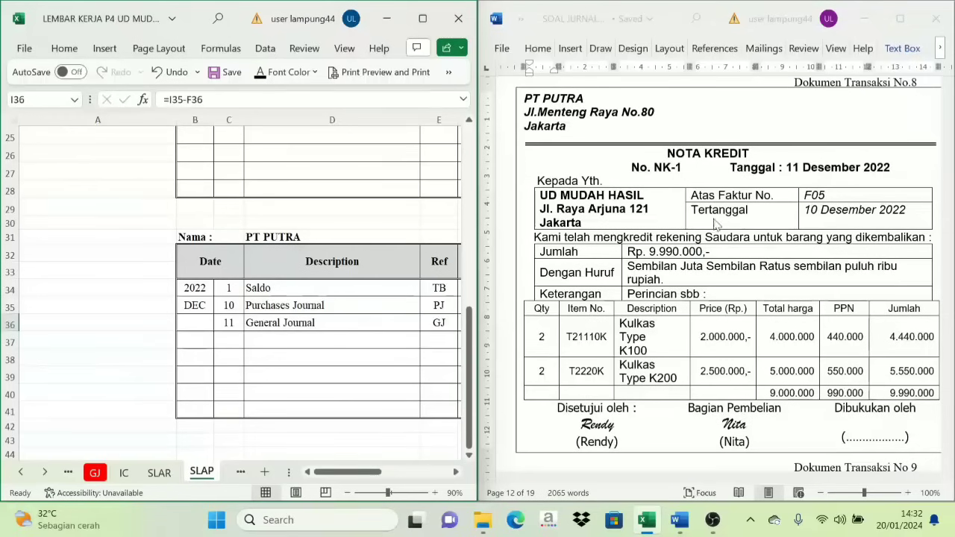
click(125, 475)
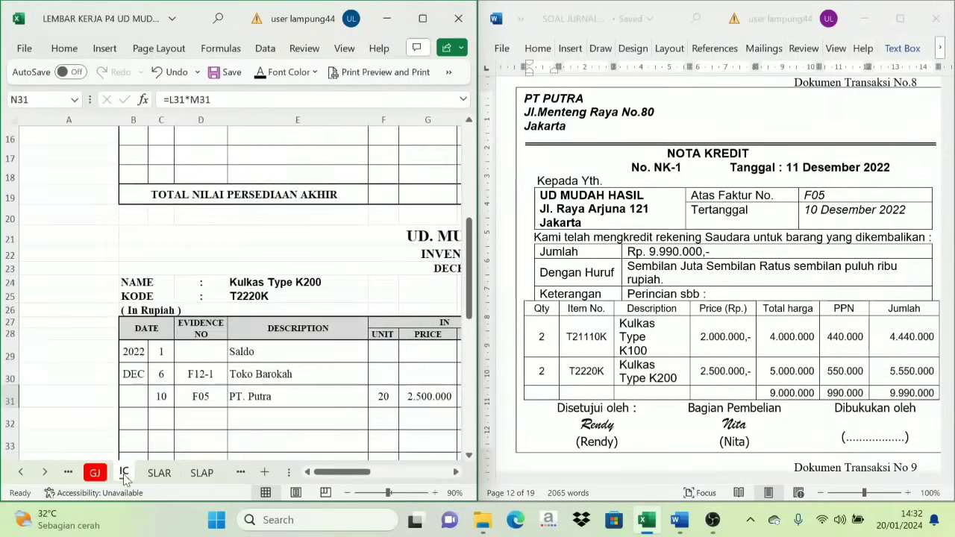
scroll(283, 368, up, 5)
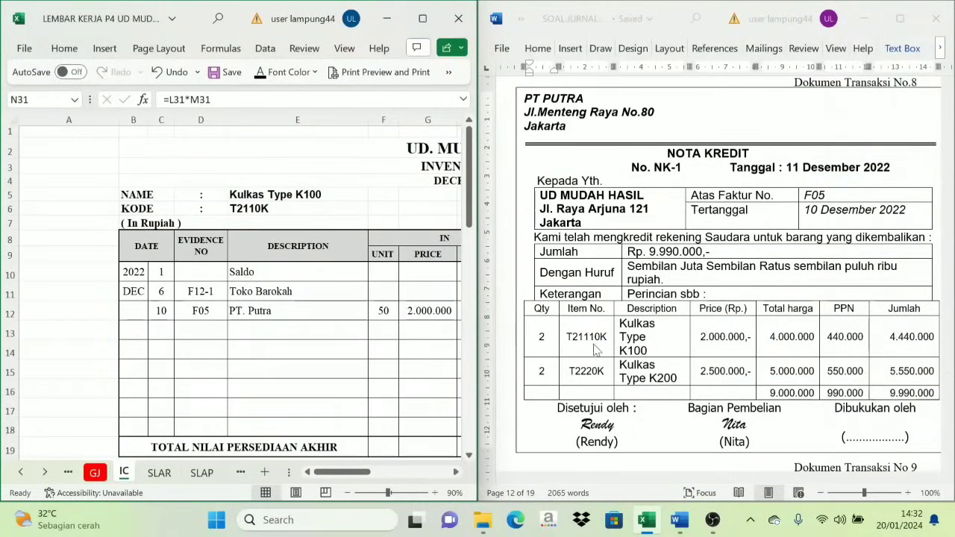
click(284, 195)
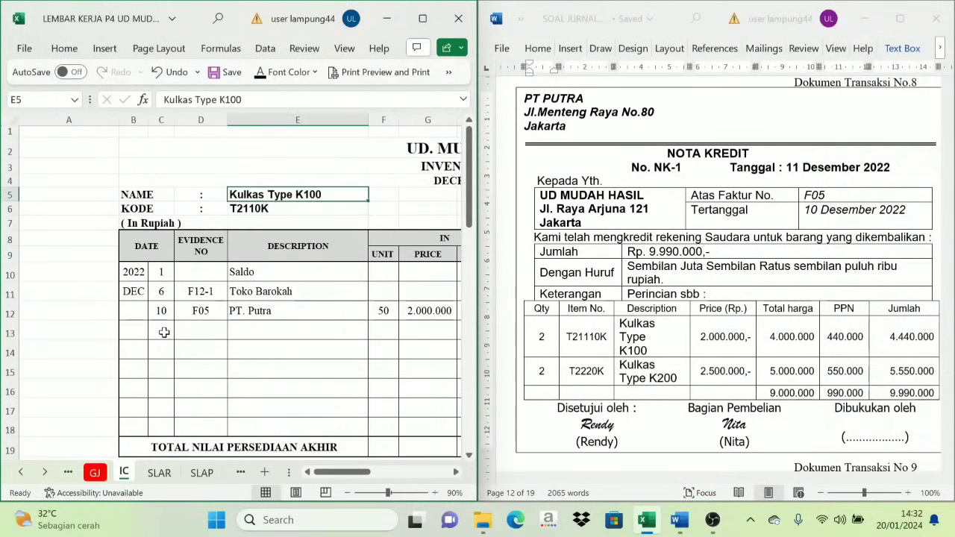
drag(164, 332, 189, 330)
click(259, 74)
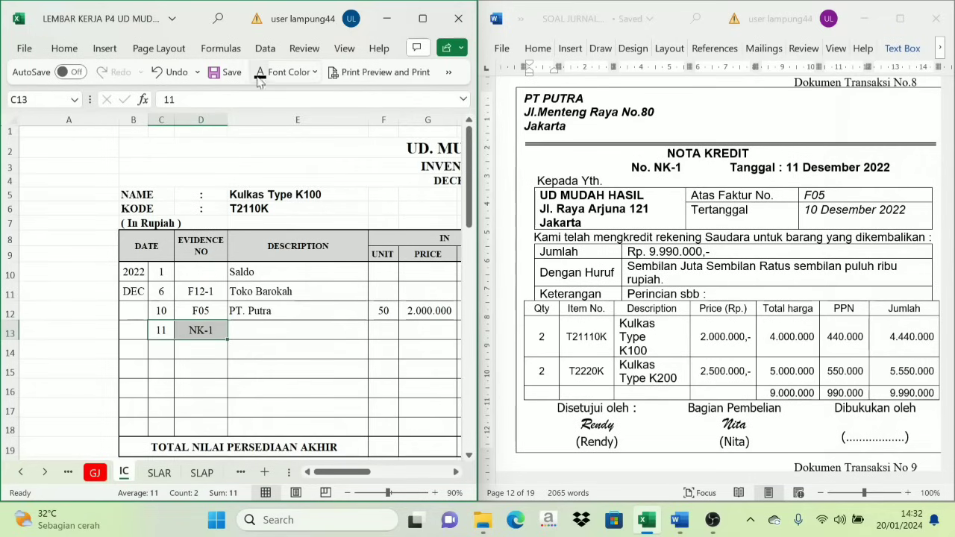
click(239, 330)
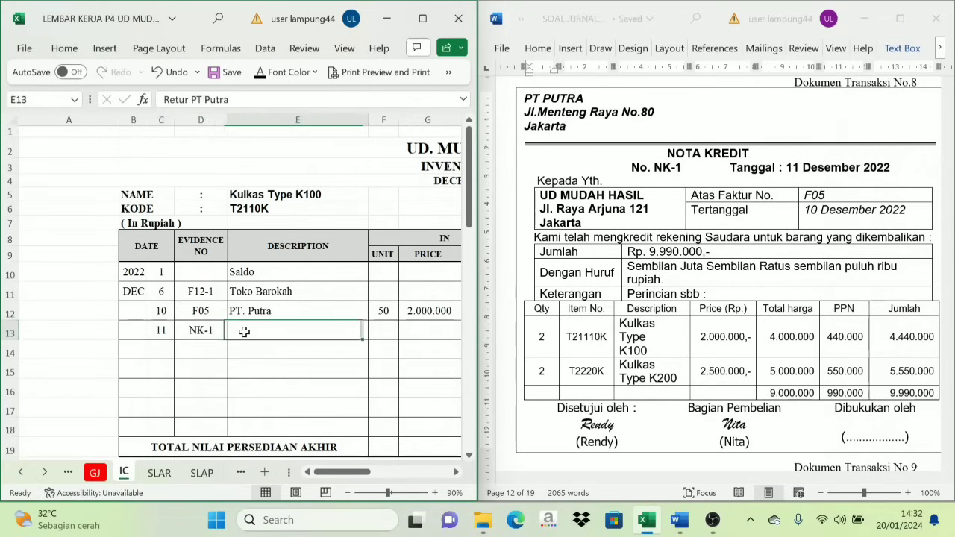
click(259, 73)
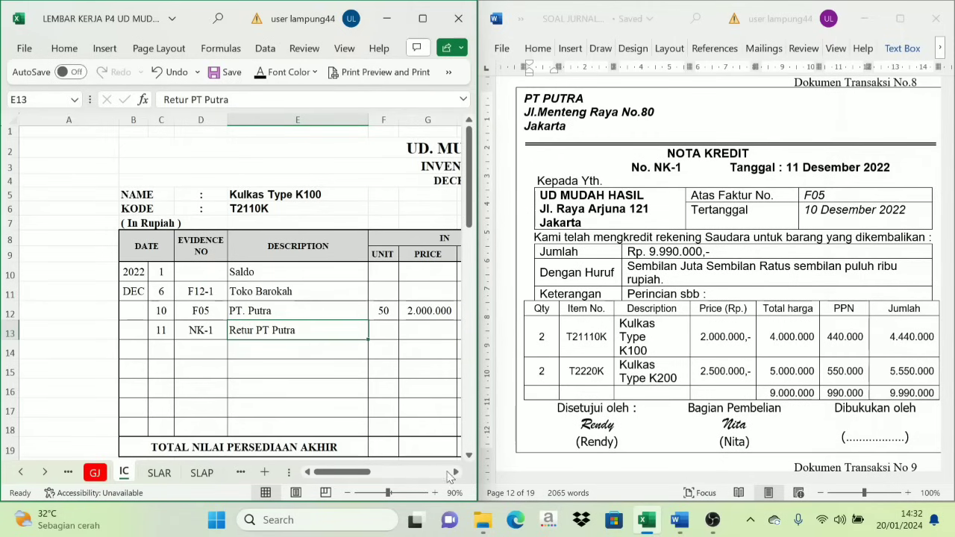
Step: Check PT. Putra's F05 purchase units and reveal the returned IN unit of -2 in row 13 of the Kulkas Type K100 card
click(456, 473)
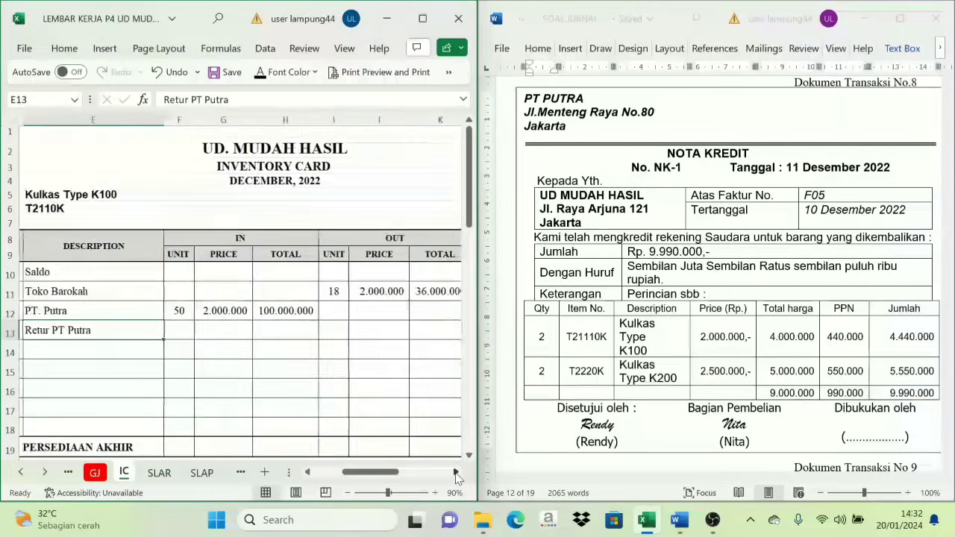
click(308, 473)
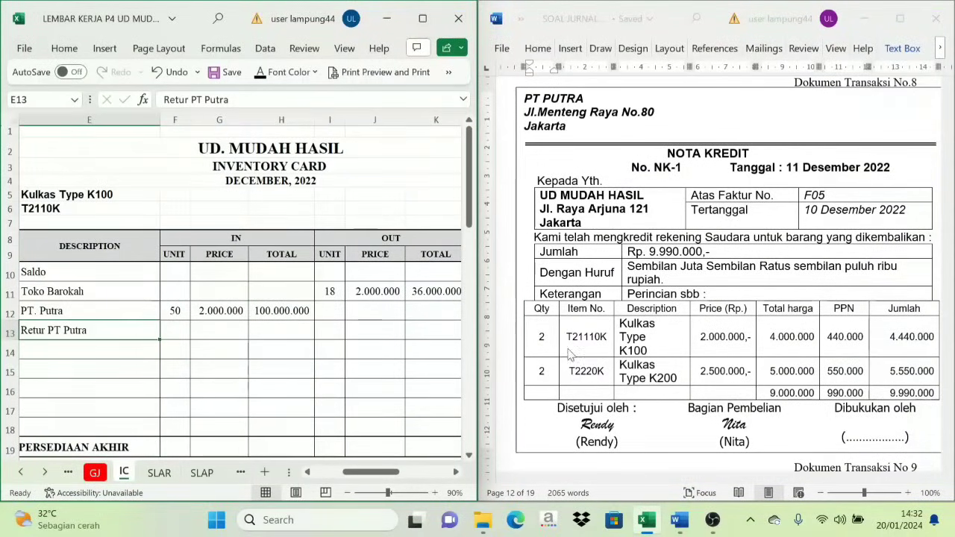
click(237, 238)
click(177, 329)
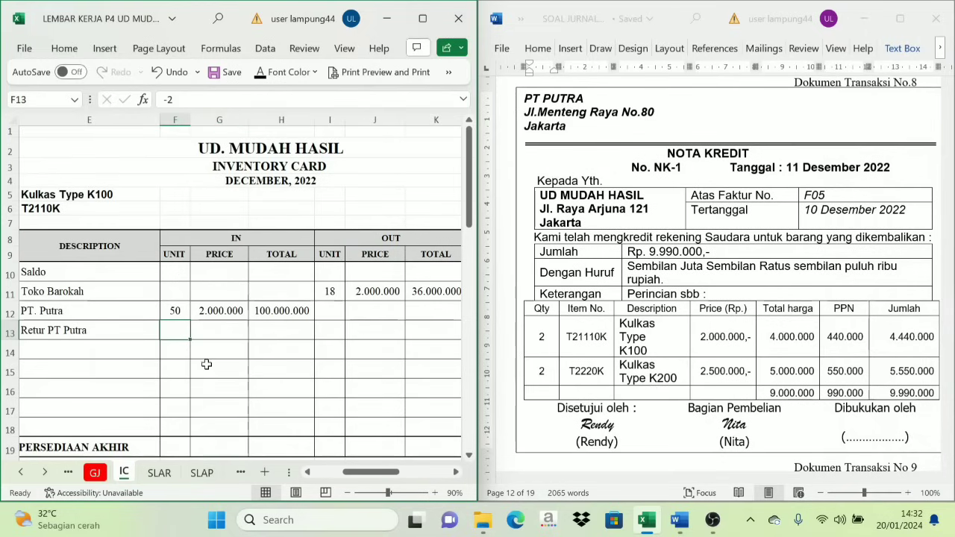
click(176, 316)
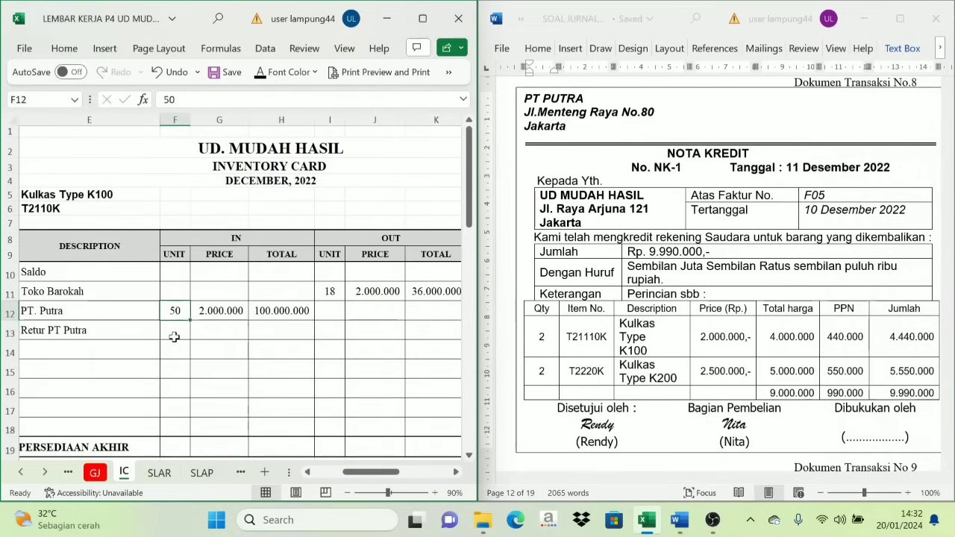
click(174, 337)
click(174, 311)
click(176, 344)
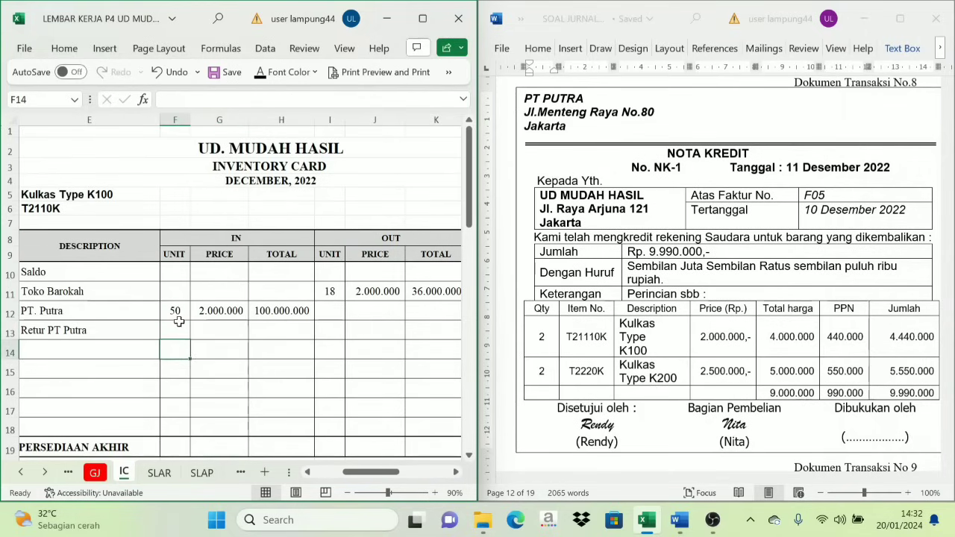
click(180, 314)
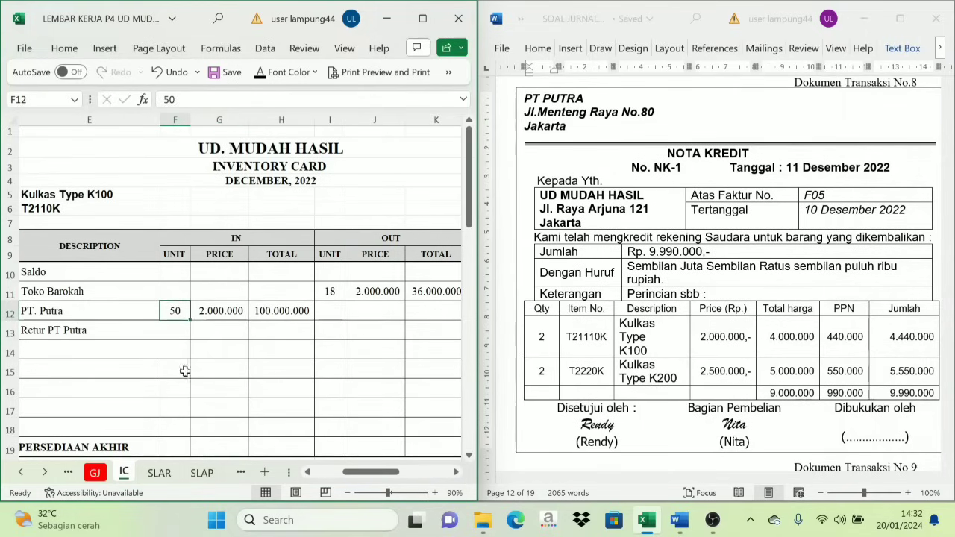
click(174, 332)
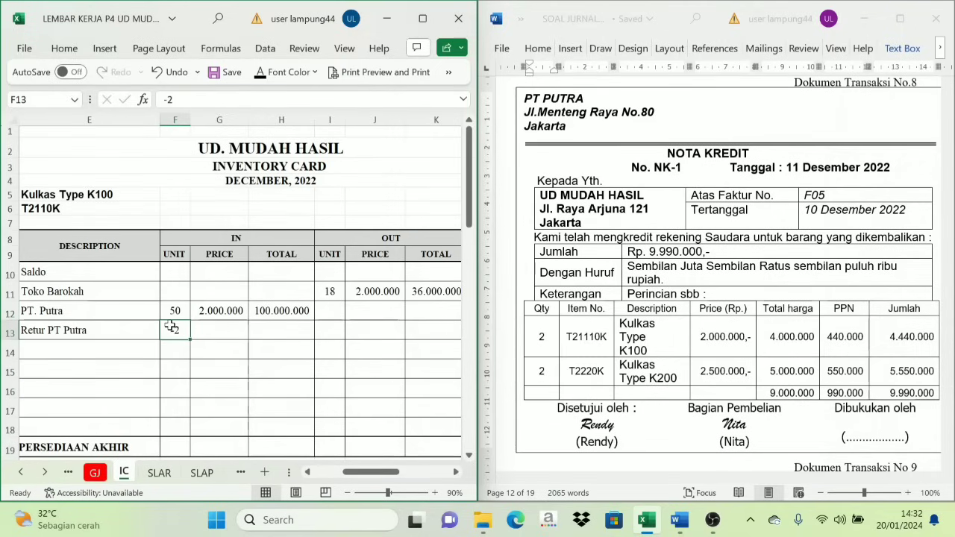
key(Up)
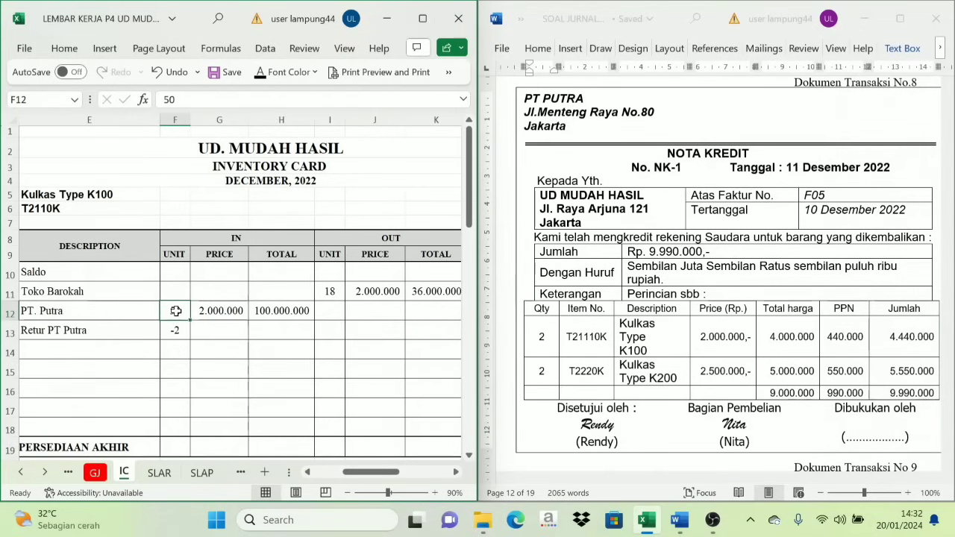
click(178, 332)
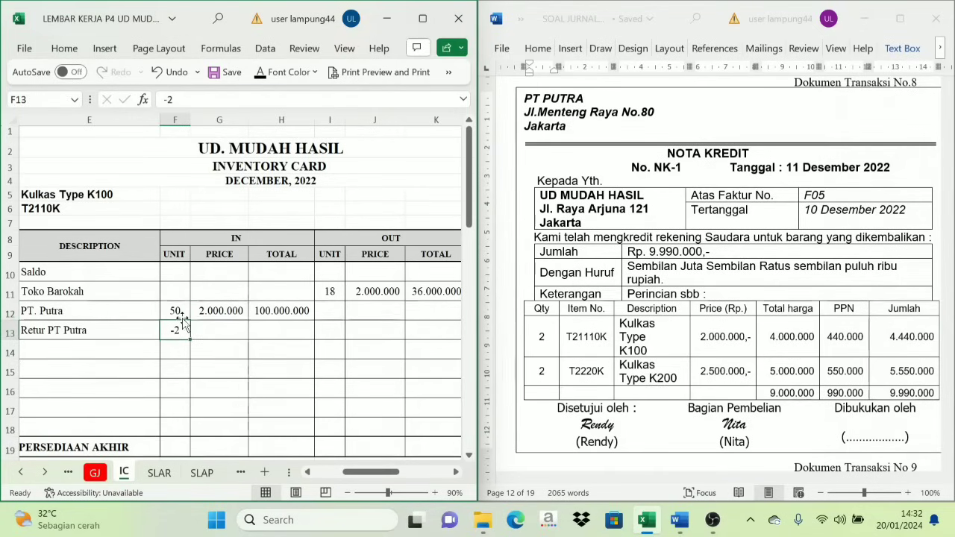
click(177, 315)
Step: Reveal the IN price of 2.000.000 and total of 4.000.000 in row 13 of the Kulkas Type K100 card
click(212, 336)
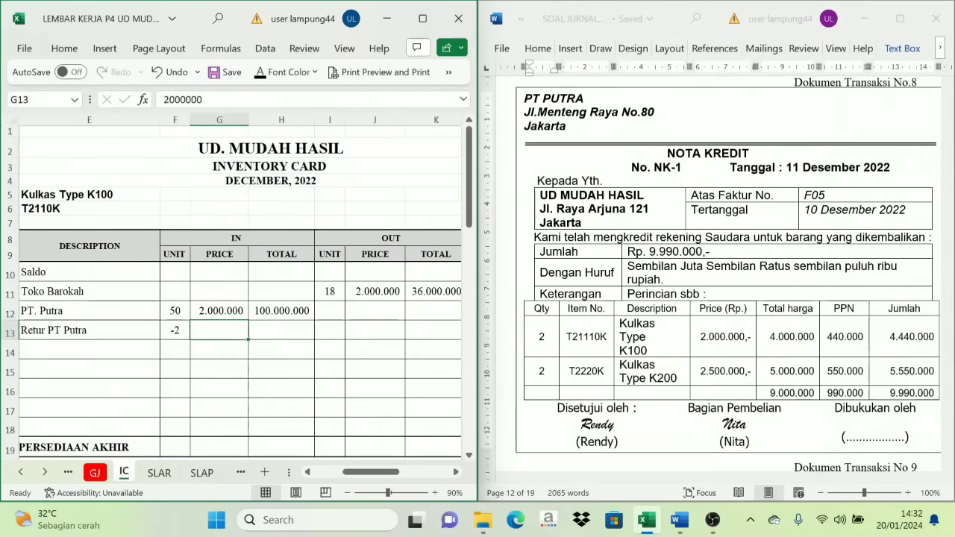
click(259, 75)
click(264, 330)
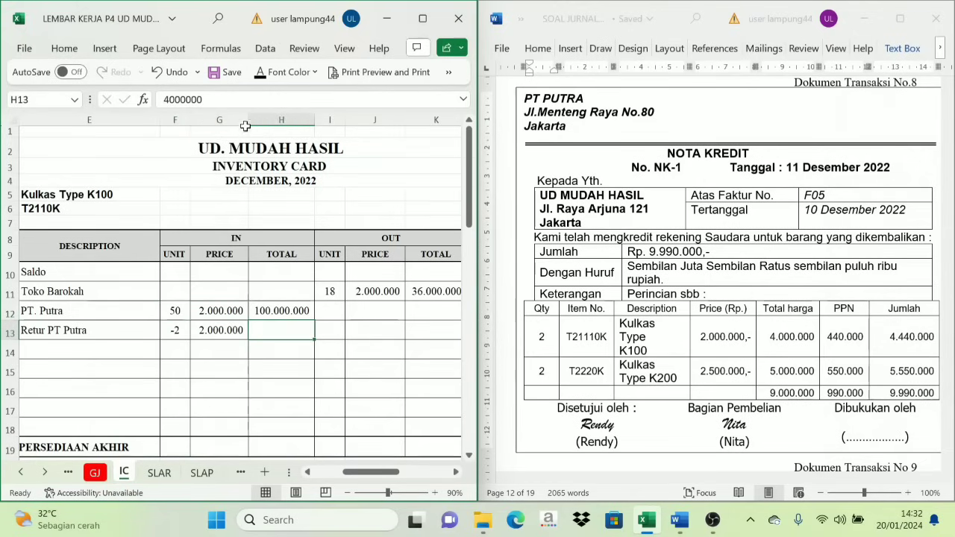
click(259, 75)
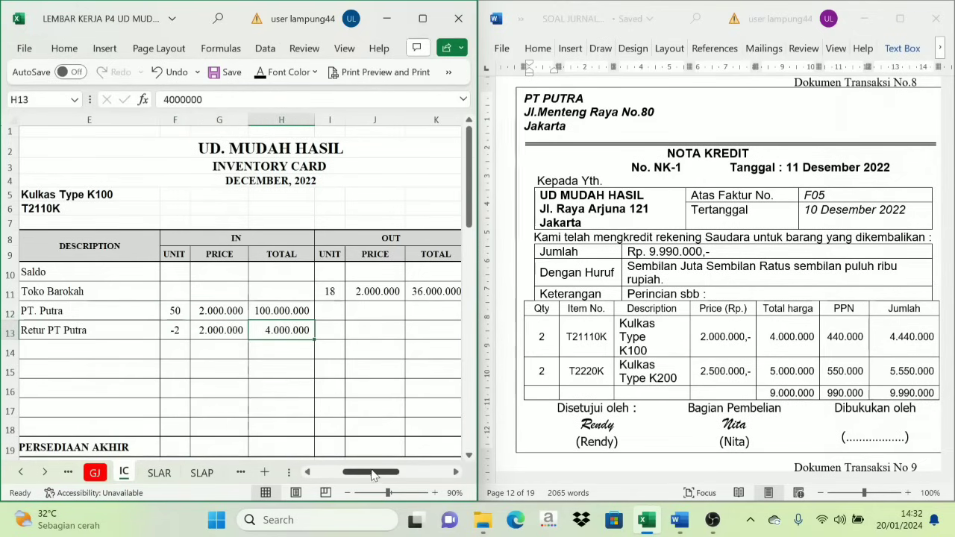
Step: Reveal the balance unit of 130 in row 13 of the Kulkas Type K100 card, the row 12 balance less the returned units
drag(374, 473, 379, 480)
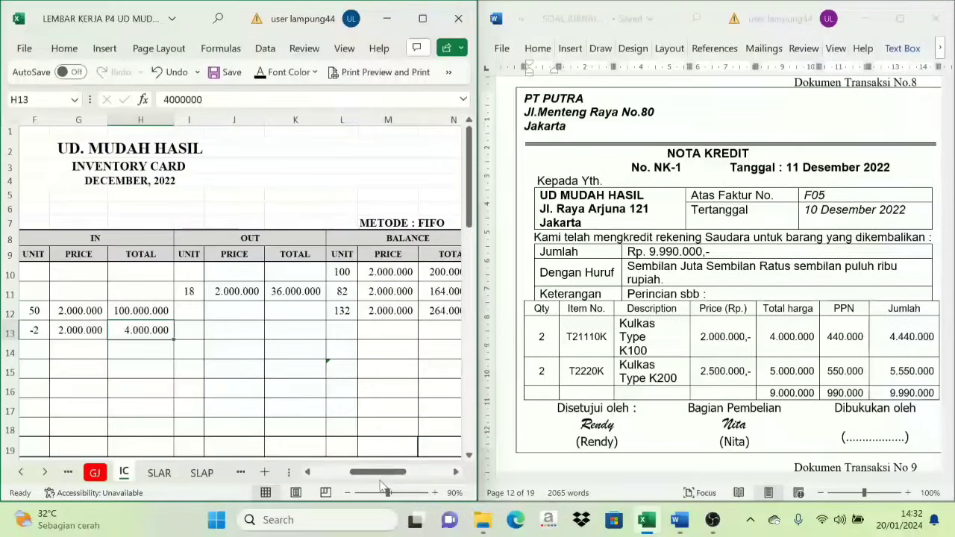
click(340, 312)
click(347, 324)
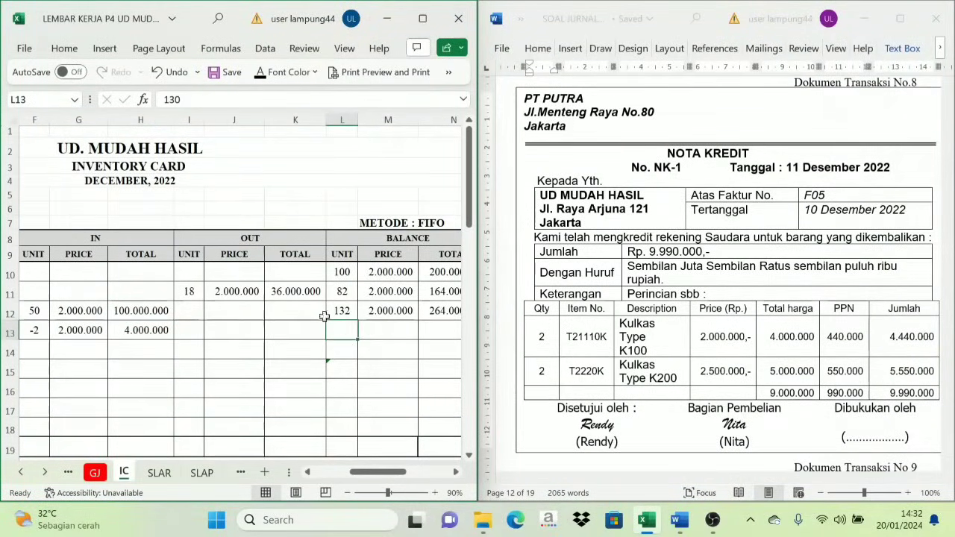
click(25, 329)
click(336, 336)
click(258, 77)
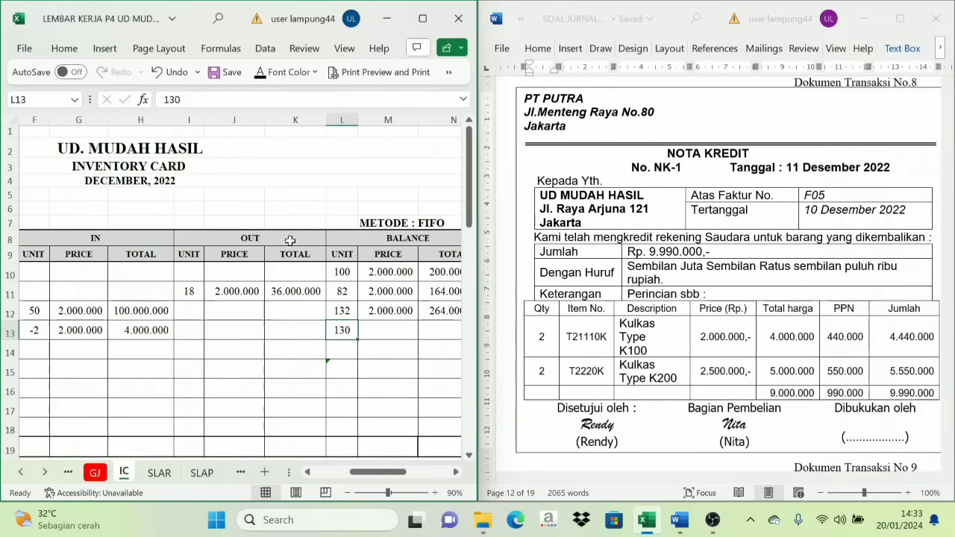
Step: Reveal the balance price of 2.000.000 and total of 260.000.000 in row 13 of the Kulkas Type K100 card
click(383, 330)
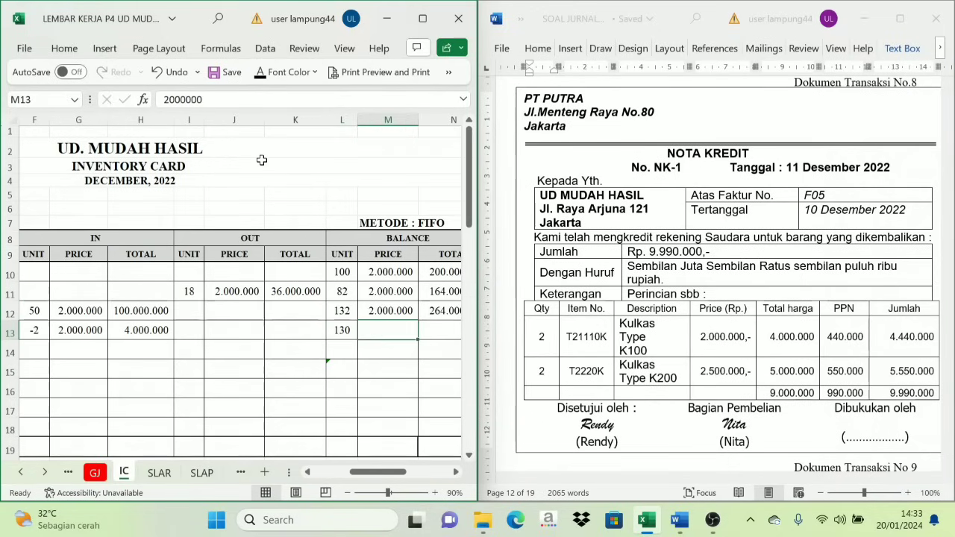
click(260, 73)
click(438, 337)
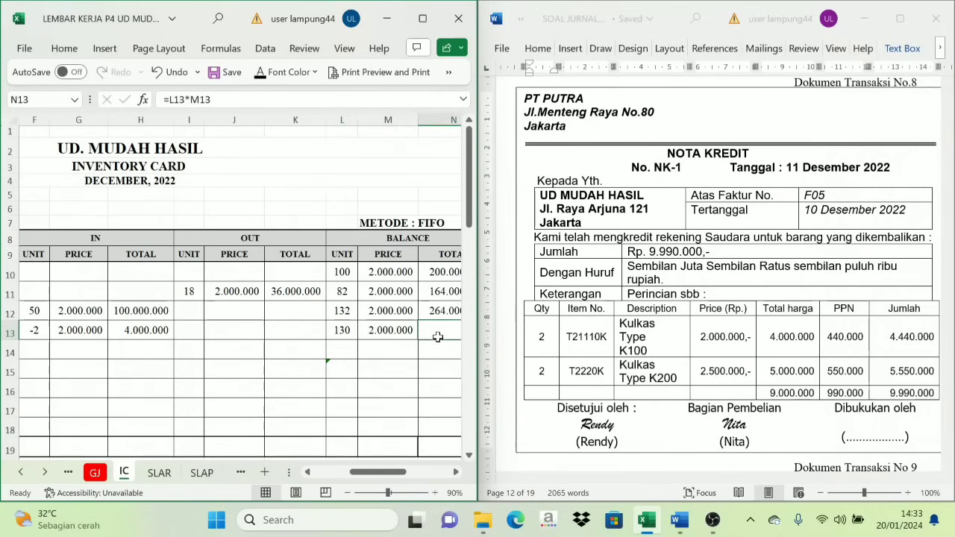
click(260, 72)
scroll(281, 299, right, 4)
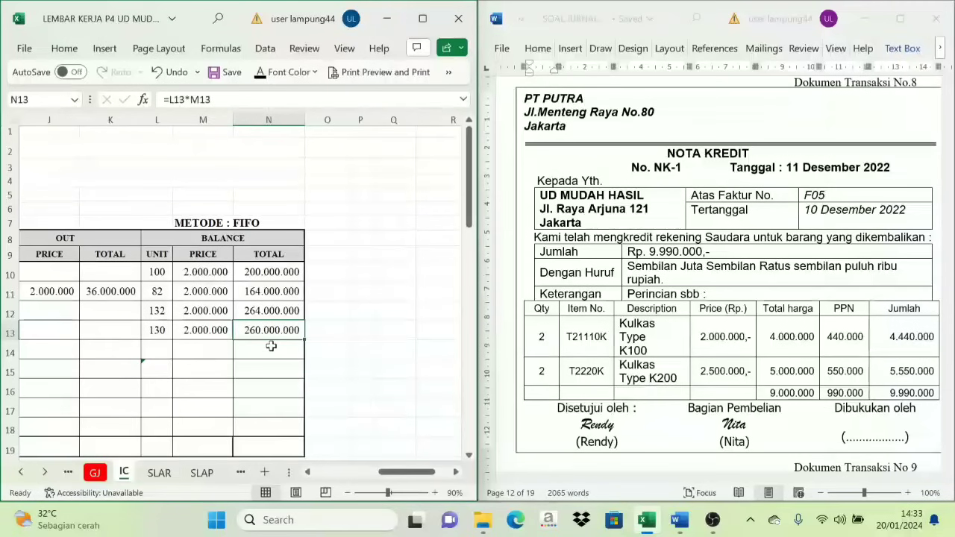
Step: Reveal date 11, evidence NK-1 and description Retur PT Putra in row 32 of the Kulkas Type K200 card
drag(403, 473, 344, 480)
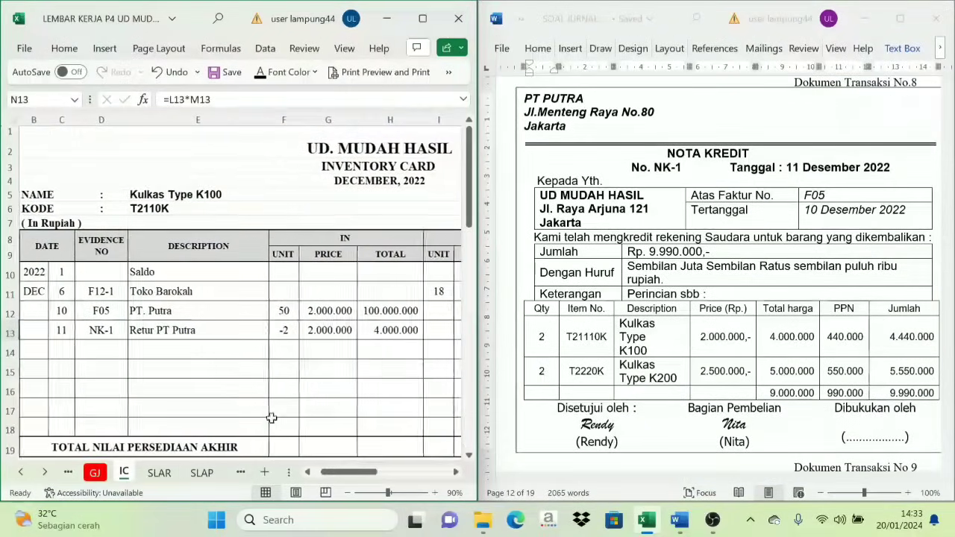
scroll(237, 403, down, 4)
scroll(233, 400, down, 3)
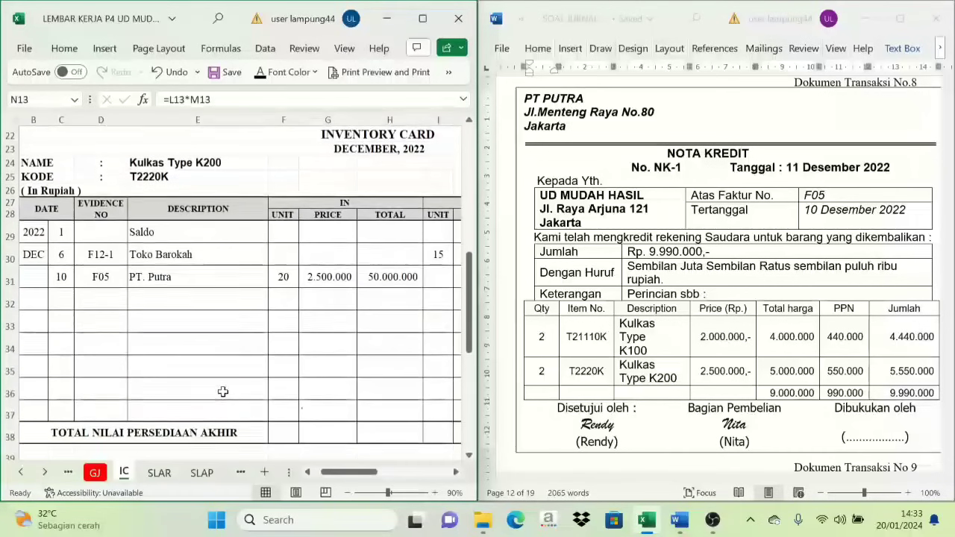
drag(50, 291, 188, 301)
key(ctrl+v)
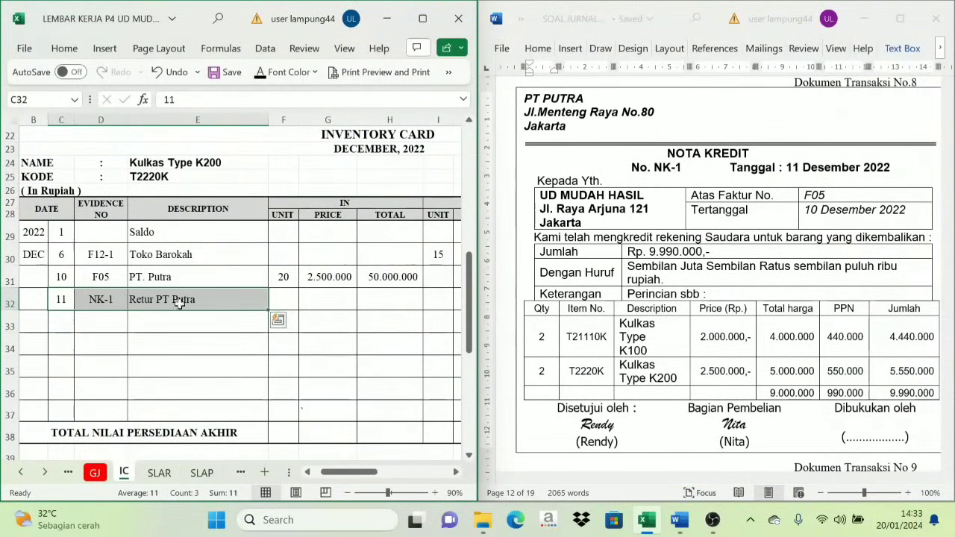
click(159, 301)
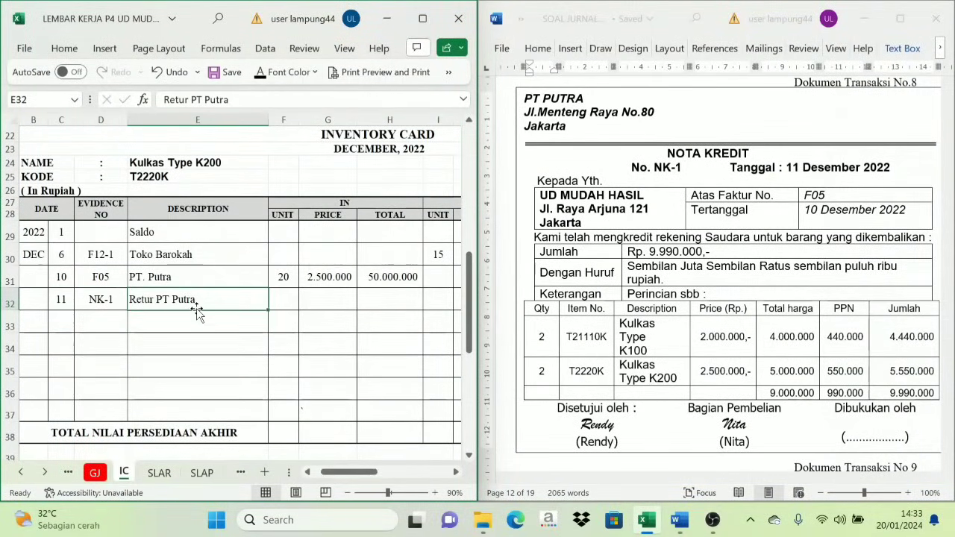
Step: Compare with the K100 card's return entry and reveal the IN unit of -2 in row 32 of the Kulkas Type K200 card
scroll(185, 301, up, 5)
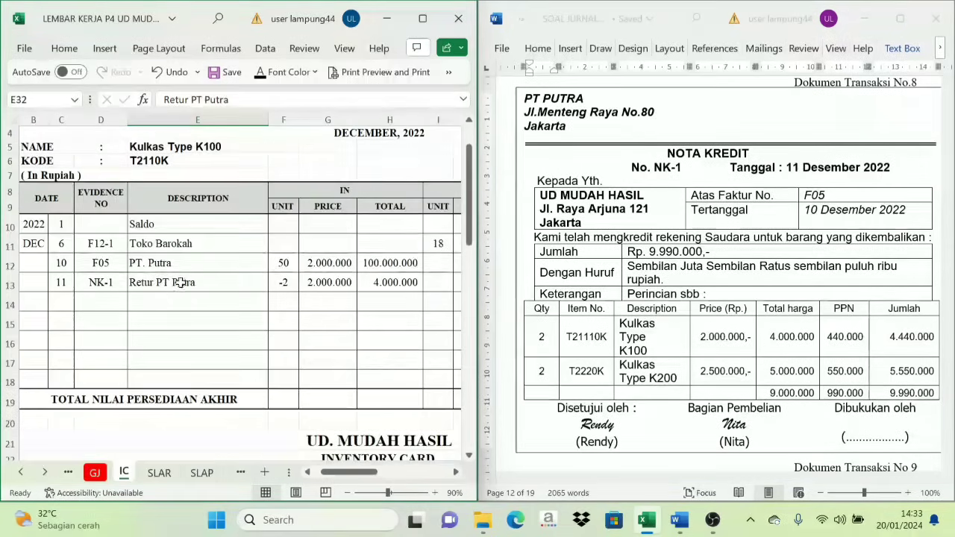
scroll(184, 329, down, 3)
scroll(184, 329, down, 2)
key(Right)
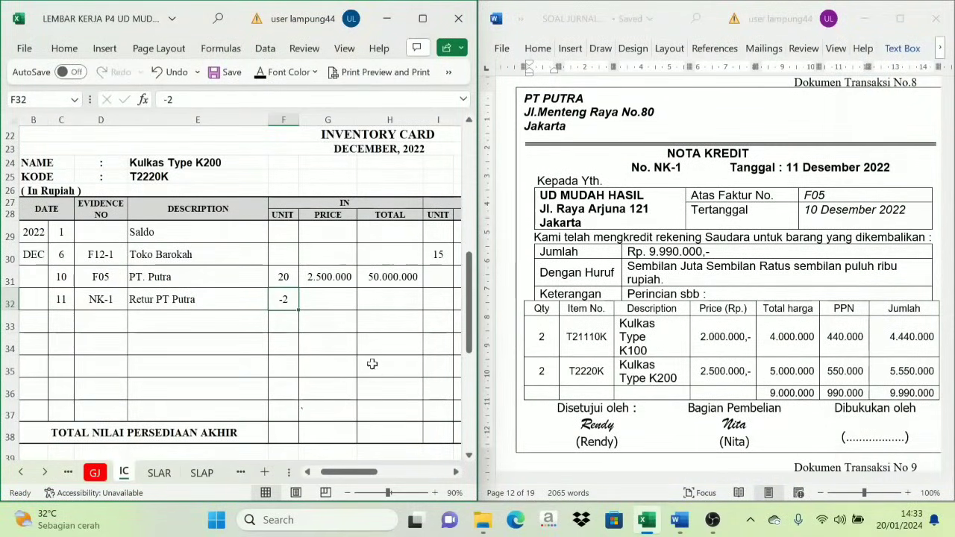
Step: Reveal the IN price of 2.500.000 and total of 5.000.000 in row 32 of the Kulkas Type K200 card
click(335, 299)
click(258, 78)
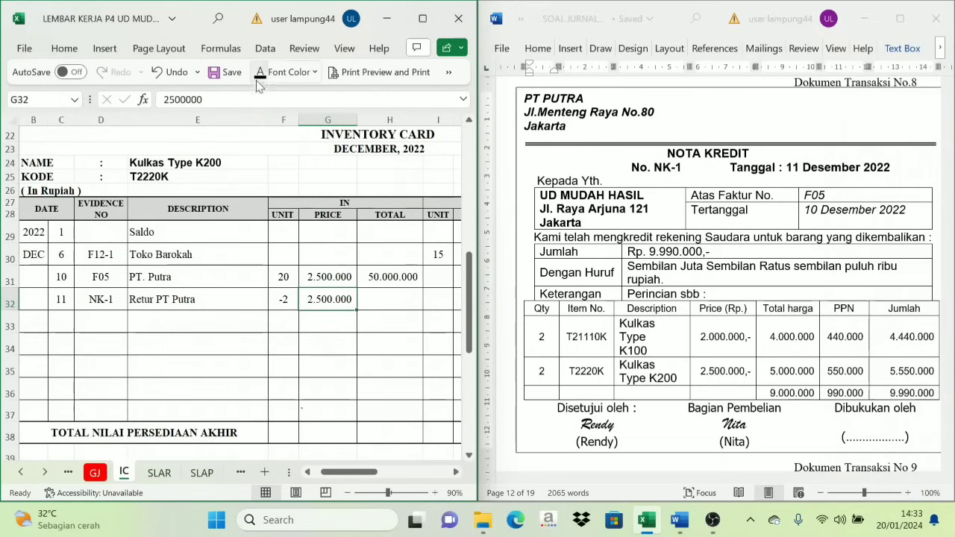
click(384, 299)
click(258, 75)
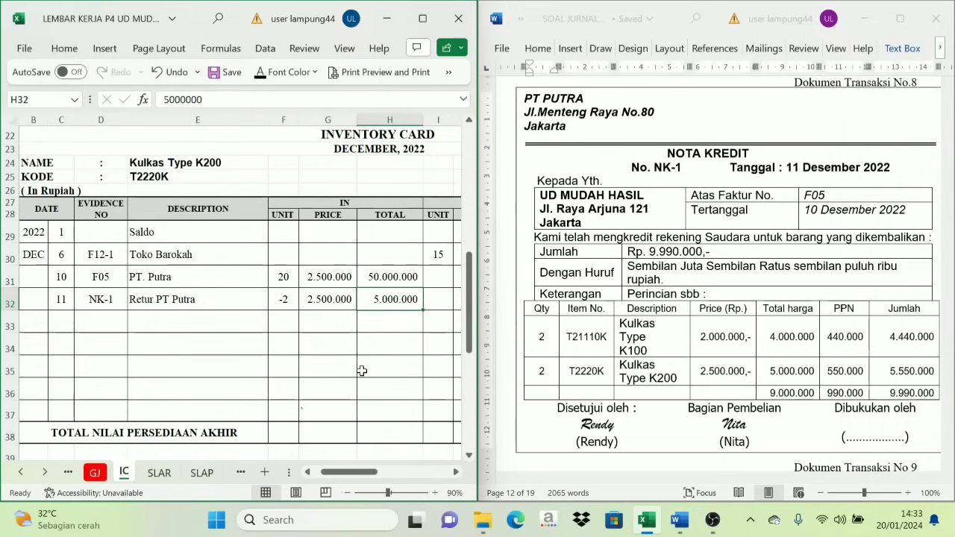
Step: Reveal the balance unit of 103 in row 32 of the Kulkas Type K200 card, the row 31 balance plus the returned IN unit
mouse_move(366, 473)
mouse_down()
mouse_move(401, 486)
mouse_move(383, 478)
mouse_up()
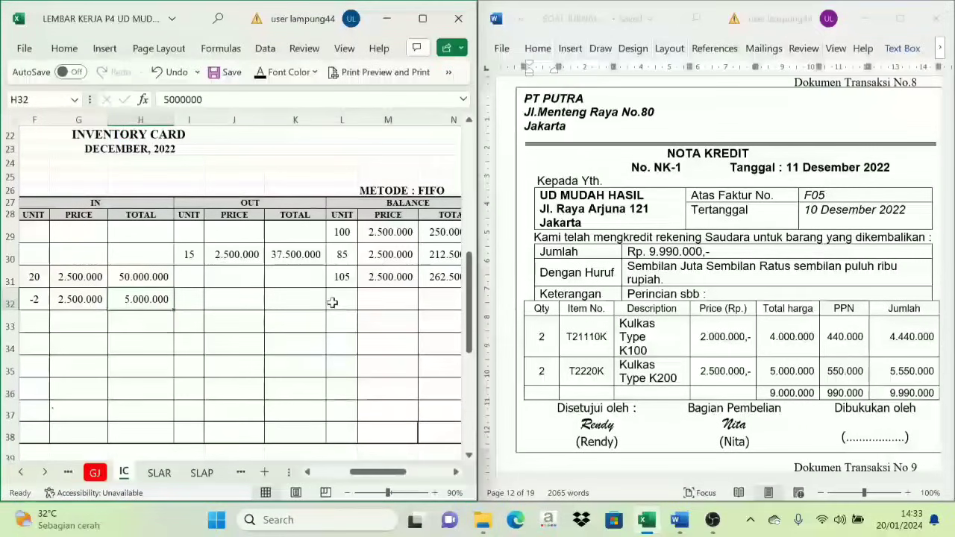
click(340, 277)
click(341, 300)
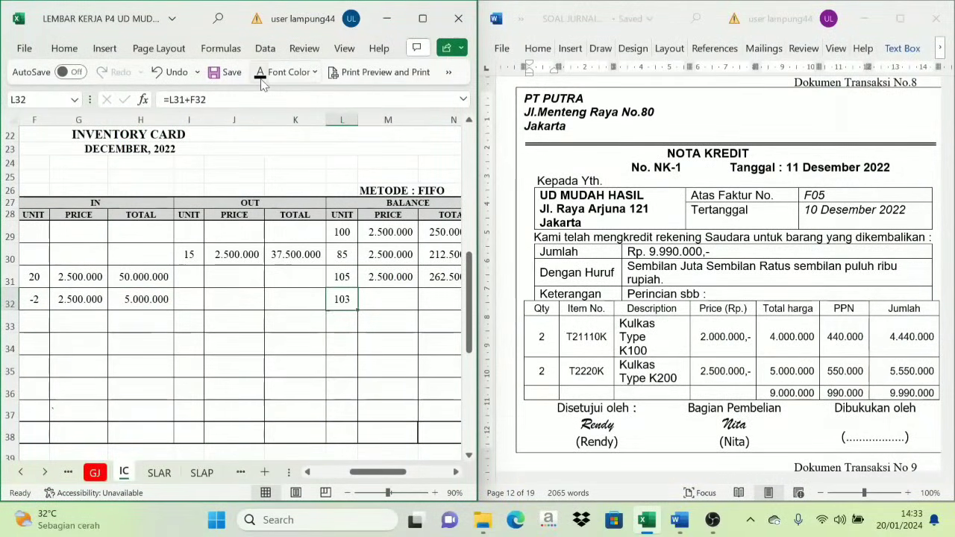
Step: Reveal the balance price of 2.500.000 and total of 257.500.000 in row 32 of the Kulkas Type K200 card
click(377, 298)
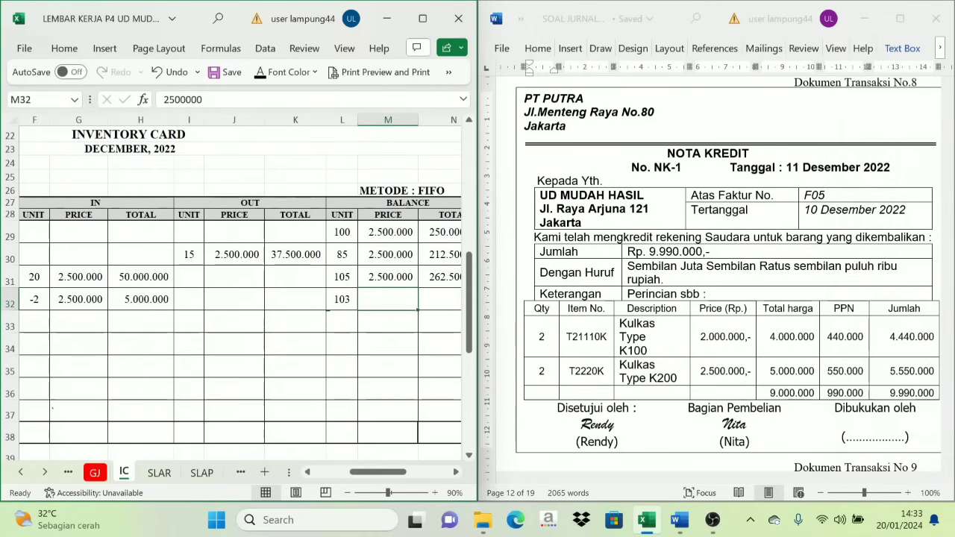
click(261, 75)
click(433, 298)
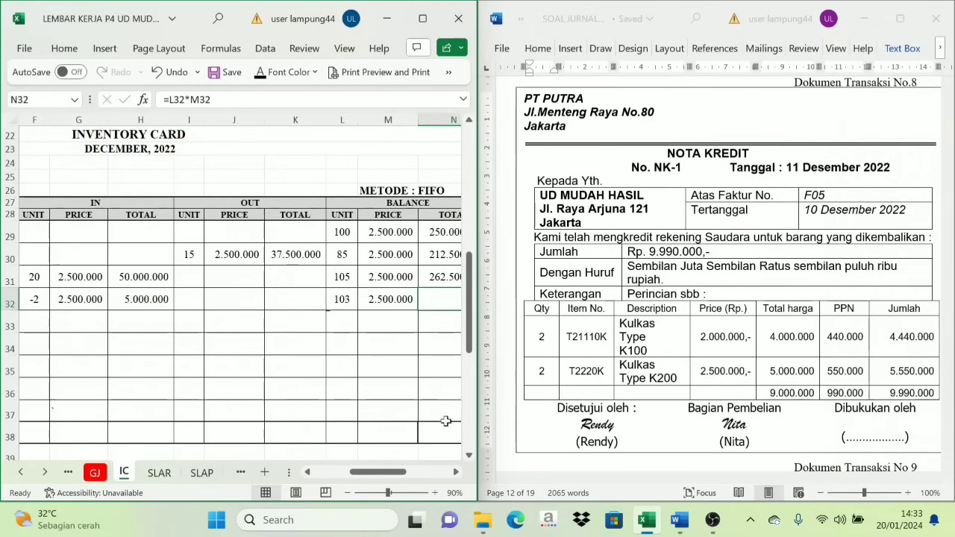
click(455, 473)
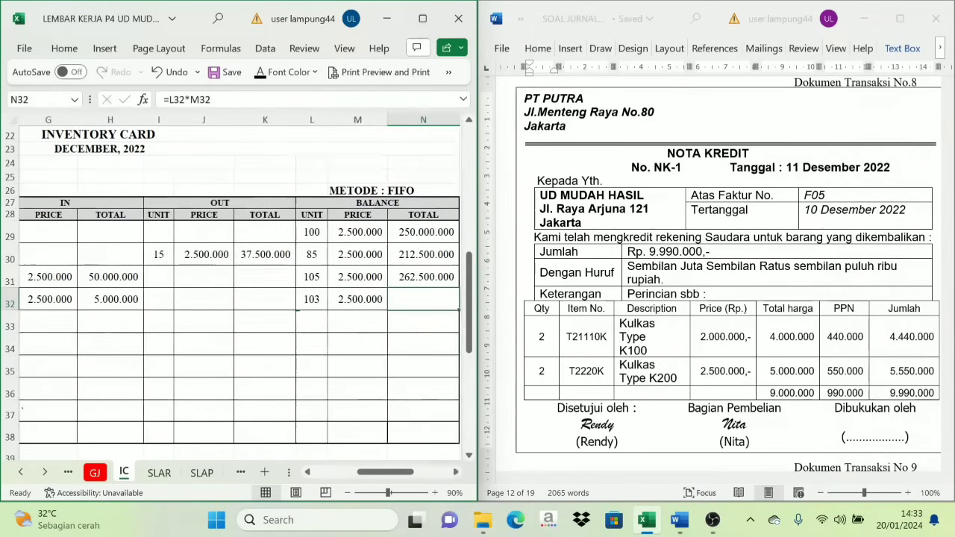
click(261, 73)
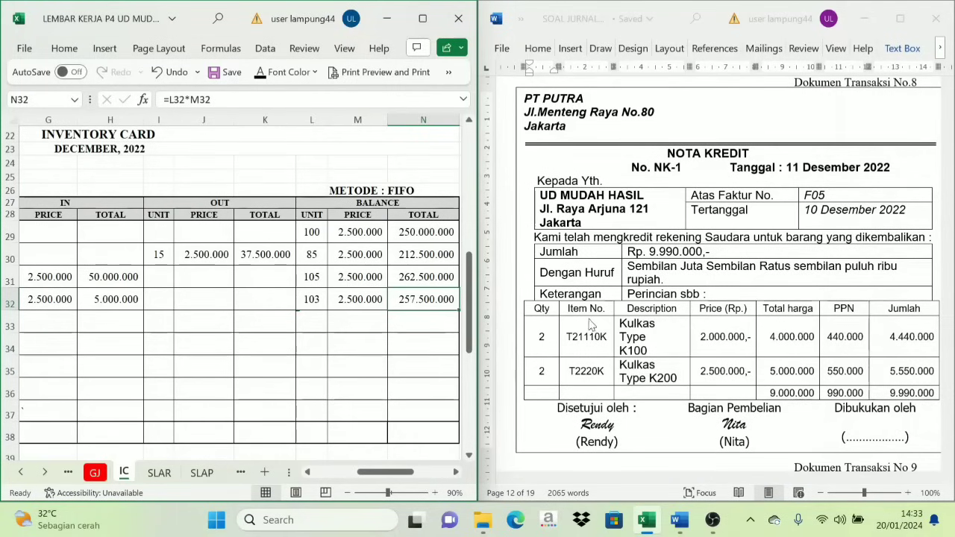
Step: Reveal date 14, evidence BKM12-2 and description Toko Barokah from the next transaction document in row 11 of the Cash Receipt Journal
drag(387, 471, 364, 472)
scroll(791, 261, up, 1)
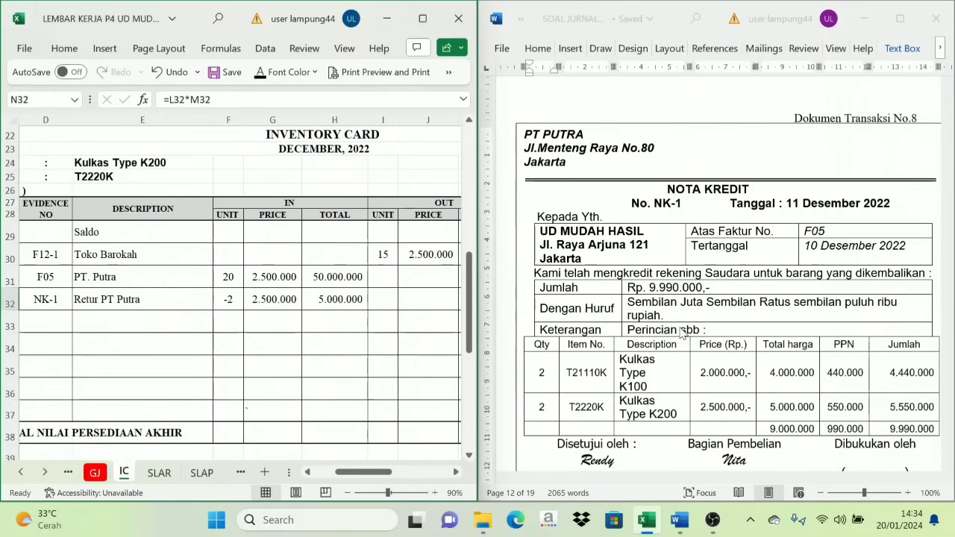
scroll(681, 333, down, 4)
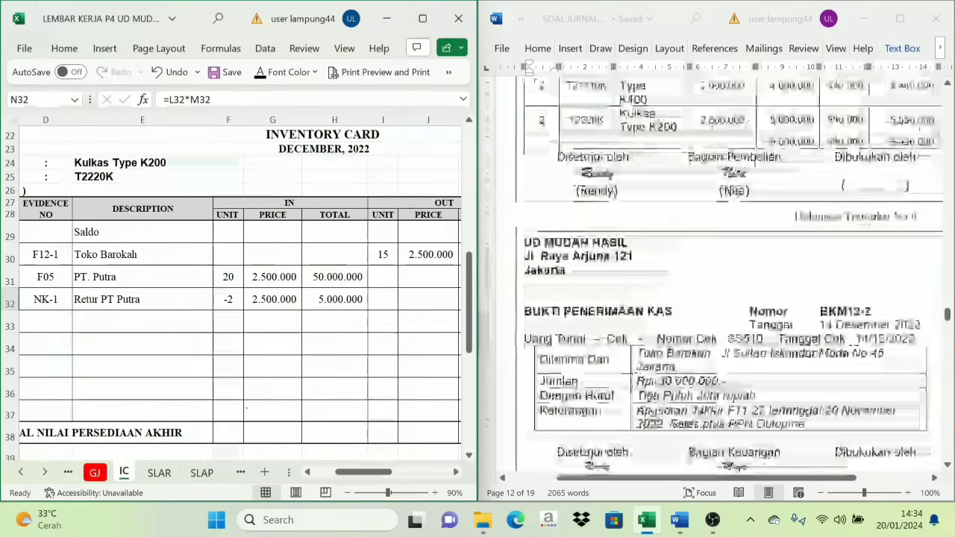
scroll(717, 299, down, 2)
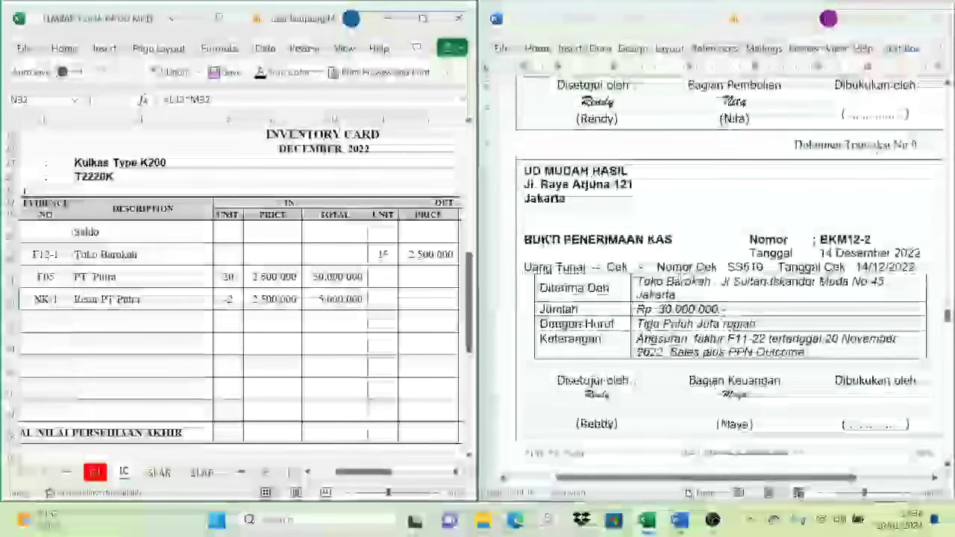
scroll(635, 224, down, 2)
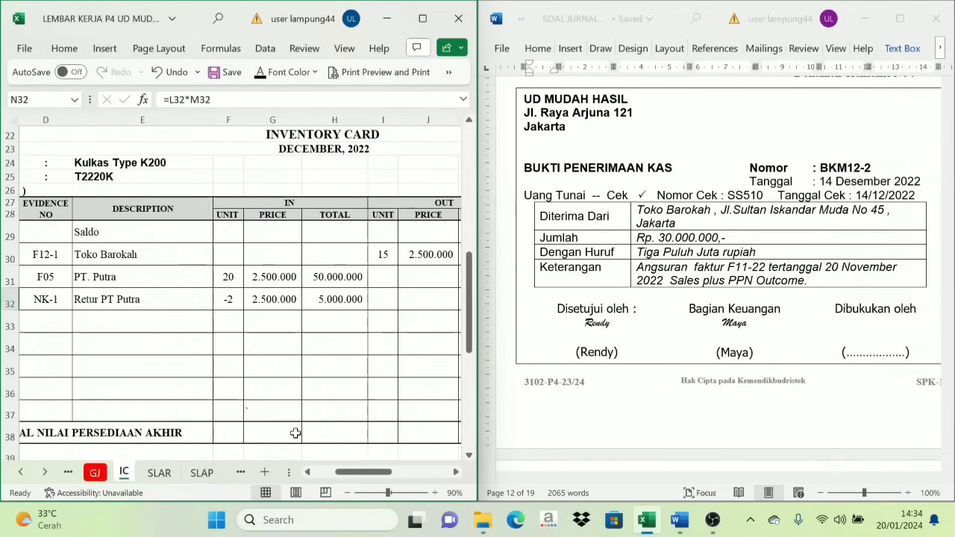
click(20, 472)
click(21, 471)
click(20, 472)
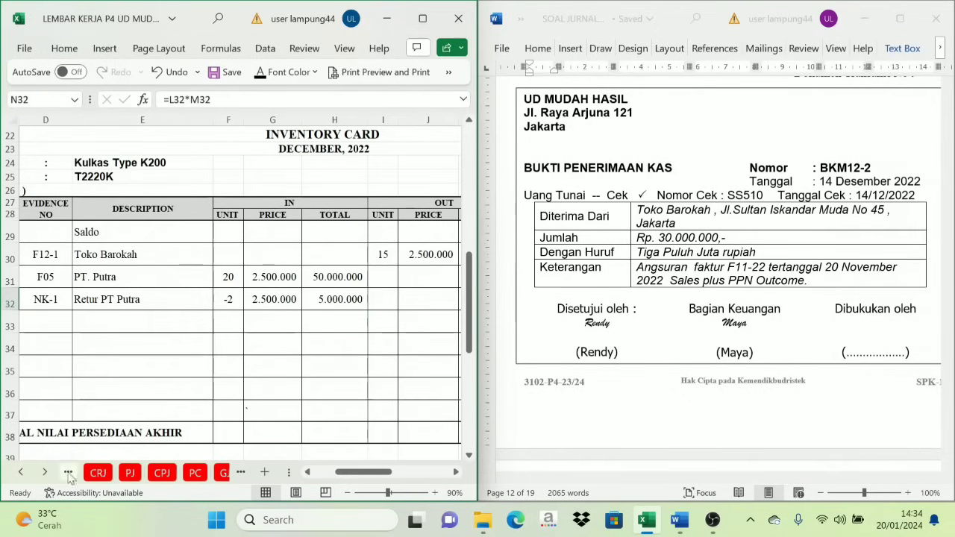
click(98, 473)
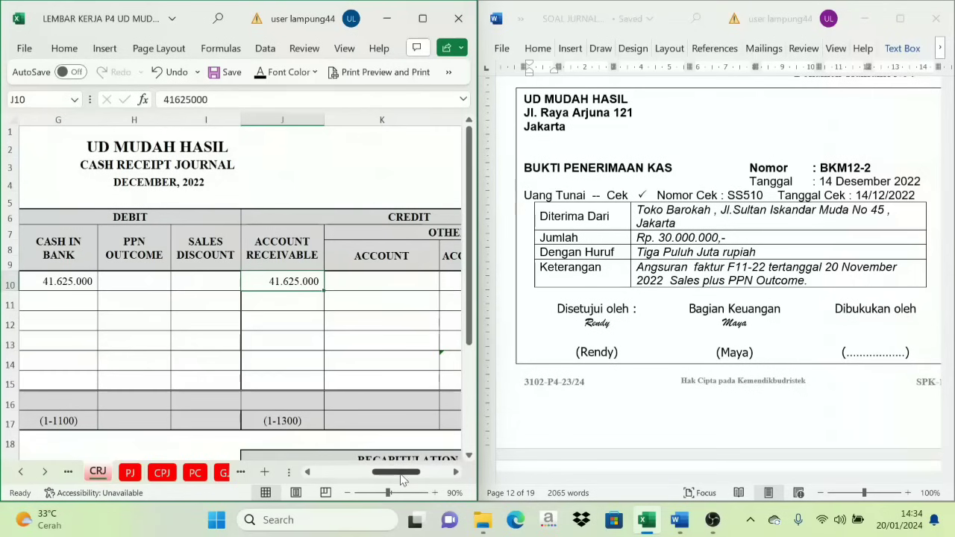
drag(401, 479, 353, 479)
drag(68, 300, 200, 307)
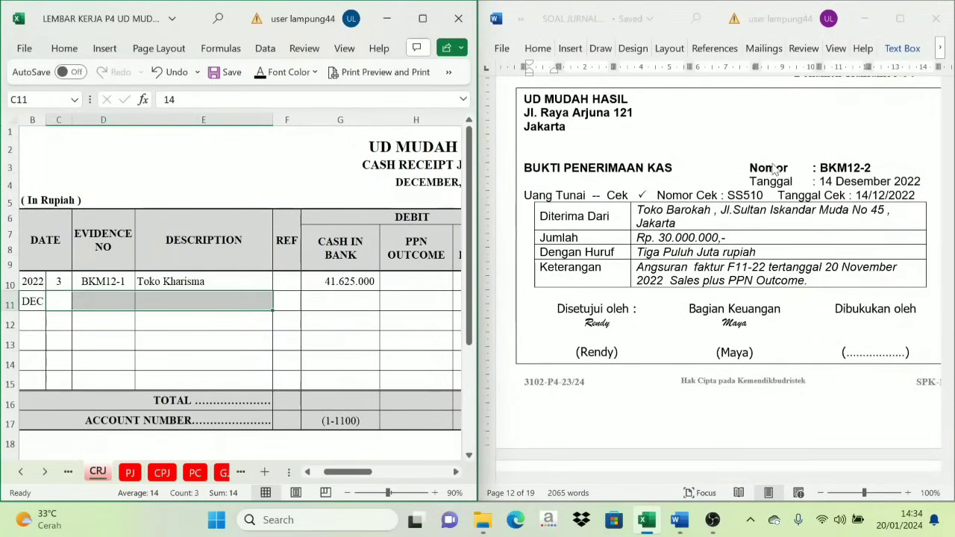
click(265, 72)
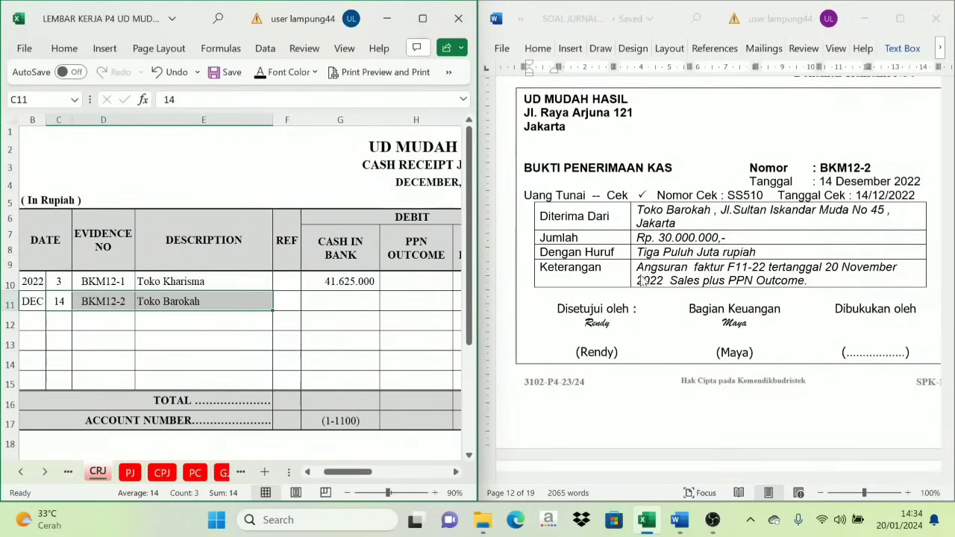
Step: Reveal the Cash in Bank debit and Account Receivable credit of 30.000.000 in row 11 of the Cash Receipt Journal
click(342, 305)
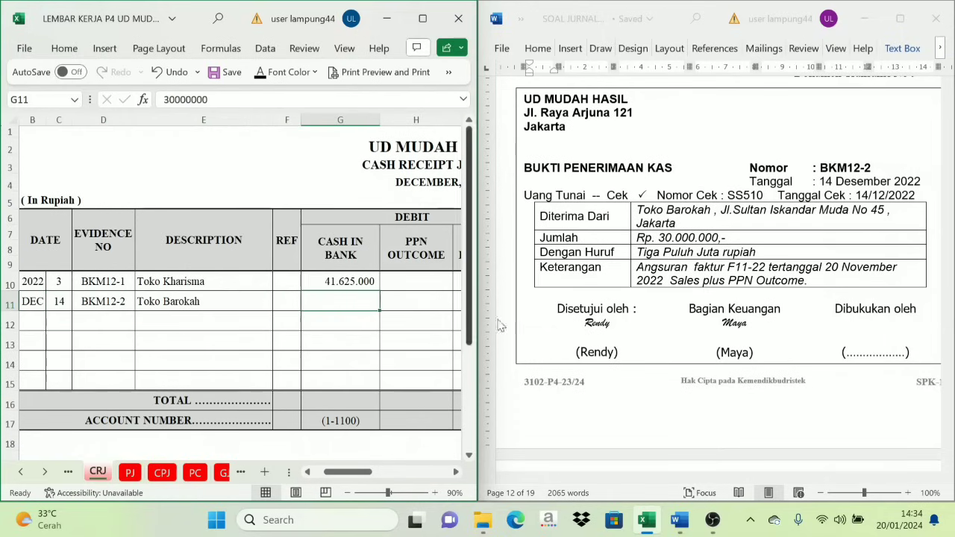
click(265, 71)
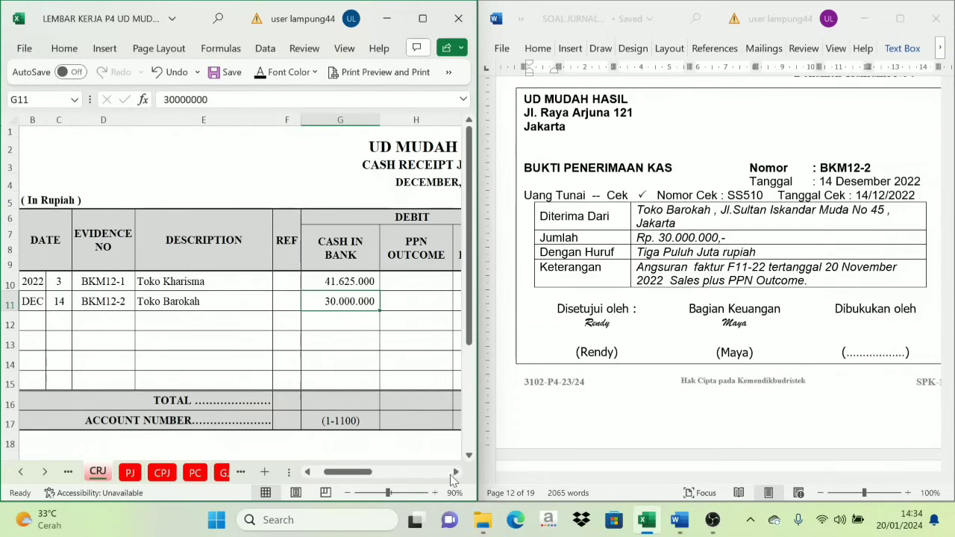
click(456, 472)
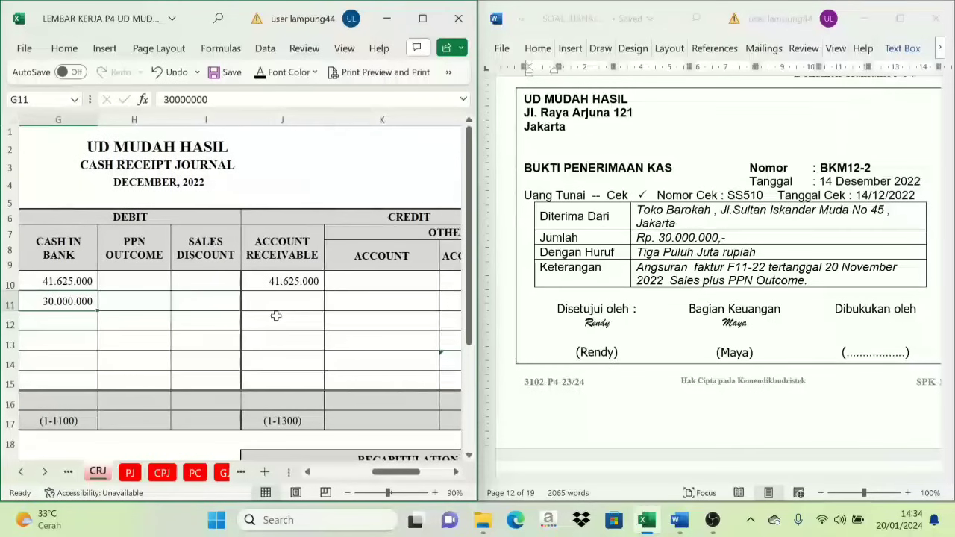
click(329, 217)
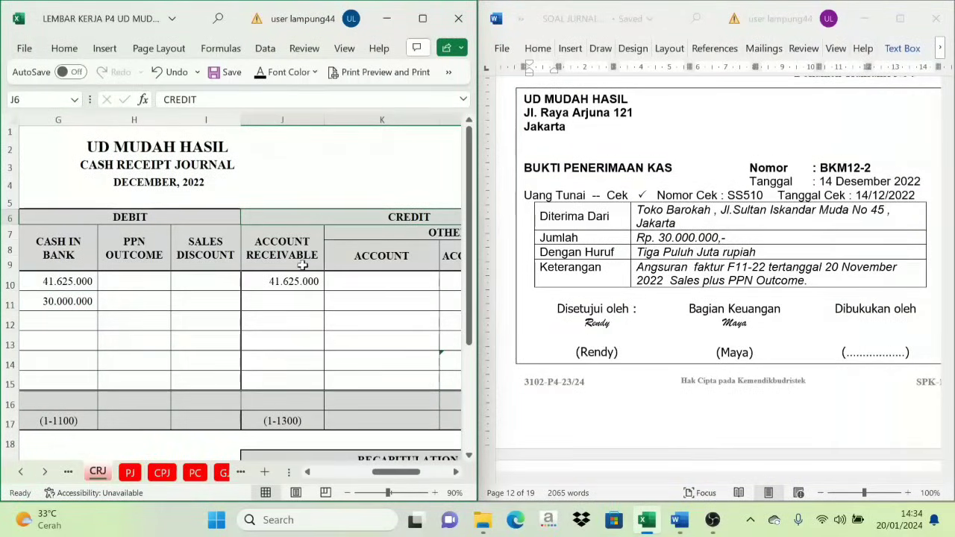
click(302, 264)
click(291, 302)
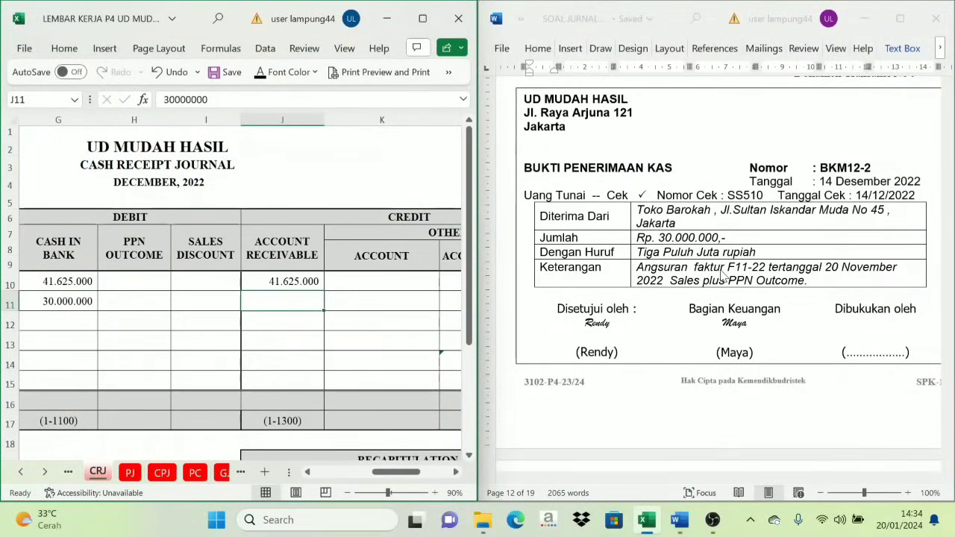
click(276, 72)
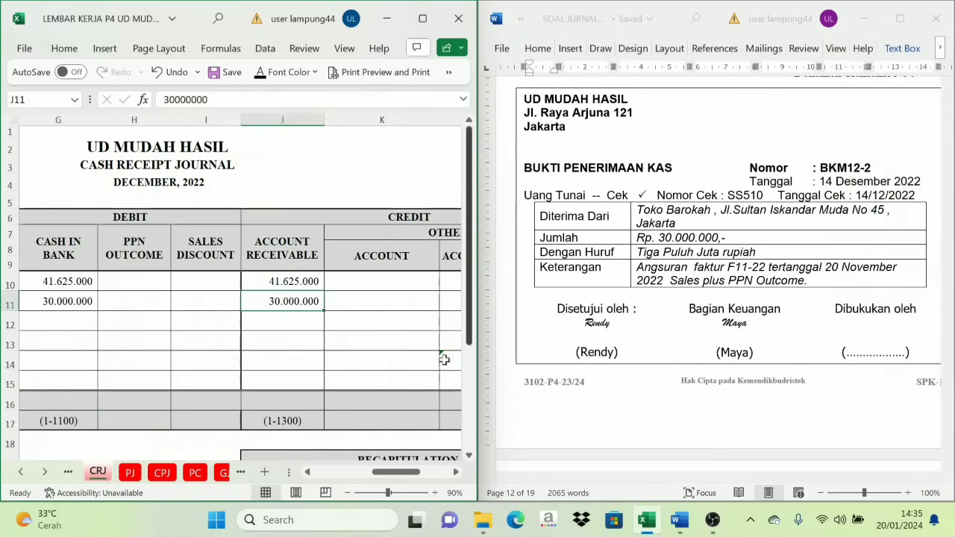
click(44, 472)
click(45, 472)
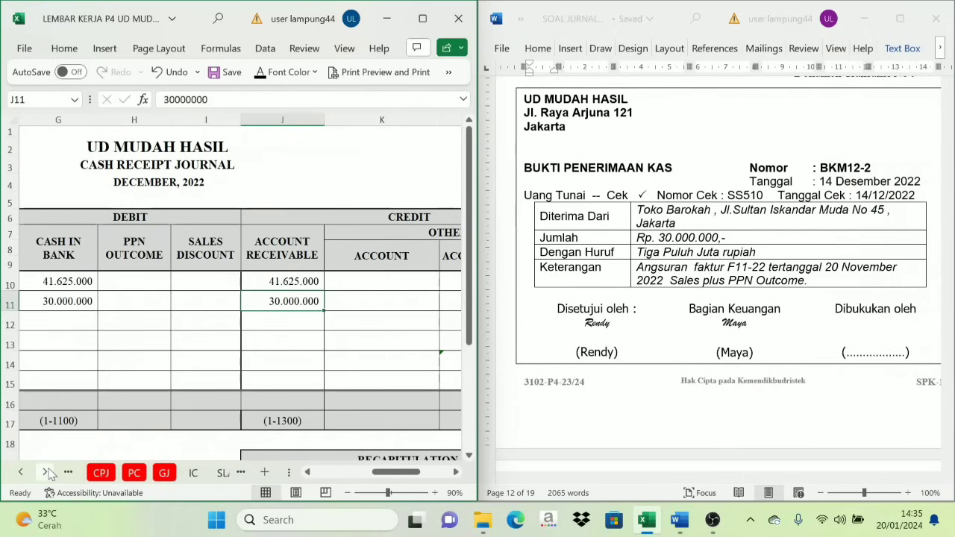
click(45, 472)
click(190, 472)
scroll(454, 423, up, 3)
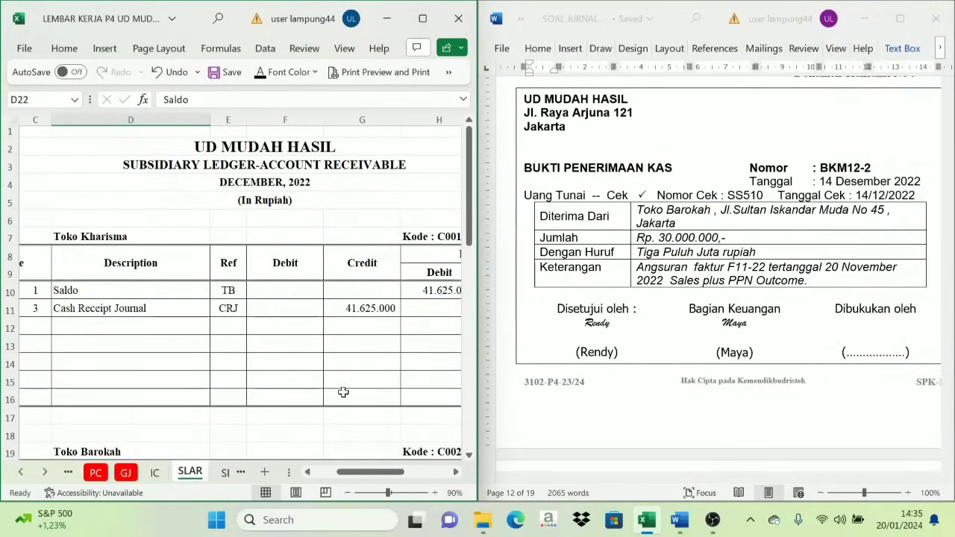
scroll(209, 384, down, 3)
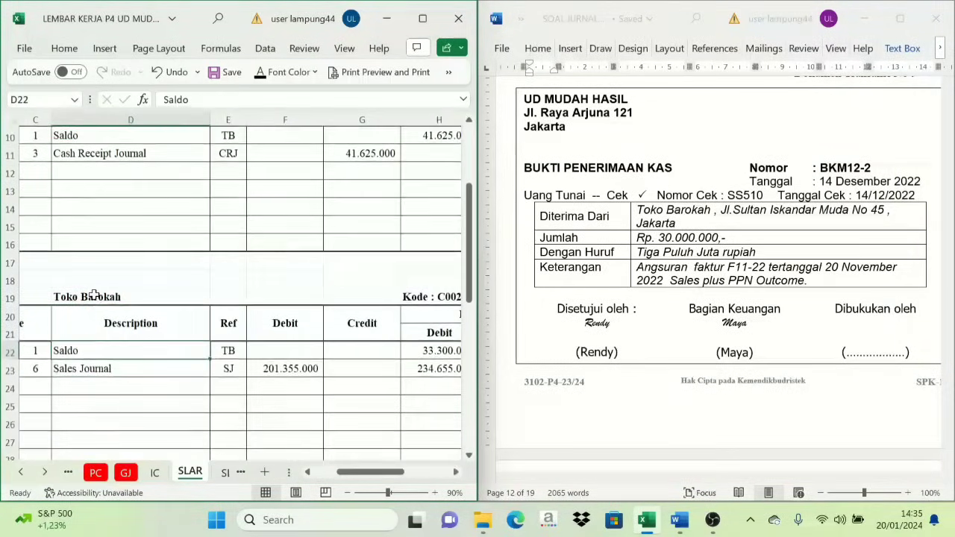
click(94, 297)
click(97, 351)
scroll(82, 350, down, 1)
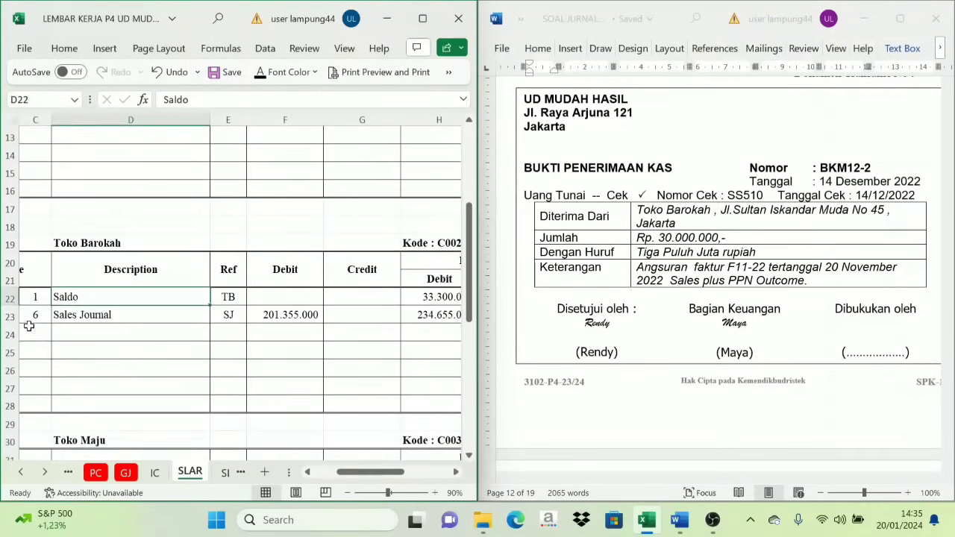
drag(29, 328, 87, 328)
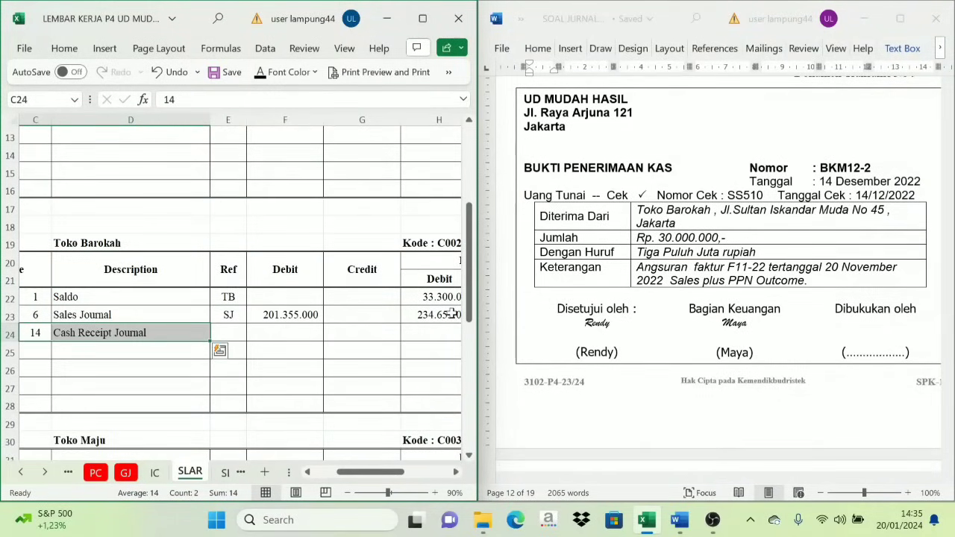
click(25, 336)
click(118, 329)
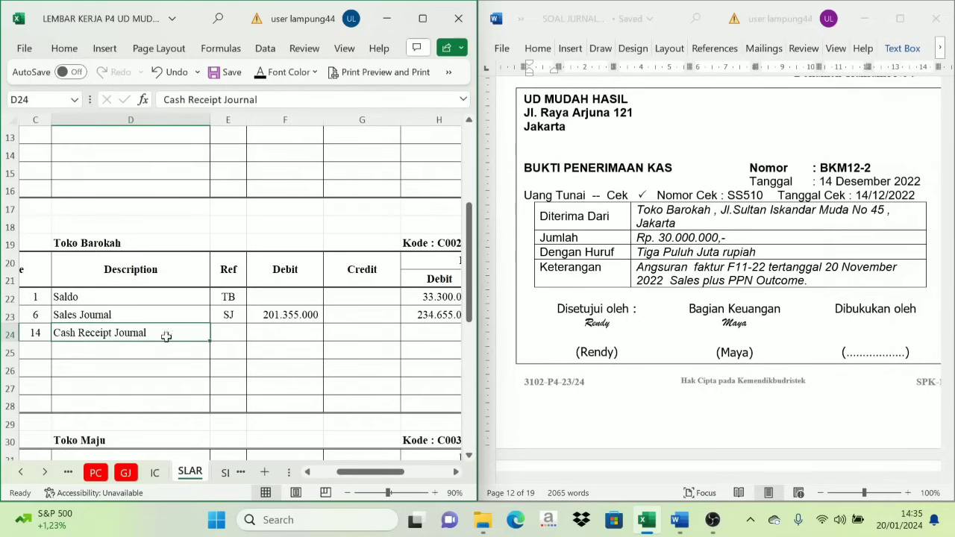
click(249, 332)
click(234, 335)
click(259, 74)
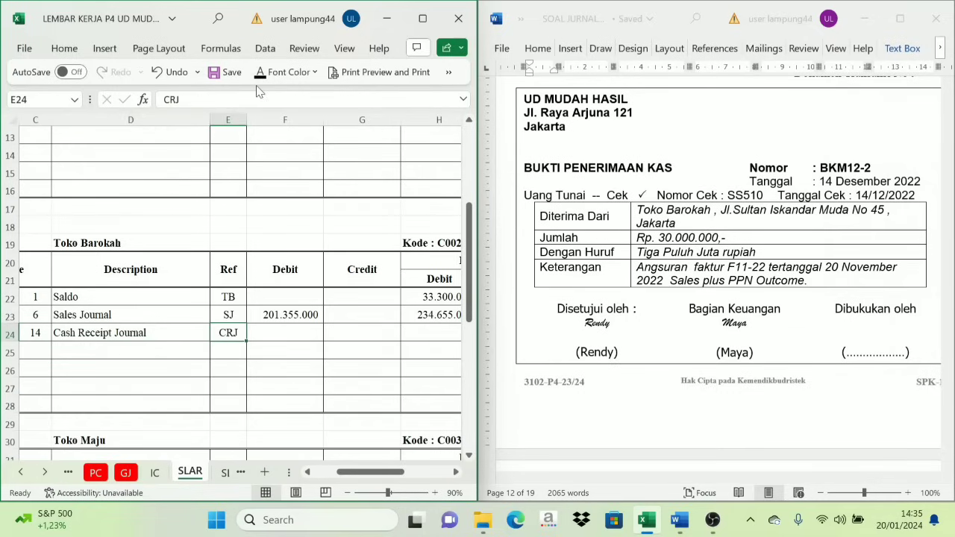
click(83, 335)
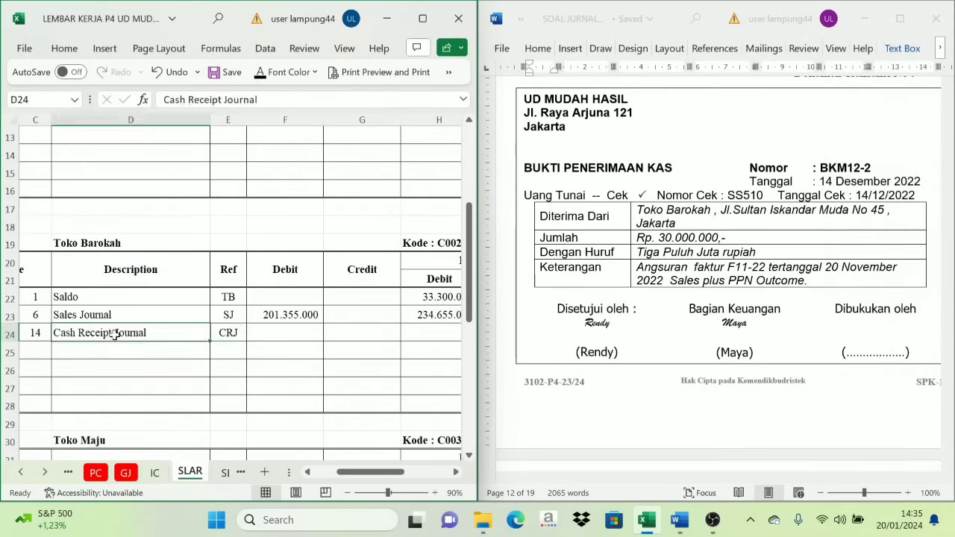
click(257, 331)
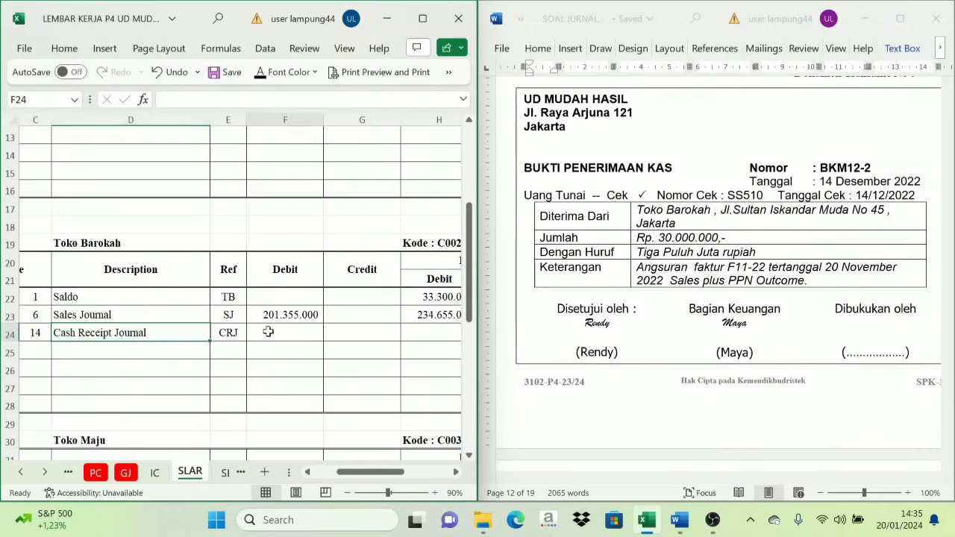
click(20, 472)
click(20, 471)
click(21, 471)
click(20, 472)
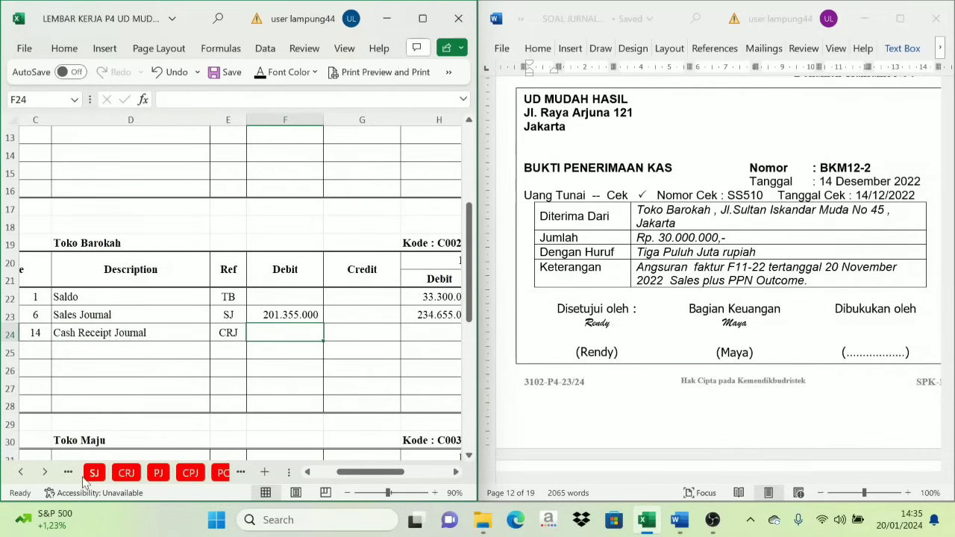
click(126, 474)
click(283, 254)
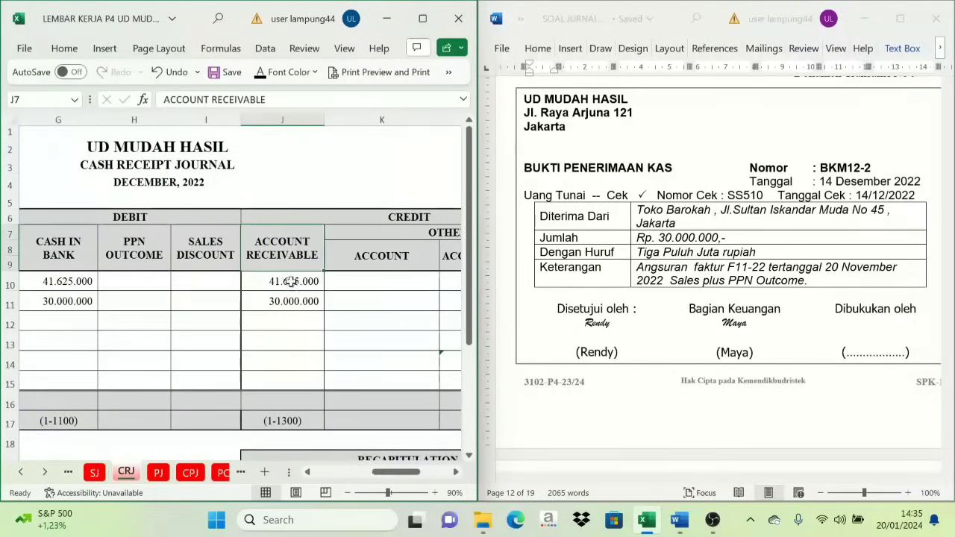
click(297, 294)
click(281, 237)
click(320, 215)
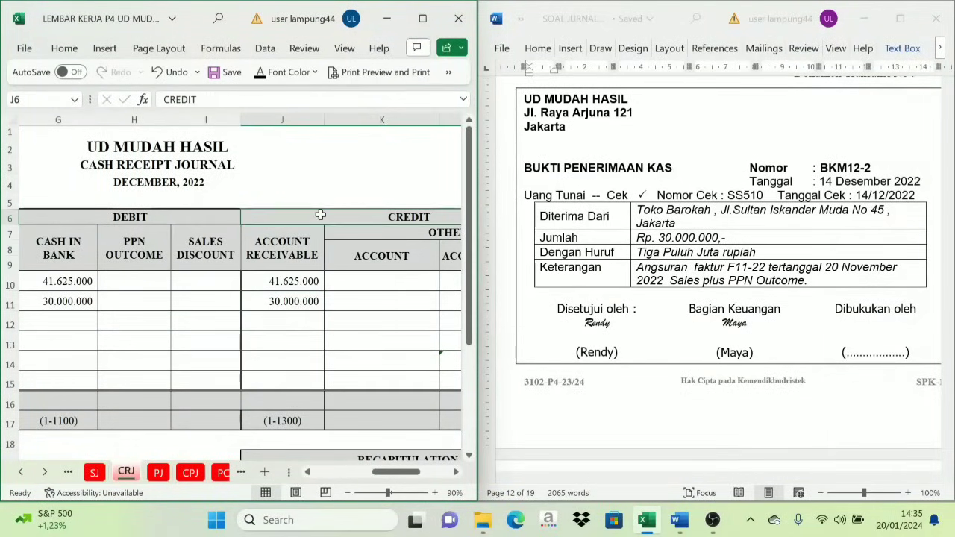
click(301, 268)
click(288, 306)
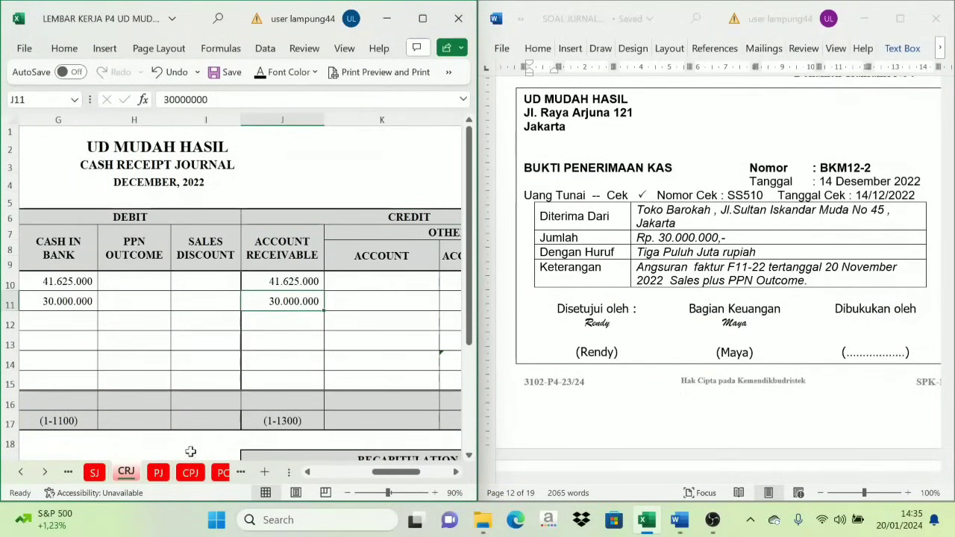
Step: Reveal the credit of 30.000.000, linked to CRJ cell J11, in row 24 of Toko Barokah's receivable subsidiary ledger
click(45, 471)
click(44, 472)
click(45, 471)
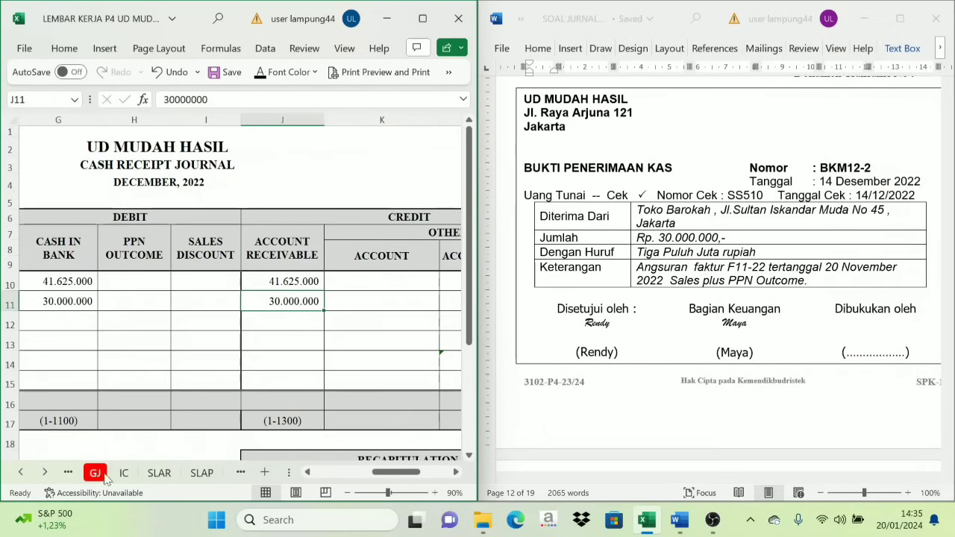
click(158, 473)
click(292, 270)
click(300, 330)
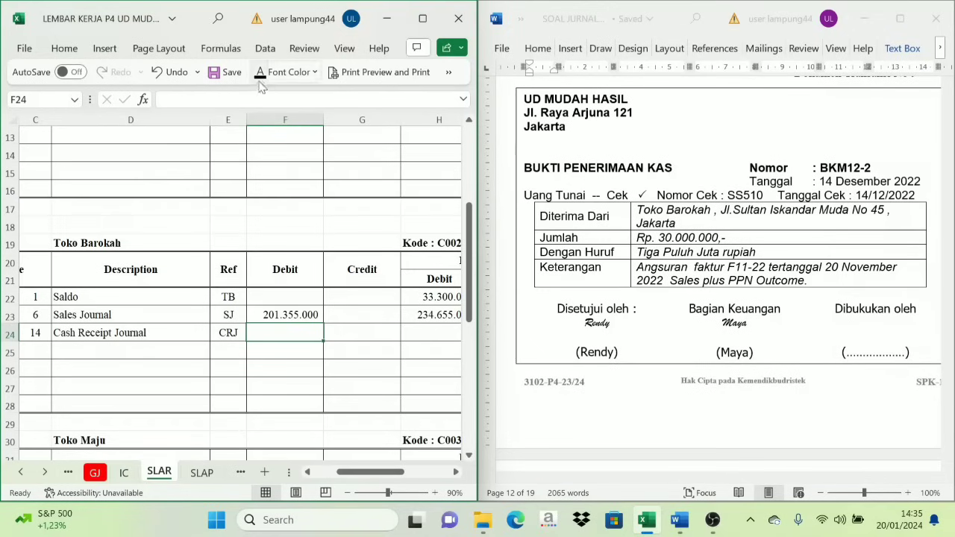
click(368, 328)
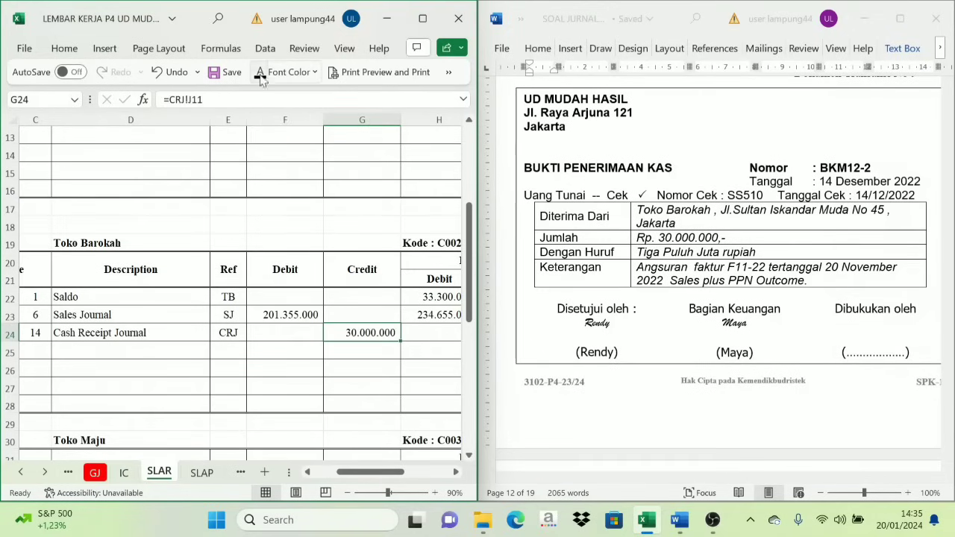
drag(403, 477, 413, 480)
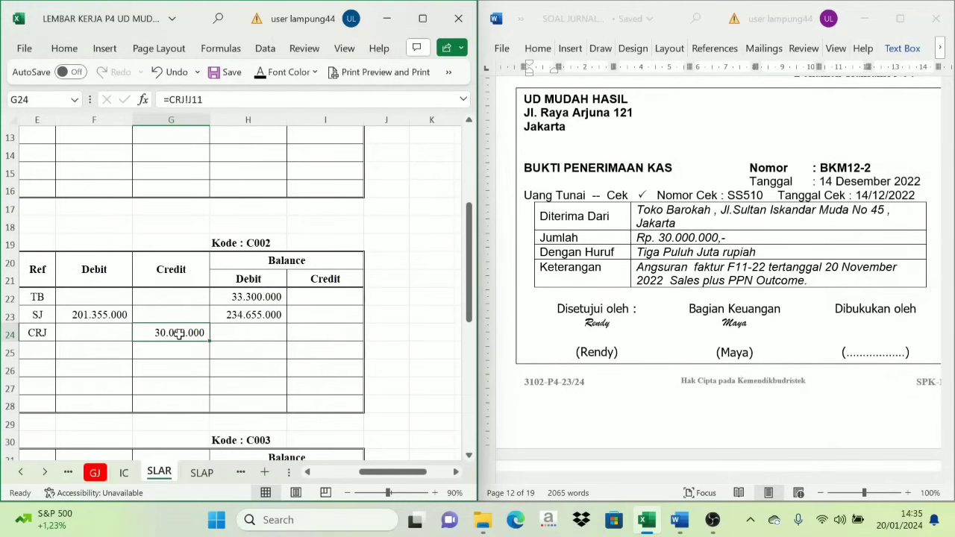
Step: Reveal the debit balance of 204.655.000, calculated as H23-G24, in row 24 of Toko Barokah's receivable subsidiary ledger
click(238, 330)
click(256, 279)
click(181, 270)
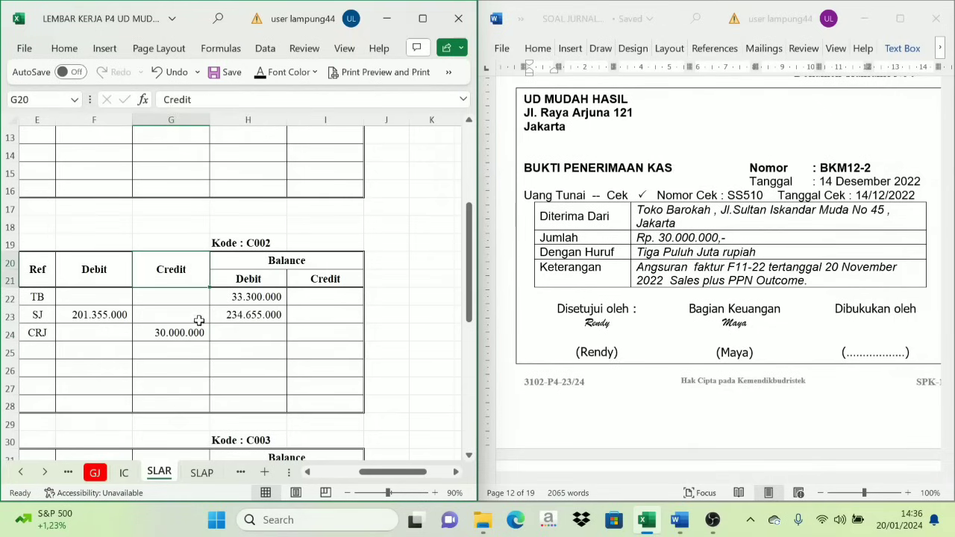
click(200, 320)
click(237, 319)
click(194, 345)
click(249, 344)
click(247, 332)
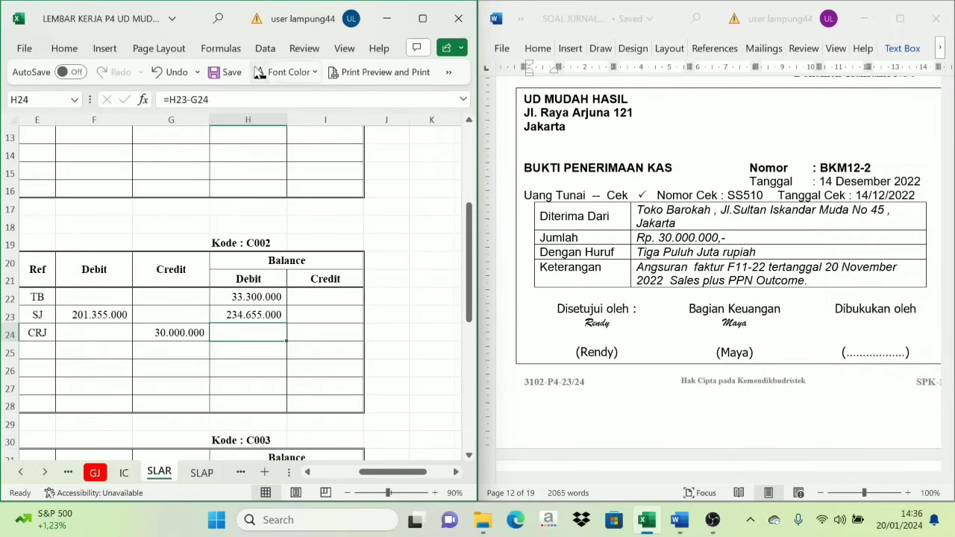
click(259, 72)
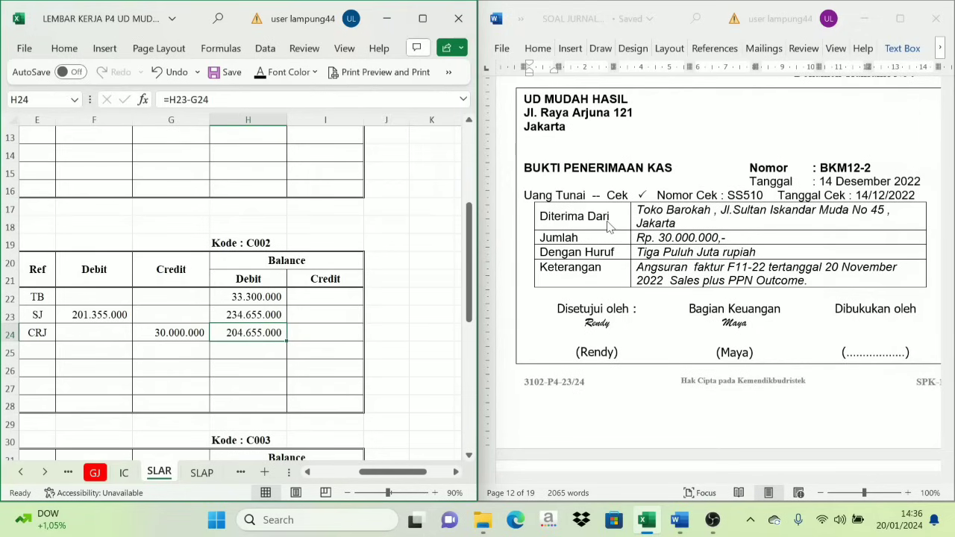
Step: Bring up invoice F12-2 and reveal date 18, invoice number F12-2 and description Toko Kharisma in row 10 of the Sales Journal
scroll(663, 256, down, 6)
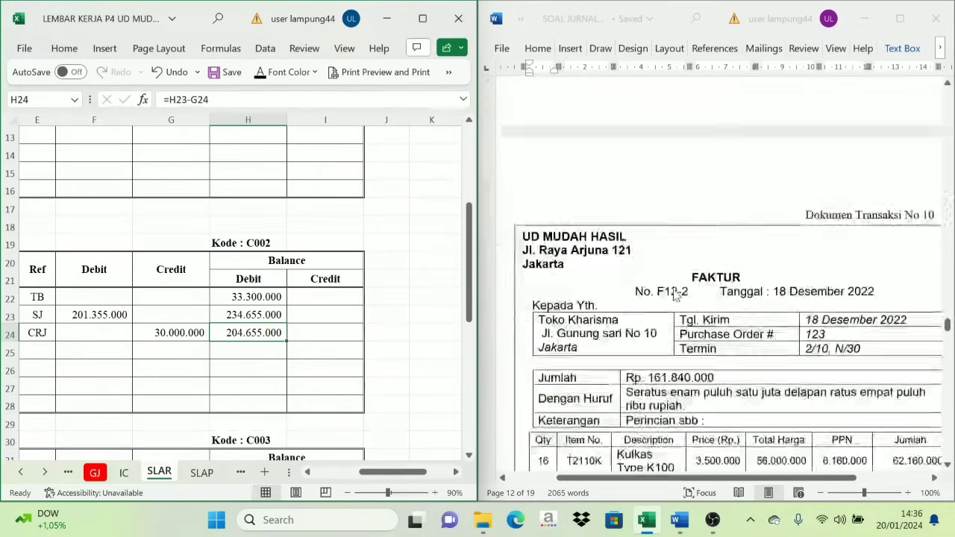
scroll(787, 210, down, 2)
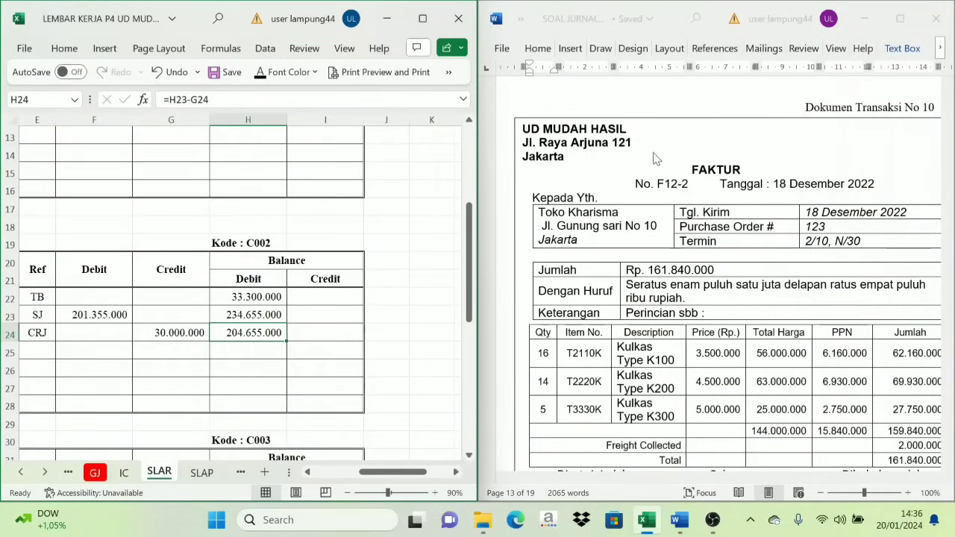
click(21, 473)
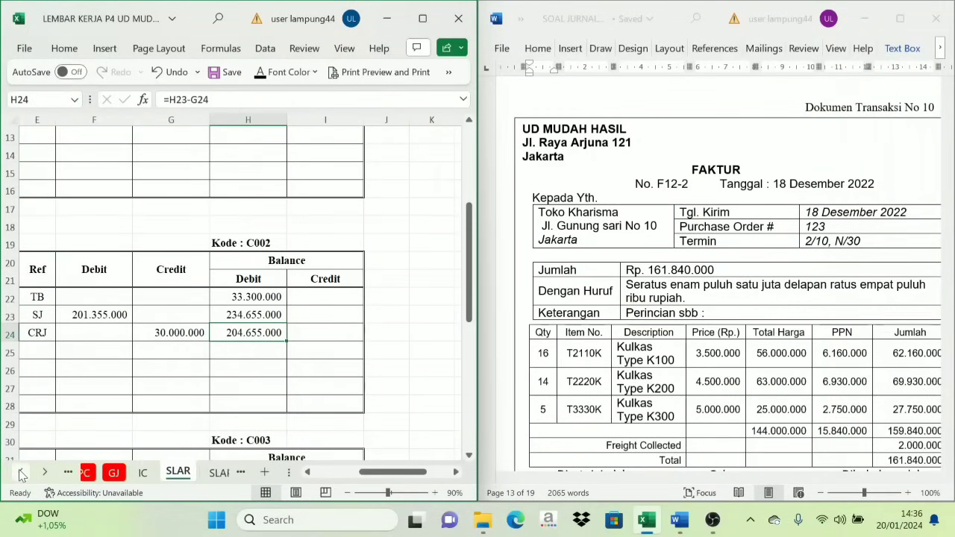
click(21, 473)
click(21, 472)
click(21, 472)
click(21, 472)
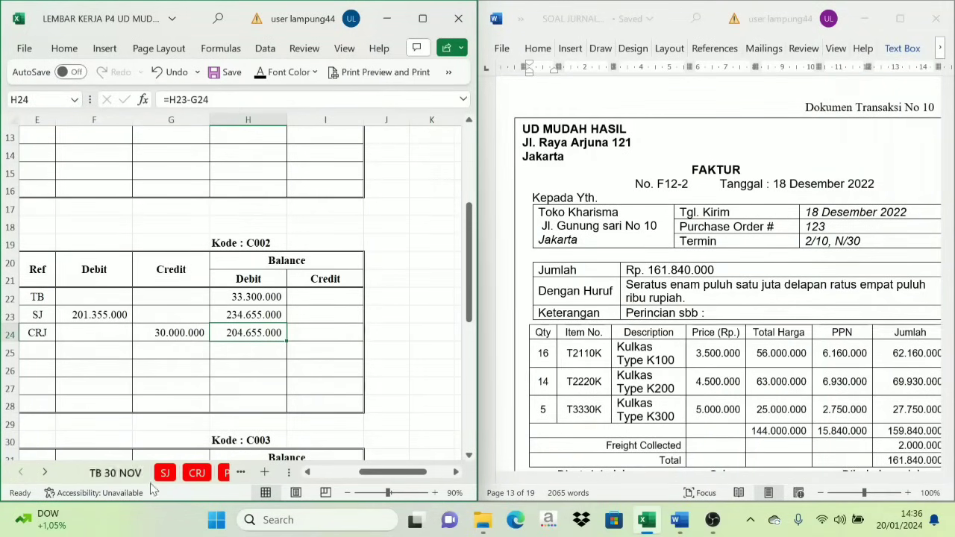
click(166, 473)
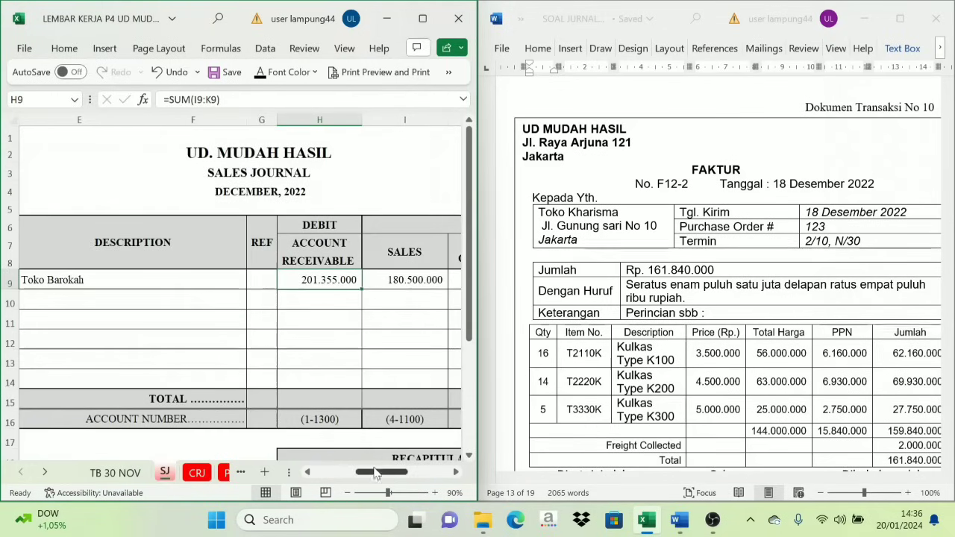
drag(367, 474, 343, 474)
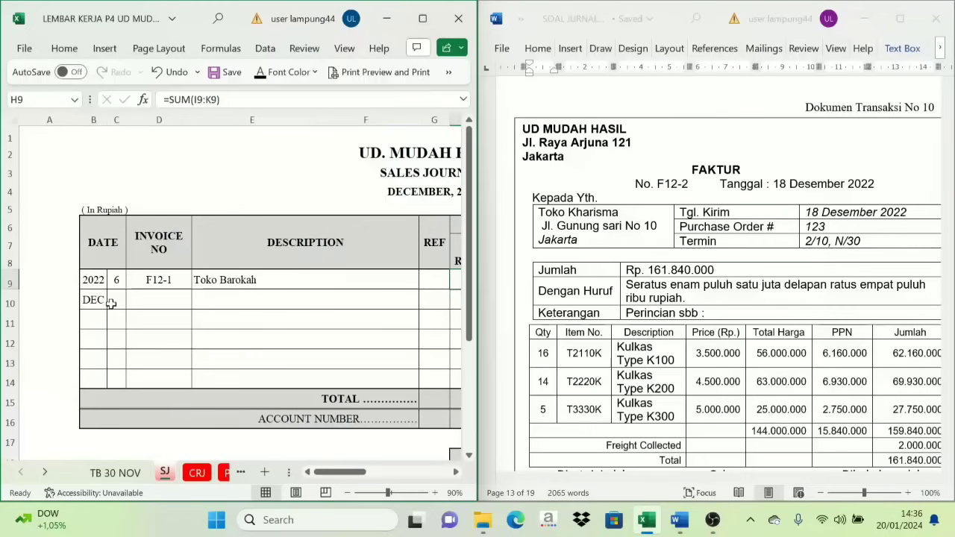
drag(111, 303, 306, 307)
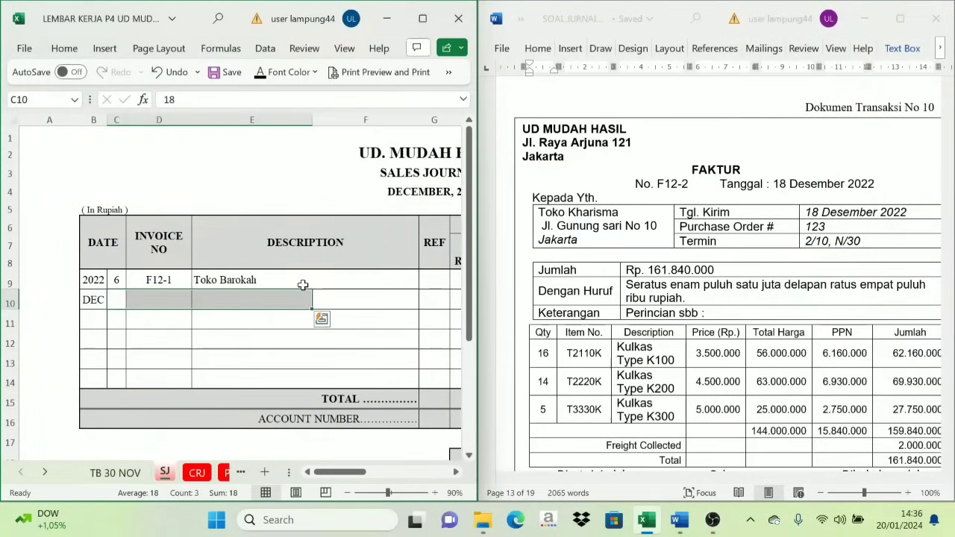
click(263, 73)
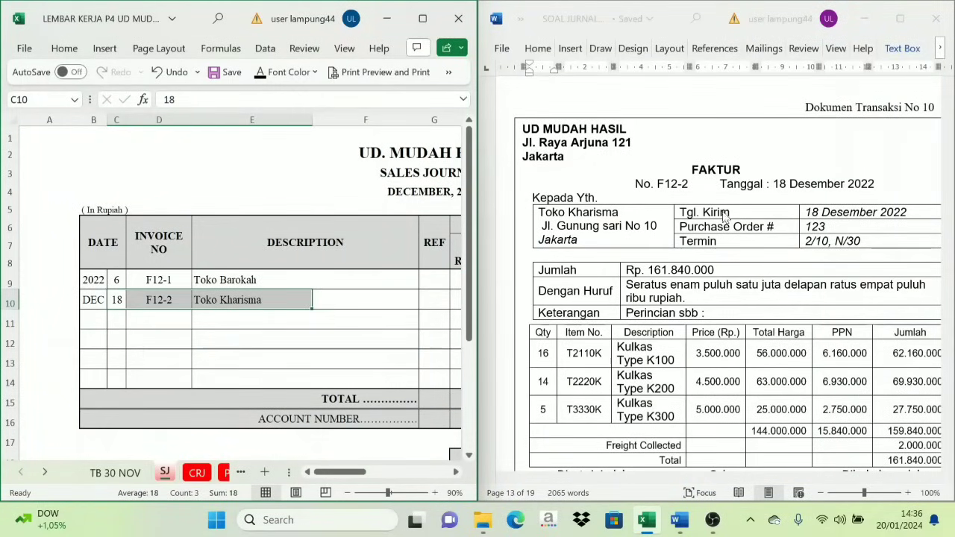
Step: Reveal the sales credit of 144.000.000 for invoice F12-2 in row 10 of the Sales Journal
click(340, 303)
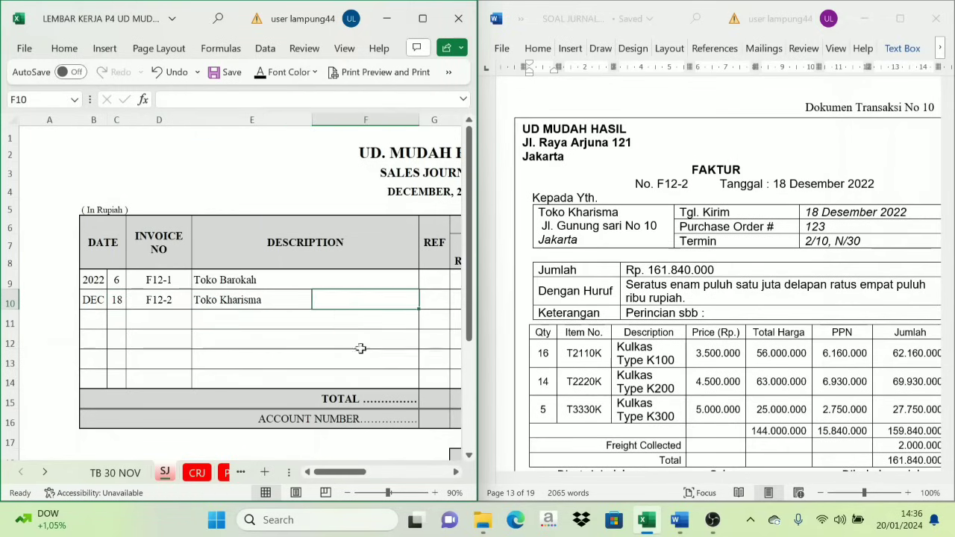
drag(372, 474, 430, 494)
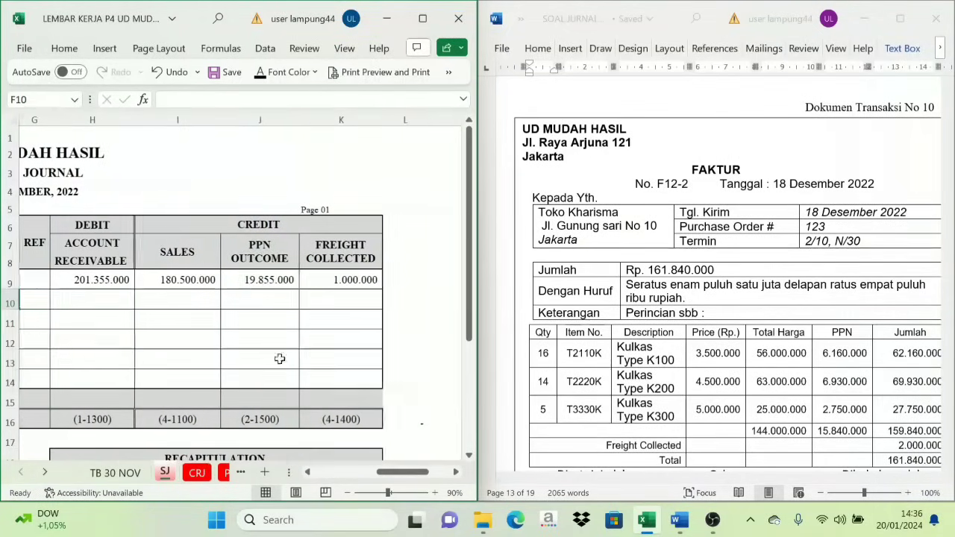
click(234, 229)
click(189, 302)
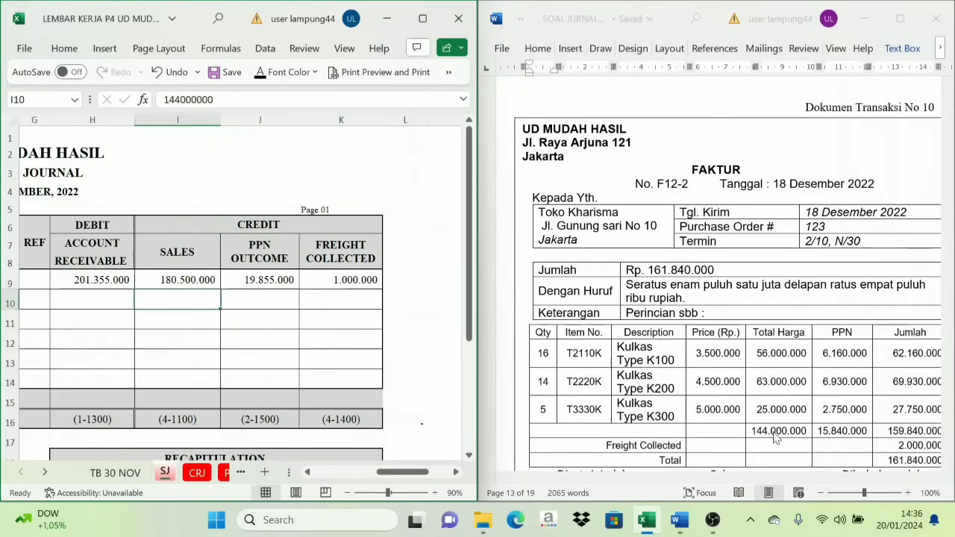
click(271, 72)
Step: Reveal the PPN outcome of 15.840.000 and the freight collected of 2.000.000 in row 10 of the Sales Journal
click(261, 300)
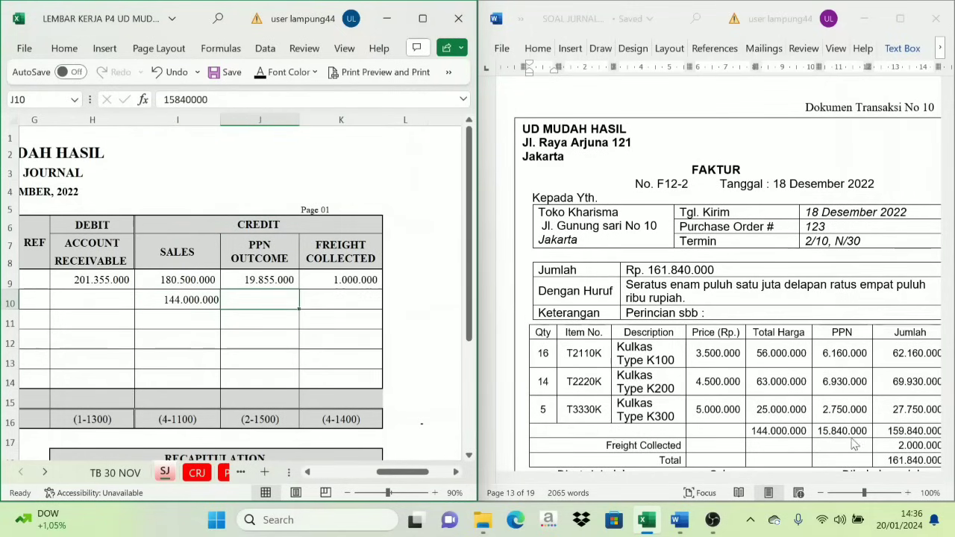
click(270, 72)
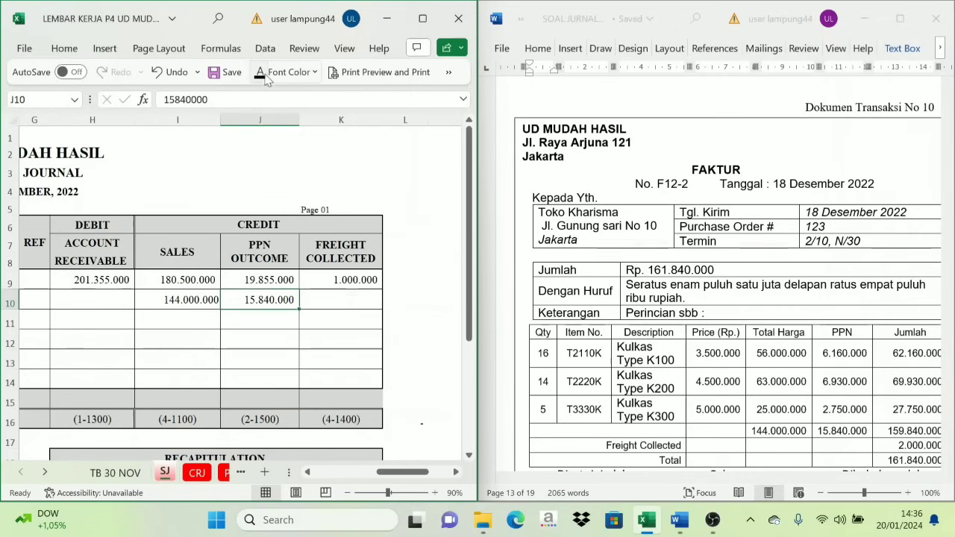
click(611, 439)
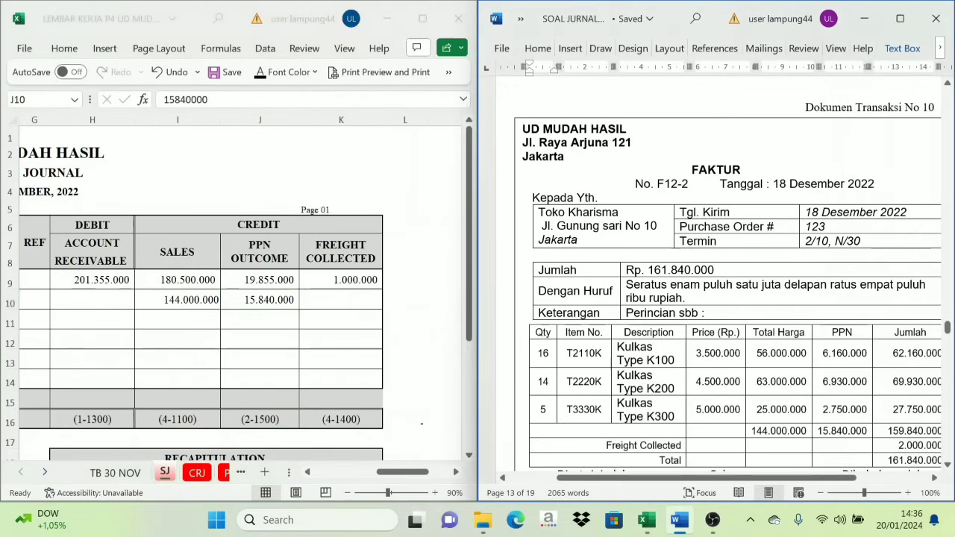
click(337, 299)
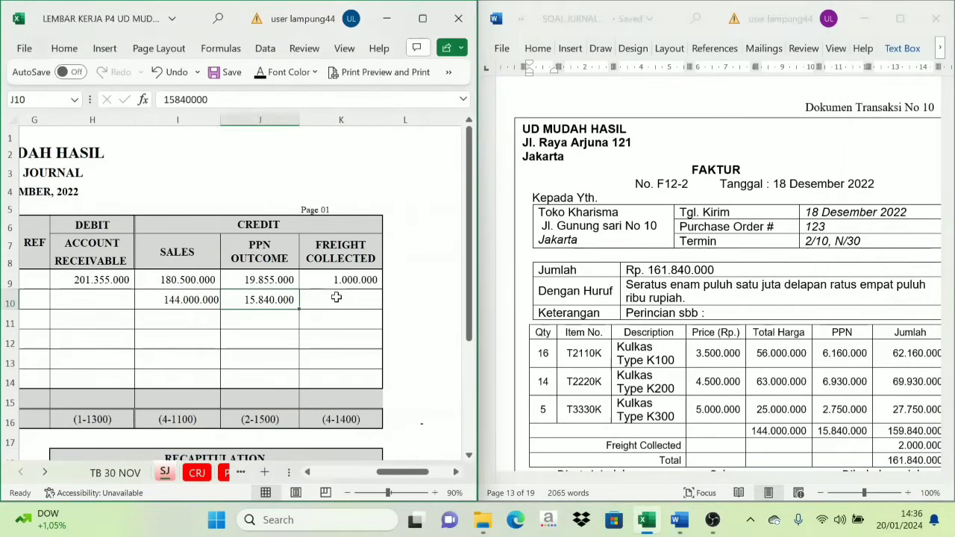
click(270, 72)
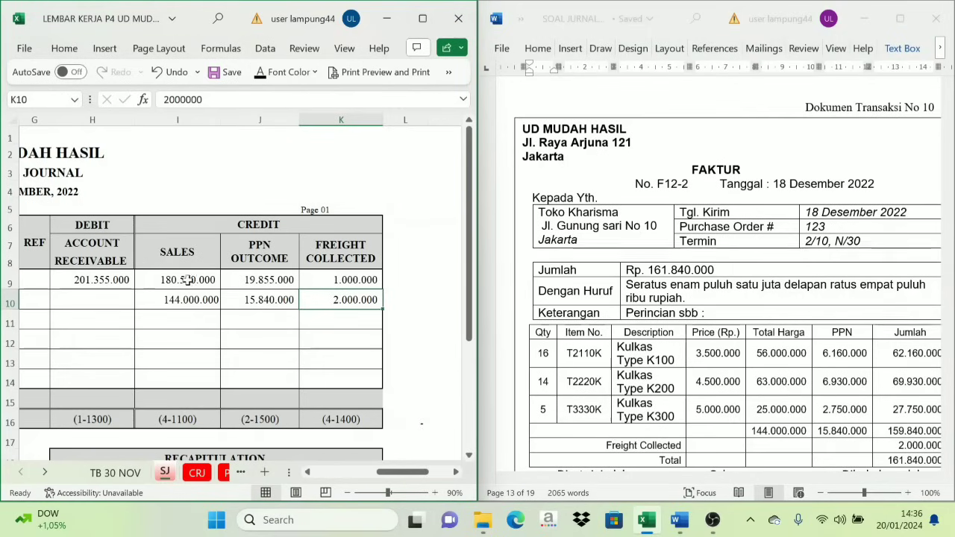
Step: Reveal the account receivable debit of 161.840.000, the sum of I10:K10, in row 10 of the Sales Journal
click(198, 301)
click(254, 298)
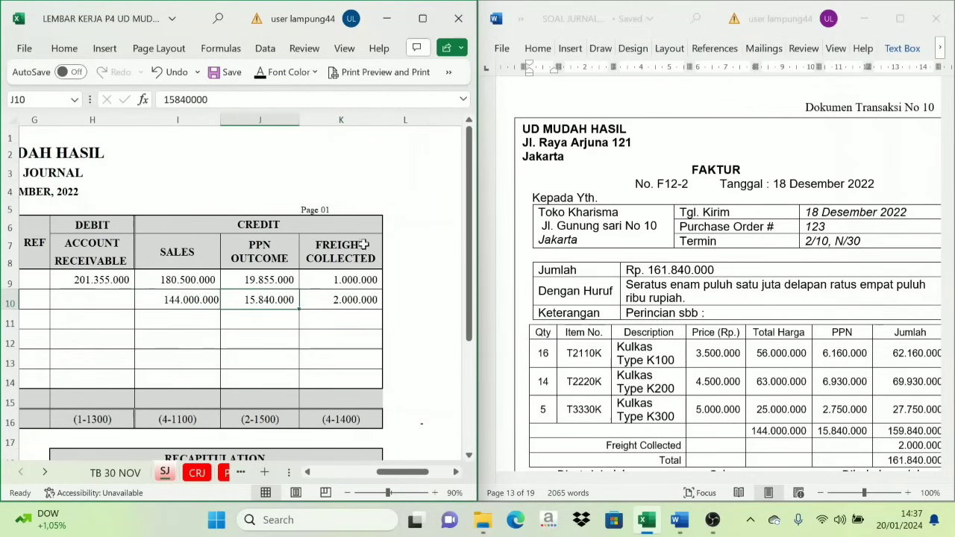
click(351, 308)
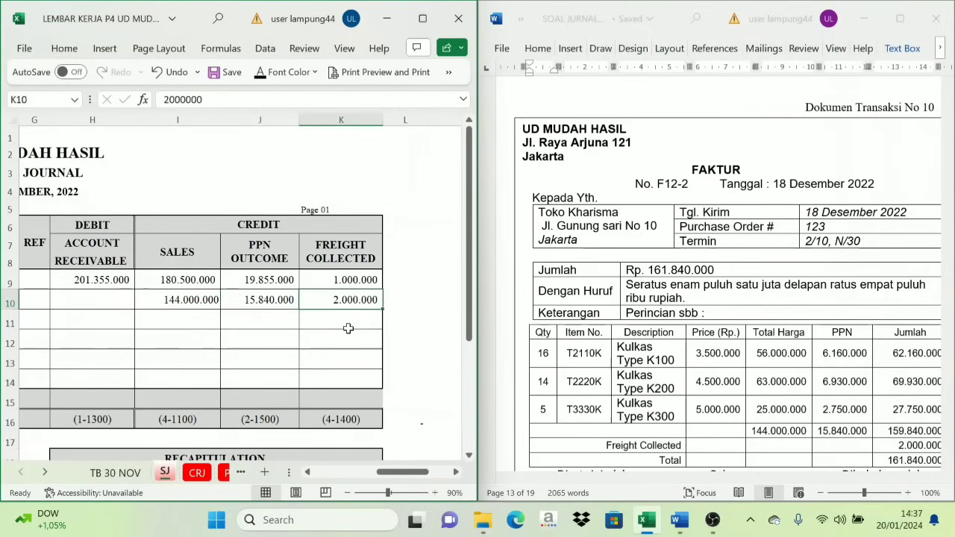
click(89, 304)
click(271, 72)
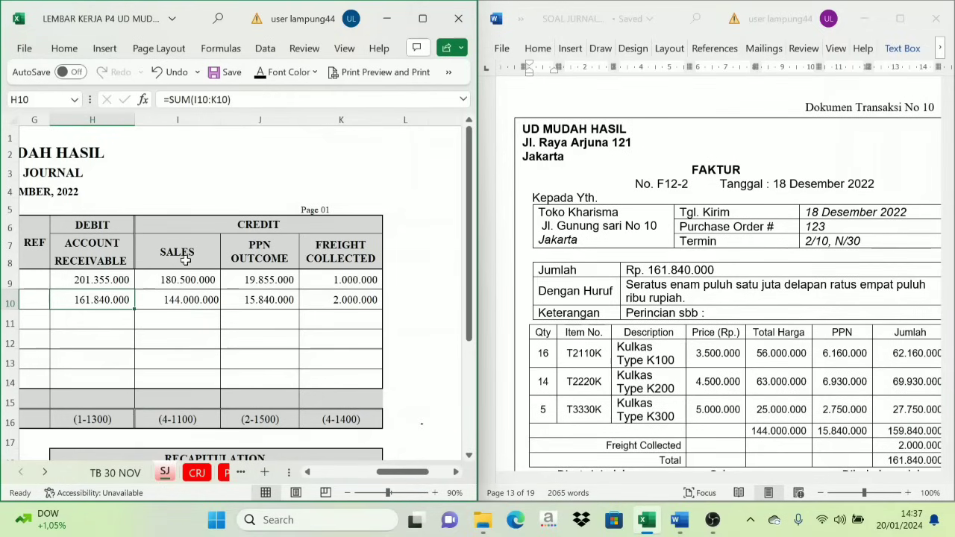
click(184, 319)
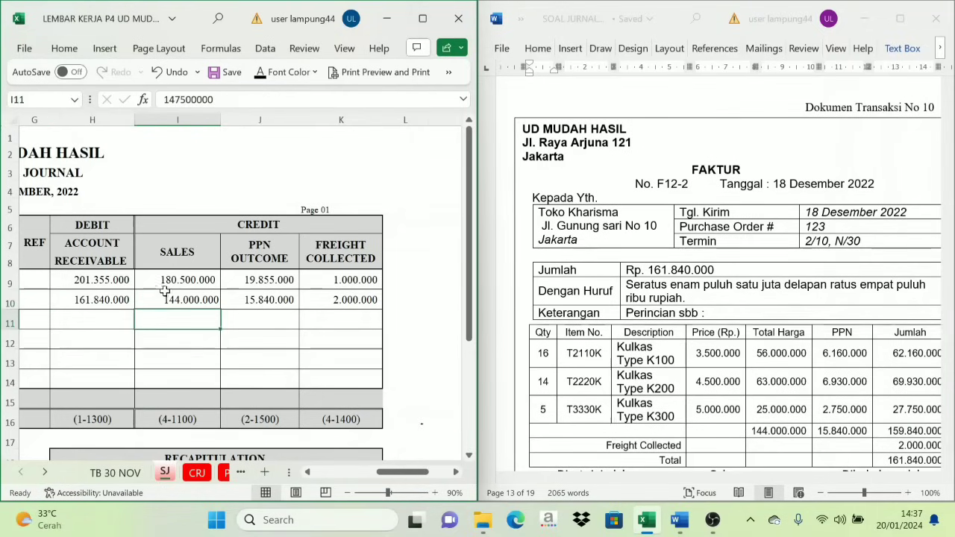
click(97, 300)
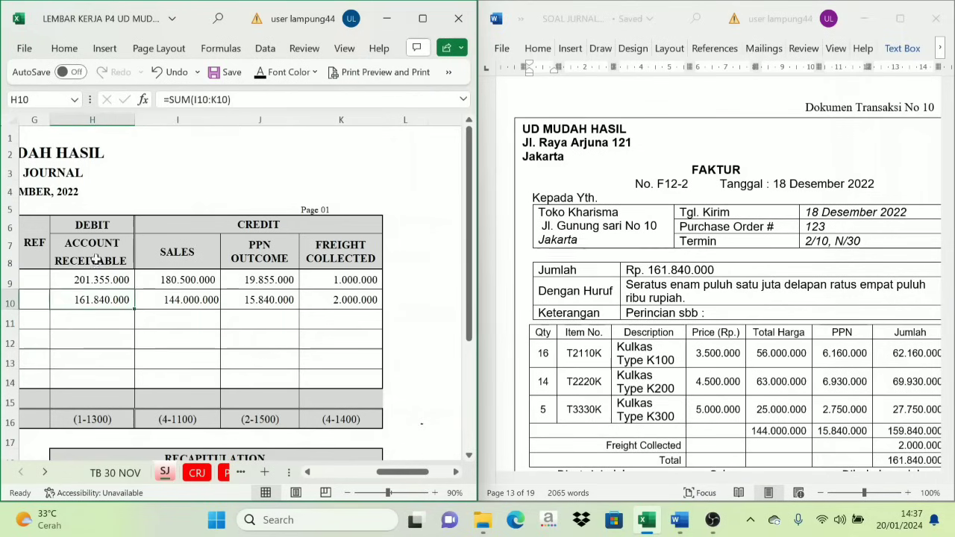
click(91, 246)
click(79, 299)
click(93, 233)
click(94, 292)
click(45, 472)
click(45, 473)
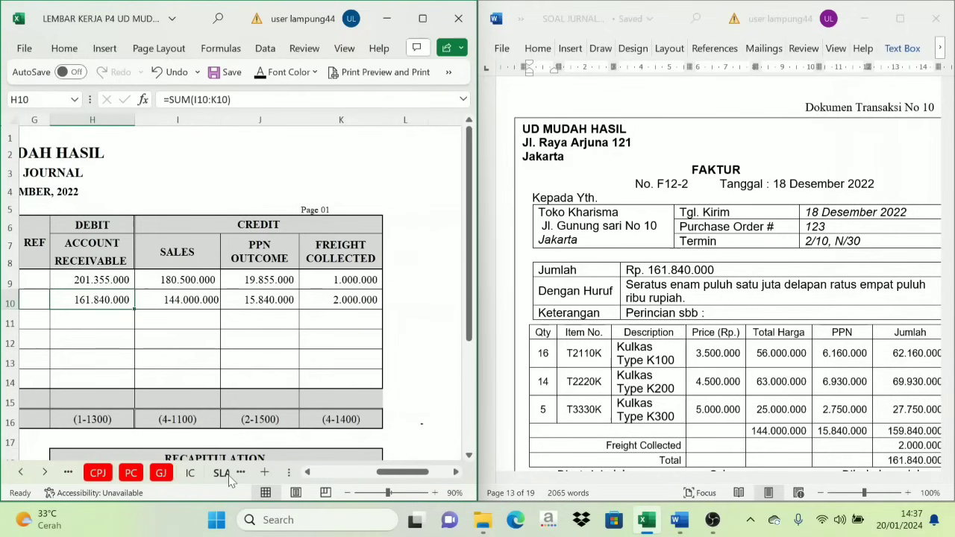
click(196, 473)
scroll(236, 319, up, 1)
mouse_move(391, 474)
mouse_down()
mouse_move(336, 474)
mouse_move(382, 474)
mouse_up()
scroll(333, 420, up, 2)
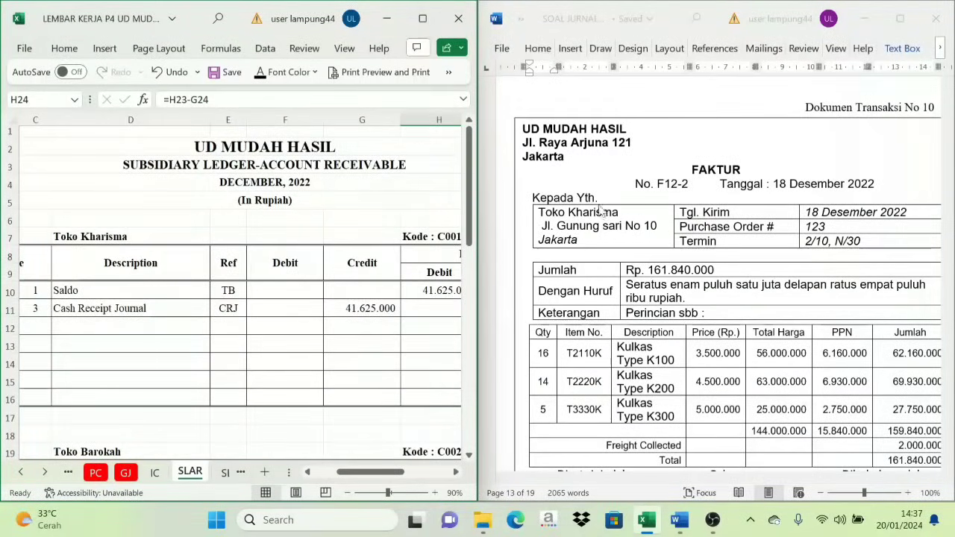
click(72, 237)
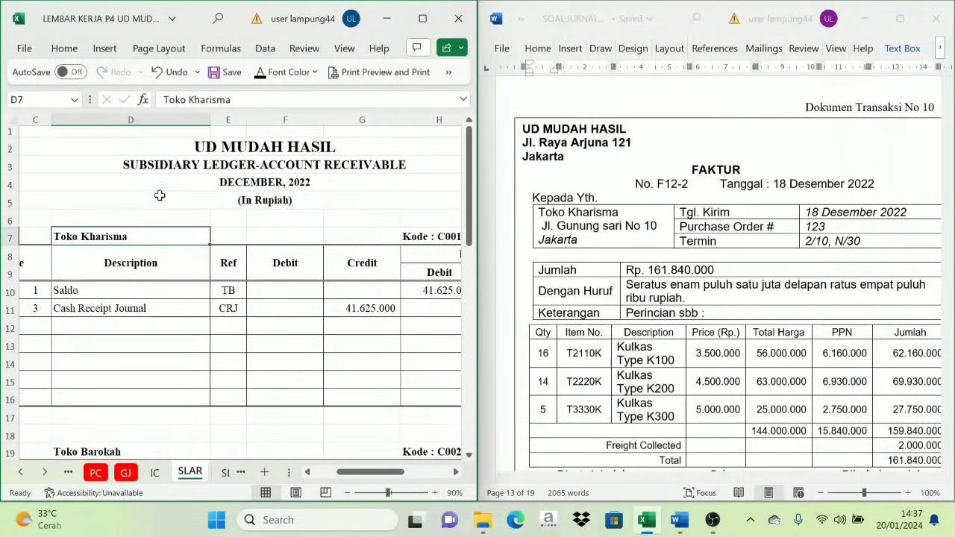
click(47, 324)
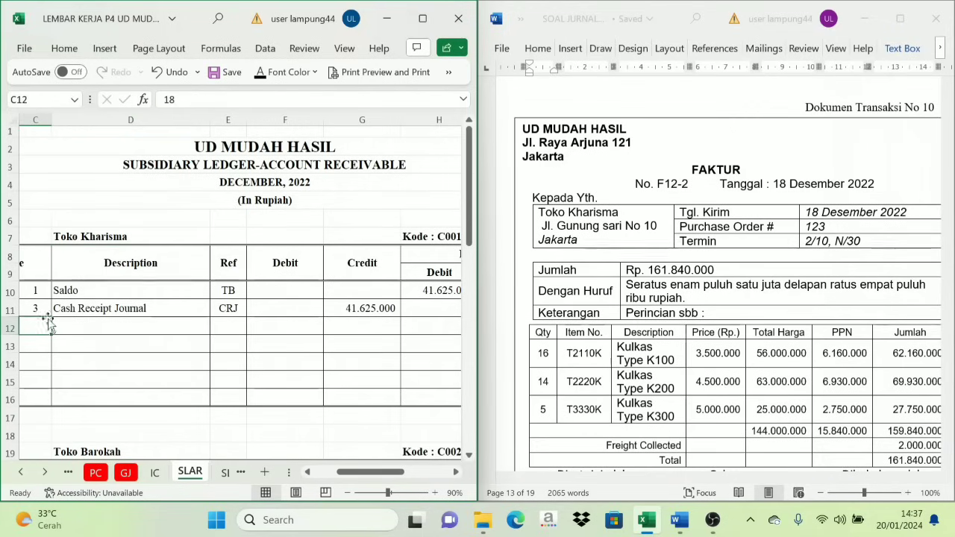
click(72, 332)
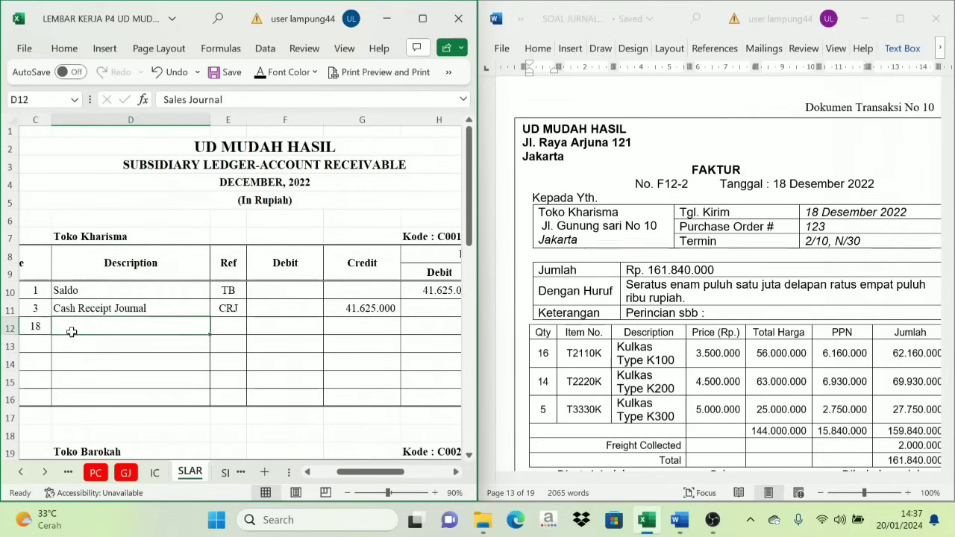
click(263, 72)
click(220, 325)
click(263, 71)
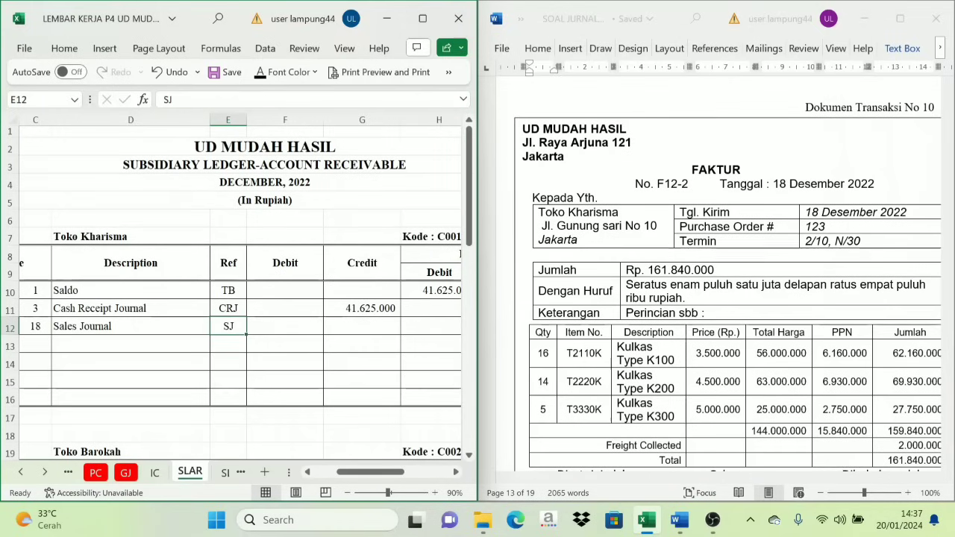
Step: Reveal the debit of 161.840.000, linked to SJ cell H10, in row 12 of Toko Kharisma's receivable subsidiary ledger
click(268, 340)
click(129, 333)
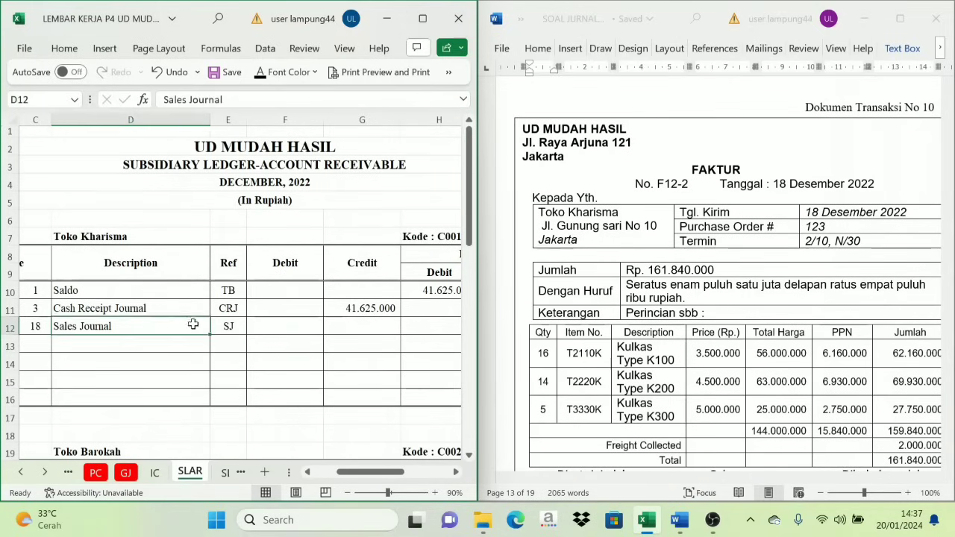
click(290, 333)
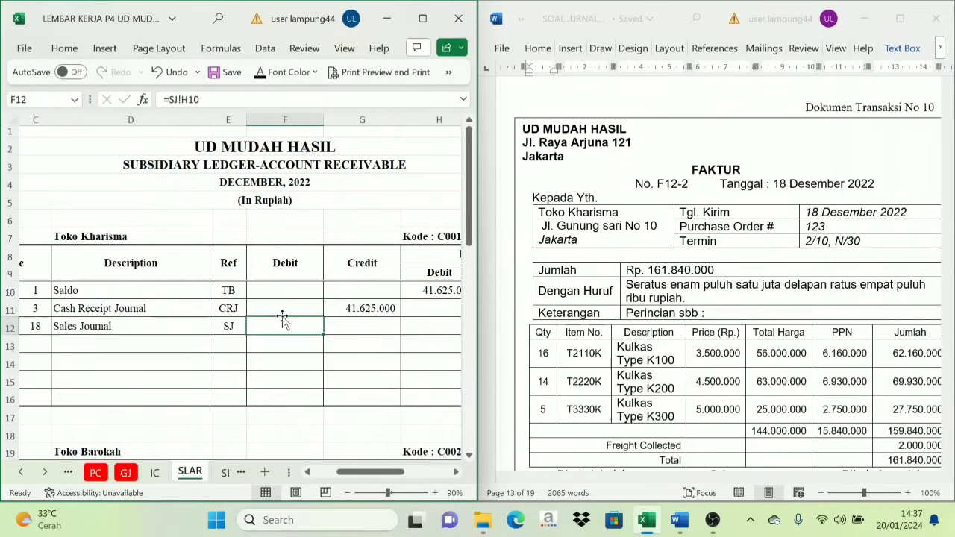
click(259, 72)
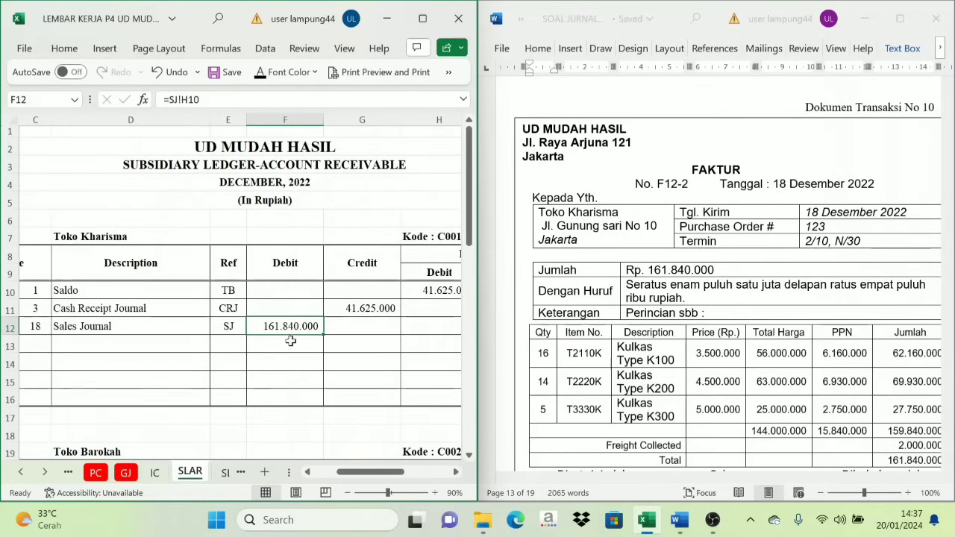
Step: Examine Sales Journal cell H10, the source of the debit posted to Toko Kharisma's receivable ledger
click(22, 472)
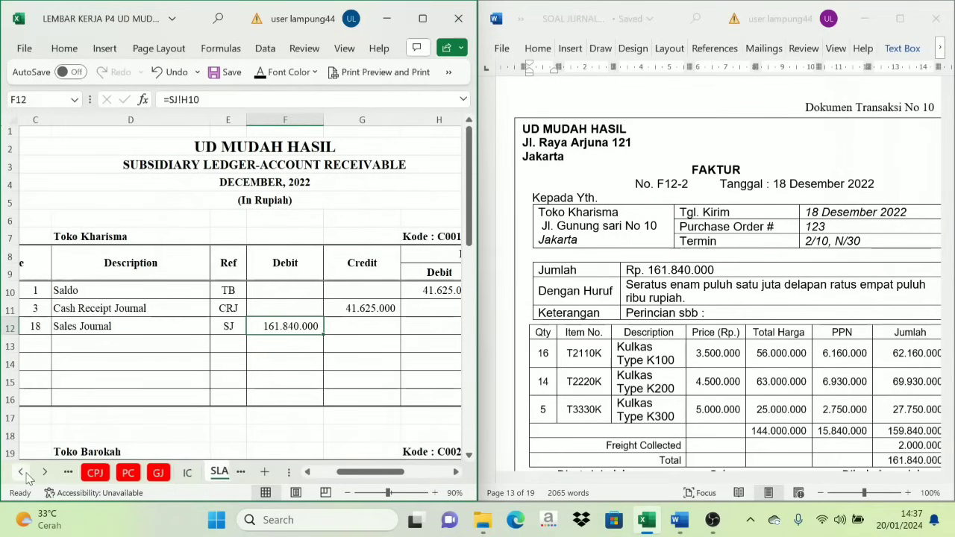
click(25, 474)
click(21, 474)
click(21, 474)
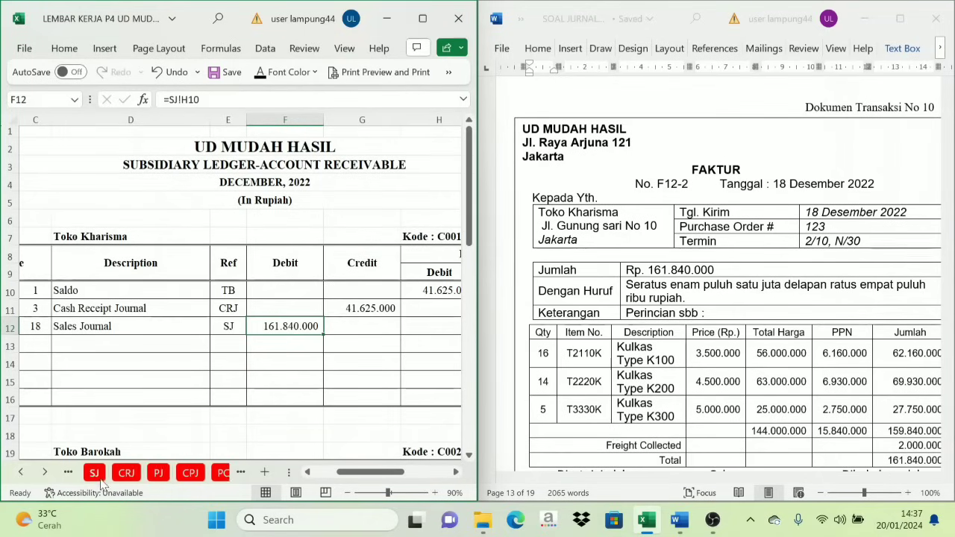
click(94, 473)
click(94, 224)
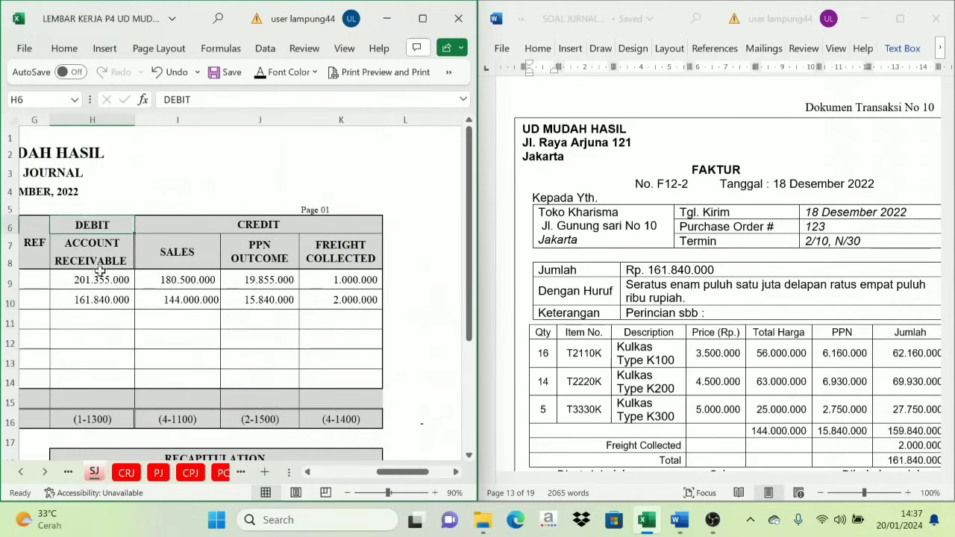
click(102, 300)
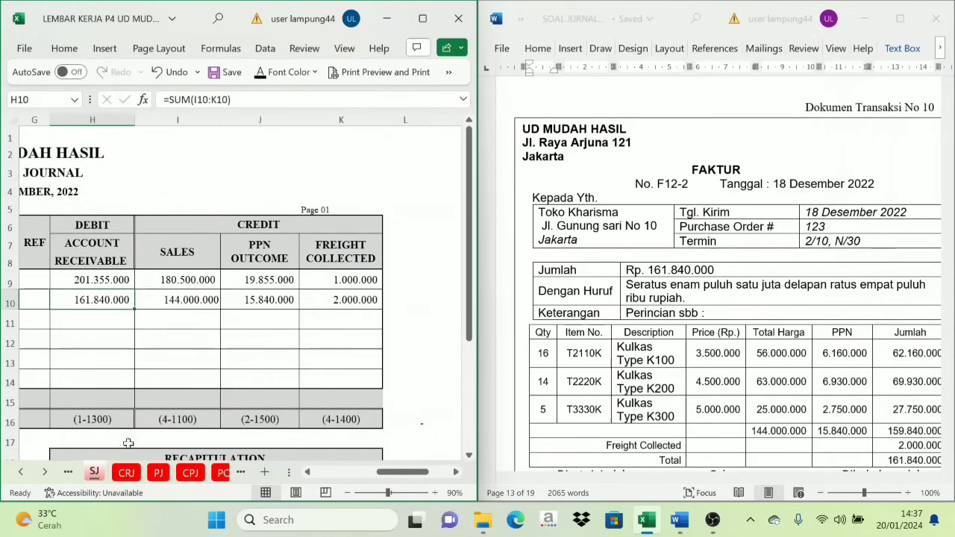
Step: Reveal the debit balance of 161.840.000, linked to F12, in row 12 of Toko Kharisma's receivable subsidiary ledger
click(45, 472)
click(44, 472)
click(44, 471)
click(45, 472)
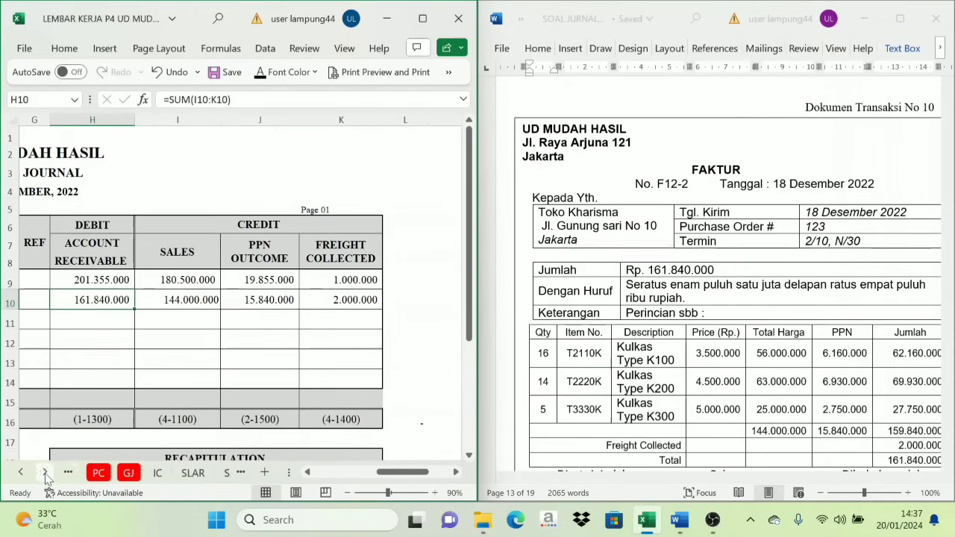
click(190, 473)
drag(380, 480, 404, 480)
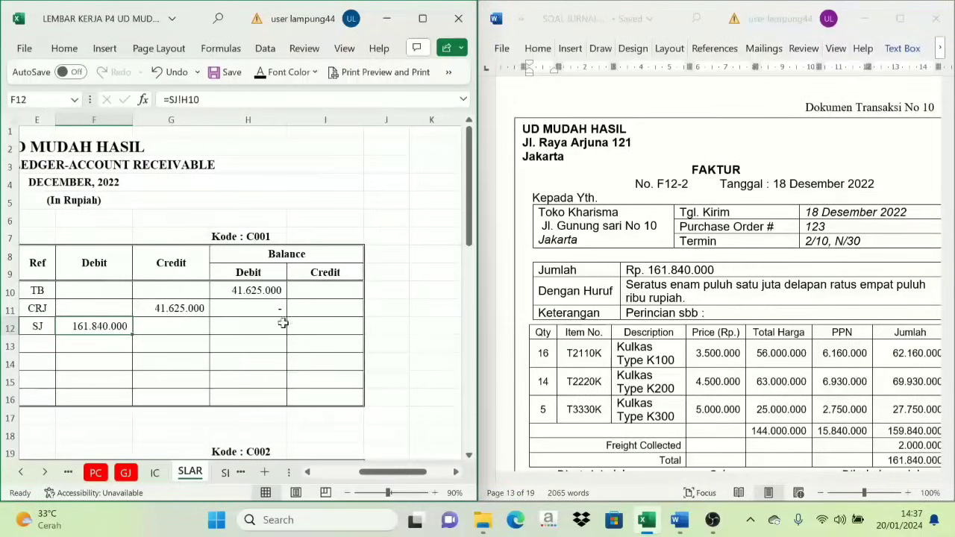
click(248, 314)
click(108, 326)
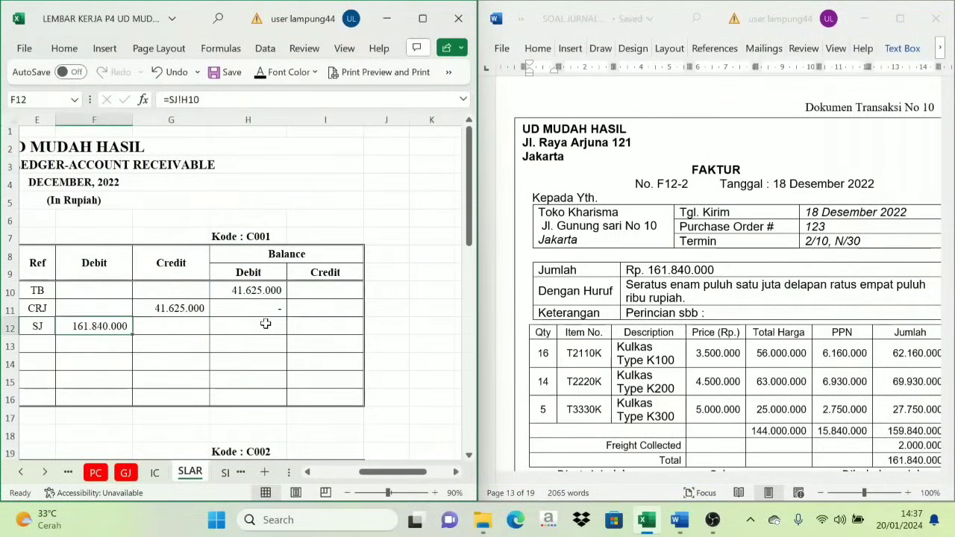
click(264, 325)
click(263, 77)
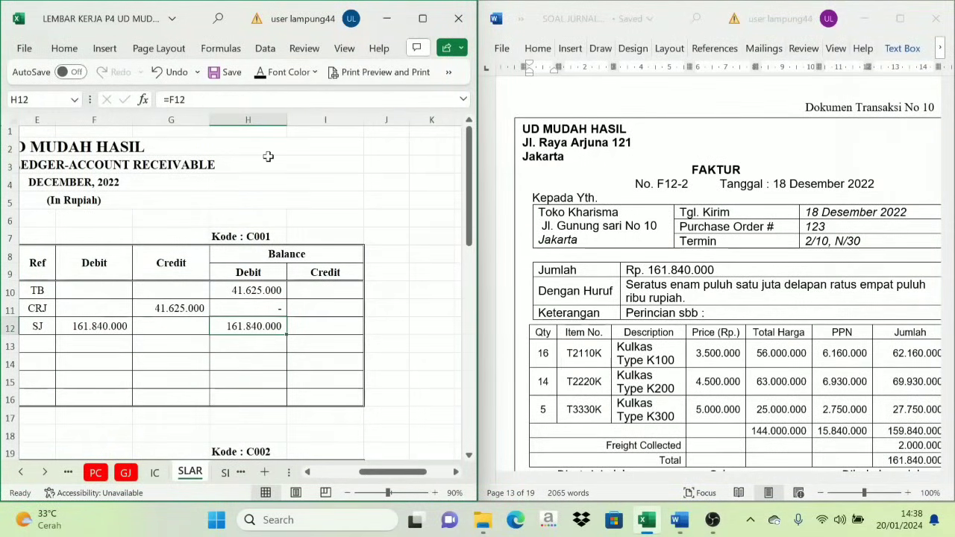
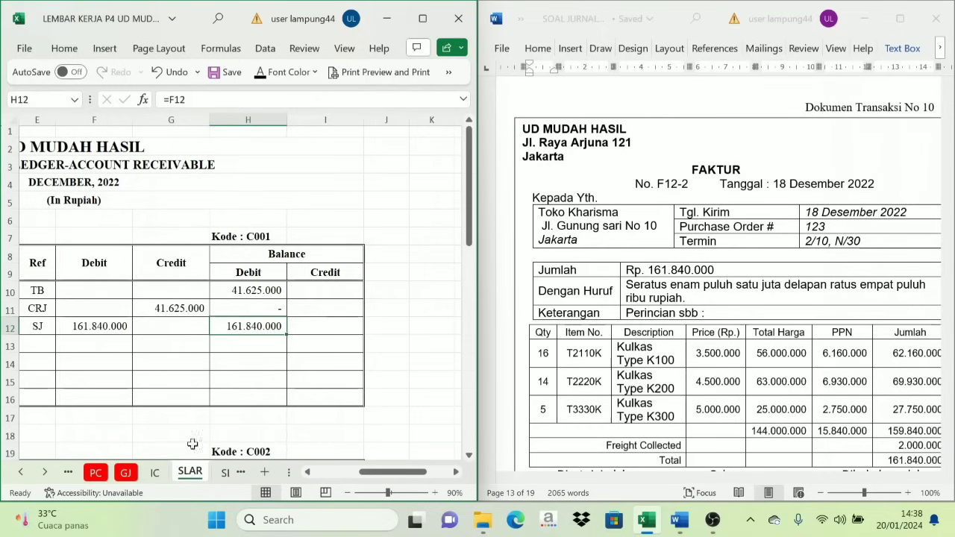
Step: Reveal date 18, evidence number F12-2 and description Toko Kharisma in row 14 of the Kulkas Type K100 inventory card
click(156, 473)
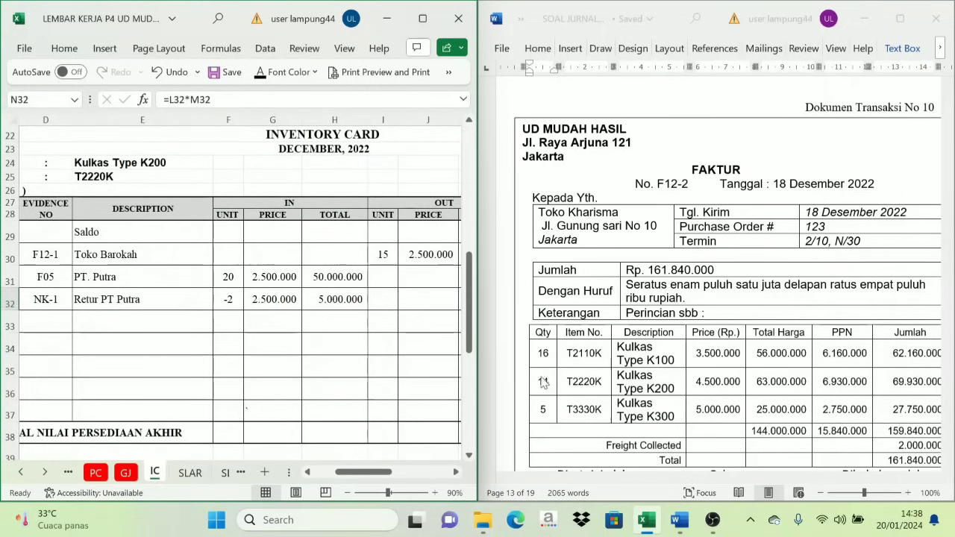
drag(362, 472, 331, 484)
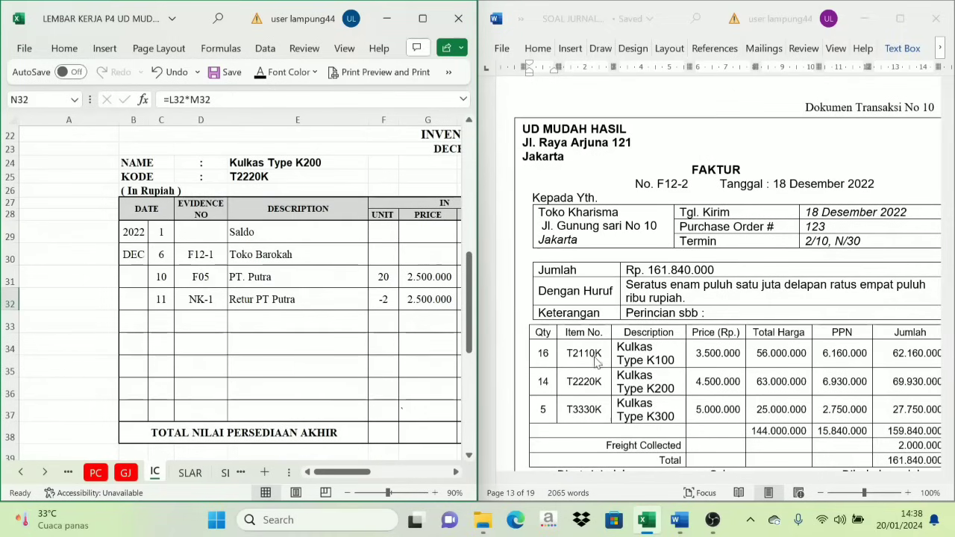
scroll(289, 306, up, 7)
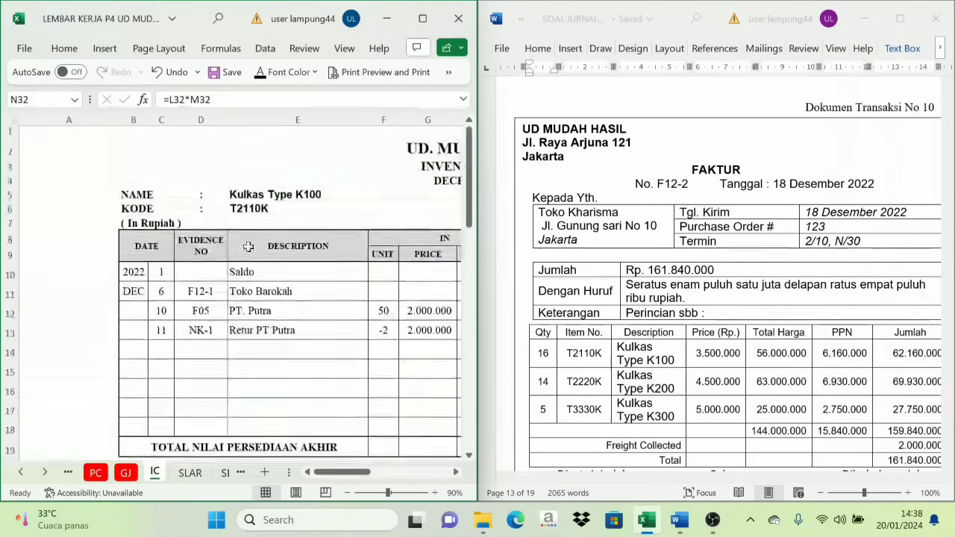
drag(156, 351, 214, 350)
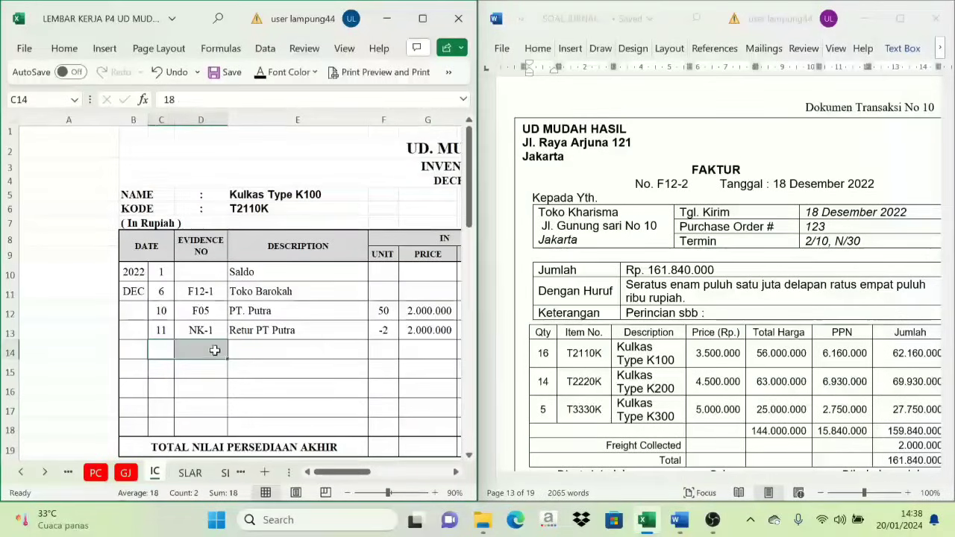
click(267, 73)
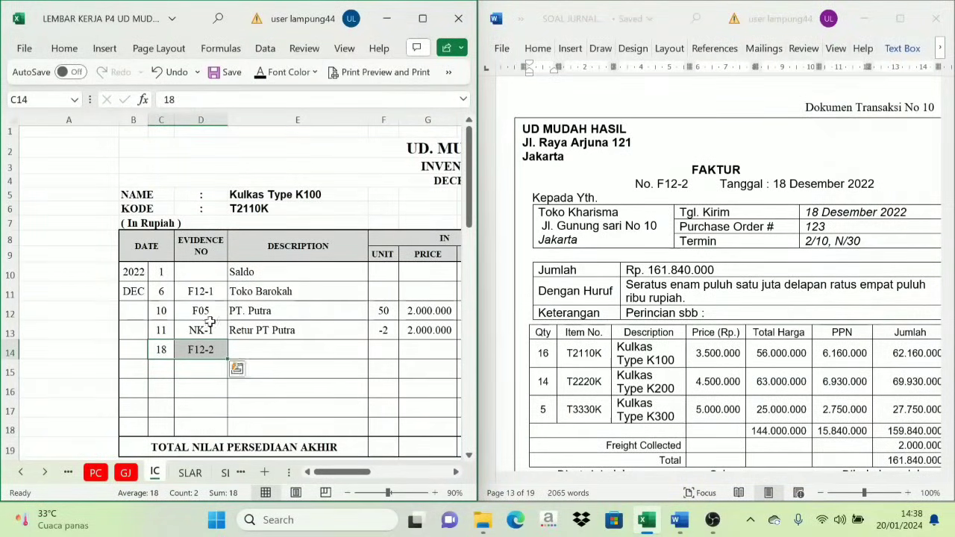
click(254, 352)
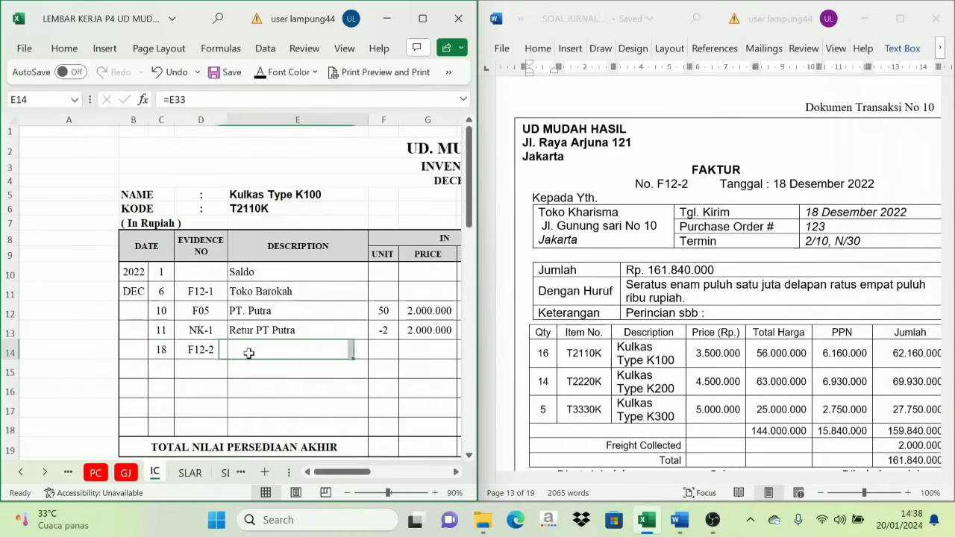
click(263, 78)
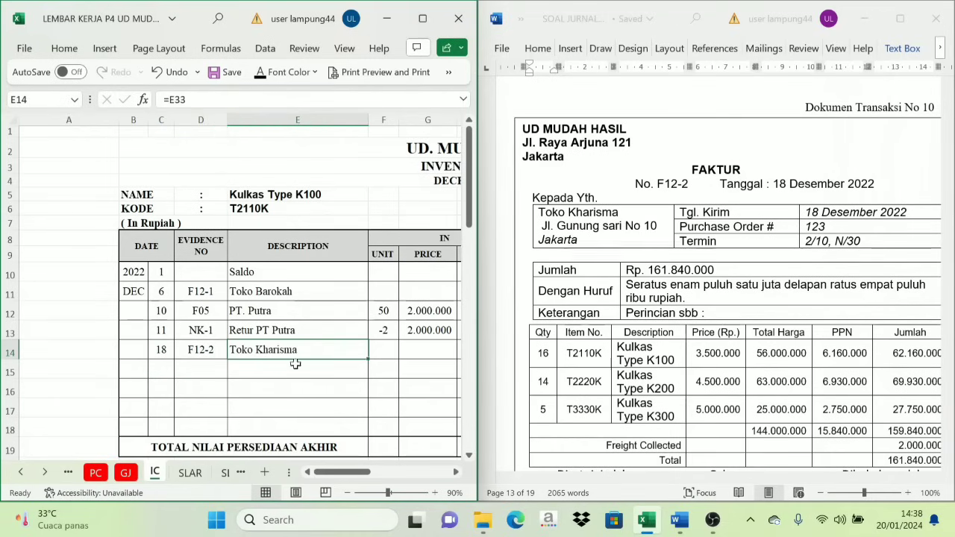
Step: Reveal the outgoing 16 units at 2.000.000, totalling 32.000.000, in row 14 of the Kulkas Type K100 inventory card
drag(340, 472, 385, 477)
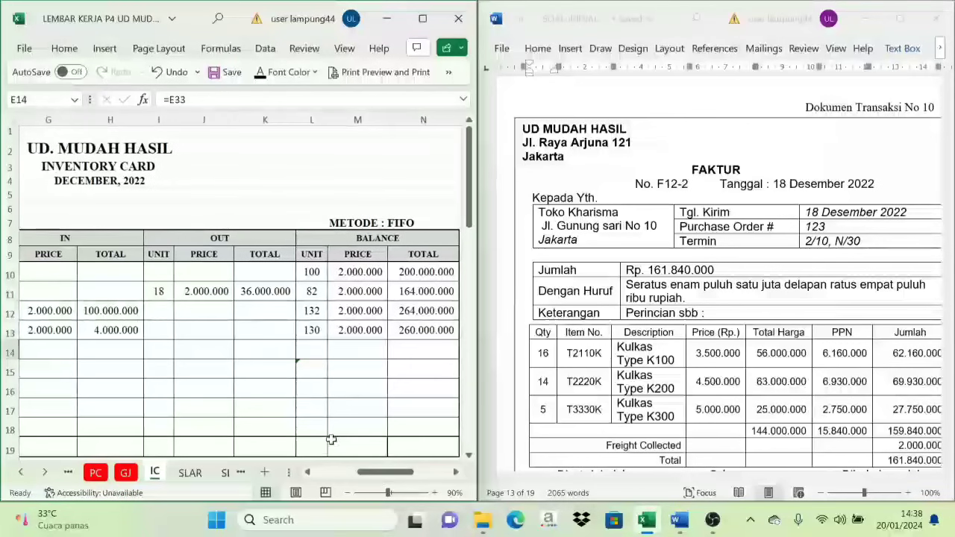
click(162, 349)
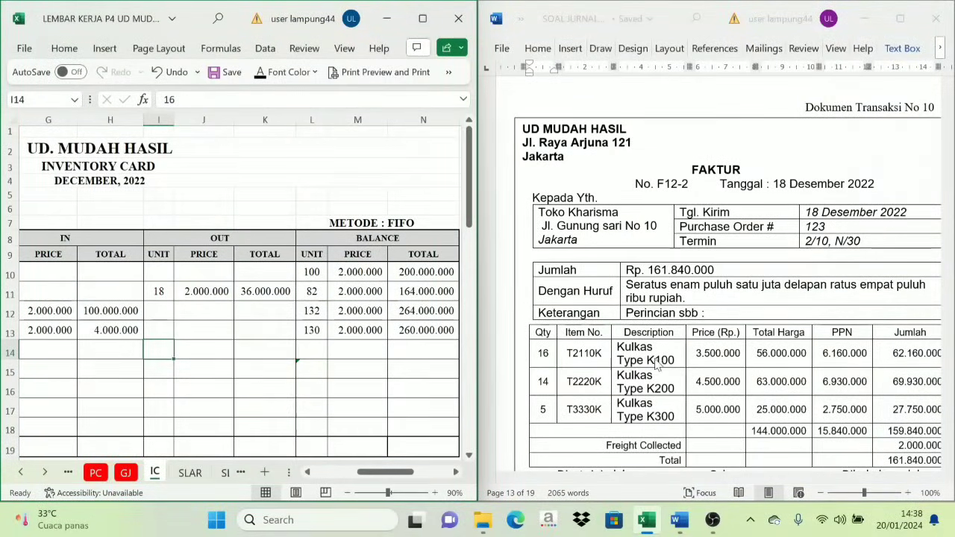
click(259, 75)
click(209, 353)
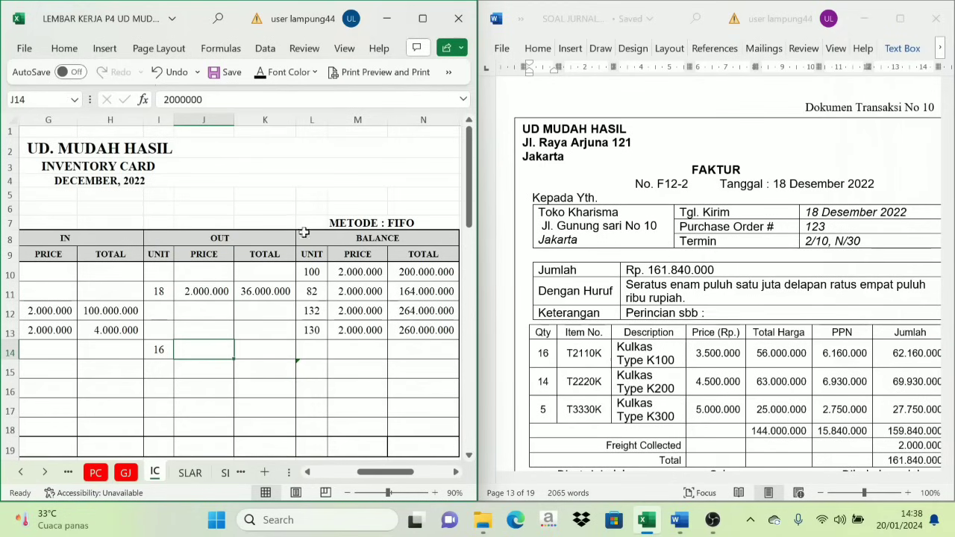
click(259, 72)
click(247, 351)
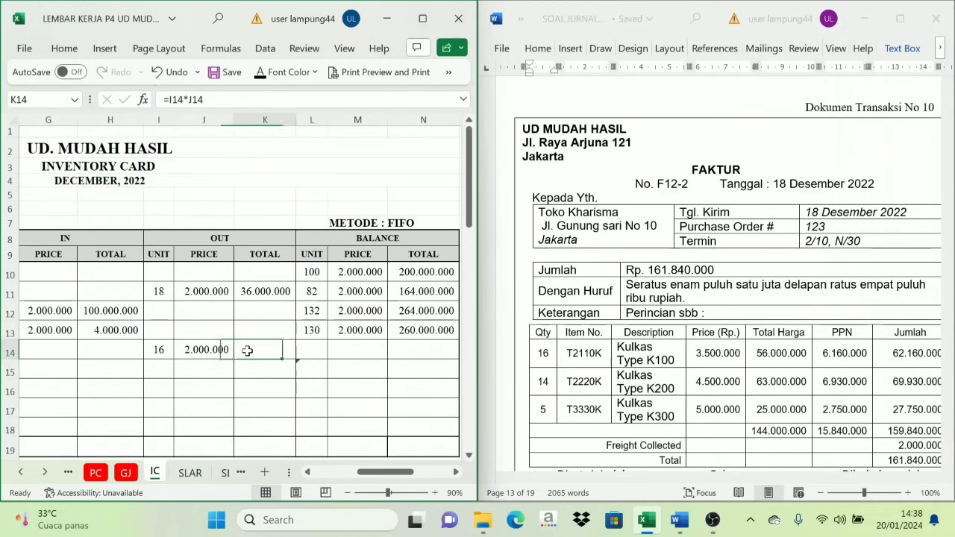
click(258, 71)
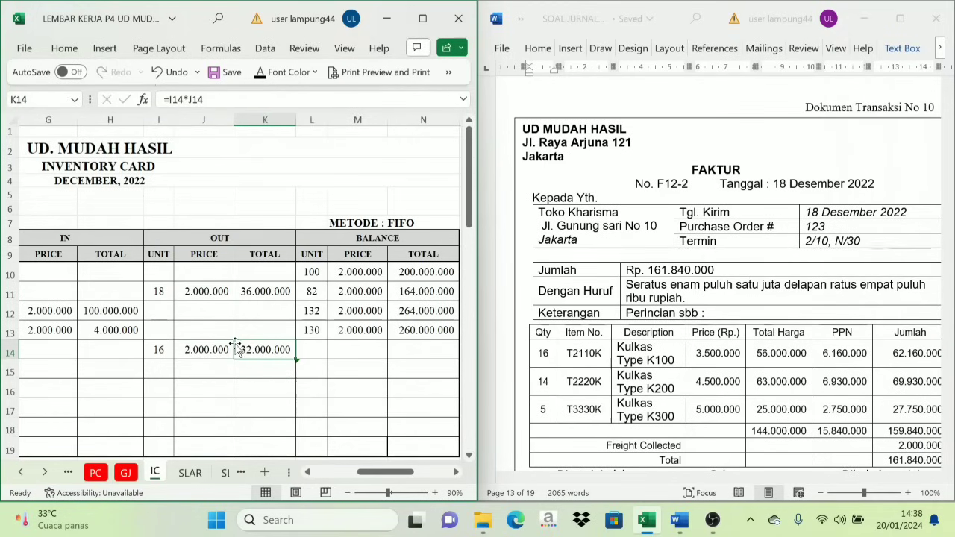
Step: Reveal the balance of 114 units (L13-I14) at 2.000.000, totalling 228.000.000, in row 14 of the Kulkas Type K100 card
click(311, 349)
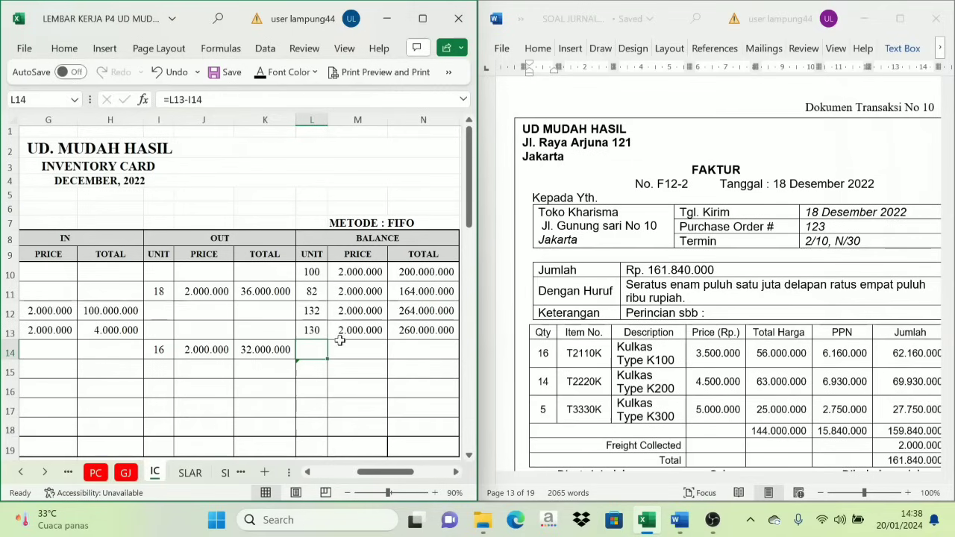
click(316, 332)
click(159, 352)
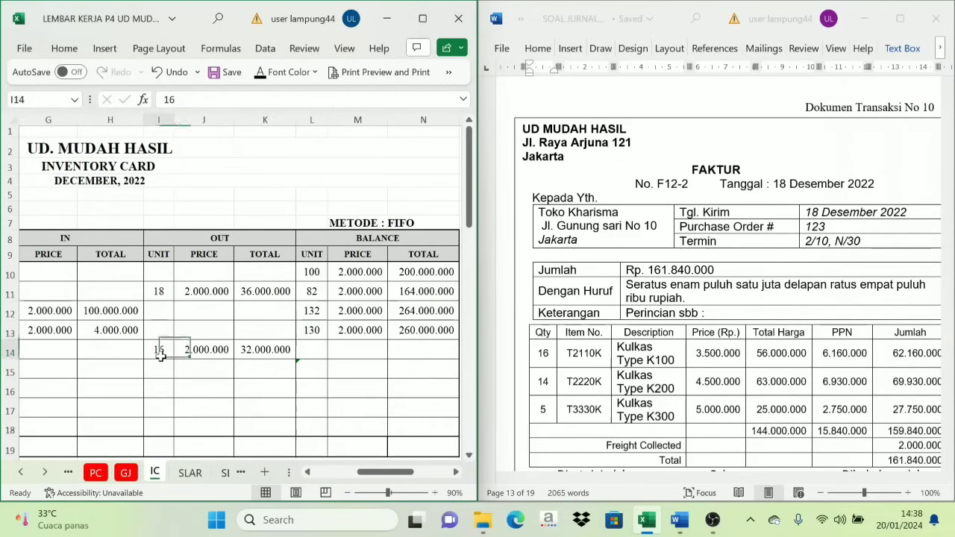
click(309, 352)
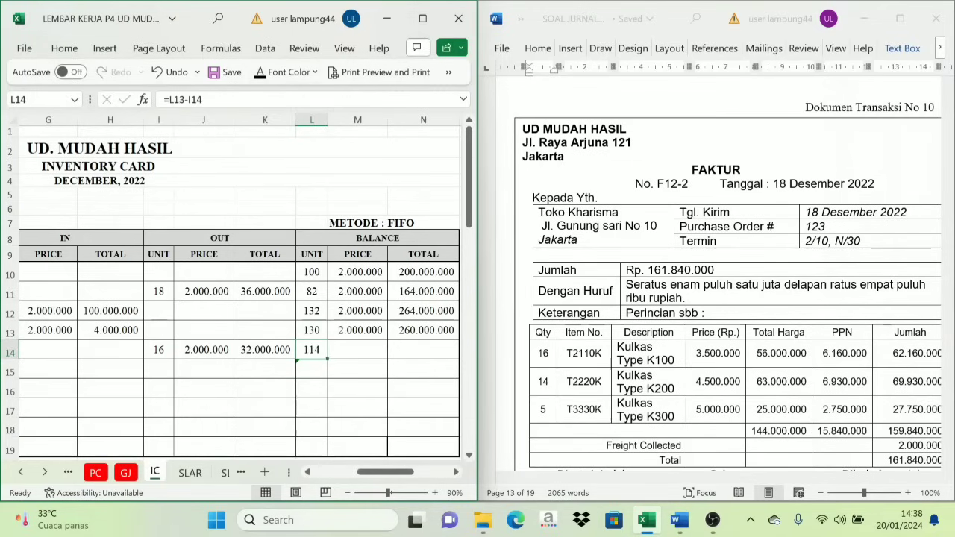
click(345, 351)
click(259, 73)
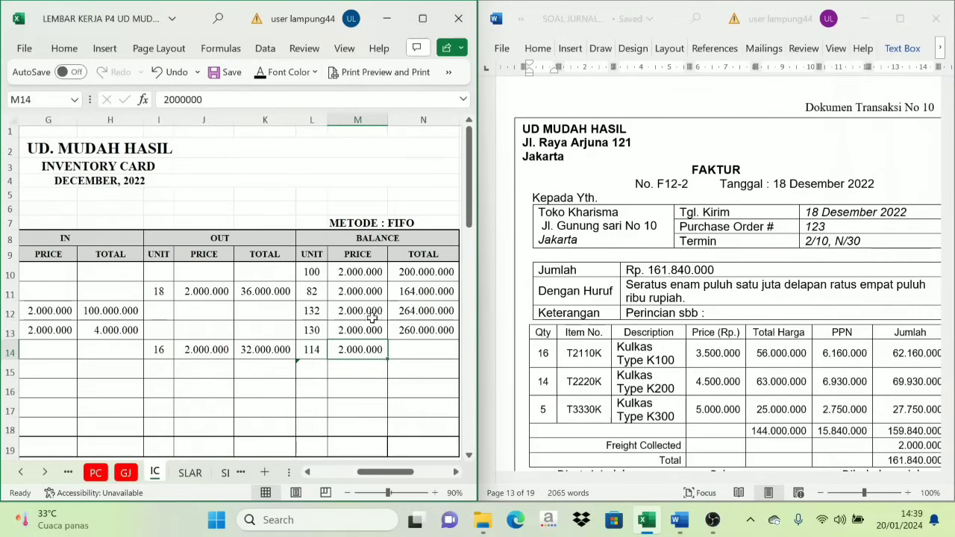
click(419, 363)
click(413, 348)
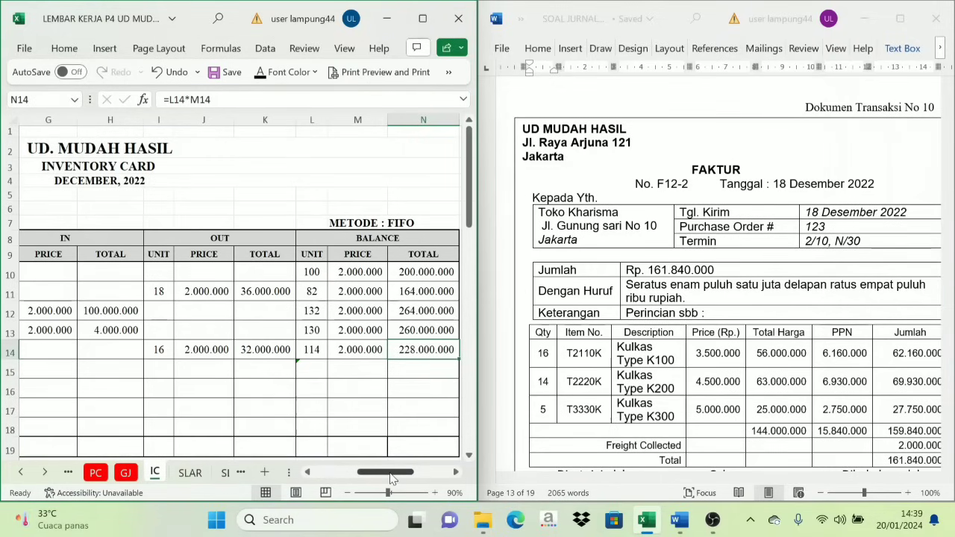
Step: Reveal date 18, evidence number F12-2 and description Toko Kharisma in row 33 of the Kulkas Type K200 inventory card
drag(392, 478, 349, 478)
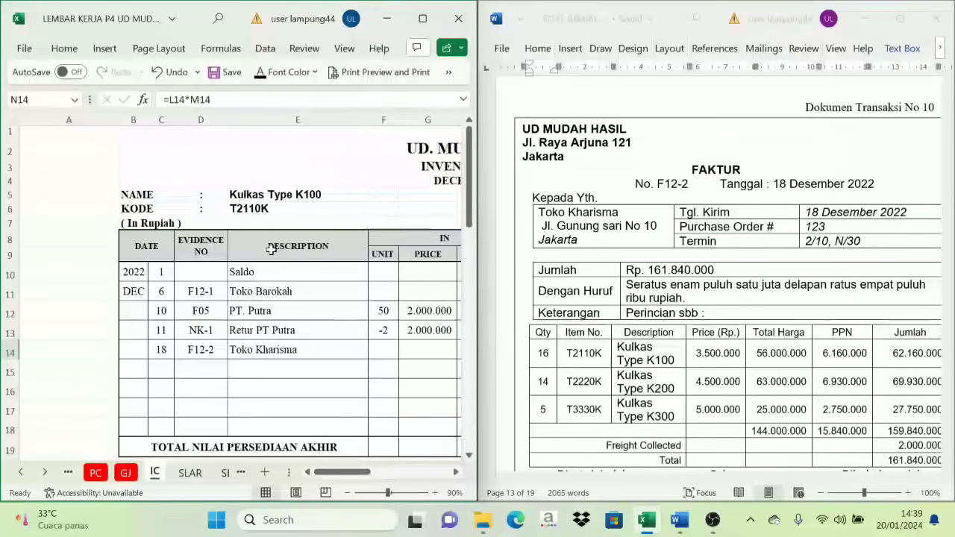
scroll(271, 250, down, 7)
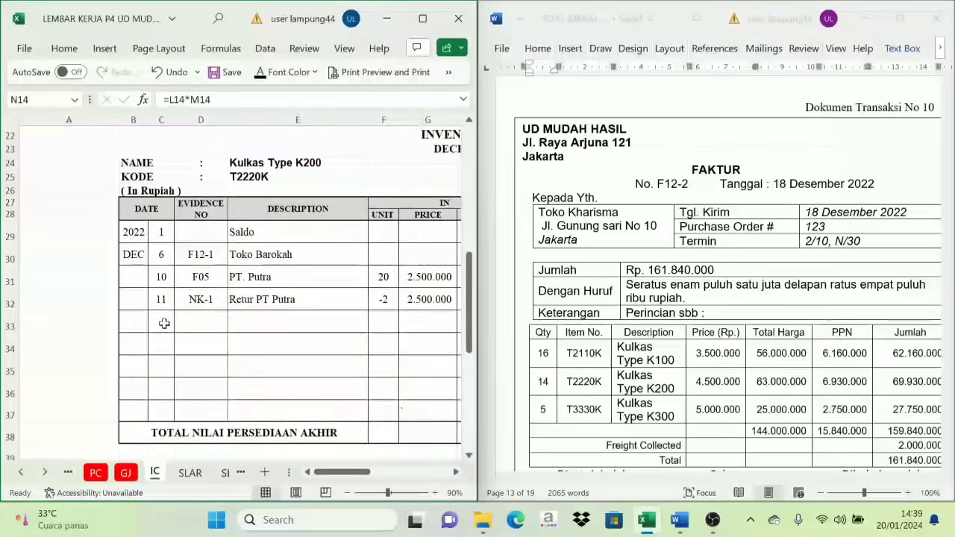
click(164, 323)
text(18	F12-2	Toko Kharisma)
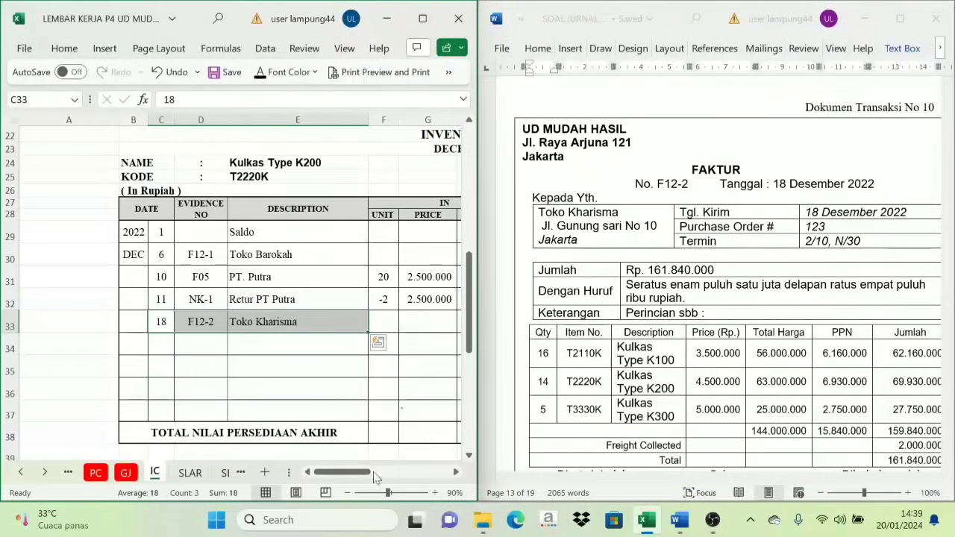
Step: Reveal the outgoing 14 units at 2.500.000, totalling 35.000.000, in row 33 of the Kulkas Type K200 inventory card
drag(375, 478, 386, 485)
click(191, 333)
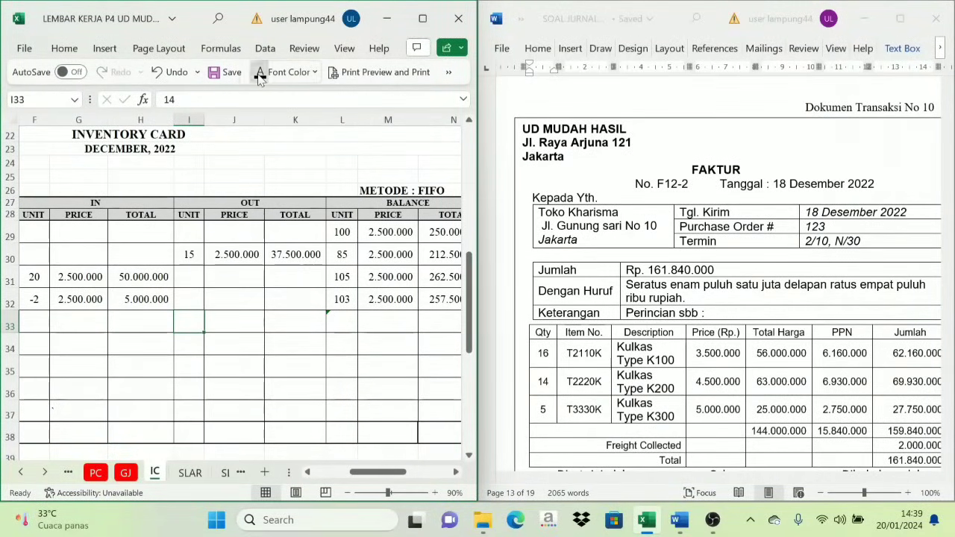
click(243, 322)
text(2500000)
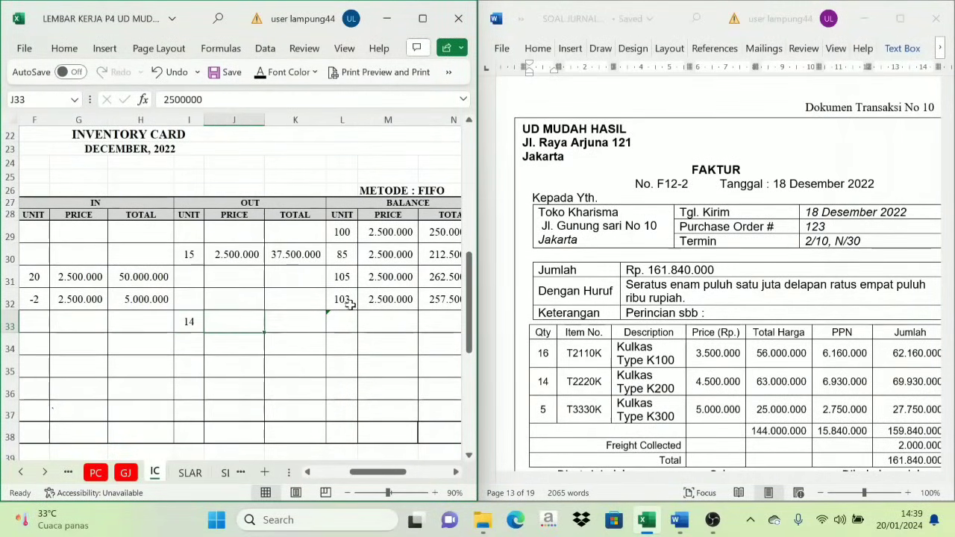
click(400, 301)
click(257, 322)
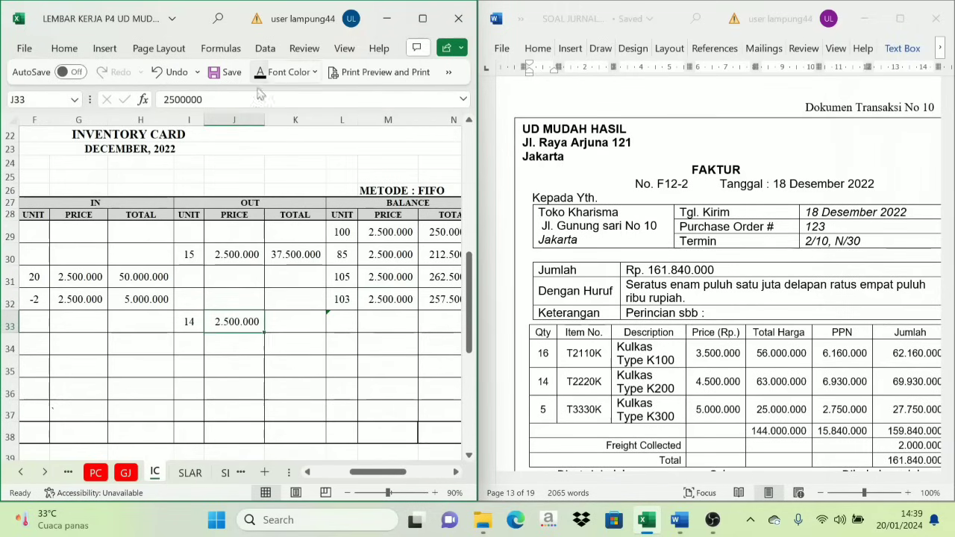
click(296, 325)
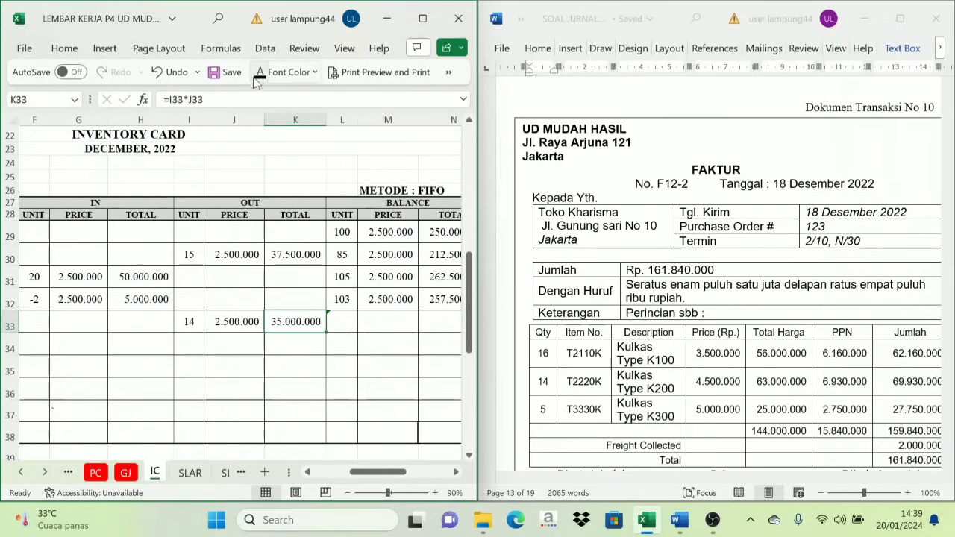
Step: Reveal the balance of 89 units (L32-I33) at 2.500.000, totalling 222.500.000, in row 33 of the Kulkas Type K200 inventory card
click(358, 329)
click(396, 207)
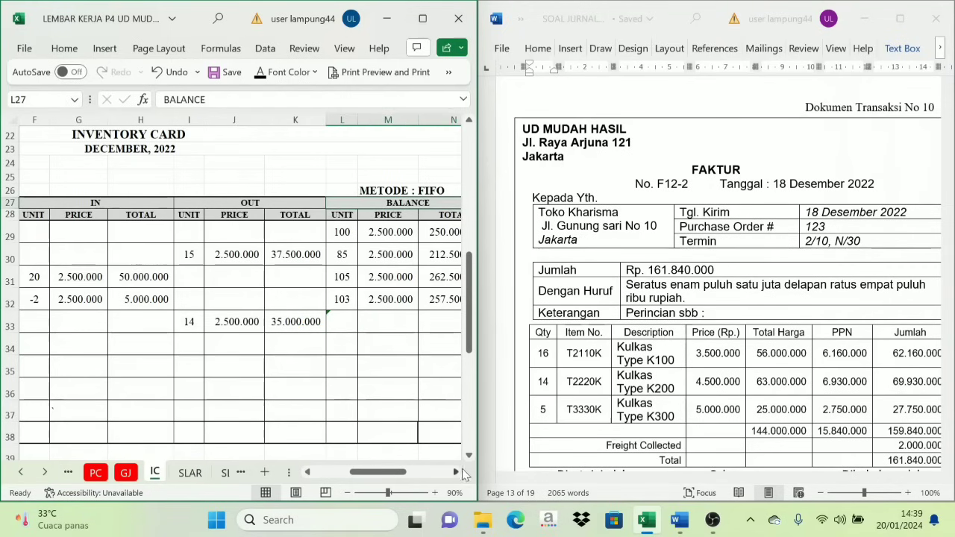
click(456, 473)
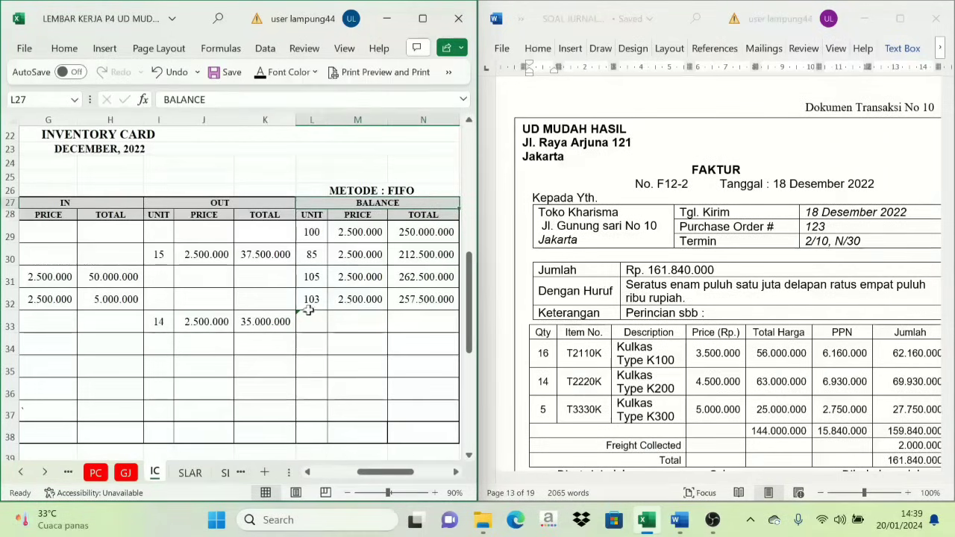
click(166, 329)
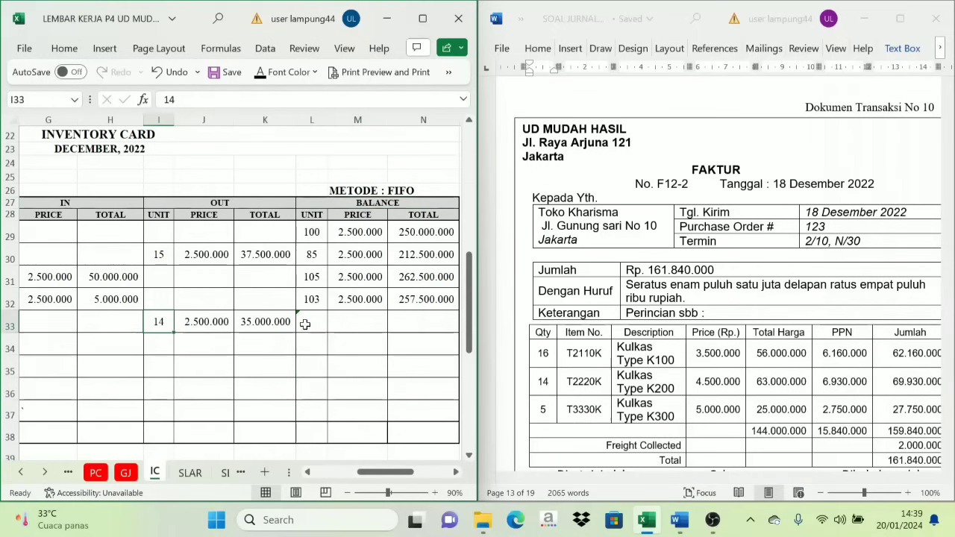
click(307, 325)
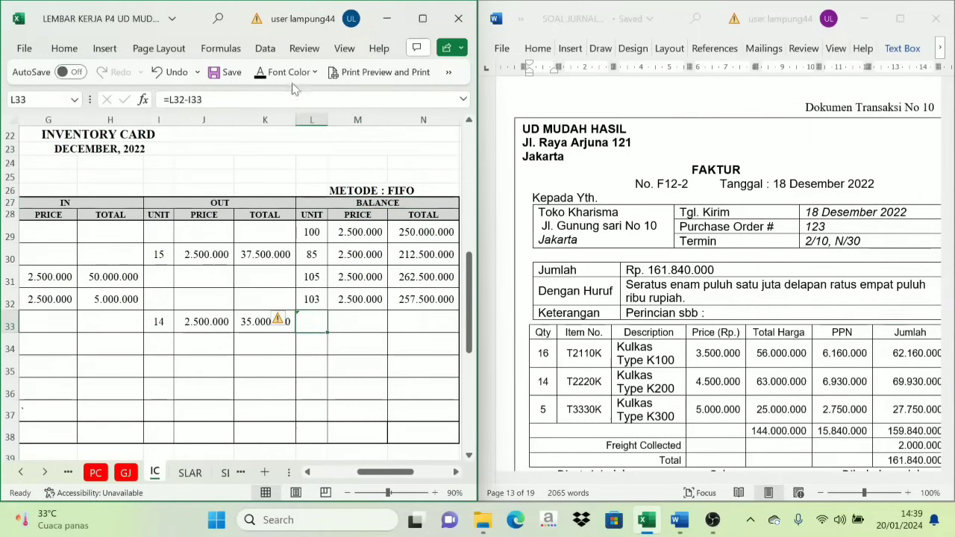
click(345, 326)
click(225, 72)
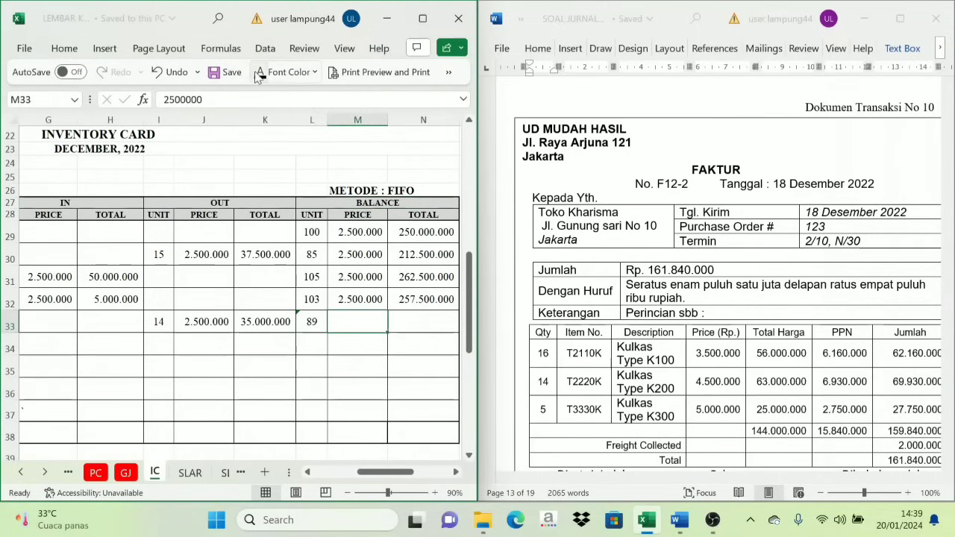
key(Right)
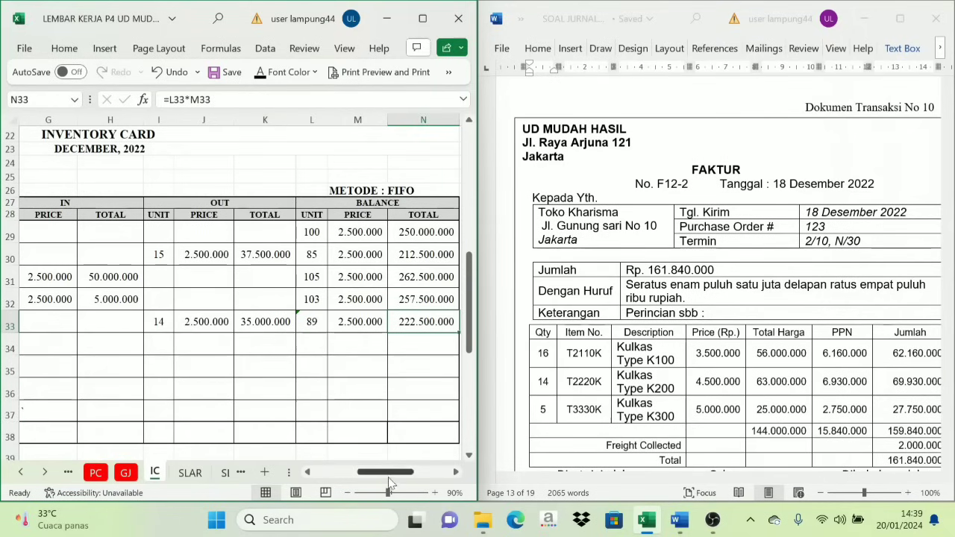
Step: Reveal date 18, evidence number F12-2 and description Toko Kharisma in row 50 of the Kulkas Type K300 inventory card
drag(389, 481, 352, 472)
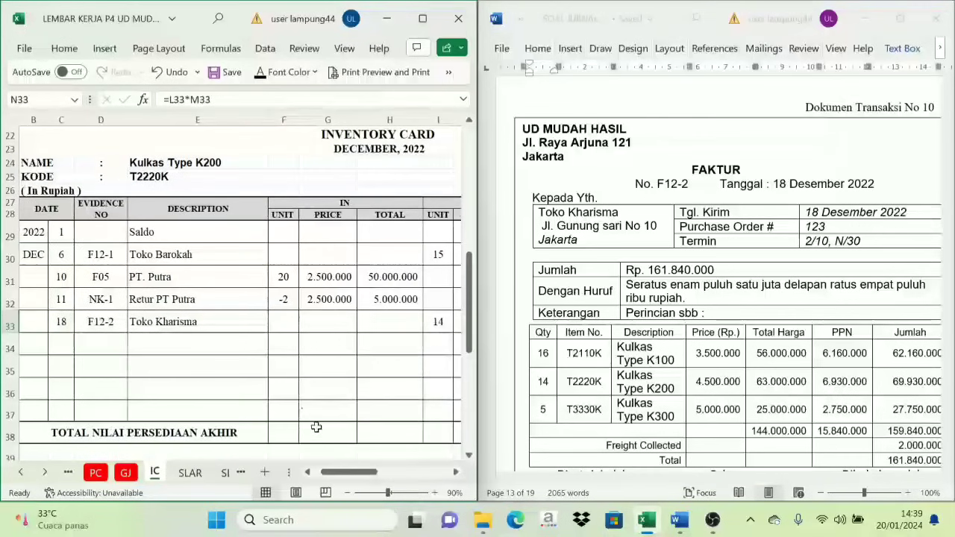
scroll(316, 427, down, 6)
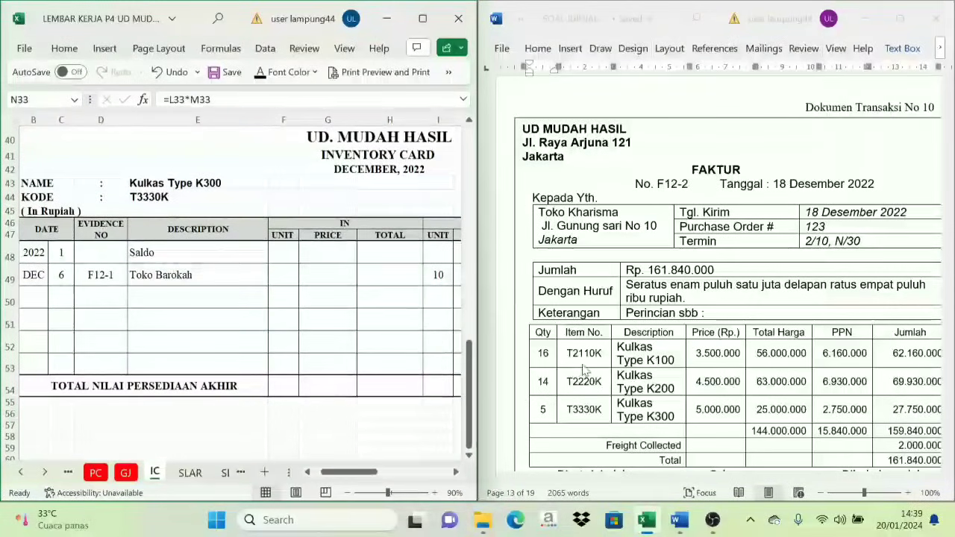
scroll(558, 409, down, 1)
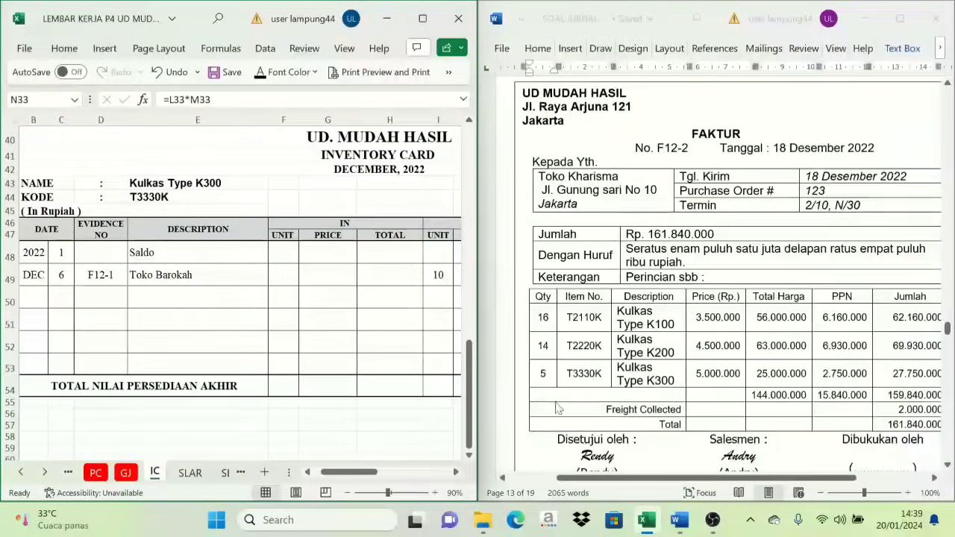
click(60, 299)
text(18	F12-2	Toko Kharisma)
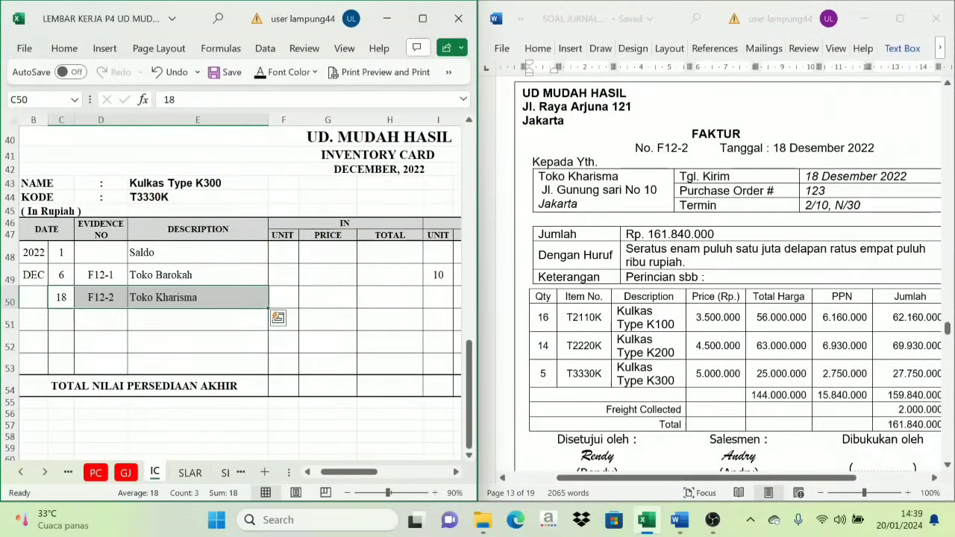
click(377, 413)
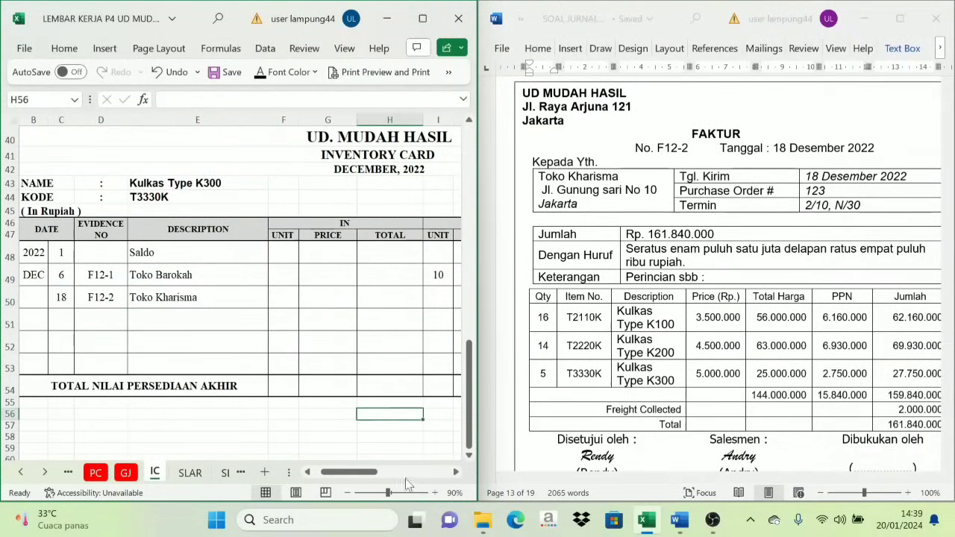
Step: Reveal the outgoing 5 units at 3.000.000, totalling 15.000.000, in row 50 of the Kulkas Type K300 inventory card
scroll(454, 470, right, 5)
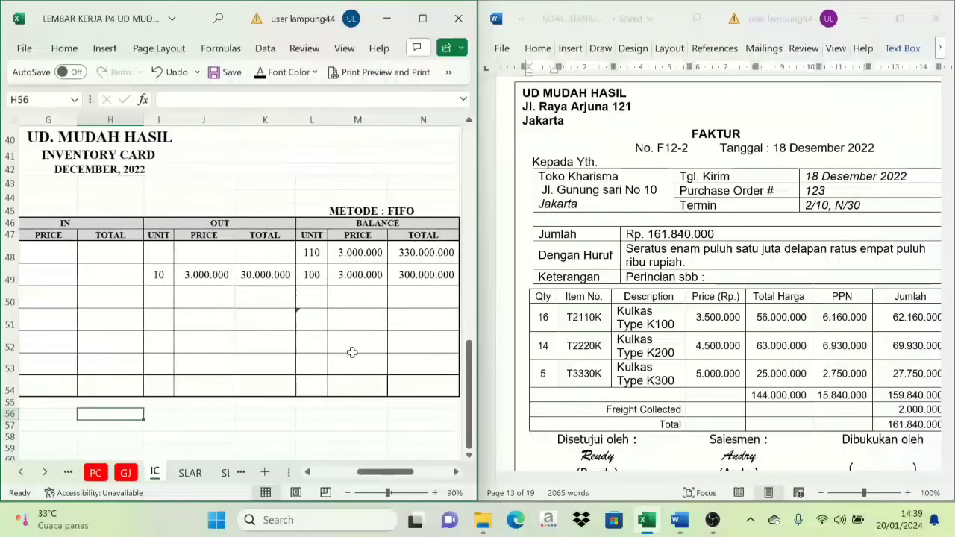
click(154, 299)
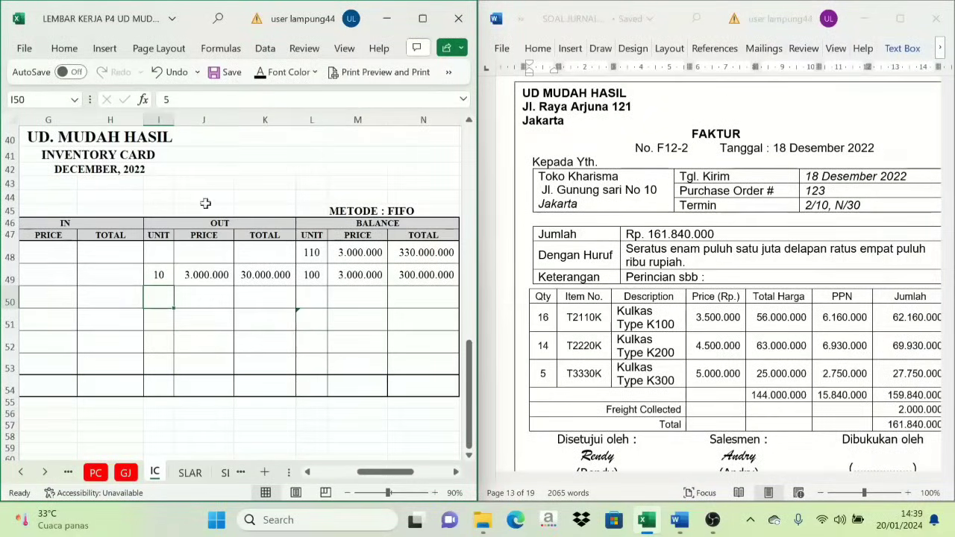
click(261, 78)
click(202, 299)
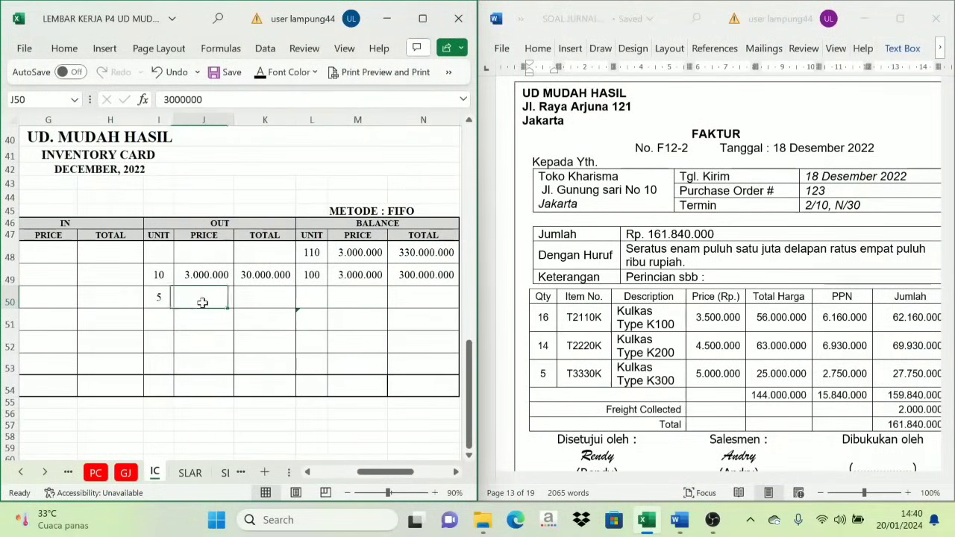
click(264, 298)
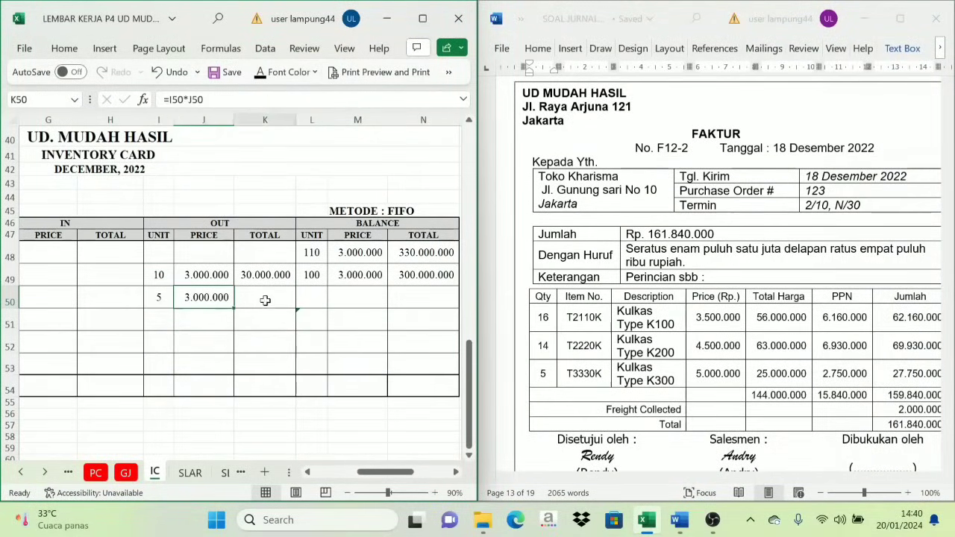
click(260, 75)
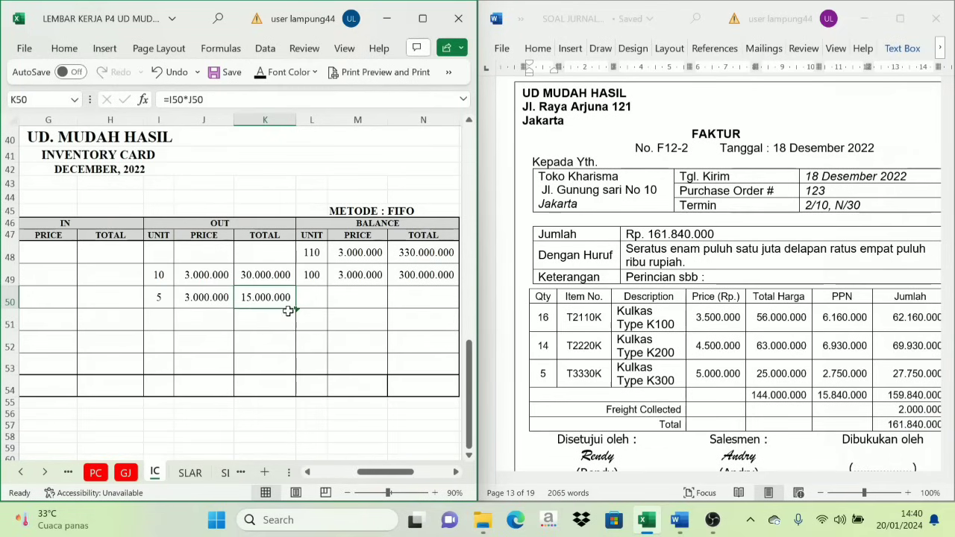
Step: Reveal the balance of 95 units (L49-I50) at 3.000.000, totalling 285.000.000, in row 50 of the Kulkas Type K300 card
click(313, 301)
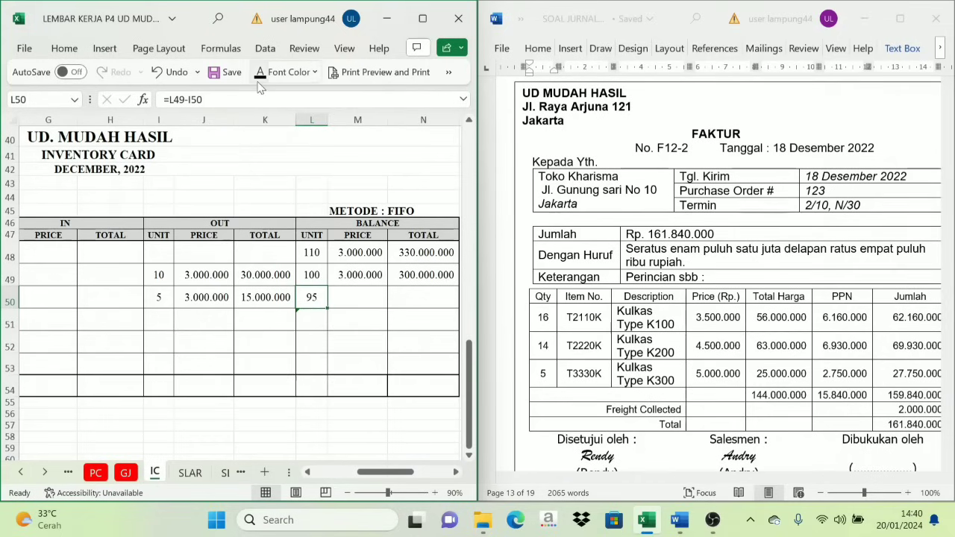
key(Right)
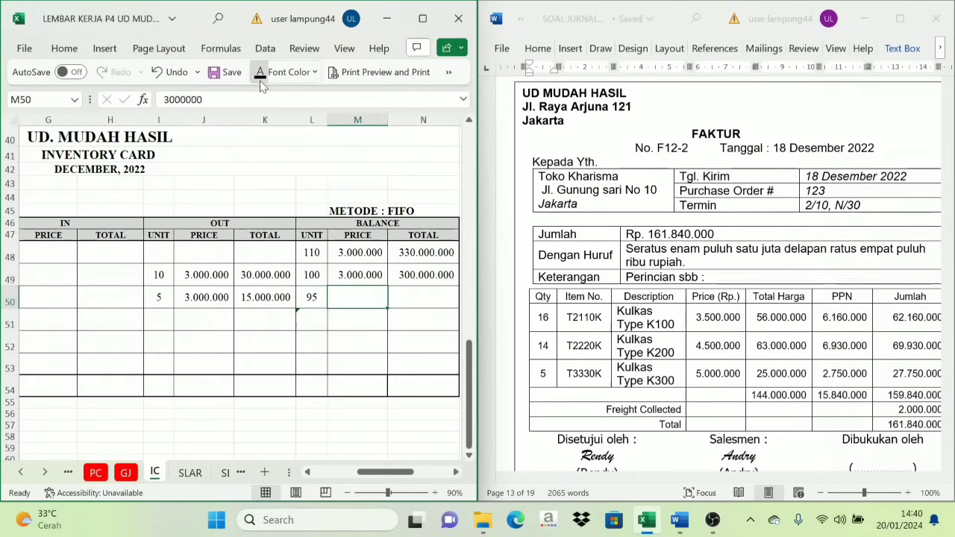
click(411, 292)
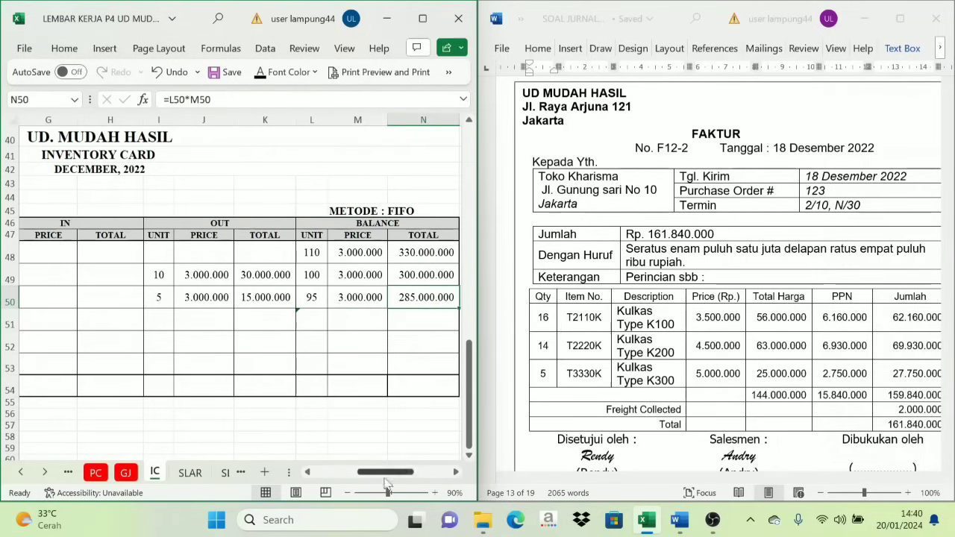
drag(386, 480, 350, 481)
click(118, 321)
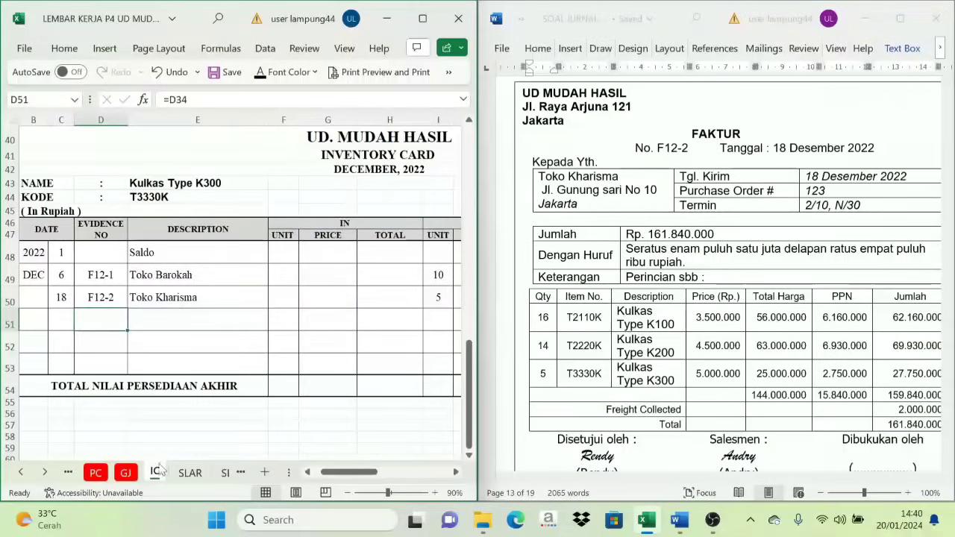
Step: Reveal date 18 and evidence number F12-2 in row 17 of the general journal (GJ) sheet
click(125, 473)
drag(358, 472, 349, 471)
scroll(338, 445, down, 1)
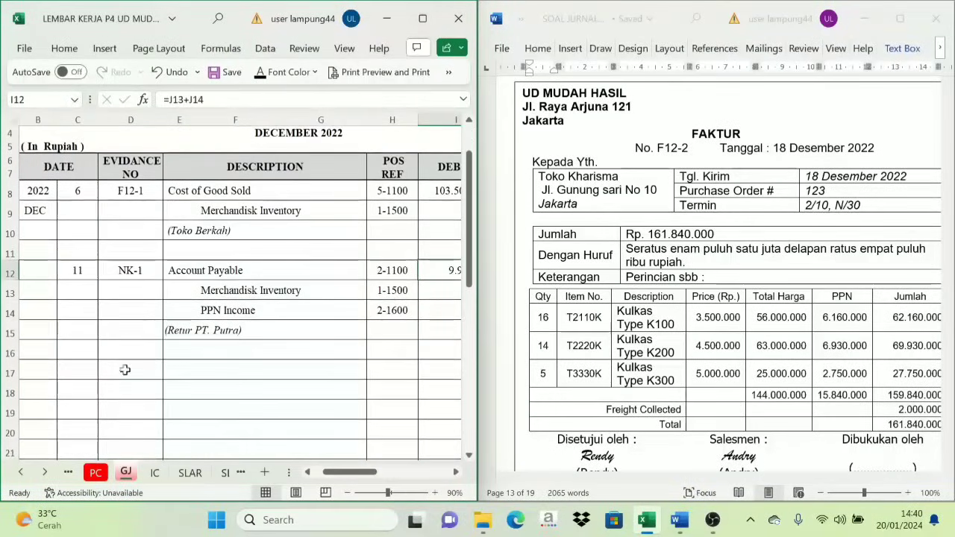
drag(78, 370, 131, 370)
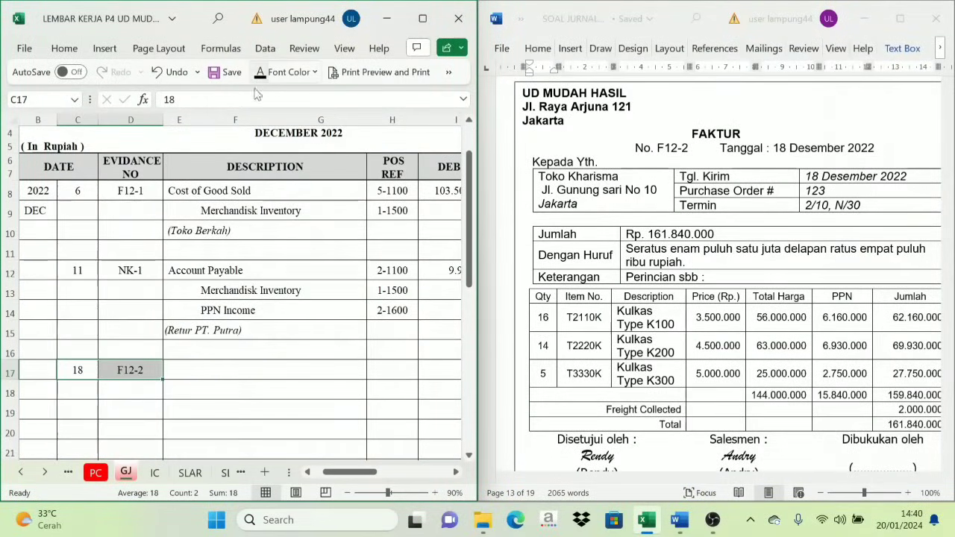
Step: Reveal Cost of Good Sold (5-1100), Merchandisk Inventory (1-1500) and the note (Toko Kharisma) in rows 17 to 19 of the general journal
click(181, 366)
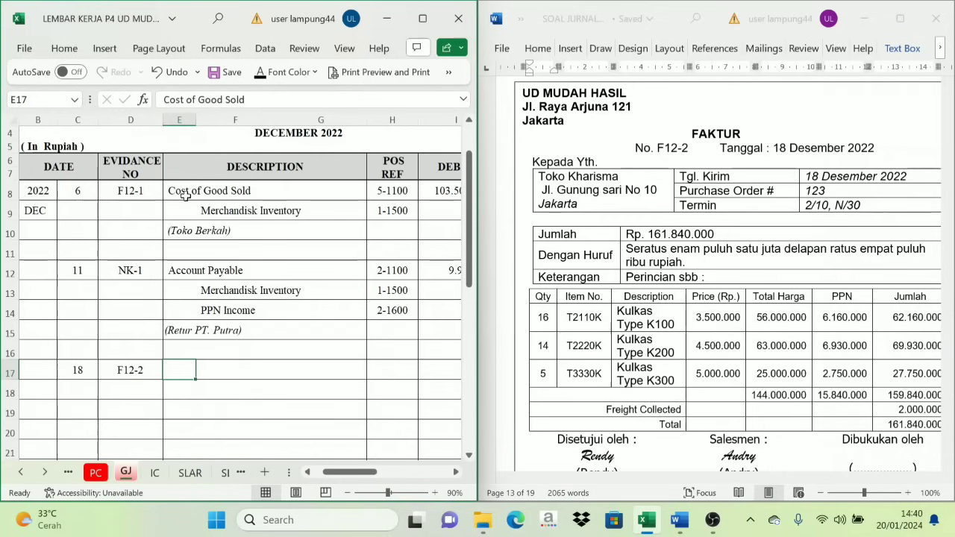
drag(179, 370, 226, 400)
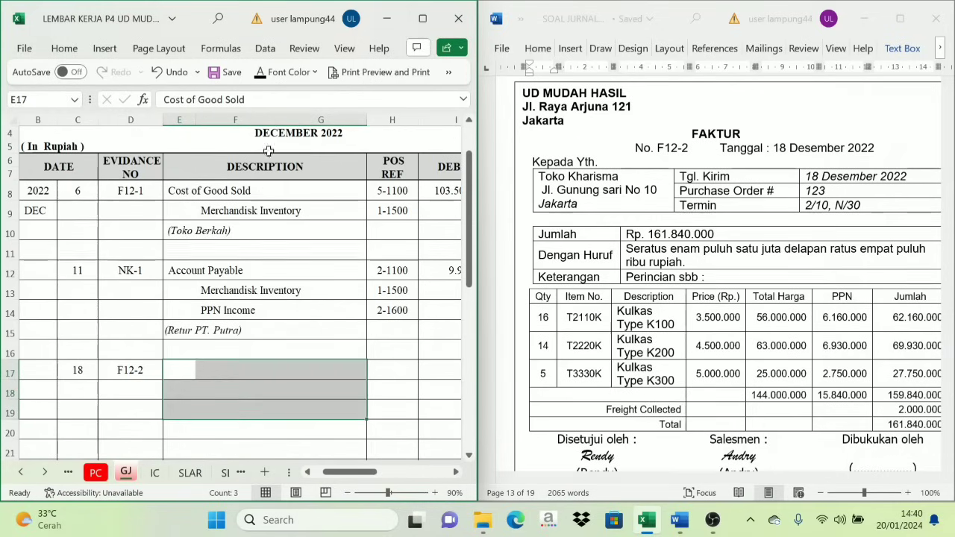
text(Cost of Good Sold Merchandisk Inventory (Toko Kharisma))
click(180, 409)
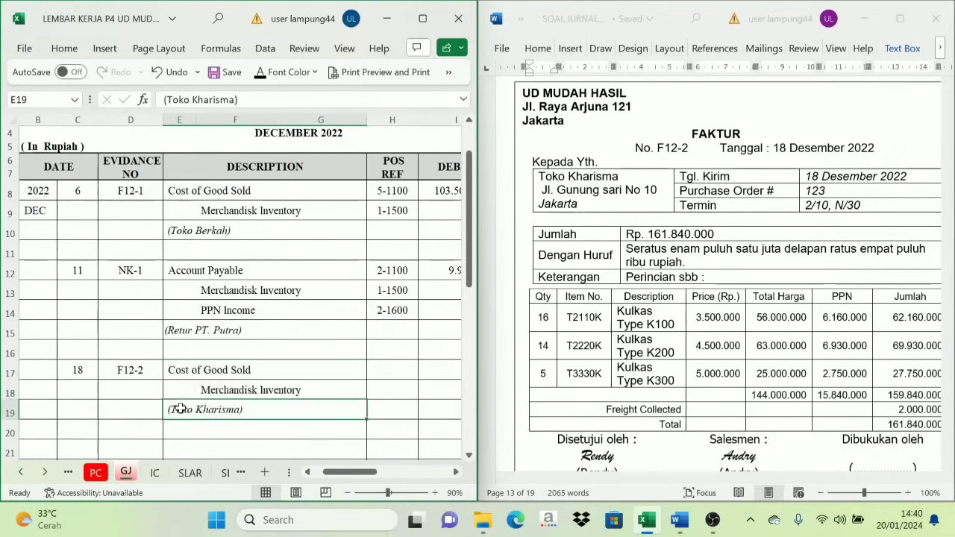
drag(384, 370, 386, 387)
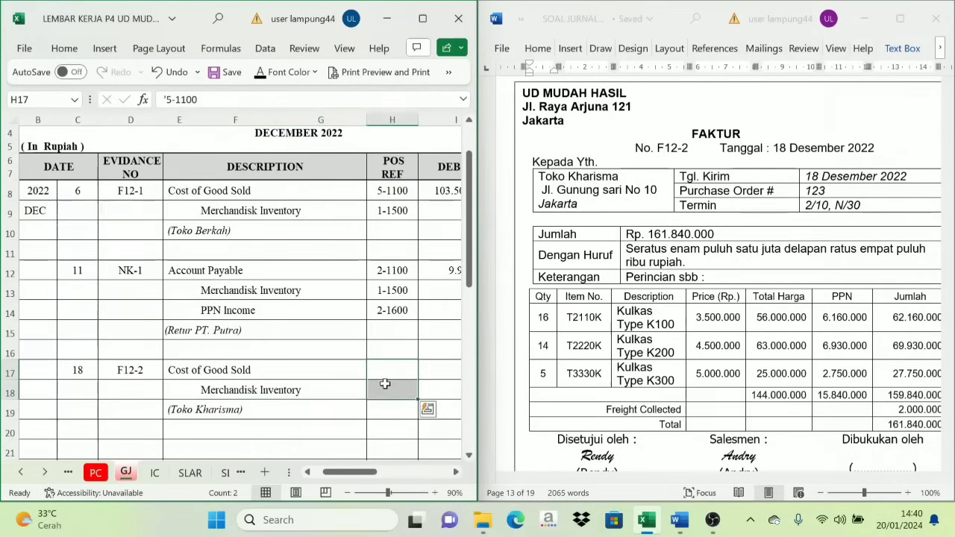
click(255, 69)
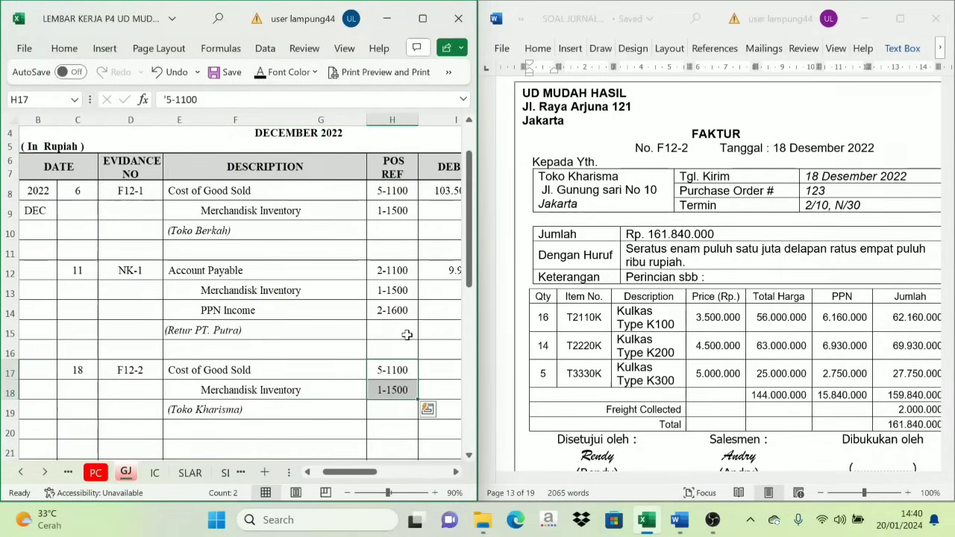
Step: Inspect the formula behind the Cost of Good Sold debit in row 17 of the general journal
click(456, 473)
click(457, 473)
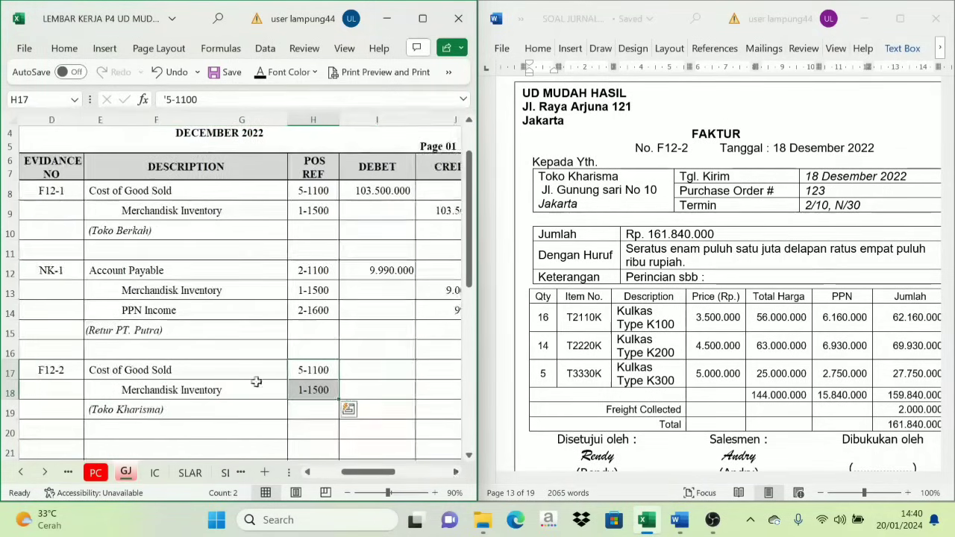
click(241, 374)
click(372, 381)
click(373, 384)
click(386, 377)
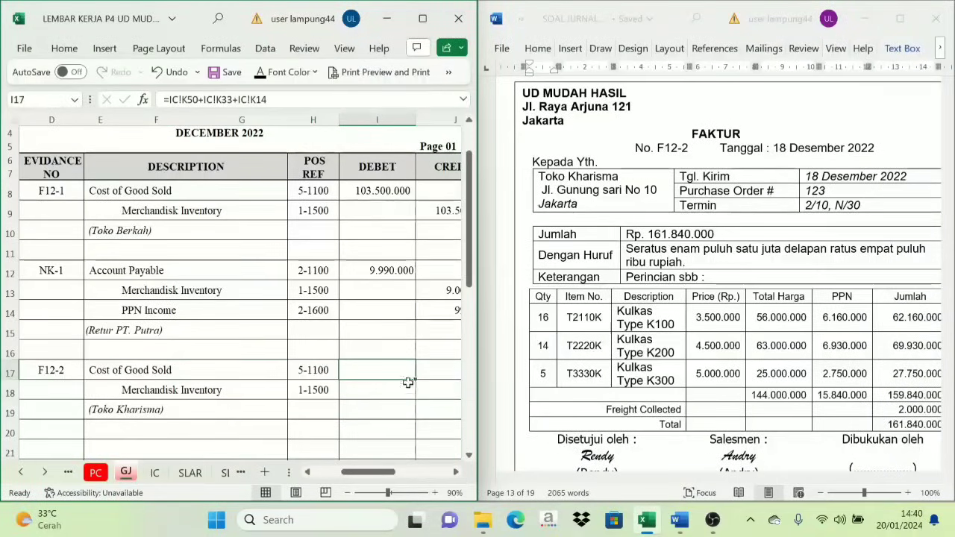
Step: Inspect the OUT total for invoice F12-2 in row 14 of the Kulkas Type K100 inventory card (IC sheet)
click(154, 473)
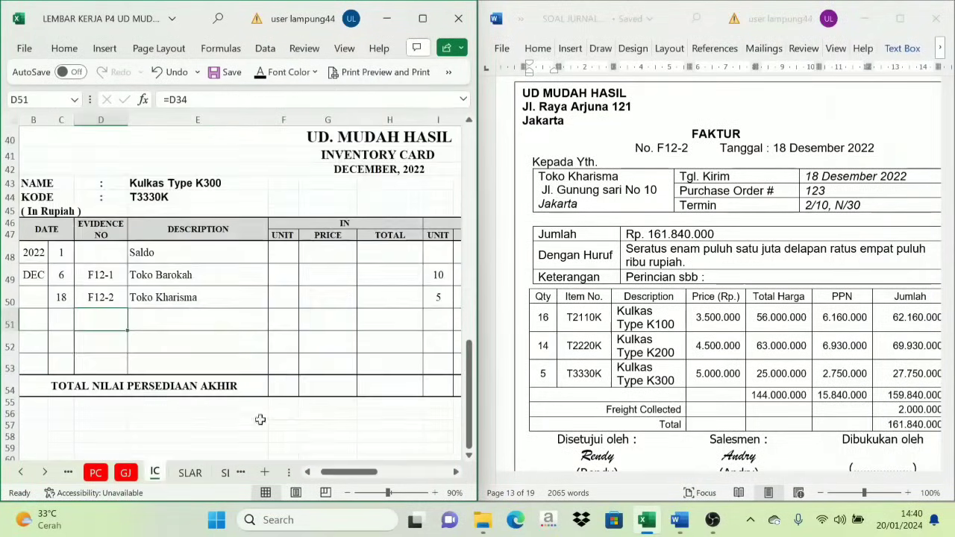
scroll(291, 399, up, 13)
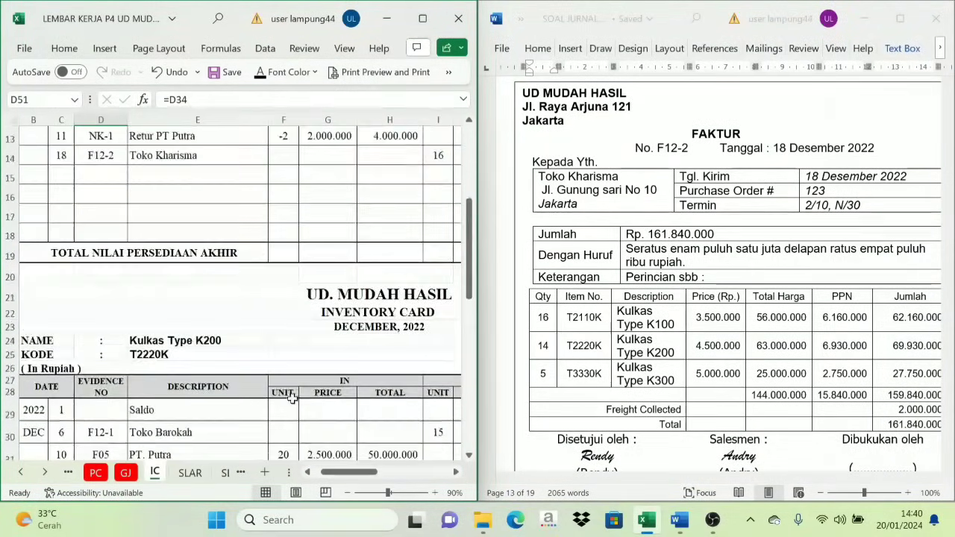
click(62, 349)
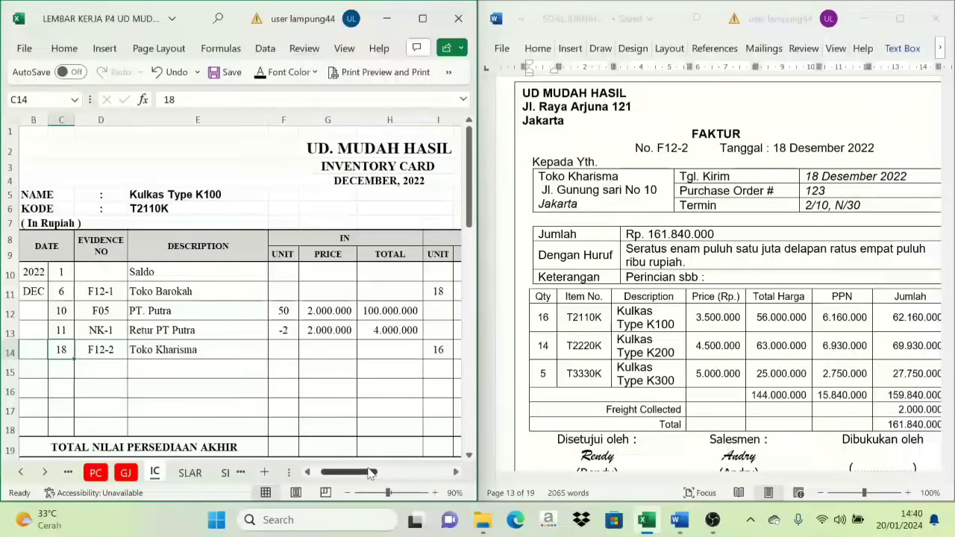
drag(371, 474, 402, 481)
click(277, 357)
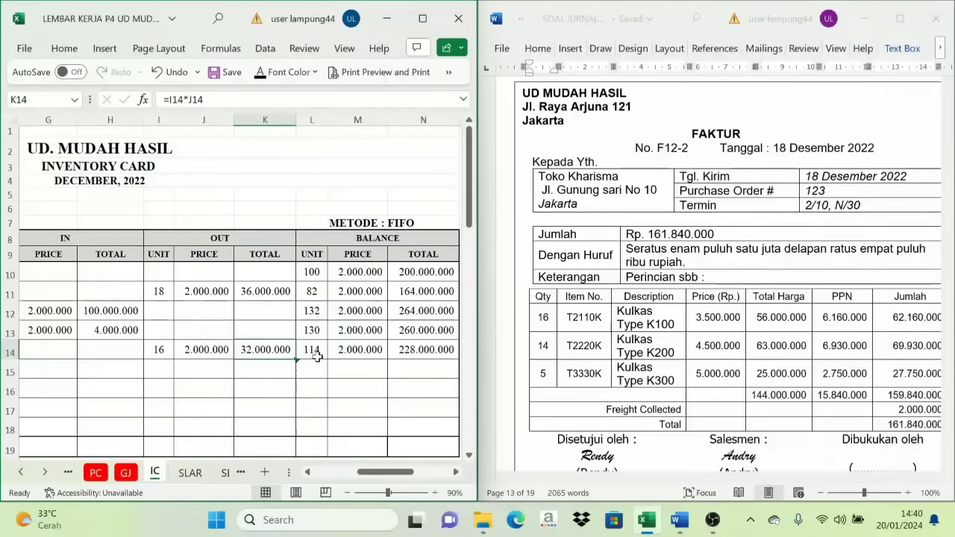
Step: Inspect the F12-2 OUT units and totals in row 33 of the Kulkas Type K200 card and row 50 of the K300 card
scroll(317, 357, down, 7)
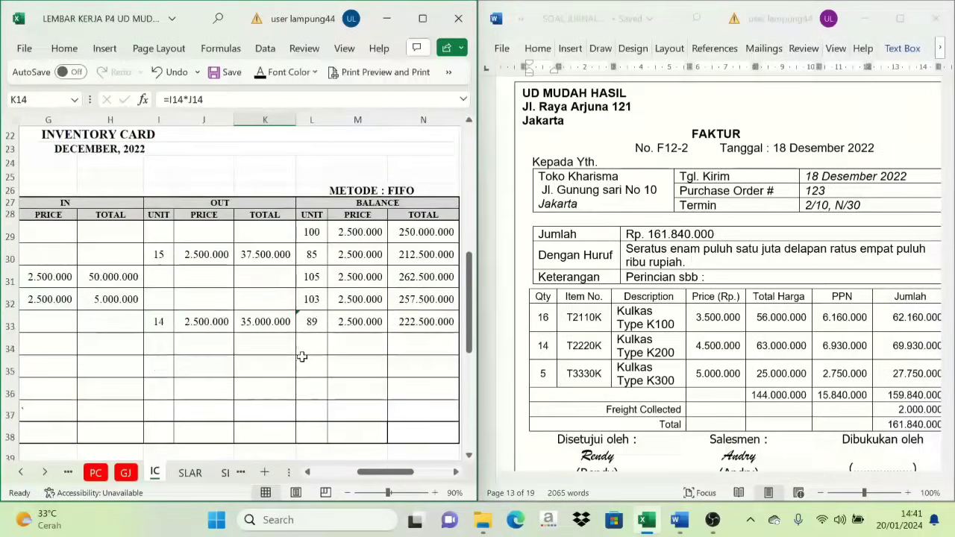
click(159, 321)
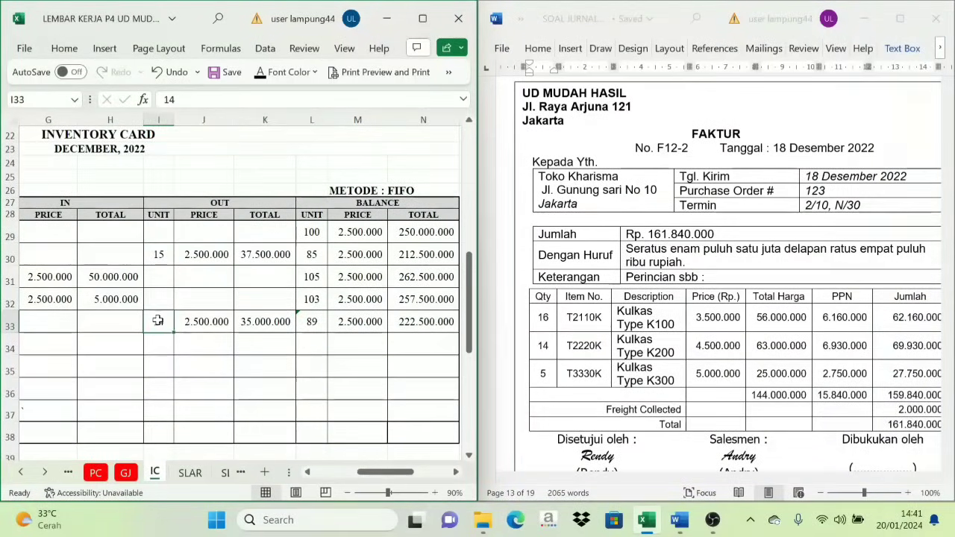
click(253, 323)
scroll(301, 392, down, 6)
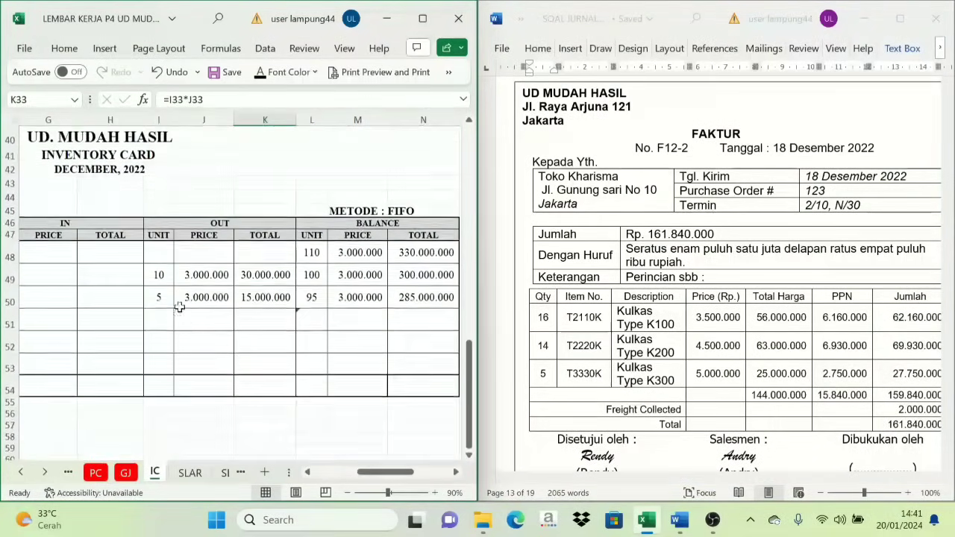
click(171, 297)
click(269, 300)
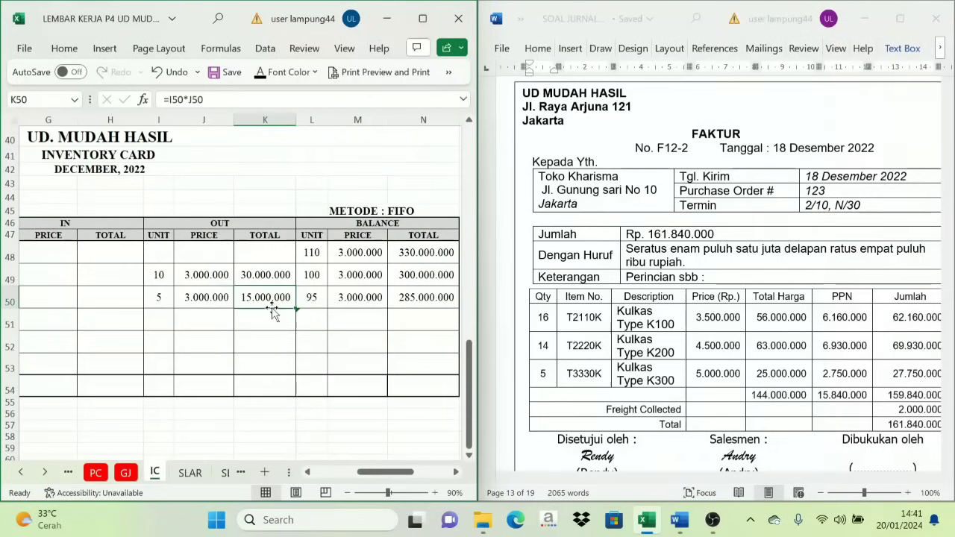
Step: Trace the F12-2 OUT totals back from the K200 card (K33) to the K100 card (K14)
scroll(261, 313, up, 5)
click(271, 282)
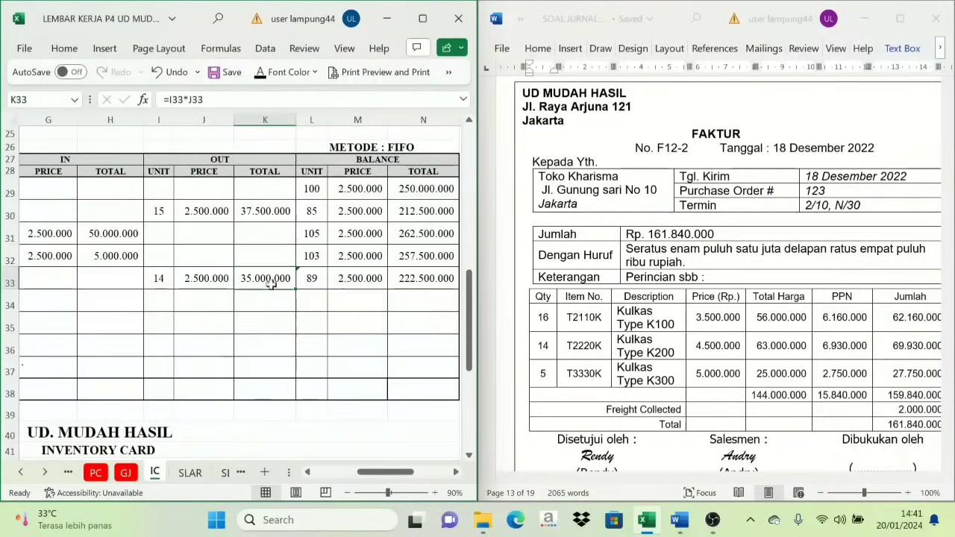
scroll(271, 282, up, 6)
click(250, 265)
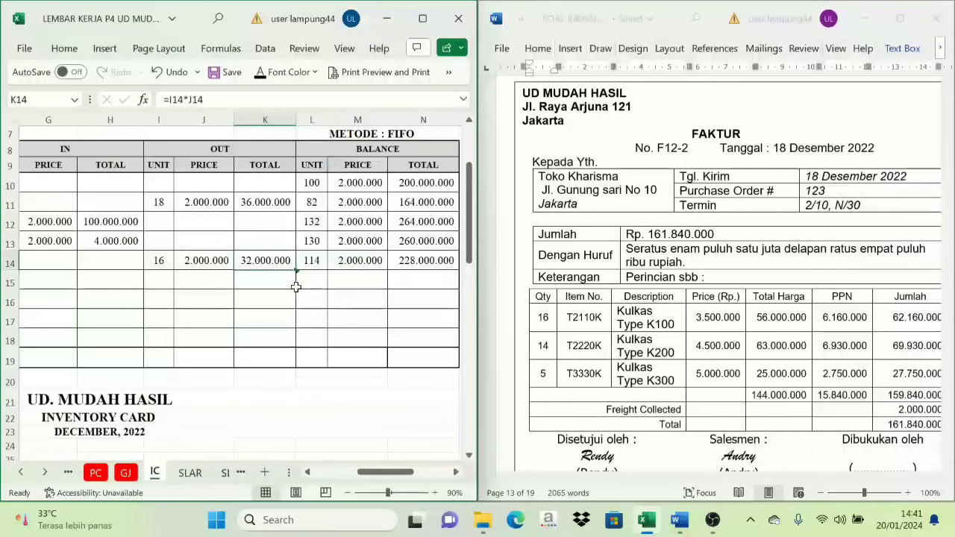
Step: Reveal the 82.000.000 Cost of Good Sold debit and Merchandisk Inventory credit in rows 17 and 18 of the general journal
click(126, 473)
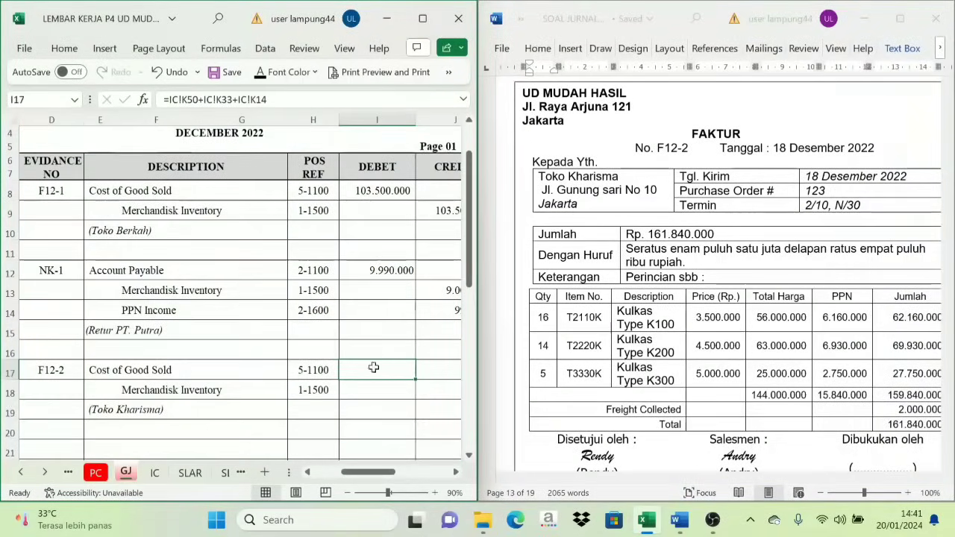
drag(369, 374, 420, 386)
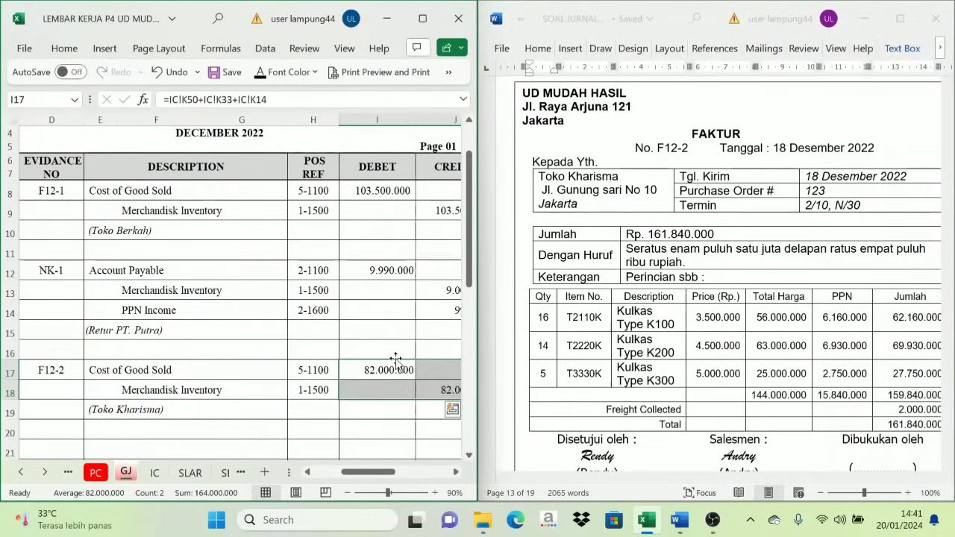
click(356, 391)
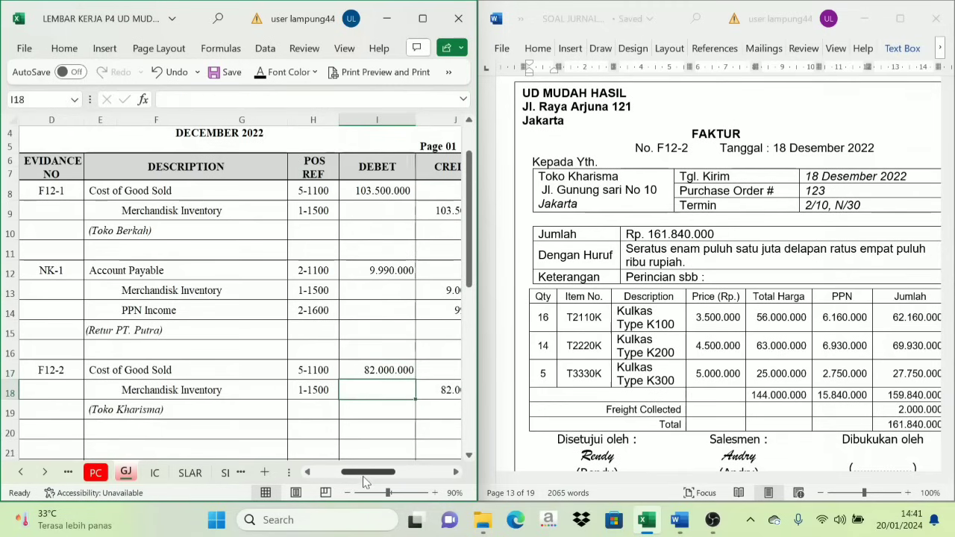
drag(362, 476, 385, 477)
Step: Review invoice F12-2 and the transaction documents that follow it, starting with cash disbursement voucher BKK12-4, in the Word document
scroll(663, 382, up, 3)
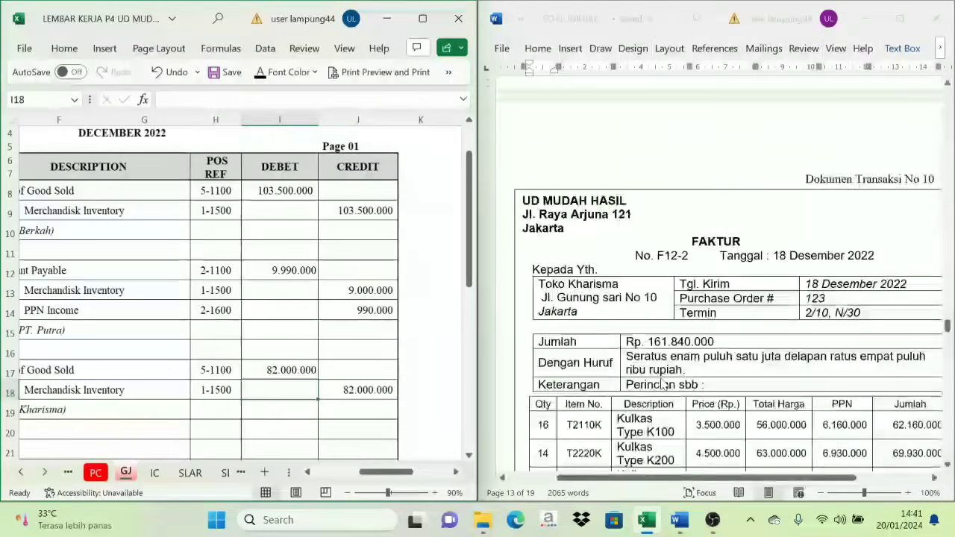
scroll(663, 382, down, 1)
scroll(880, 317, down, 9)
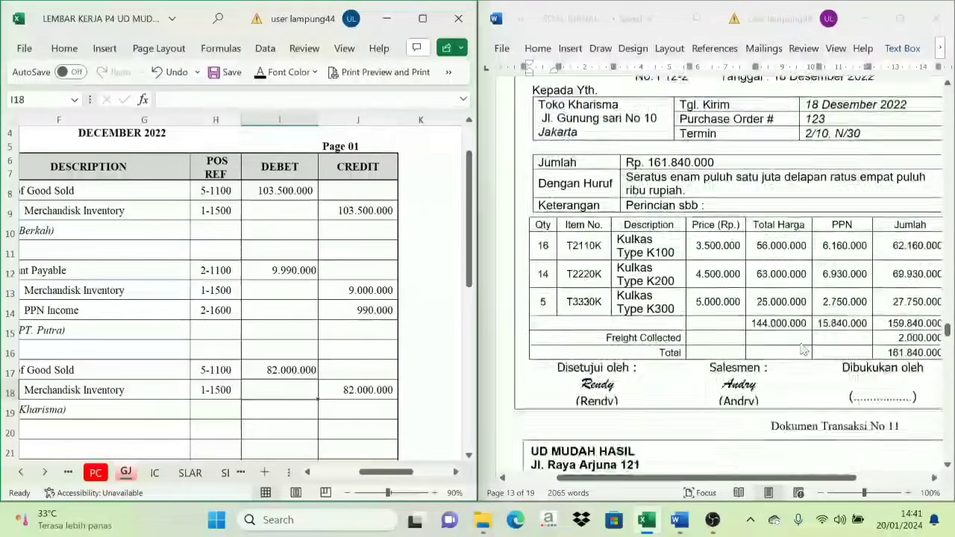
scroll(881, 316, down, 7)
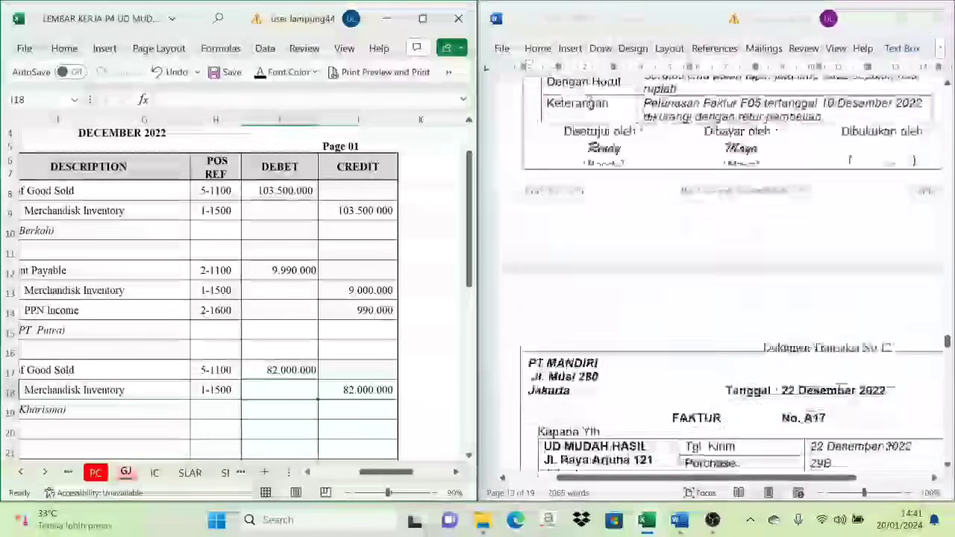
scroll(701, 344, up, 9)
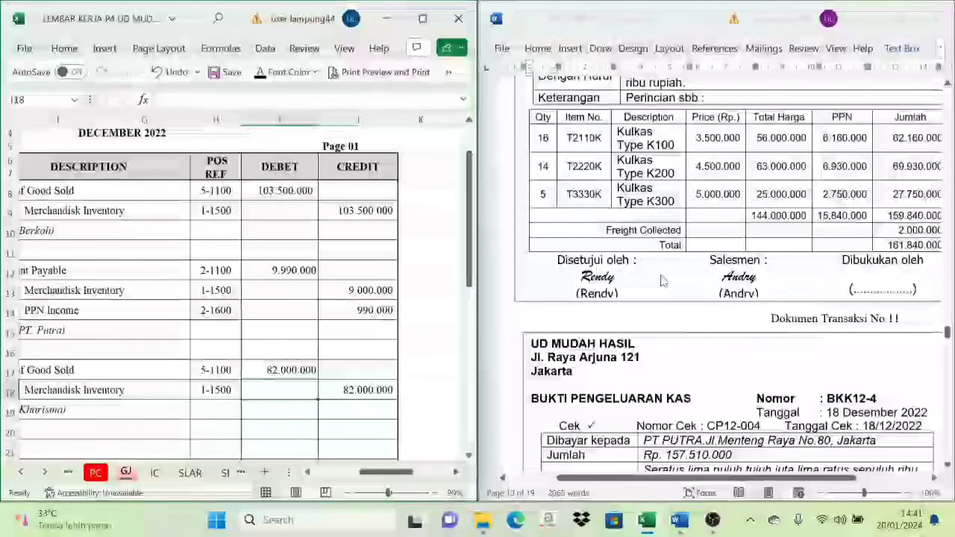
Step: Maximize the workbook window and bring the full width of the general journal into view from its heading
click(423, 19)
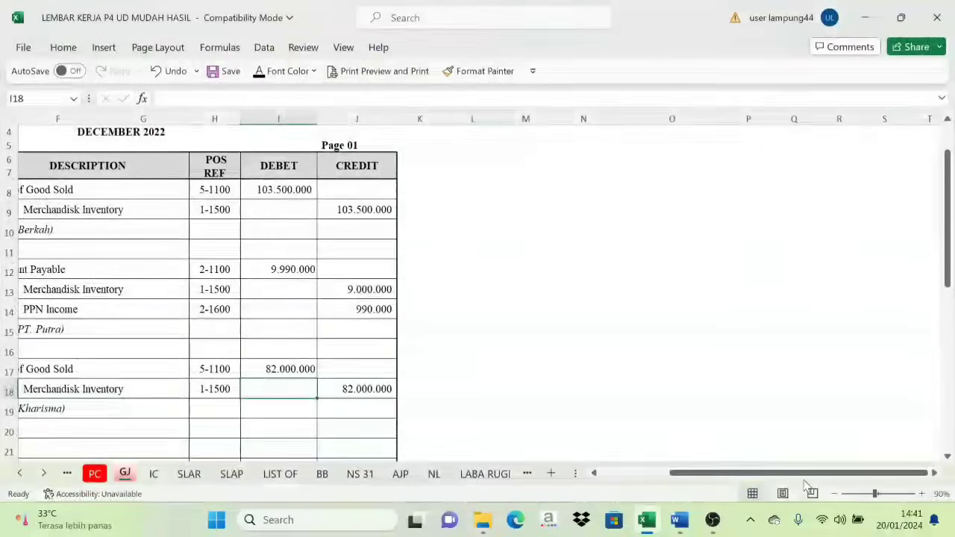
drag(789, 475, 656, 480)
scroll(571, 359, up, 1)
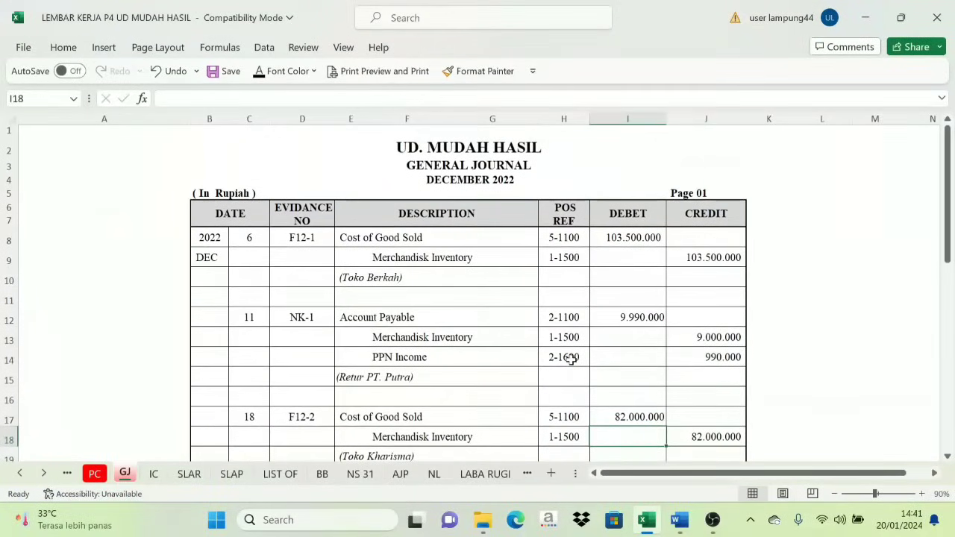